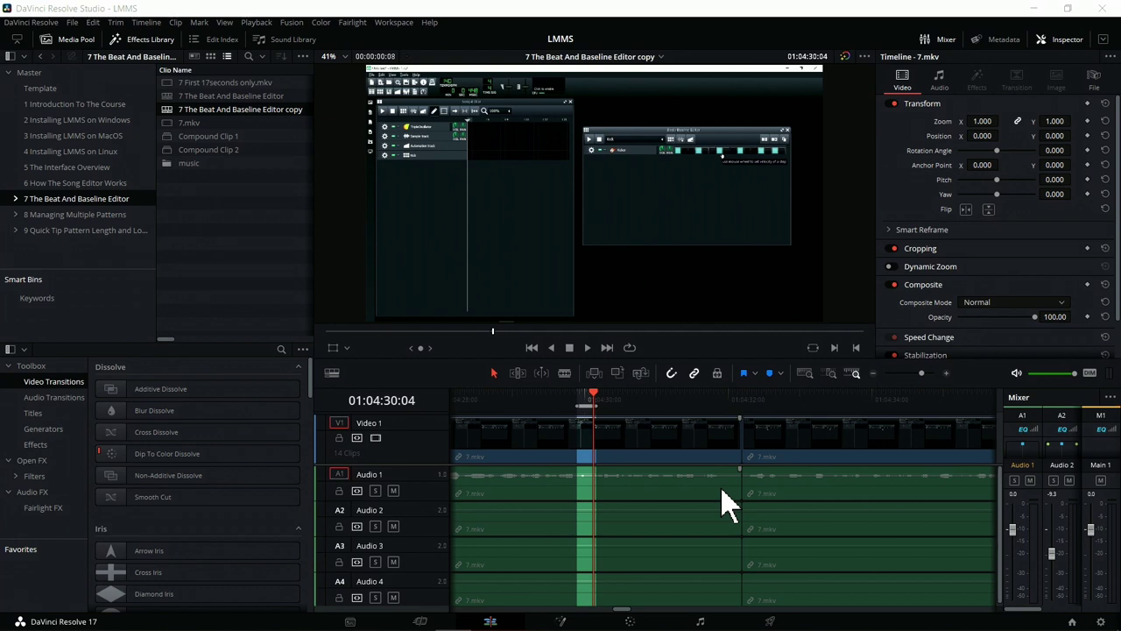
Delete every clip after the opening compound clip from the timeline and place the playhead at that clip's end
scroll(735, 508, down, 3)
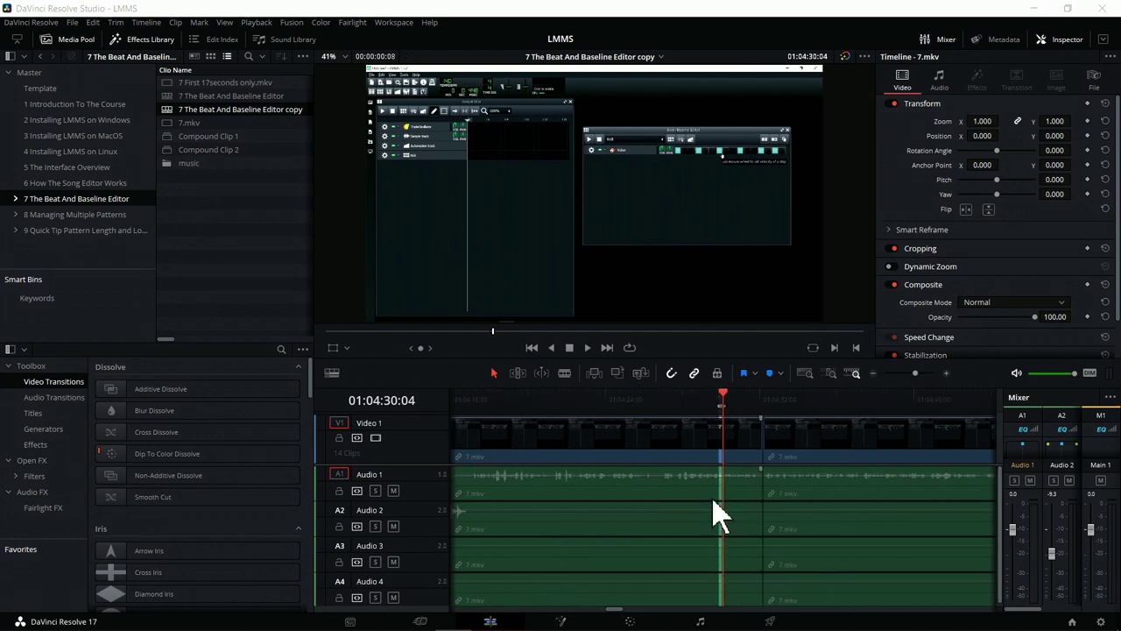
scroll(670, 521, down, 5)
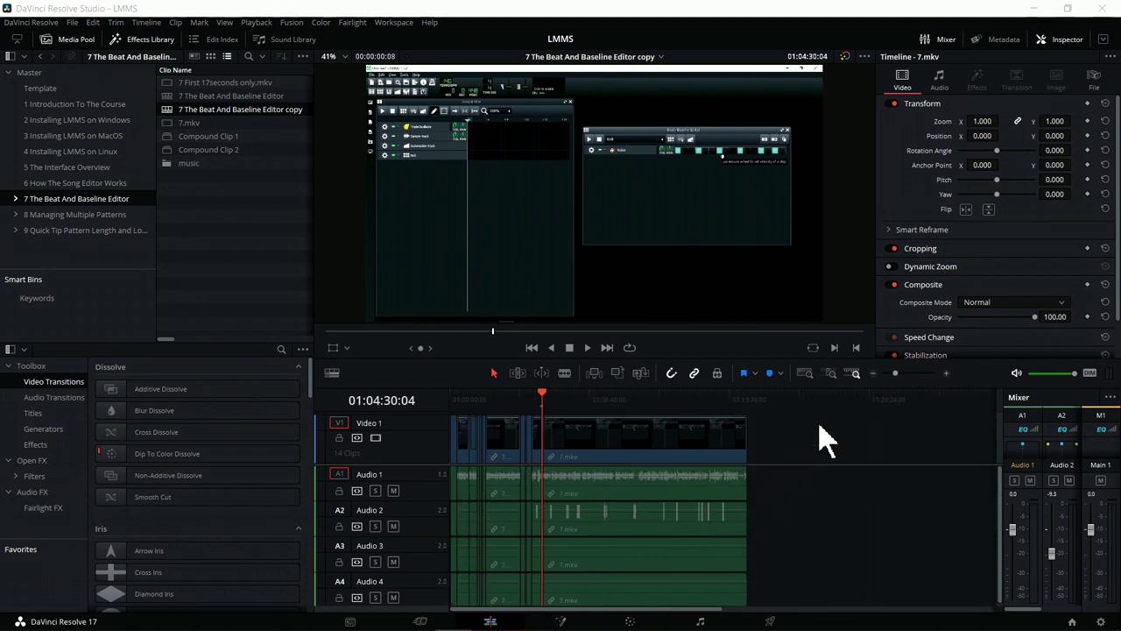
drag(824, 428, 467, 618)
key(Delete)
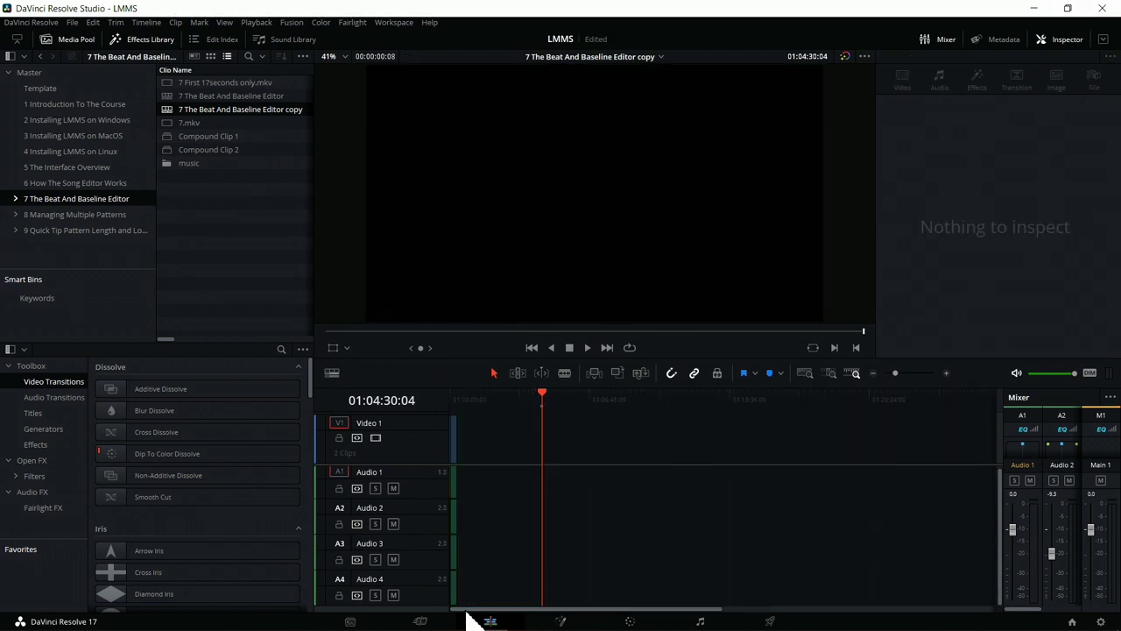
key(Home)
key(ctrl+z)
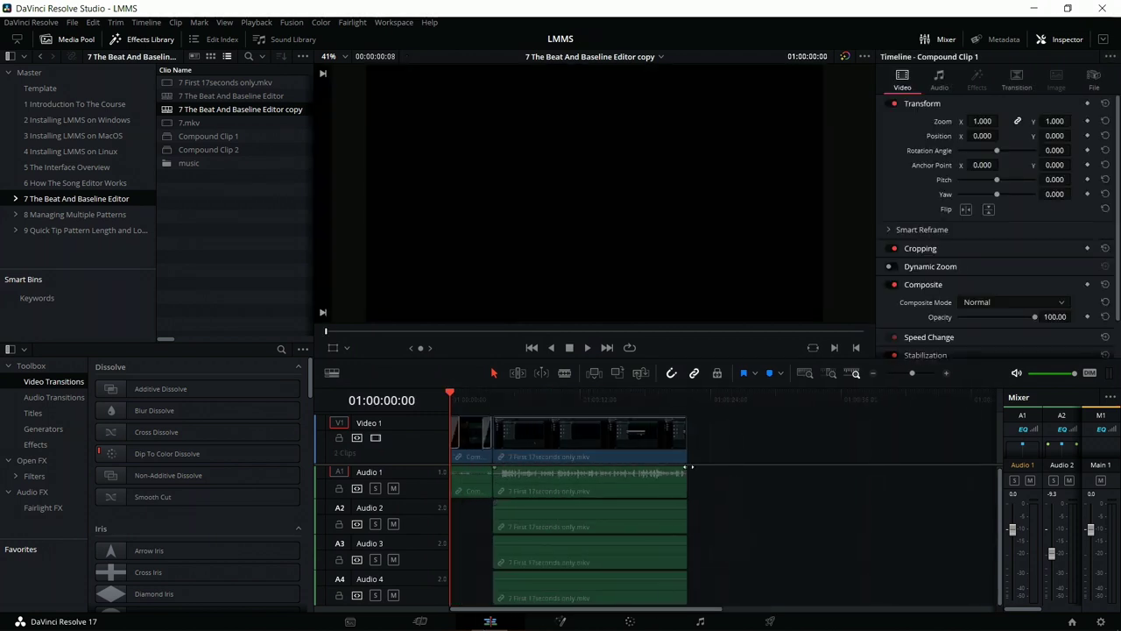
key(Delete)
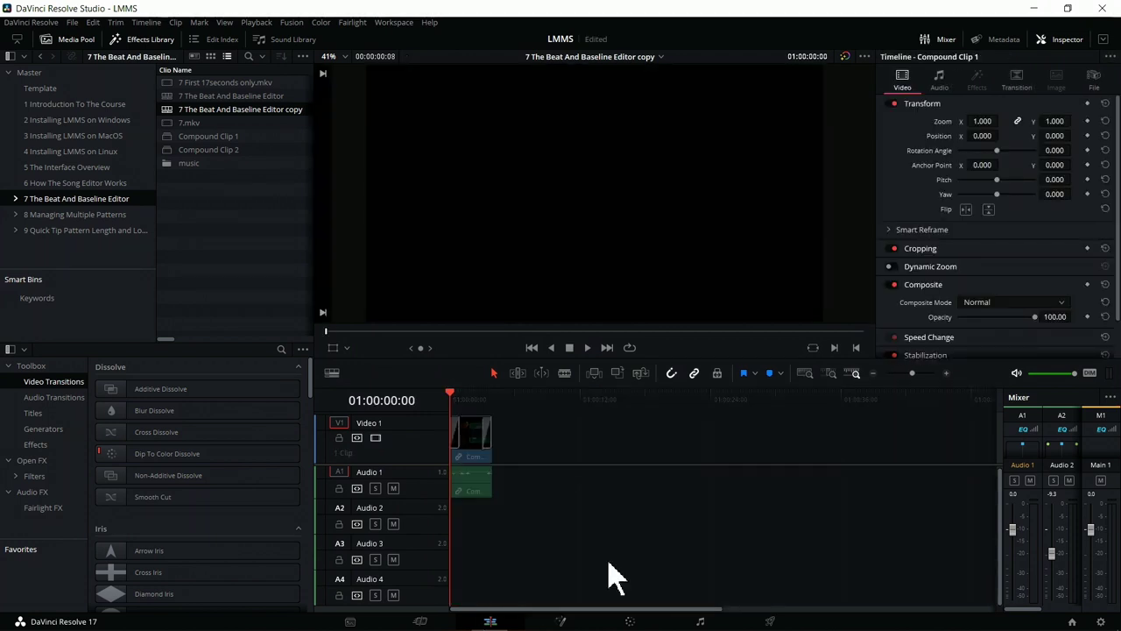
key(End)
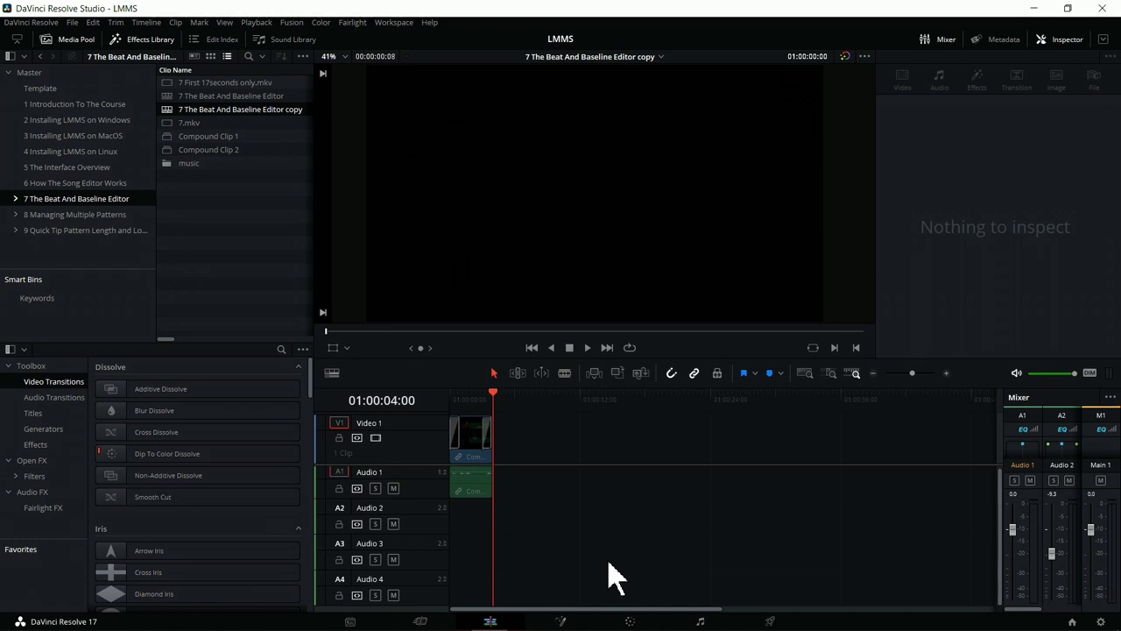
Add 7.mkv to the timeline directly after the compound clip at 01:00:04:00 and save the project
drag(189, 125, 498, 486)
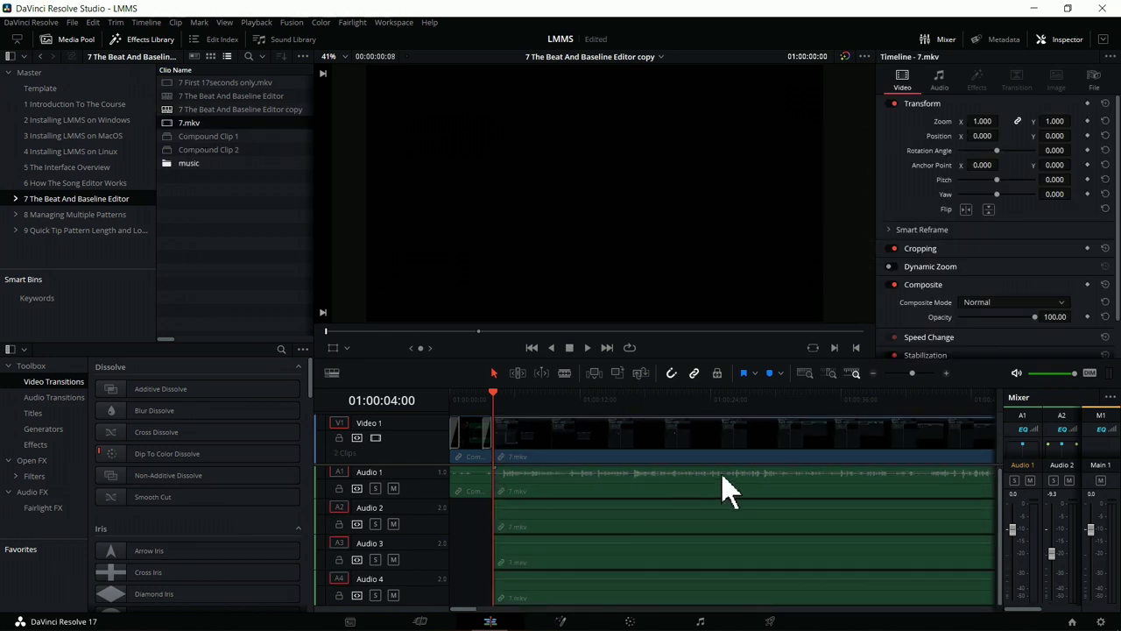
key(ctrl+s)
key(ctrl+equal)
key(ctrl+equal)
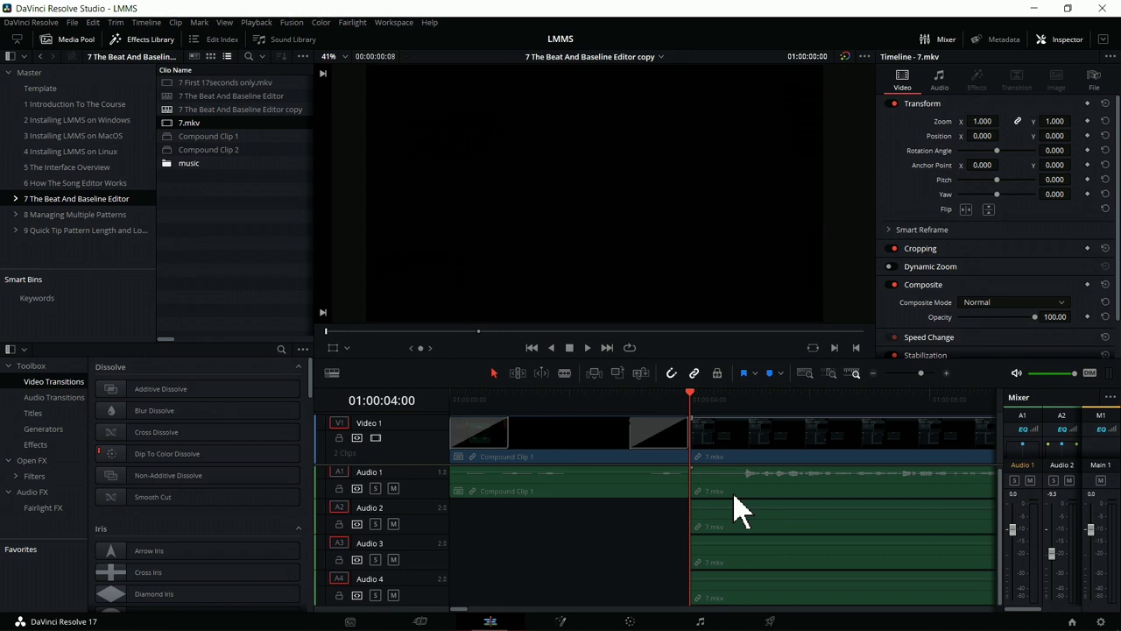
Play back the opening of 7.mkv and its join with the compound clip from the start of the timeline
key(space)
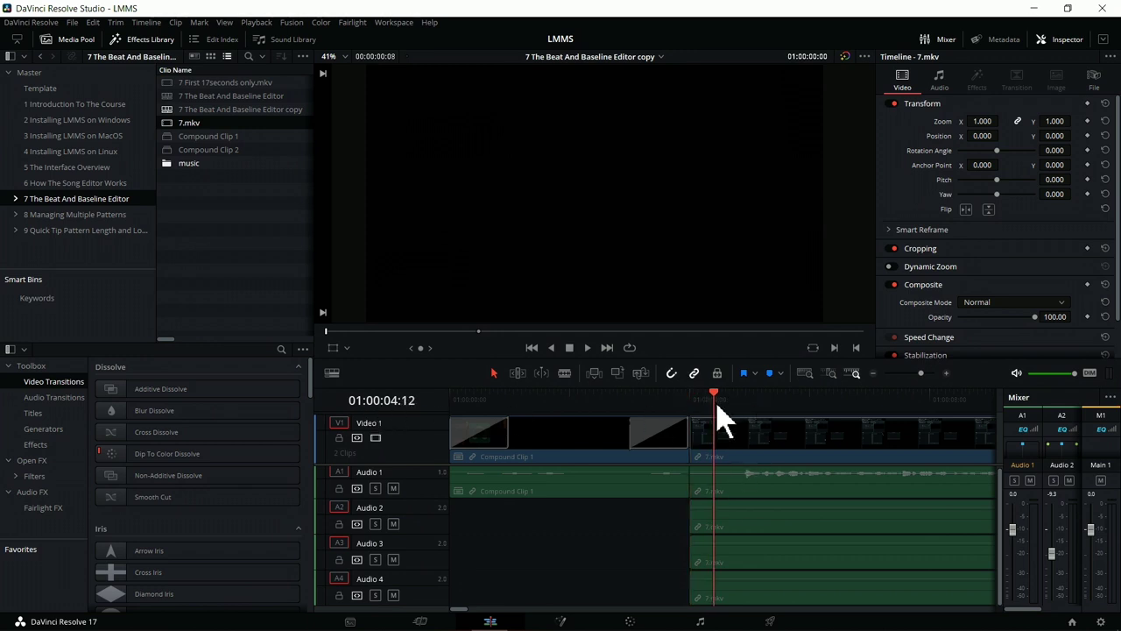
key(space)
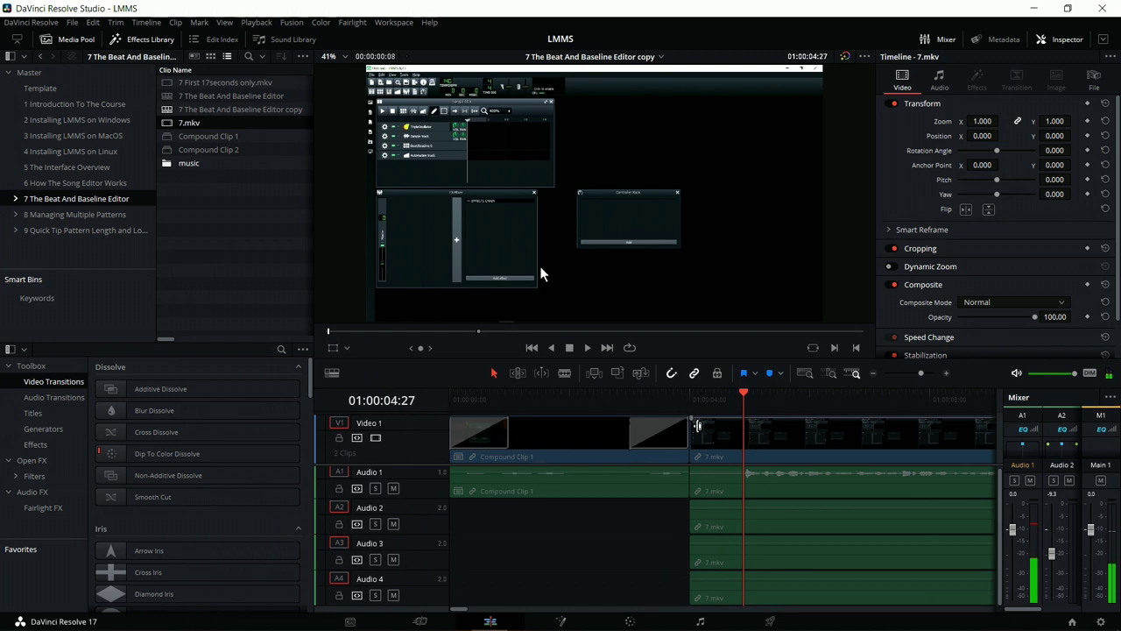
drag(721, 396, 696, 400)
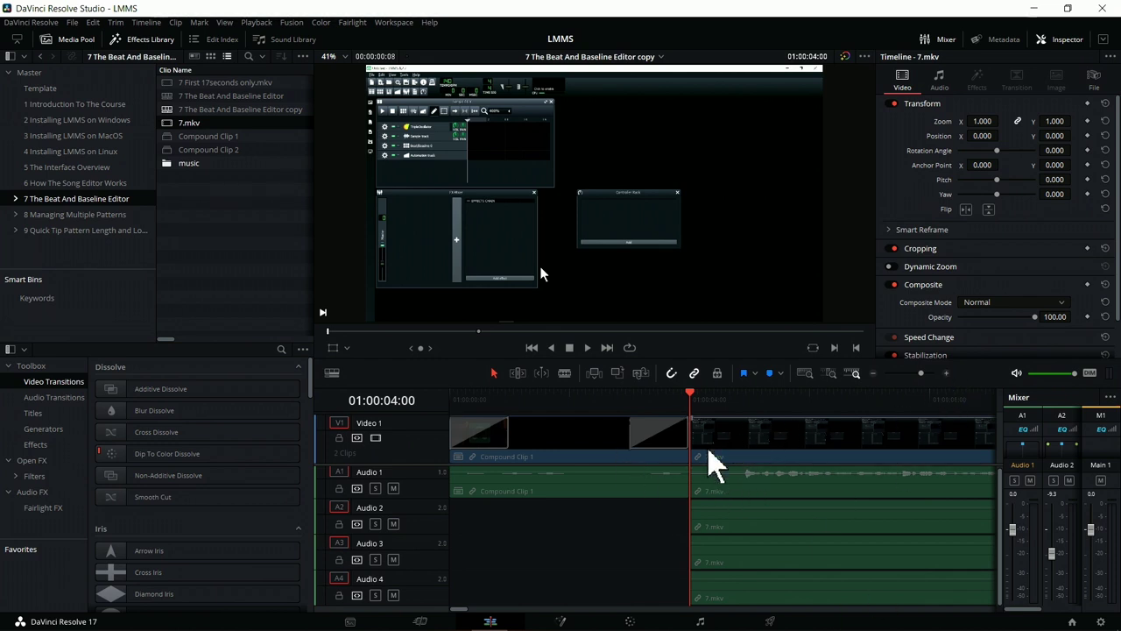
click(645, 399)
drag(644, 400, 443, 419)
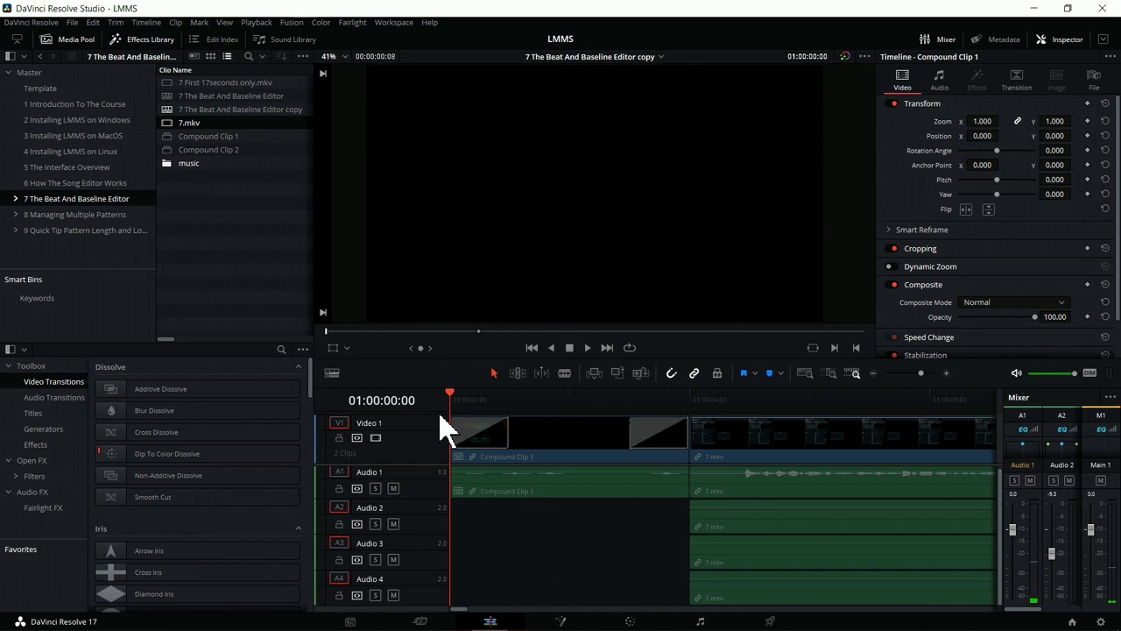
key(space)
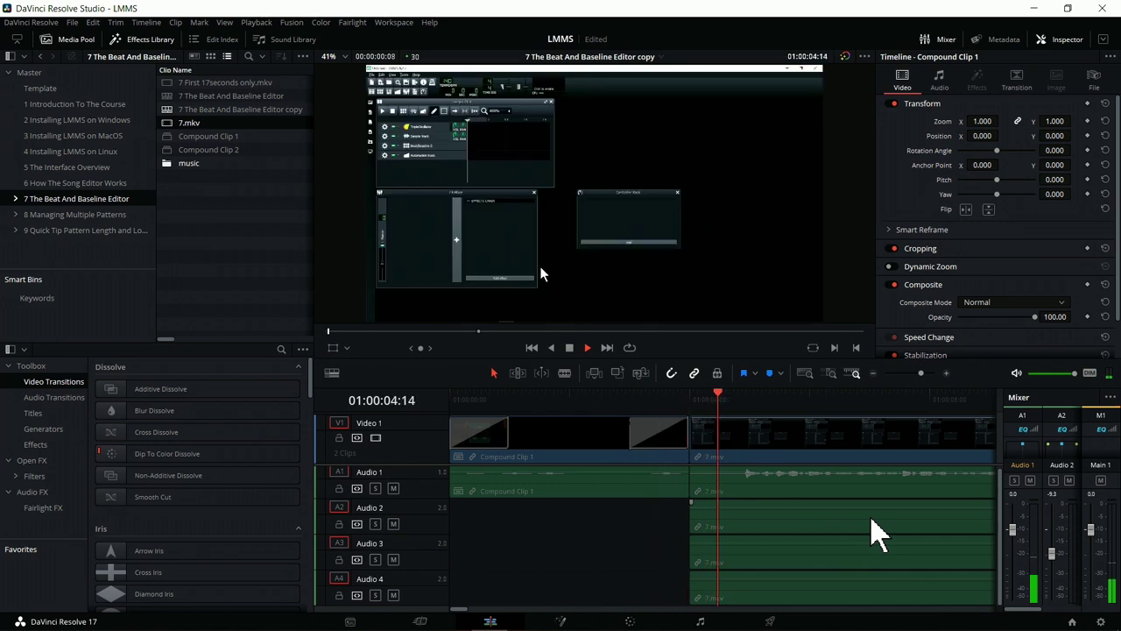
scroll(806, 543, down, 3)
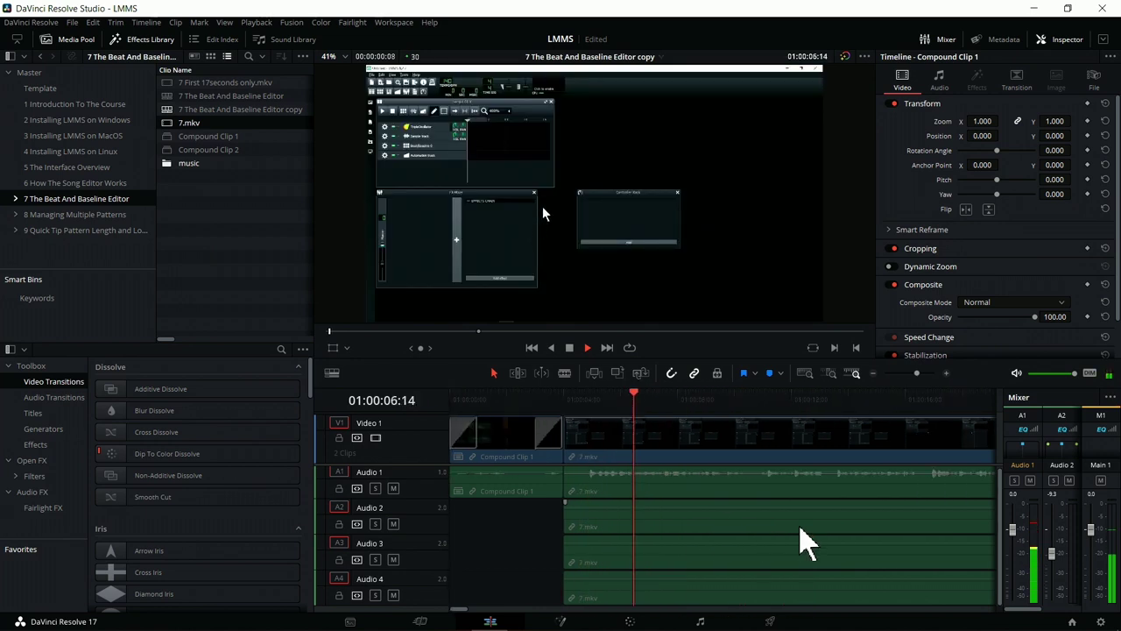
key(space)
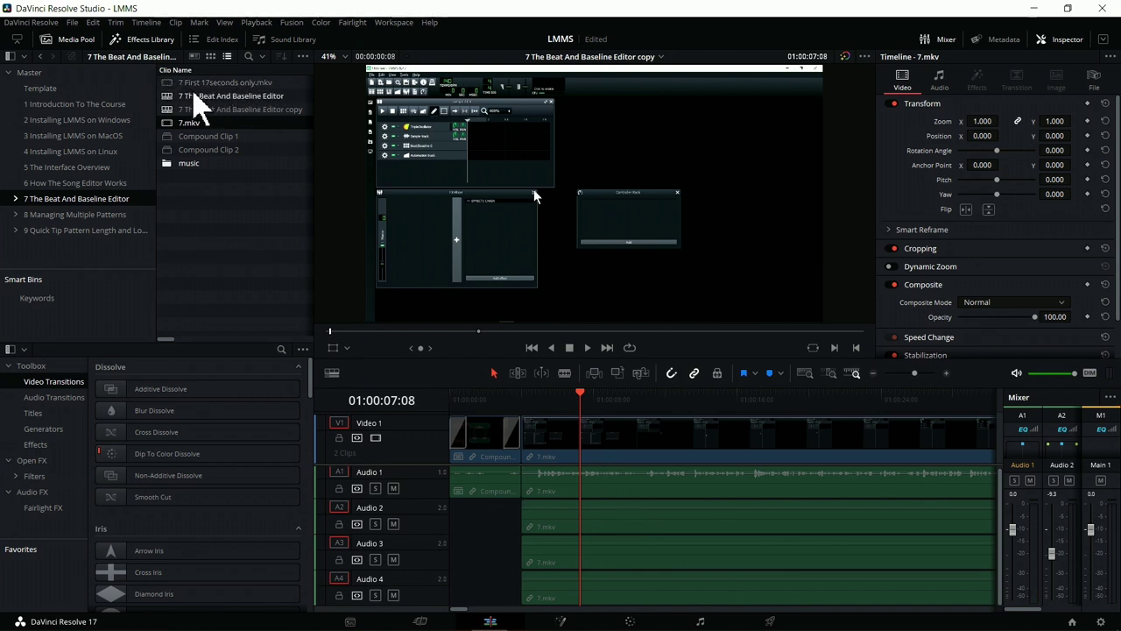
Try to insert 7 First 17seconds only.mkv between the compound clip and 7.mkv
scroll(723, 499, down, 5)
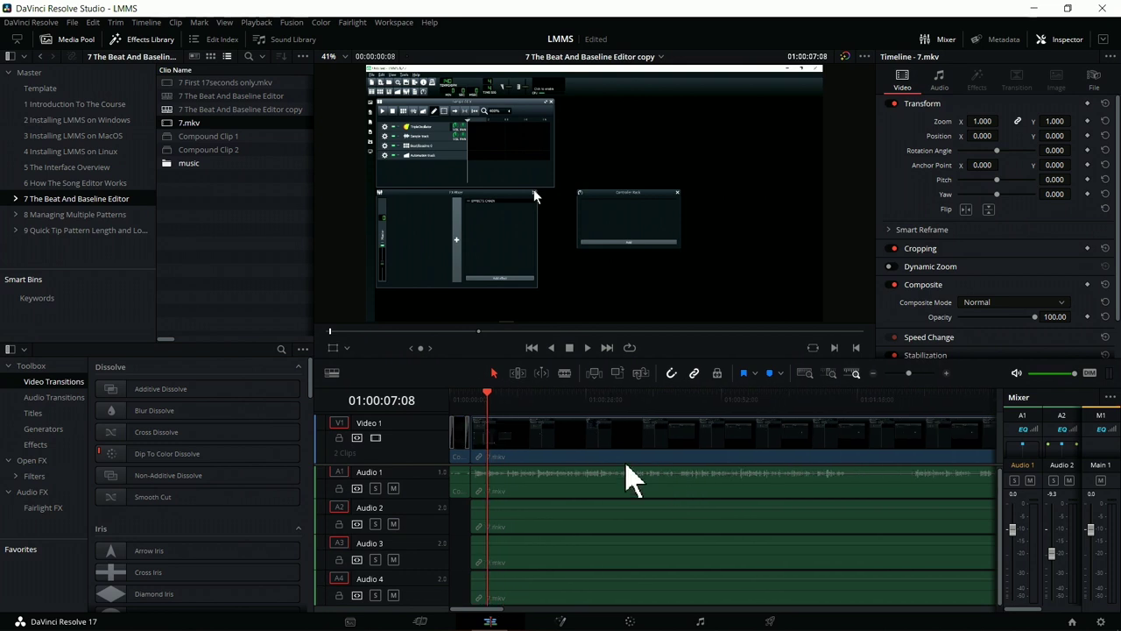
drag(488, 395, 471, 395)
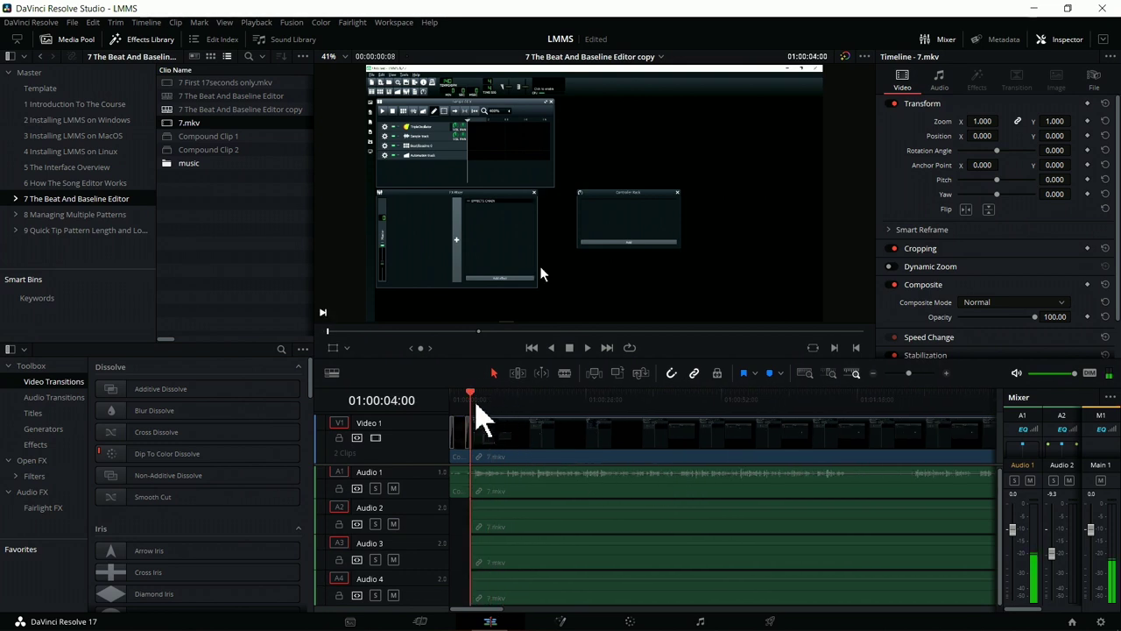
double_click(253, 84)
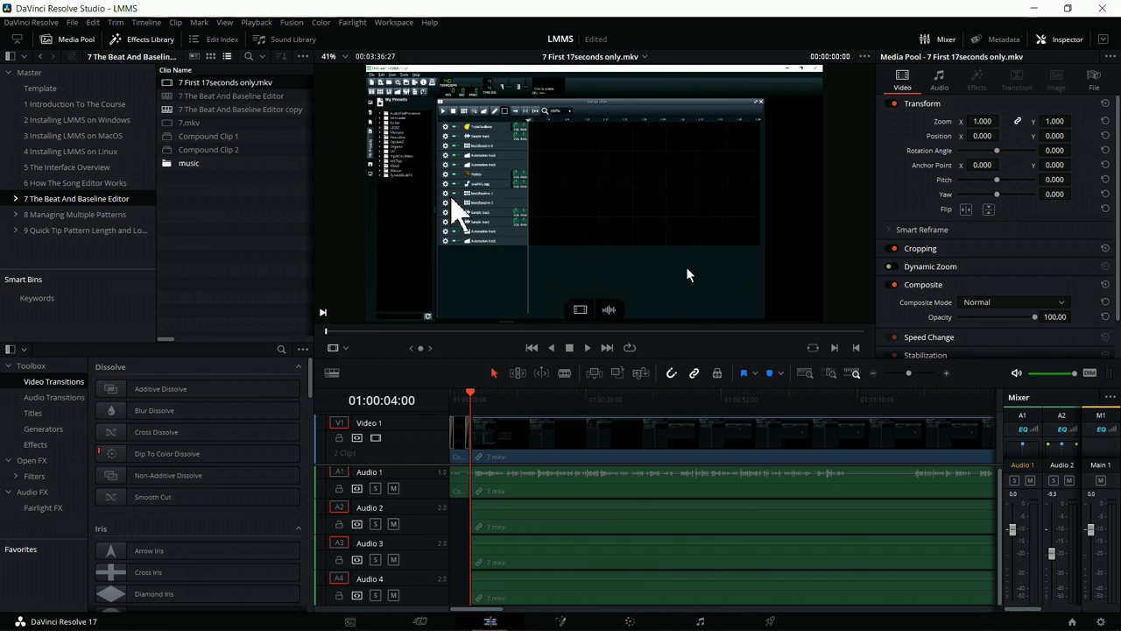
click(595, 373)
scroll(916, 528, down, 3)
drag(622, 610, 530, 612)
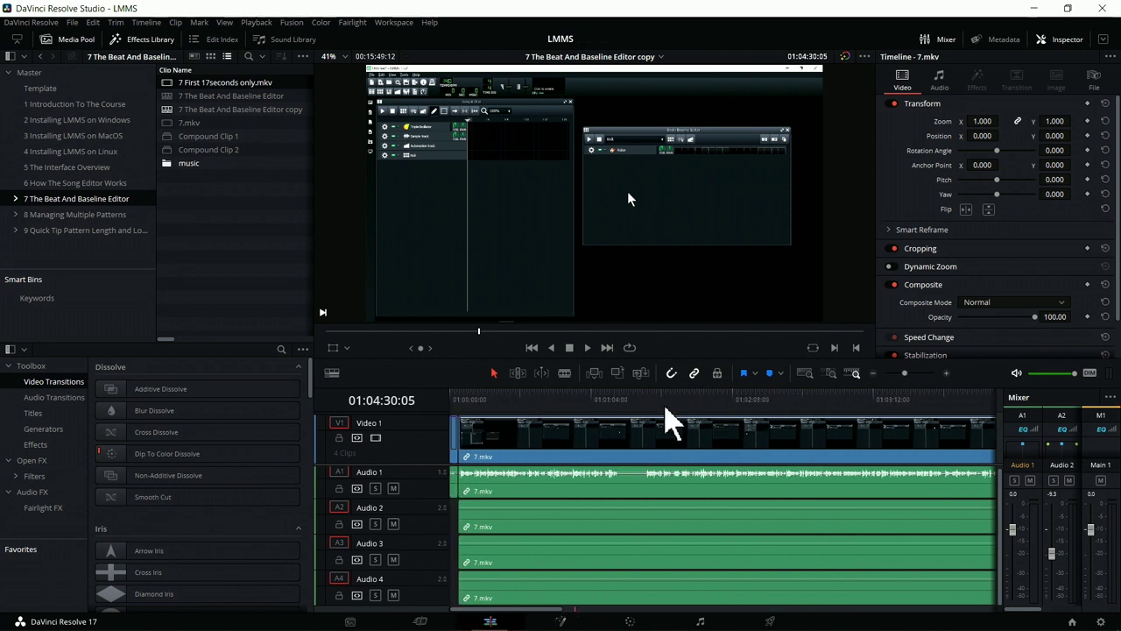
drag(559, 399, 461, 418)
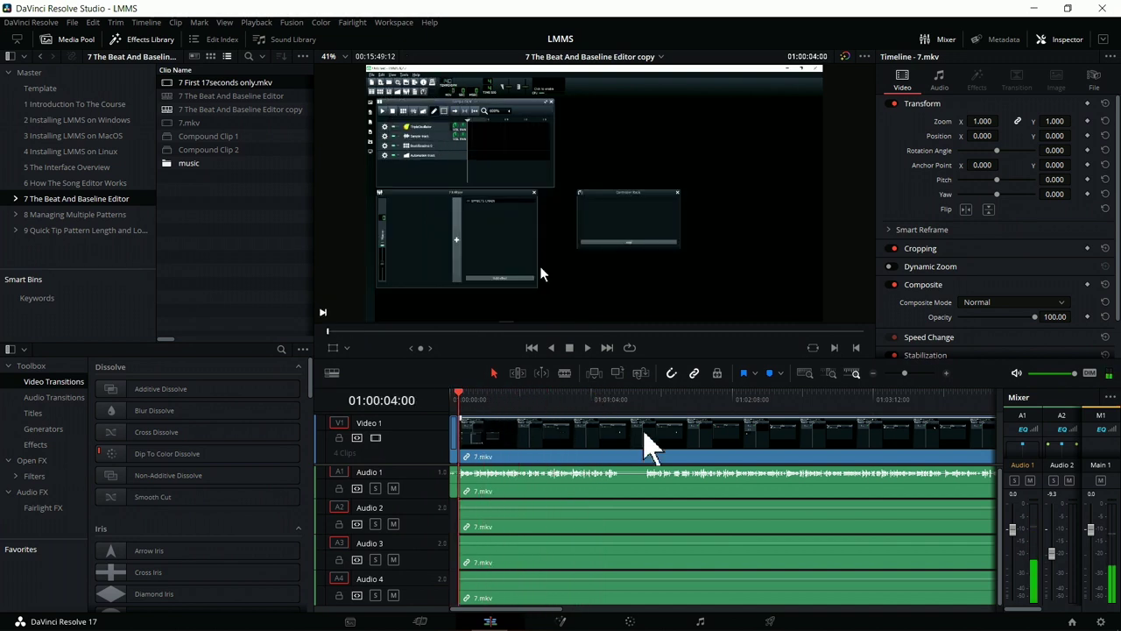
scroll(611, 530, up, 1)
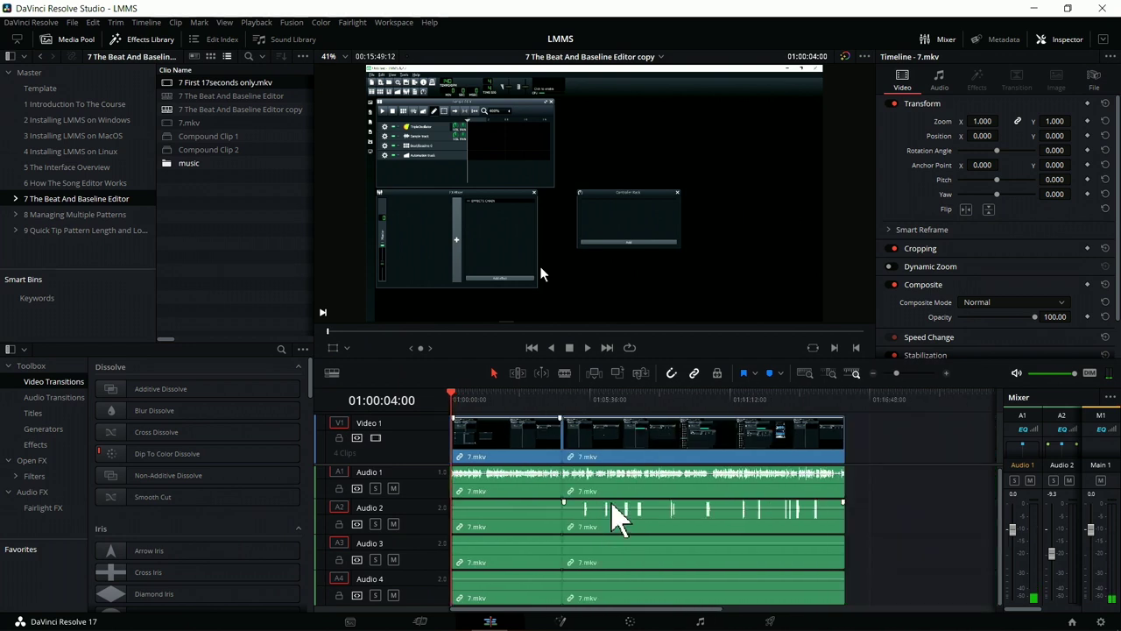
scroll(495, 516, up, 3)
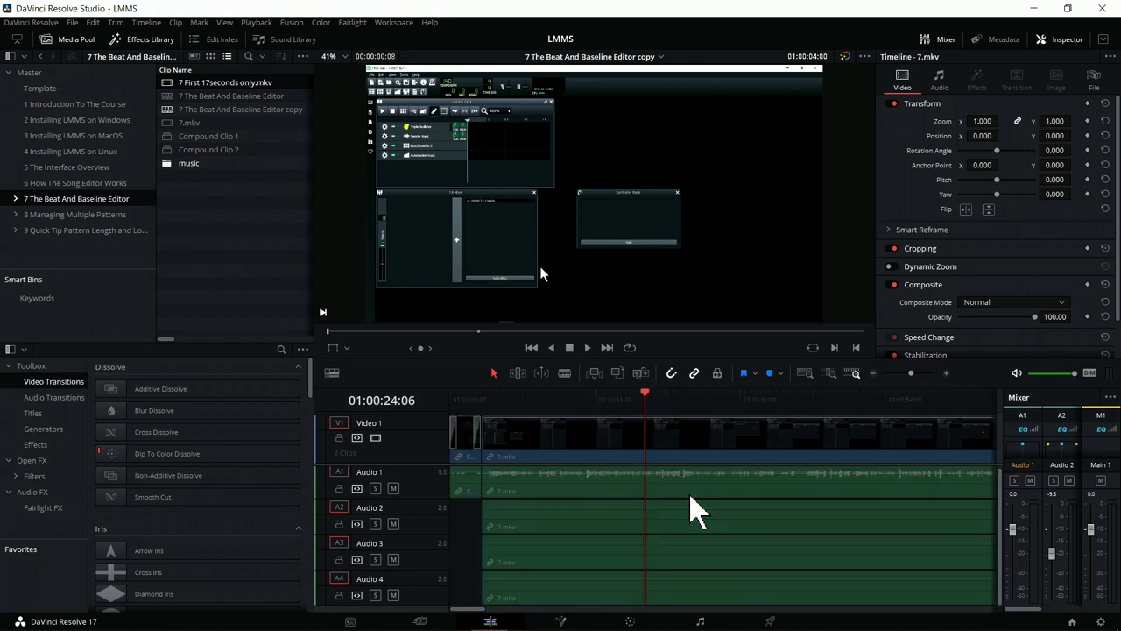
Clear the in and out range from the timeline
key(Up)
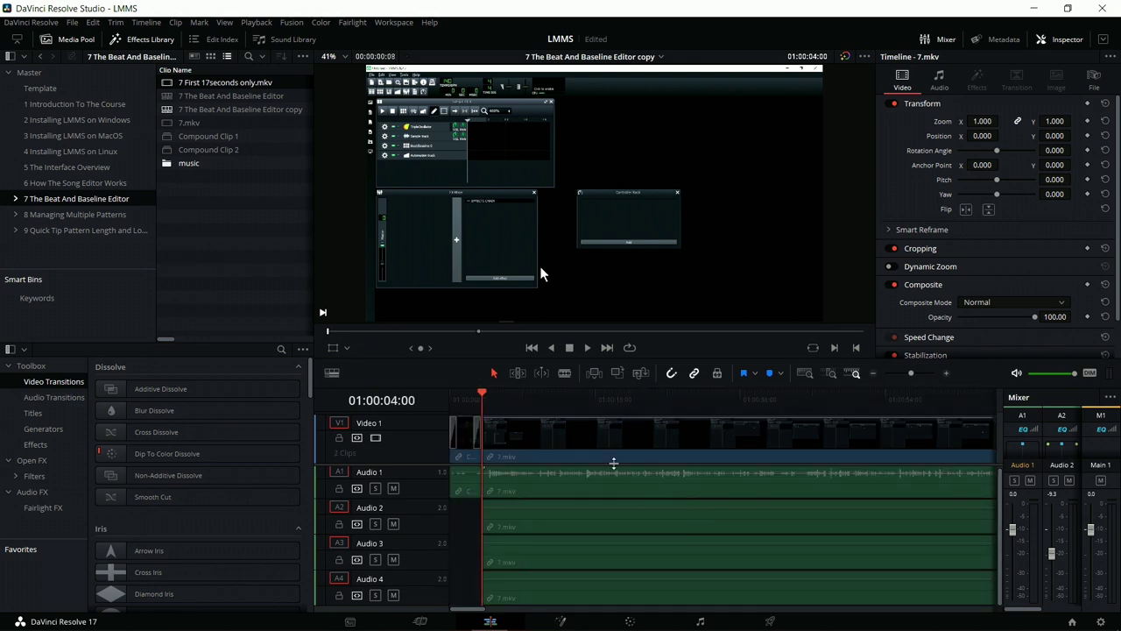
click(526, 401)
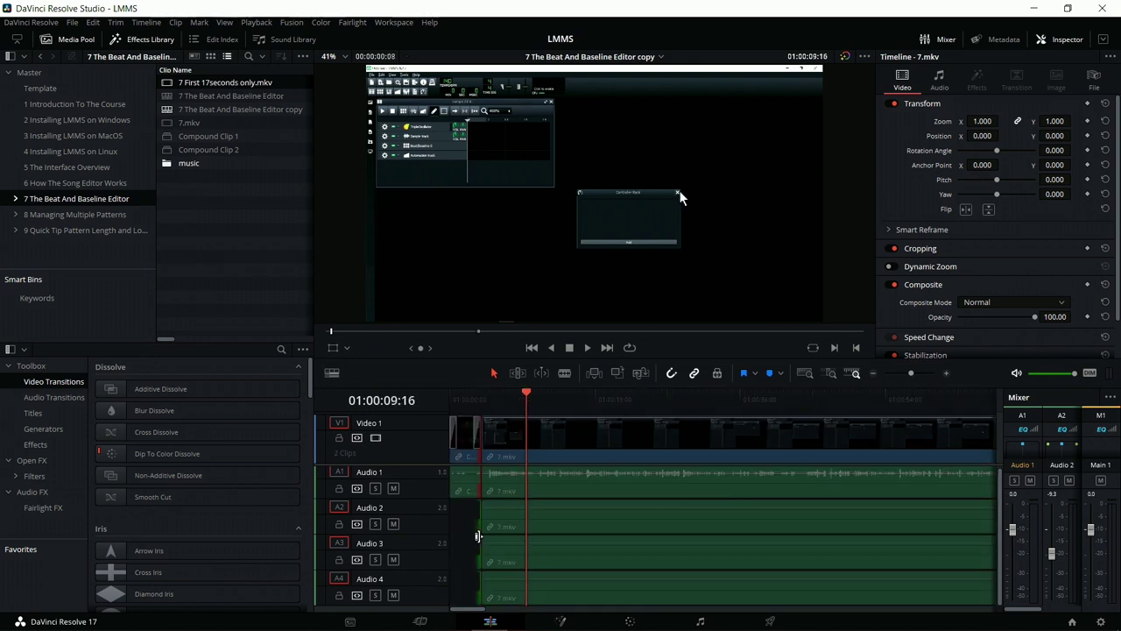
scroll(751, 464, down, 5)
scroll(736, 495, up, 3)
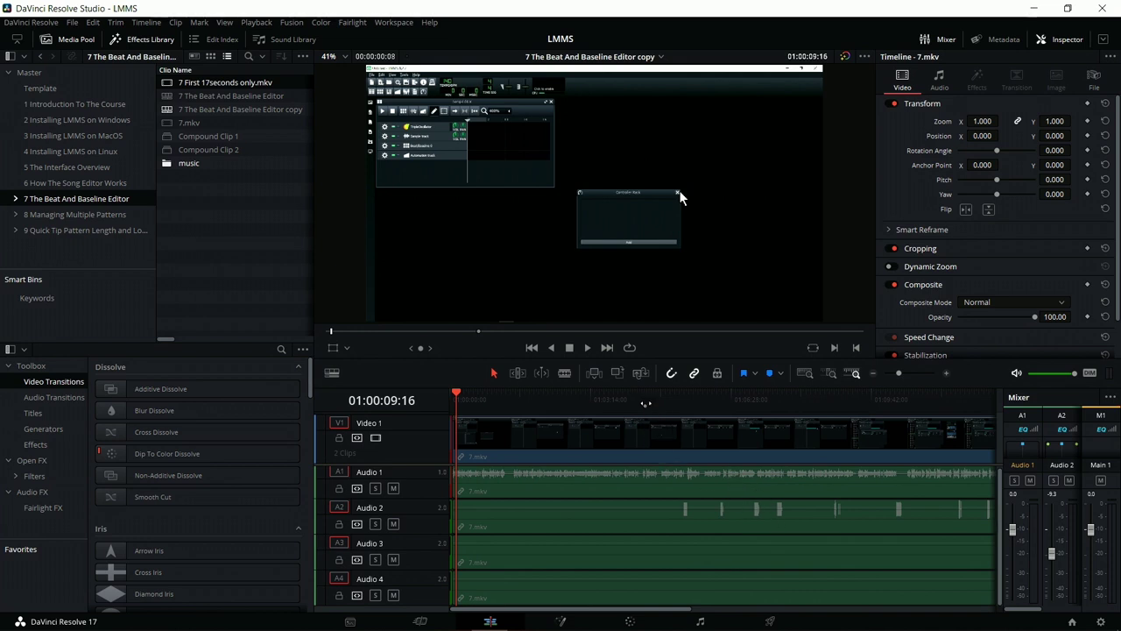
key(i)
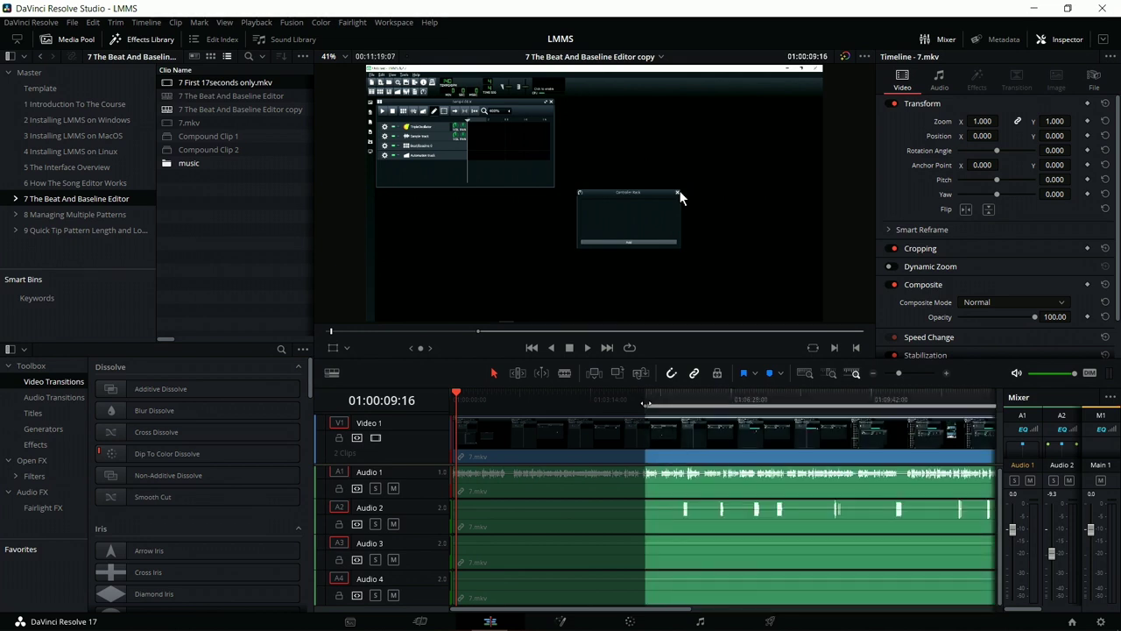
key(i)
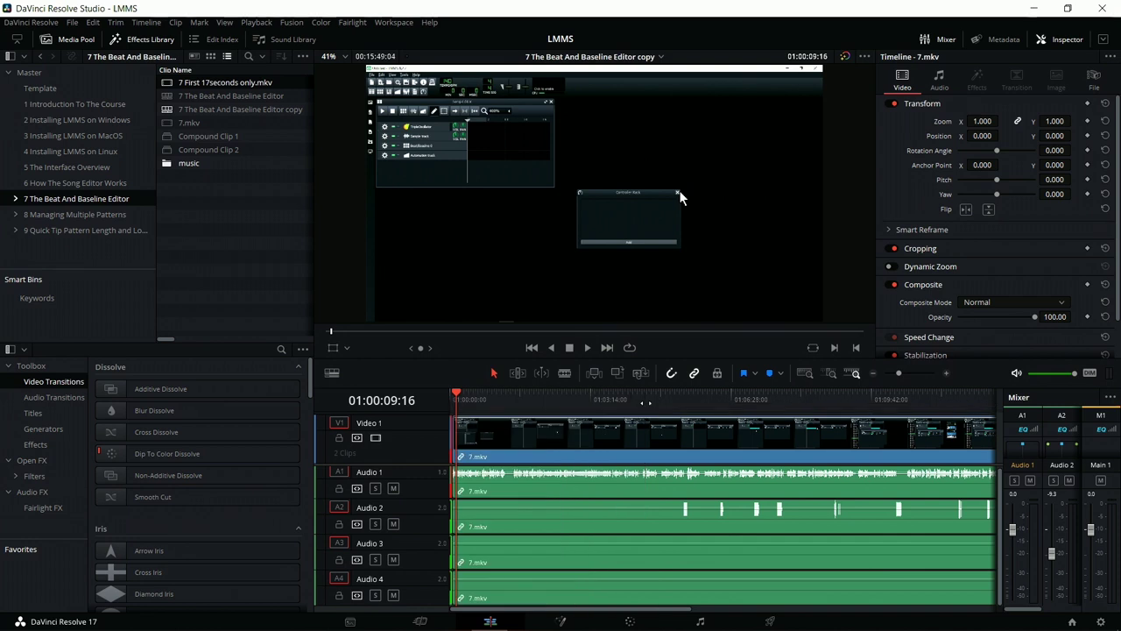
Insert 7 First 17seconds only.mkv into the timeline at 01:00:04:00, directly before 7.mkv
click(453, 396)
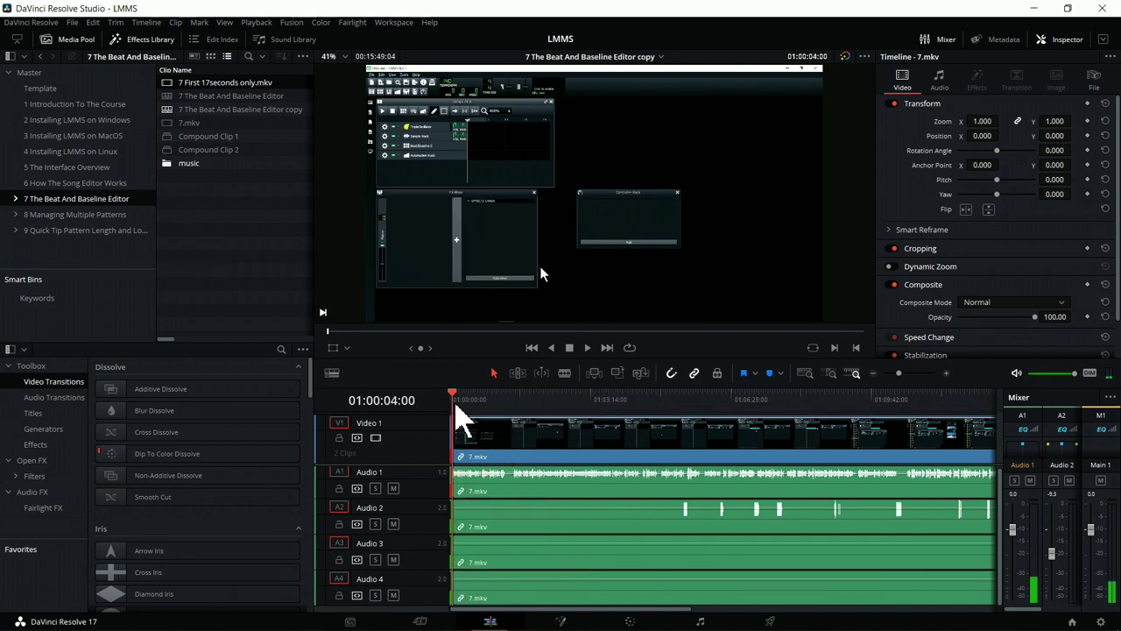
double_click(247, 84)
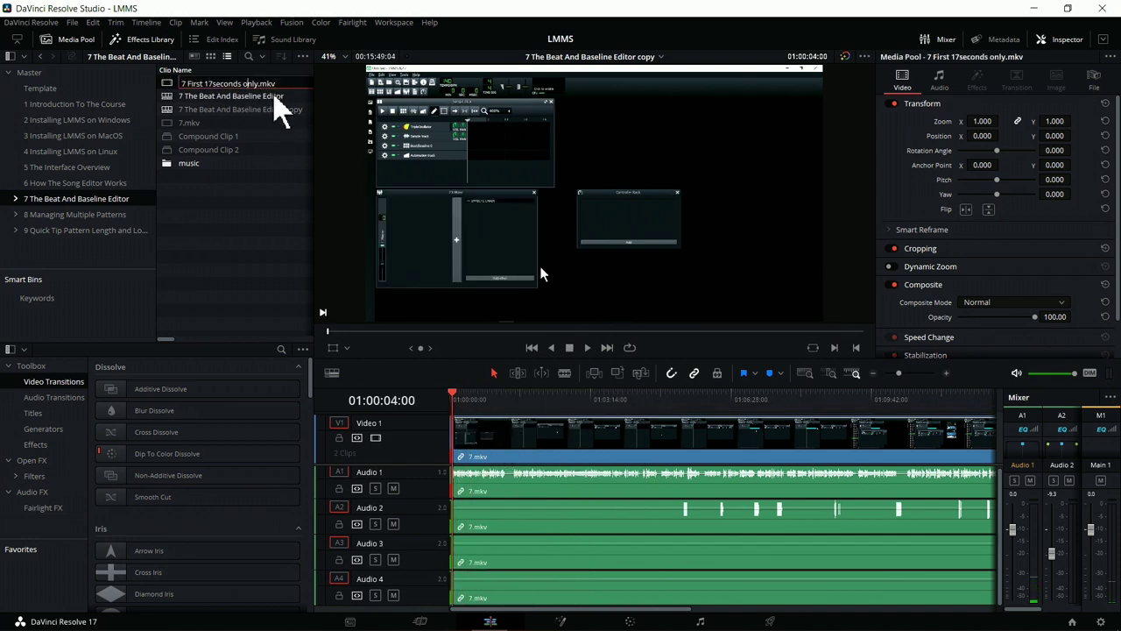
double_click(172, 85)
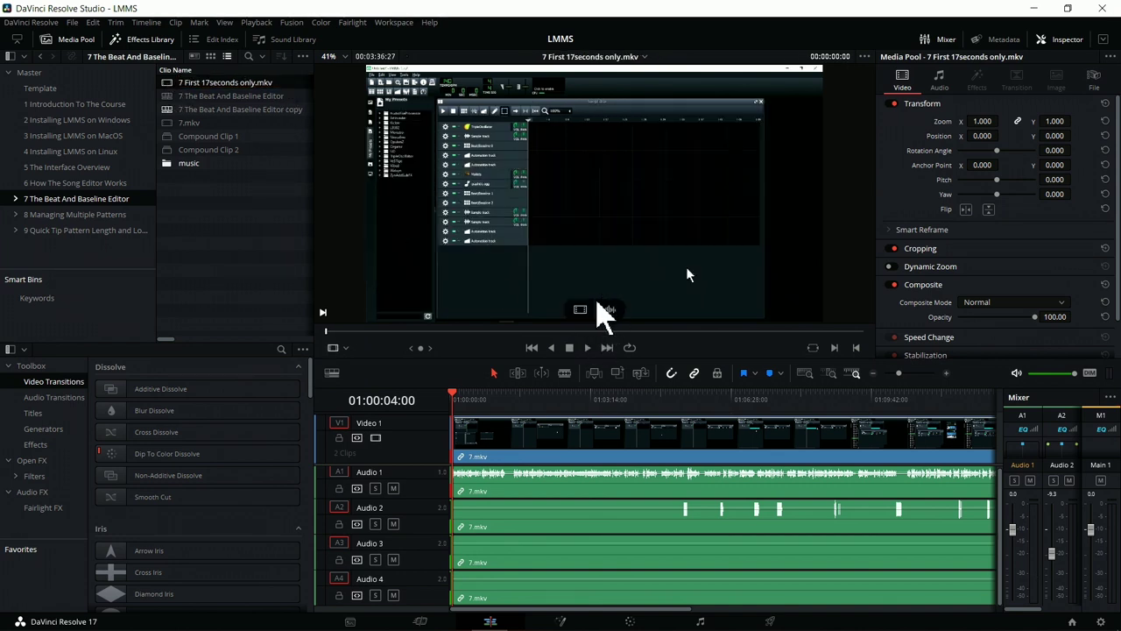
click(594, 373)
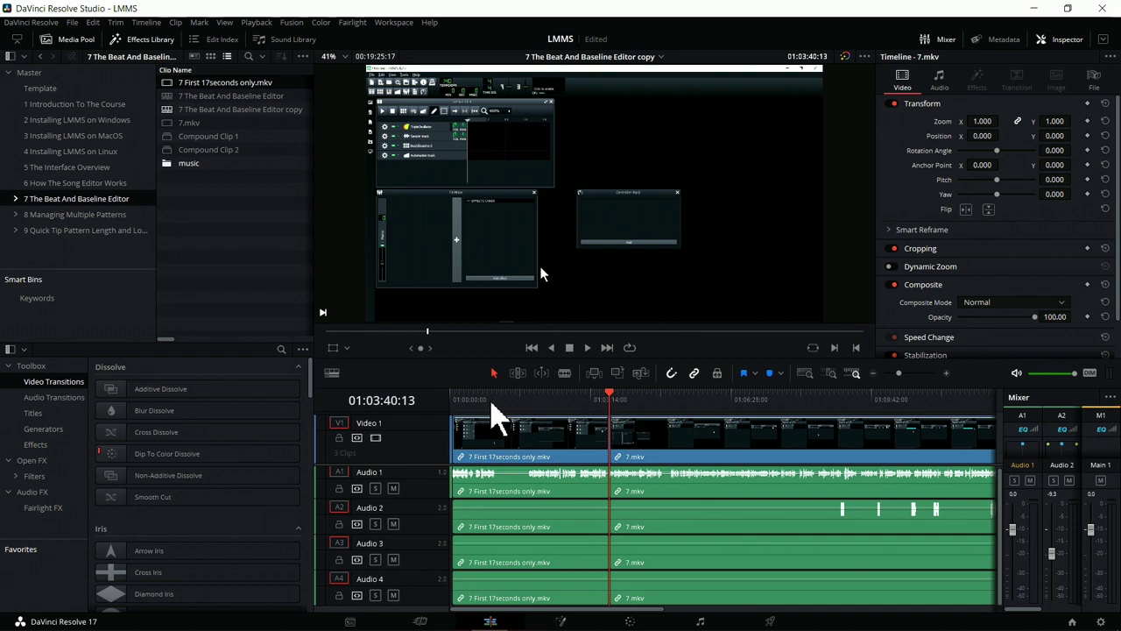
Mark the range from 01:00:21:25 to the start of 7.mkv at 01:03:40:13 and ripple delete it
drag(466, 396, 701, 447)
scroll(646, 517, up, 10)
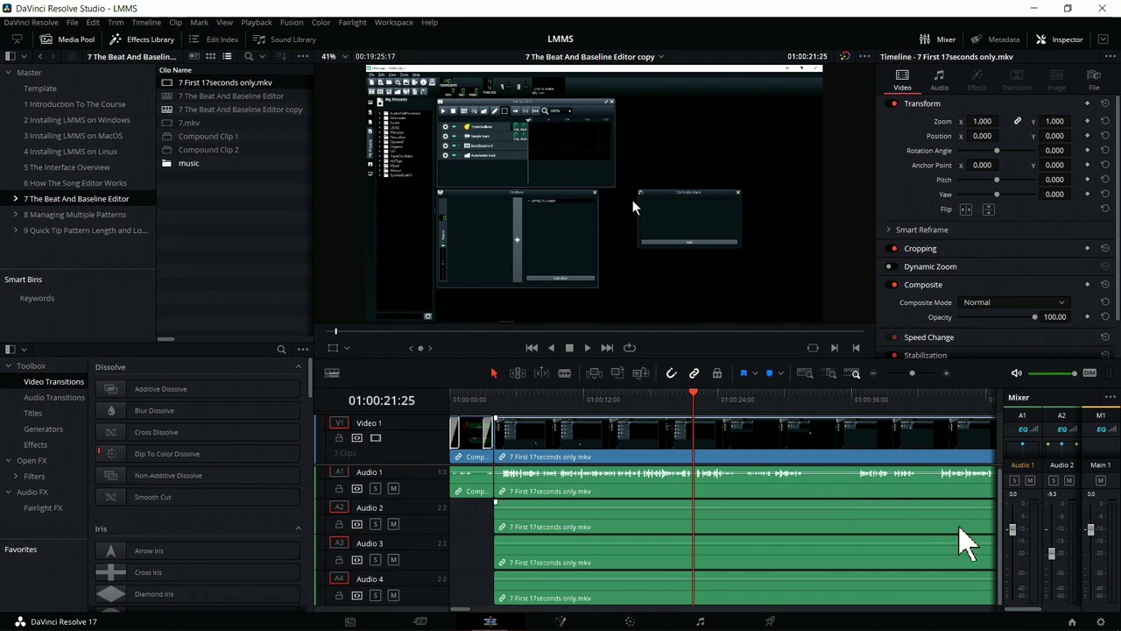
key(i)
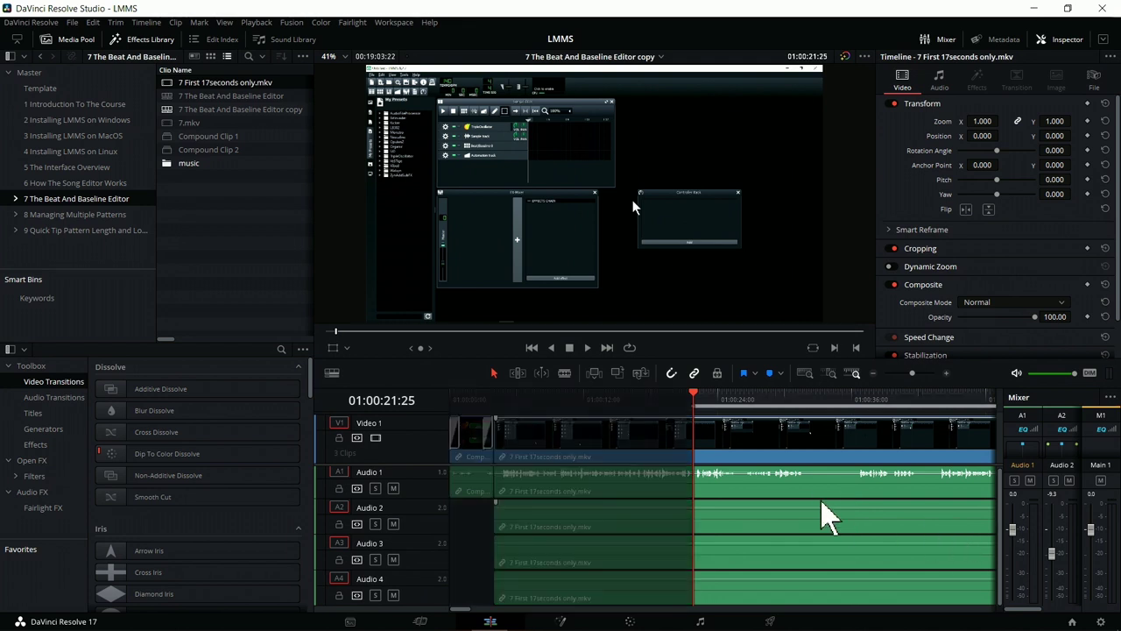
scroll(819, 508, down, 5)
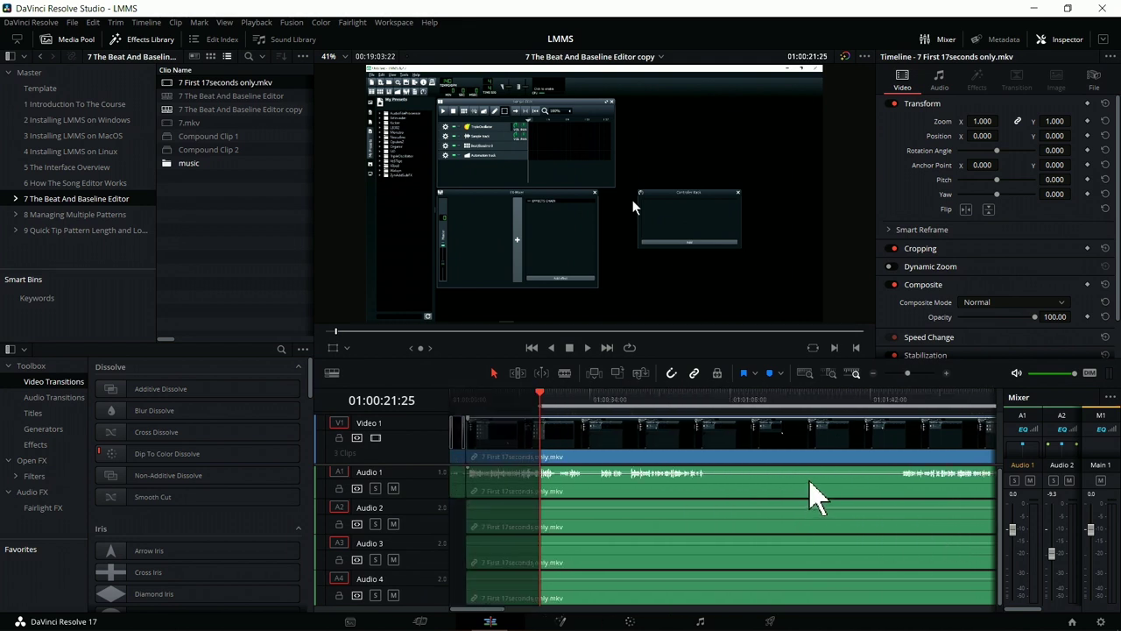
click(894, 403)
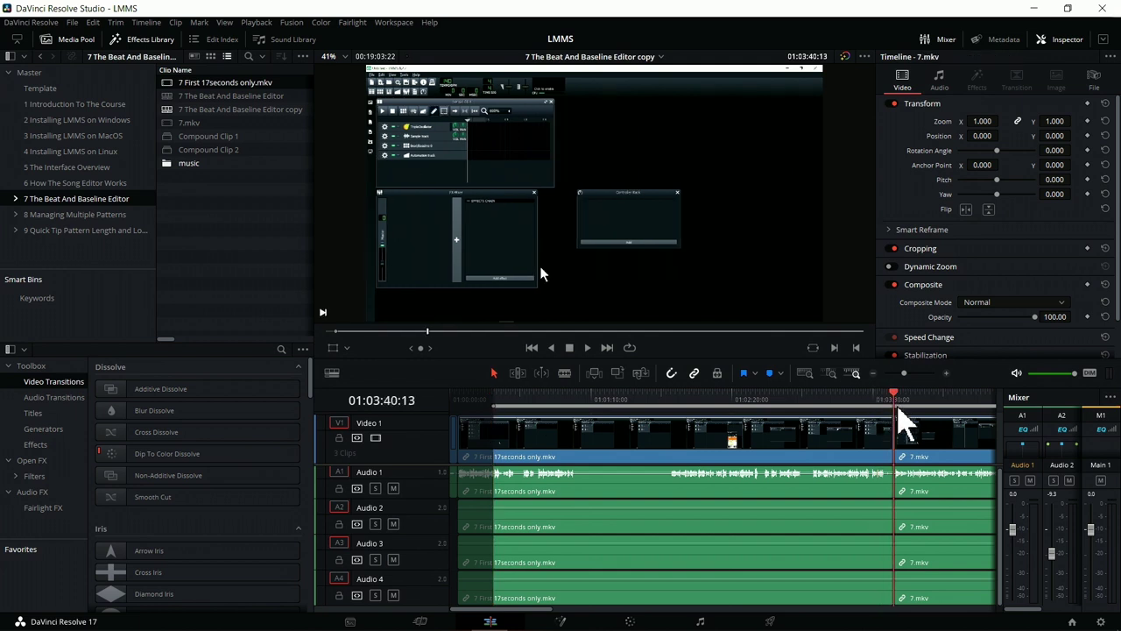
key(o)
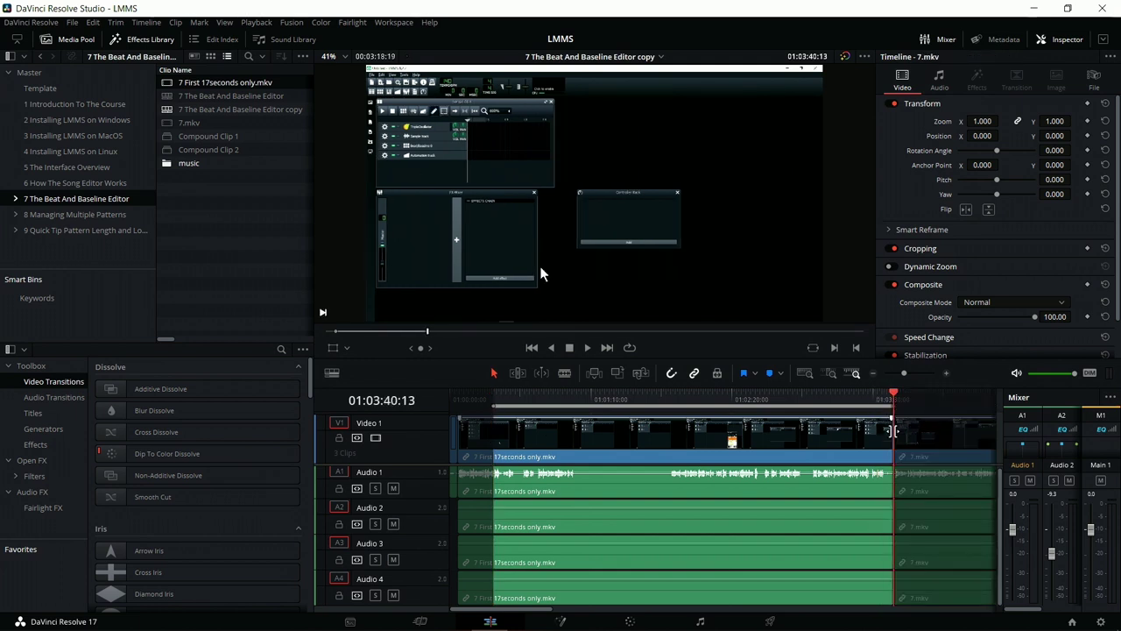
key(BackSpace)
Play back the opening of 7.mkv from its join with 7 First 17seconds only.mkv
key(ctrl+equal)
key(ctrl+equal)
key(ctrl+equal)
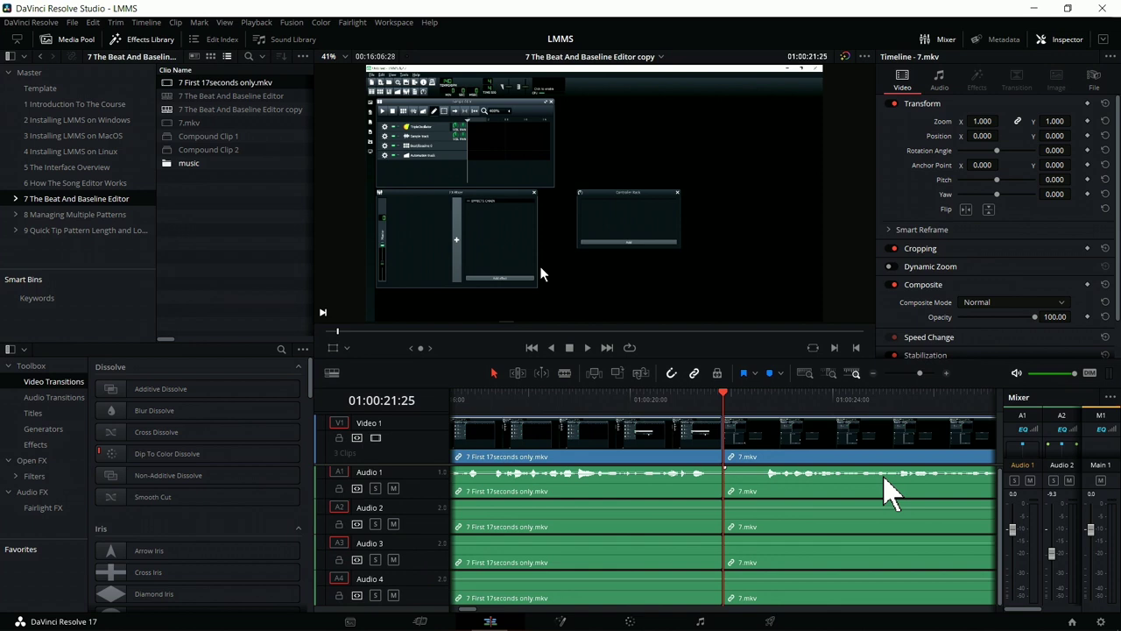
key(space)
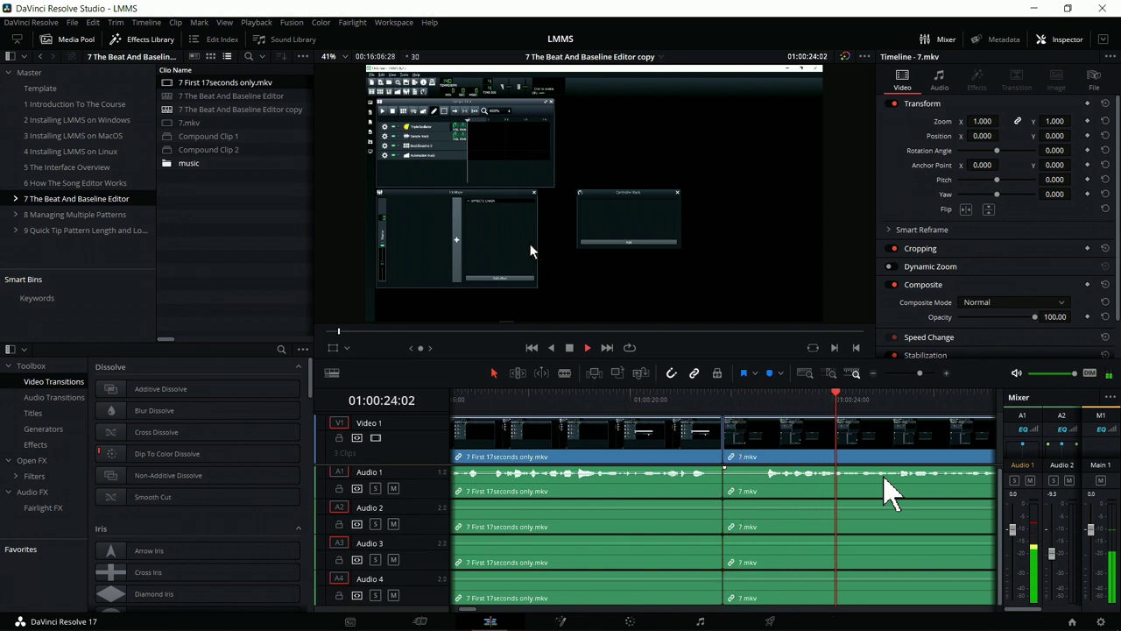
key(space)
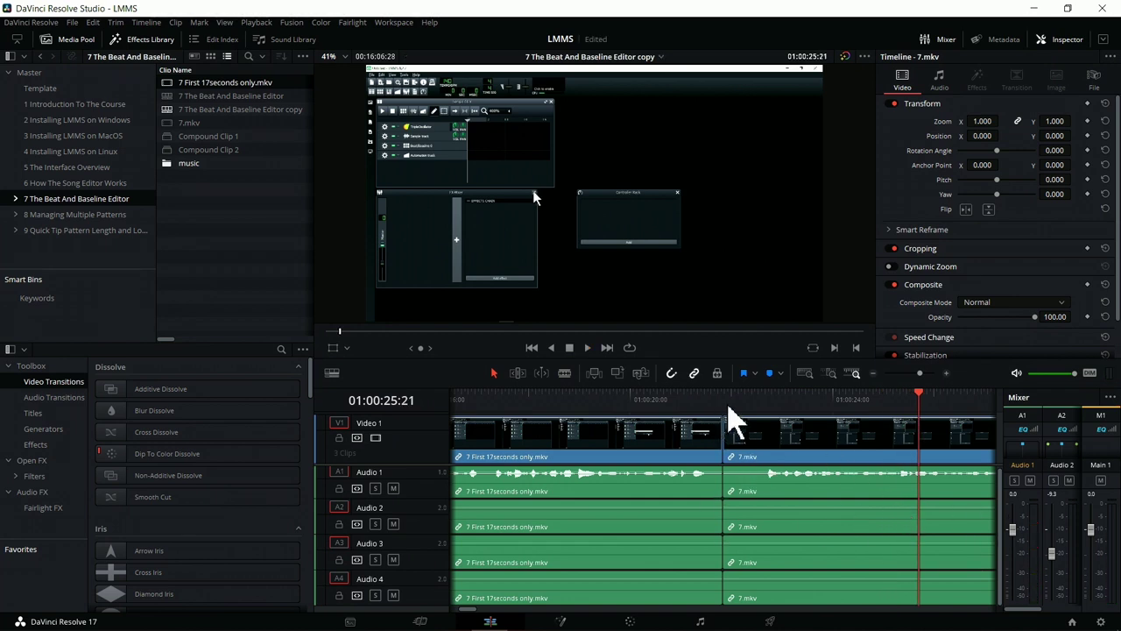
Replay 7.mkv at double speed from the join at 01:00:21:25 to about 01:01:03
key(Up)
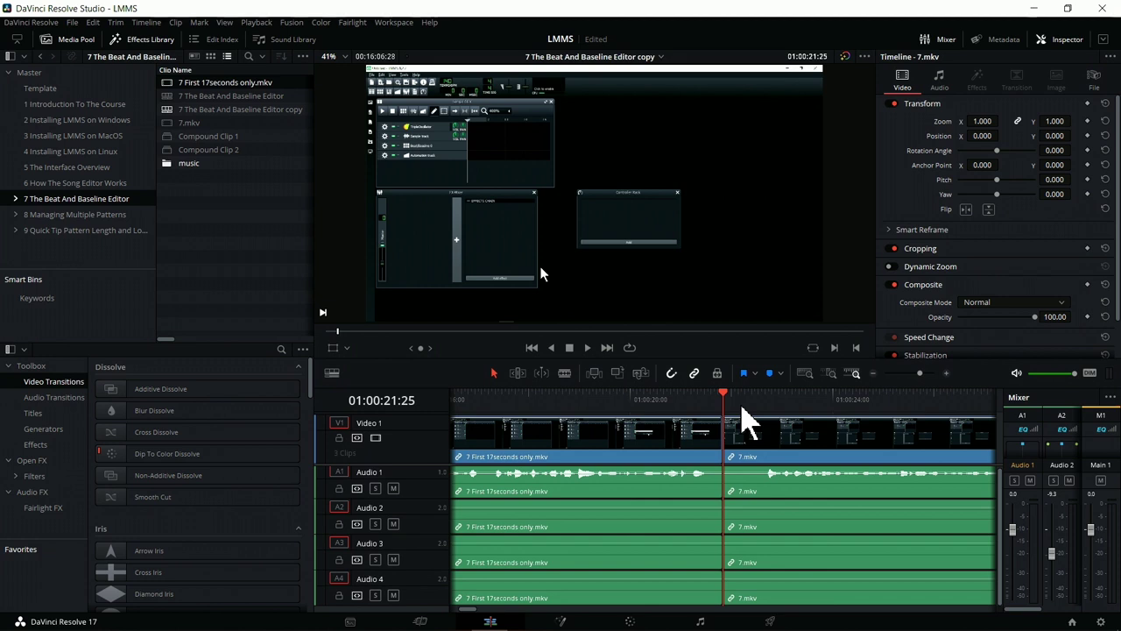
key(l)
key(l)
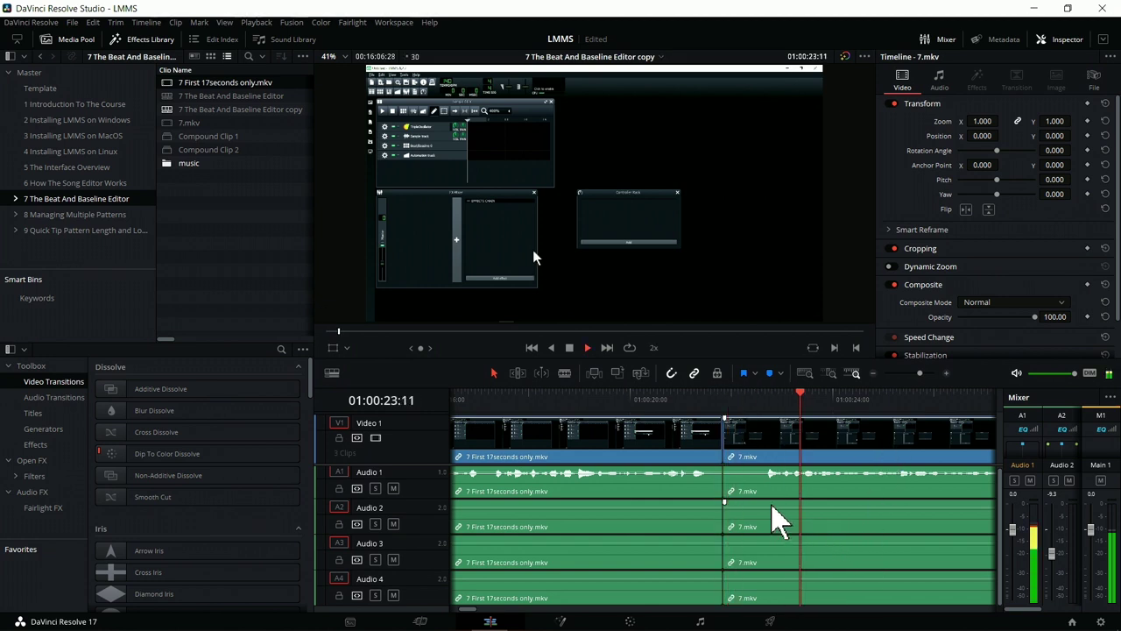
scroll(776, 521, down, 3)
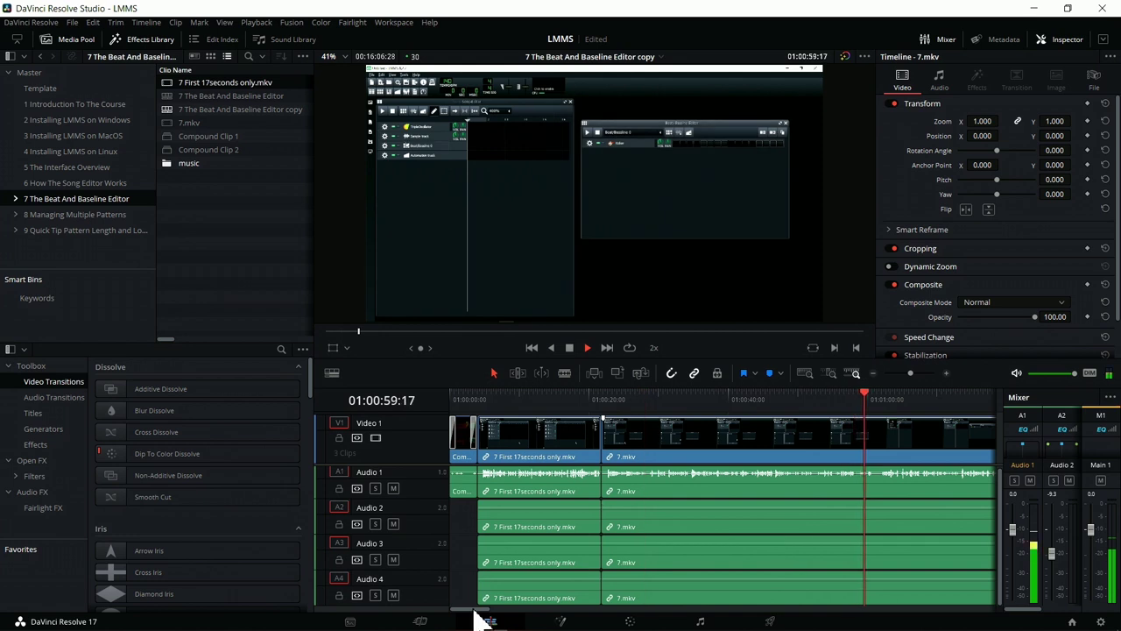
drag(474, 609, 505, 608)
key(space)
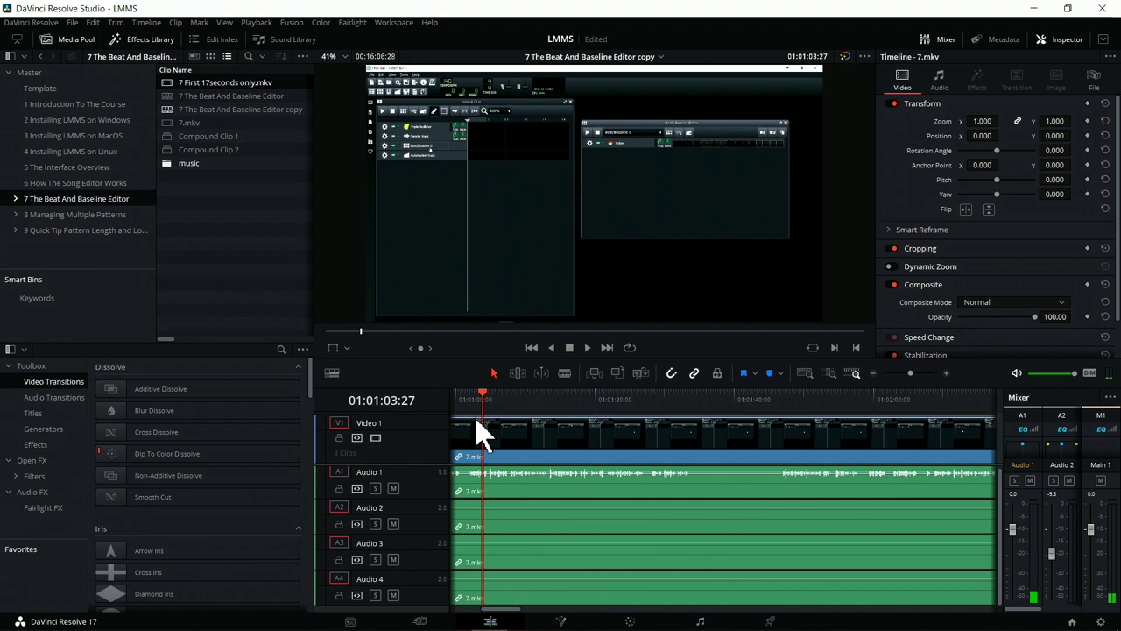
Review 7.mkv at normal speed from 01:00:56:23 to about 01:01:02 for a passage to cut
drag(511, 609, 505, 611)
click(526, 402)
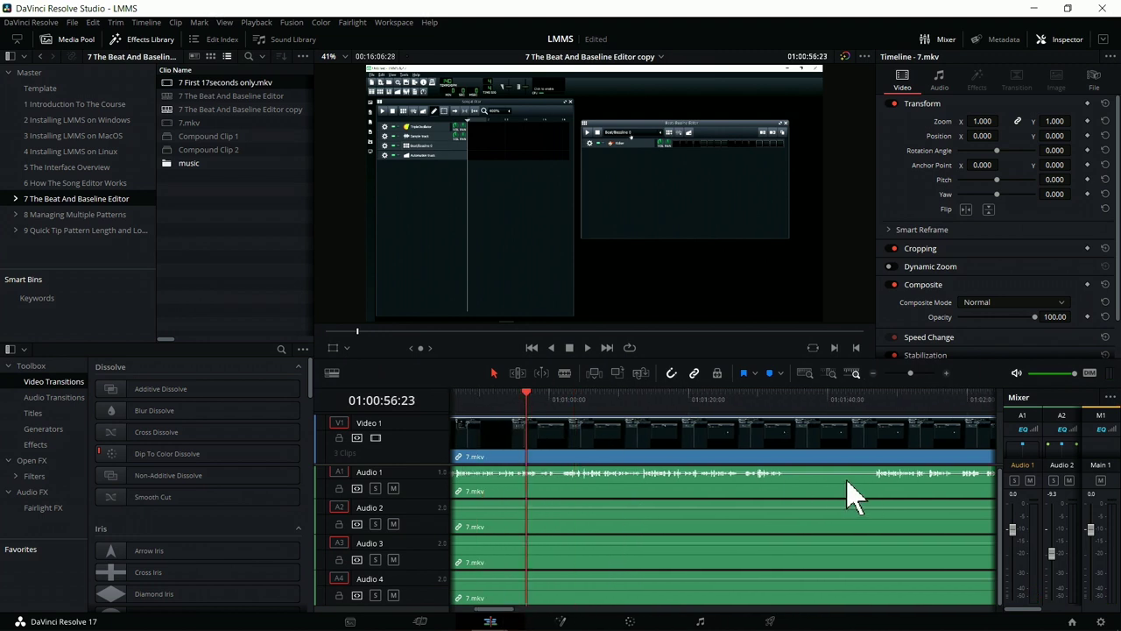
scroll(813, 538, up, 3)
scroll(760, 514, up, 1)
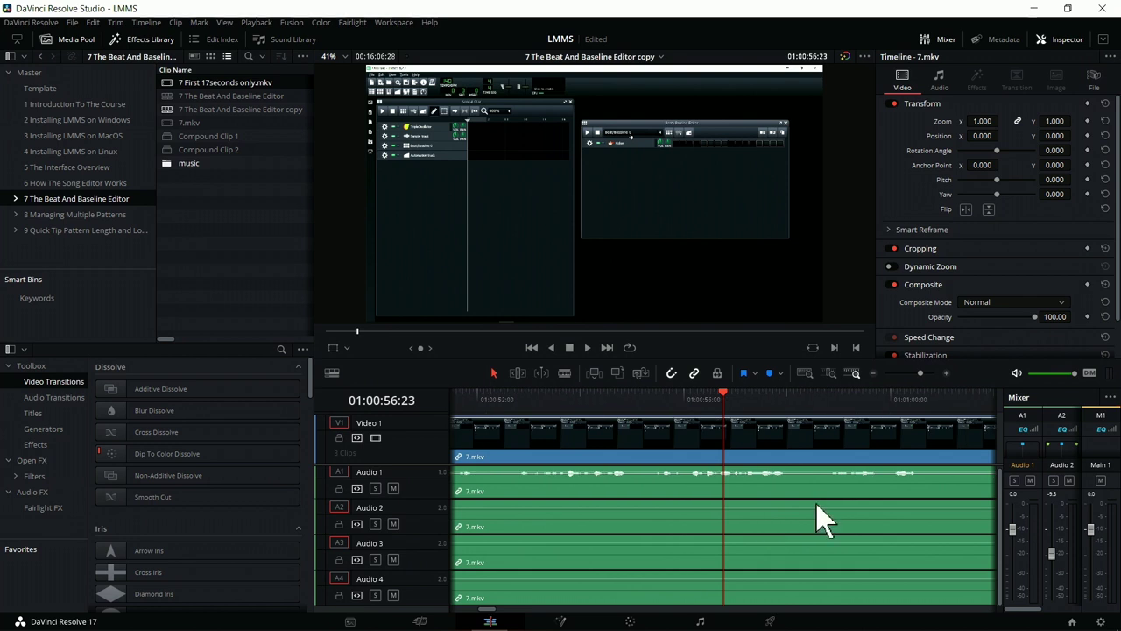
scroll(820, 519, down, 4)
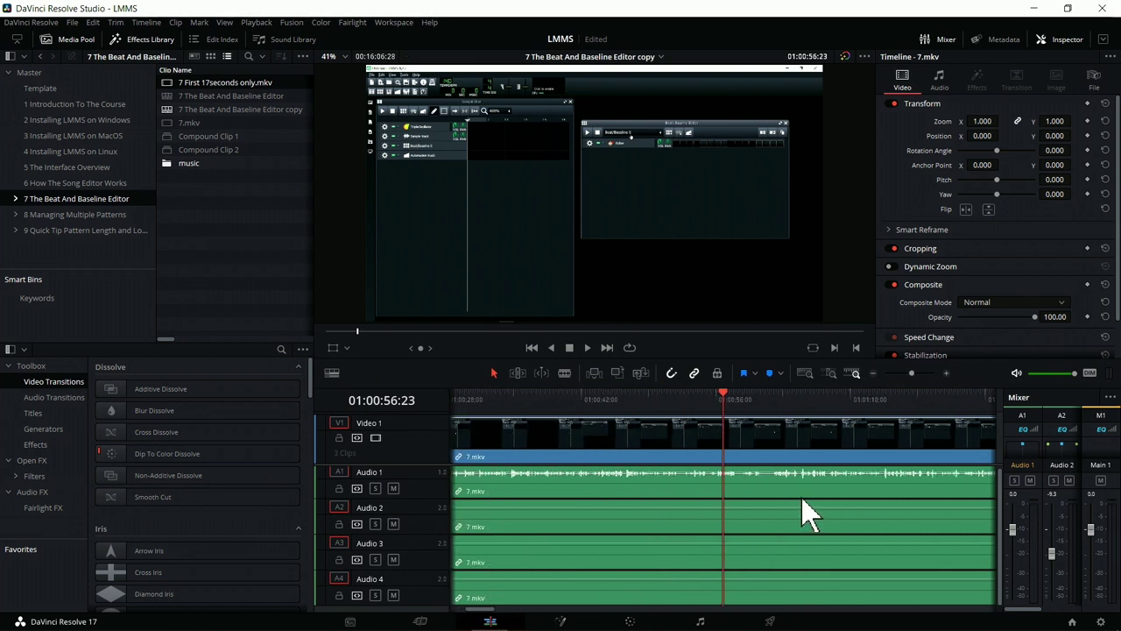
key(space)
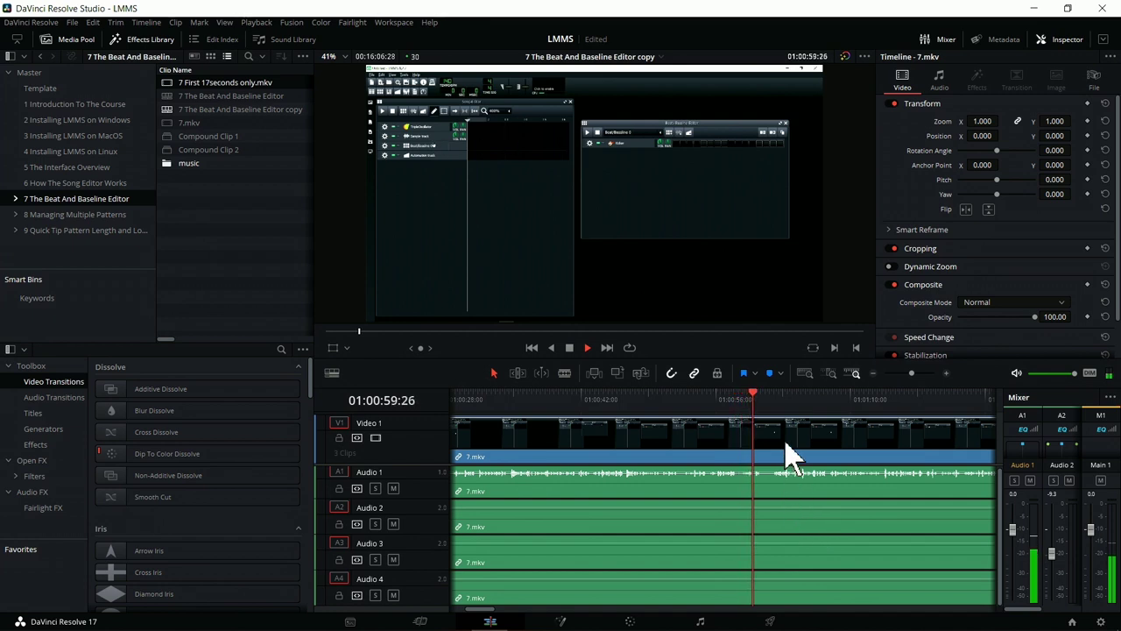
key(space)
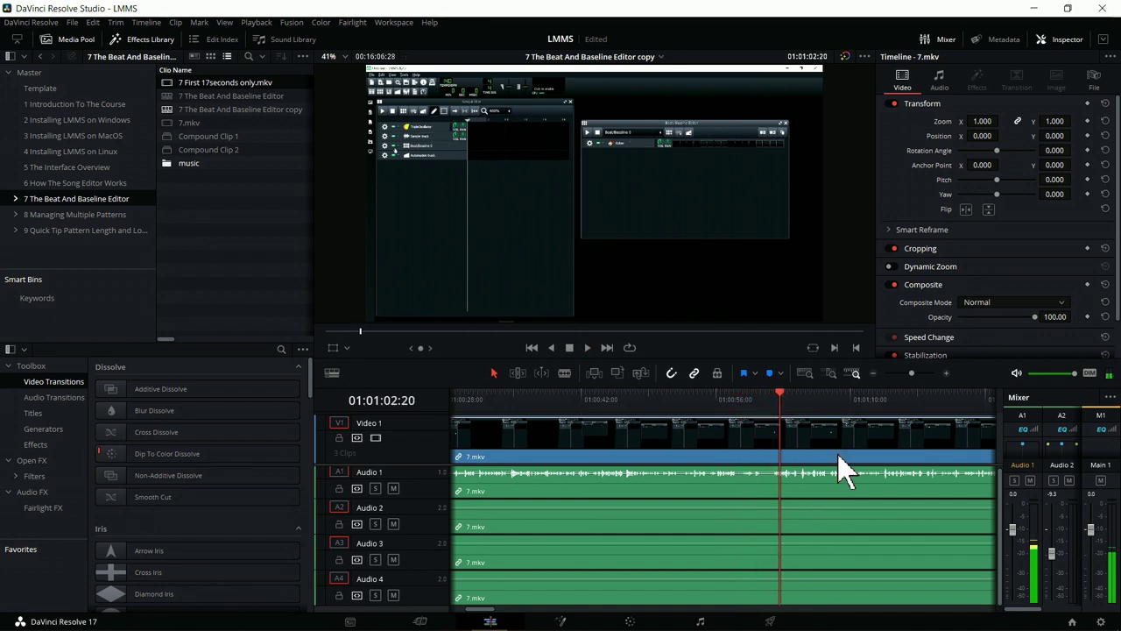
Mark the 7.mkv passage from 01:00:58:12 to 01:01:02:01 and ripple delete it
scroll(773, 497, up, 1)
scroll(663, 515, up, 3)
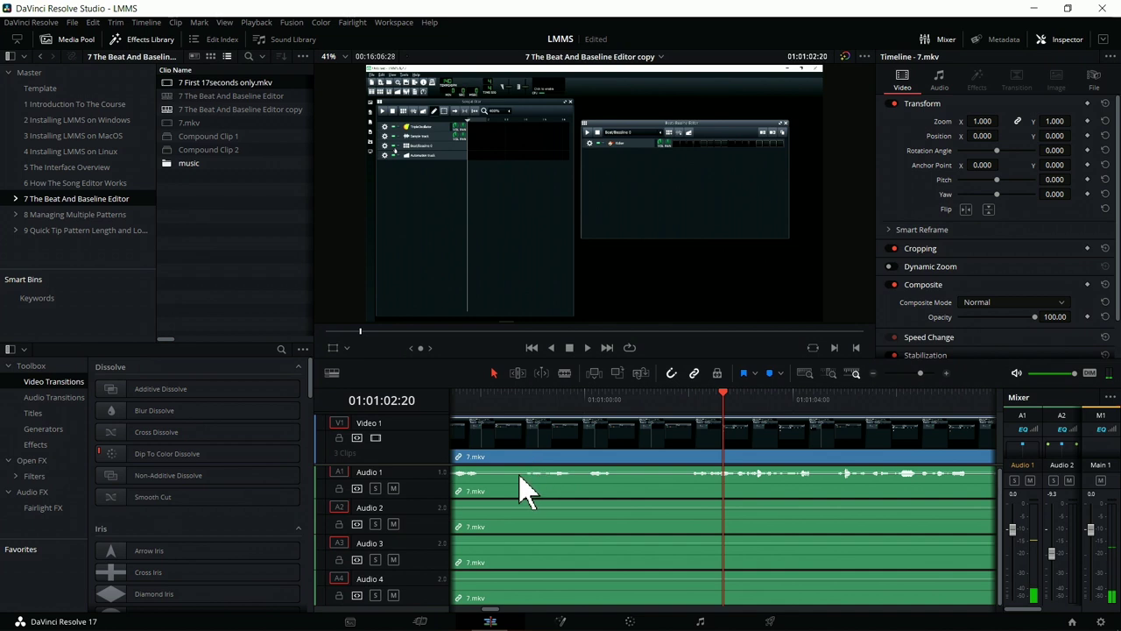
drag(499, 391, 502, 400)
key(i)
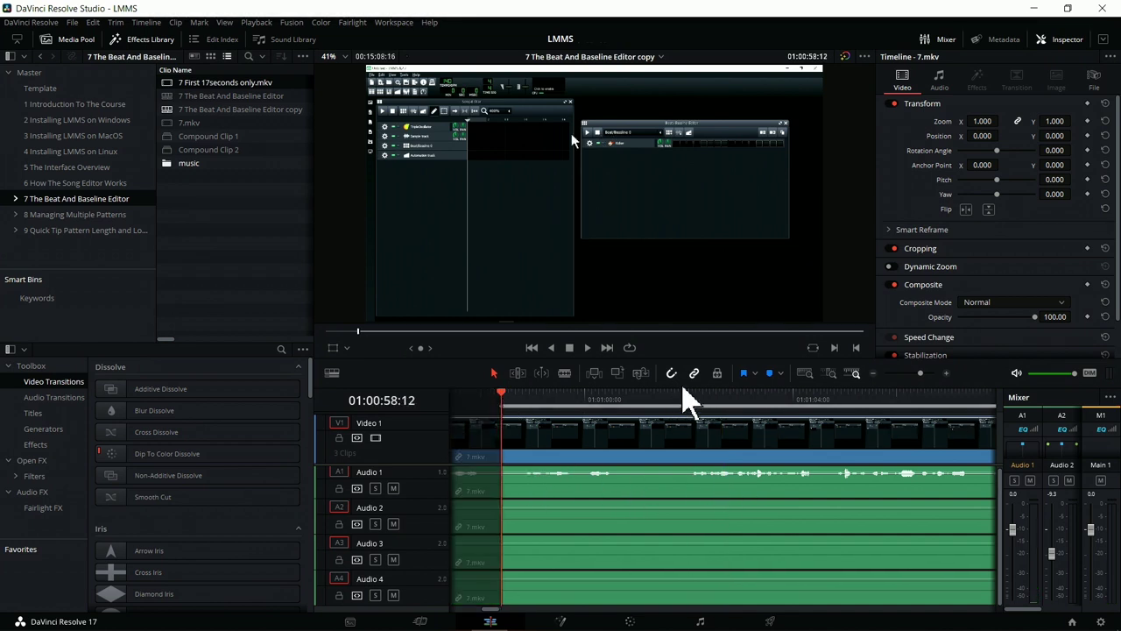
drag(689, 402, 692, 403)
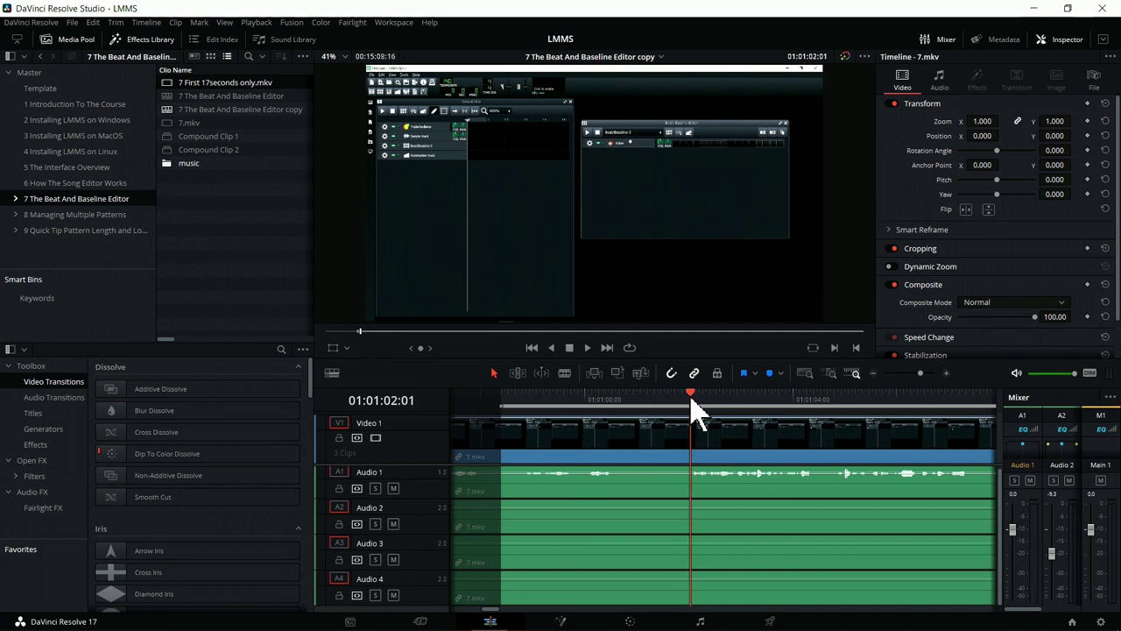
key(o)
key(BackSpace)
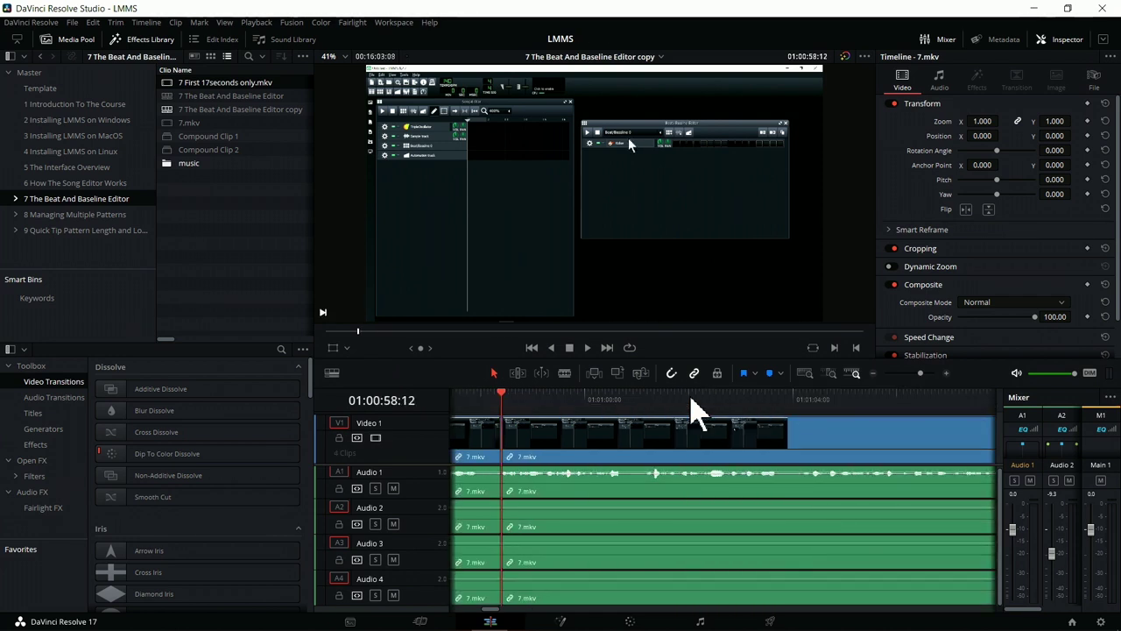
Play back 7.mkv from 01:00:55:14 across the cut at 01:00:58:12
scroll(649, 453, left, 3)
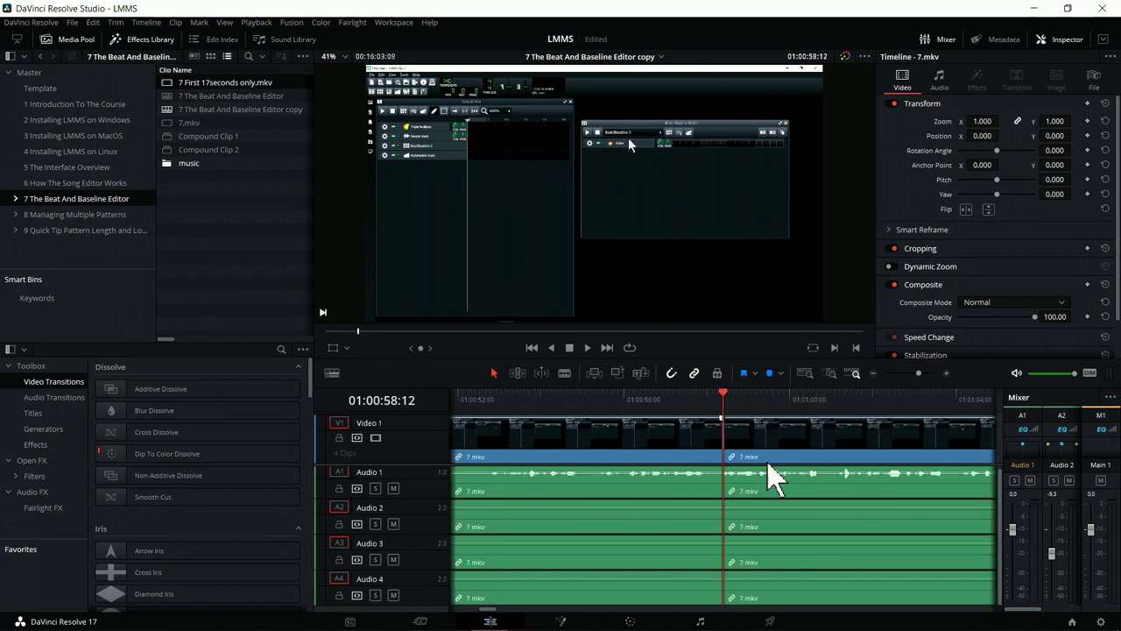
click(602, 403)
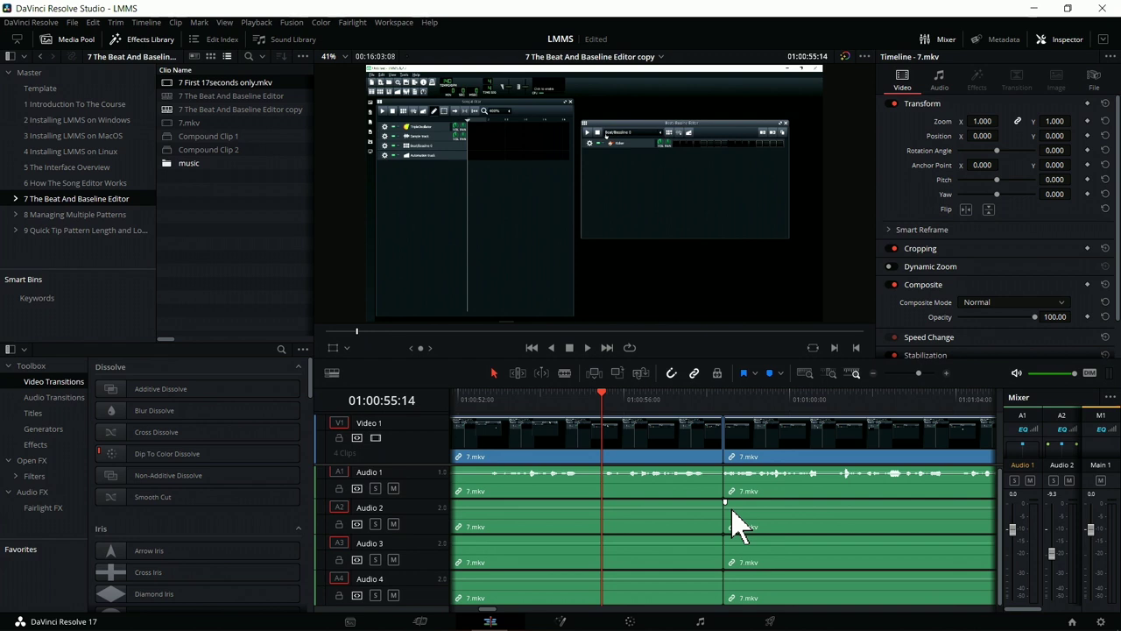
key(space)
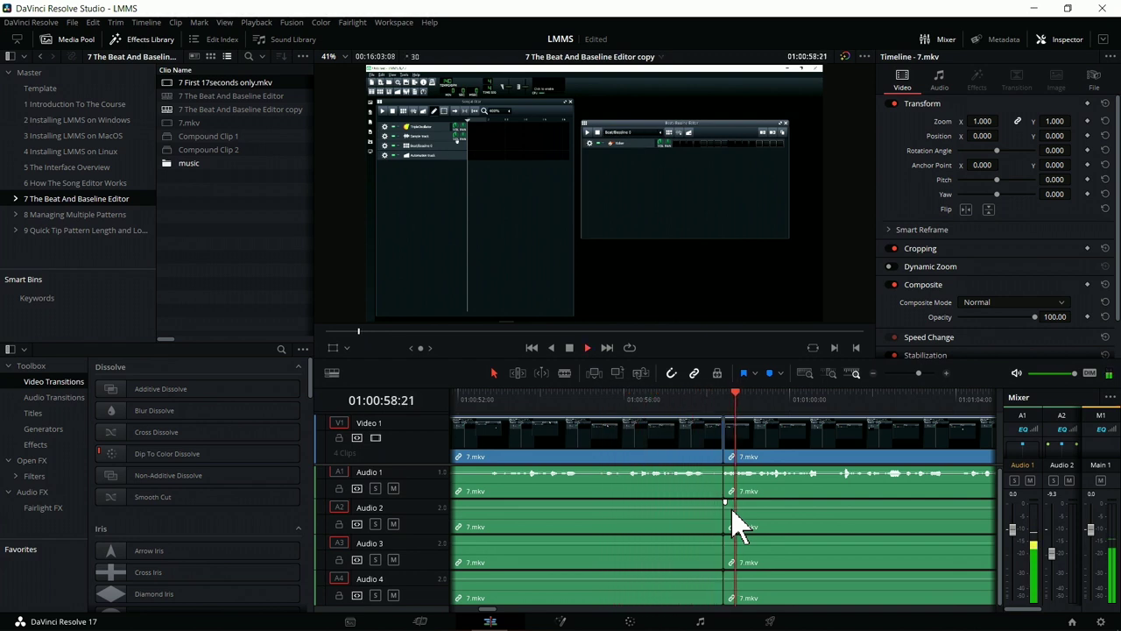
key(space)
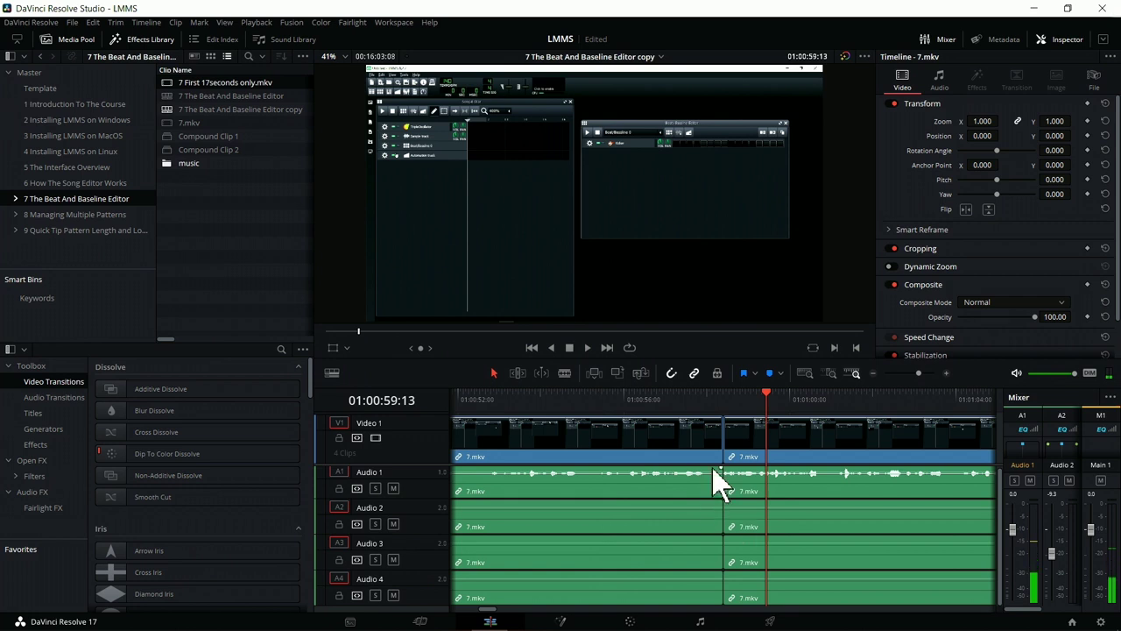
Mark a short range in 7.mkv from 01:00:58:03 to the cut at 01:00:58:12
key(ctrl+equal)
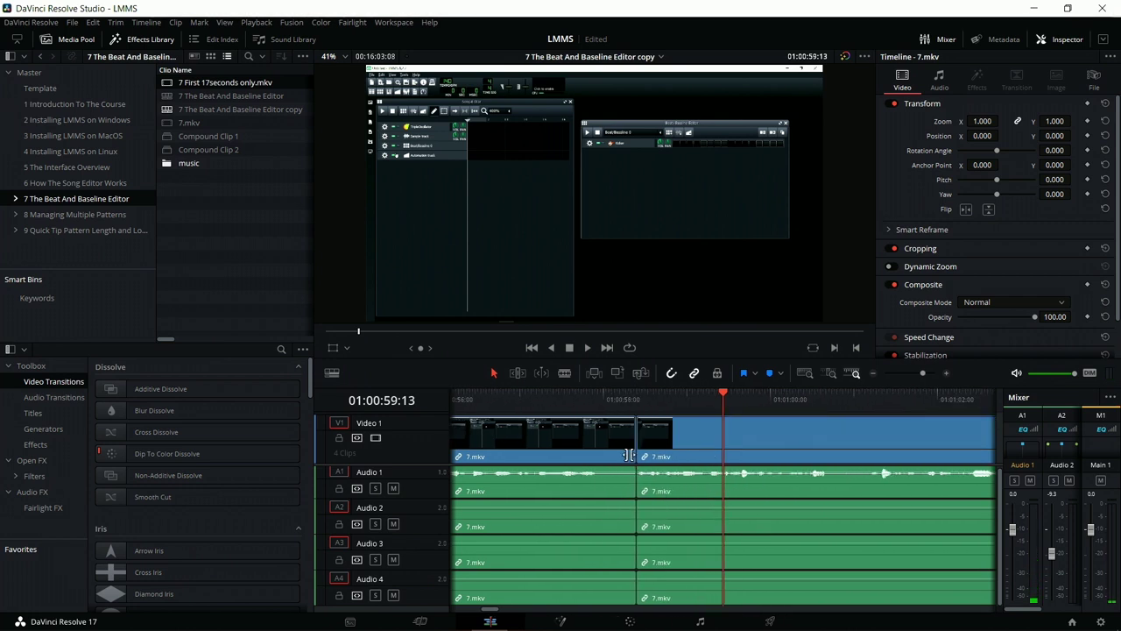
drag(607, 405, 612, 406)
key(i)
click(637, 399)
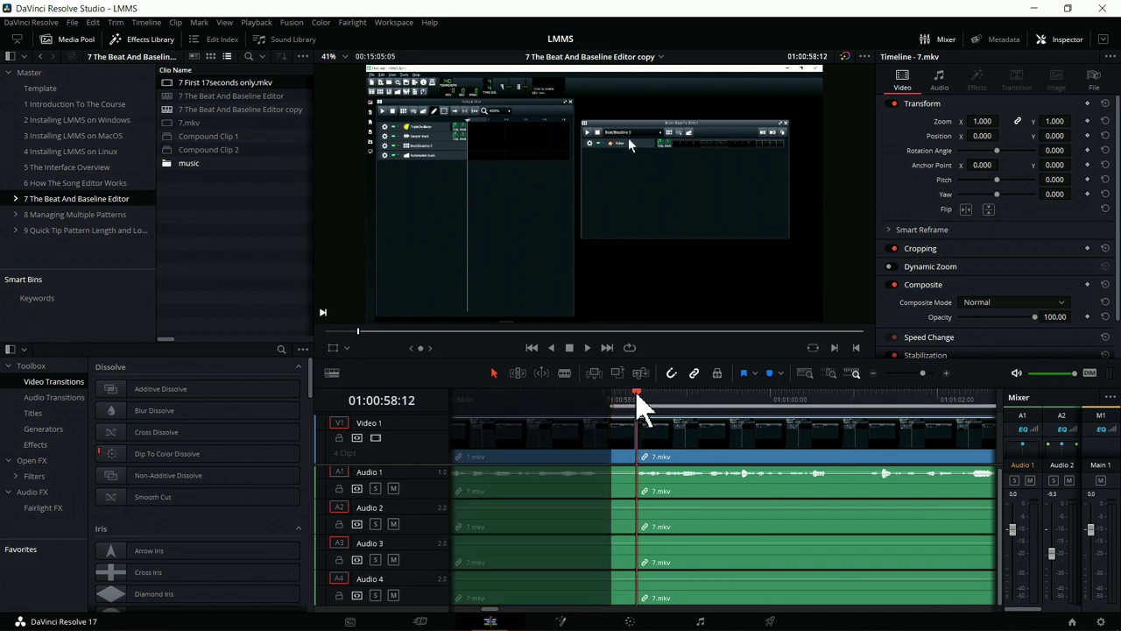
key(o)
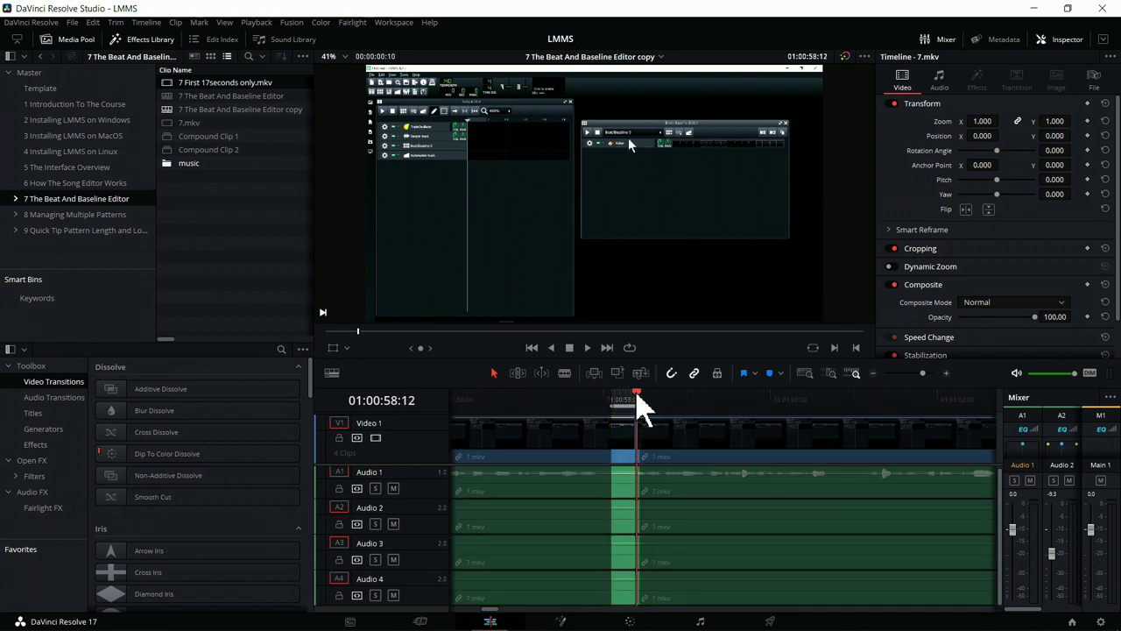
Move the range's out point back one frame to 01:00:58:11 and ripple delete the marked frames
scroll(728, 526, up, 5)
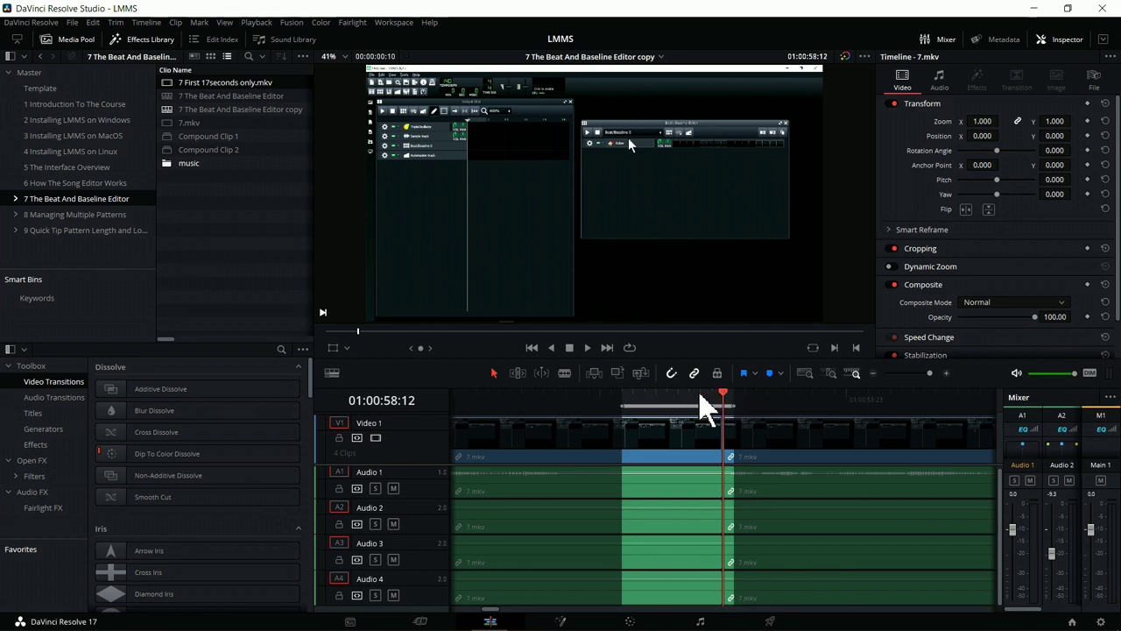
key(Left)
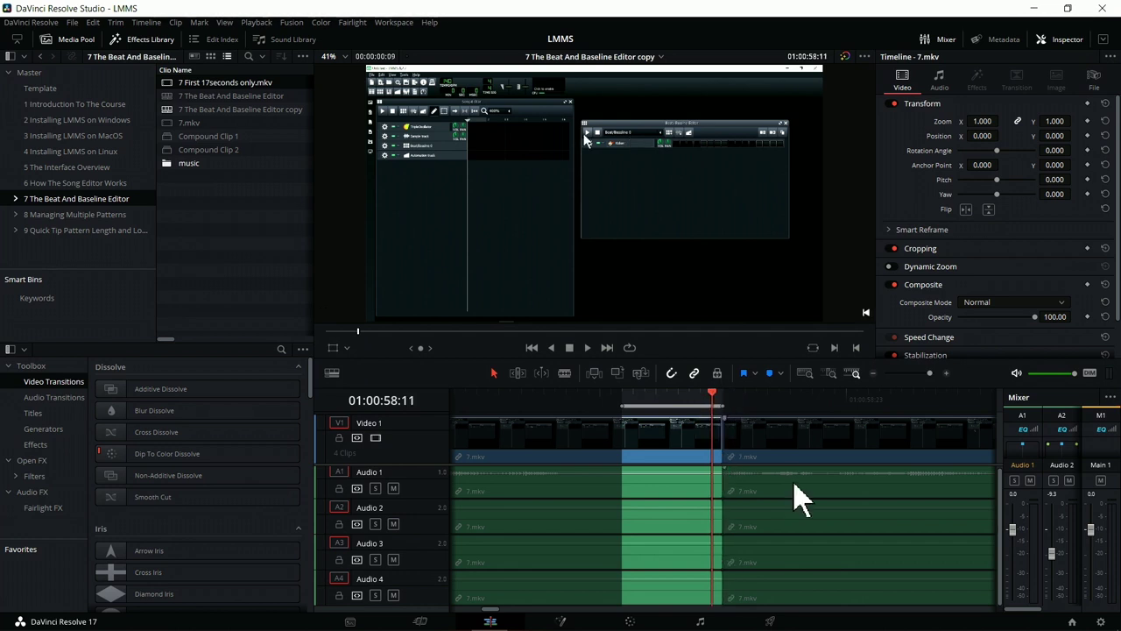
key(Right)
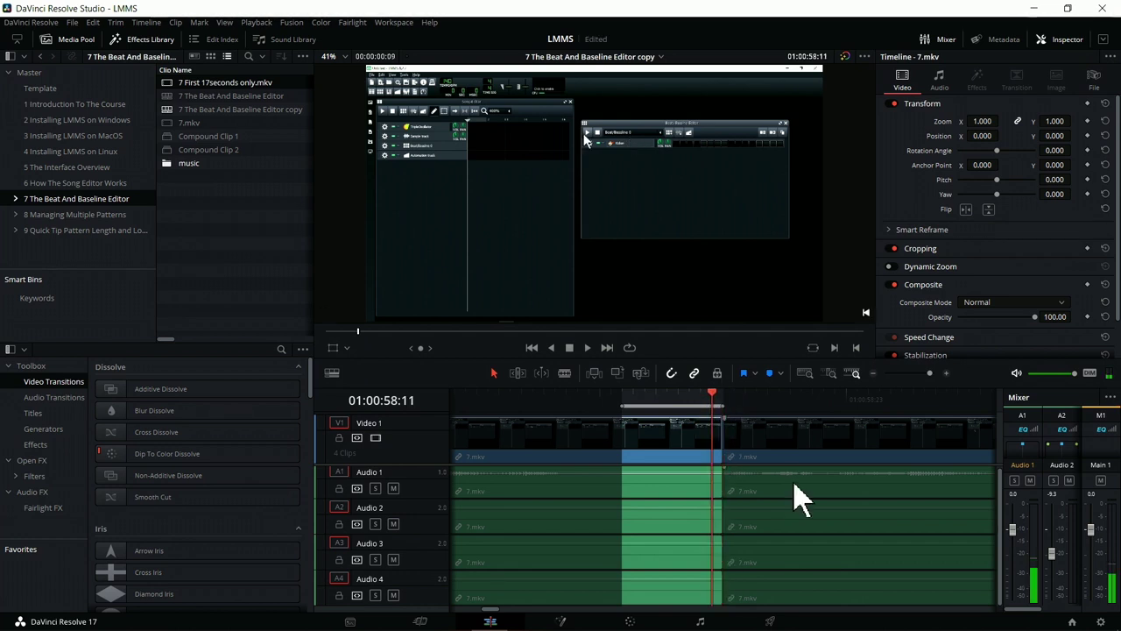
key(Left)
key(Right)
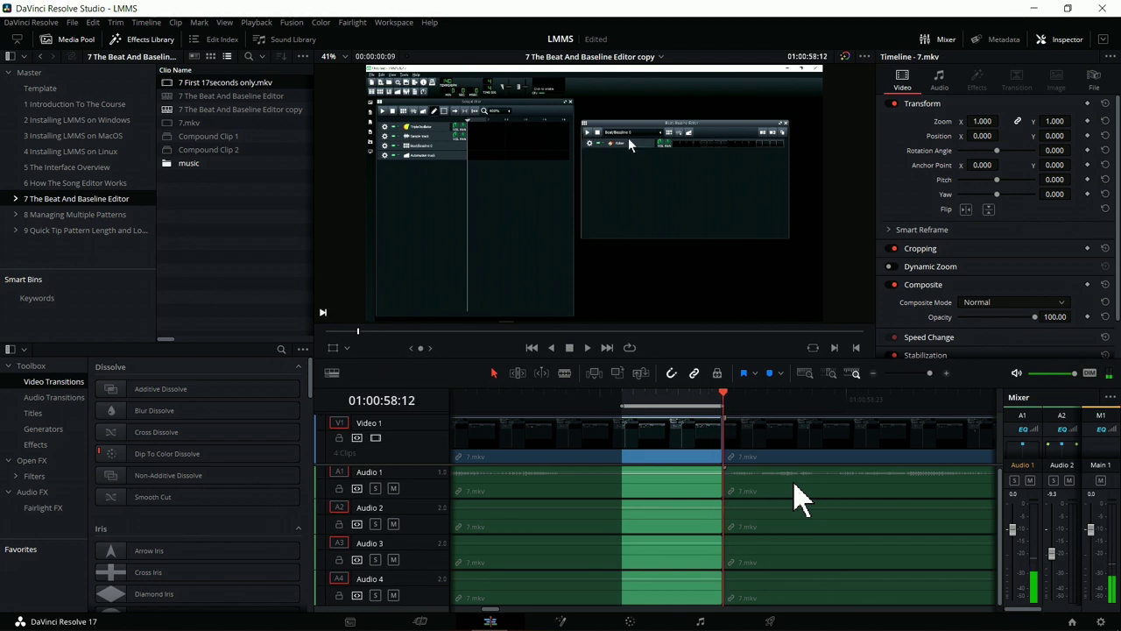
key(BackSpace)
Play 7.mkv at double speed from 01:00:58:03 to about 01:01:26:03 to look for the next passage to cut
scroll(797, 495, left, 2)
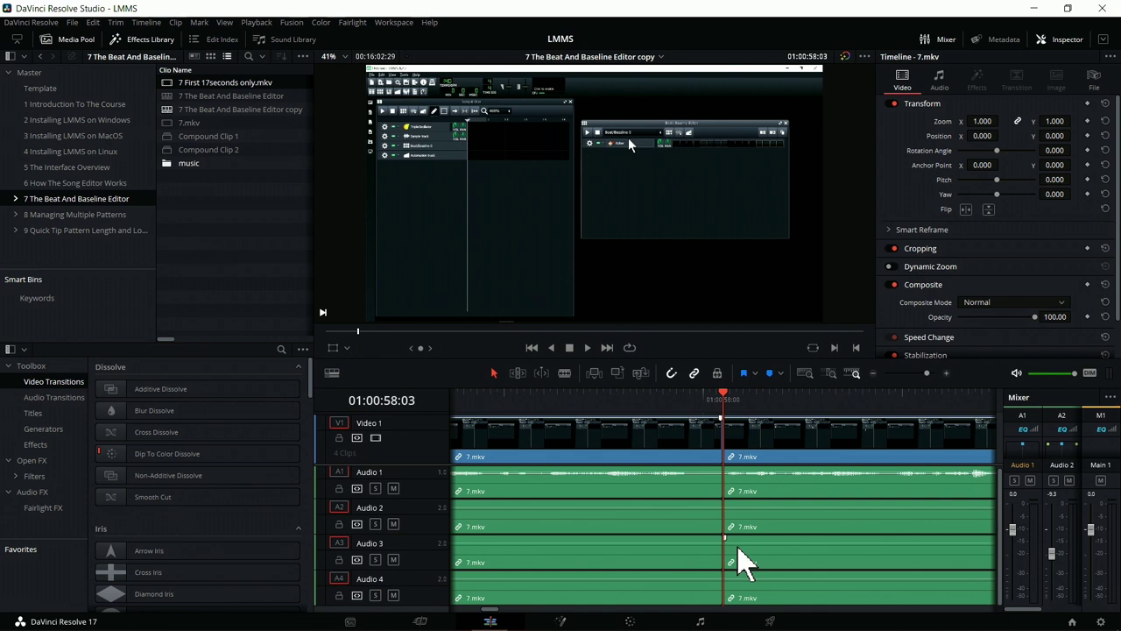
scroll(599, 468, down, 1)
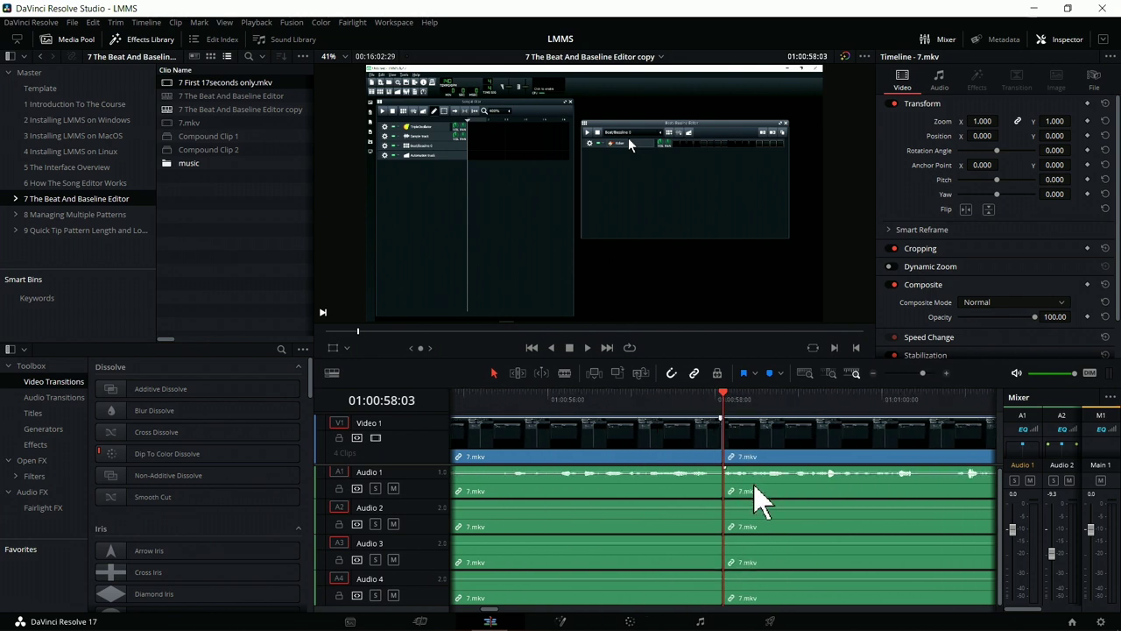
scroll(741, 522, up, 1)
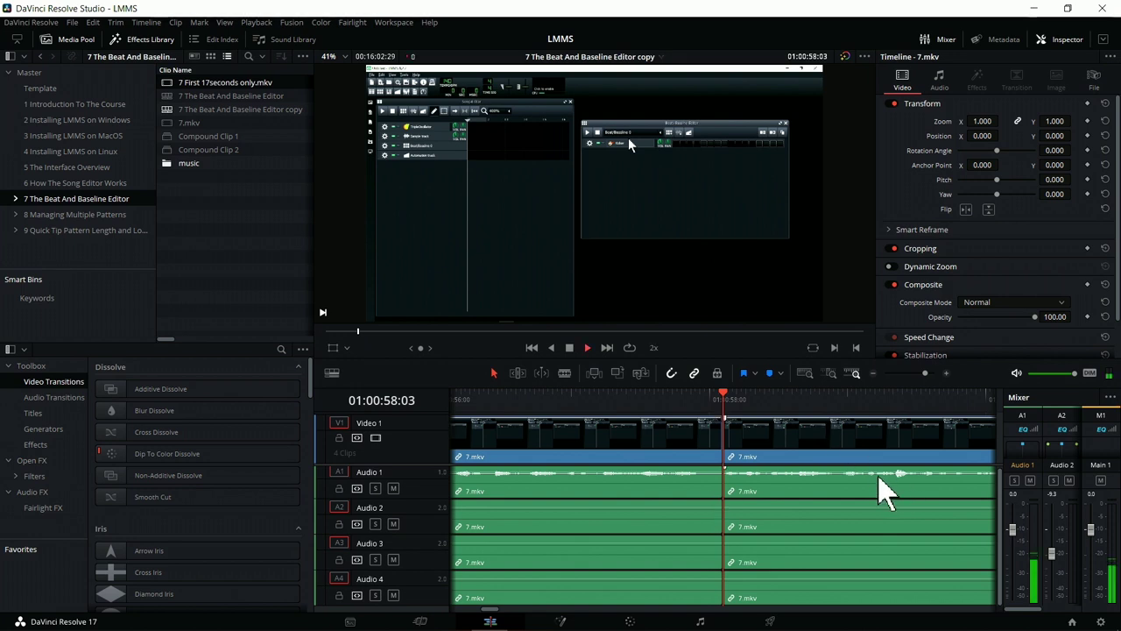
scroll(906, 513, down, 3)
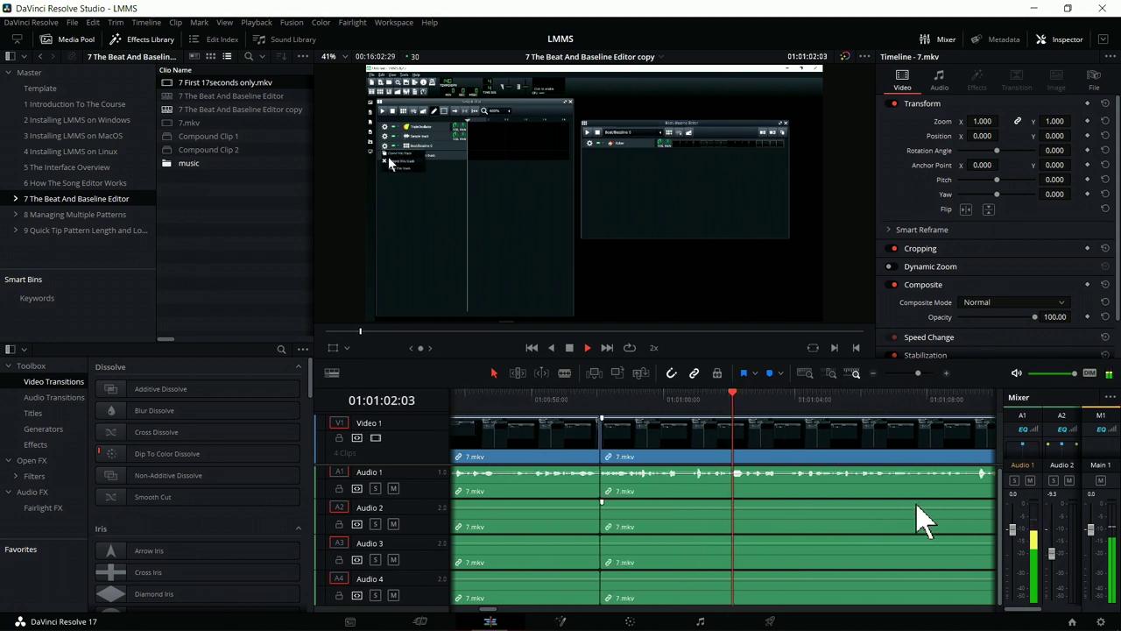
scroll(922, 521, down, 1)
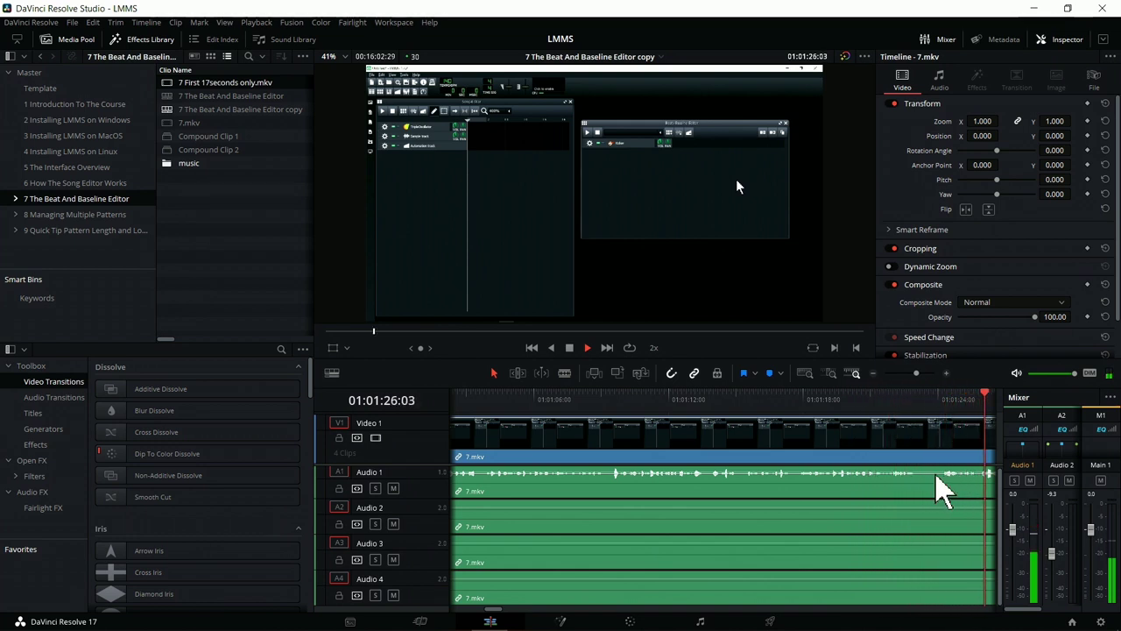
Mark the quiet passage in 7.mkv from 01:01:22:26 to 01:01:24:07
click(914, 408)
key(space)
key(ctrl+equal)
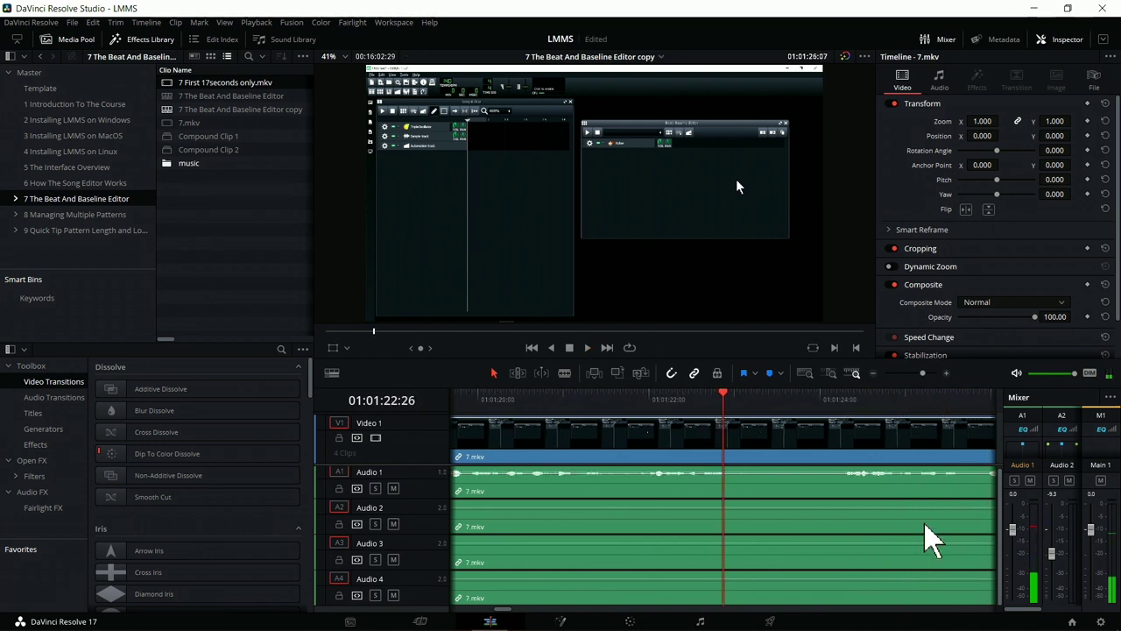
mouse_move(712, 403)
mouse_down()
mouse_move(682, 403)
mouse_move(721, 408)
mouse_up()
key(i)
click(870, 408)
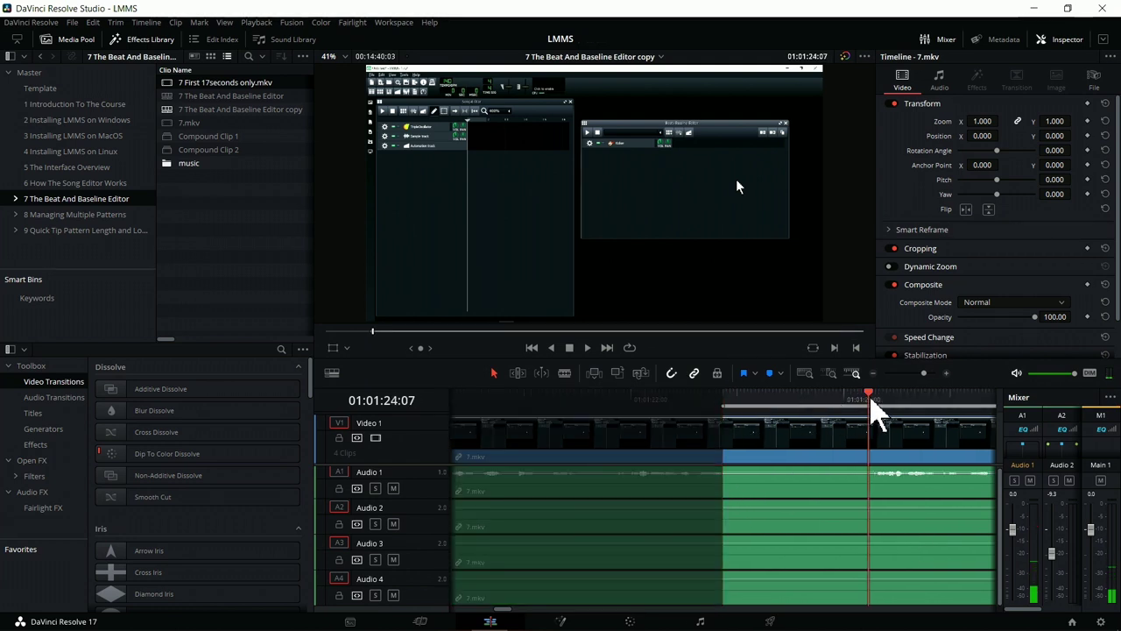
key(o)
Try ripple deleting the marked passage, checking the cut at 01:01:22:26 in playback, and undo the deletion
key(BackSpace)
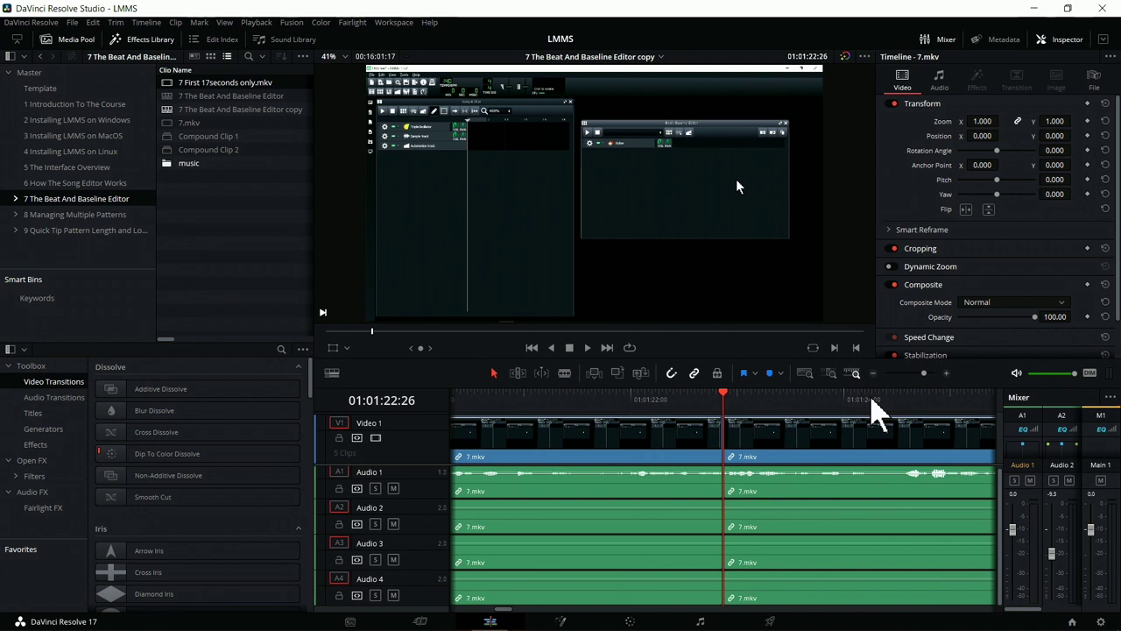
click(631, 400)
key(space)
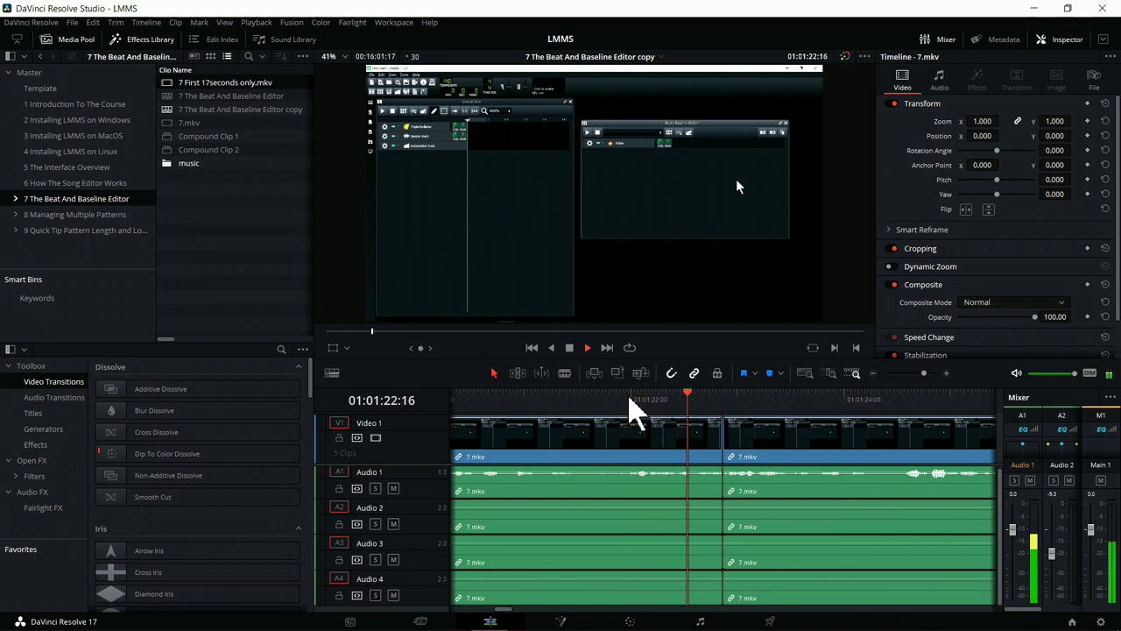
key(space)
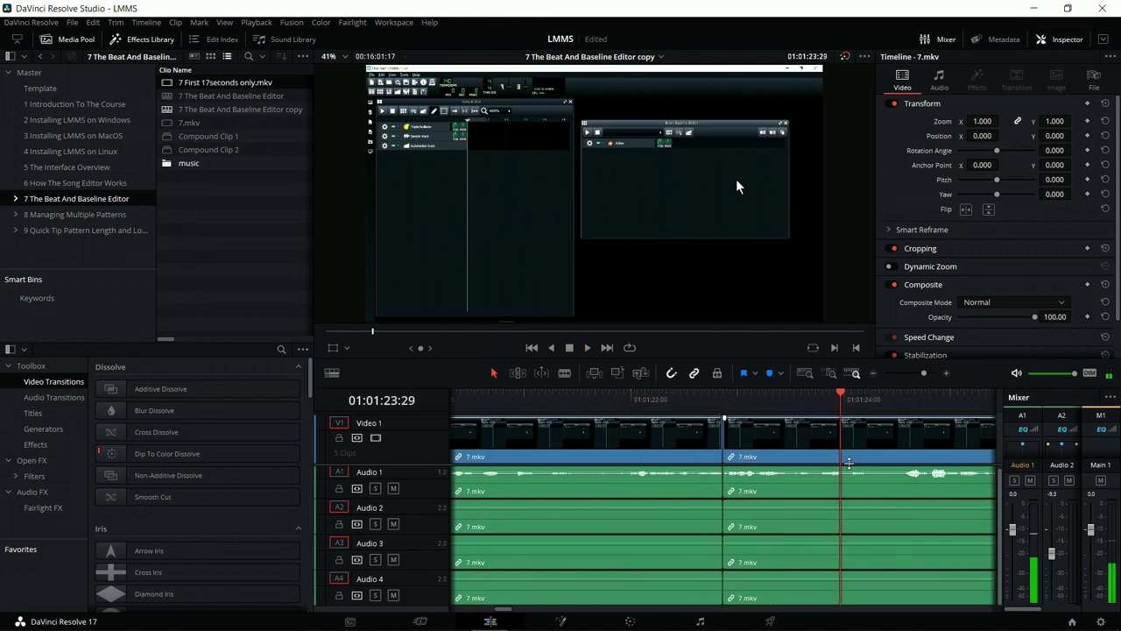
key(ctrl+z)
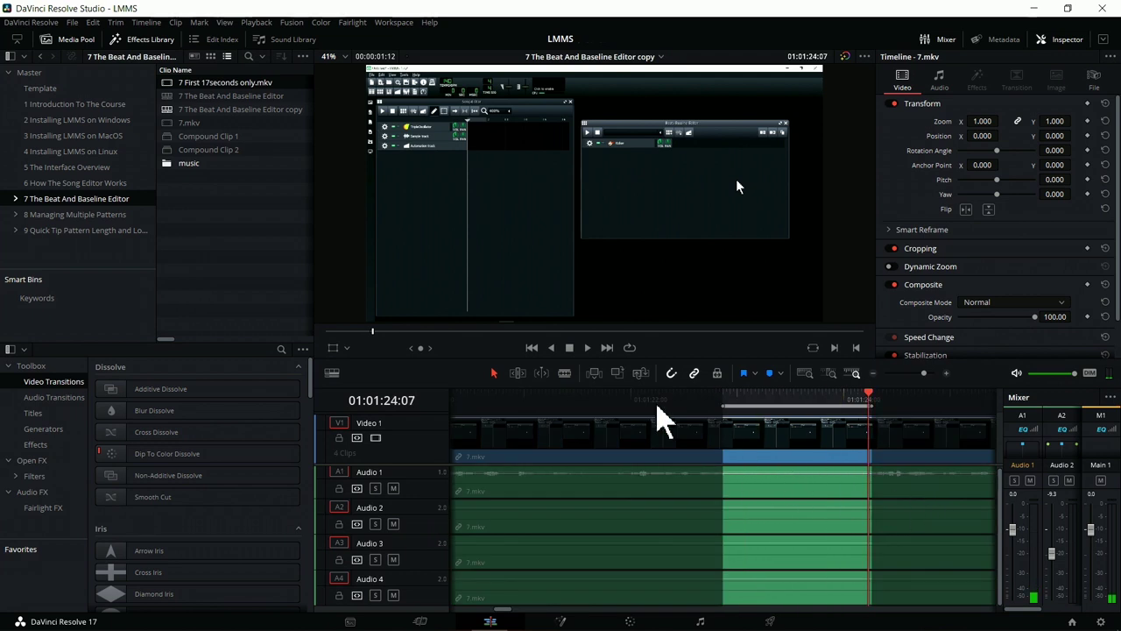
Play back 7.mkv through the marked range to about 01:01:24:18 and return to the range's start at 01:01:22:26
click(464, 405)
key(space)
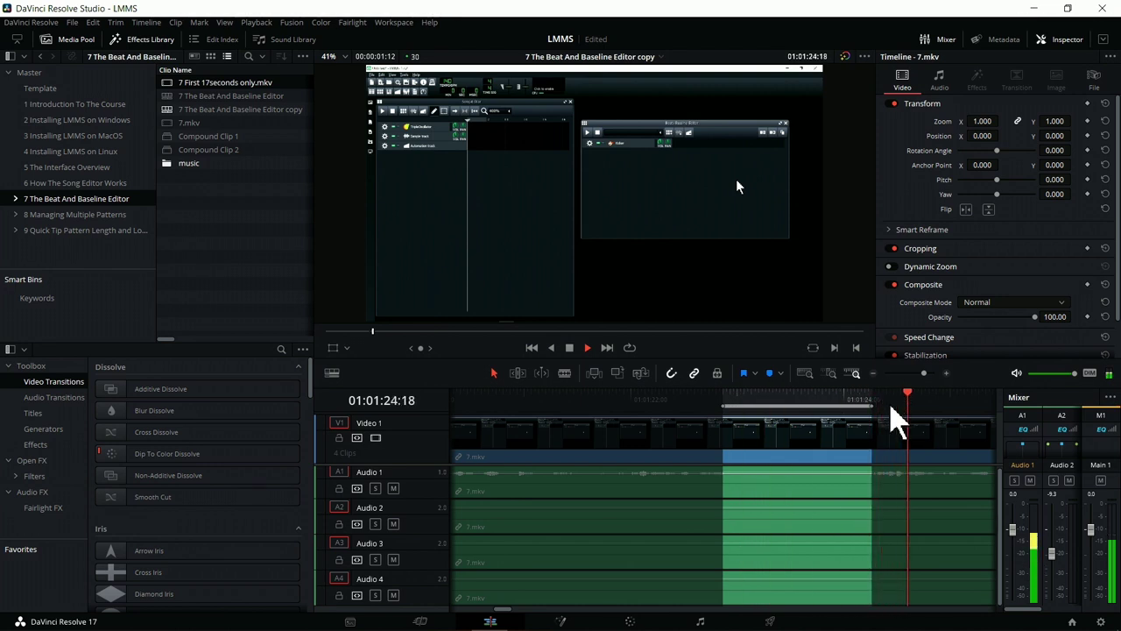
key(space)
drag(648, 404, 494, 407)
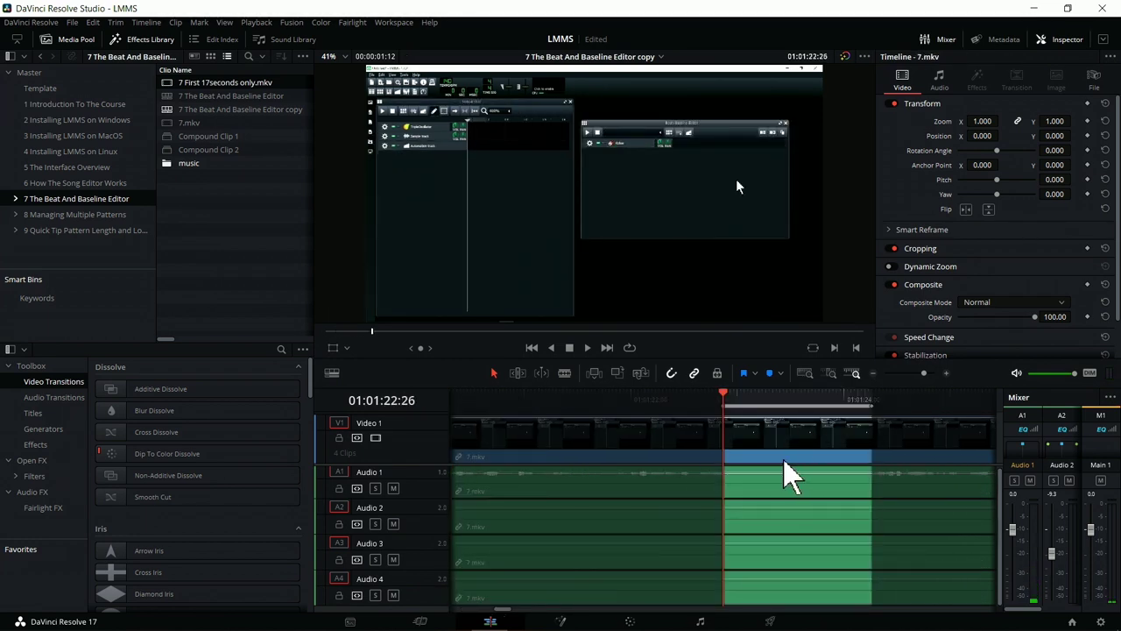
Move the range's in point to 01:01:23:00 and ripple delete the marked passage
scroll(789, 473, up, 2)
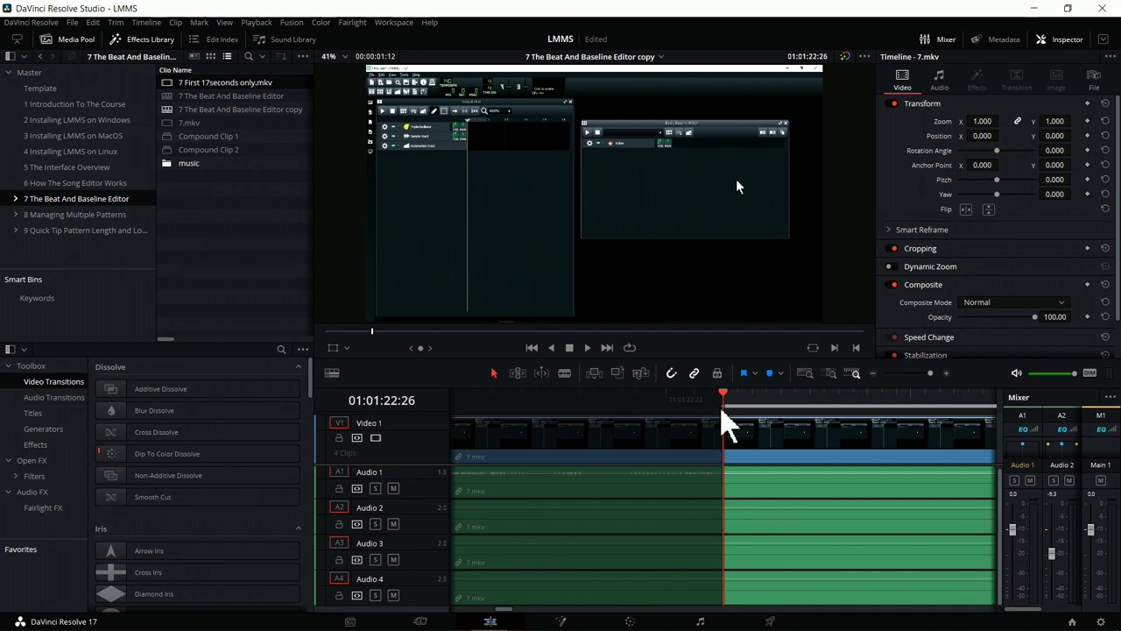
drag(725, 409, 788, 417)
key(ctrl+b)
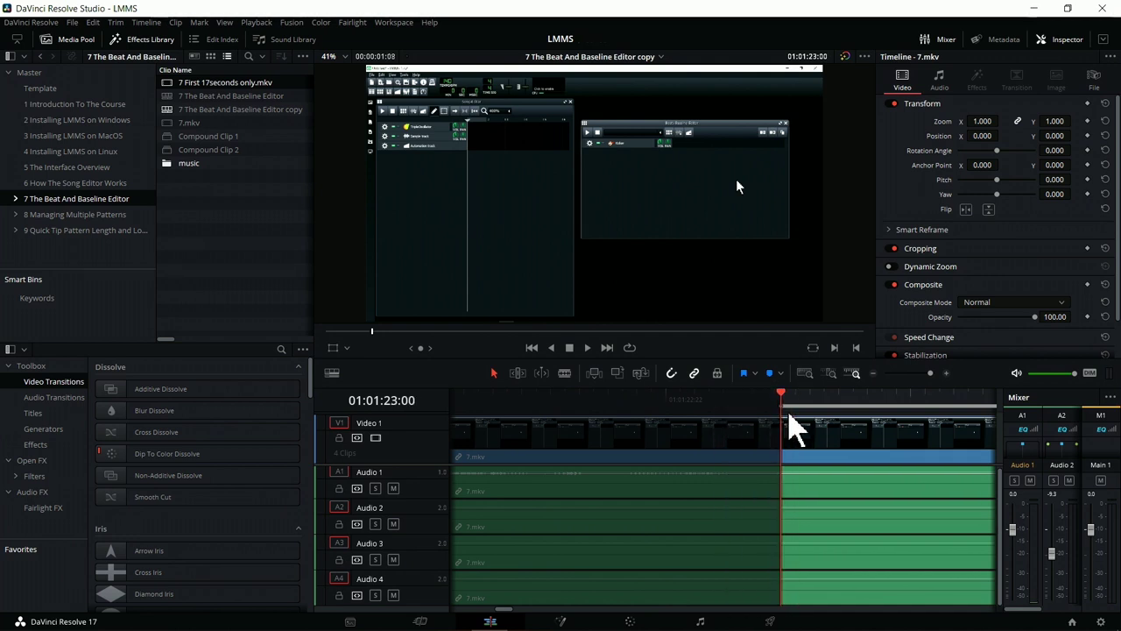
Play back 7.mkv across the cut at 01:01:23:00 up to 01:01:24:15
scroll(789, 460, down, 2)
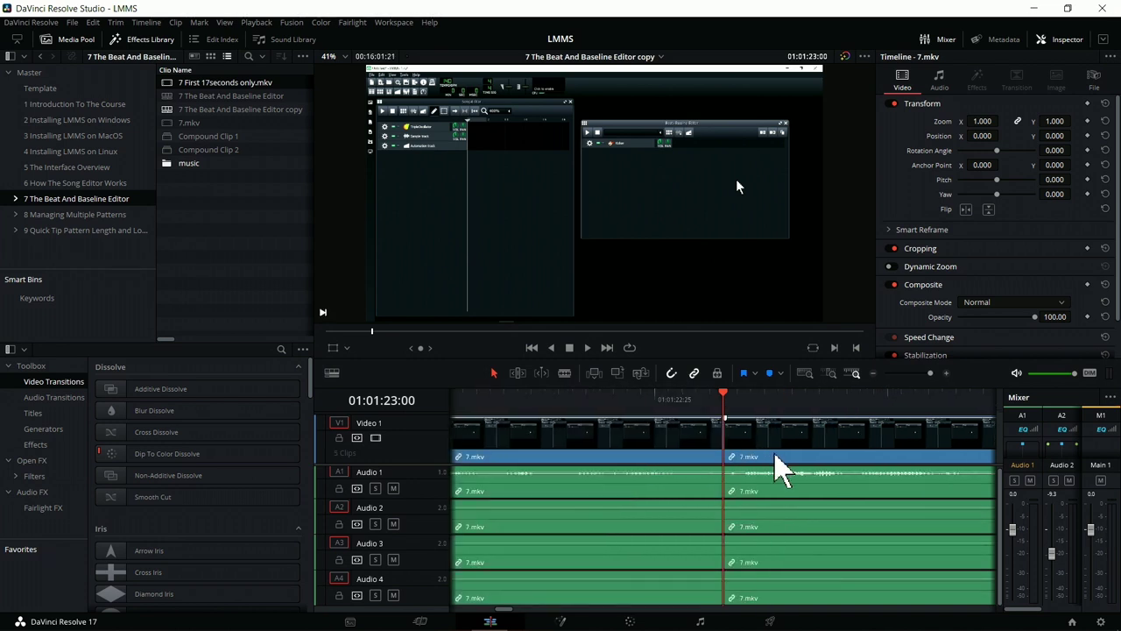
click(555, 410)
key(space)
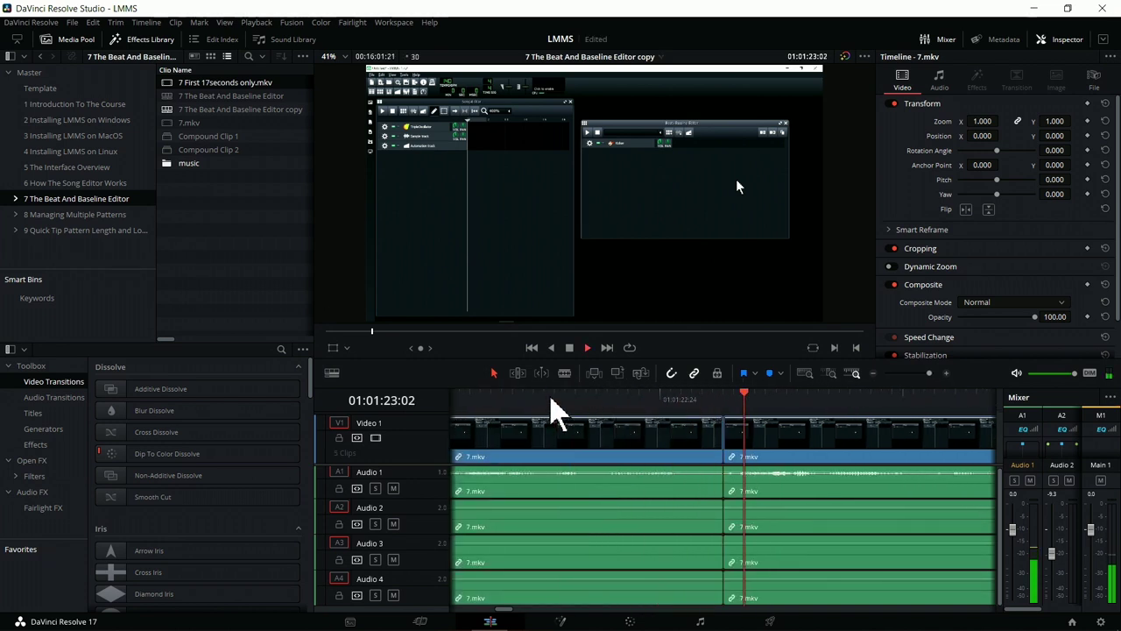
key(space)
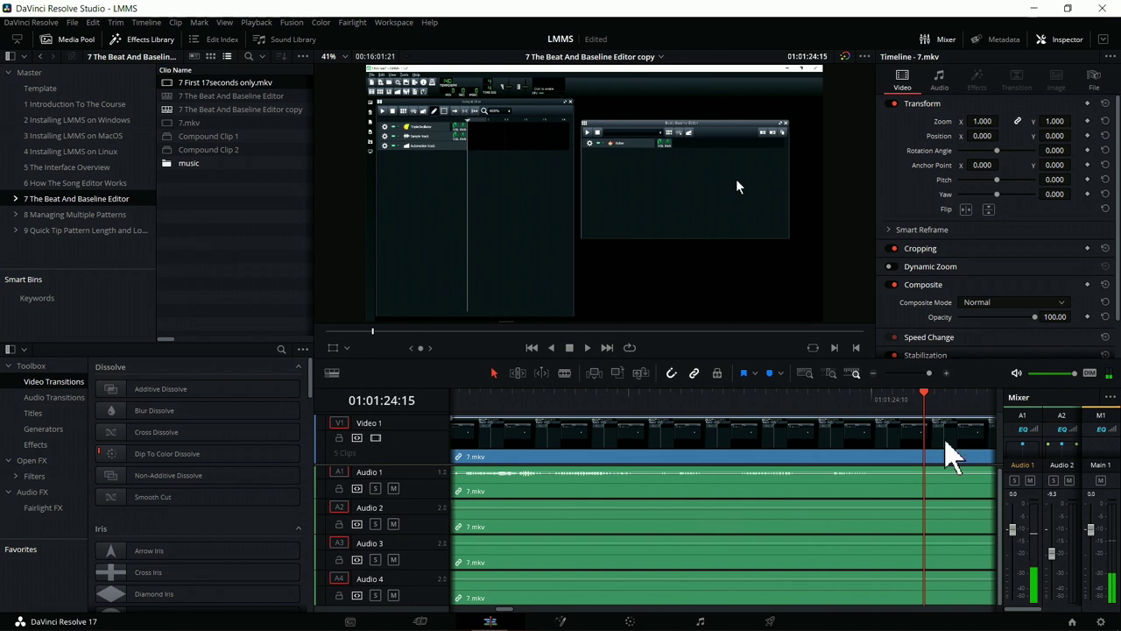
Play on from 01:01:24:15 and locate where the audio resumes after the long silent gap in 7.mkv
scroll(745, 473, right, 2)
scroll(709, 497, down, 5)
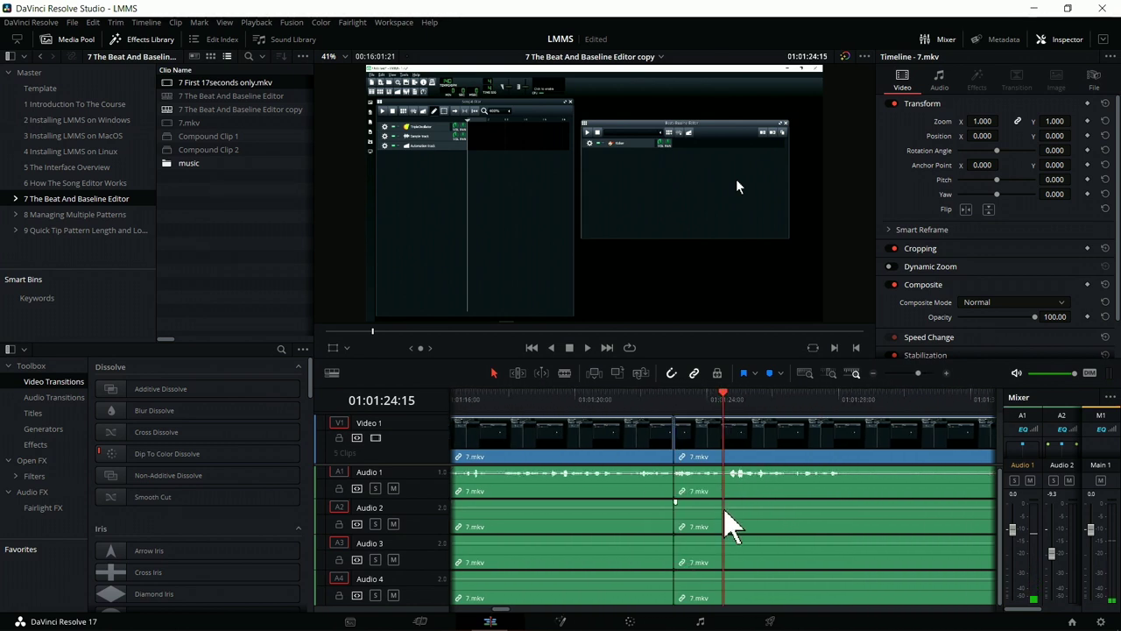
scroll(723, 438, up, 2)
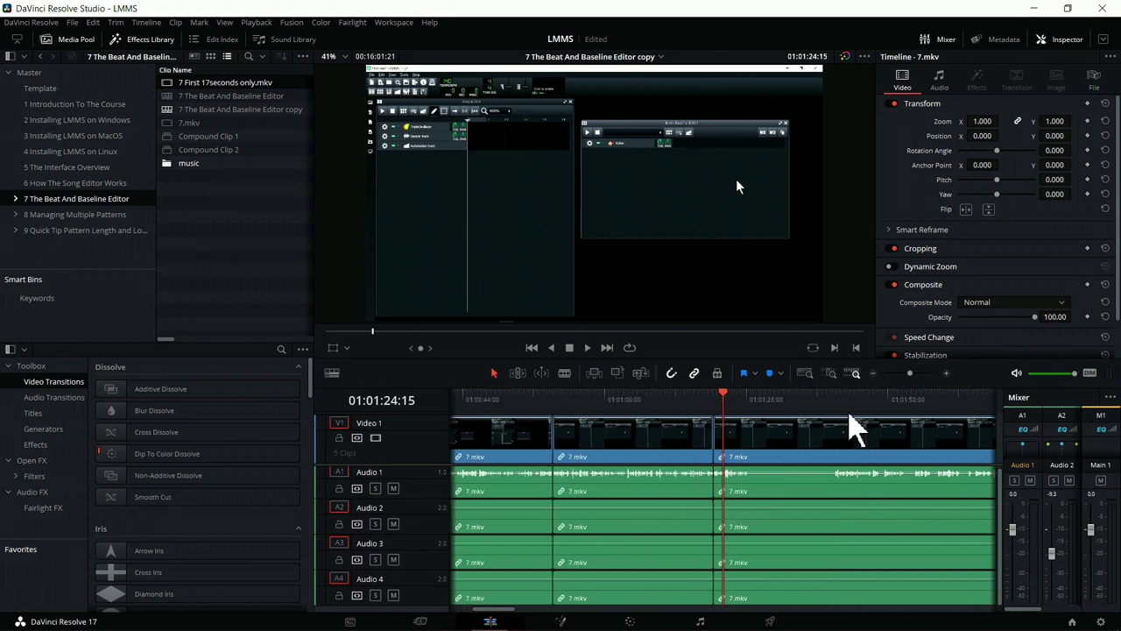
key(space)
key(o)
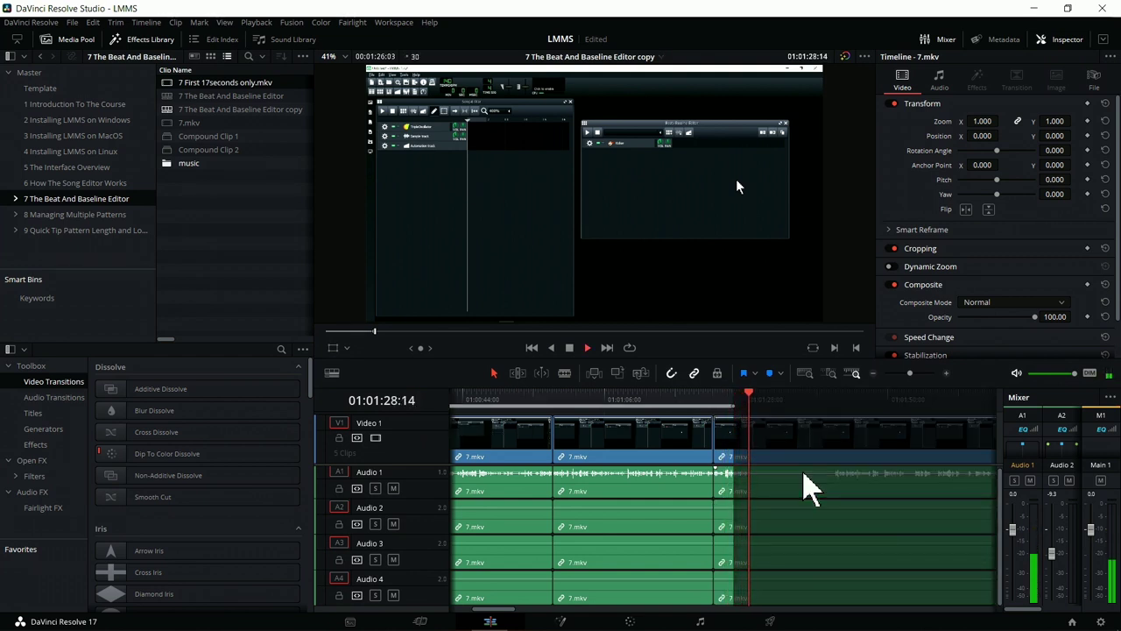
key(alt+o)
click(836, 403)
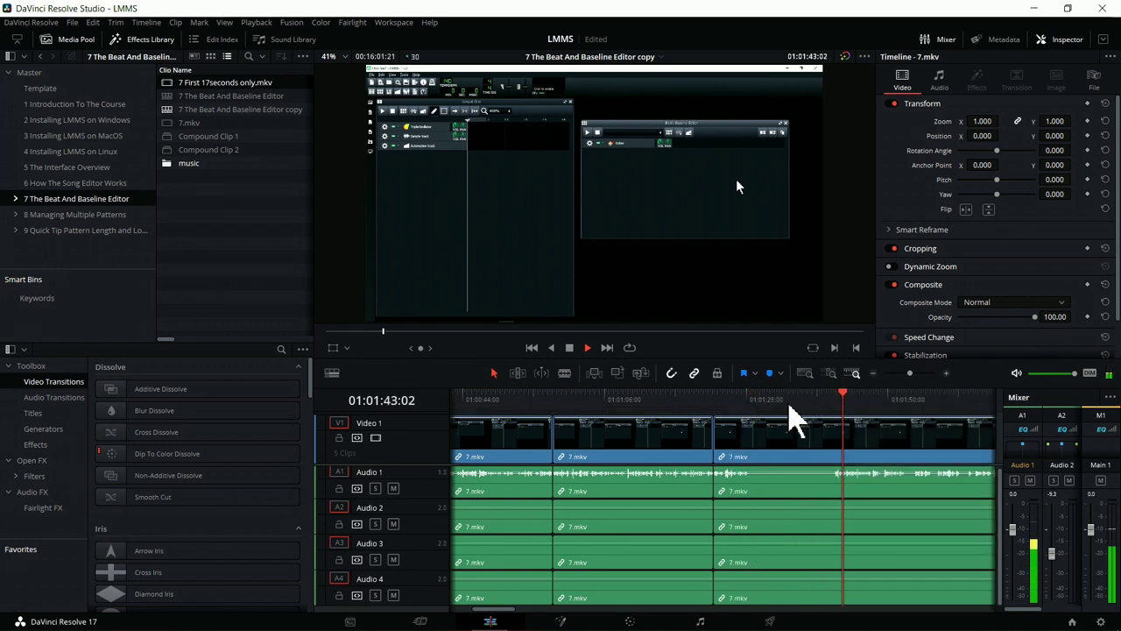
click(833, 404)
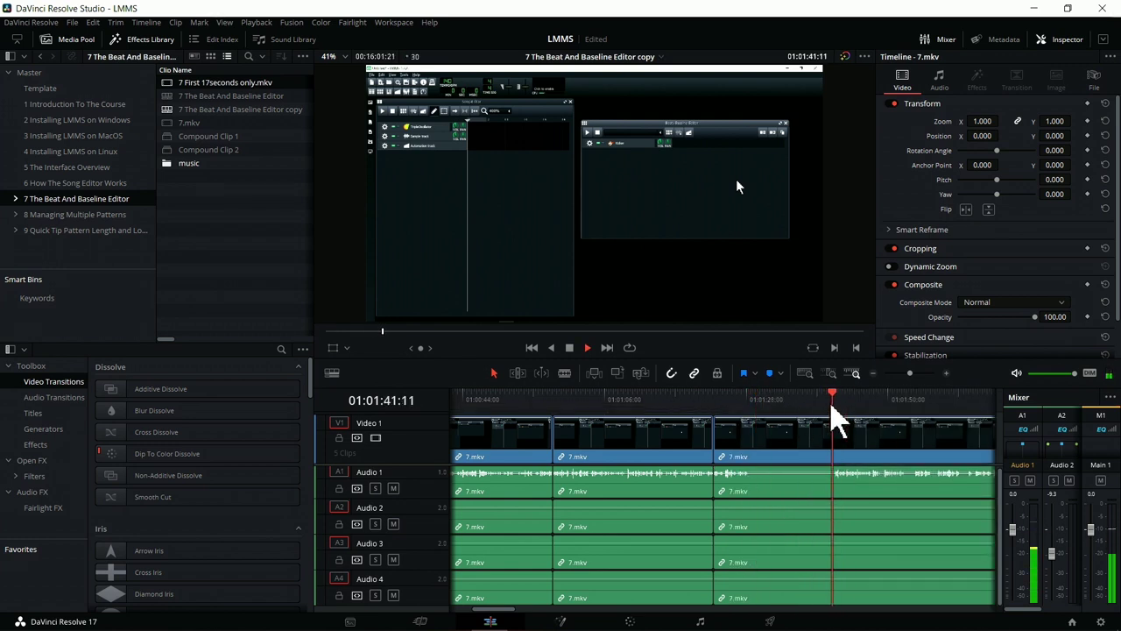
Mark the silent gap in 7.mkv from 01:01:28:09 to where the audio resumes, and ripple delete it
click(744, 405)
click(748, 404)
scroll(789, 439, up, 5)
drag(708, 410, 693, 414)
key(i)
scroll(908, 495, down, 3)
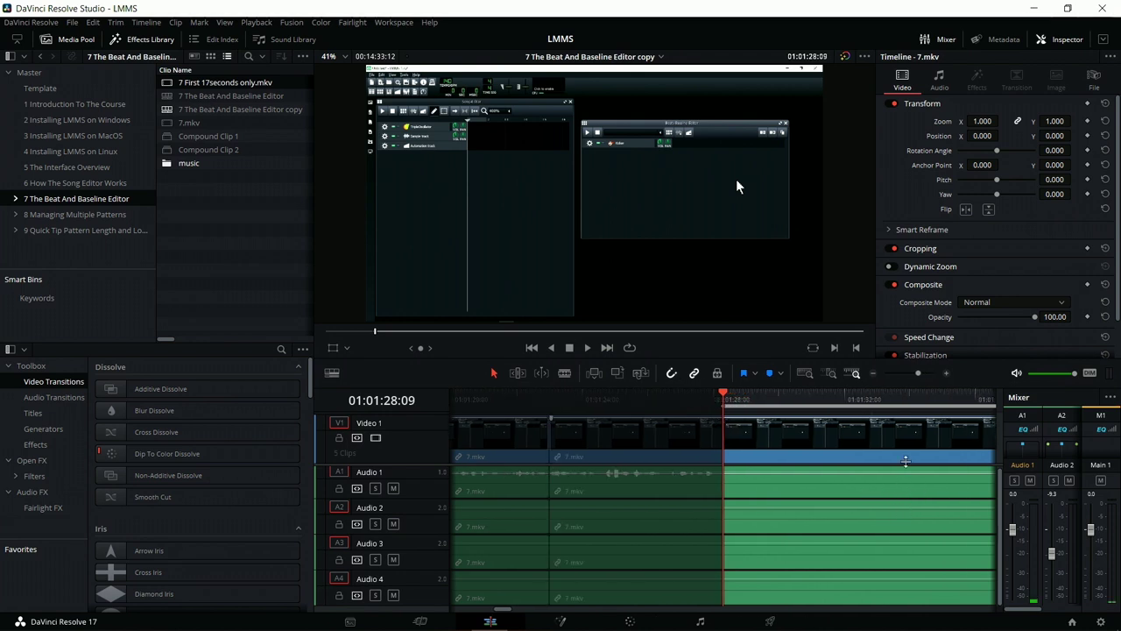
drag(808, 394, 818, 396)
key(o)
key(BackSpace)
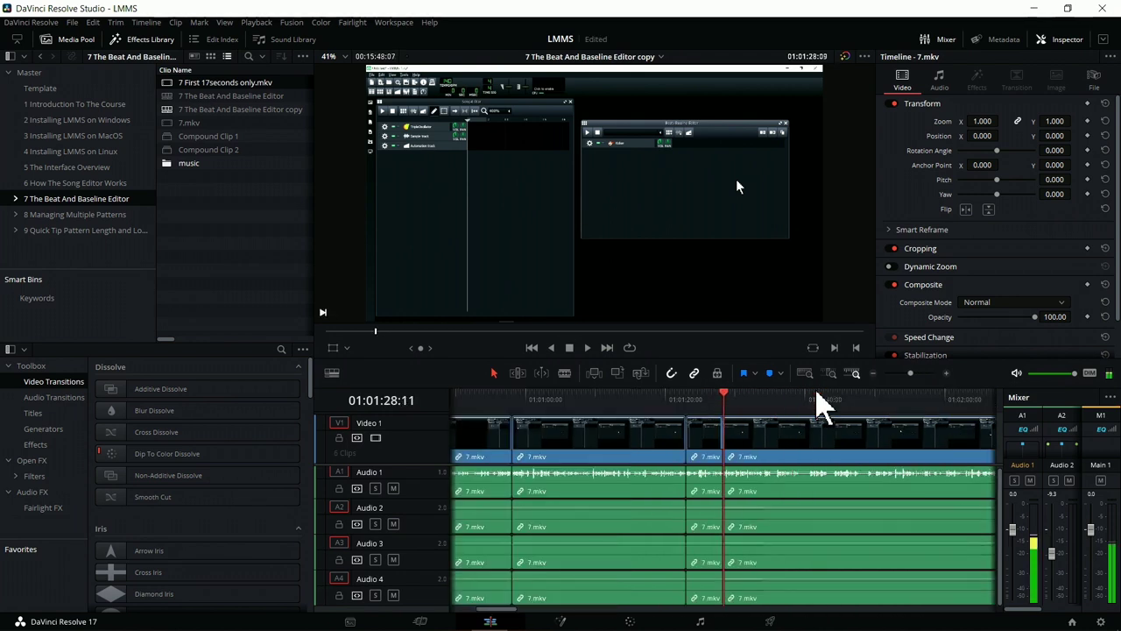
Go back to 01:01:26:00 before the newest cut and look over the whole timeline's audio waveforms
key(shift+Left)
key(shift+Left)
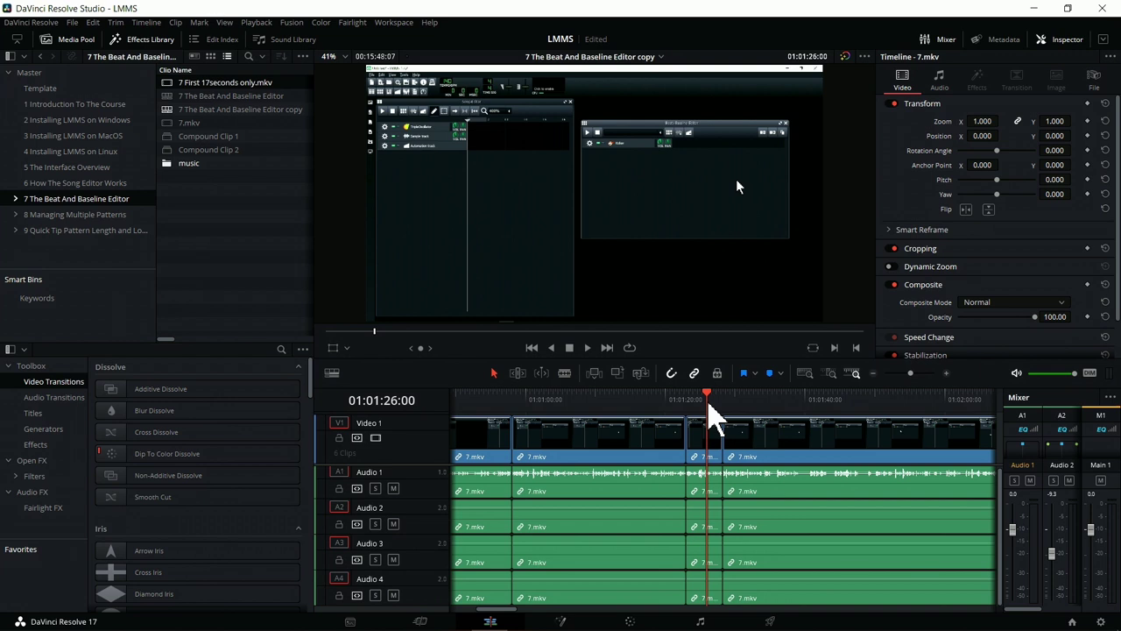
scroll(844, 543, down, 3)
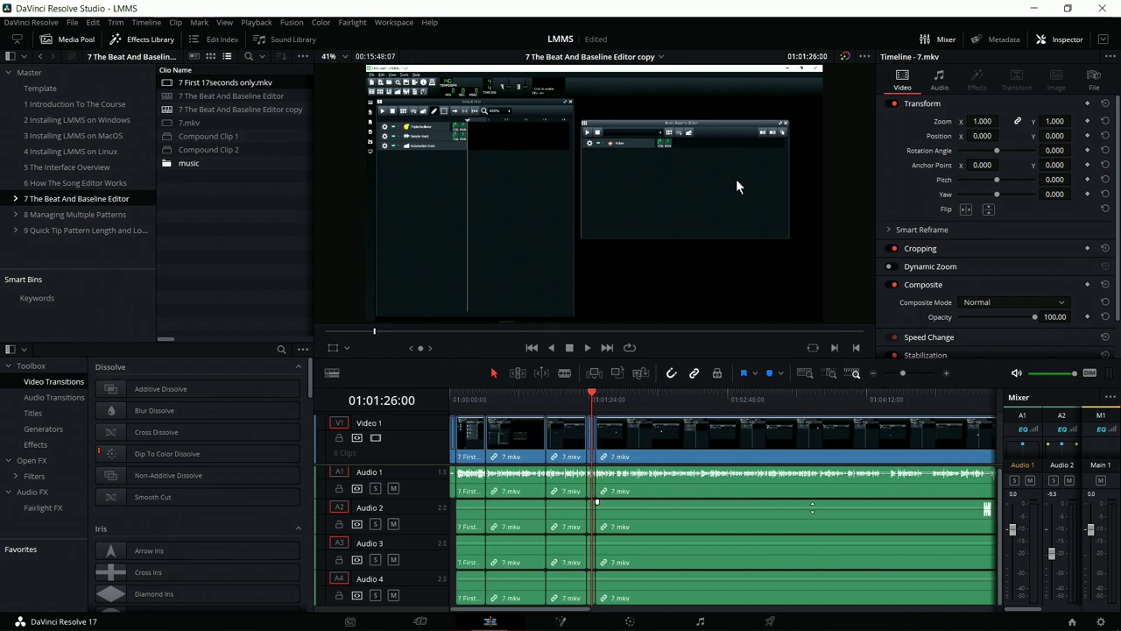
scroll(815, 530, down, 3)
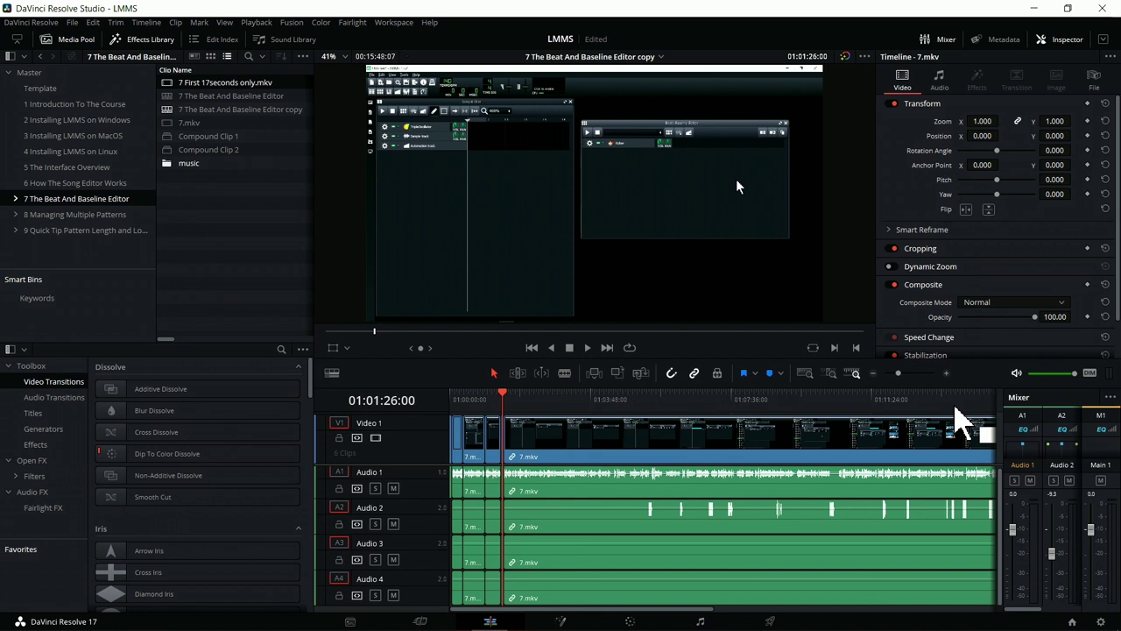
key(ctrl+equal)
key(ctrl+equal)
key(ctrl+equal)
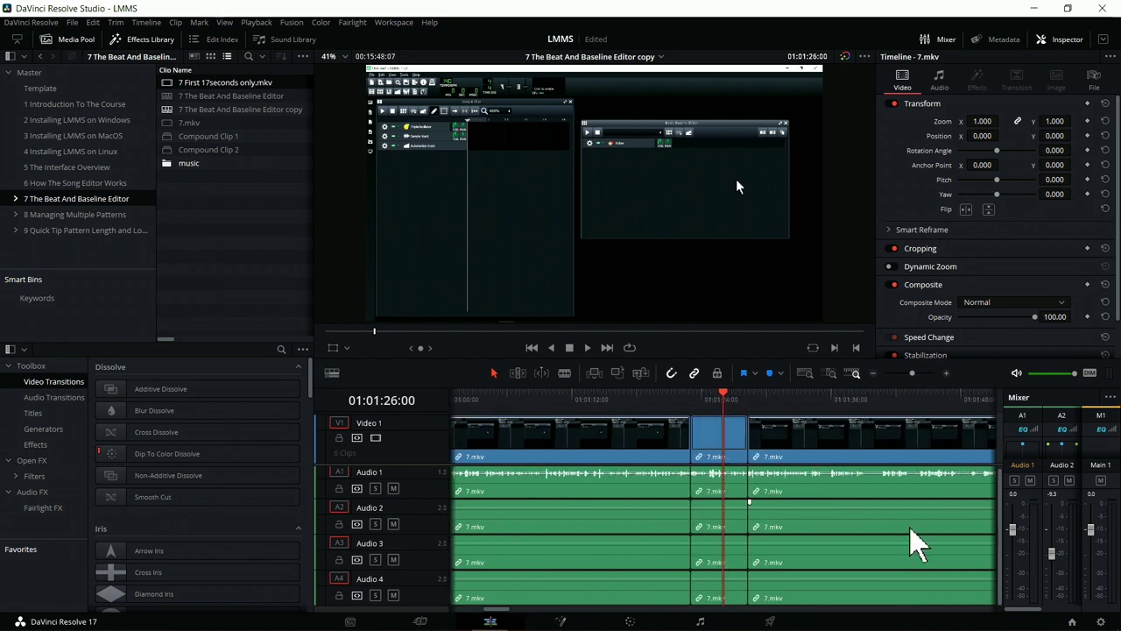
Play 7.mkv at double speed from the cut at 01:01:28:09 to about 01:01:42:14
click(746, 399)
key(l)
key(l)
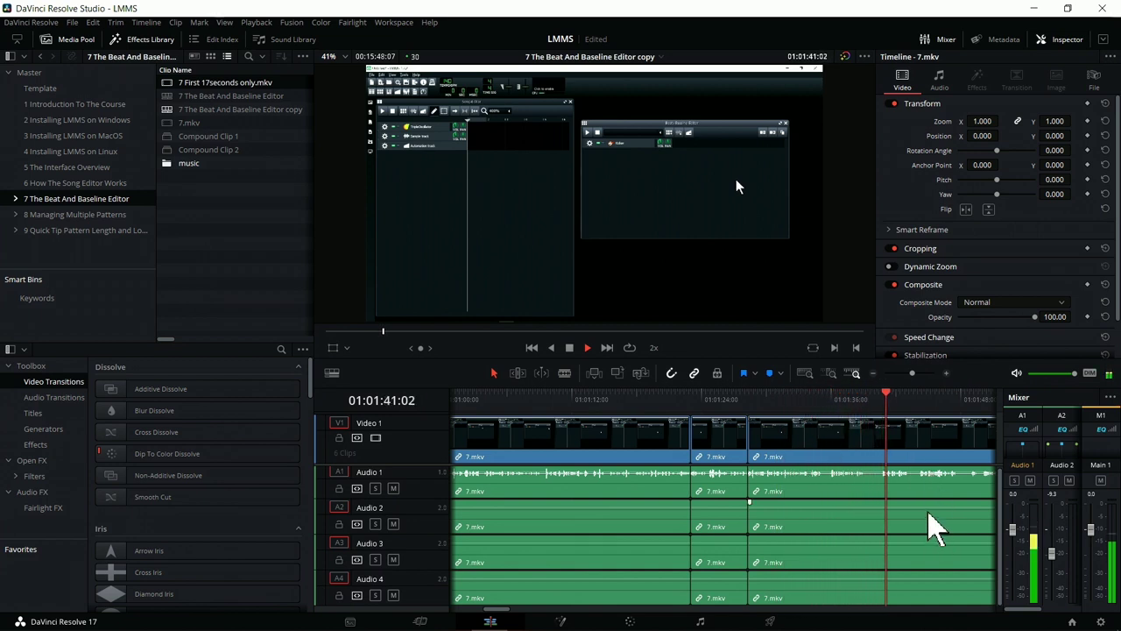
key(k)
Mark the 7.mkv passage from 01:01:33:29 to 01:01:35:23 and ripple delete it
click(803, 403)
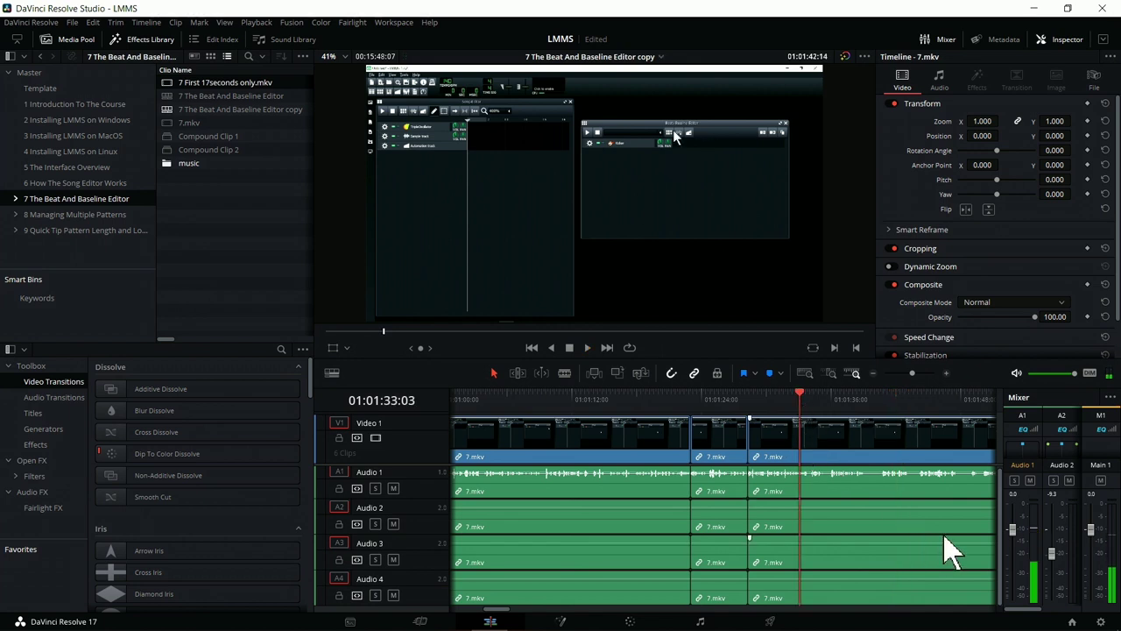
scroll(946, 550, up, 3)
drag(738, 394, 776, 401)
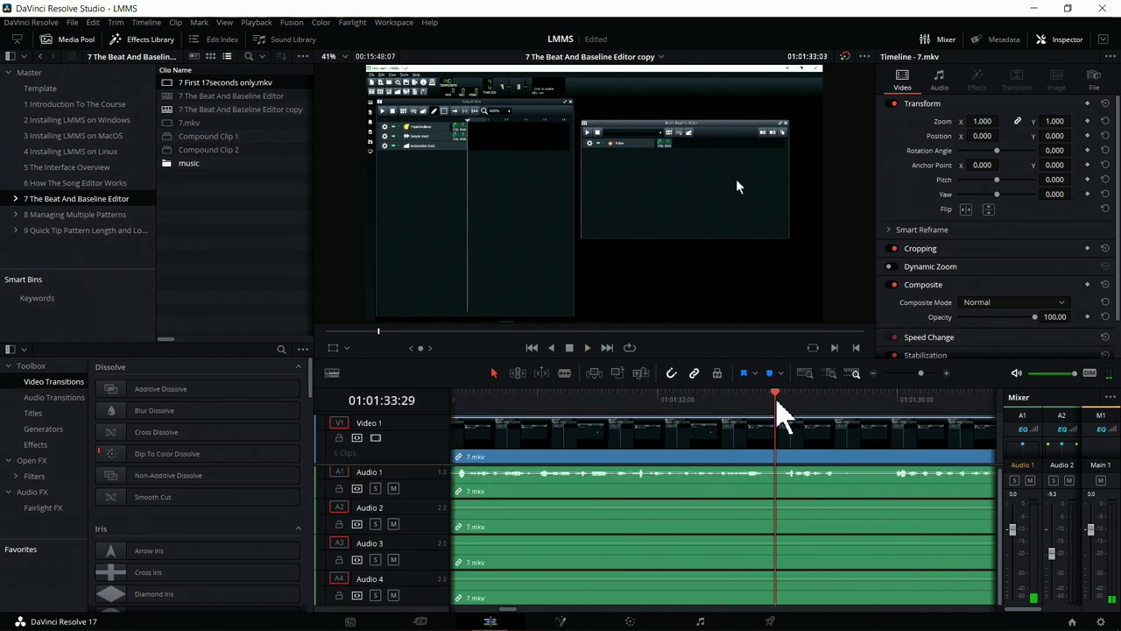
click(879, 421)
click(884, 396)
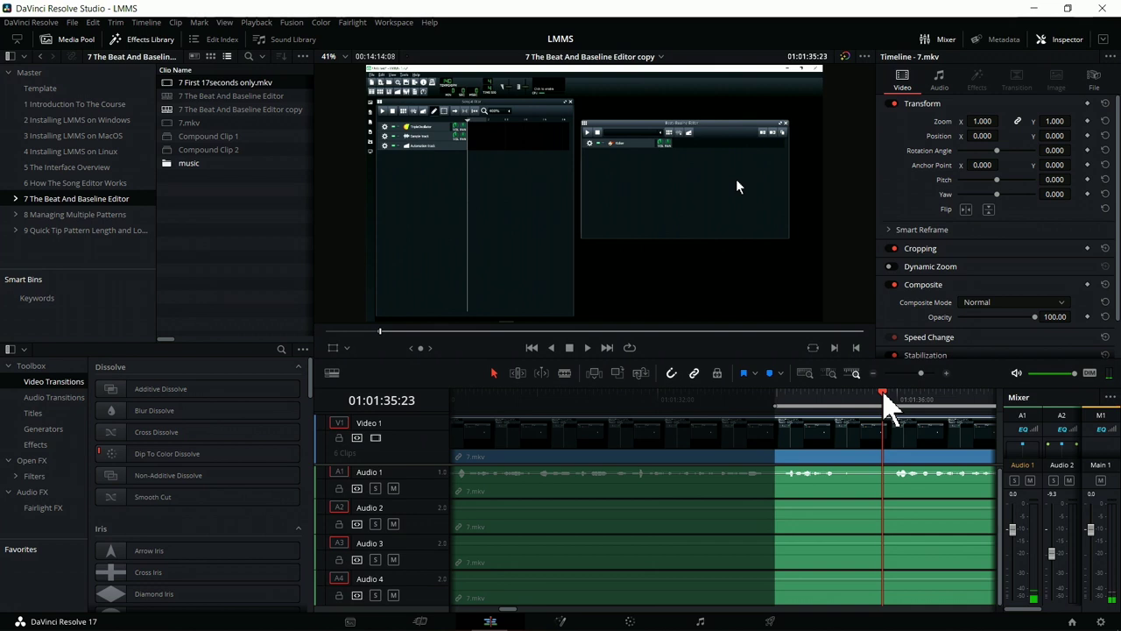
key(Delete)
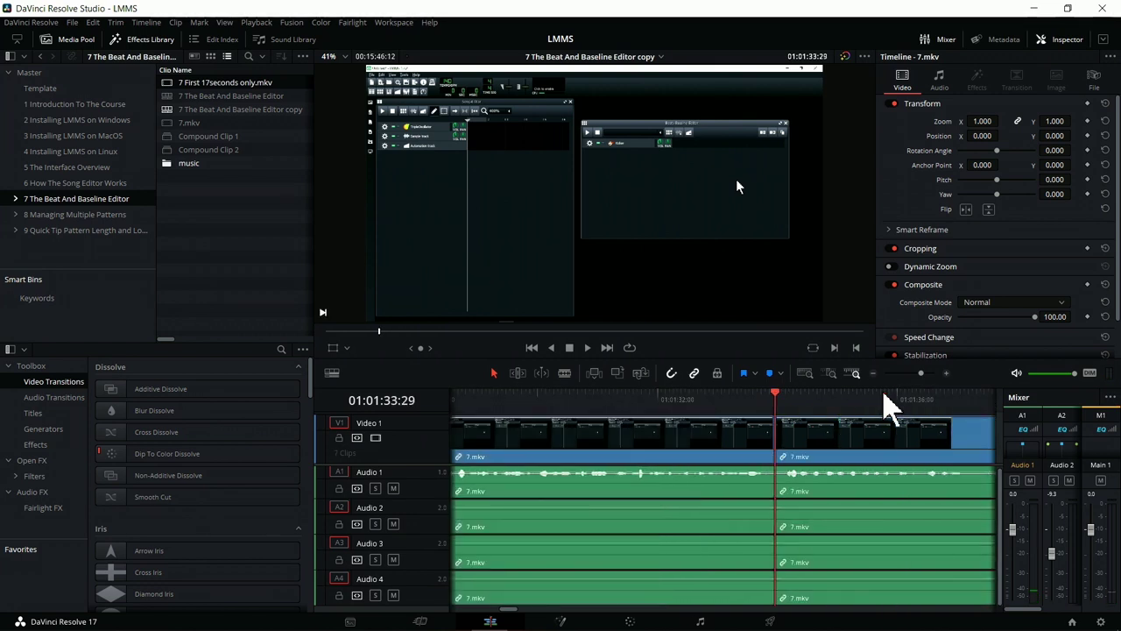
Play 7.mkv from just before the cut at 01:01:33:29, switching to double speed, and stop at about 01:01:51:26
click(617, 406)
key(space)
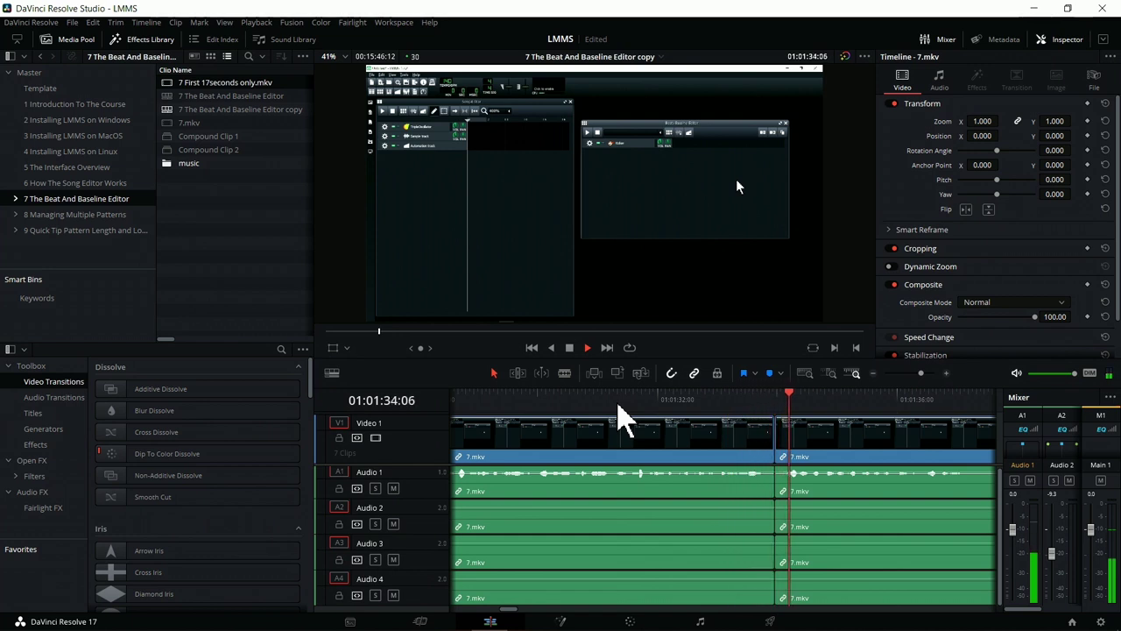
key(l)
key(ctrl+minus)
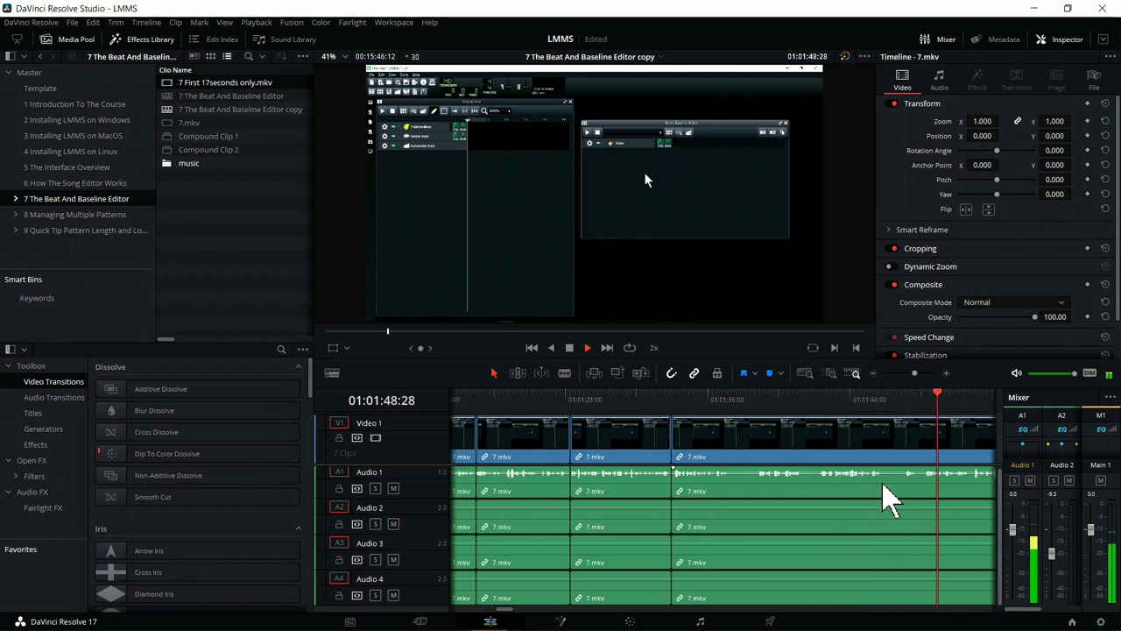
key(ctrl+minus)
key(space)
Mark the 7.mkv passage from 01:01:37:16 to 01:01:48:03 and ripple delete it
key(ctrl+equal)
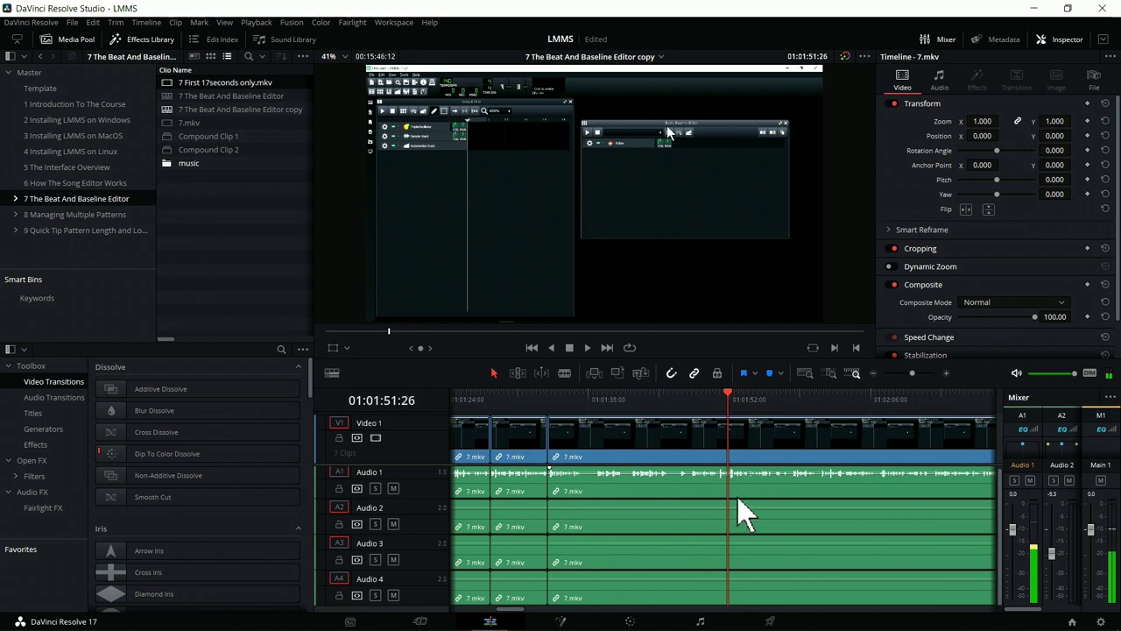
key(ctrl+equal)
drag(662, 401, 664, 402)
key(o)
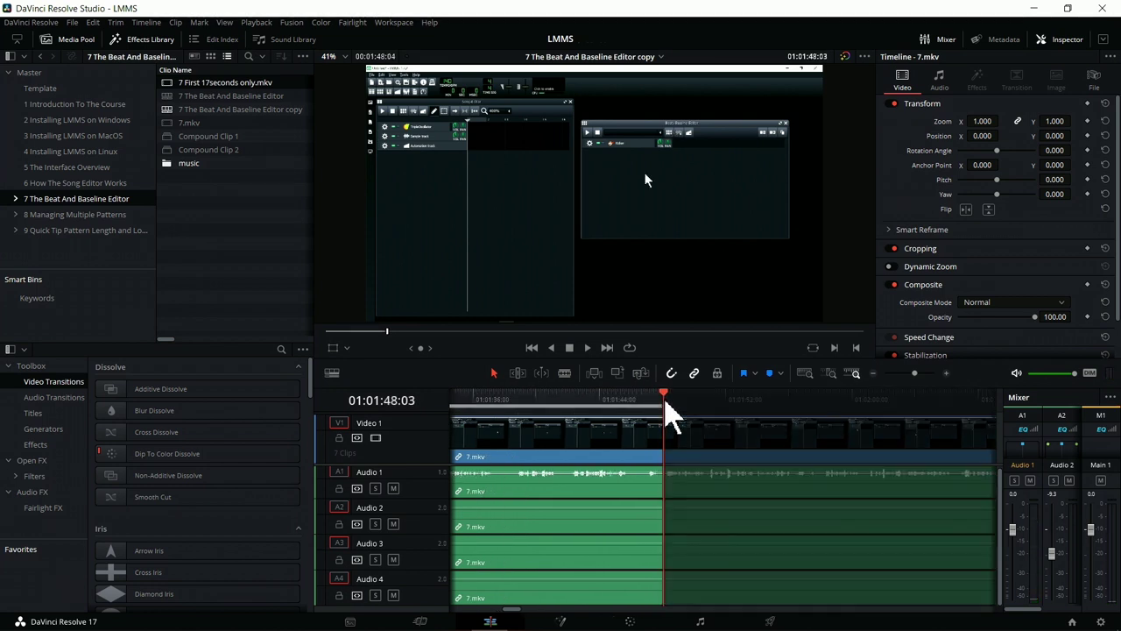
mouse_move(513, 400)
mouse_down()
mouse_move(497, 400)
mouse_move(507, 407)
mouse_up()
key(i)
key(ctrl+b)
key(alt+x)
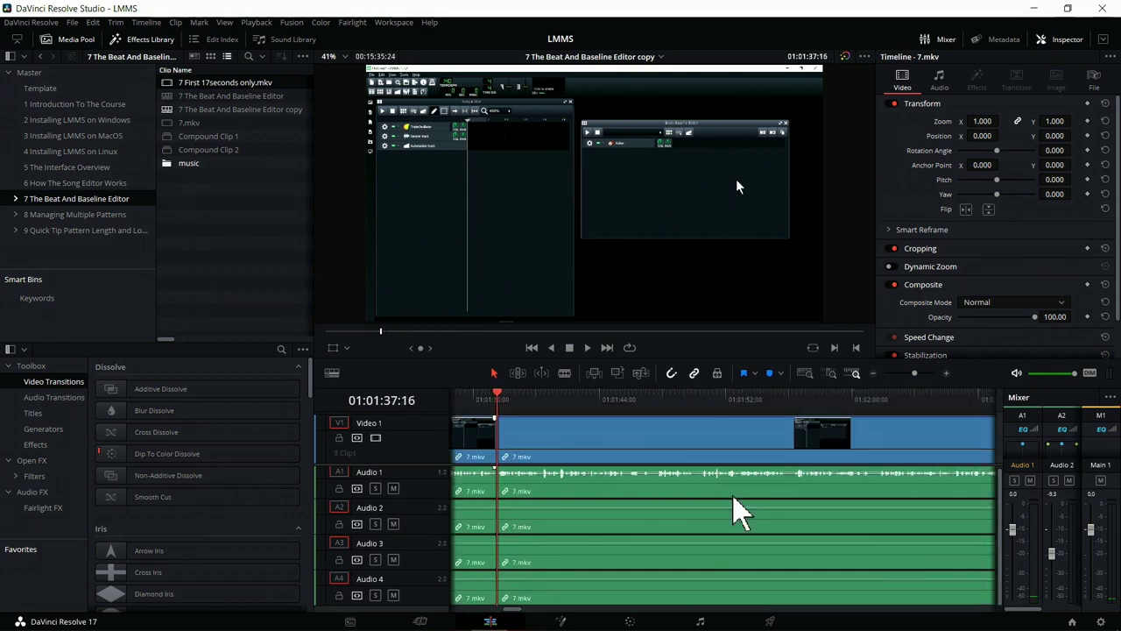
Play across the cut at 01:01:37:16 from 01:01:35:29, speeding up to double, and stop at 01:01:54:21
click(472, 401)
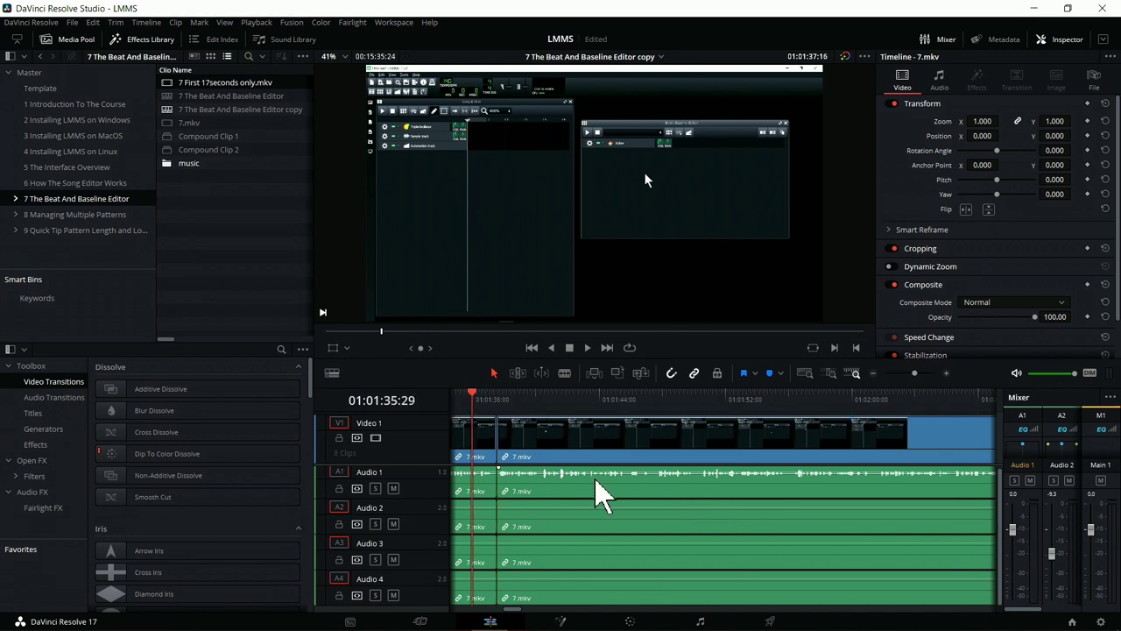
key(space)
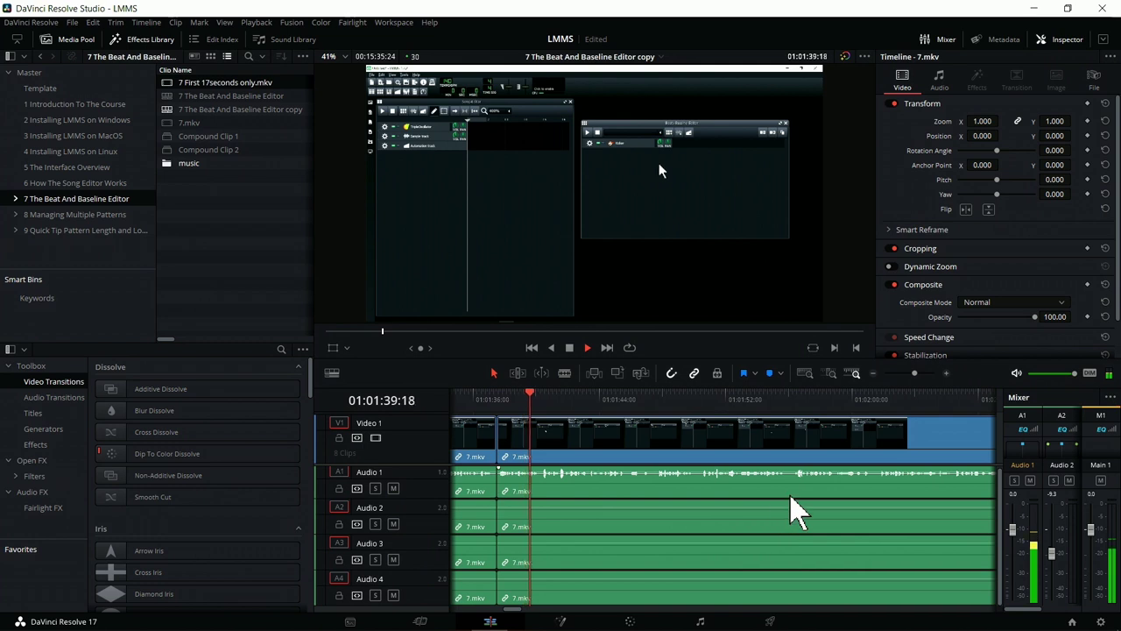
key(l)
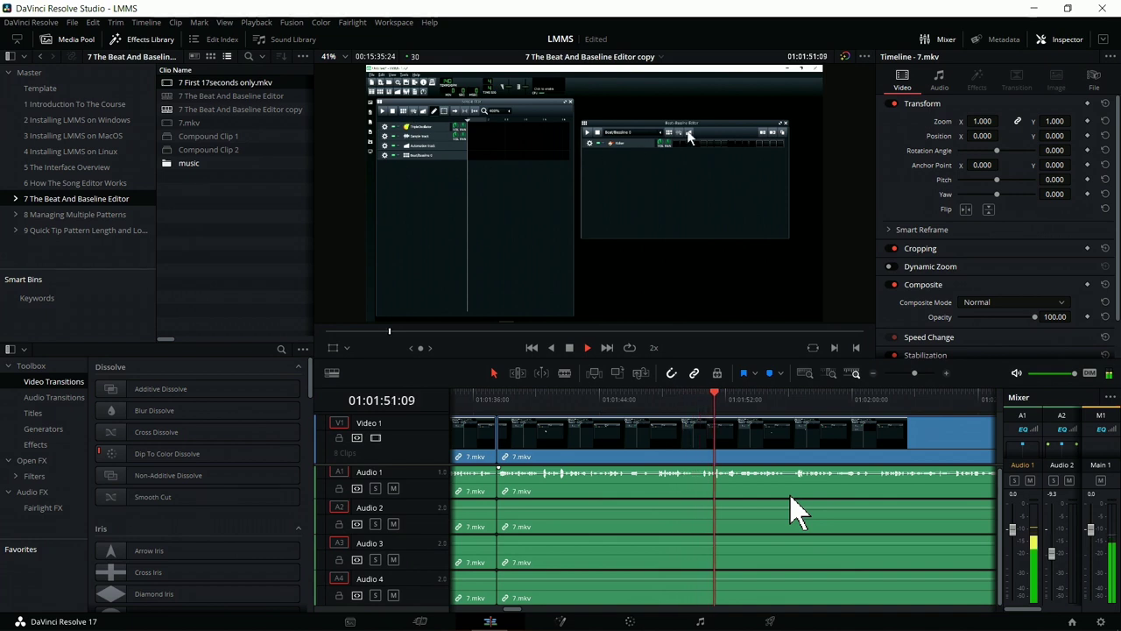
key(space)
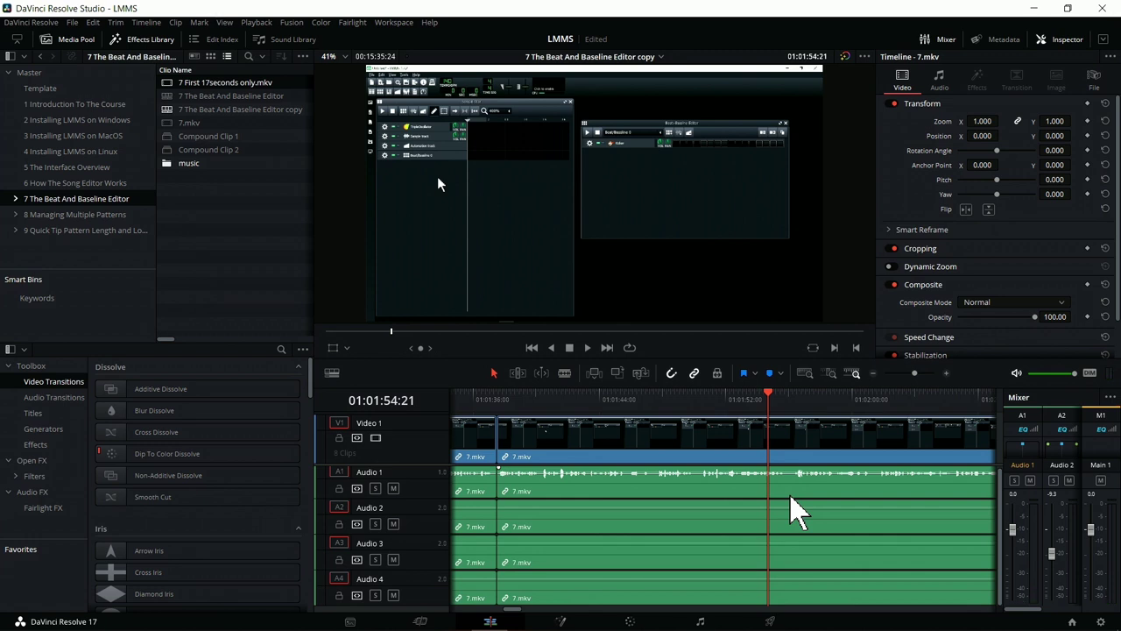
Replay 7.mkv around 01:01:46:00, mark the passage from 01:01:45:21 to 01:01:47:21, and ripple delete it
click(634, 402)
key(ctrl+equal)
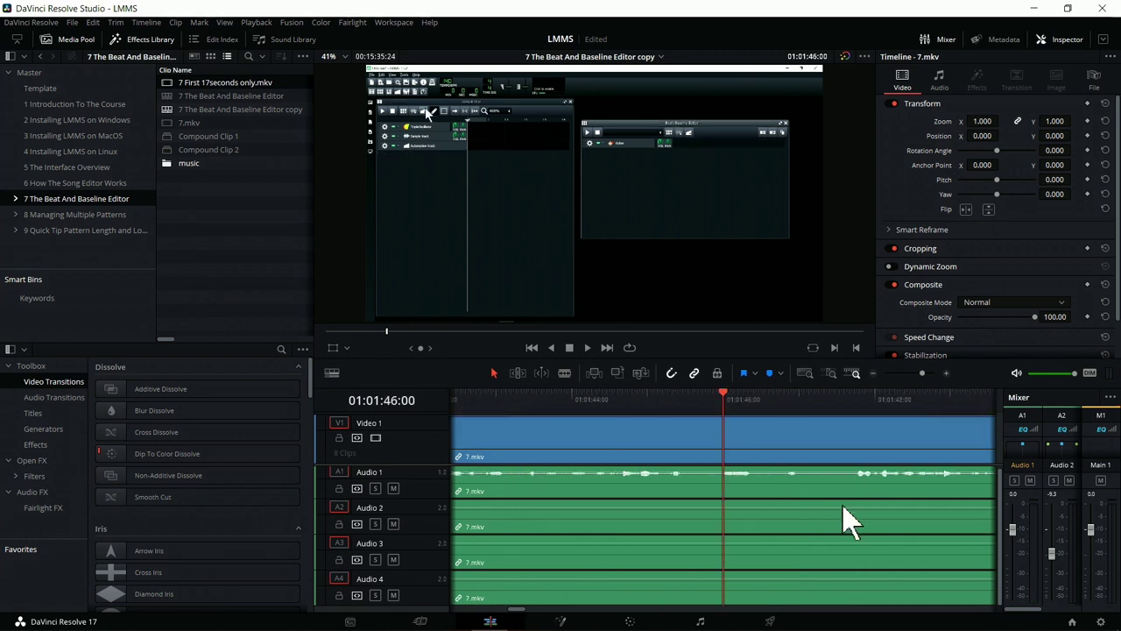
click(647, 405)
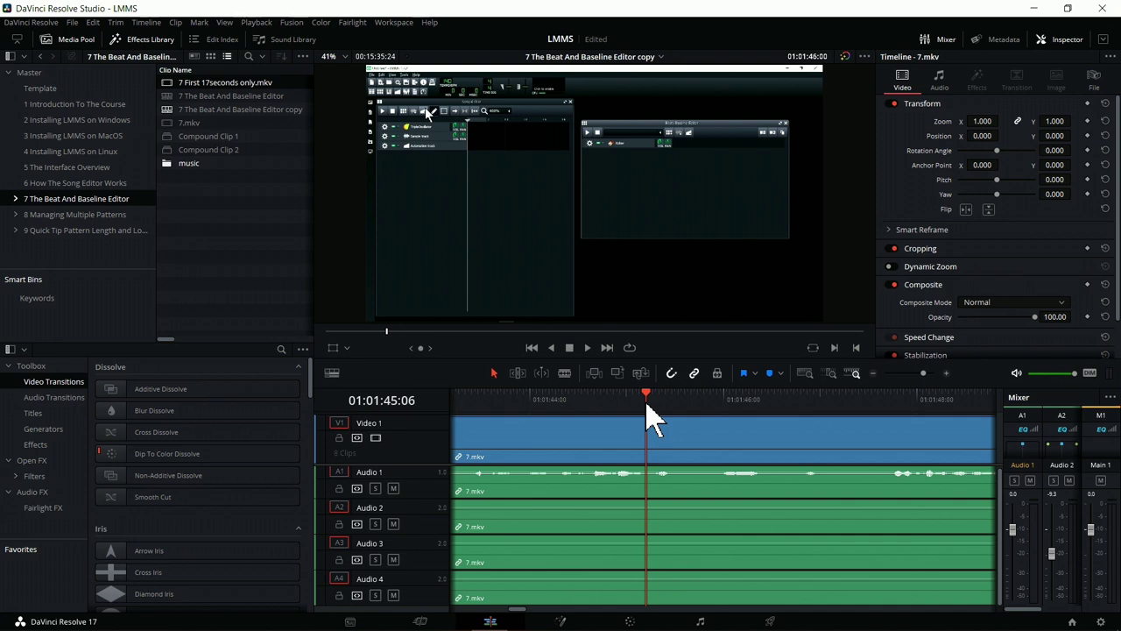
click(618, 398)
key(space)
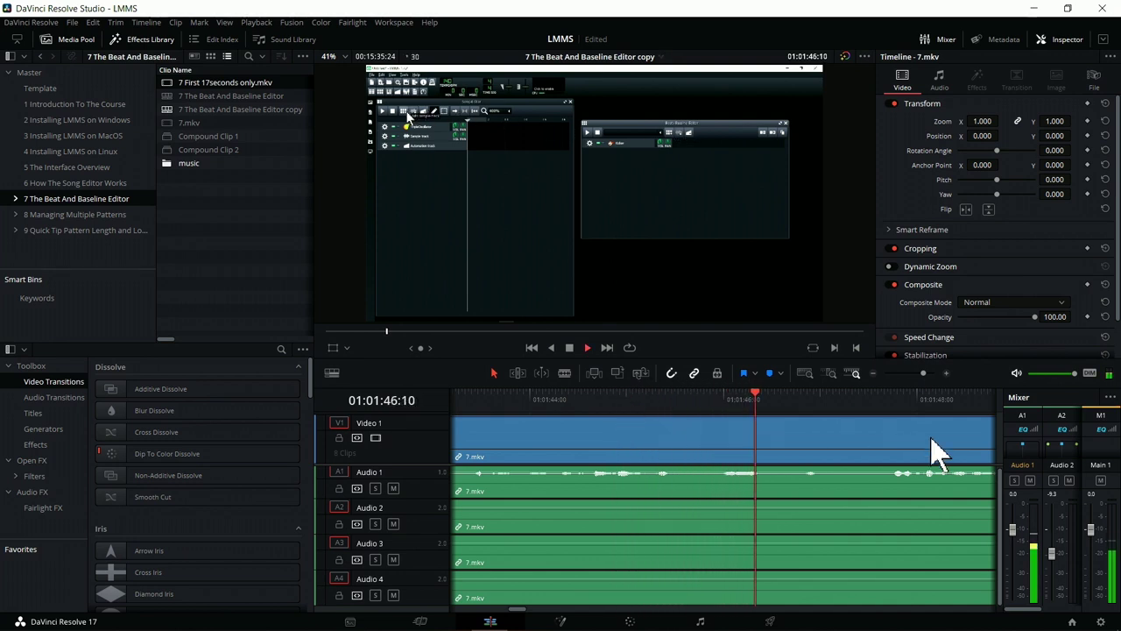
key(space)
drag(661, 404, 697, 406)
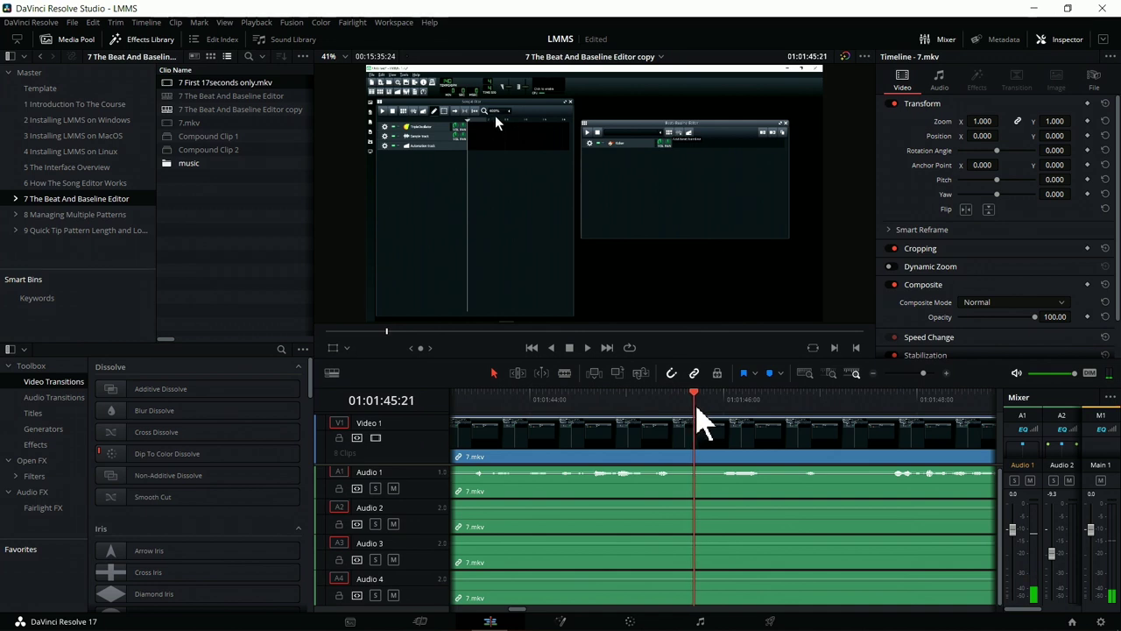
key(ctrl+shift+bracketleft)
drag(880, 403, 888, 404)
key(ctrl+shift+bracketright)
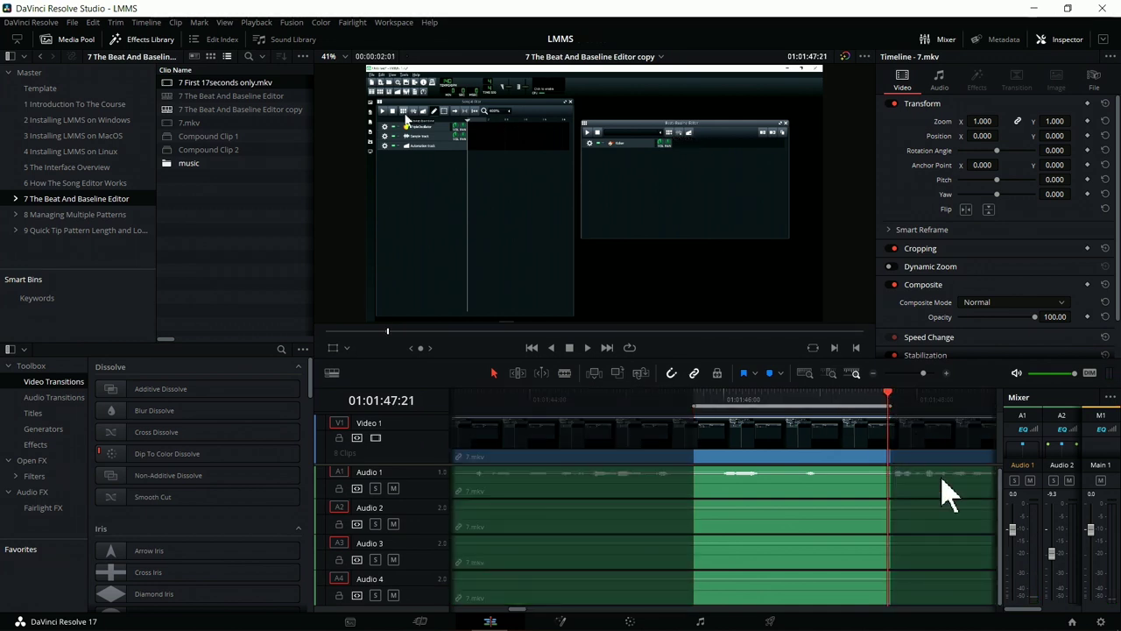
key(BackSpace)
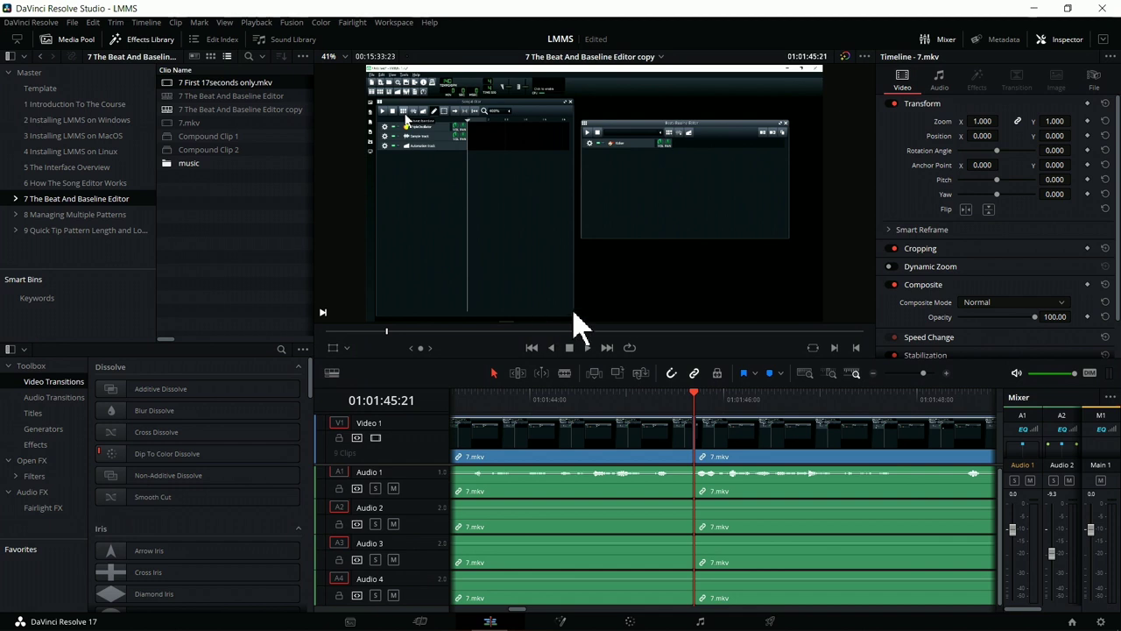
Play across the cut at 01:01:45:21 and continue through 7.mkv to about 01:02:47:21
click(664, 400)
click(577, 402)
key(space)
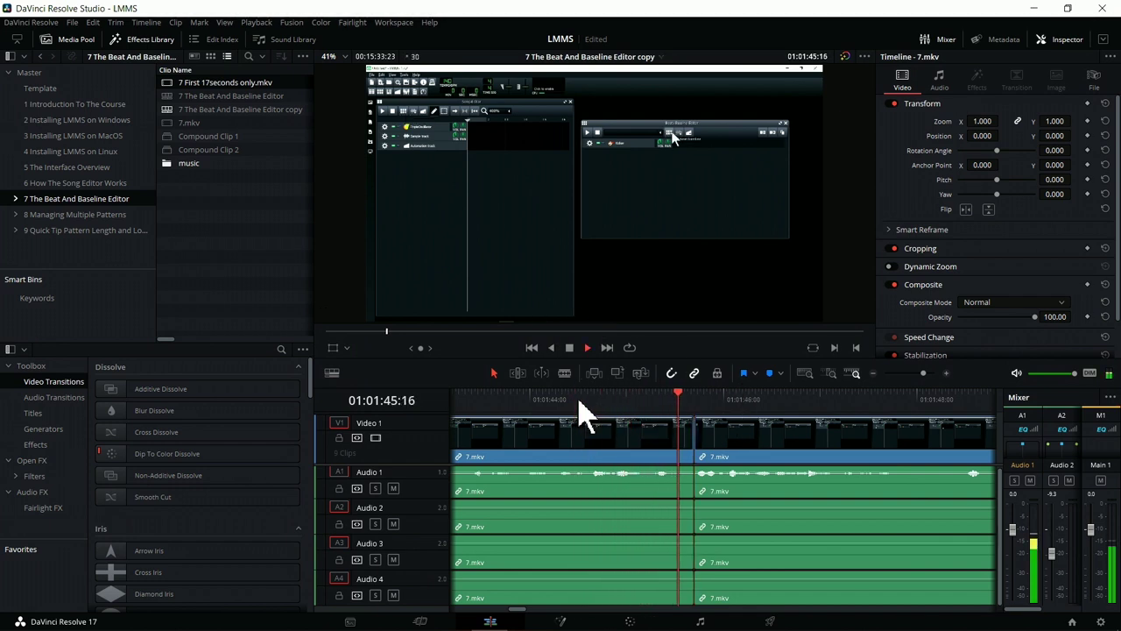
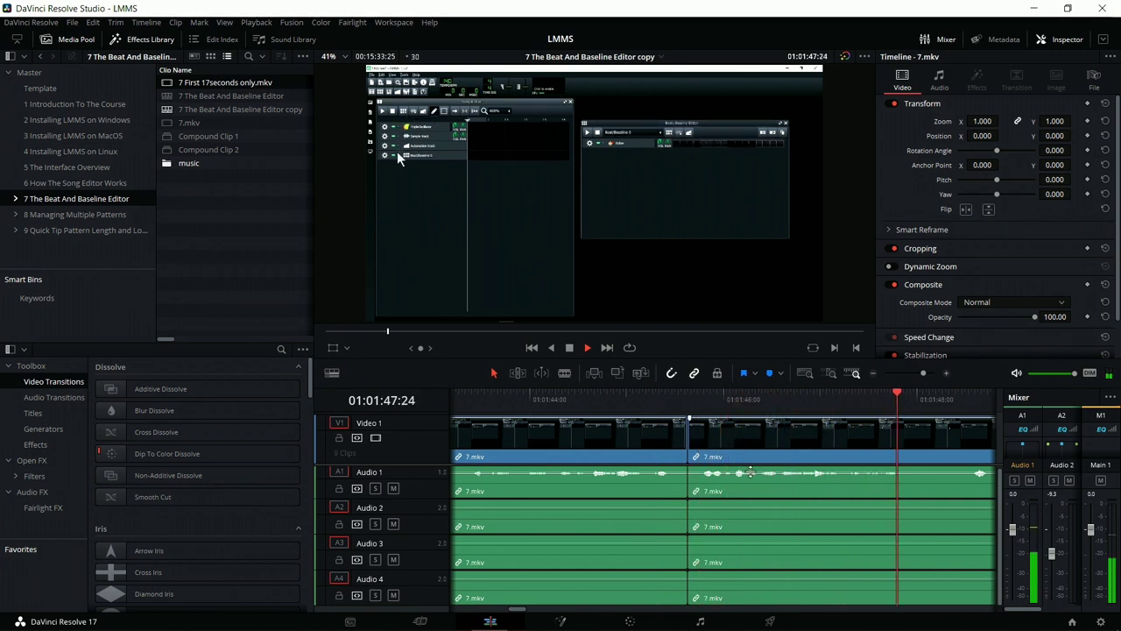
scroll(816, 535, down, 6)
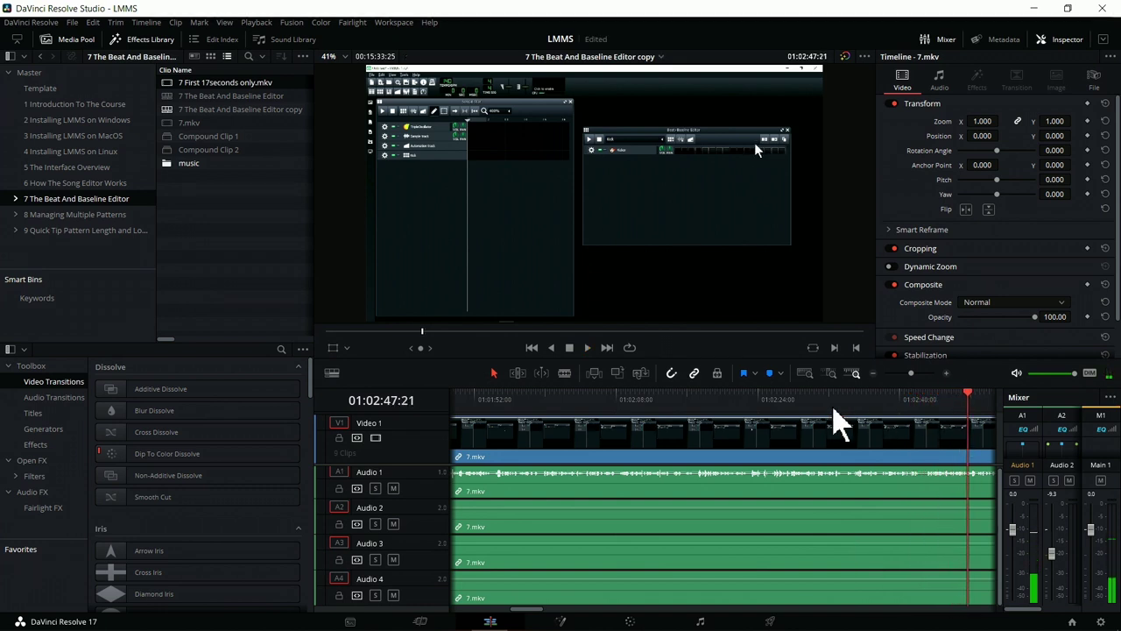
Replay 7.mkv around 01:02:41:04, mark the passage from 01:02:42:15 to 01:02:43:02, and ripple delete it
drag(917, 404, 910, 406)
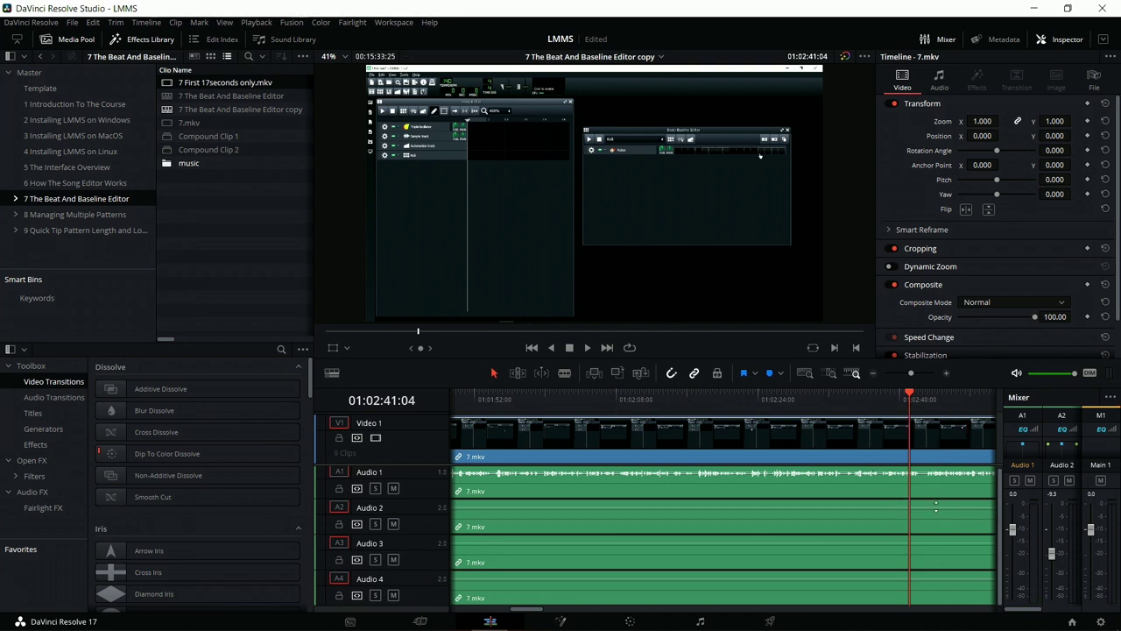
scroll(958, 526, up, 4)
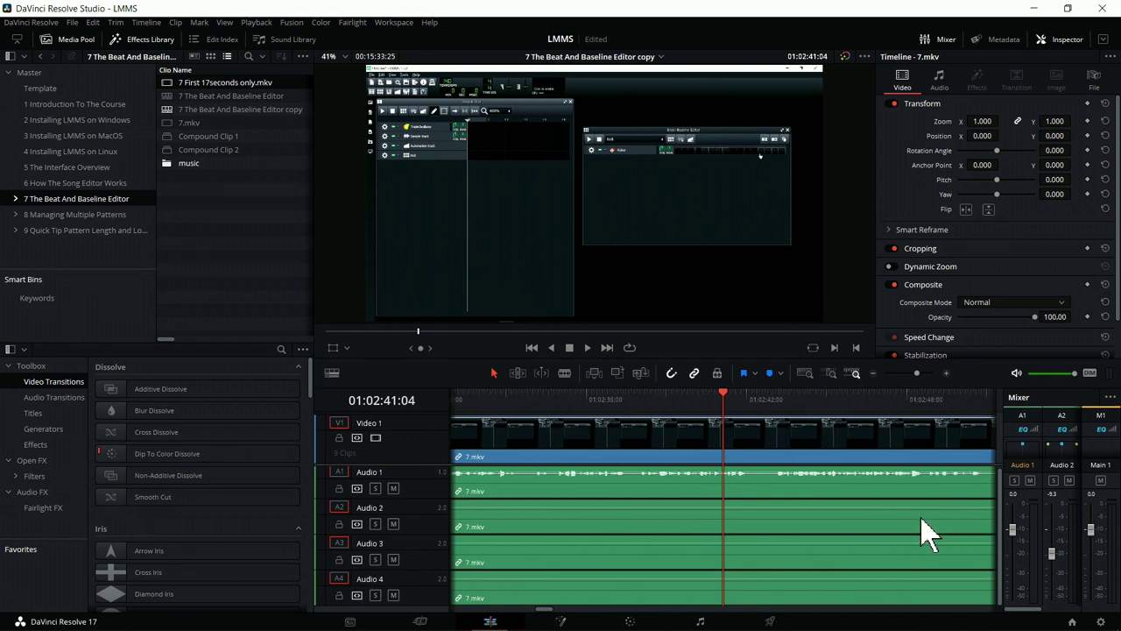
click(709, 403)
key(space)
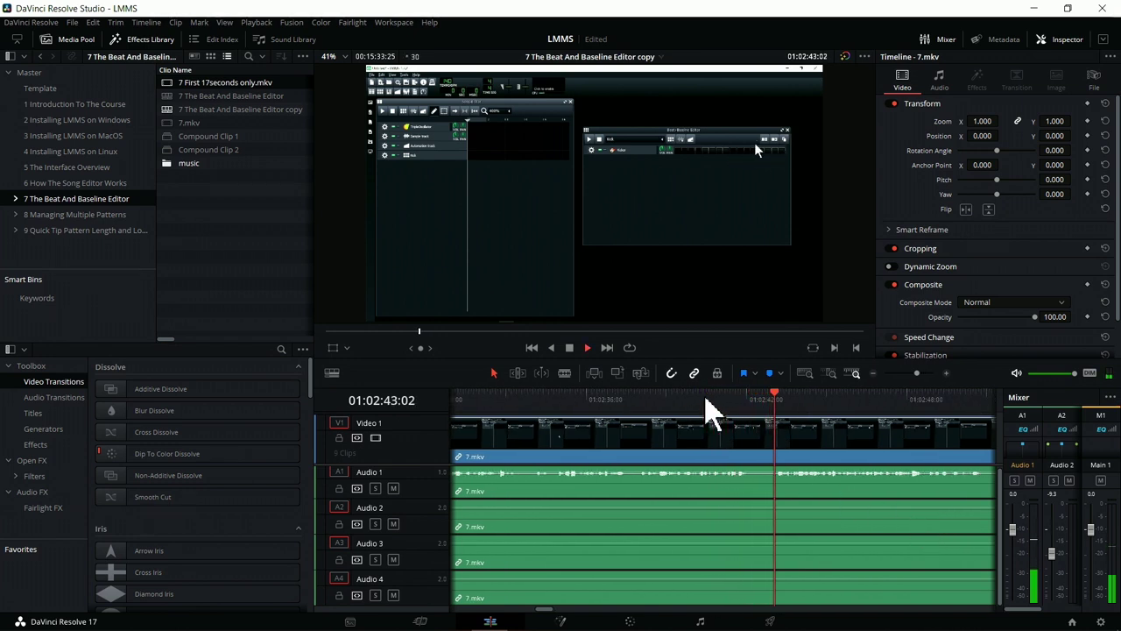
click(703, 401)
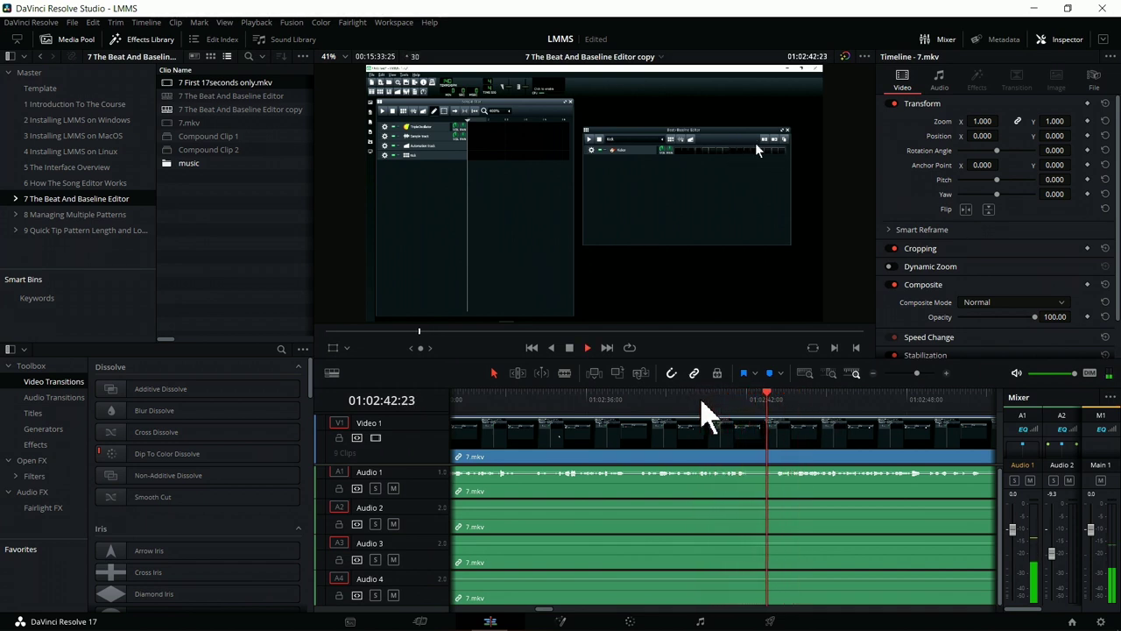
click(759, 400)
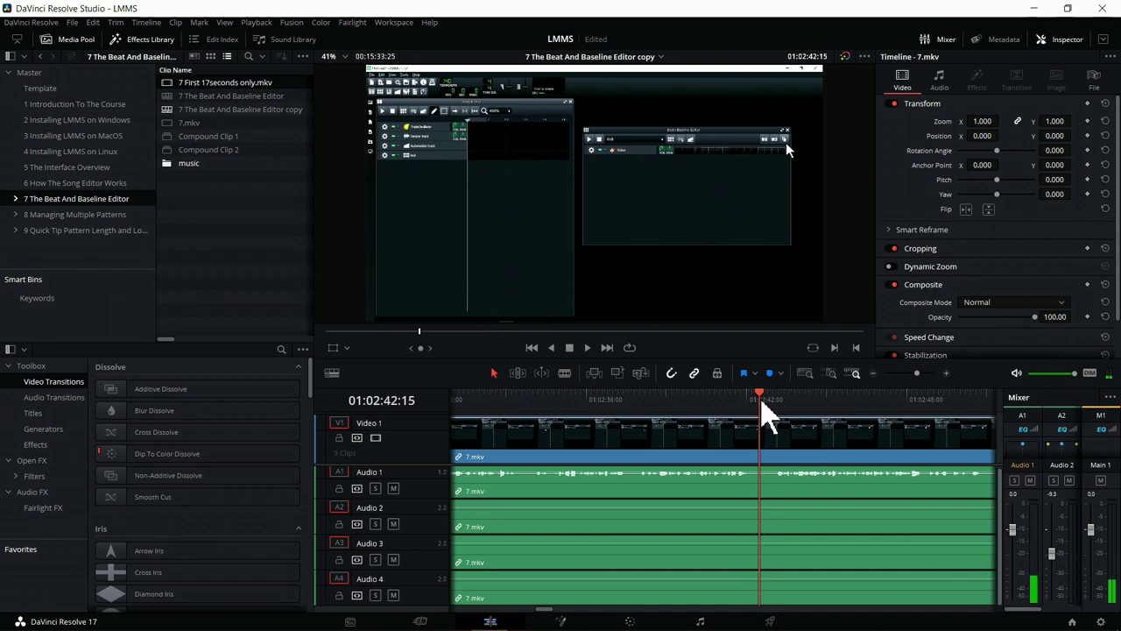
key(i)
key(space)
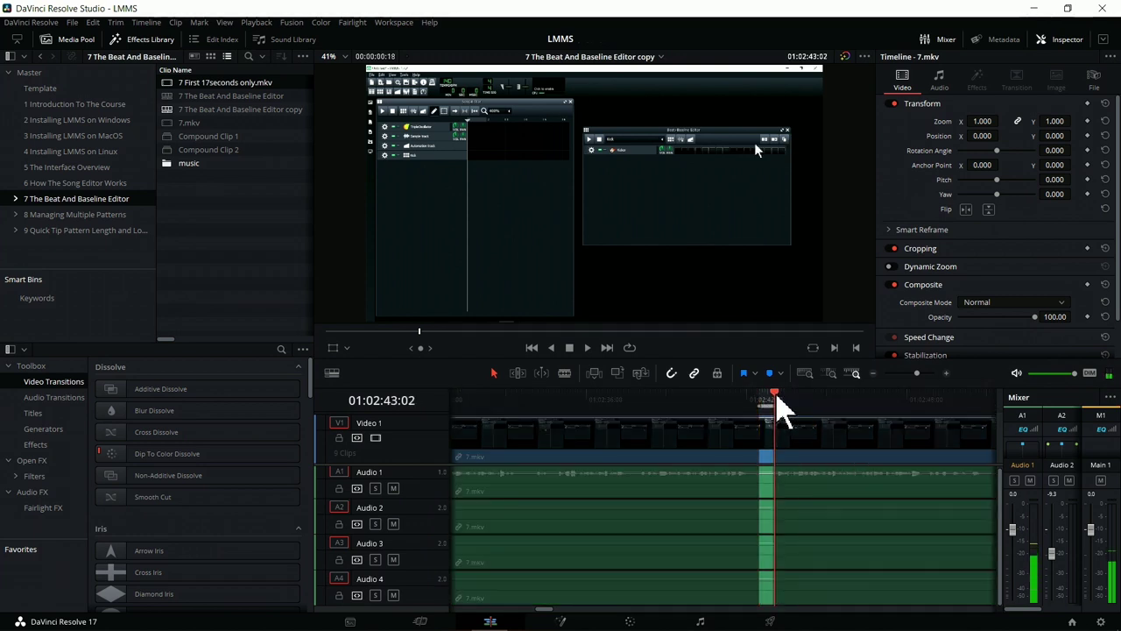
key(shift+i)
key(alt+x)
key(ctrl+b)
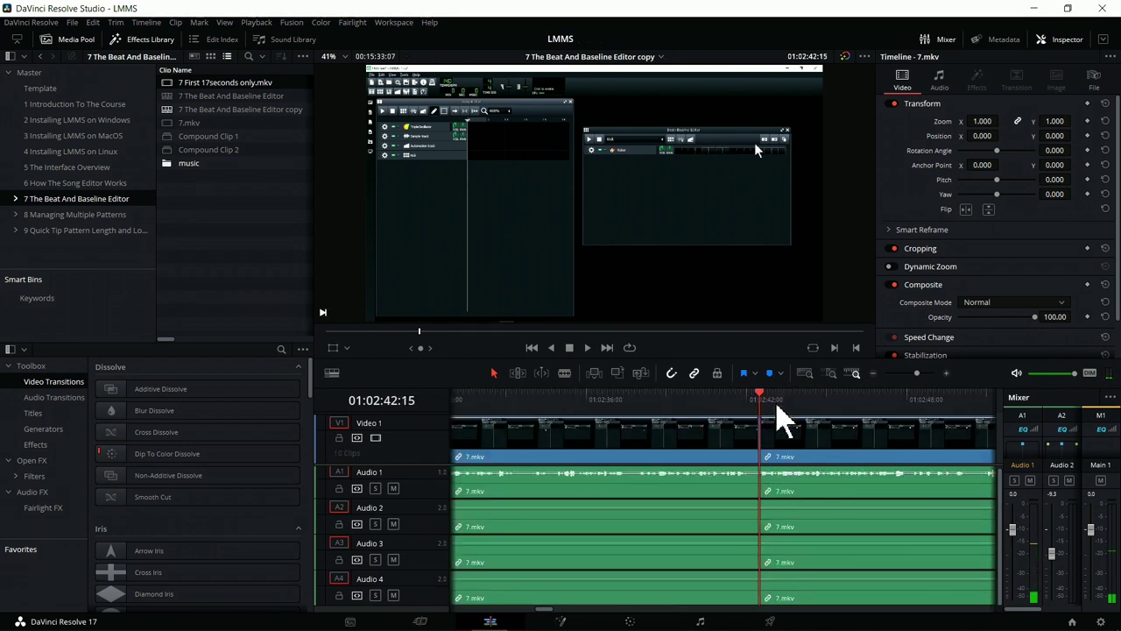
Play 7.mkv at double speed from the cut at 01:02:42:15 to about 01:03:29:16
key(l)
key(l)
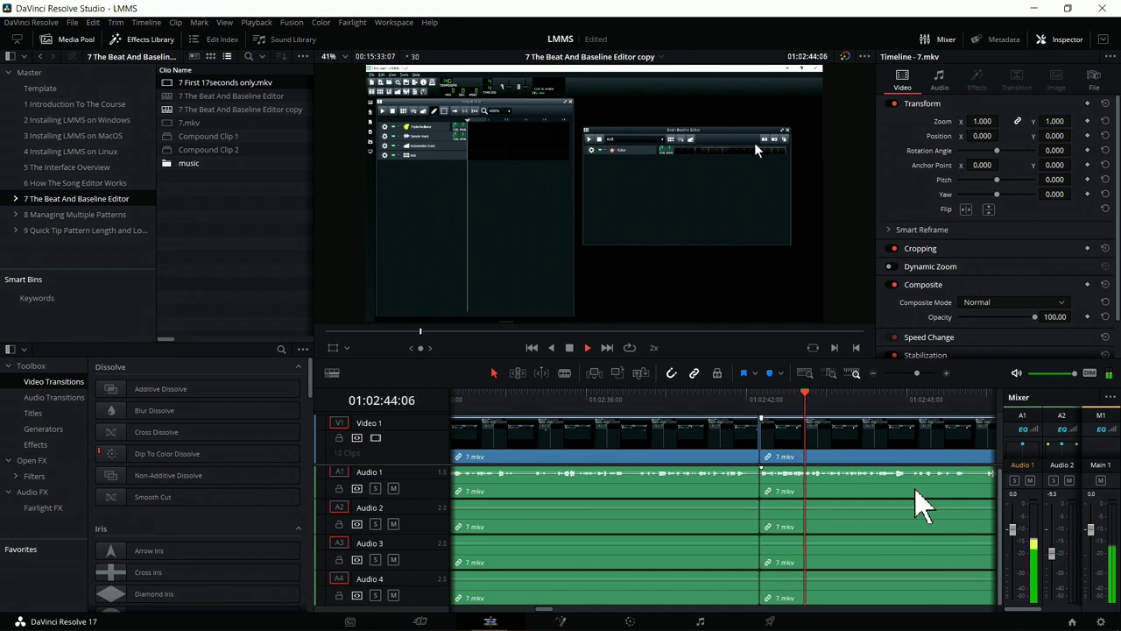
key(ctrl+minus)
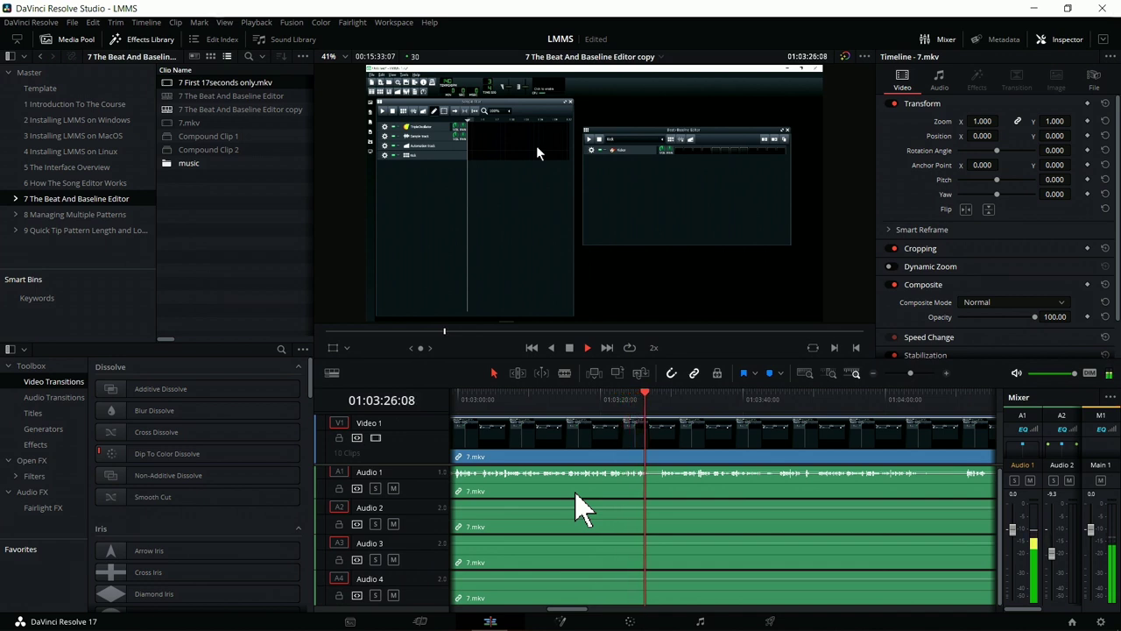
key(space)
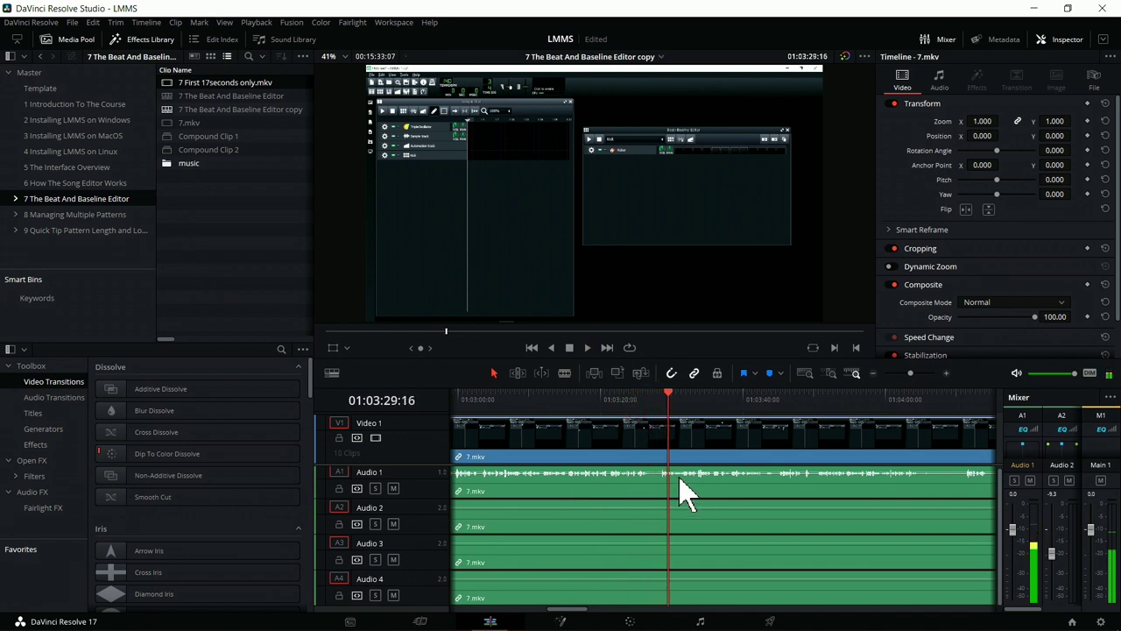
Mark the silent gap in 7.mkv from 01:03:27:01 to 01:03:28:17 and ripple delete it
scroll(679, 477, up, 5)
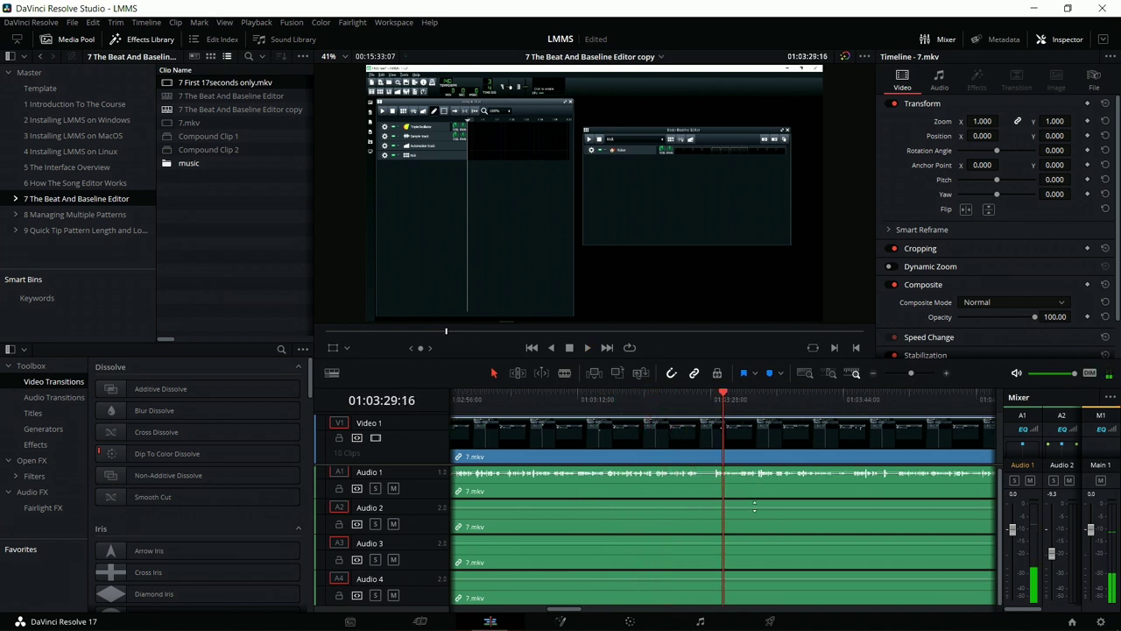
click(585, 399)
click(590, 396)
key(i)
click(671, 396)
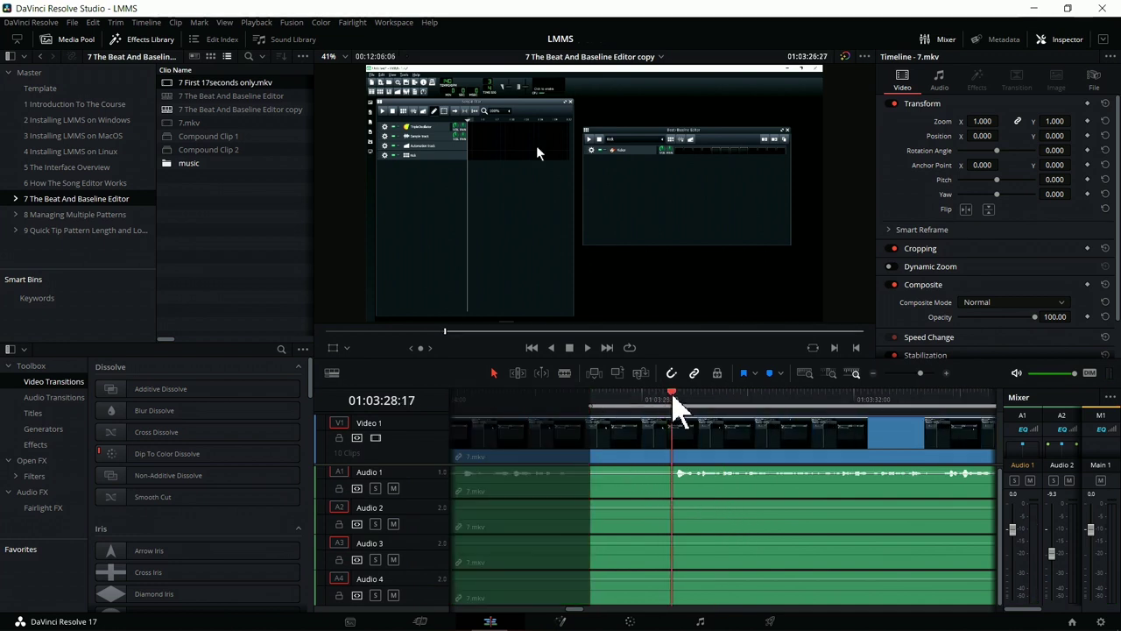
key(o)
key(Delete)
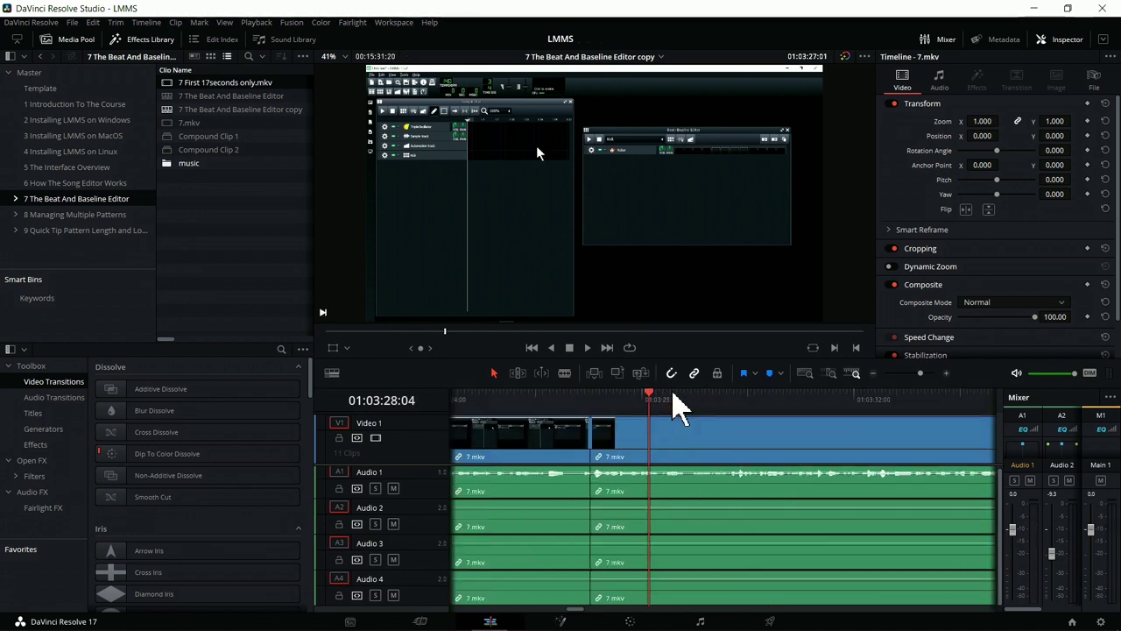
Play 7.mkv at double speed from 01:03:24:26 to about 01:03:47:04, and return to 01:03:40:00 for a closer look at the waveform
click(476, 396)
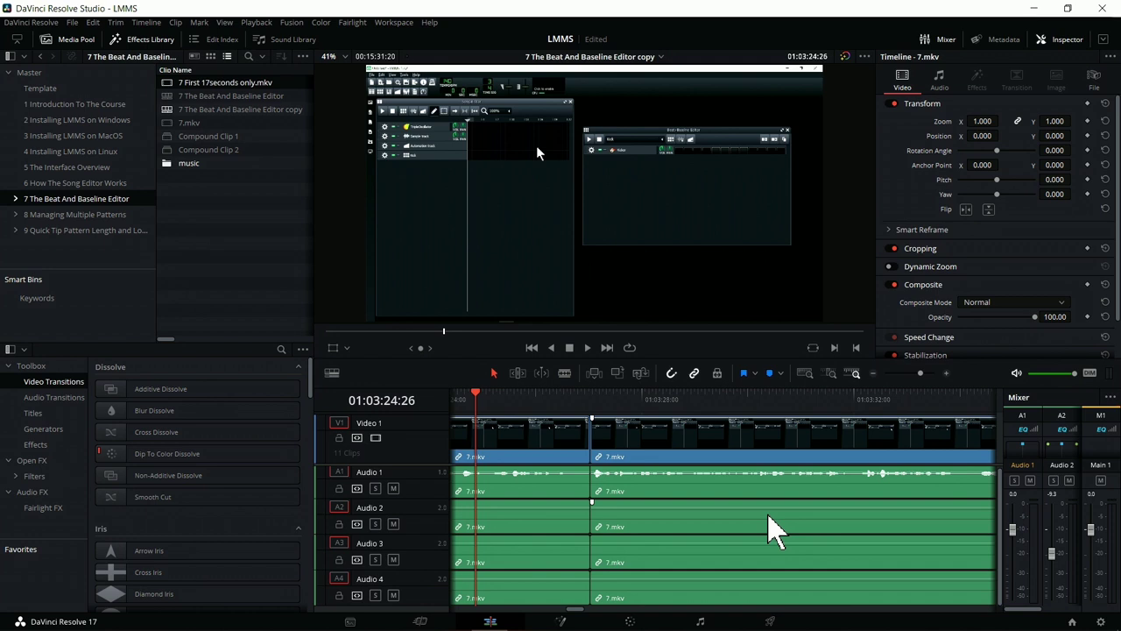
key(l)
key(l)
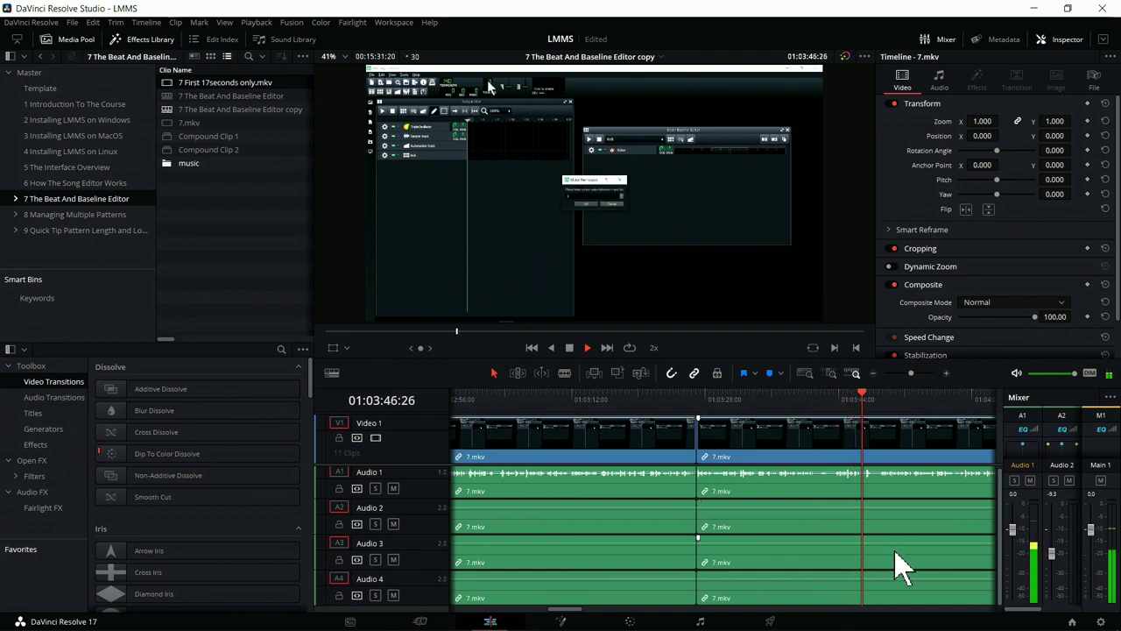
scroll(824, 504, up, 3)
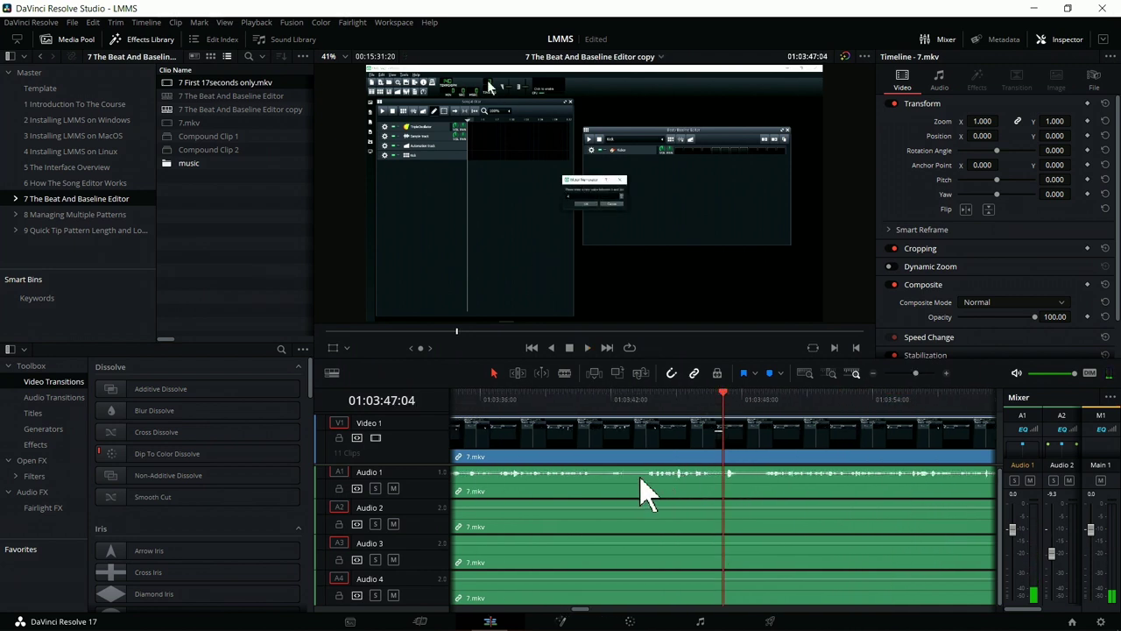
click(569, 403)
scroll(841, 533, up, 3)
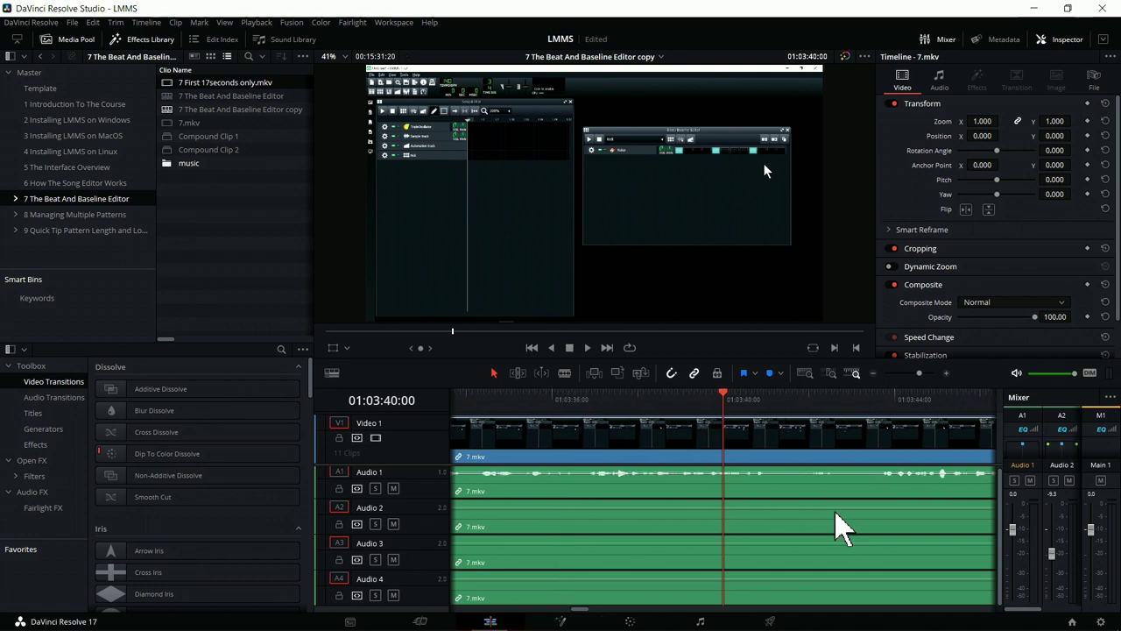
Play 7.mkv from around 01:03:40:00 to about 01:03:43:02 to locate the next unwanted passage
key(space)
key(space)
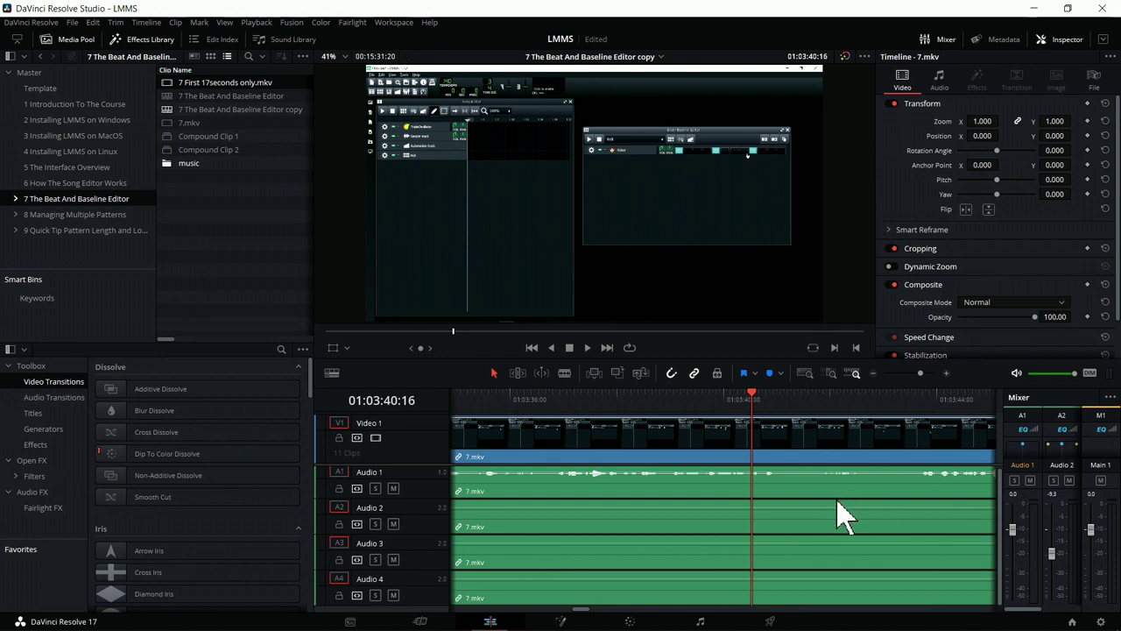
drag(746, 402, 741, 405)
key(space)
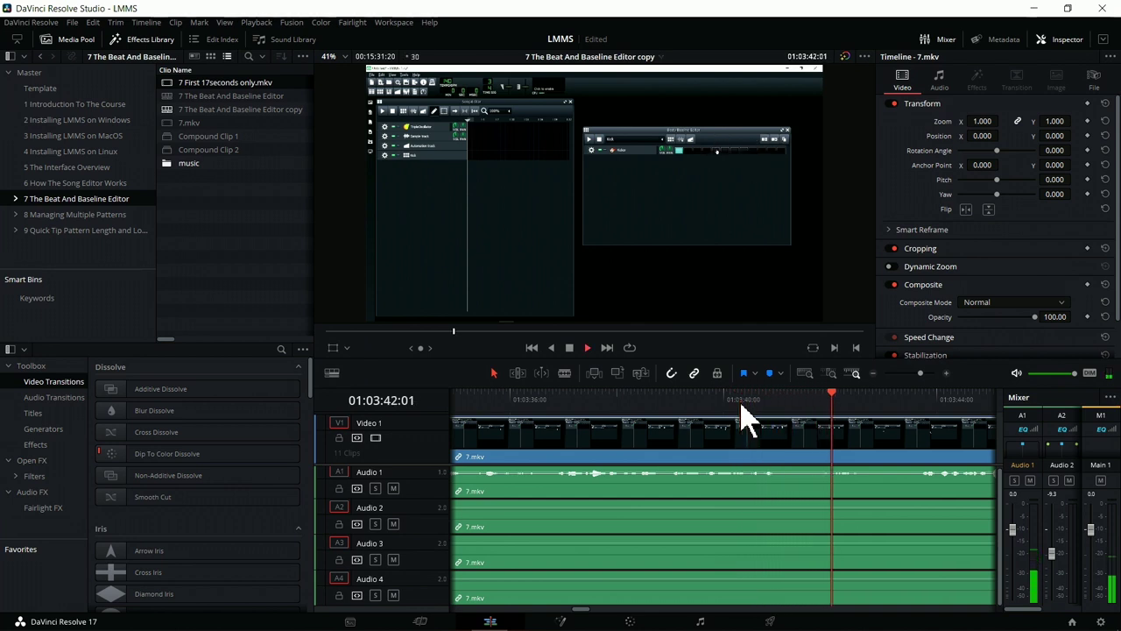
key(space)
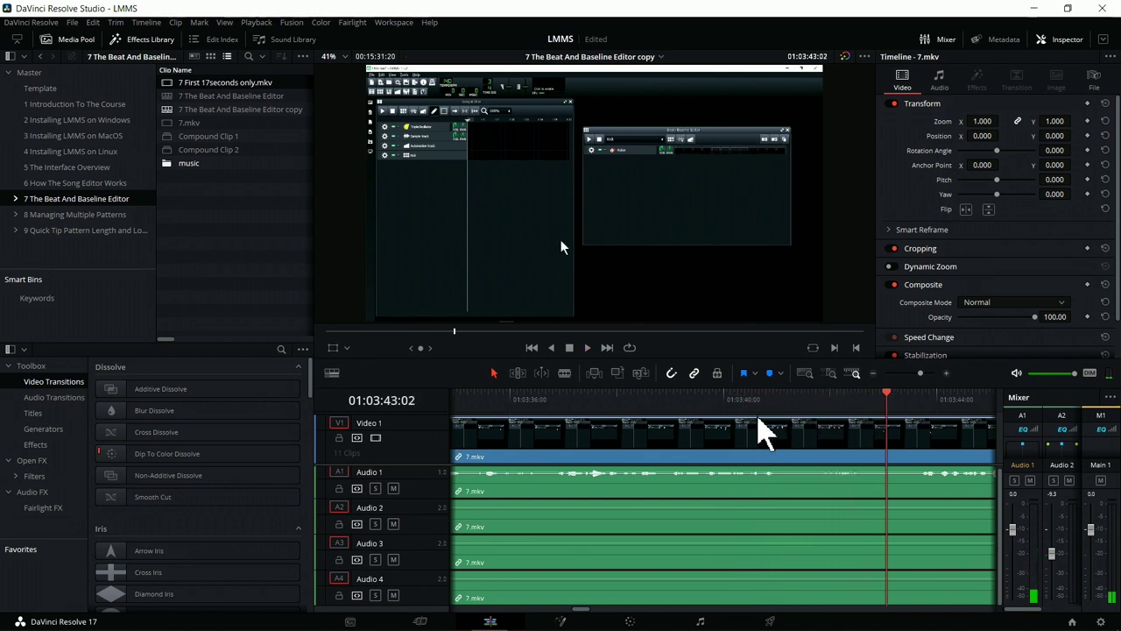
Mark the passage in 7.mkv from 01:03:41:03 to 01:03:43:18 and ripple delete it
drag(747, 402, 783, 404)
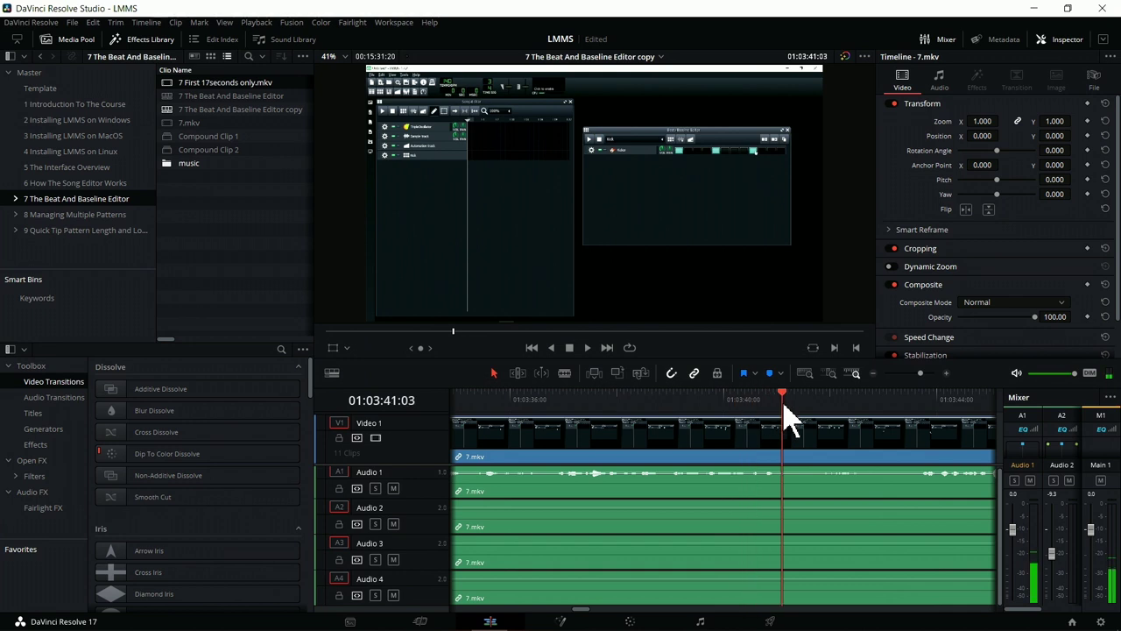
key(i)
click(915, 397)
key(o)
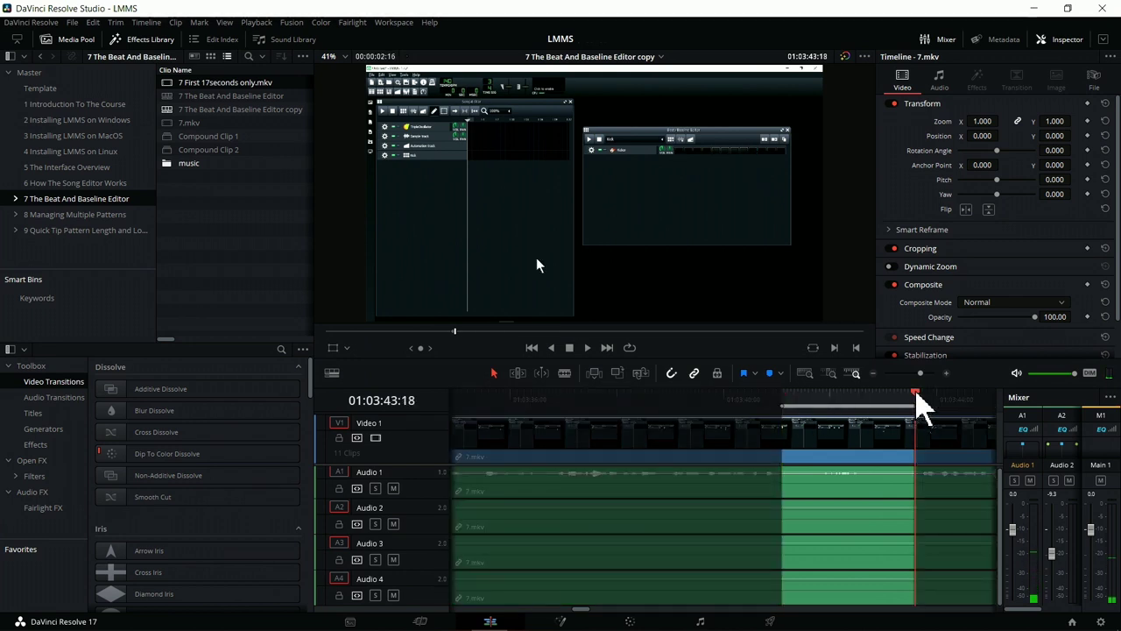
key(Delete)
Play 7.mkv onward from the cut at 01:03:41:03 to about 01:03:47:22
key(space)
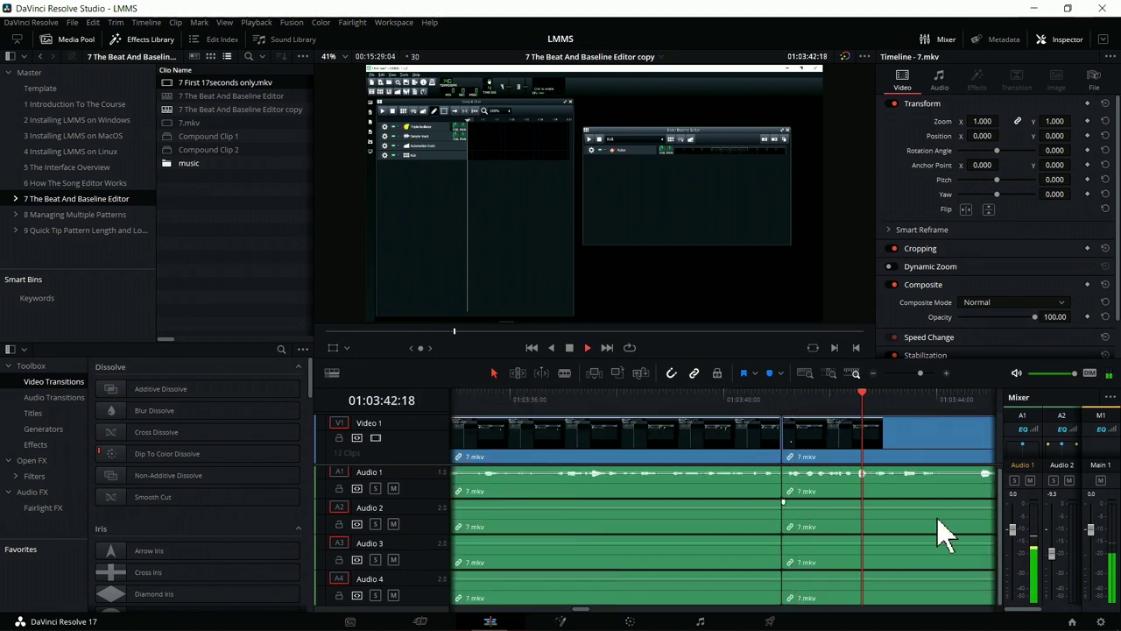
scroll(845, 508, down, 2)
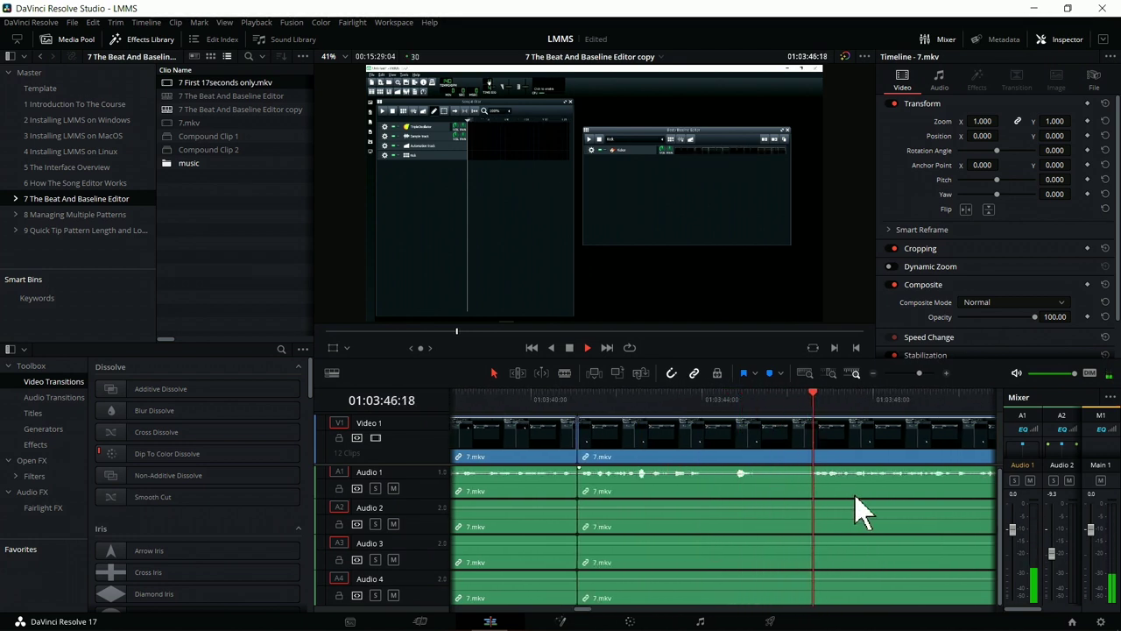
key(space)
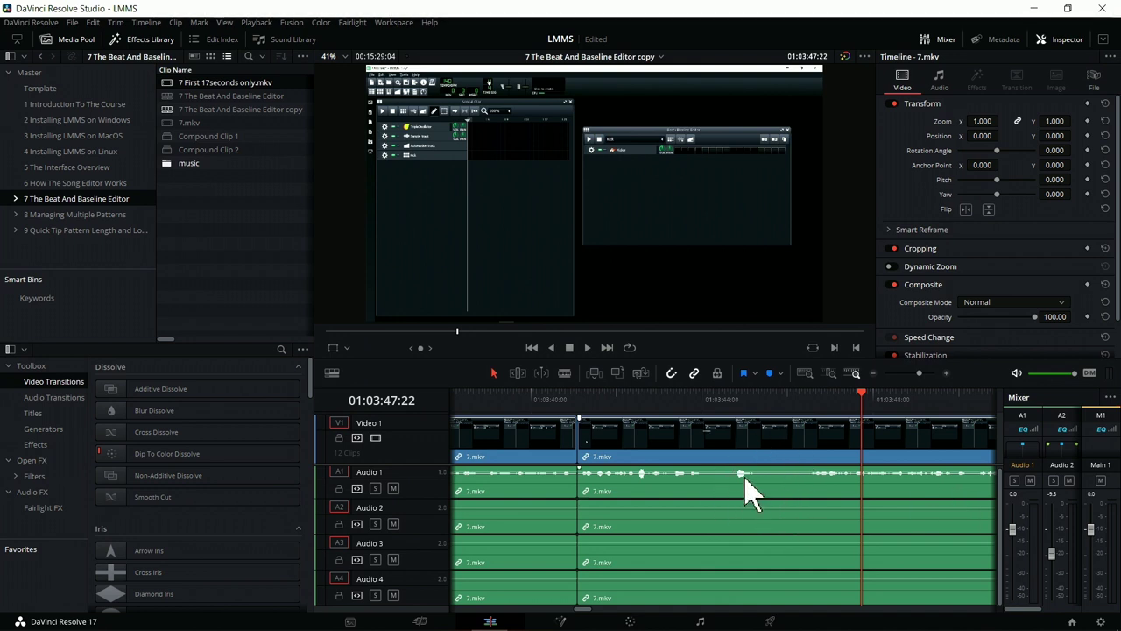
Enlarge the Audio 1 track, then mark 7.mkv from 01:03:44:04 to 01:03:46:13 and ripple delete that range
drag(424, 496, 436, 542)
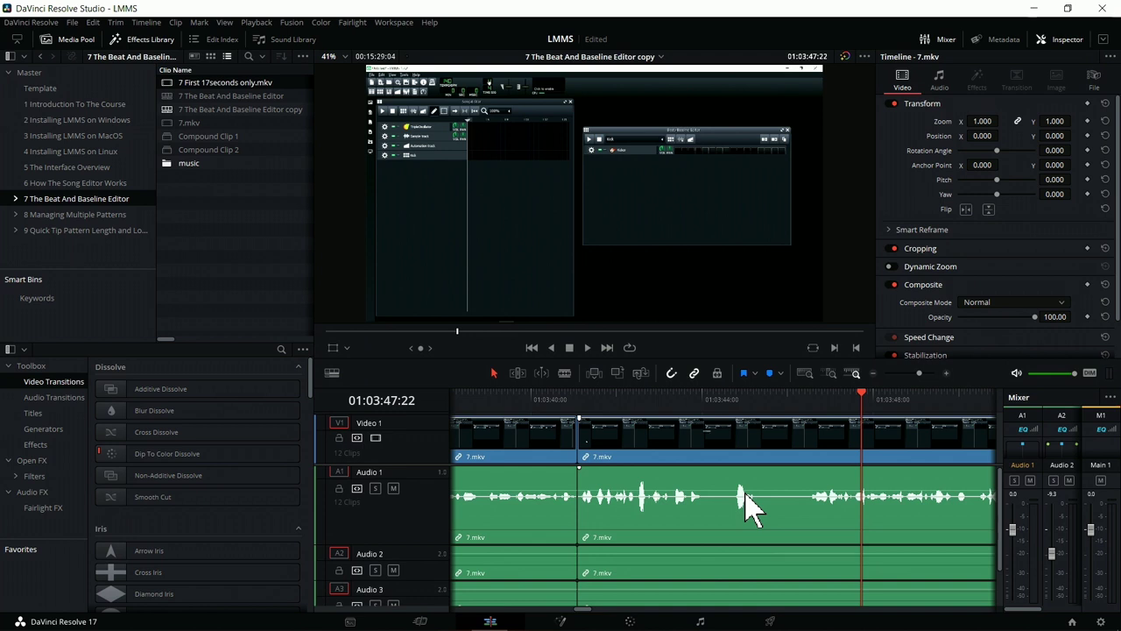
click(706, 396)
drag(707, 396, 709, 399)
key(i)
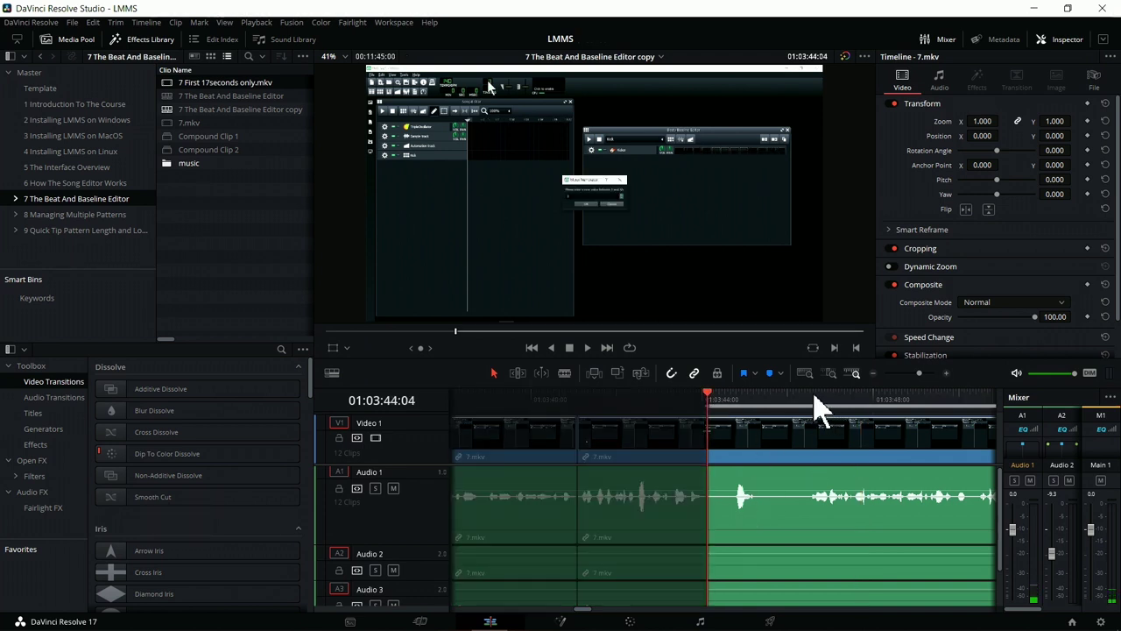
click(809, 396)
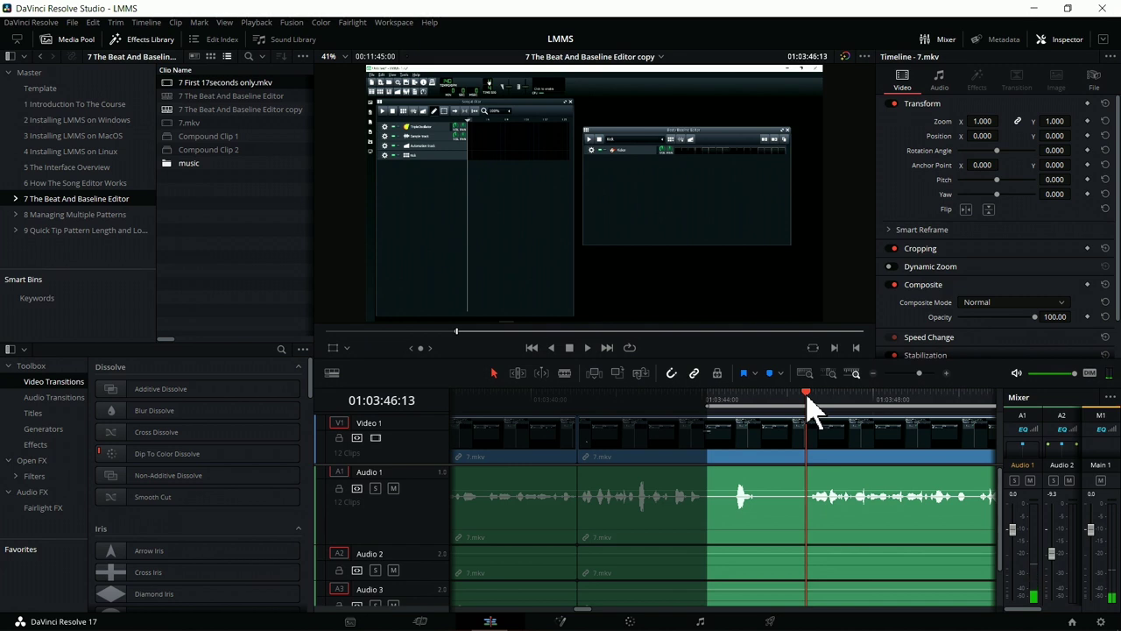
key(o)
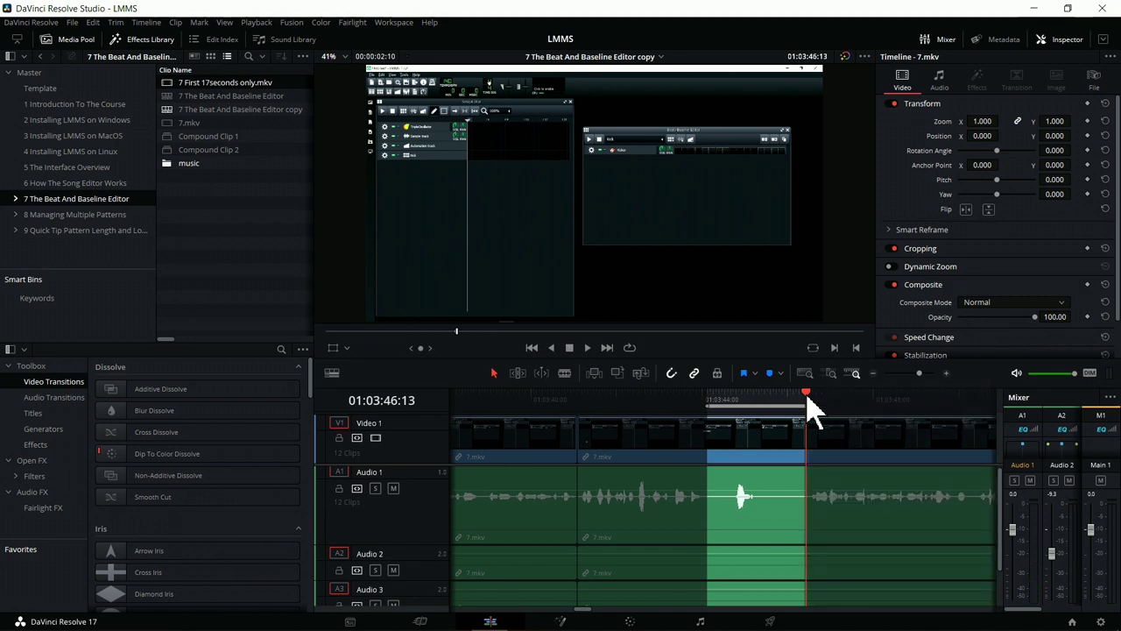
key(BackSpace)
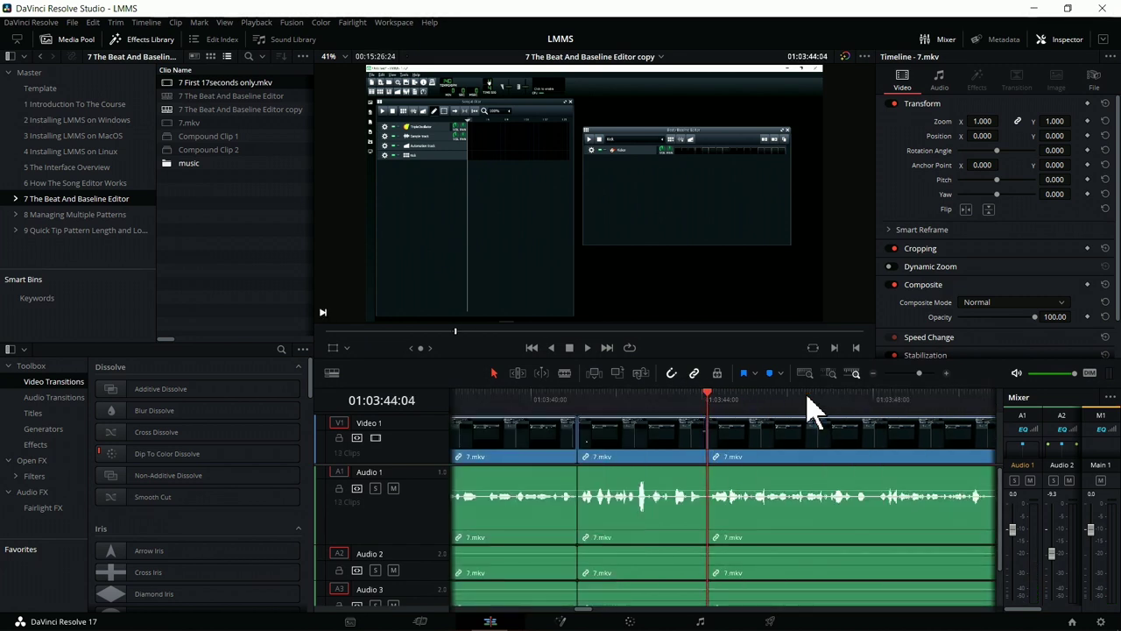
Replay 7.mkv across the cut at 01:03:44:04, stopping at about 01:03:49:16
key(space)
key(space)
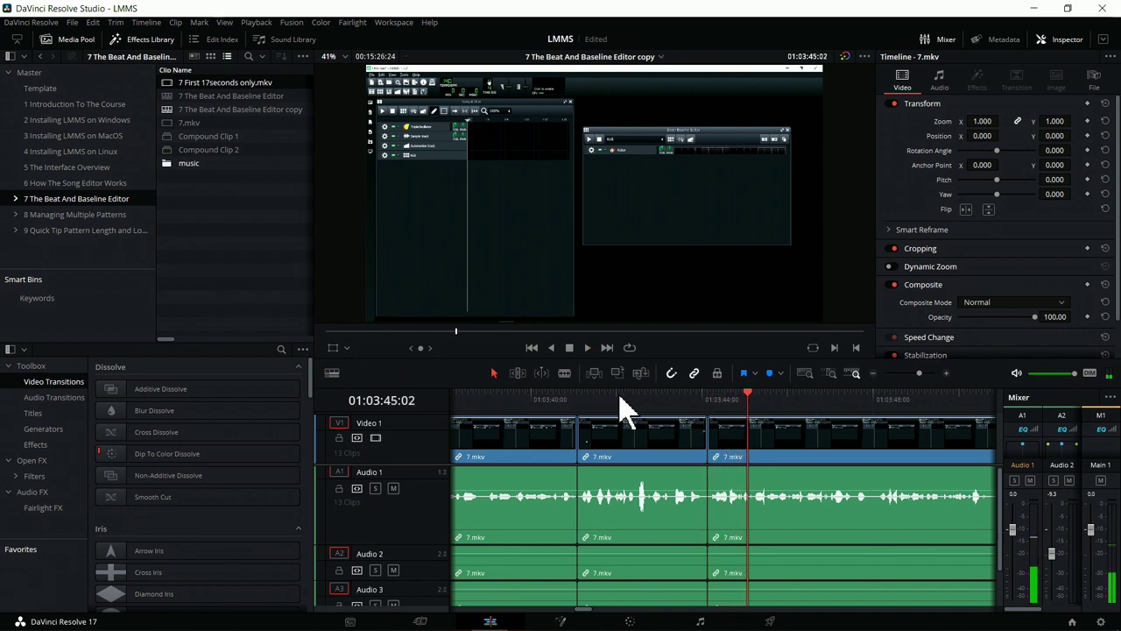
click(621, 396)
key(space)
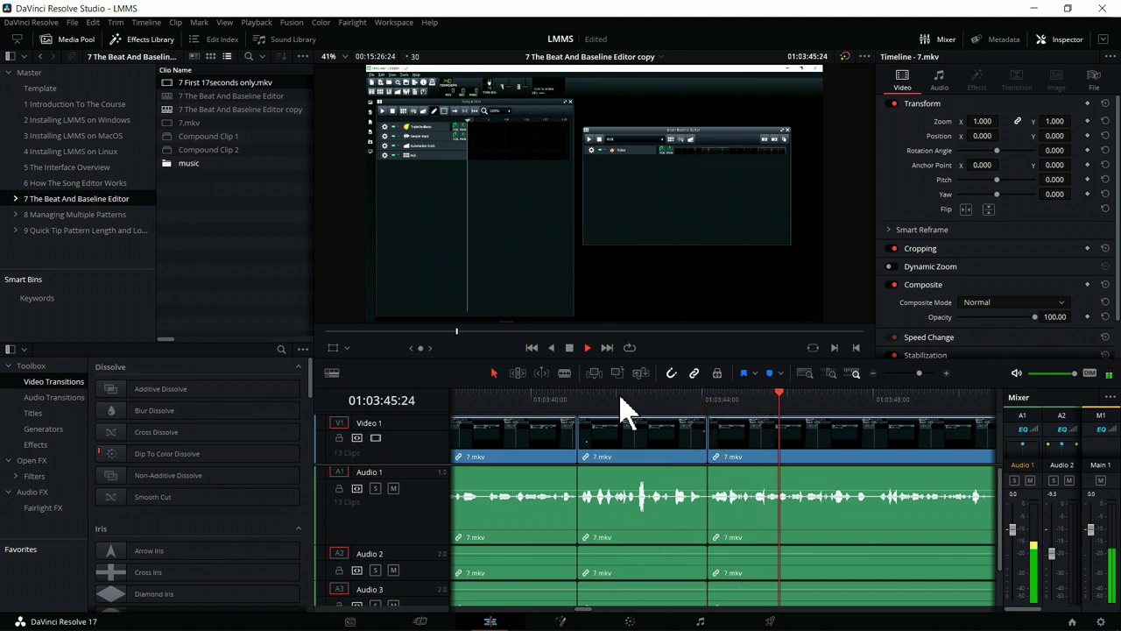
Play 7.mkv at double speed from the cut at 01:03:44:04, skip the following silence, and continue to 01:04:17:04
click(908, 373)
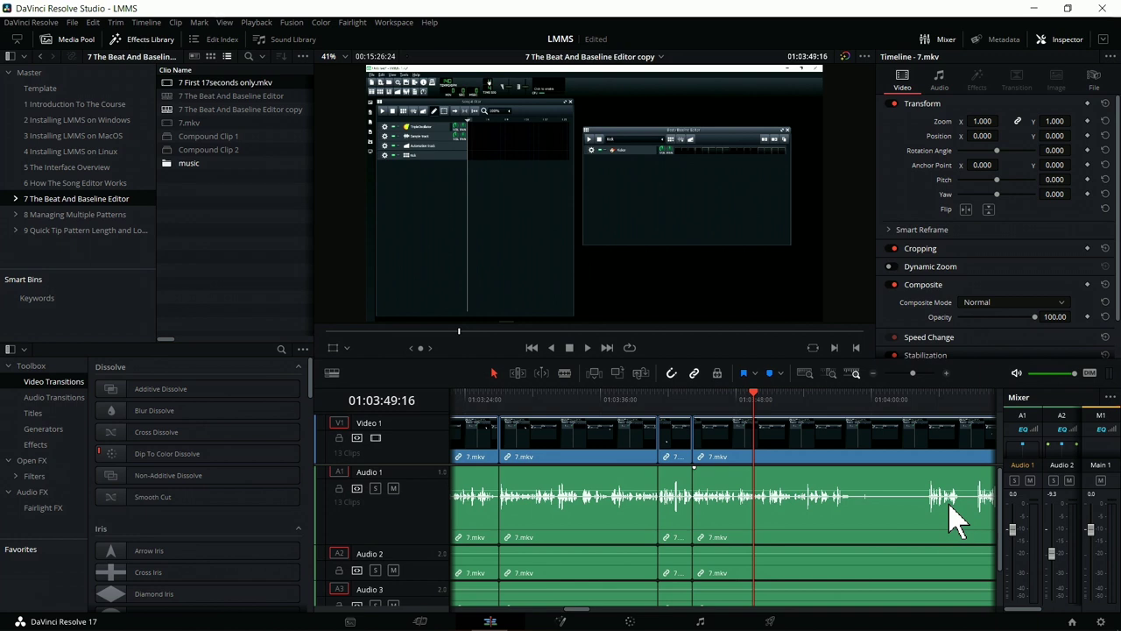
click(692, 406)
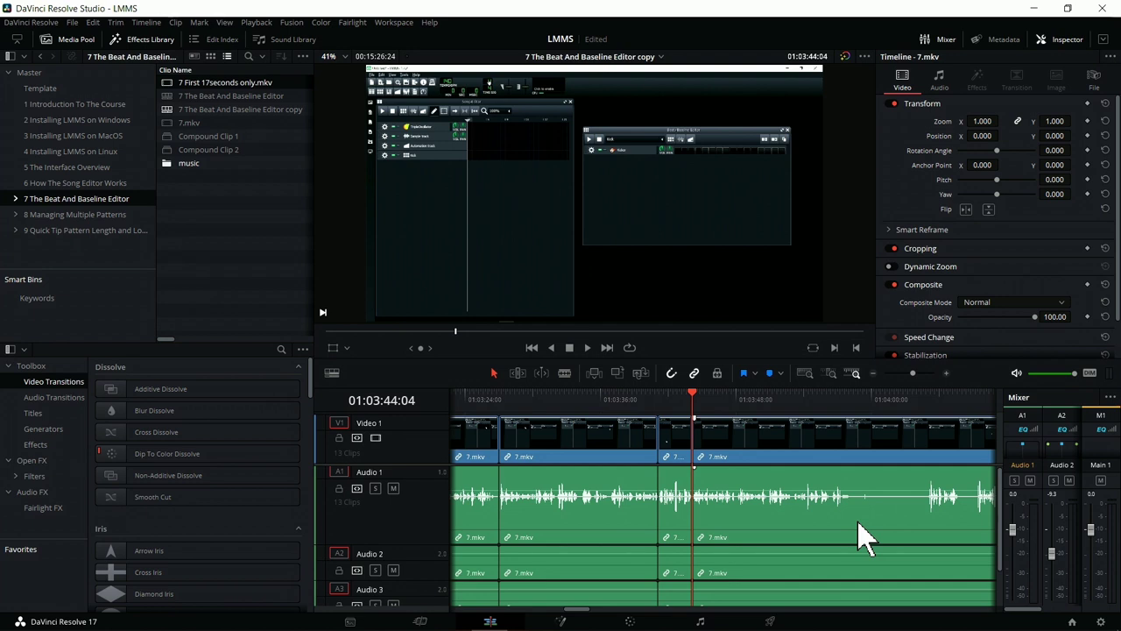
key(l)
key(l)
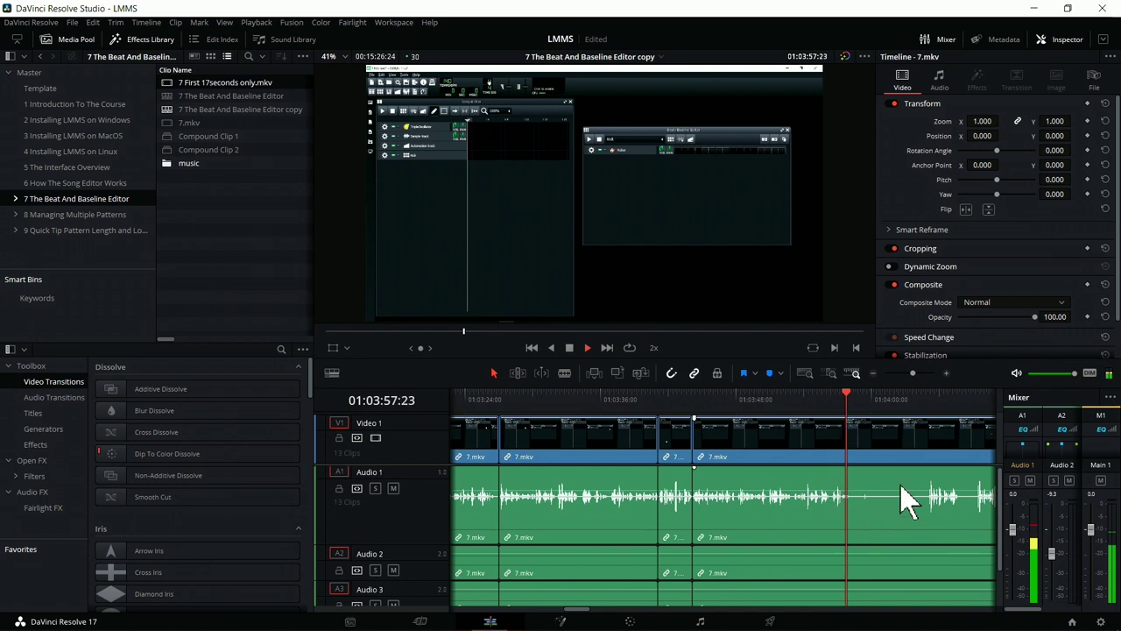
click(929, 404)
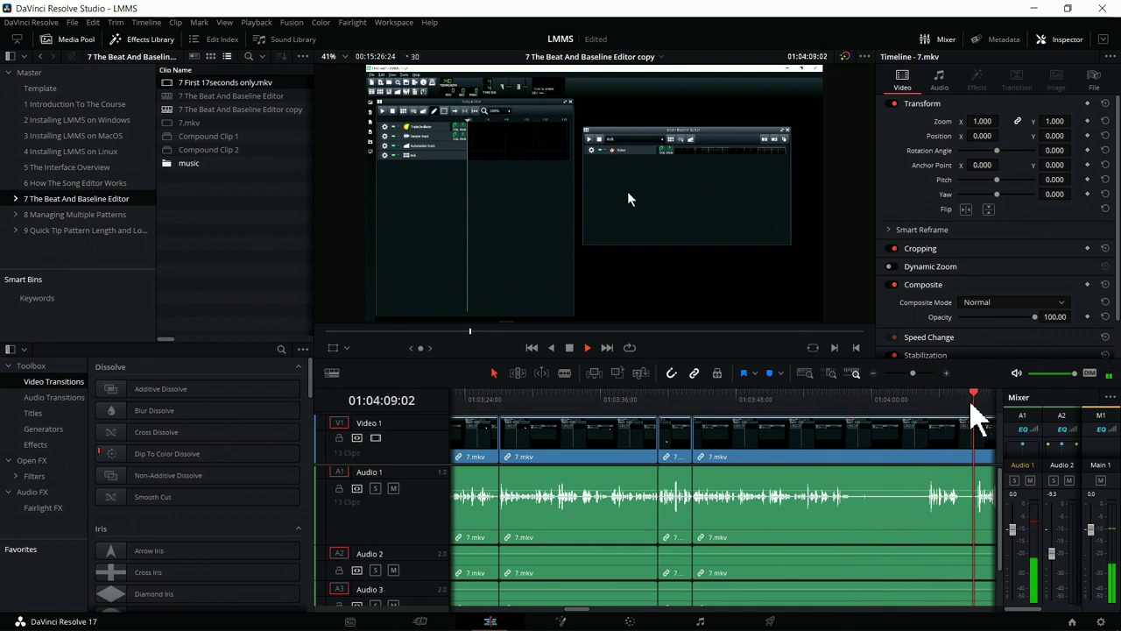
scroll(867, 526, down, 2)
key(space)
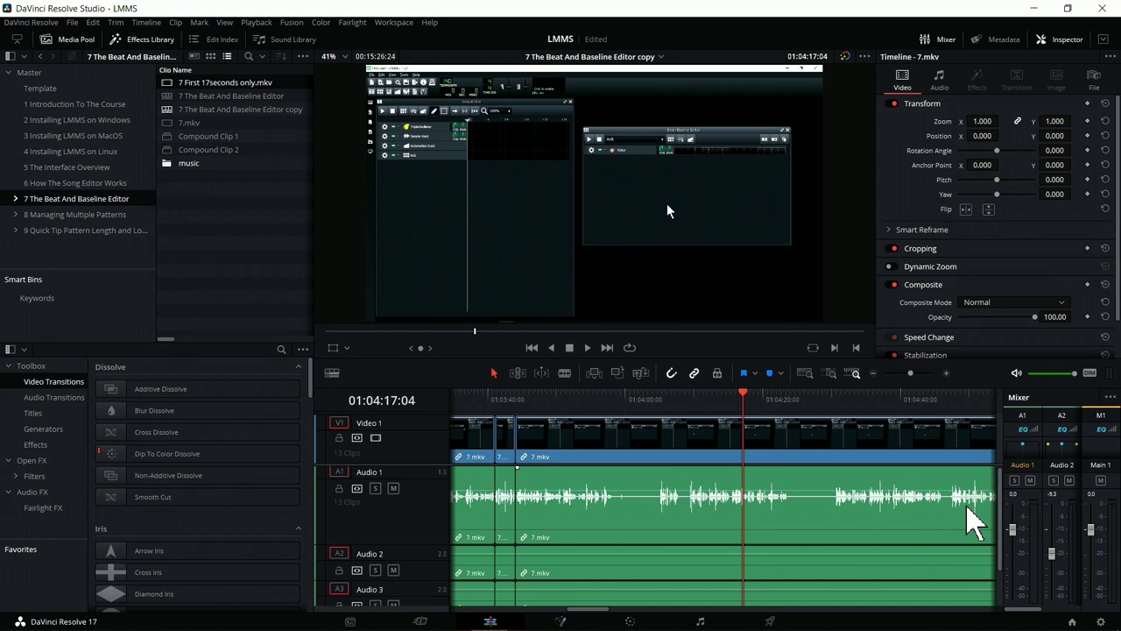
Add a timeline marker at 01:03:44:04 and name it "BAck to here"
scroll(836, 508, down, 3)
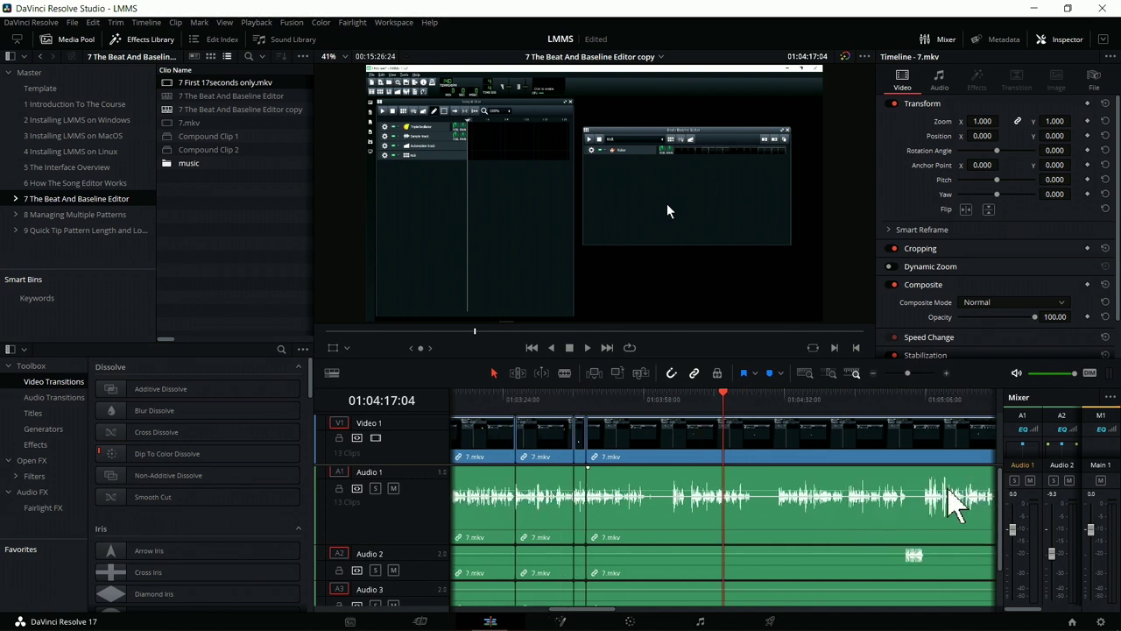
scroll(847, 525, up, 2)
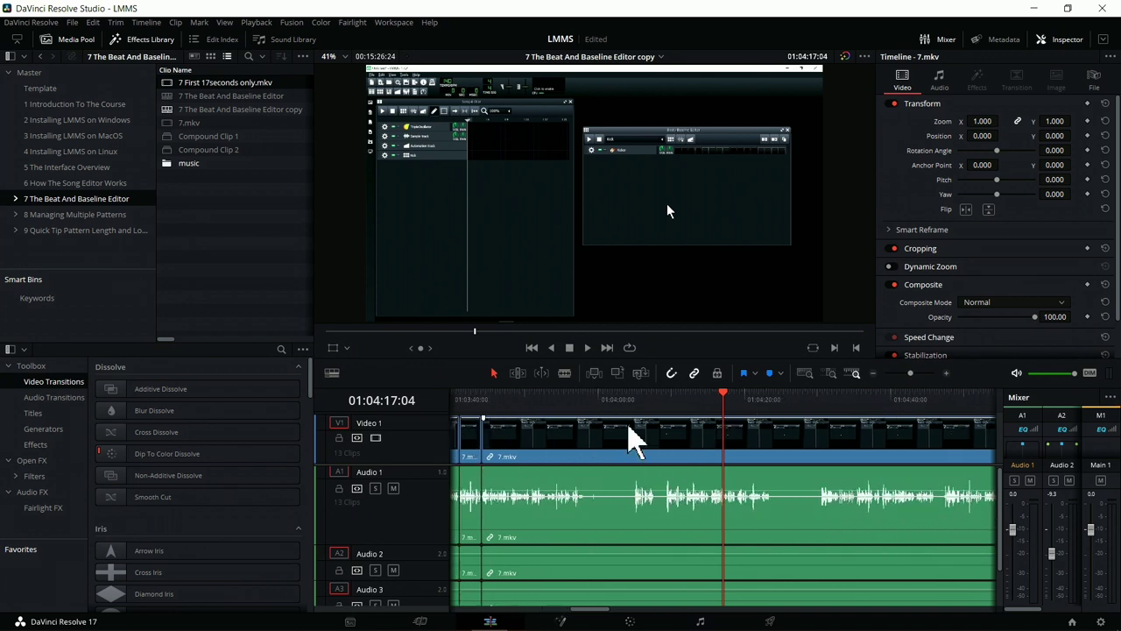
drag(520, 407, 488, 418)
key(m)
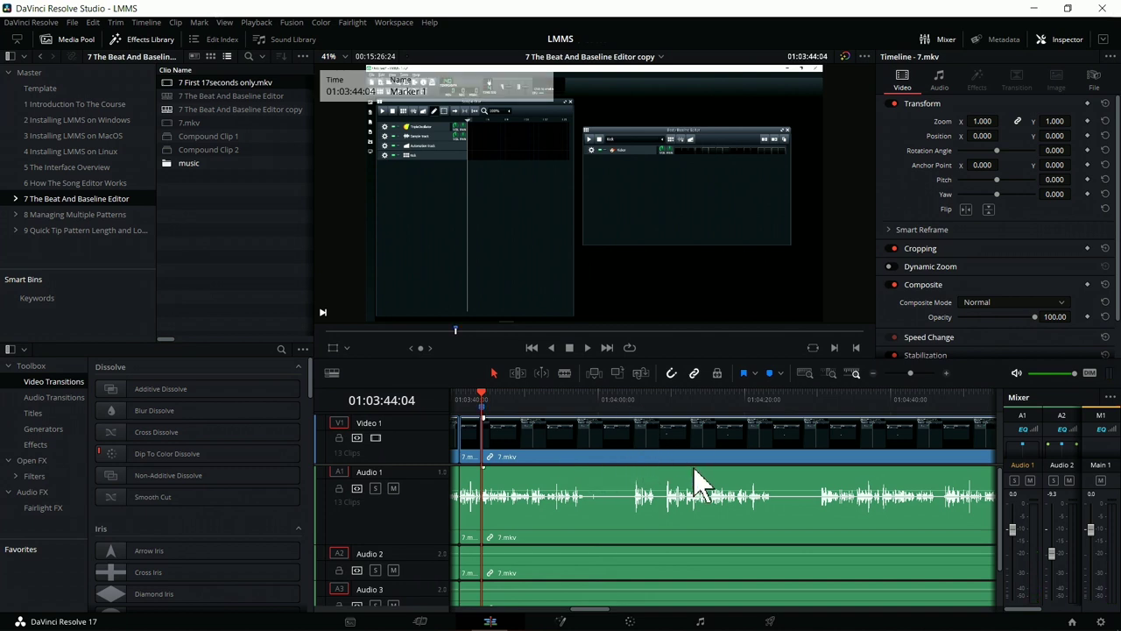
key(m)
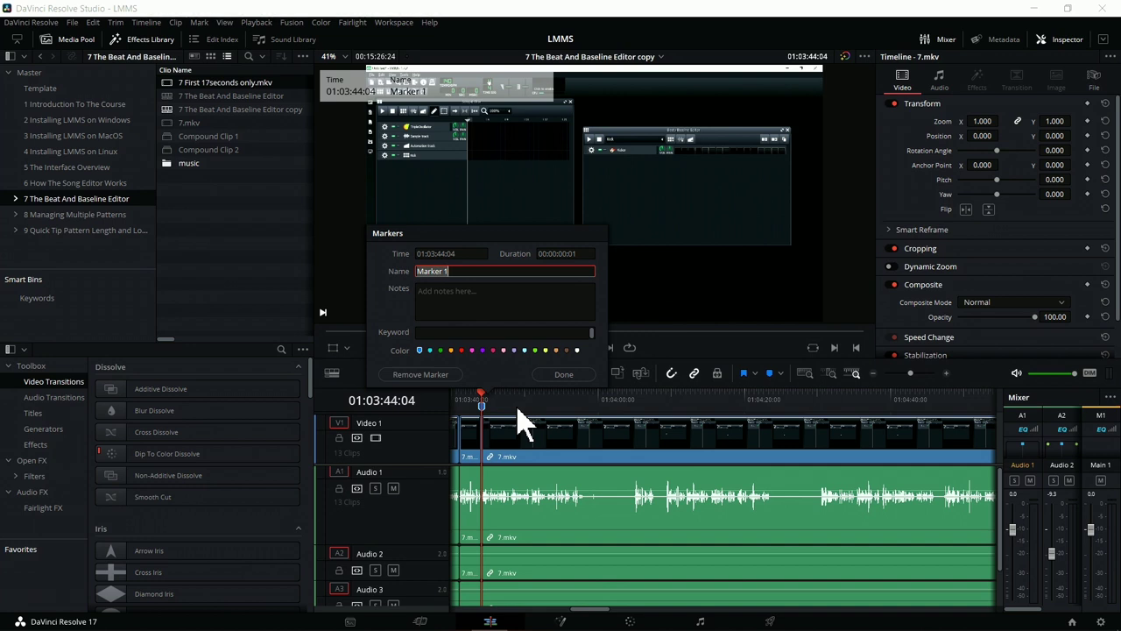
text(BAck to here)
key(Return)
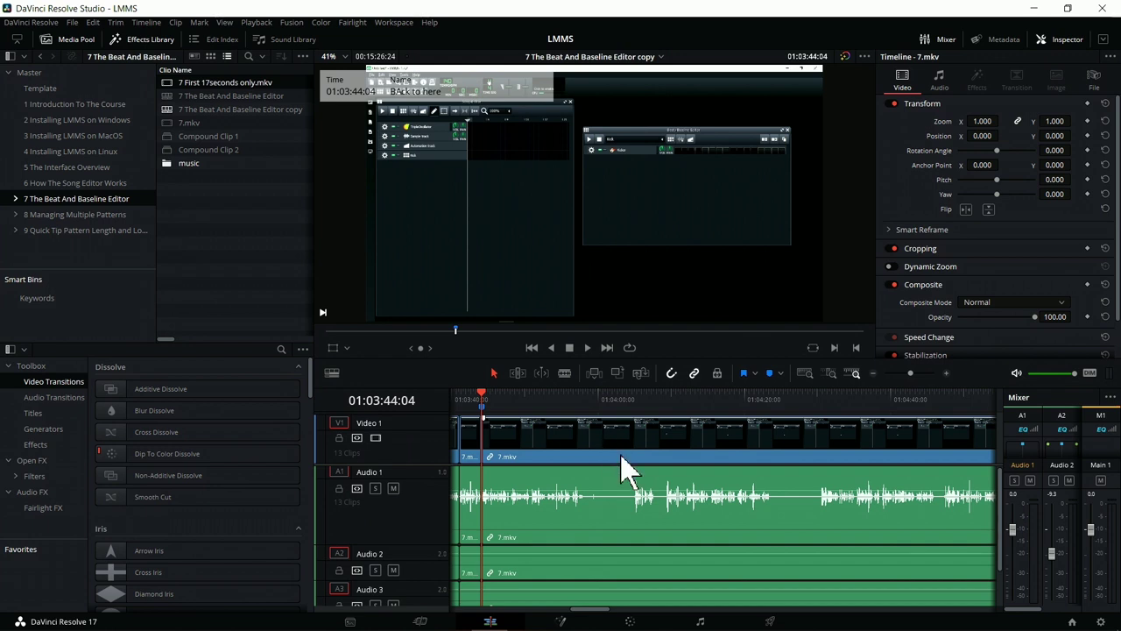
Play the speech in 7.mkv from about 01:04:08 and again from about 01:04:30 at double speed, stopping at 01:04:38:03
click(746, 421)
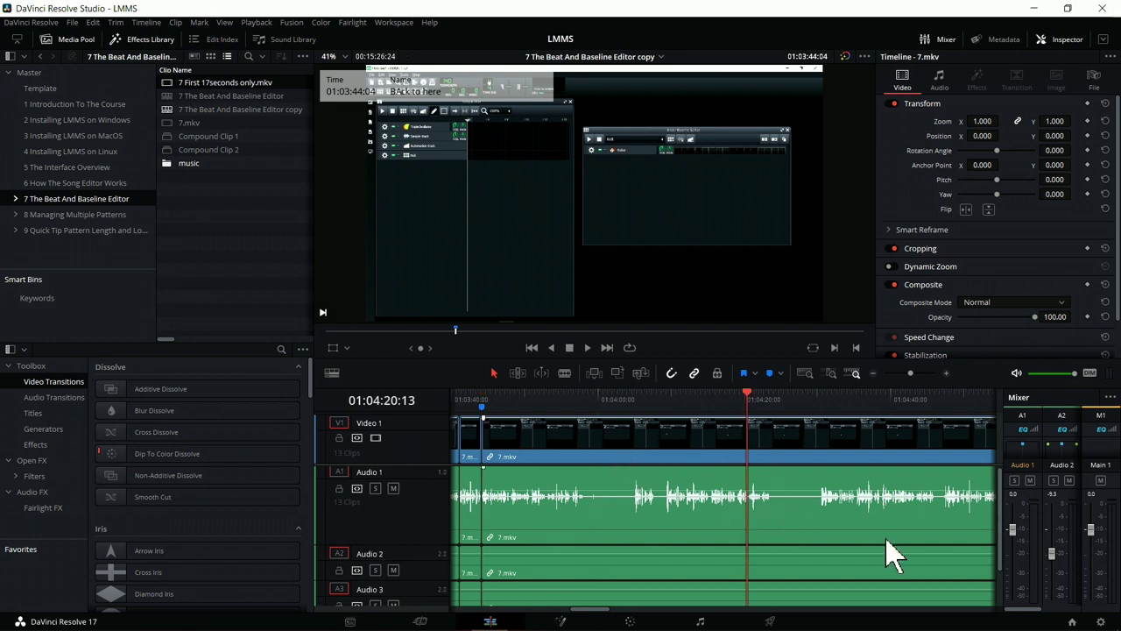
click(655, 404)
key(l)
key(l)
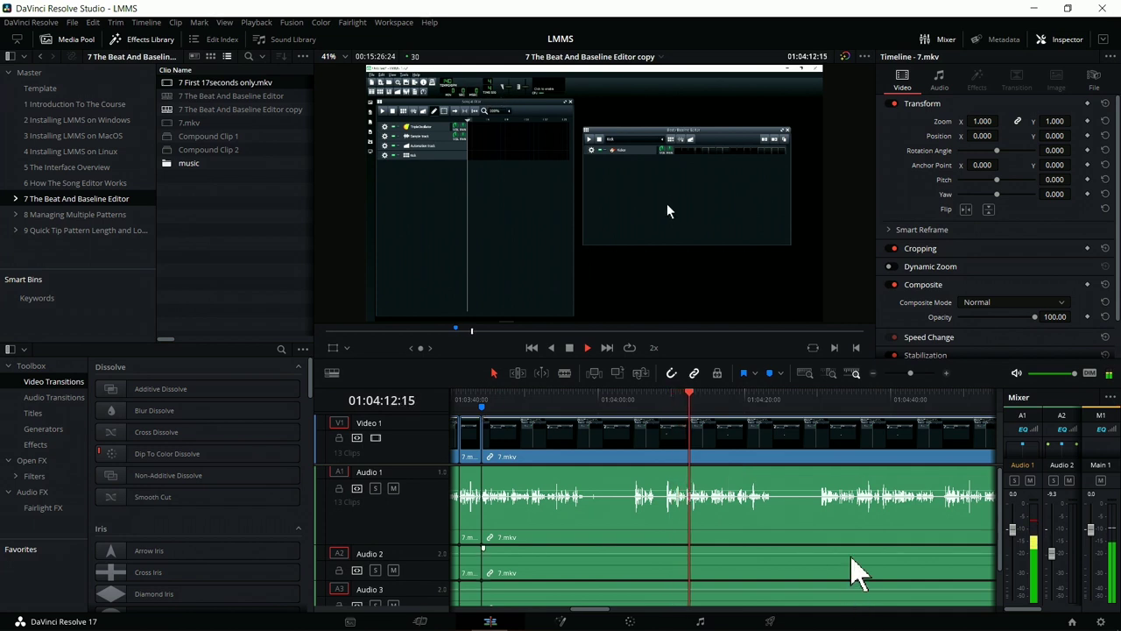
click(817, 401)
key(l)
key(l)
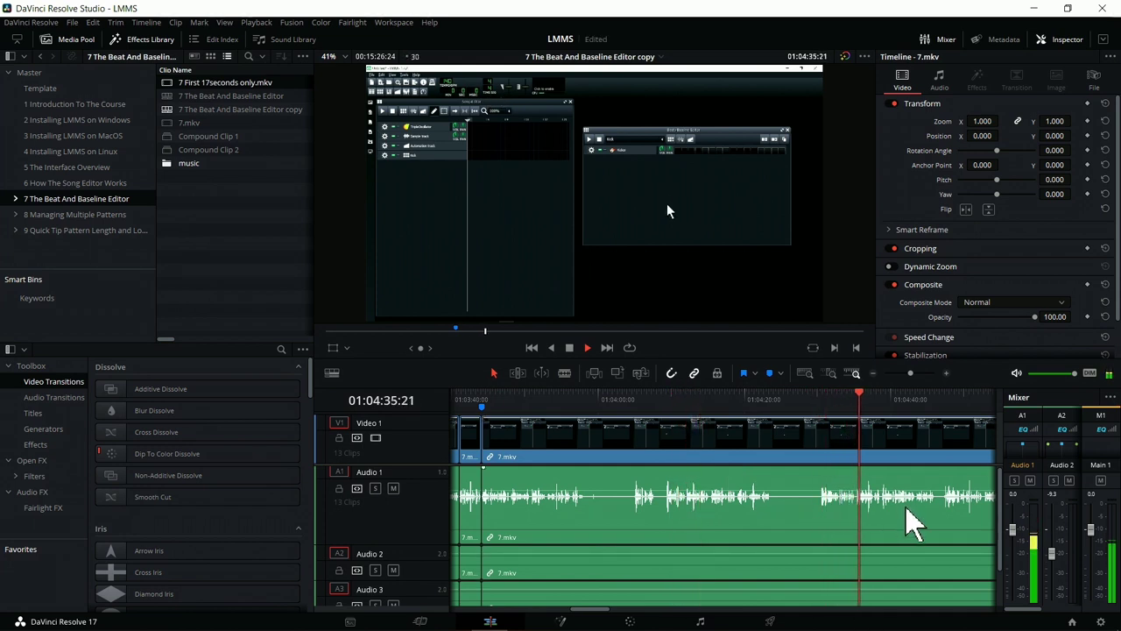
key(k)
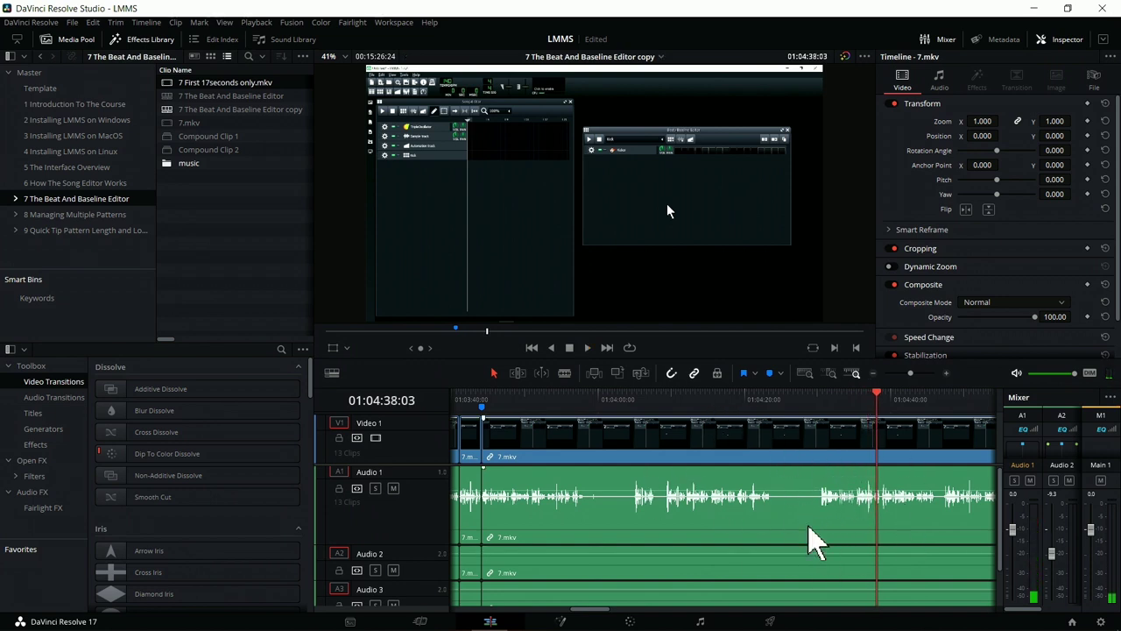
Find where the speech restarts after the pause in 7.mkv and set the out point at 01:04:09:11
click(661, 400)
key(space)
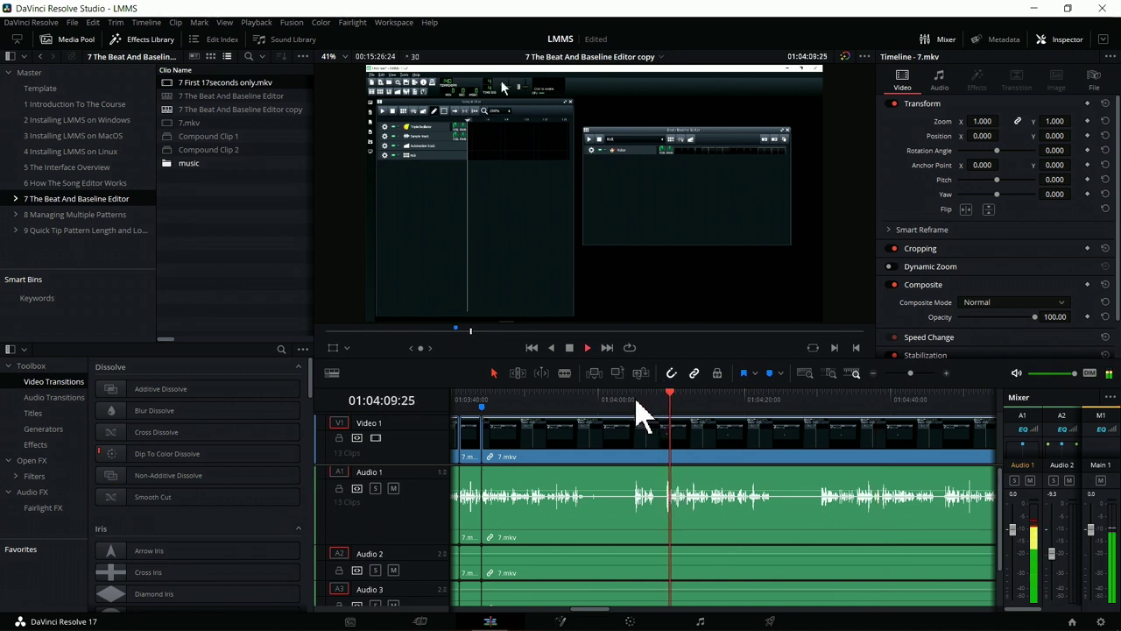
click(636, 400)
click(666, 400)
key(space)
key(ctrl+equal)
key(ctrl+equal)
drag(725, 407, 745, 408)
key(o)
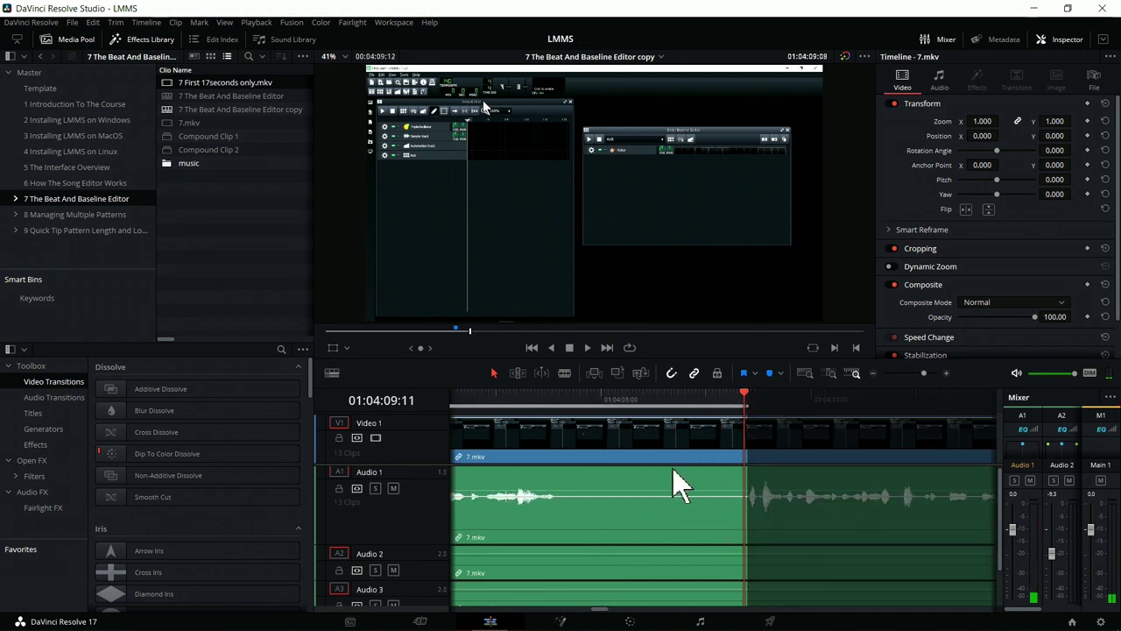
Set the in point at the "BAck to here" marker at 01:03:44:04 and ripple delete the marked range
key(ctrl+minus)
key(ctrl+minus)
key(ctrl+minus)
click(571, 408)
drag(568, 399, 554, 400)
key(ctrl+equal)
key(ctrl+equal)
key(ctrl+equal)
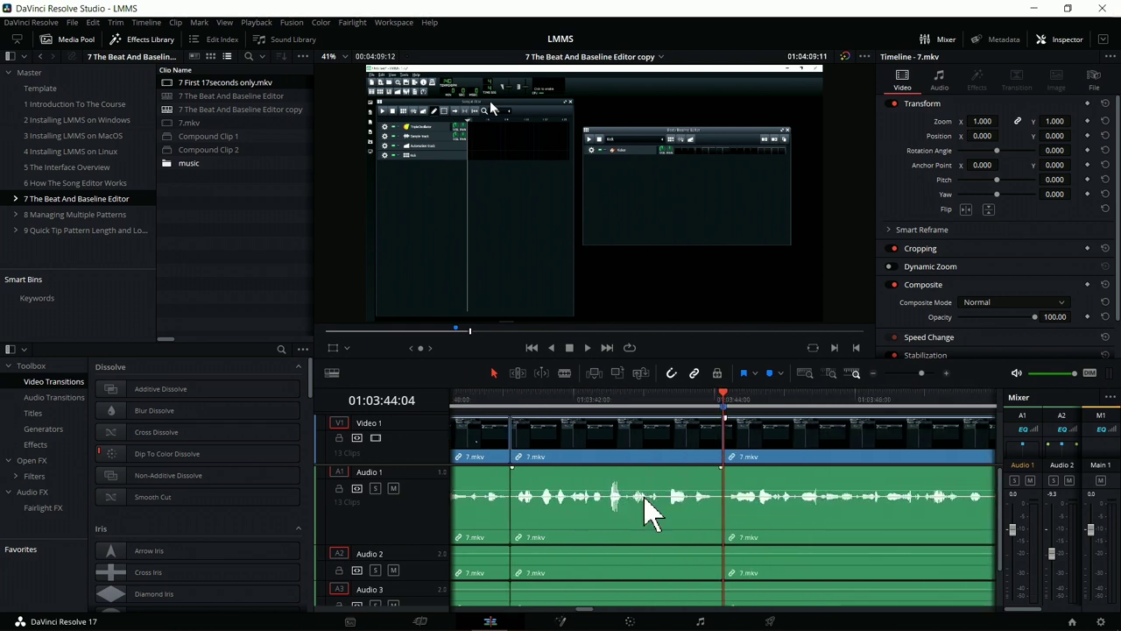
key(ctrl+v)
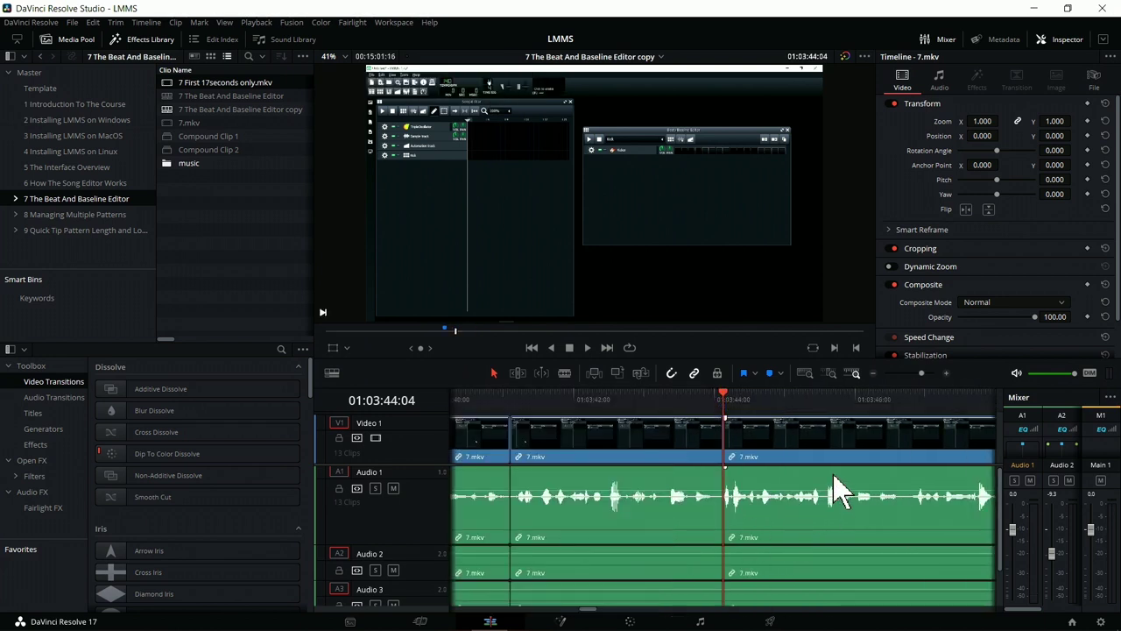
Replay 7.mkv from about 01:03:39 across the new cut at 01:03:44:04 to check the join
key(ctrl+minus)
key(ctrl+minus)
key(ctrl+minus)
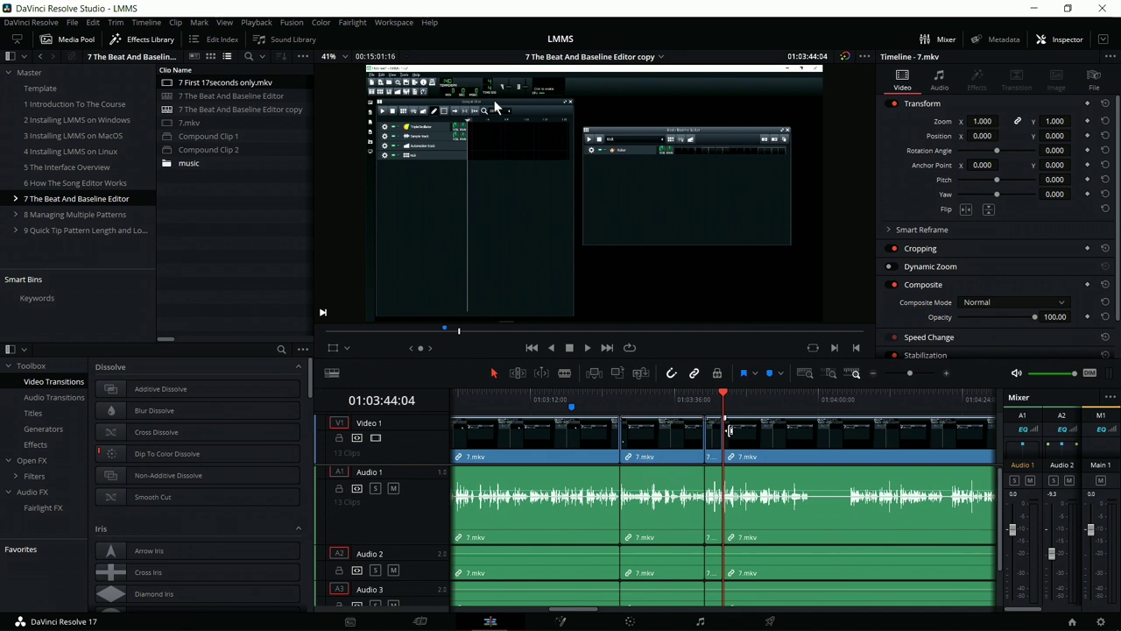
click(693, 405)
key(l)
key(l)
key(k)
key(l)
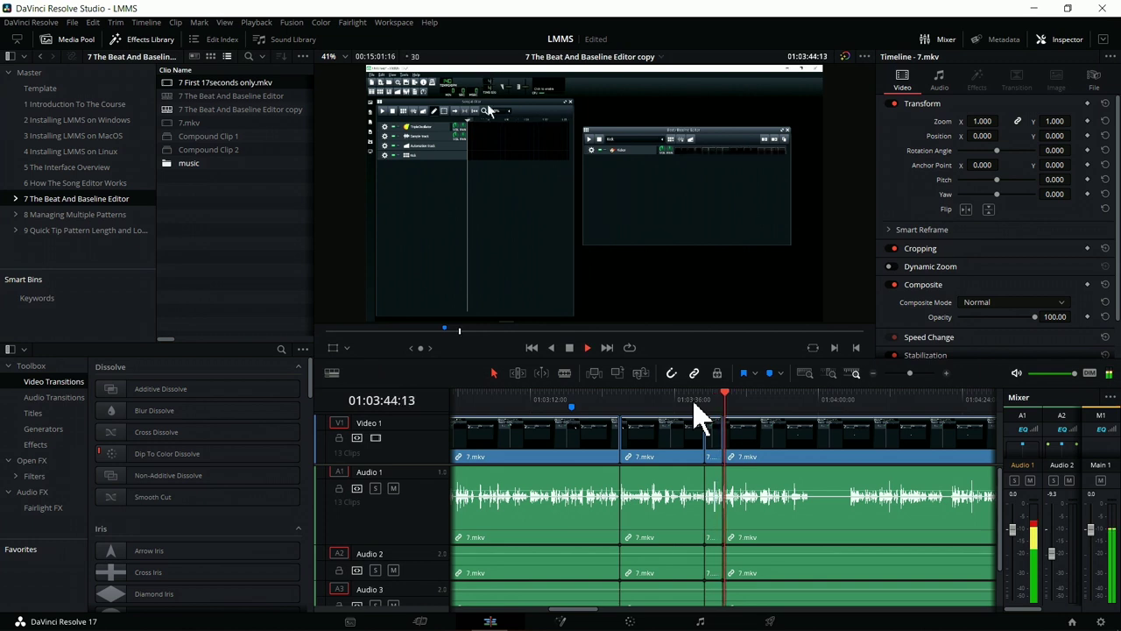
Undo the last ripple delete in 7.mkv, move the out point to 01:04:08:29 and ripple delete the marked range again
scroll(901, 534, up, 2)
key(k)
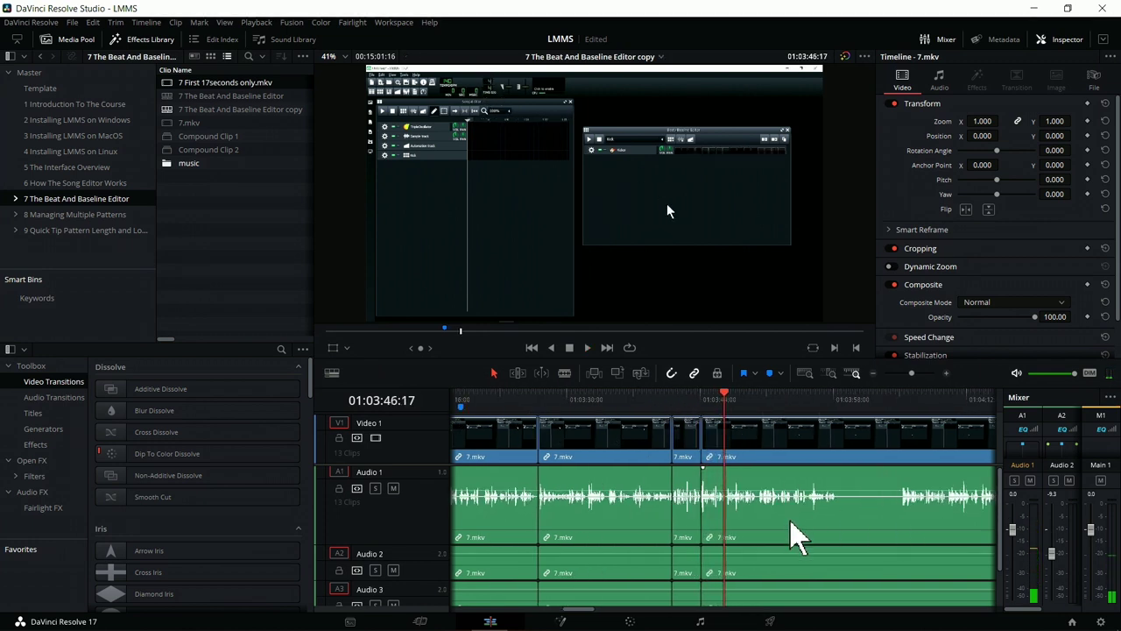
key(x)
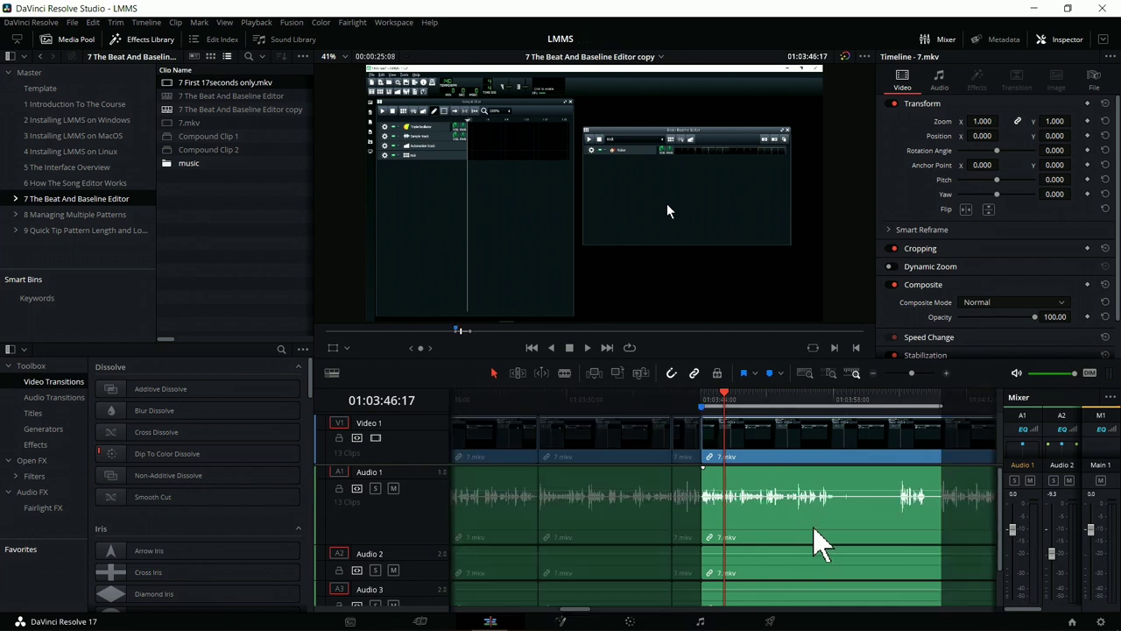
key(shift+o)
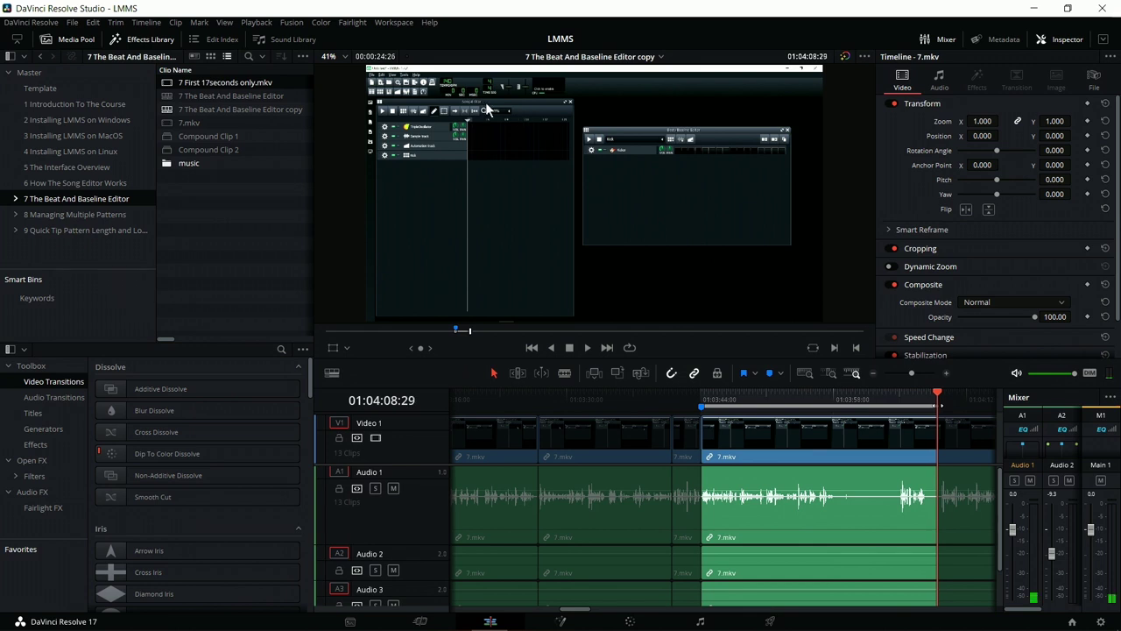
key(shift+i)
key(alt+x)
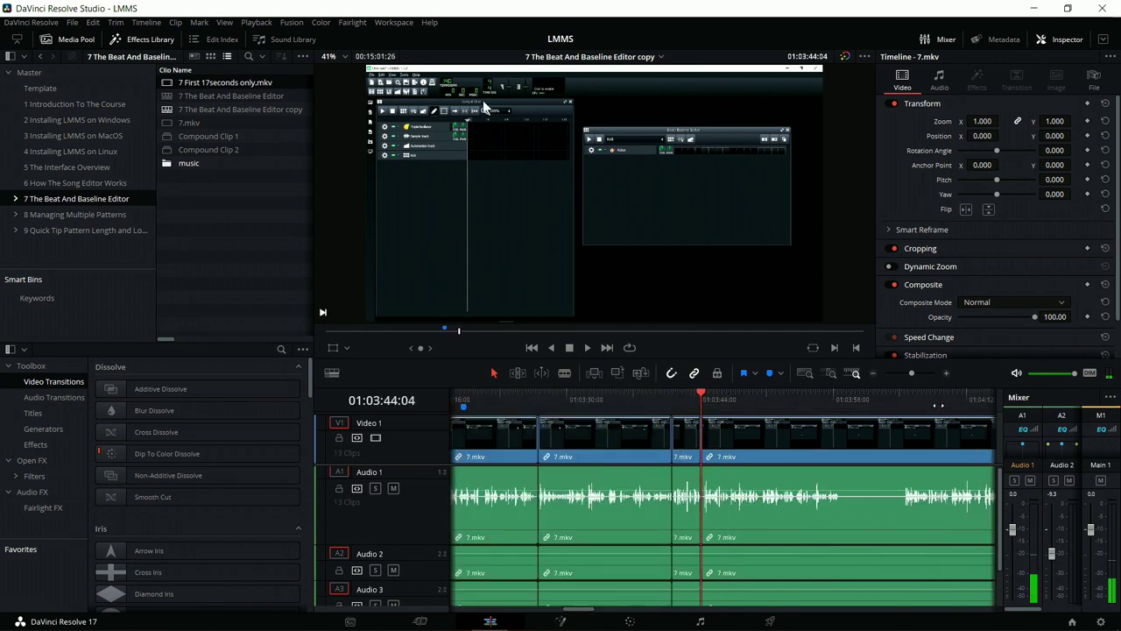
Replay 7.mkv from 01:03:41:03 across the redone cut, continuing at double speed towards the silence near 01:03:59
drag(701, 400, 671, 403)
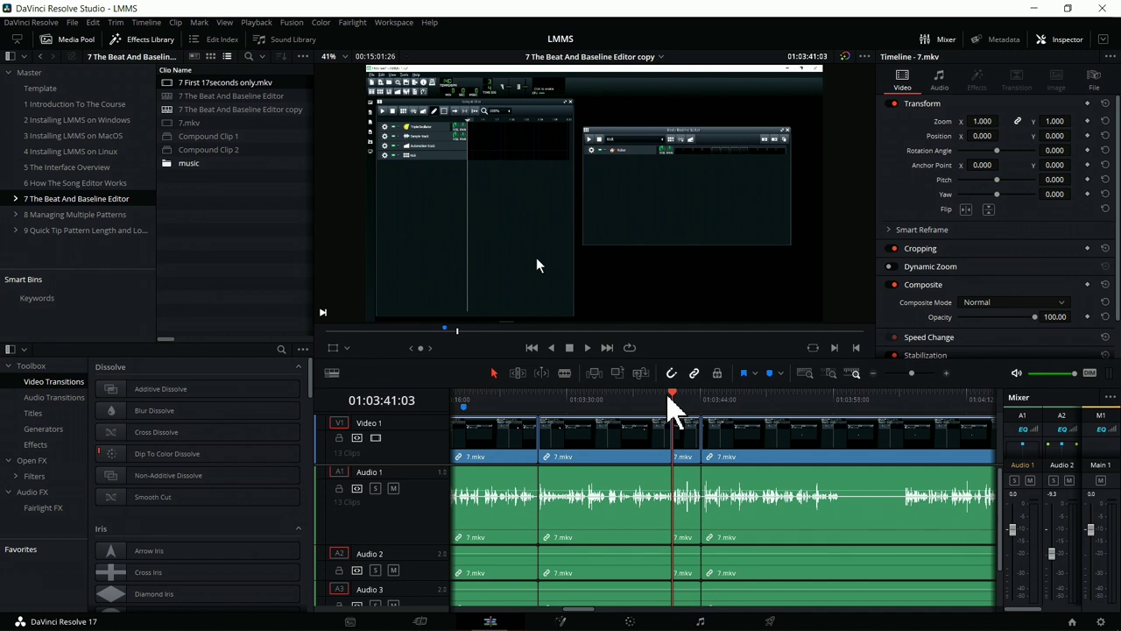
key(space)
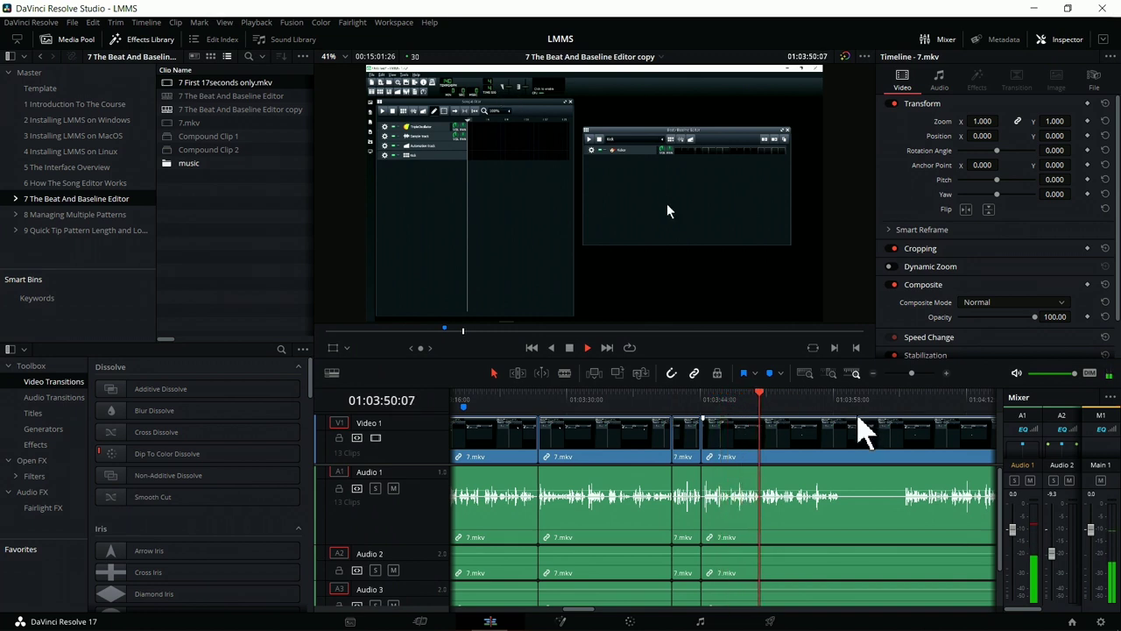
key(l)
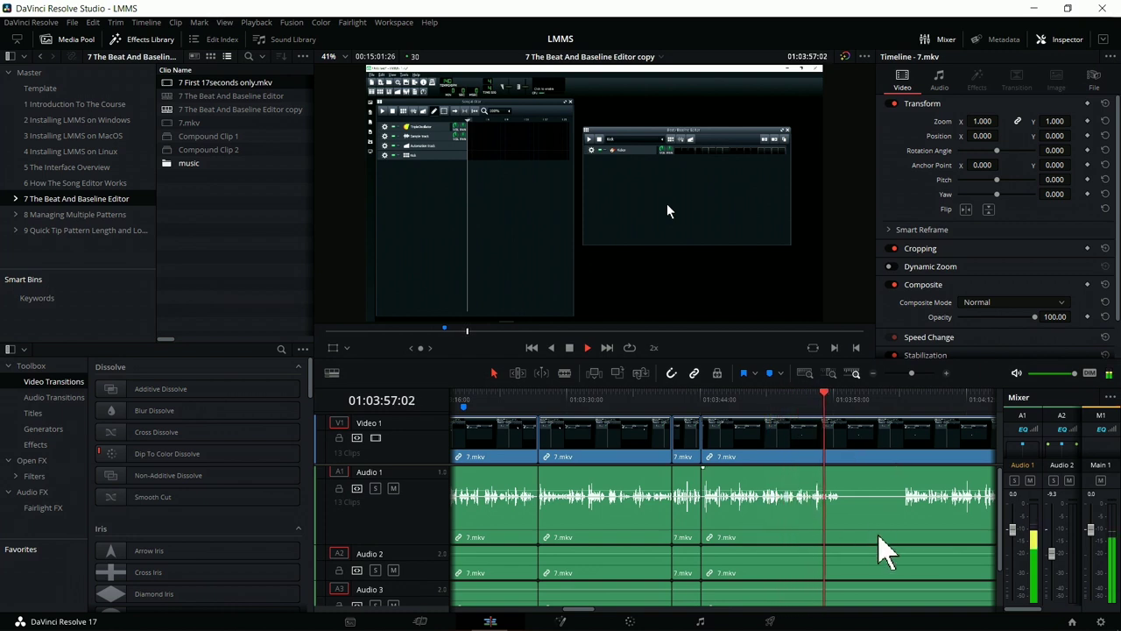
Mark the silence in 7.mkv from about 01:03:59 to 01:04:05:11 and ripple delete it
key(k)
key(i)
click(904, 401)
key(o)
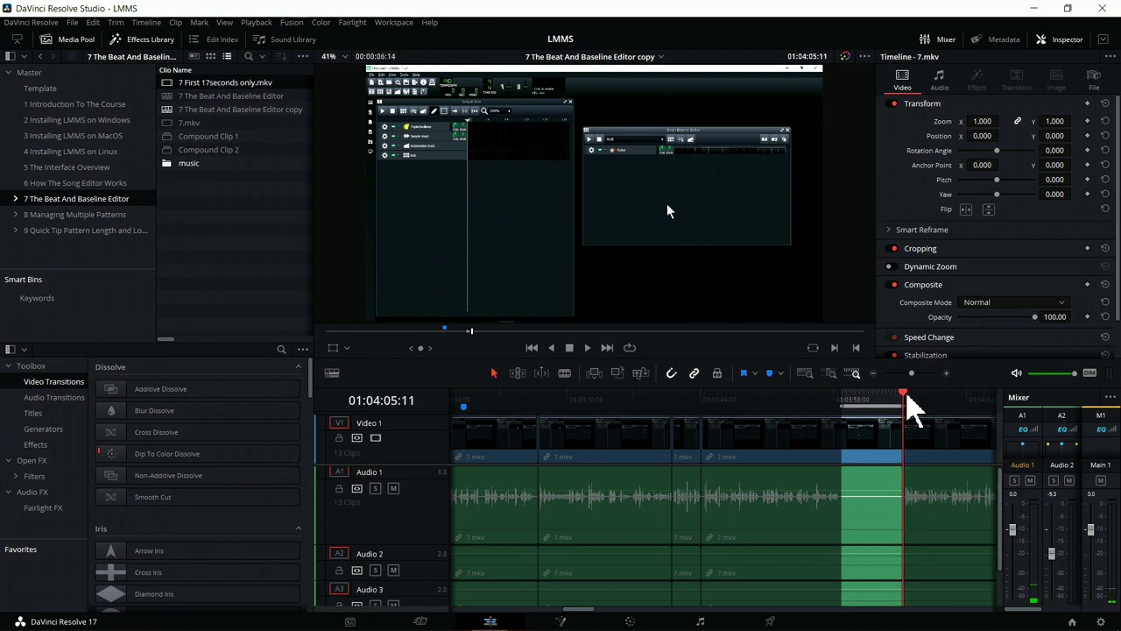
key(BackSpace)
Play the speech after the new cut, then replay from about 01:03:43 across the join, up to about 01:04:19
key(l)
click(812, 396)
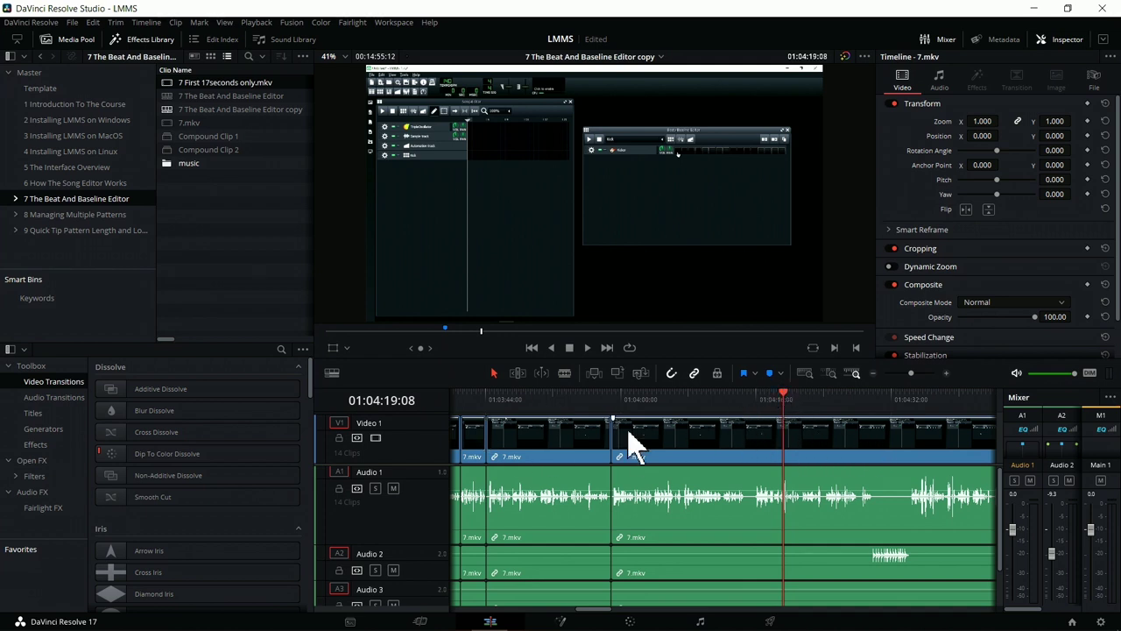
click(475, 400)
key(space)
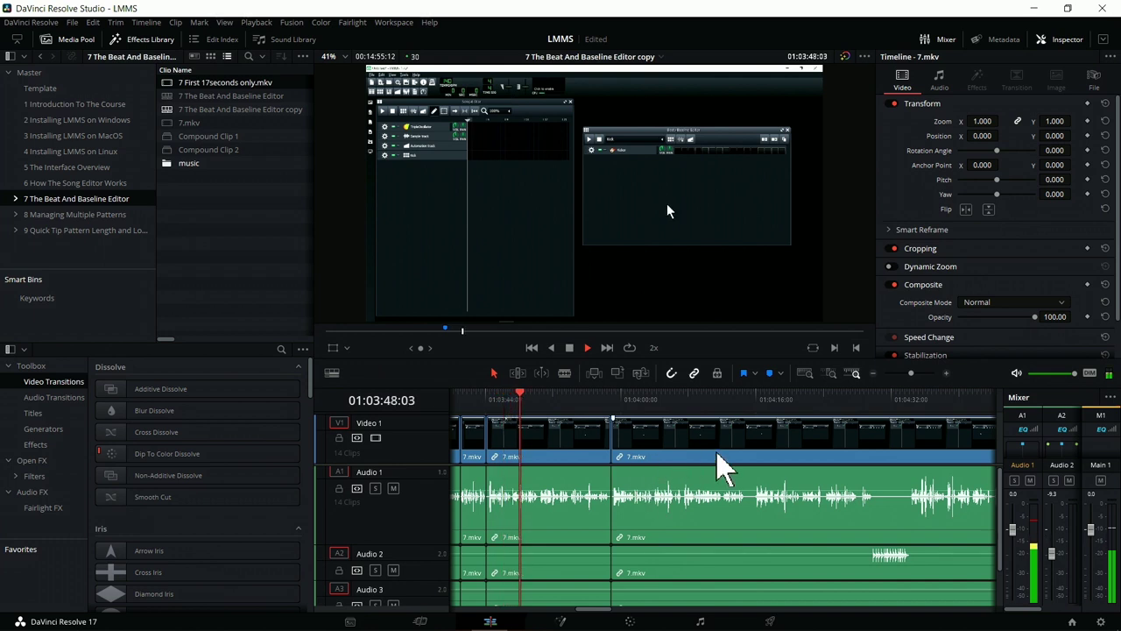
click(613, 410)
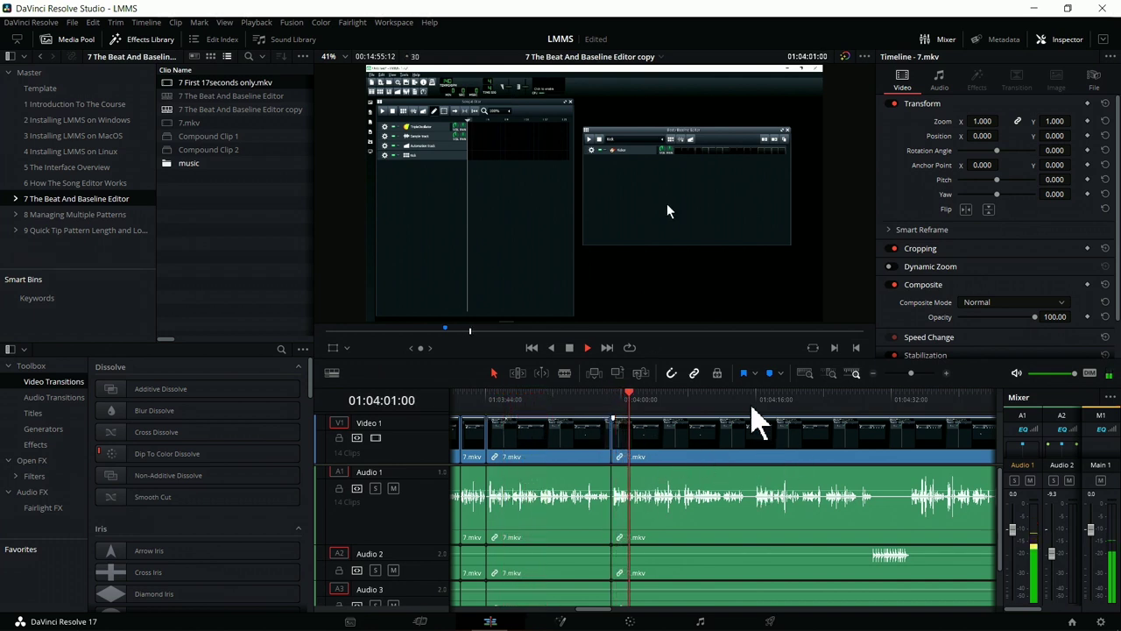
click(752, 410)
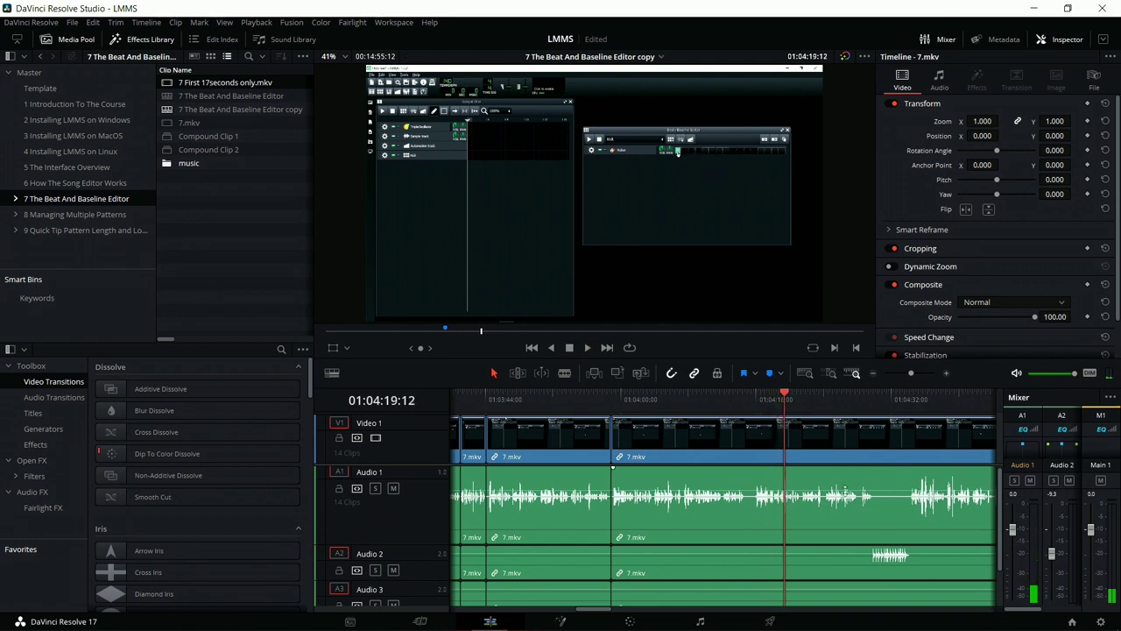
Compare the start and end of the passage between 01:03:44 and 01:04:15:24 in 7.mkv, returning to 01:03:46:06
click(759, 396)
click(487, 396)
drag(488, 399, 755, 428)
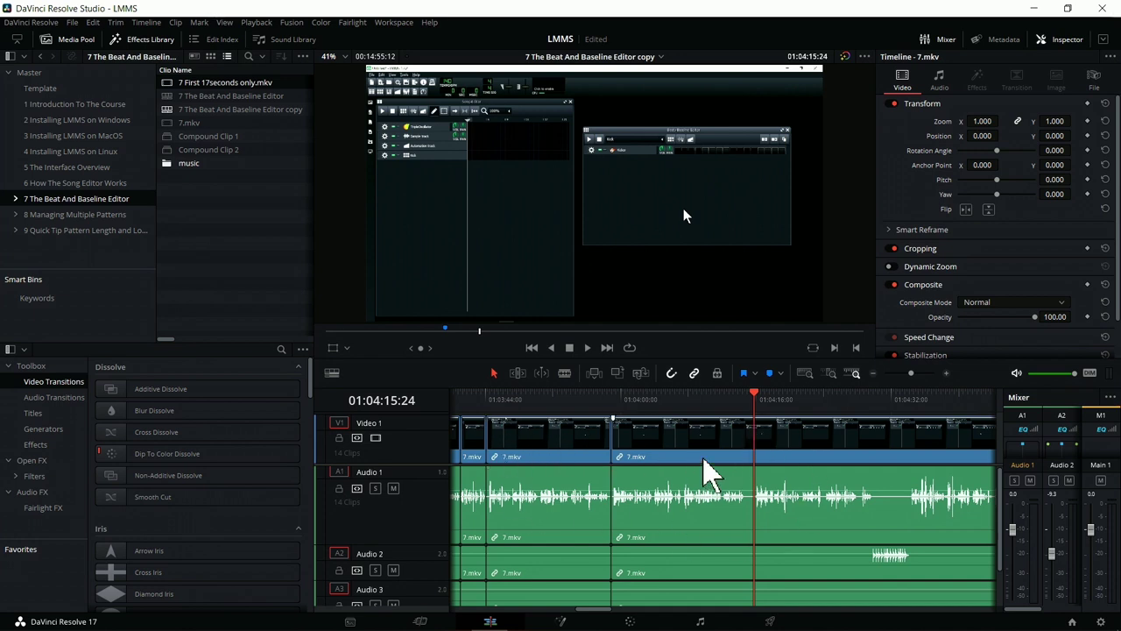
click(503, 398)
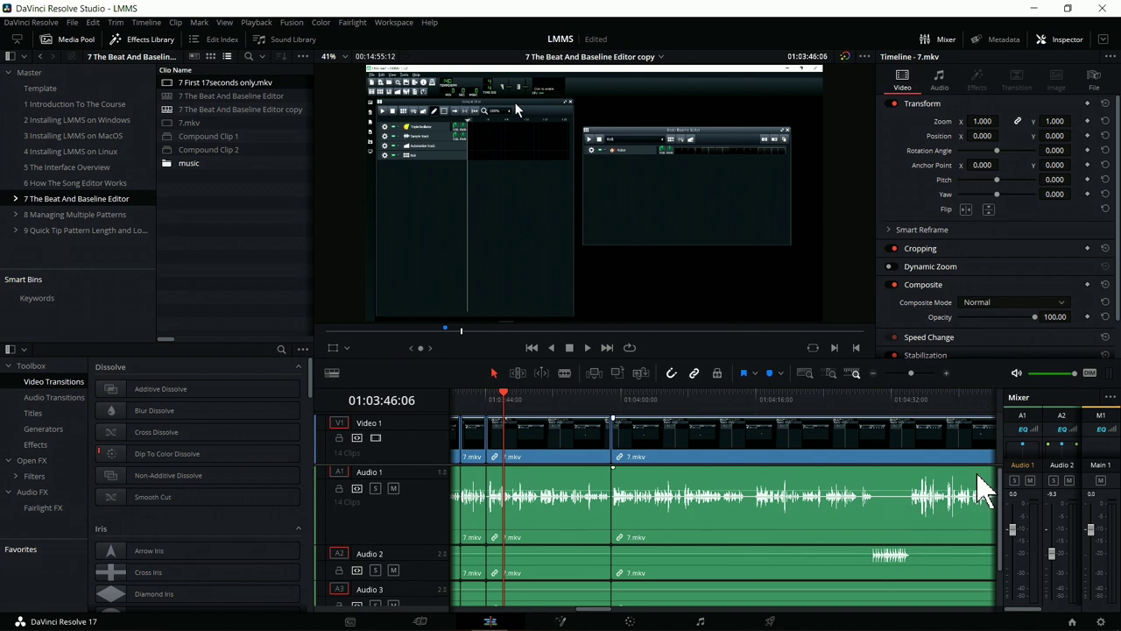
Switch to Asana and start a new task named "LMMS intro explaination"
mouse_move(460, 596)
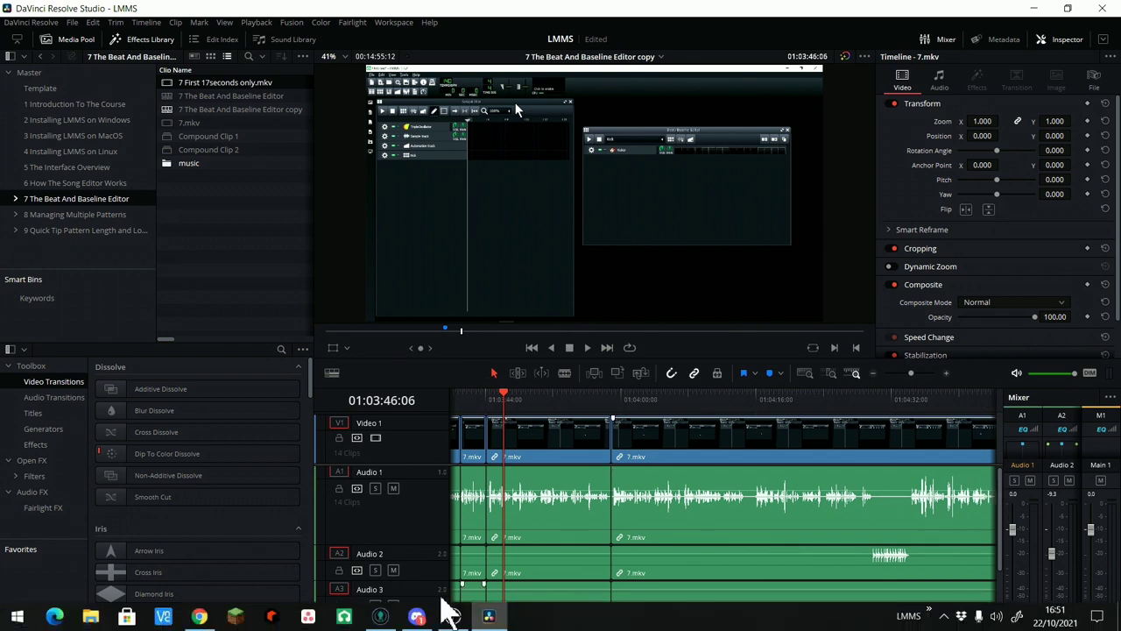
click(308, 617)
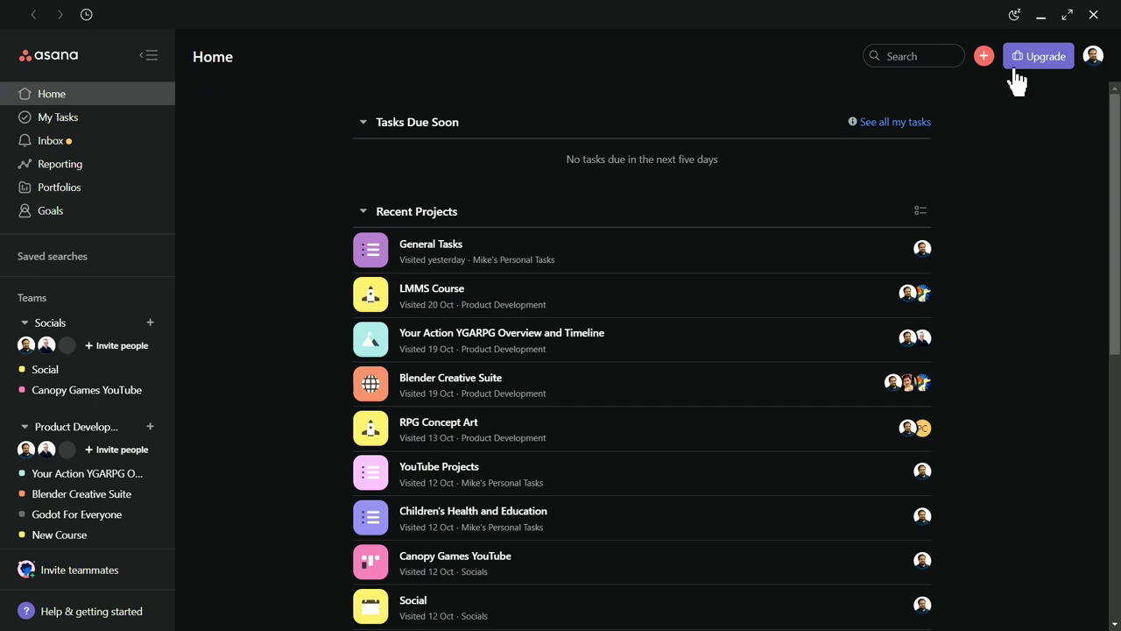
click(984, 56)
click(1016, 96)
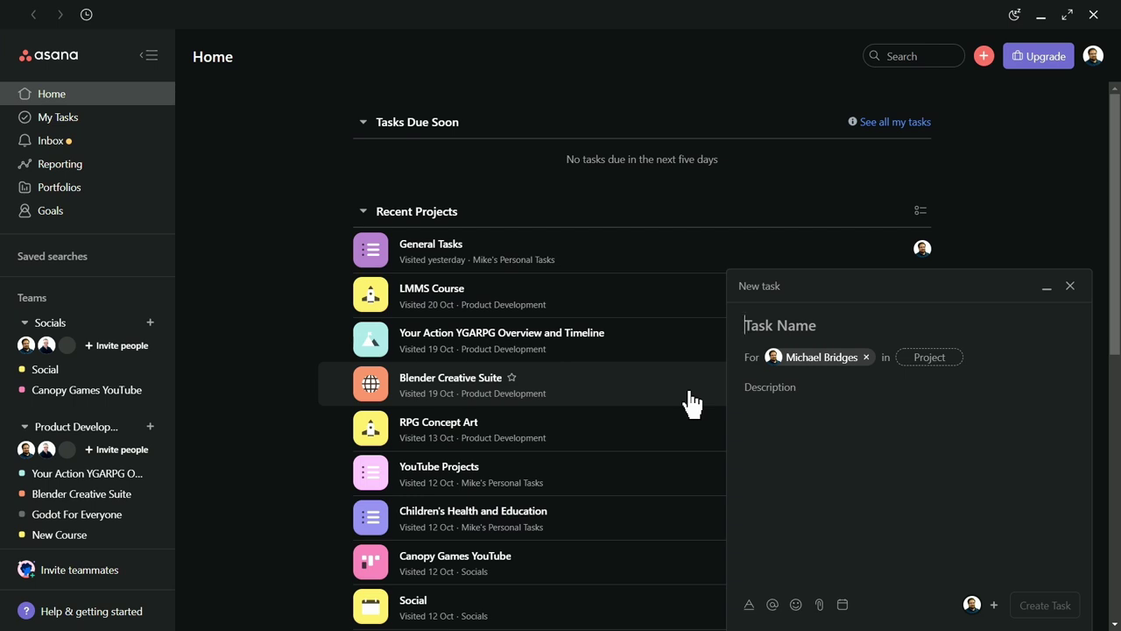
text(LMMS intro explaination)
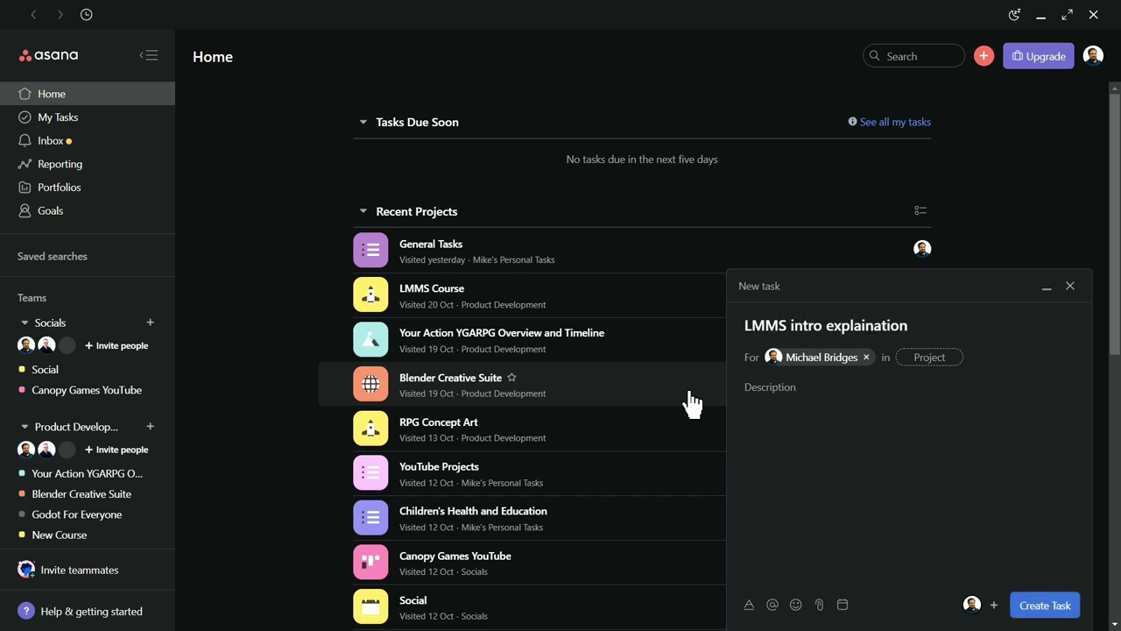
Describe the task as "Removed from lecture 7: Section is all about standard rhythms and not themed. Add to being of course?" and create it
click(788, 415)
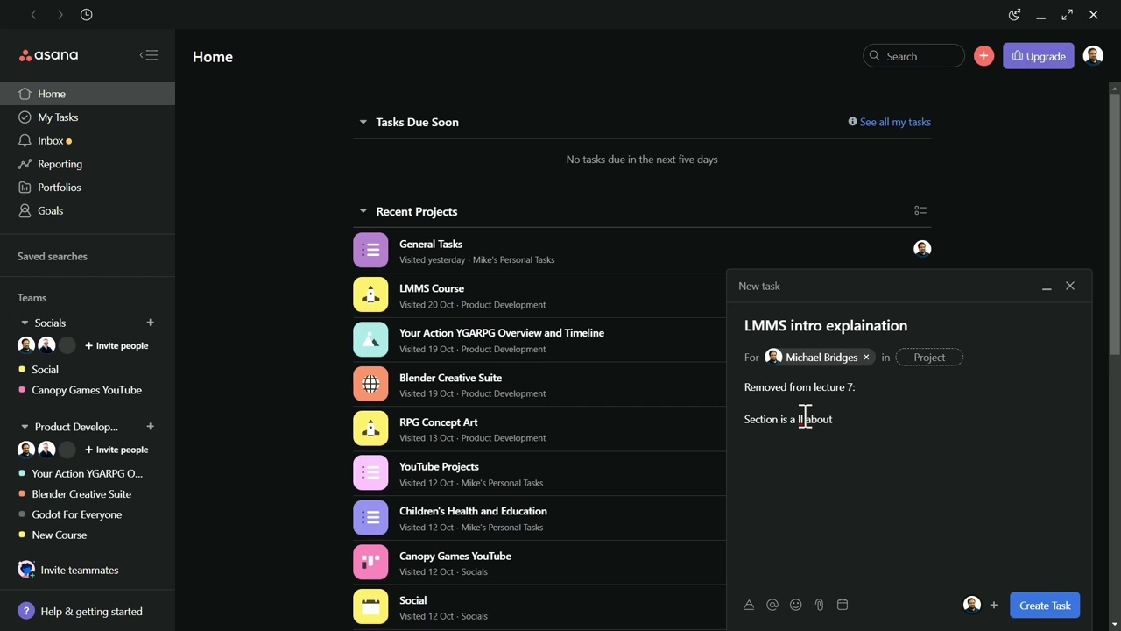
text(andard rhythms and not themed)
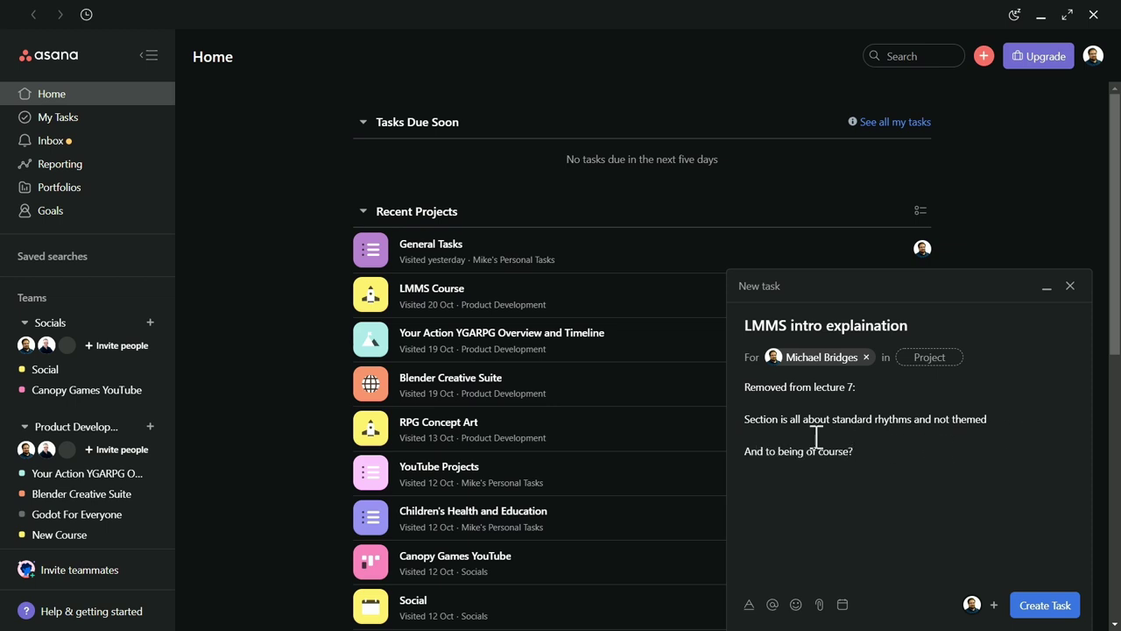
key(BackSpace)
text(d)
click(1051, 606)
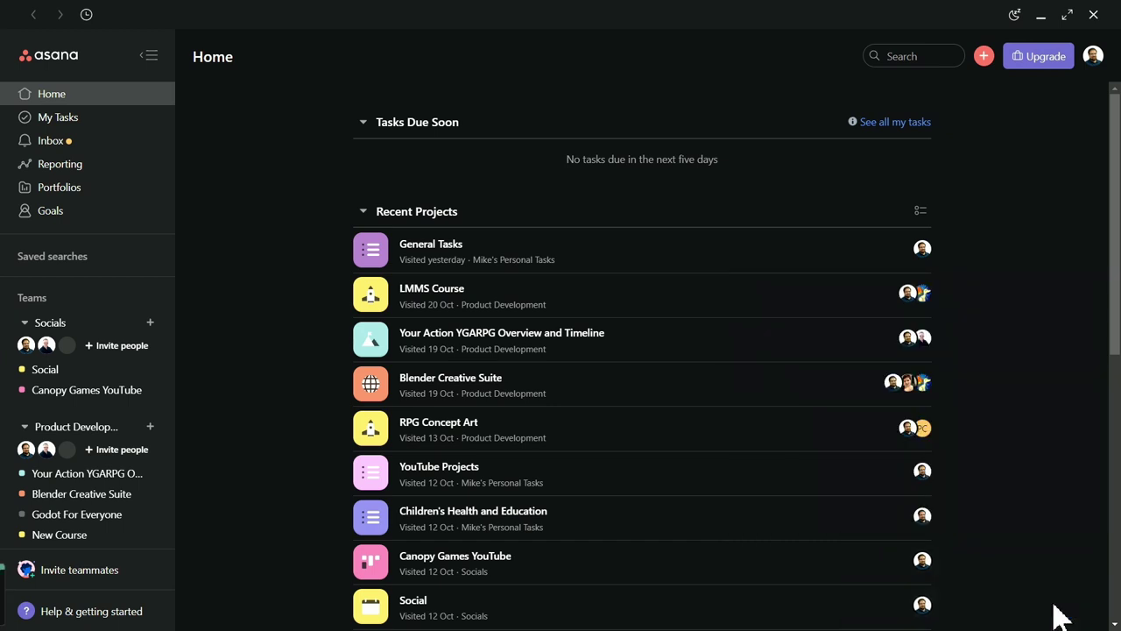
Return to DaVinci Resolve and listen for the end of the unwanted passage in 7.mkv, stopping at 01:04:17:16
click(1041, 14)
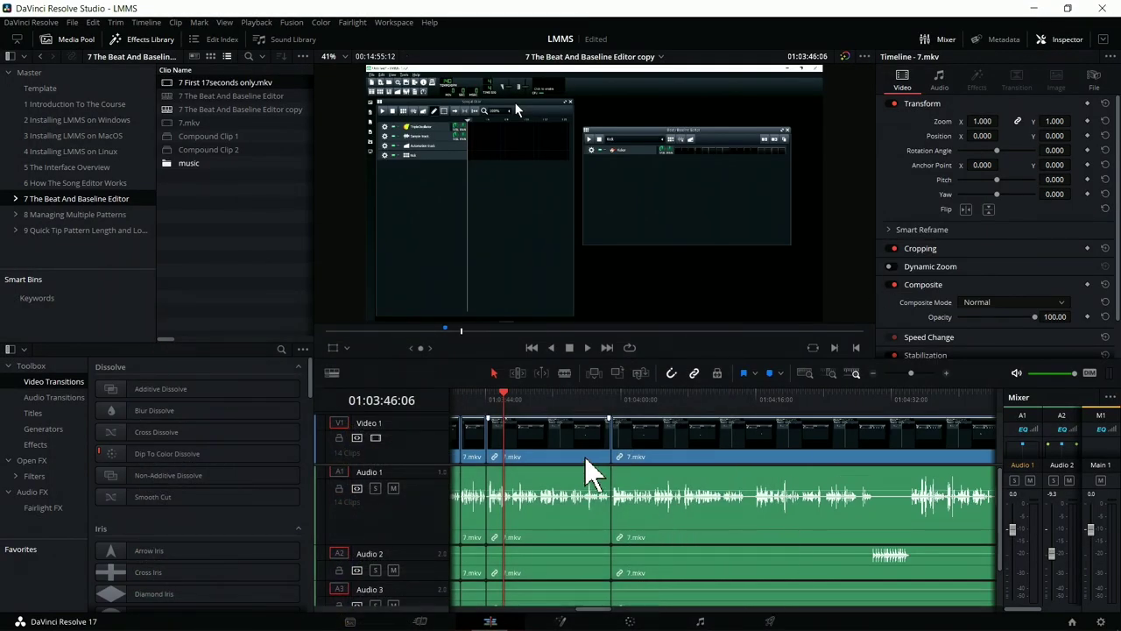
key(space)
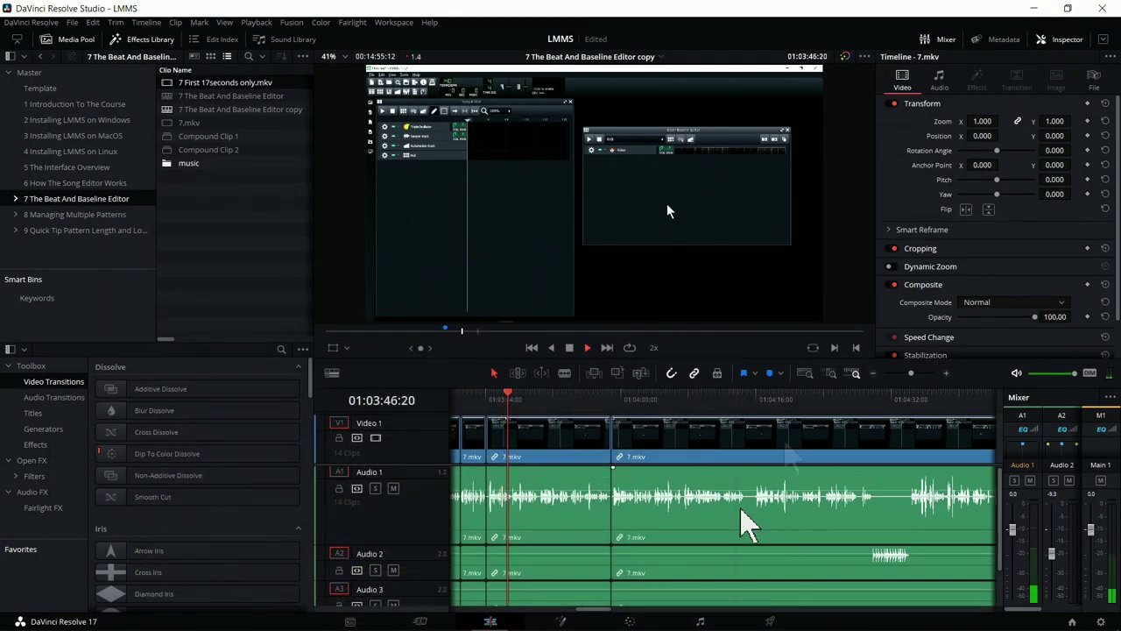
key(space)
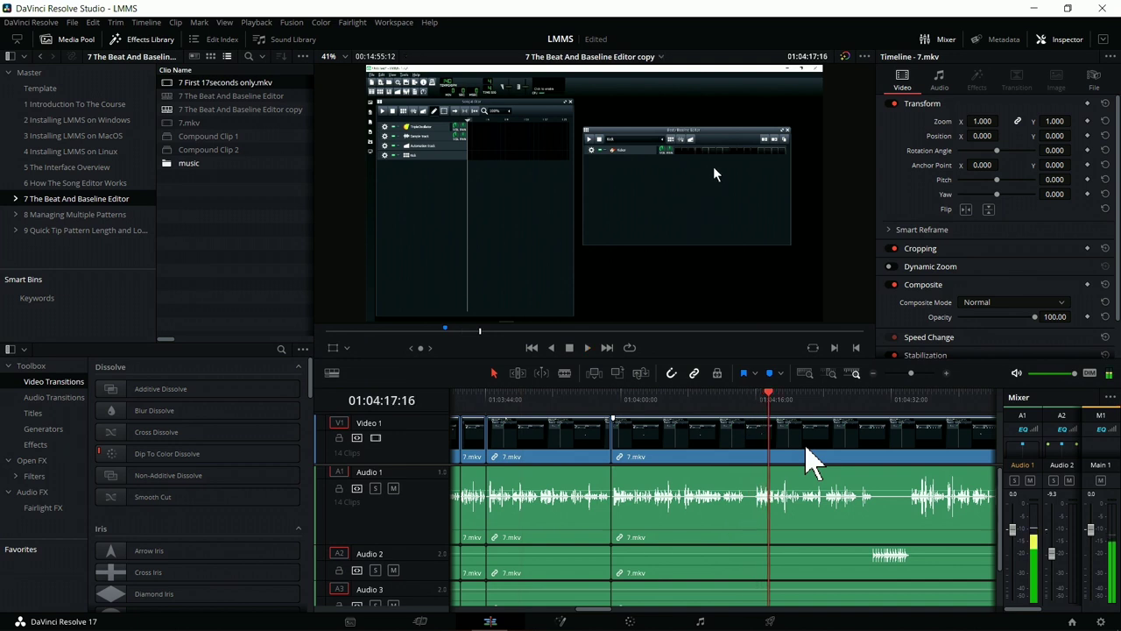
Locate the gap between words just after 01:04:16 in 7.mkv and set the out point at 01:04:16:21
scroll(837, 514, up, 3)
scroll(763, 517, up, 3)
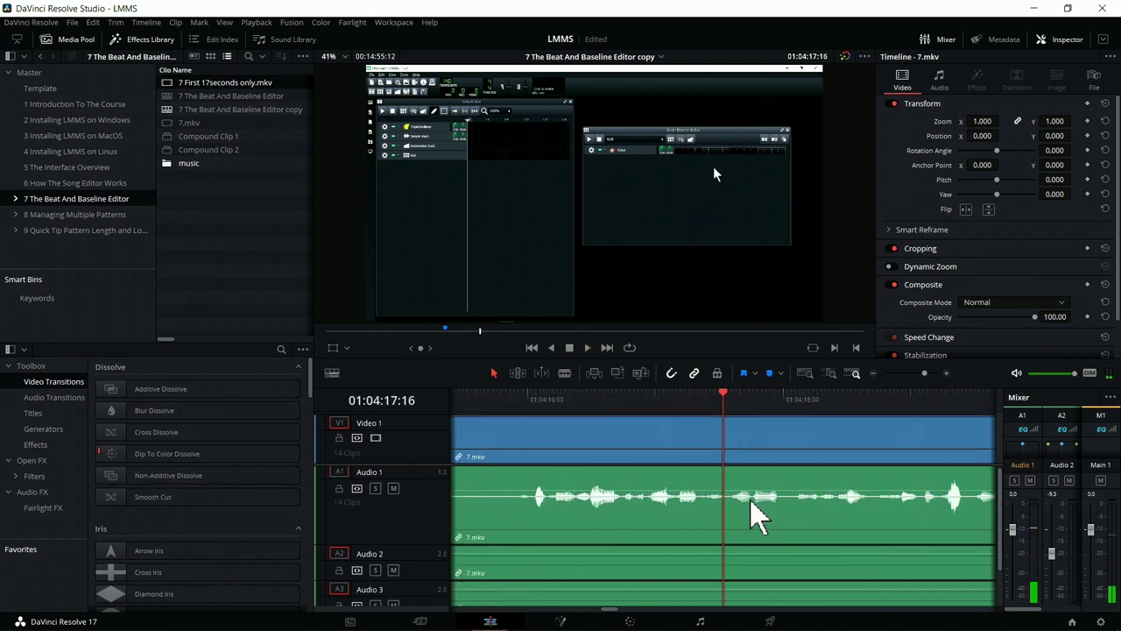
click(638, 405)
mouse_move(637, 403)
mouse_down()
mouse_move(590, 405)
mouse_move(622, 404)
mouse_up()
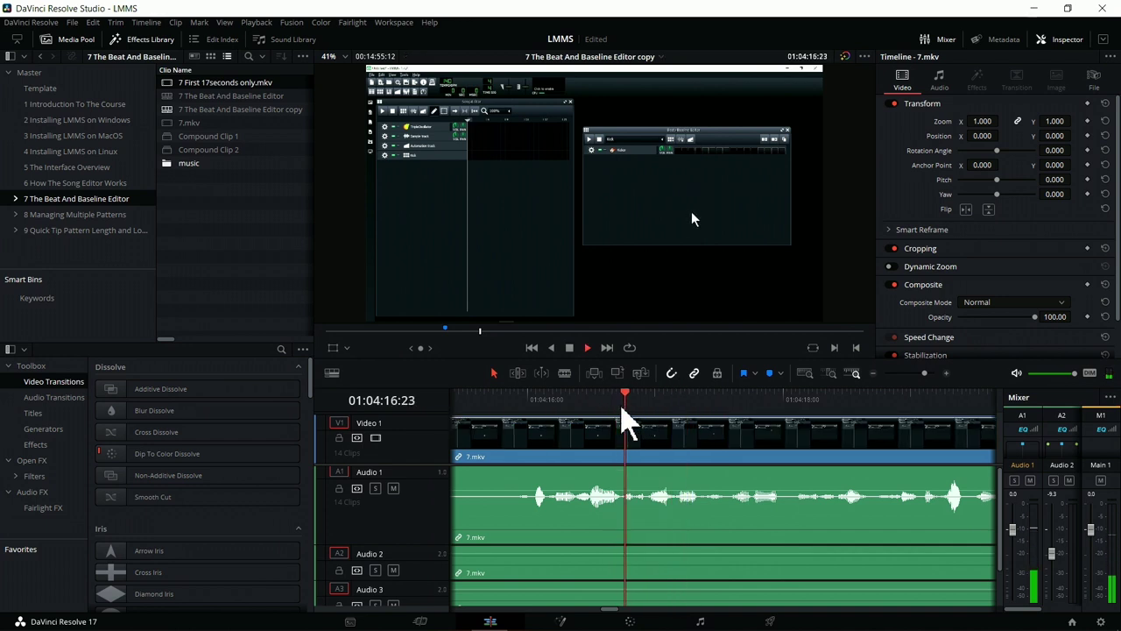
click(625, 406)
drag(625, 405, 618, 403)
key(o)
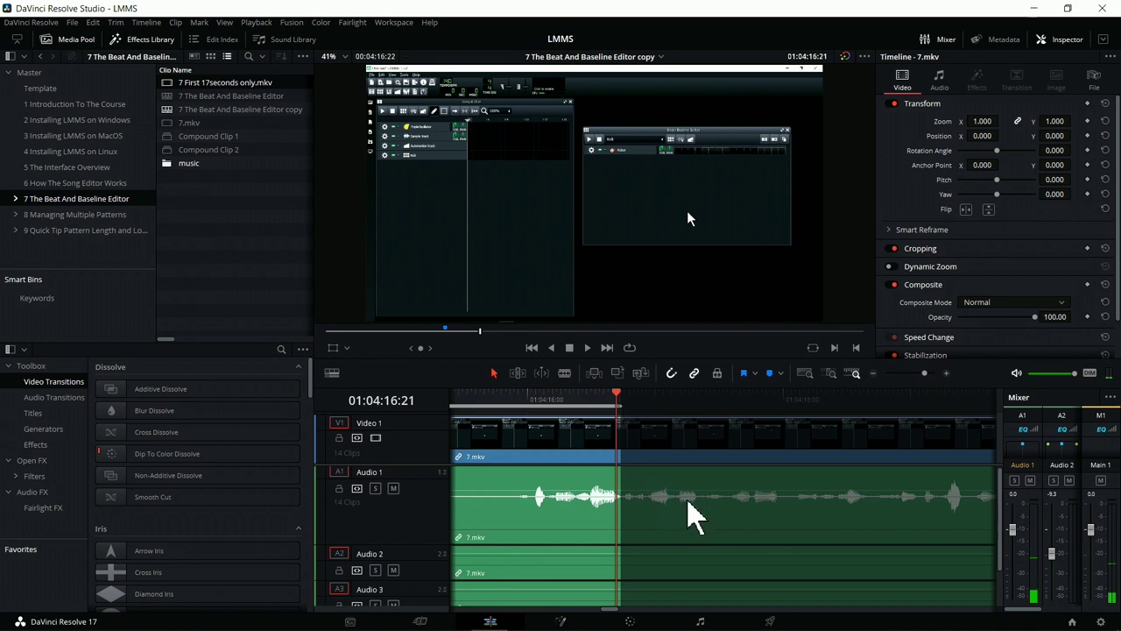
Set the in point at 01:03:44:12, just past the cut at 01:03:44:04, and ripple delete the range up to the out point
scroll(689, 513, down, 3)
scroll(688, 514, down, 4)
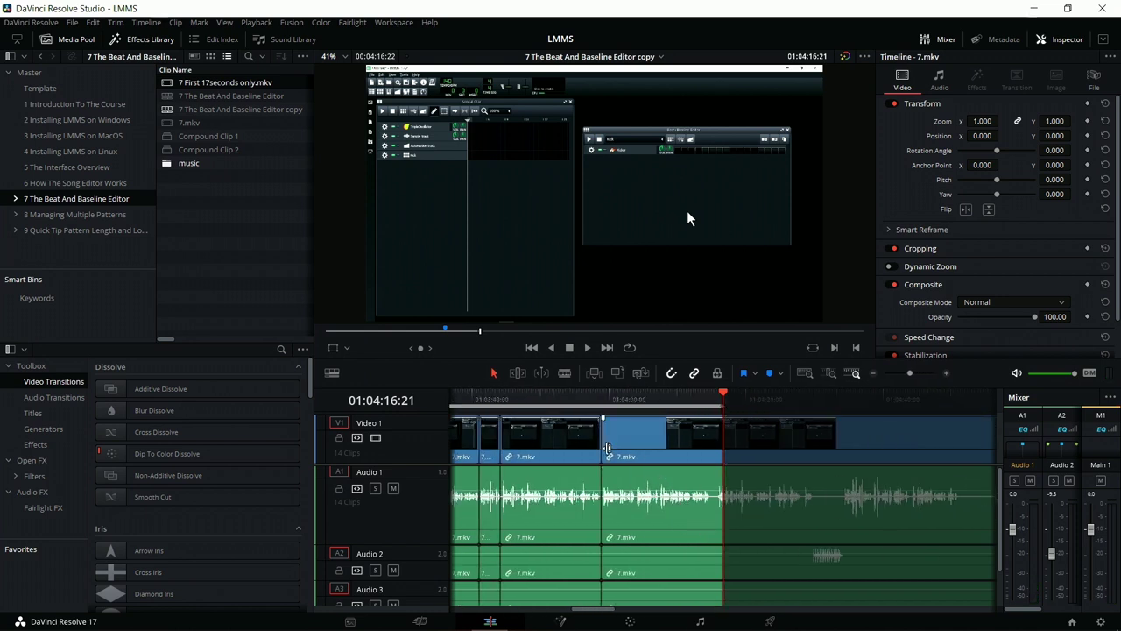
click(481, 405)
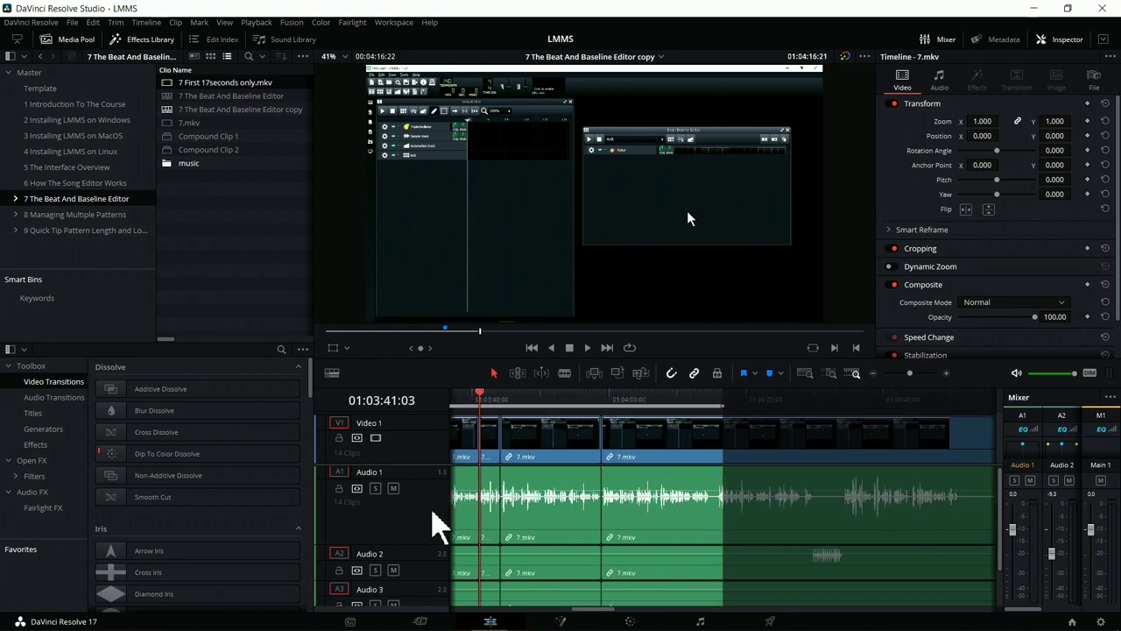
key(space)
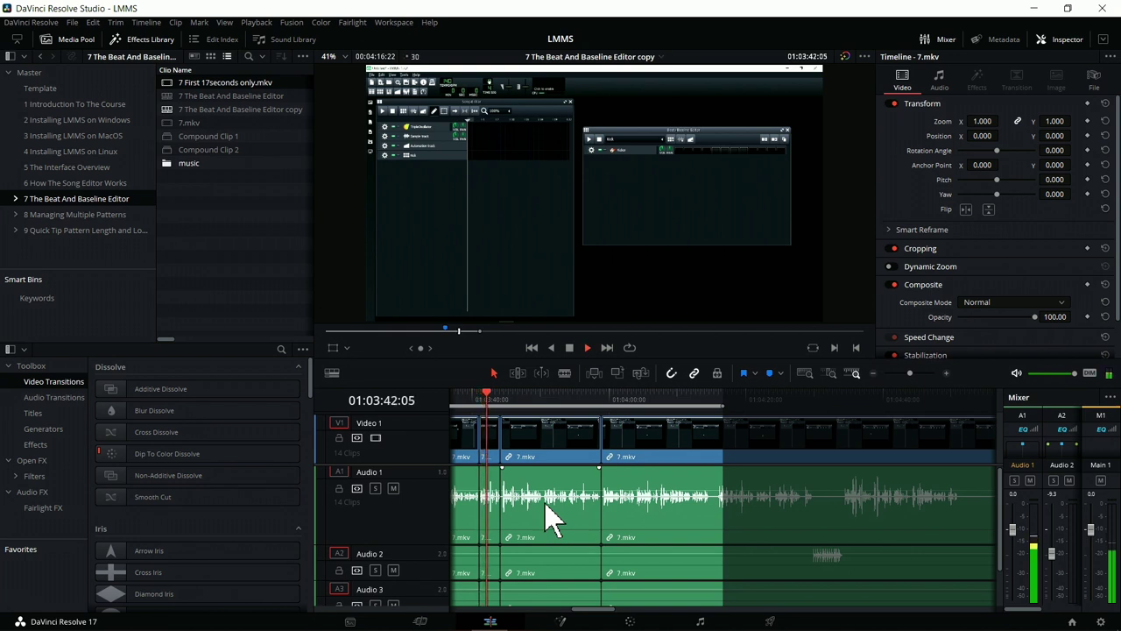
key(space)
mouse_move(513, 394)
mouse_down()
mouse_move(521, 406)
mouse_move(501, 406)
mouse_up()
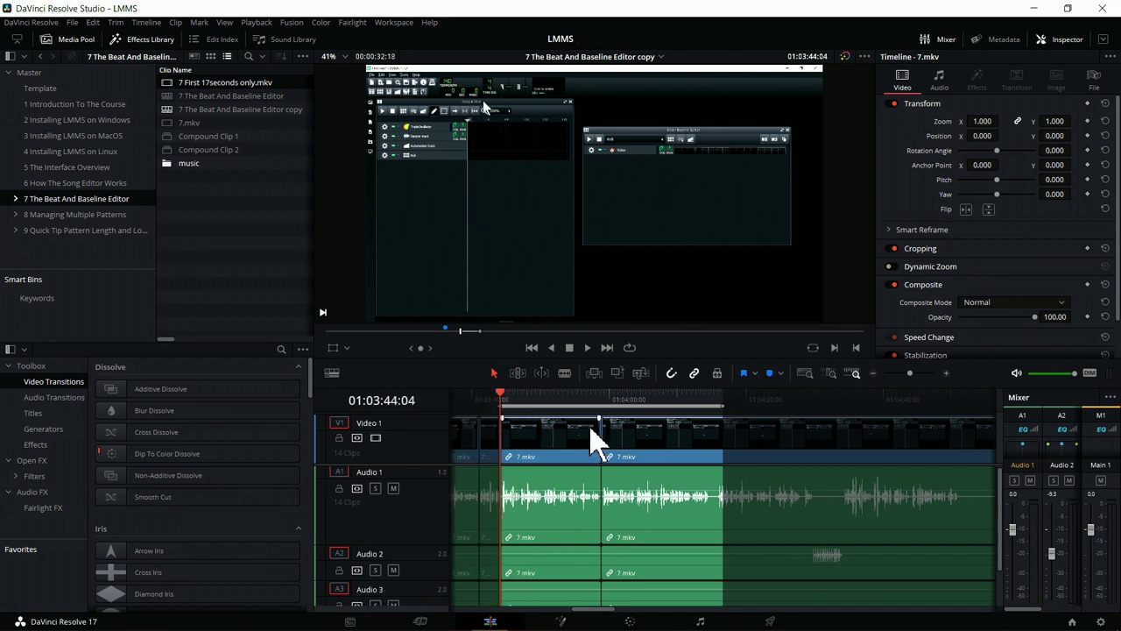
key(ctrl+equal)
drag(771, 398, 767, 396)
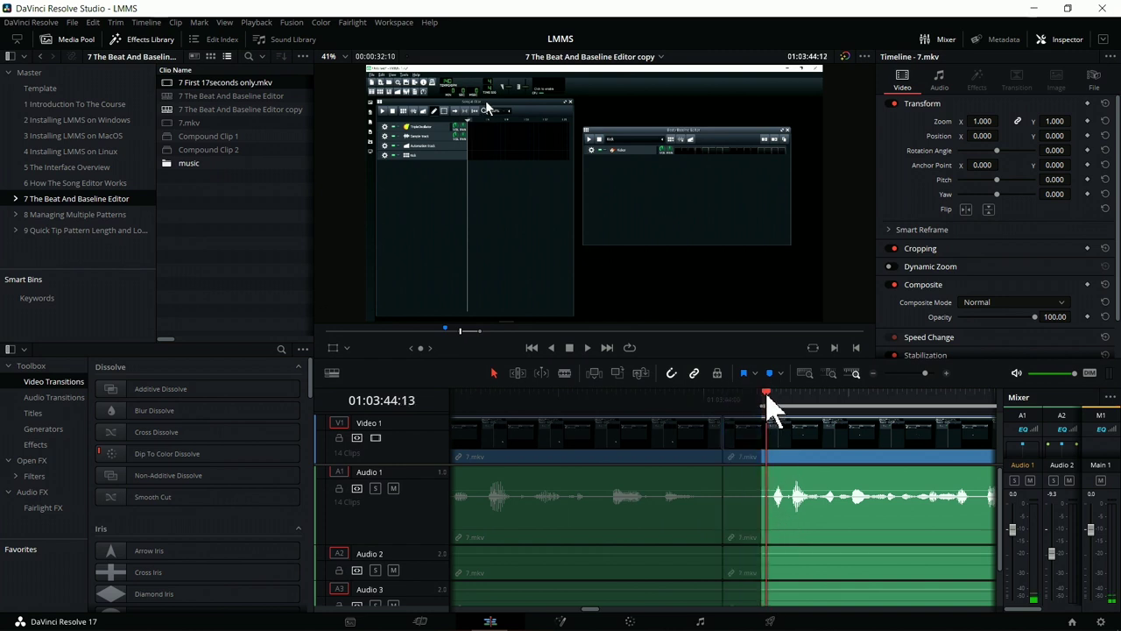
key(ctrl+b)
Replay 7.mkv from 01:03:42:29 across the new join at 01:03:44:12, stopping at 01:03:46:22
click(556, 399)
key(ctrl+minus)
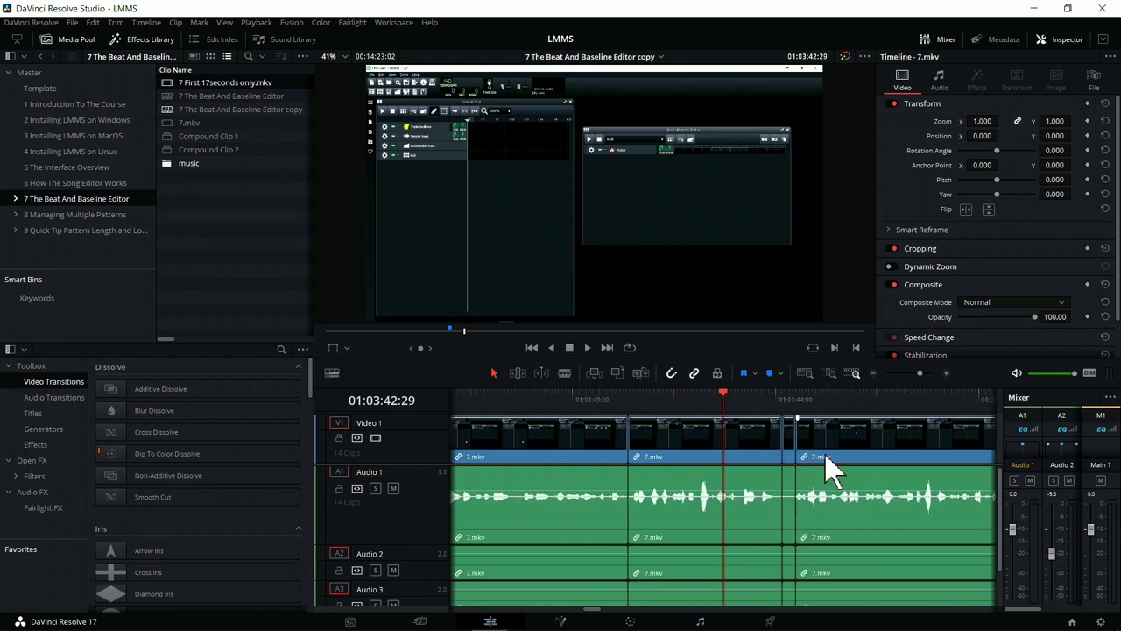
key(ctrl+minus)
key(space)
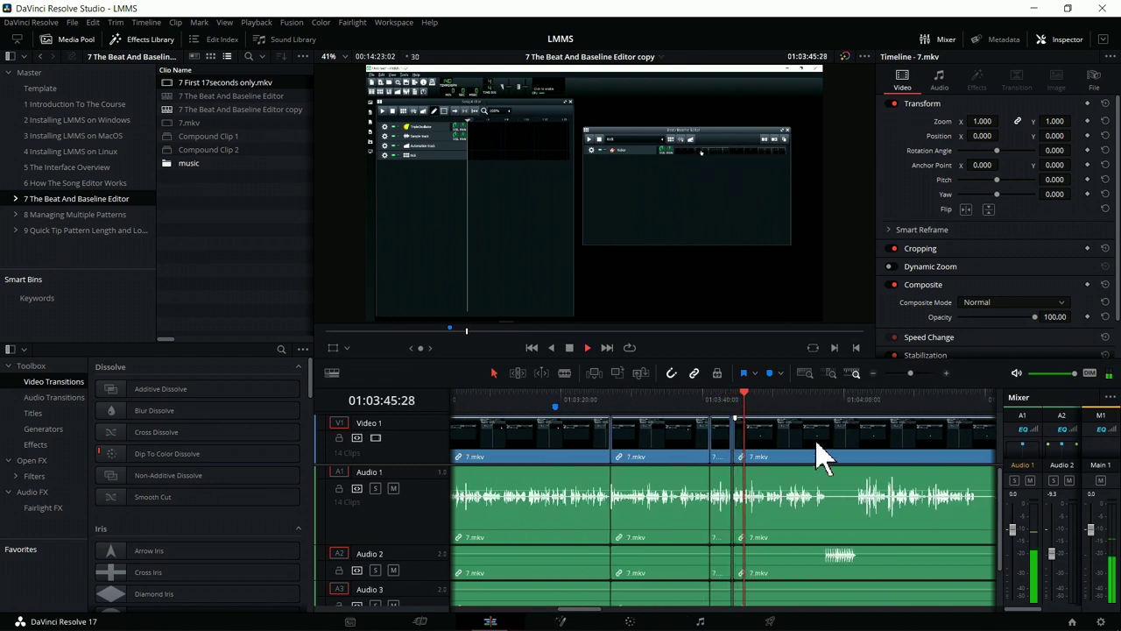
key(space)
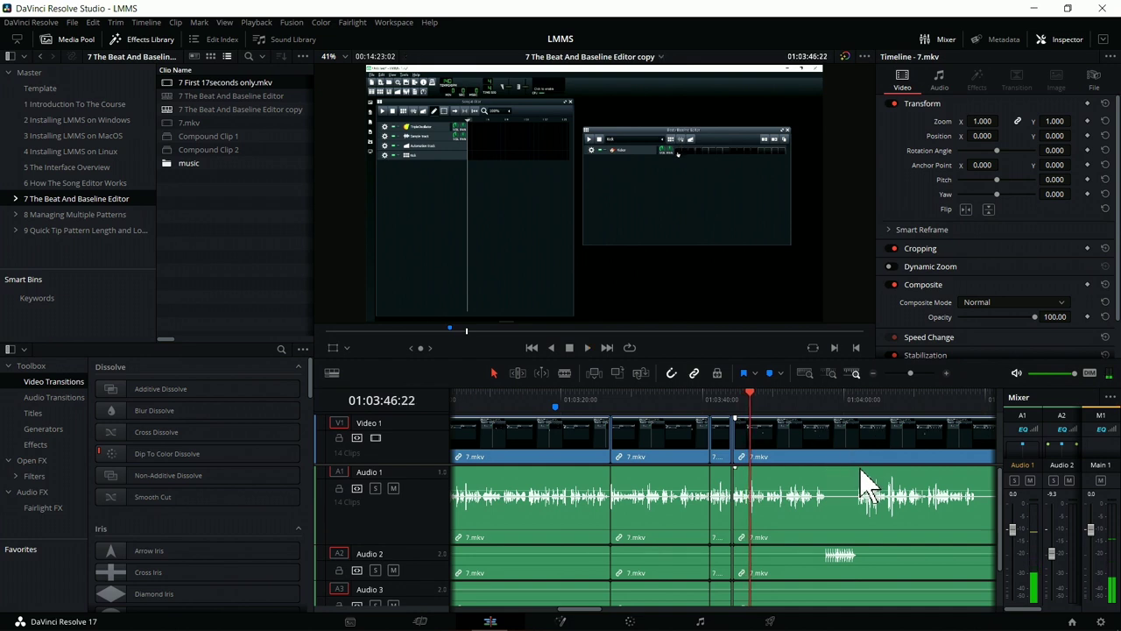
Replay 7.mkv from about 01:03:39 across the two cuts near 01:03:44, stopping at 01:03:46:06
click(697, 401)
key(space)
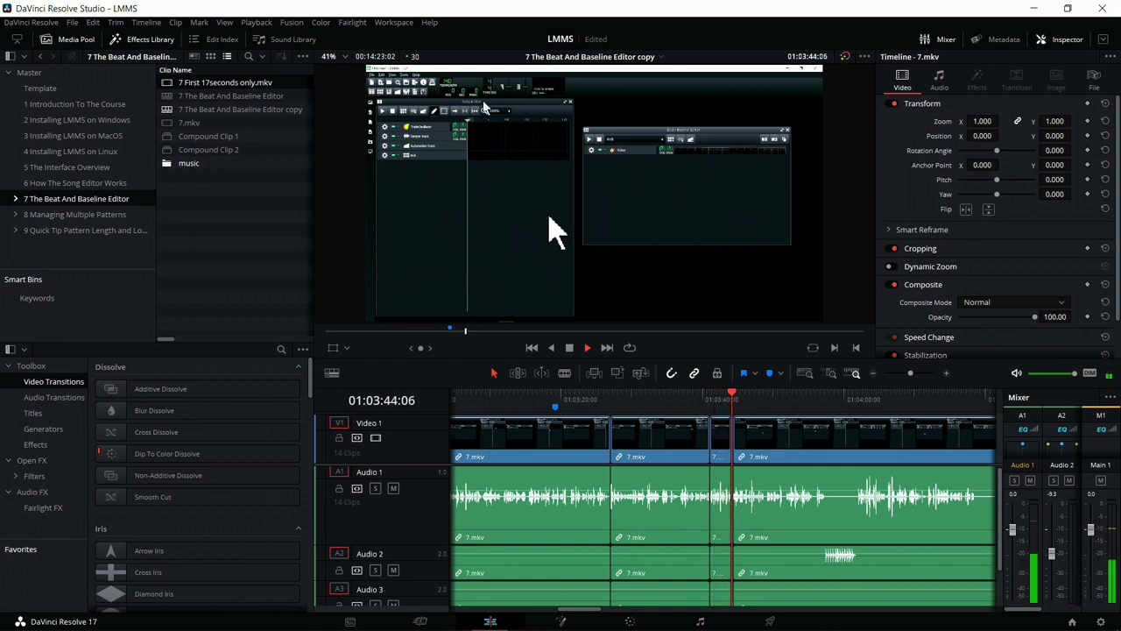
click(585, 348)
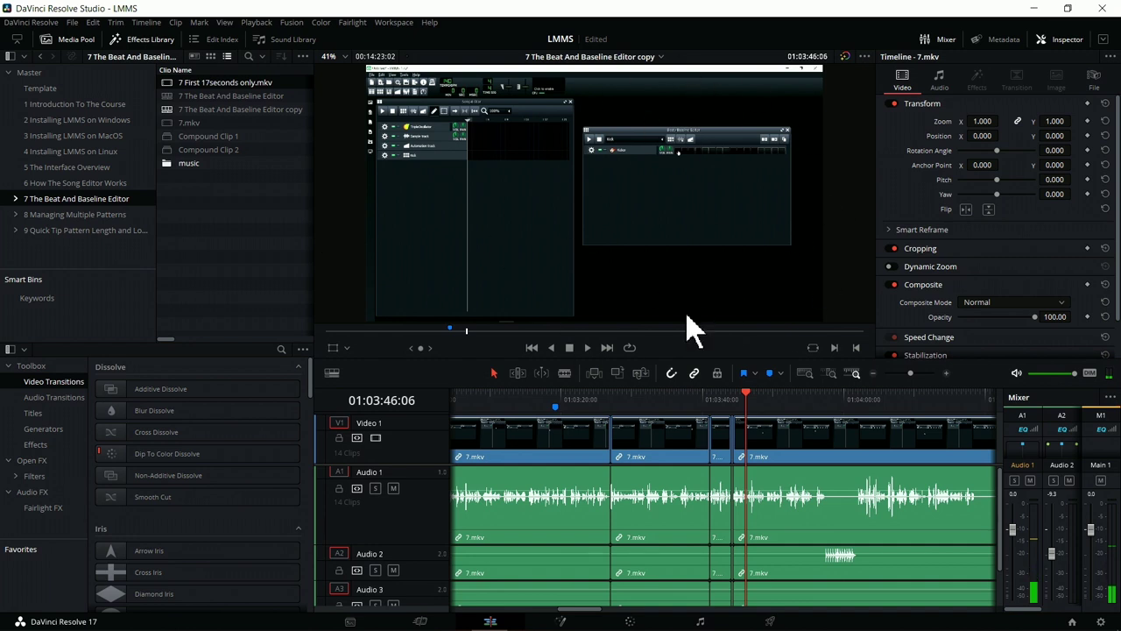
Delete the short 7.mkv clip between the cuts at 01:03:44:04 and 01:03:44:12, and extend the preceding clip to fill the gap
scroll(804, 504, up, 3)
scroll(614, 543, up, 4)
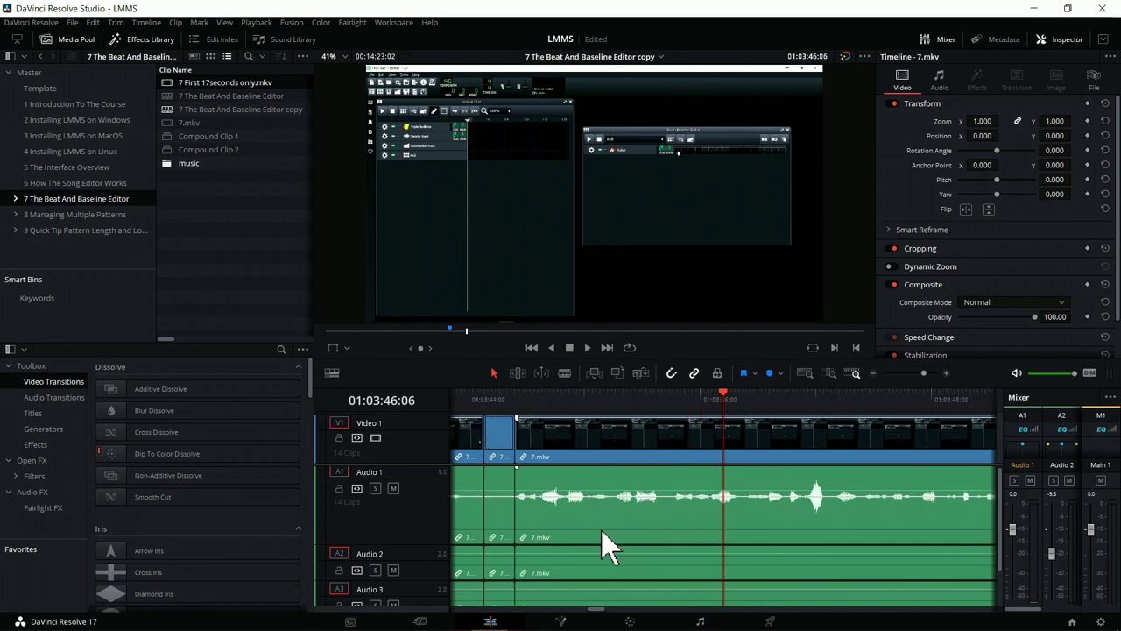
click(562, 445)
drag(528, 399, 535, 400)
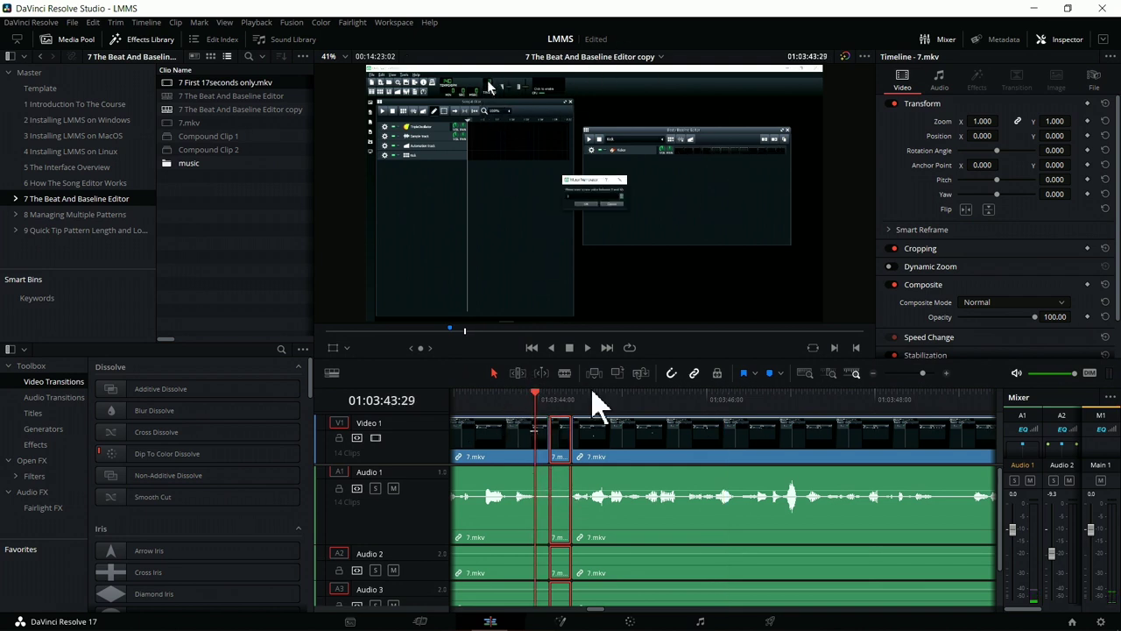
click(550, 400)
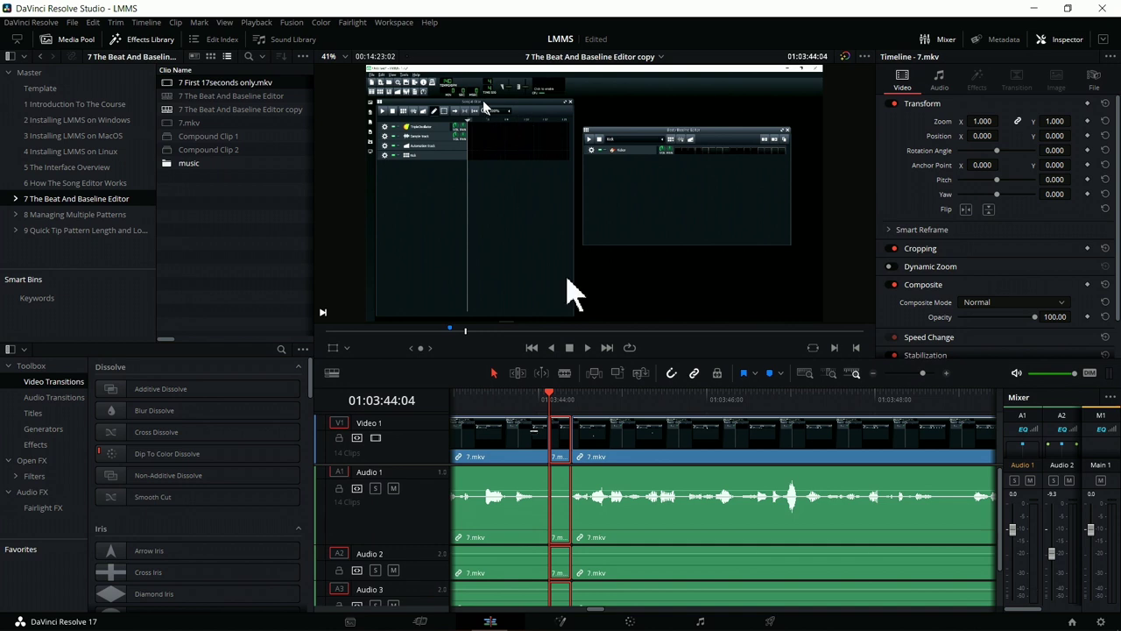
click(597, 402)
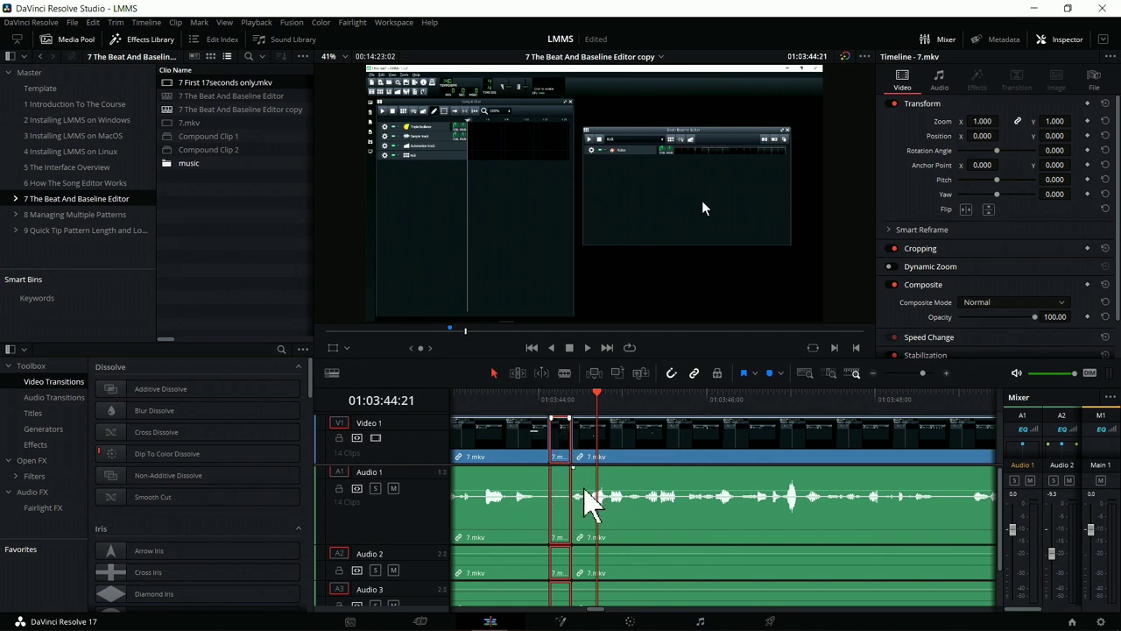
key(BackSpace)
drag(550, 442, 565, 440)
Replay 7.mkv across and from the join at 01:03:44:12, stopping at 01:03:45:03
click(502, 404)
click(496, 406)
key(space)
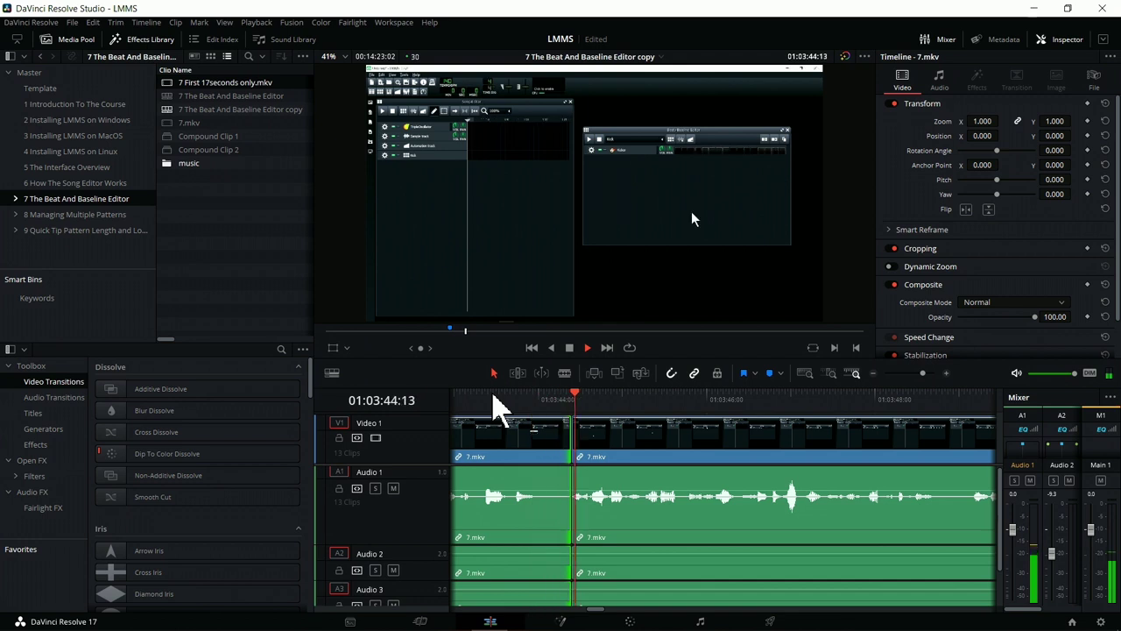
key(space)
click(567, 401)
key(space)
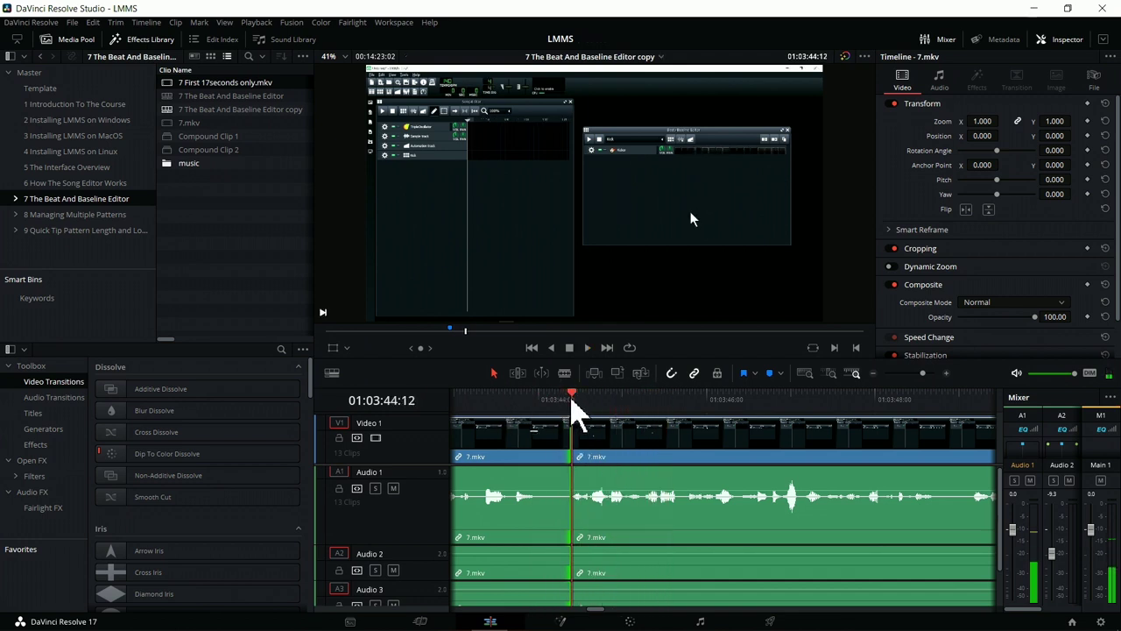
key(space)
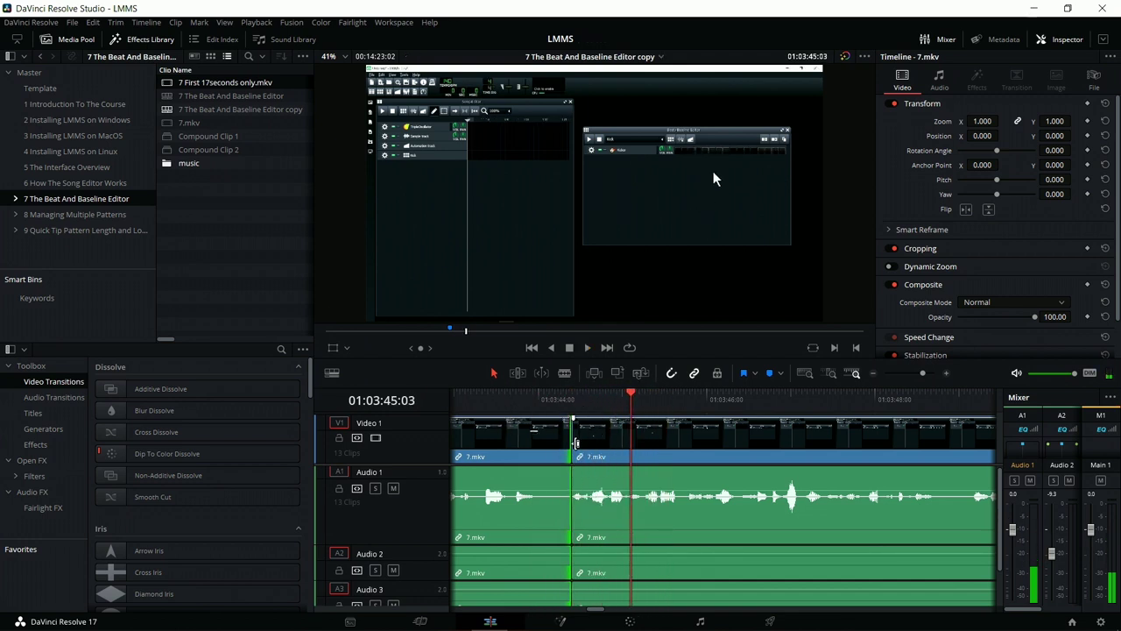
Roll the cut at 01:03:44:12 back to 01:03:44:09 and replay 7.mkv across it
key(ctrl+equal)
click(666, 453)
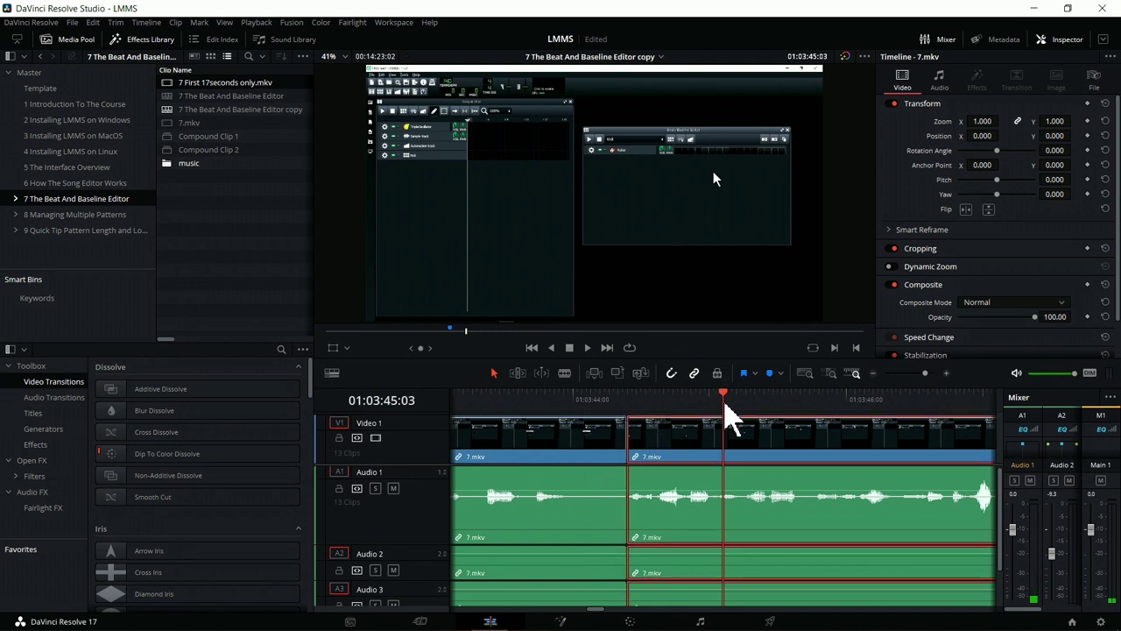
click(629, 437)
mouse_move(623, 437)
mouse_down()
mouse_move(605, 438)
mouse_move(625, 438)
mouse_move(614, 440)
mouse_up()
click(528, 399)
key(space)
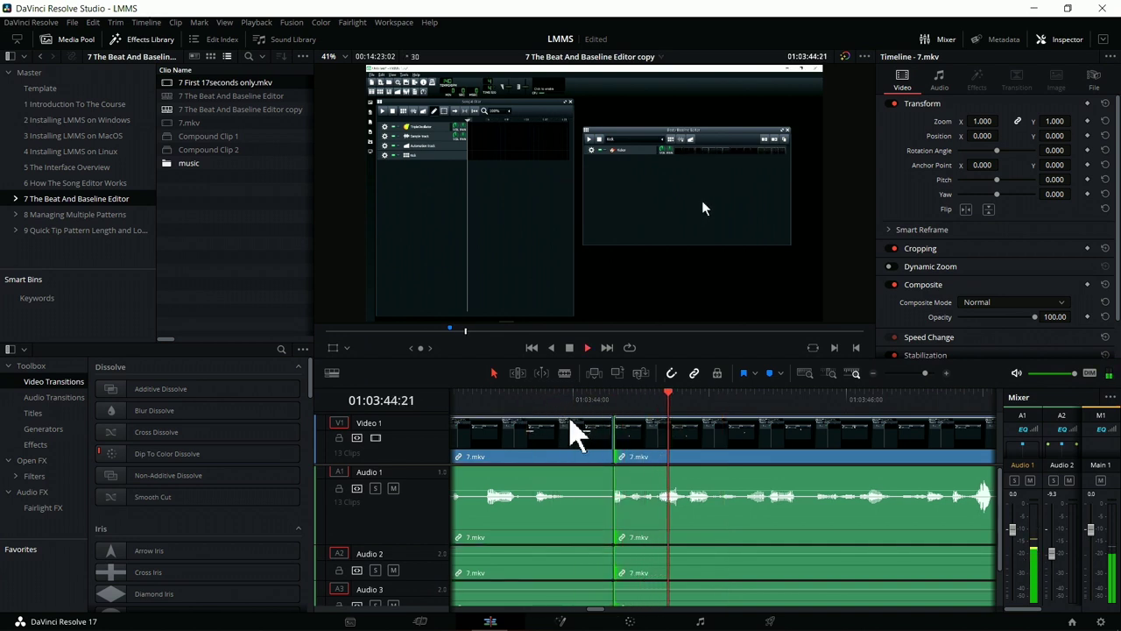
Set the in point on the cut at 01:03:44:09, just before the short noise in Audio 1
scroll(716, 522, up, 1)
scroll(692, 519, up, 1)
click(550, 402)
key(i)
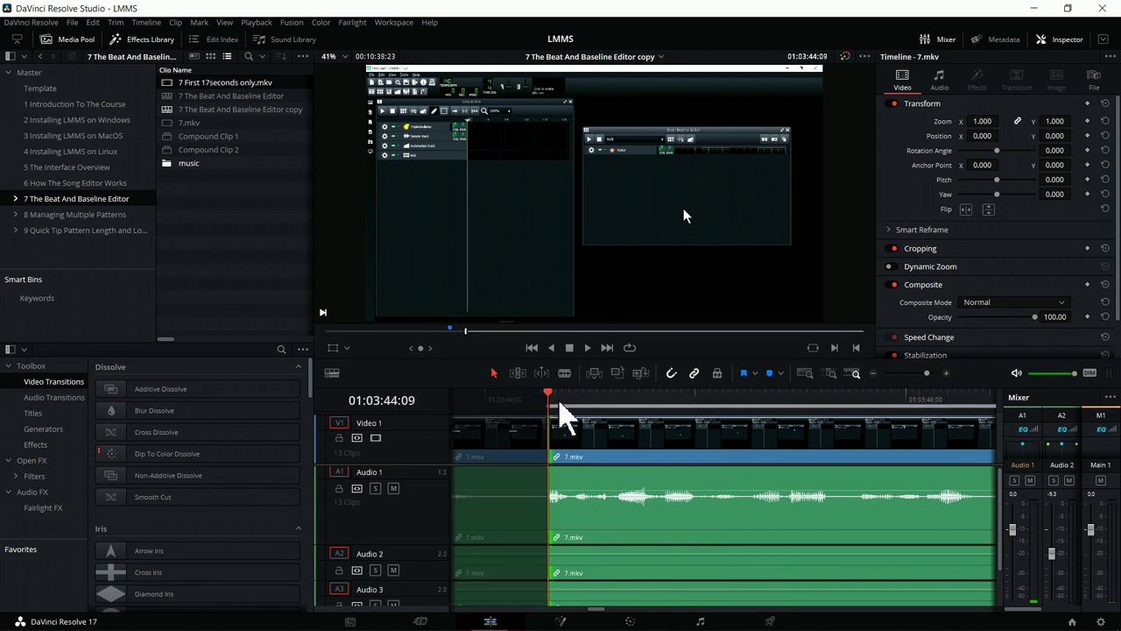
Set the out point at 01:03:44:11, just after the noise, and ripple delete the marked range
drag(561, 405, 561, 405)
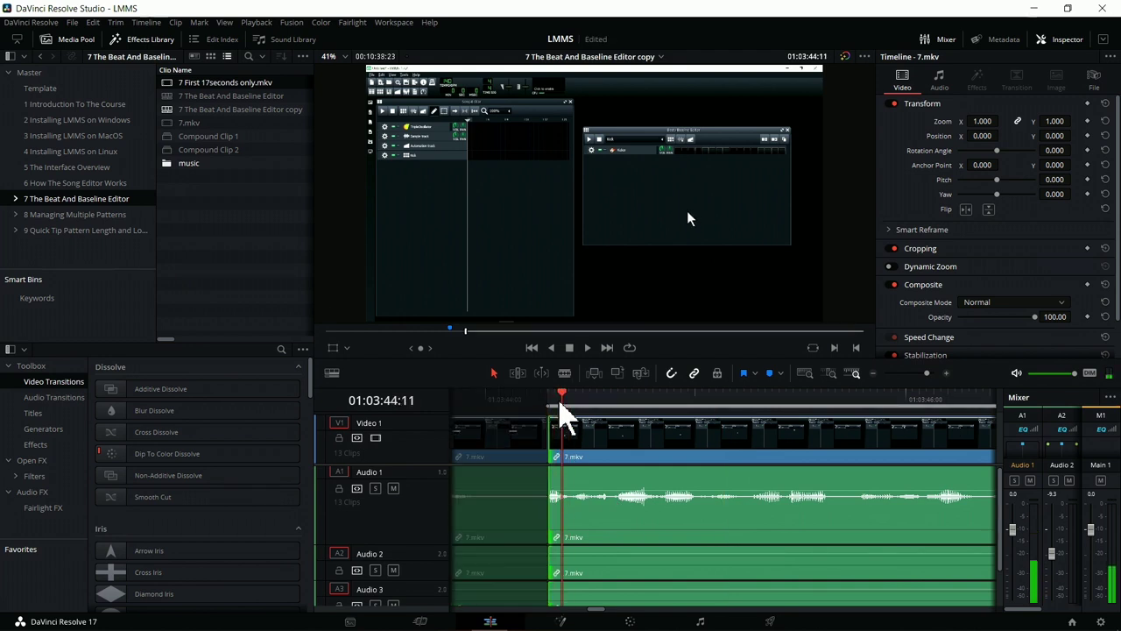
key(Right)
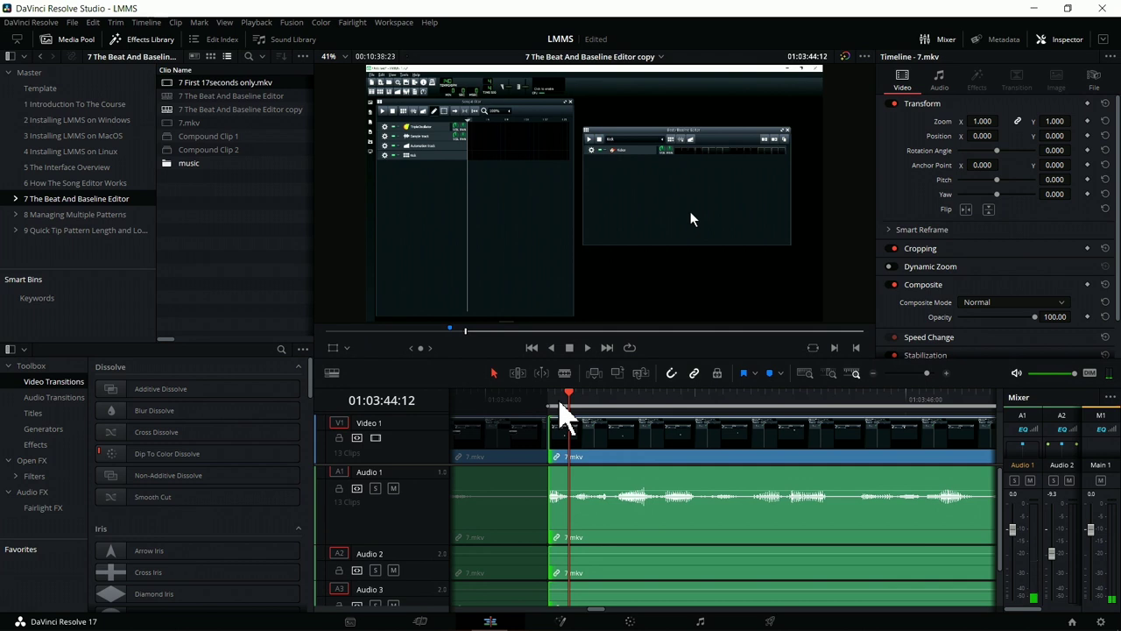
key(Left)
key(o)
key(Left)
key(o)
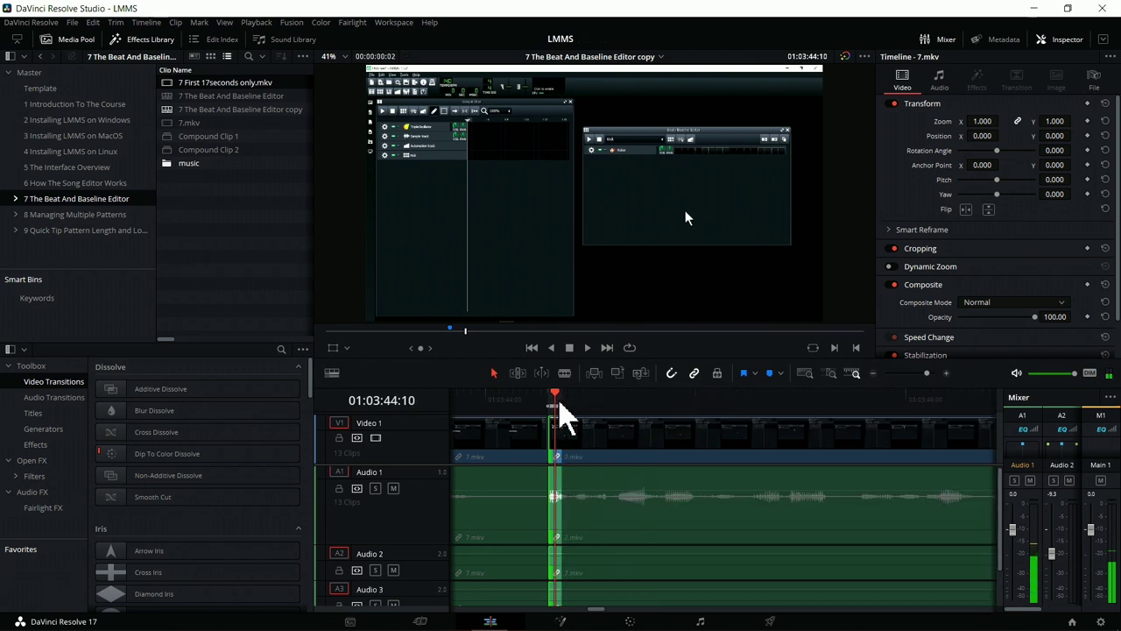
key(Right)
key(Right)
key(o)
key(Left)
key(o)
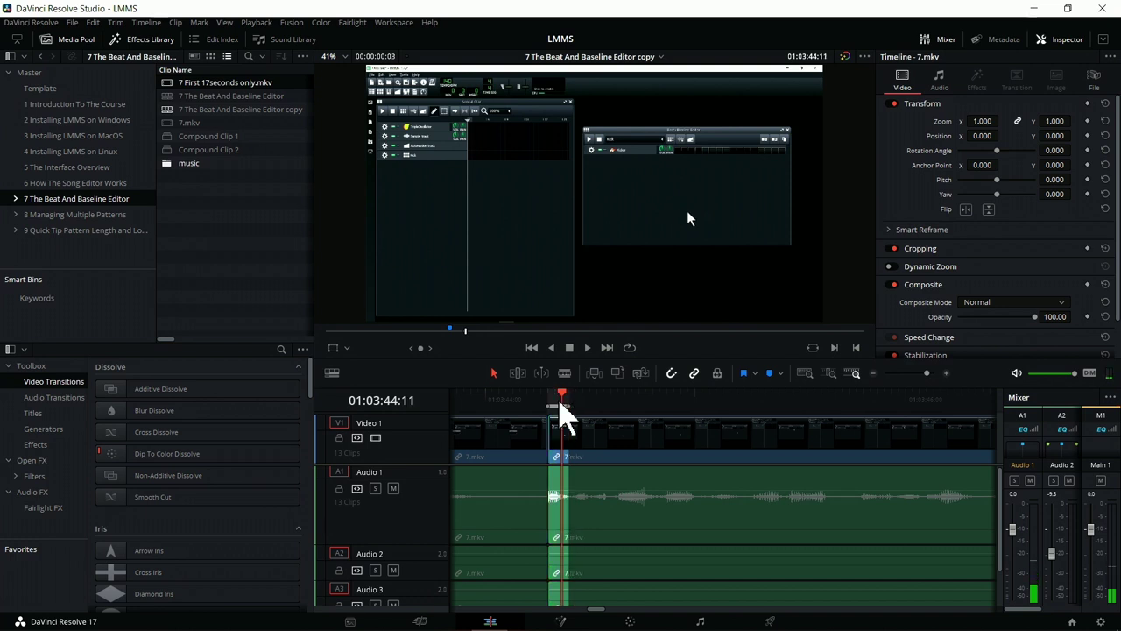
key(alt+x)
Replay 7.mkv from just before 01:03:44:00 across the tightened join, stopping at 01:03:45:24
key(Left)
key(Left)
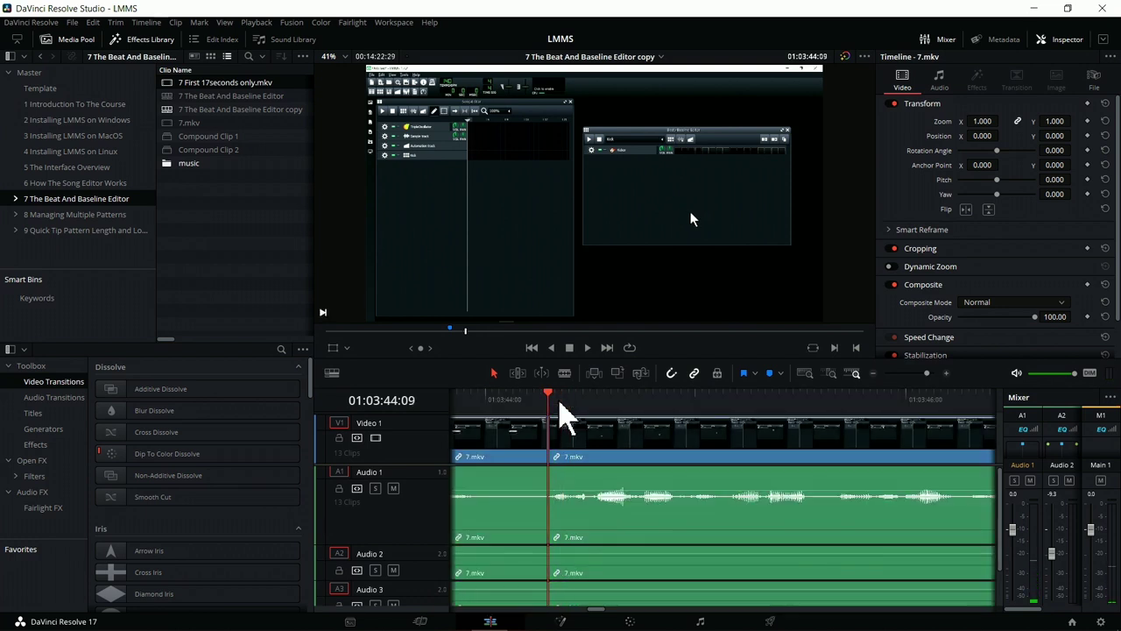
click(473, 399)
key(space)
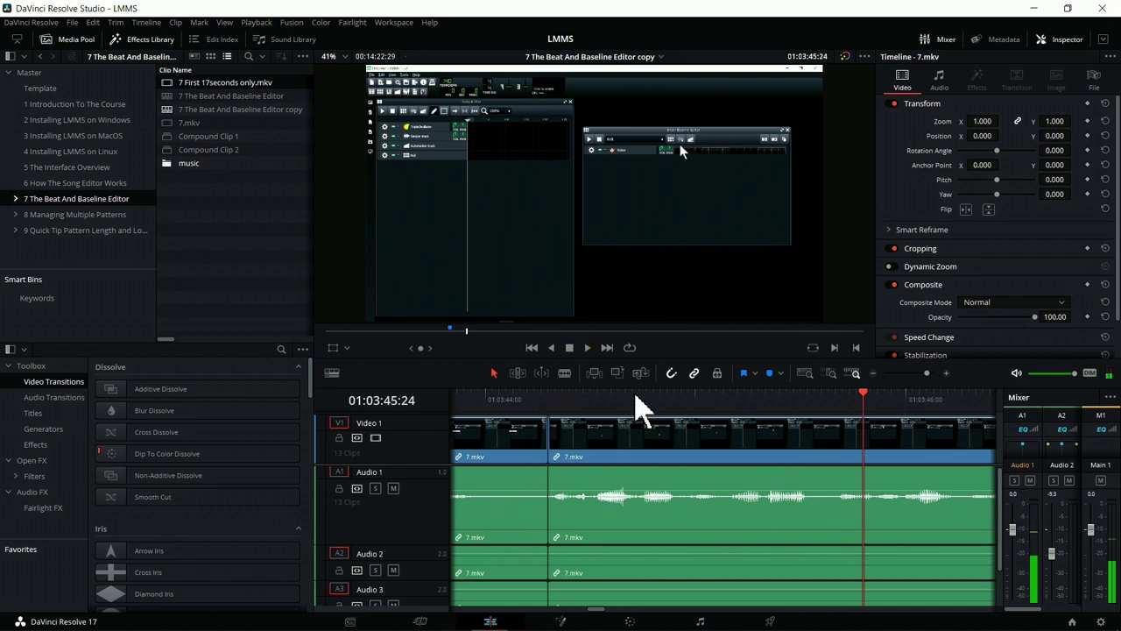
Listen to 7.mkv from the join at 01:03:44:09 past 01:03:47:24, and return the playhead to the join
click(550, 402)
click(550, 413)
key(ctrl+minus)
scroll(814, 541, down, 3)
scroll(745, 539, up, 2)
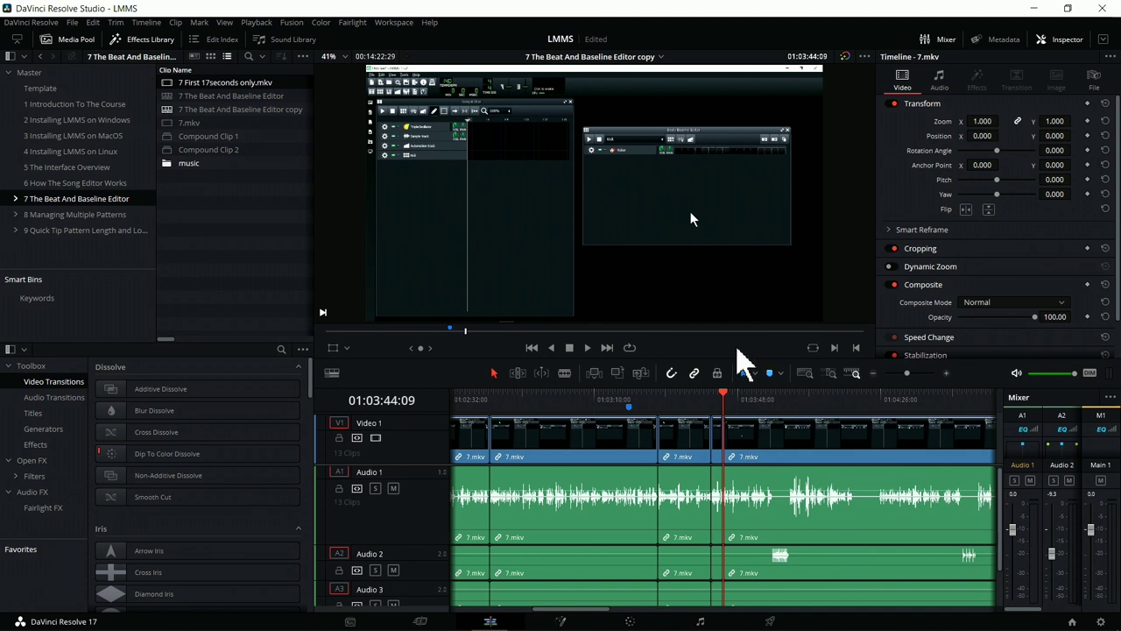
scroll(911, 523, up, 3)
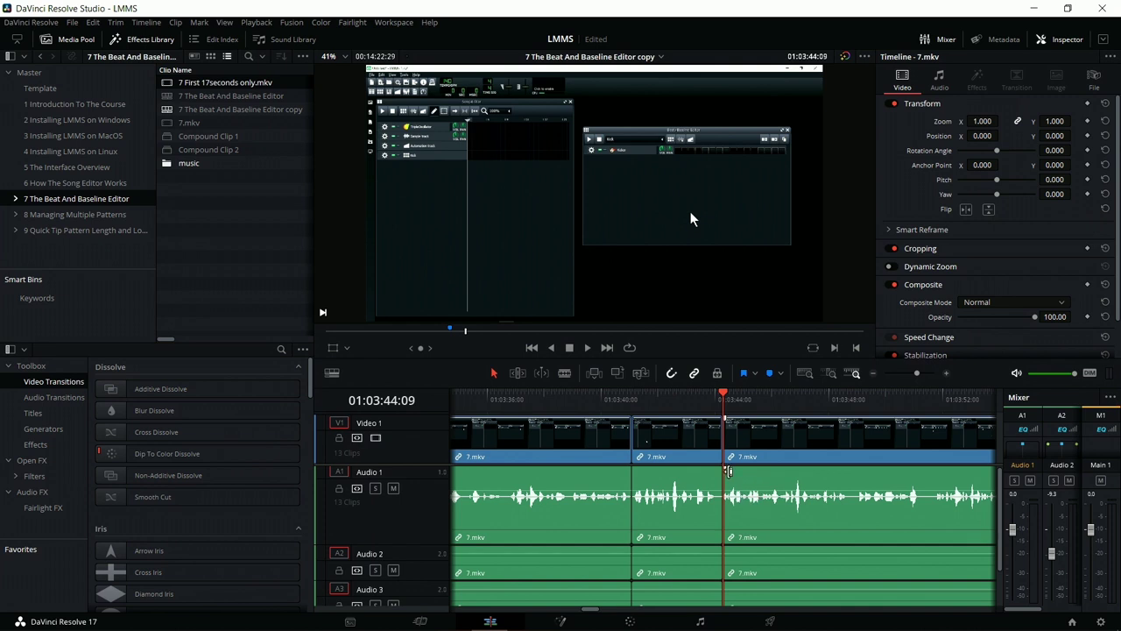
key(space)
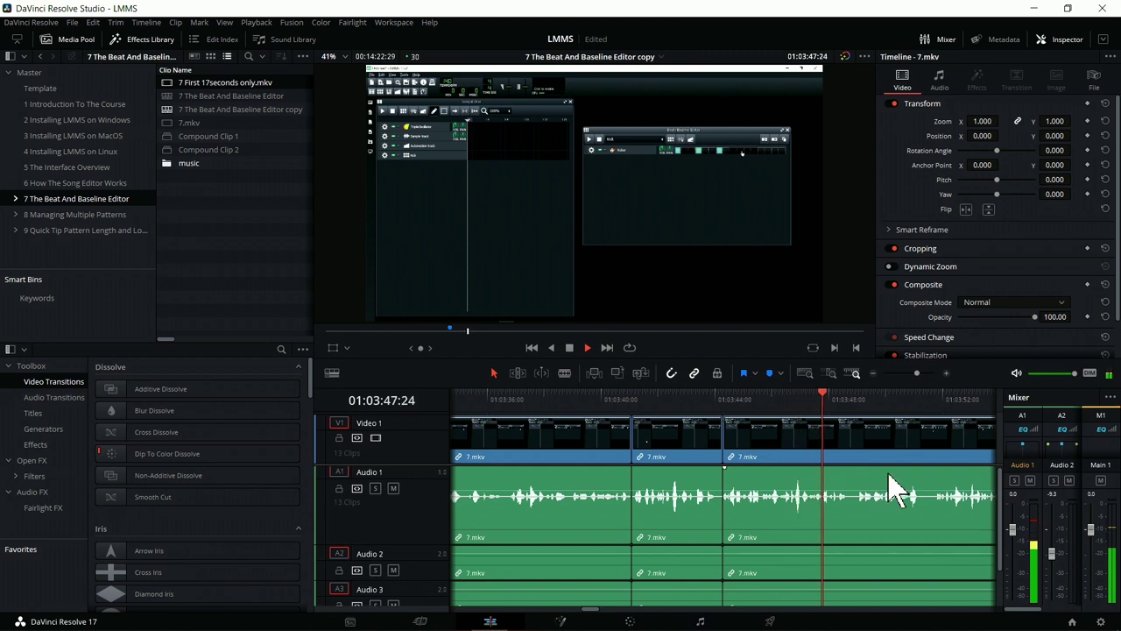
key(space)
click(724, 401)
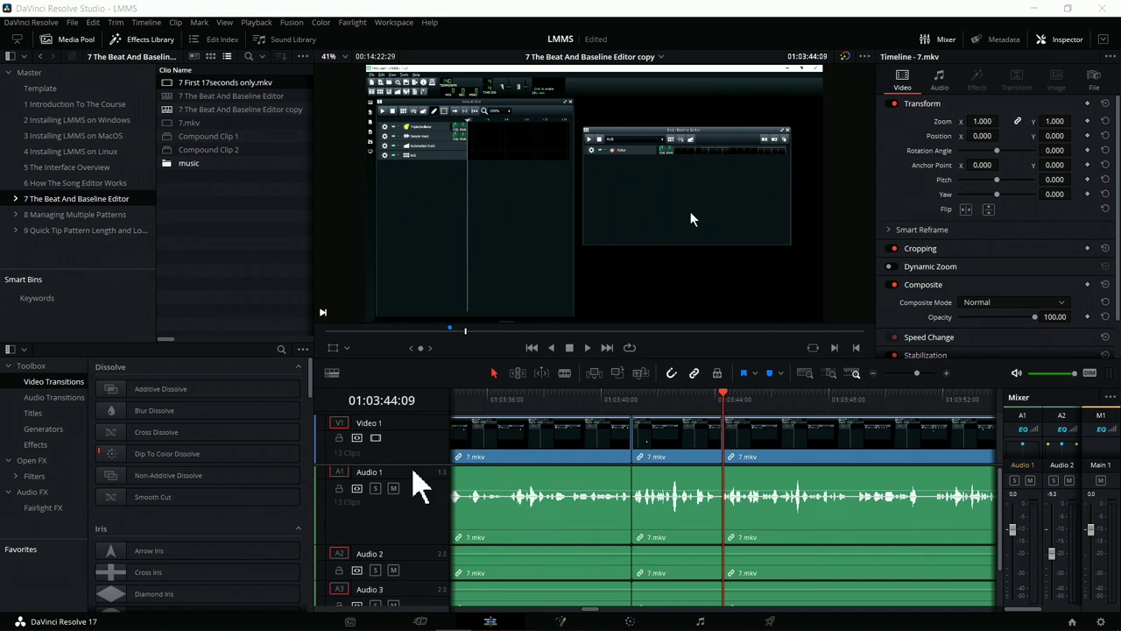
key(super+e)
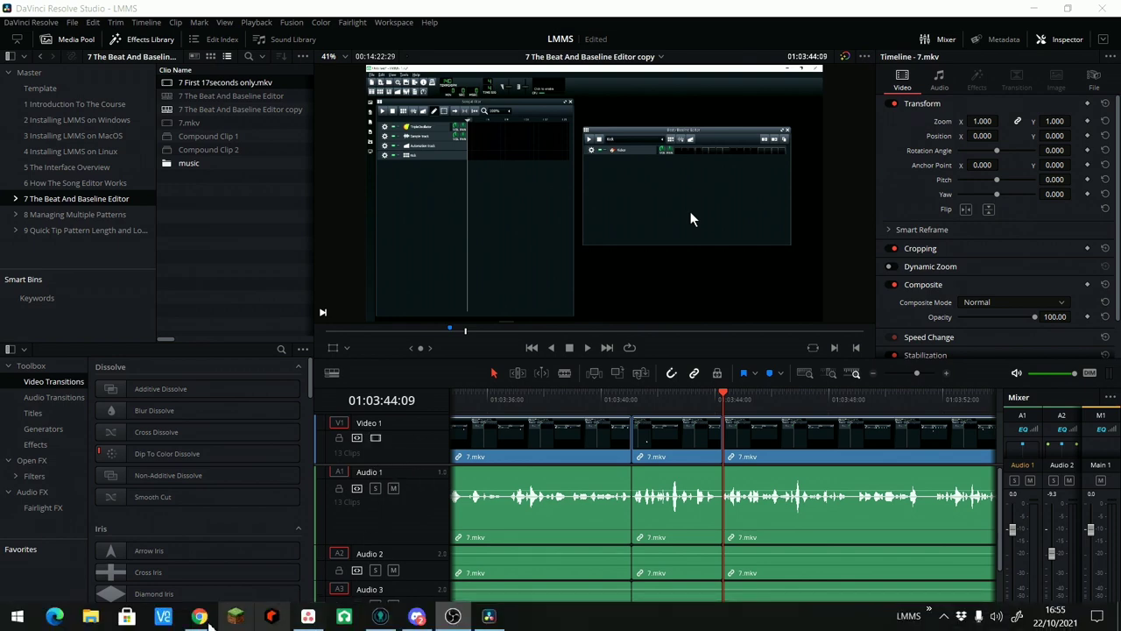
scroll(213, 401, down, 3)
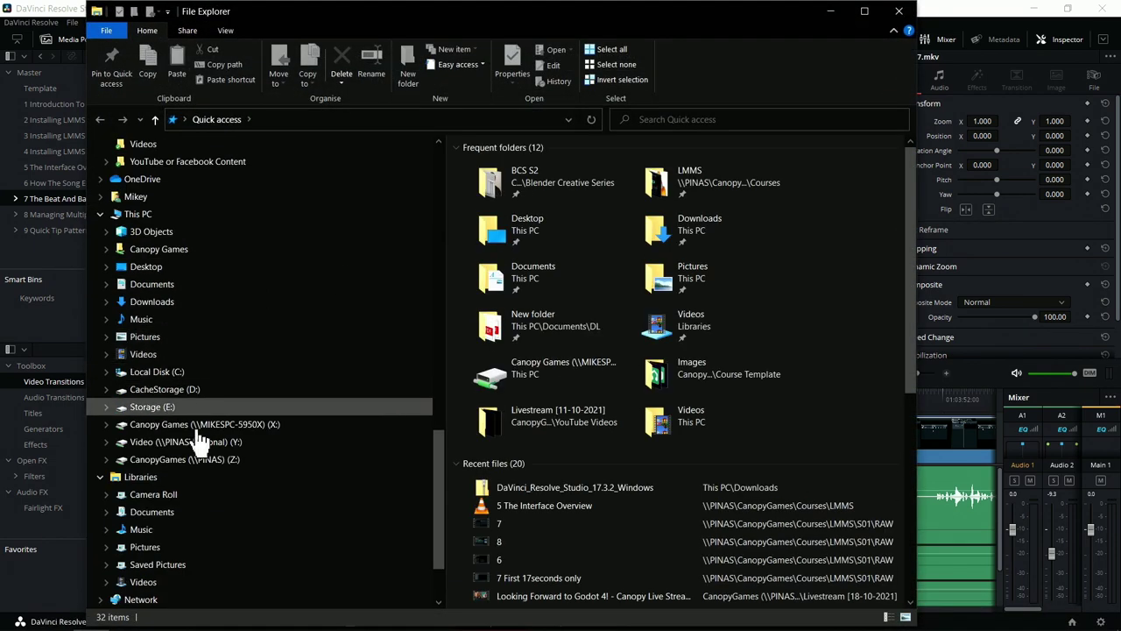
click(222, 355)
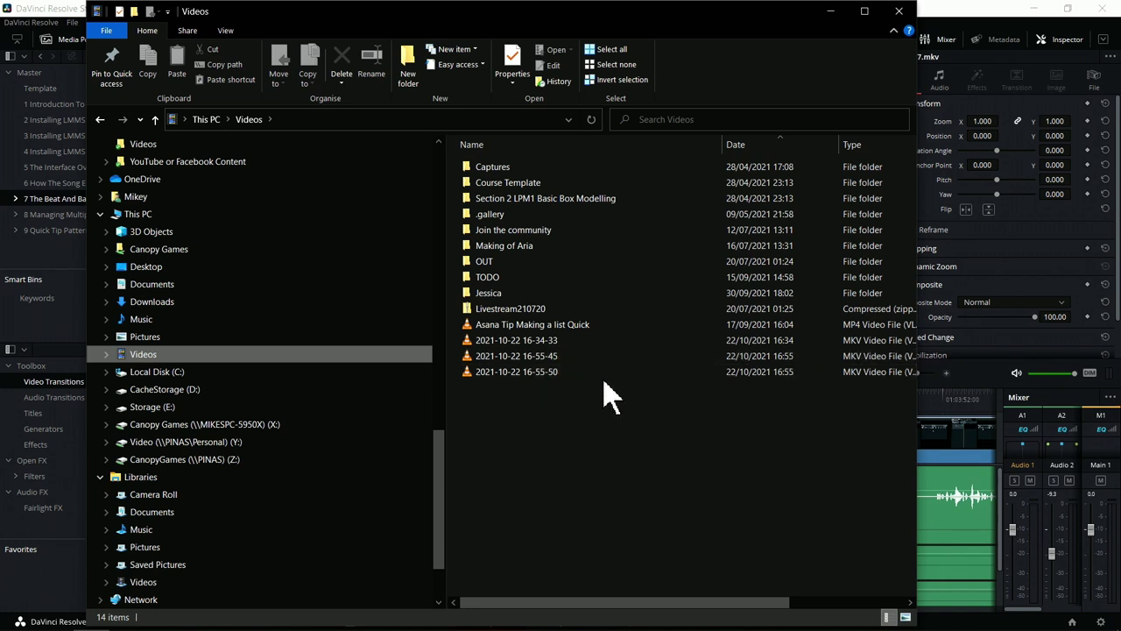
click(570, 371)
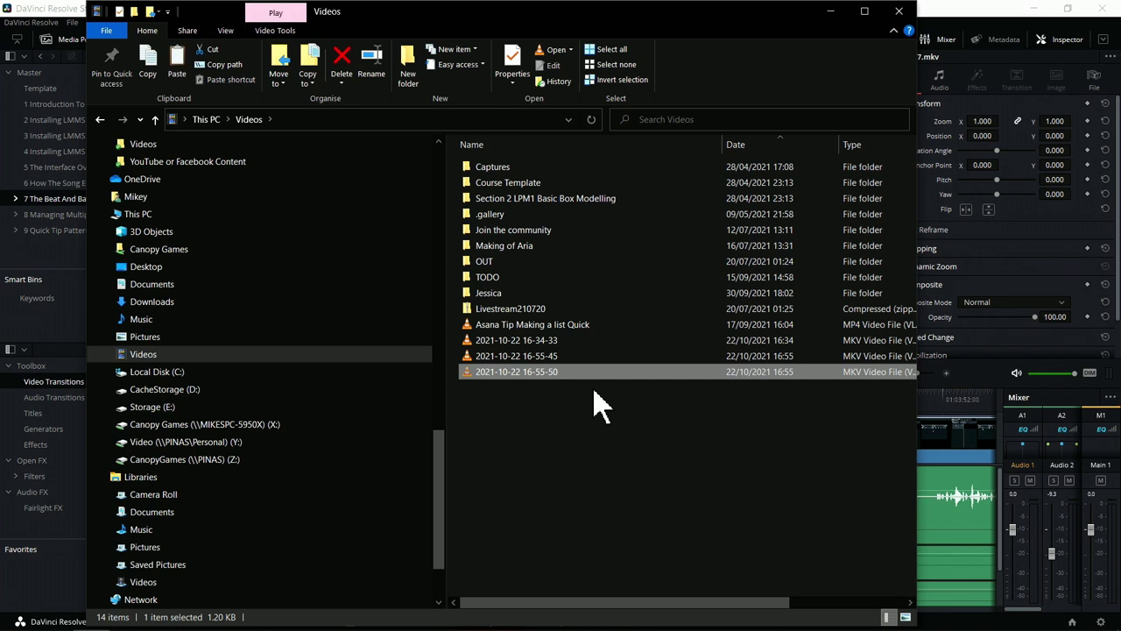
scroll(269, 237, up, 4)
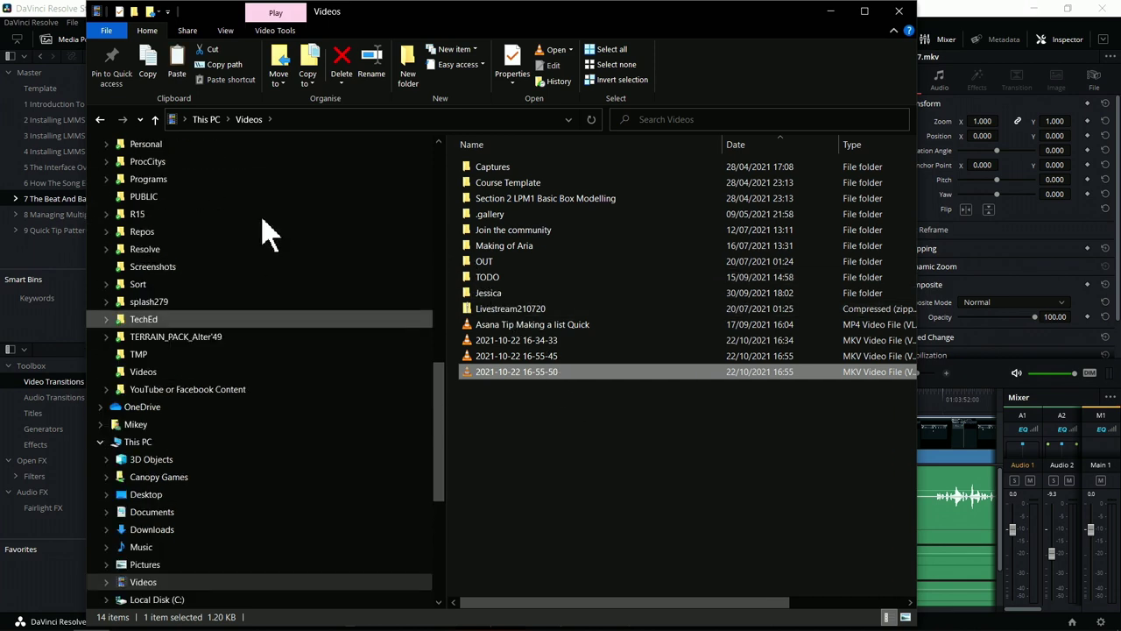
scroll(269, 232, up, 15)
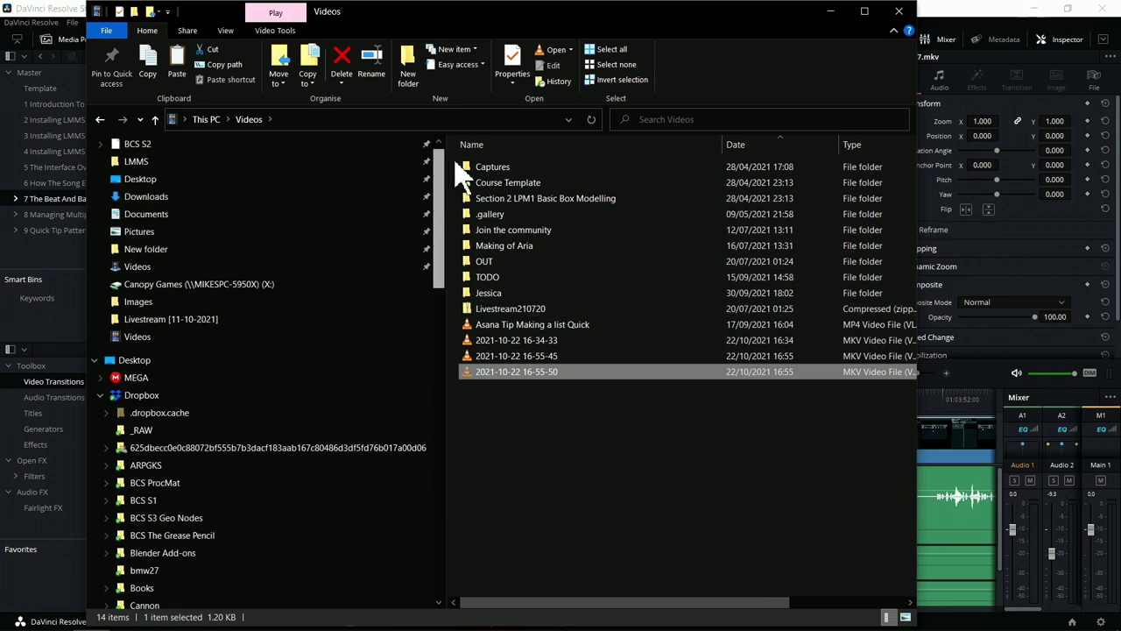
scroll(141, 203, up, 2)
click(141, 185)
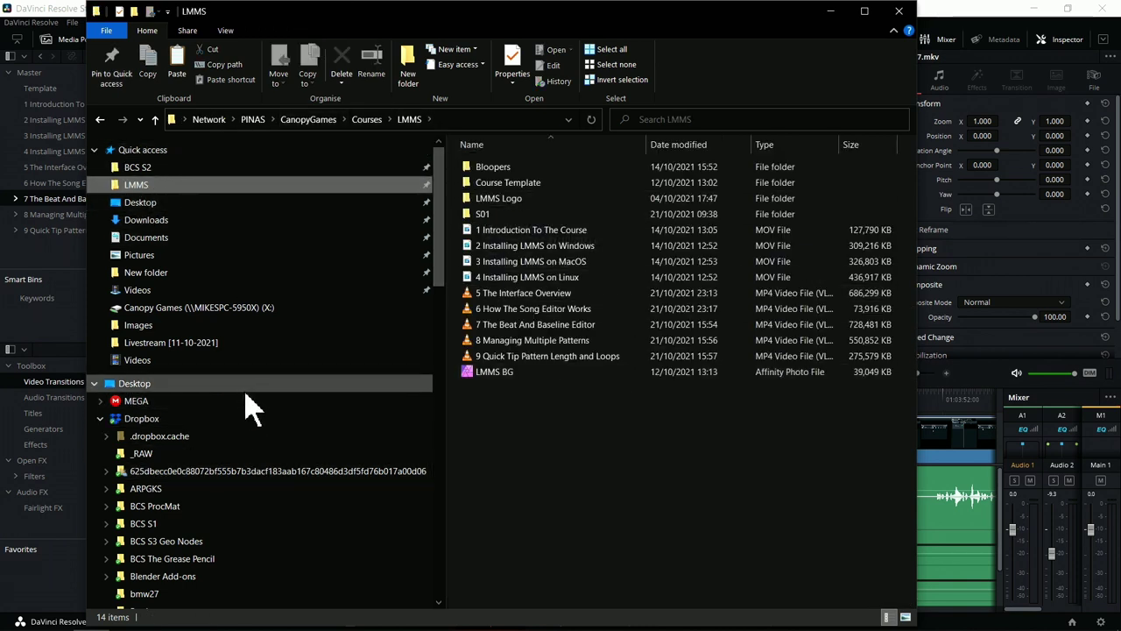
Paste the recording into Courses > LMMS > S01 > 7 The Beat And Baseline Editor on the Canopy Games (X:) drive
drag(439, 175, 426, 596)
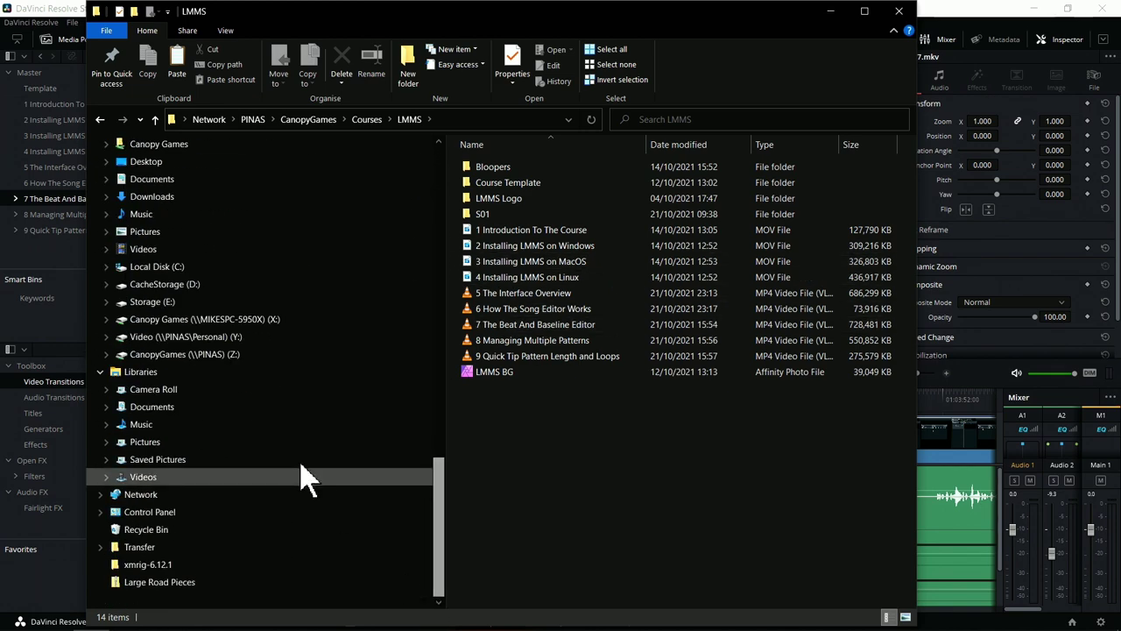
click(281, 320)
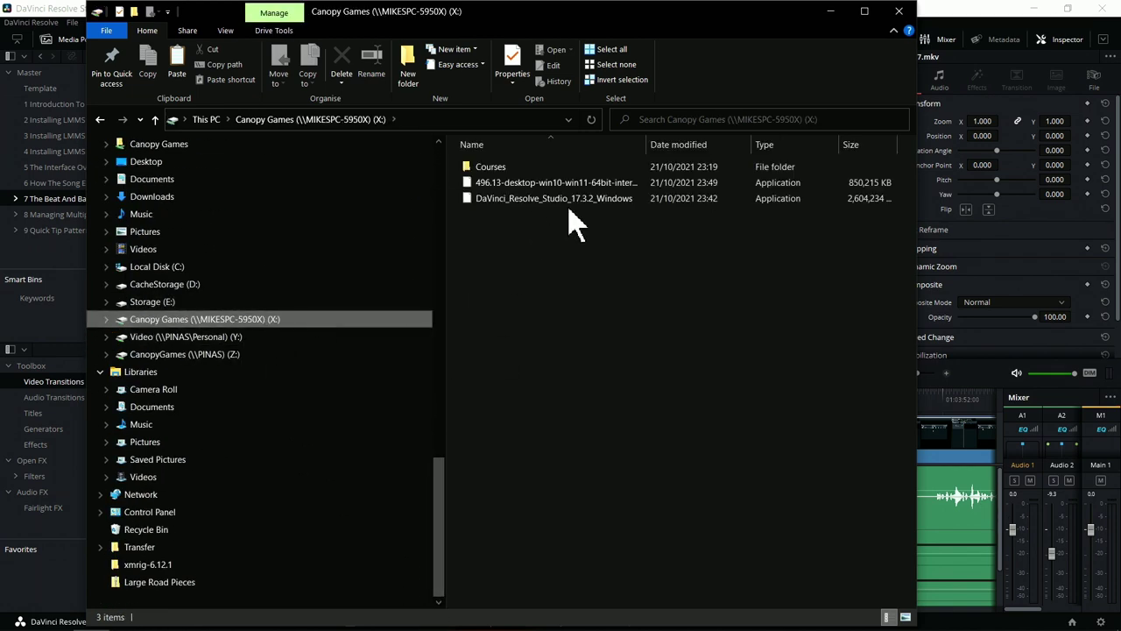
double_click(570, 169)
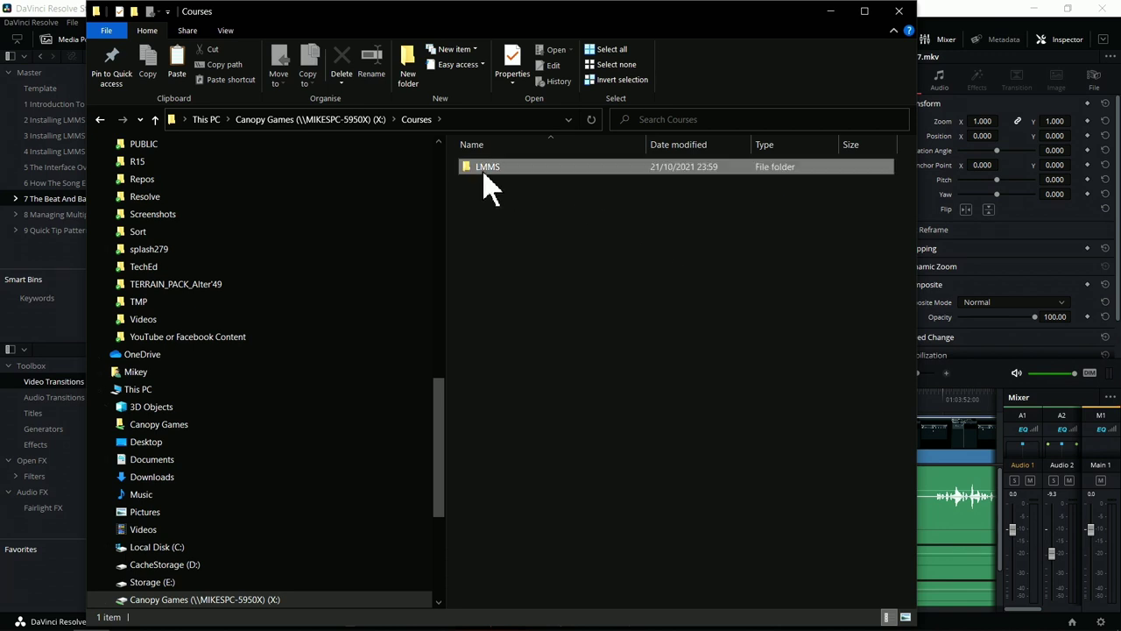
double_click(485, 169)
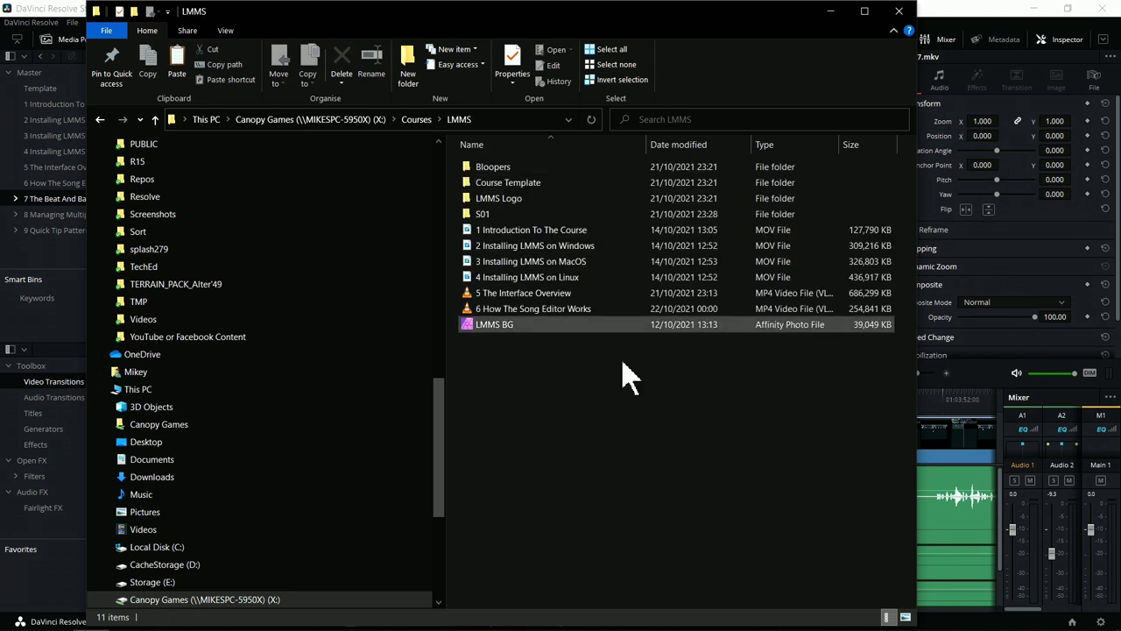
double_click(514, 216)
click(563, 263)
double_click(563, 263)
key(ctrl+v)
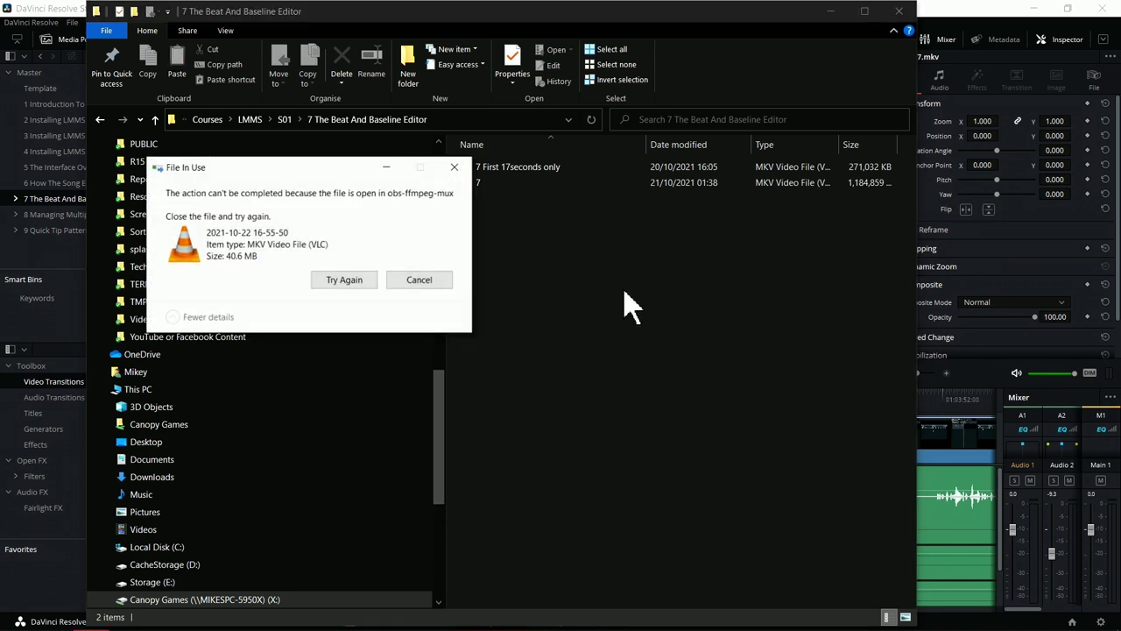
mouse_move(560, 628)
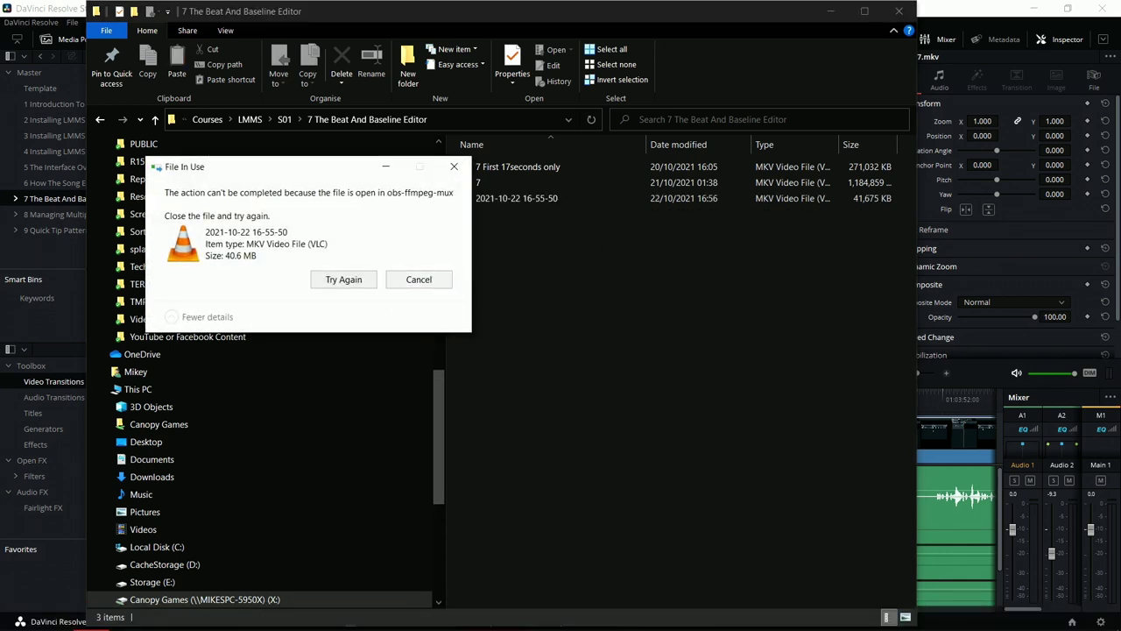
click(428, 285)
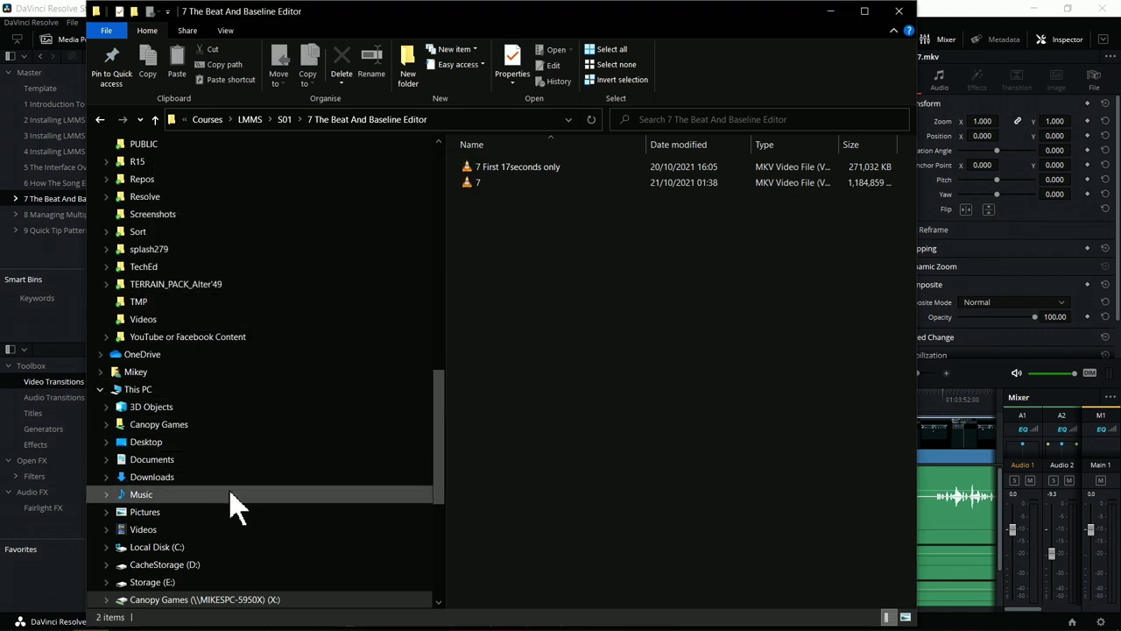
click(232, 532)
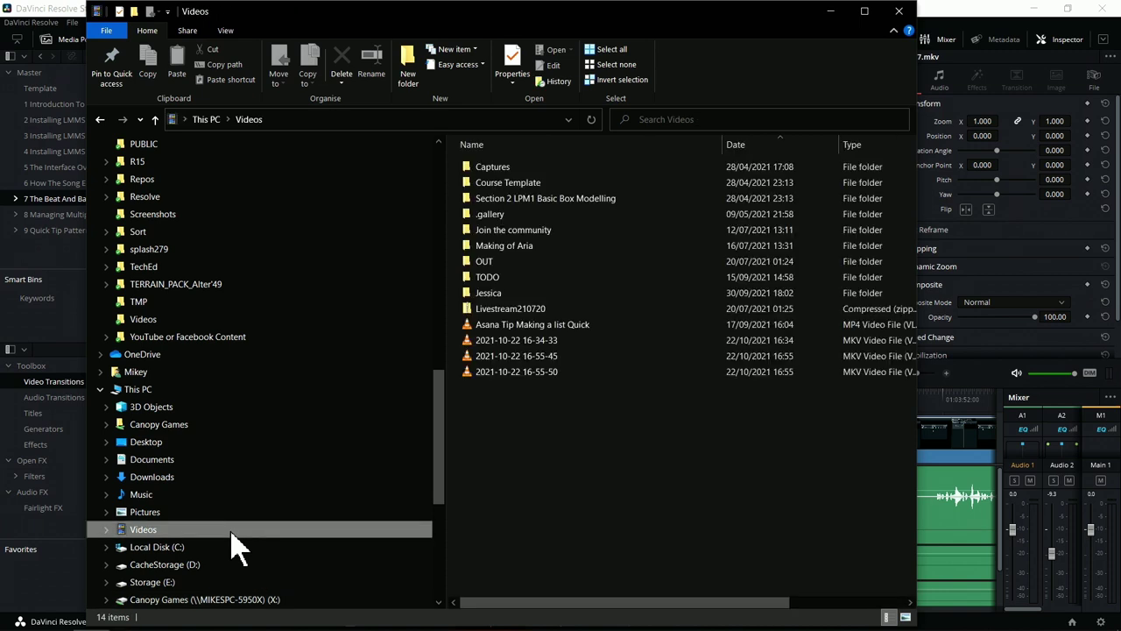
click(552, 359)
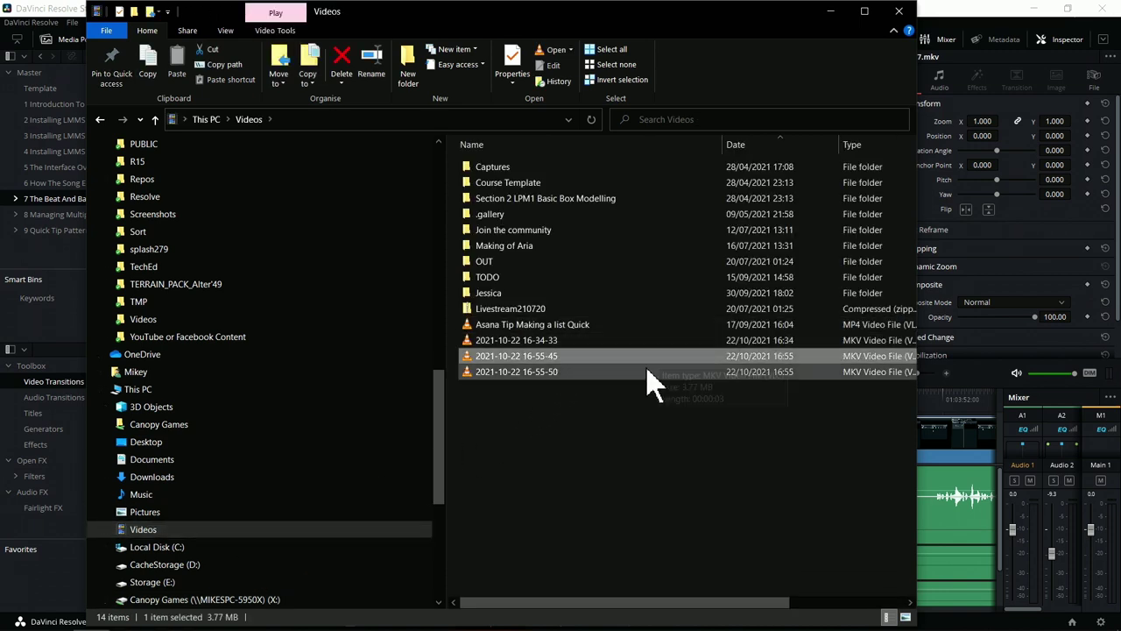
key(alt+Left)
key(Return)
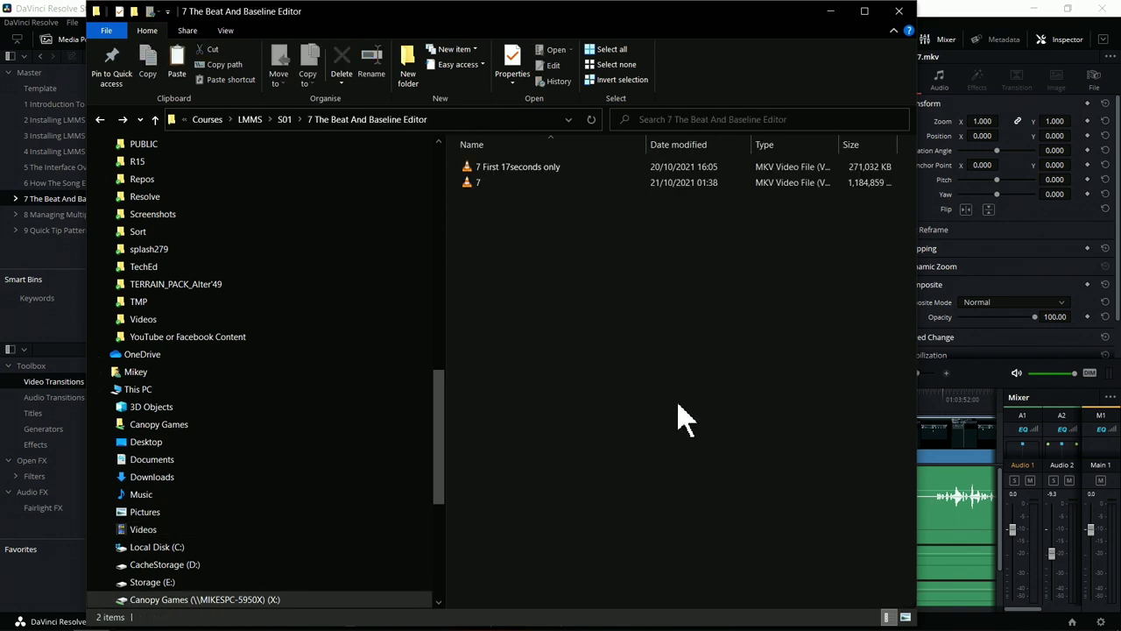
key(ctrl+v)
drag(600, 24, 955, 98)
drag(946, 271, 254, 219)
key(alt+Tab)
click(601, 388)
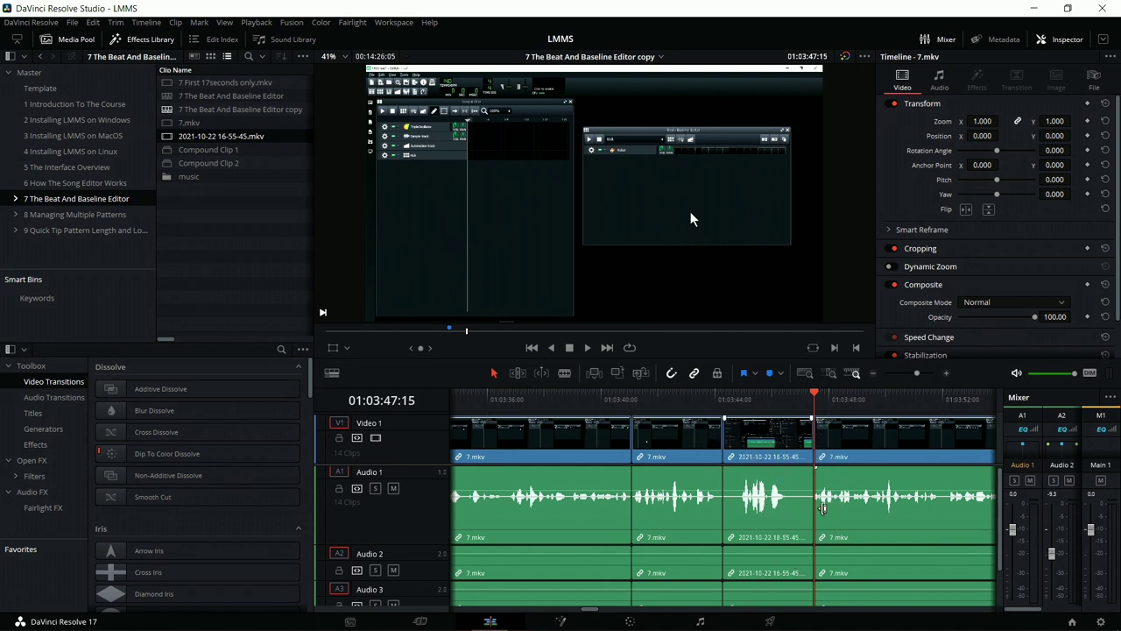
Ripple delete the inserted recording and insert it again at 01:03:44:09
click(740, 436)
key(Delete)
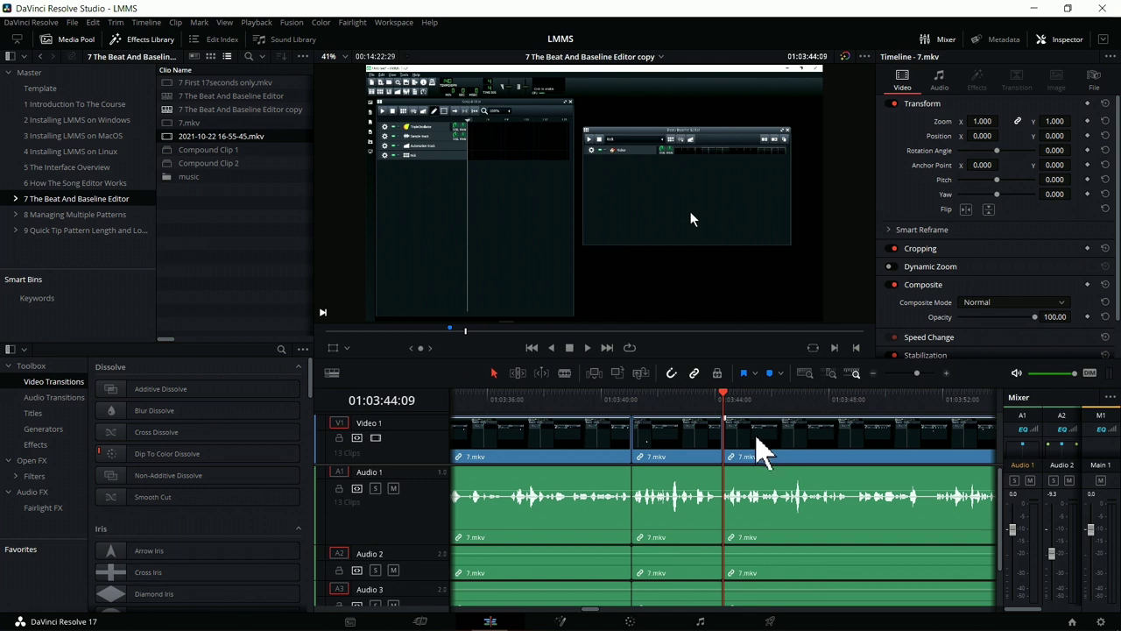
click(603, 383)
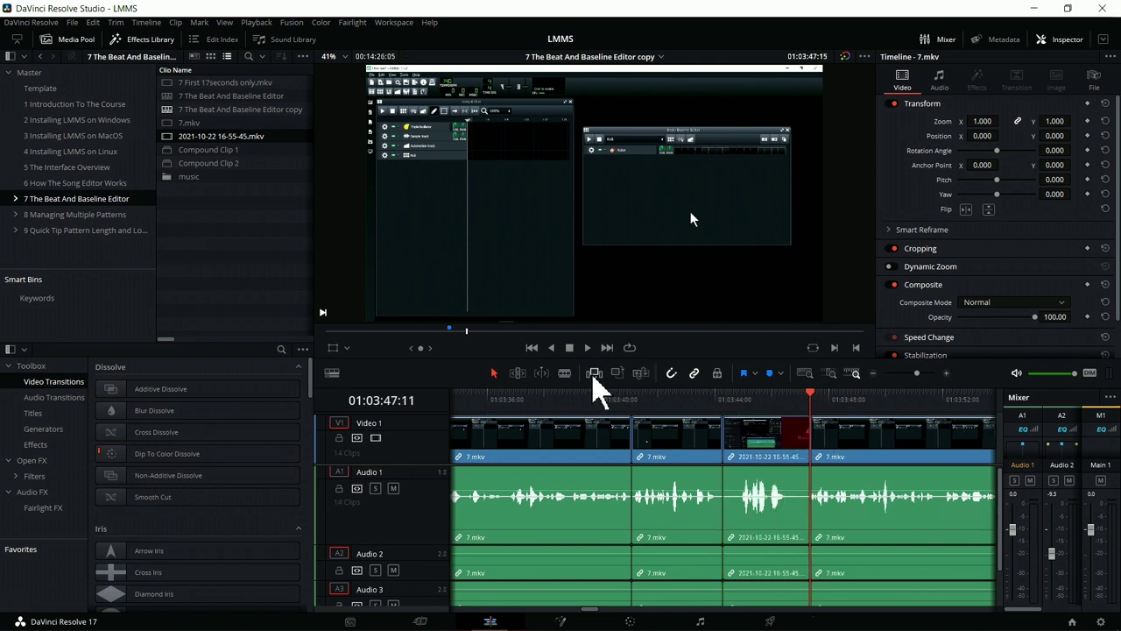
Listen to the inserted recording up to 01:03:46:24 and return the playhead to 01:03:44:22
click(675, 394)
key(space)
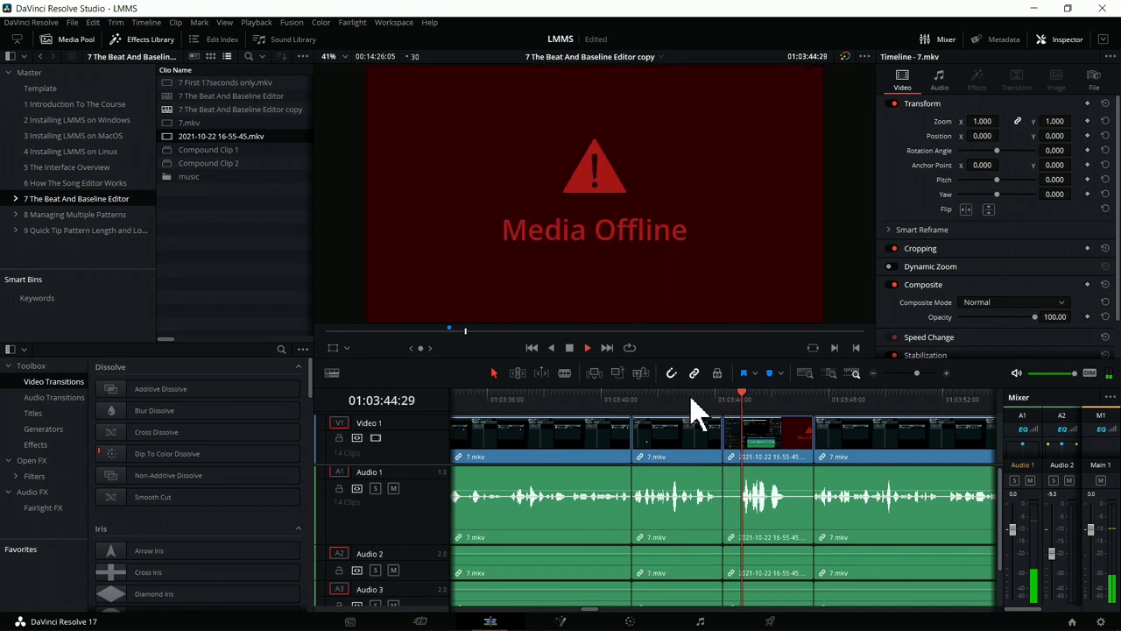
key(space)
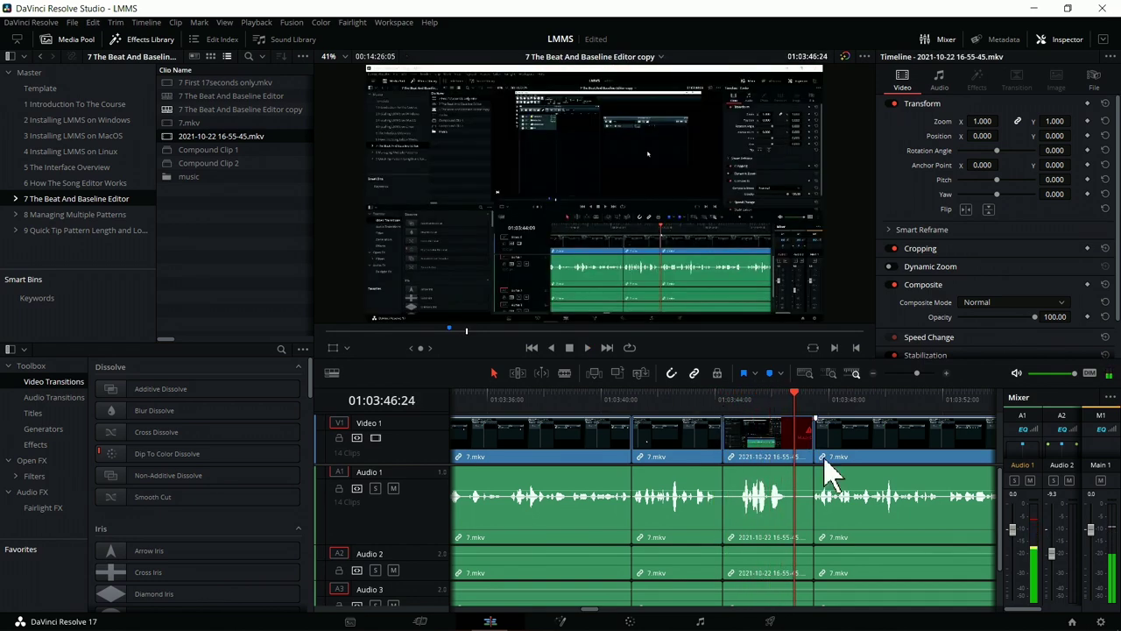
click(740, 395)
drag(741, 397, 736, 397)
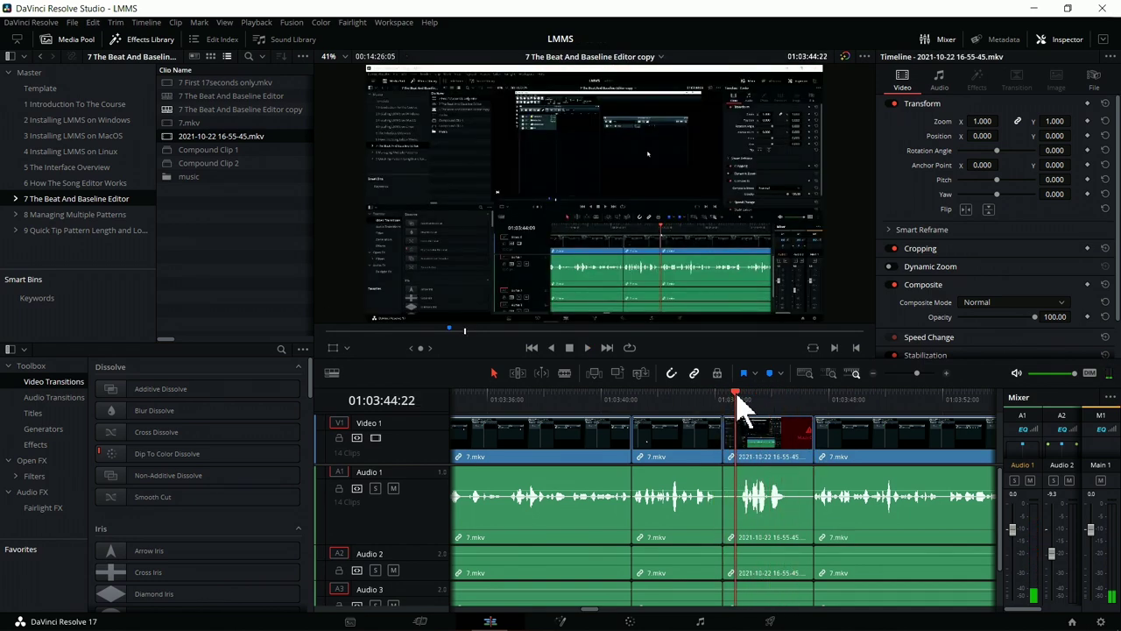
Slightly lower the inserted recording's volume on Audio 1 and listen to it again up to 01:03:46:19
drag(798, 487, 798, 492)
key(space)
key(space)
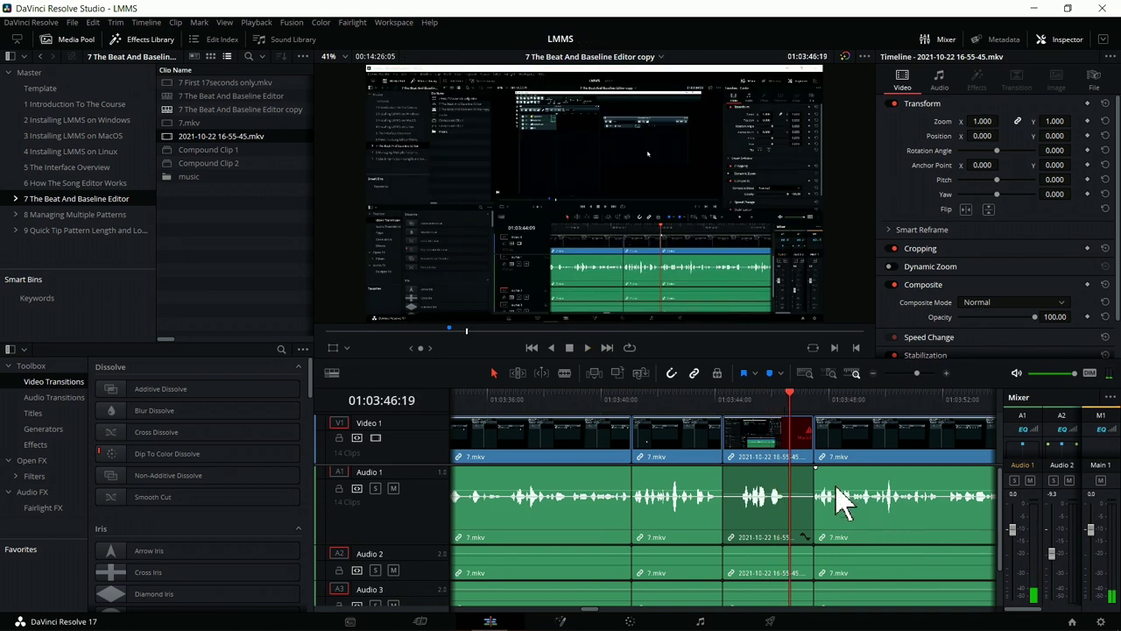
Ripple trim the end of the inserted recording to 01:03:46:00
click(725, 396)
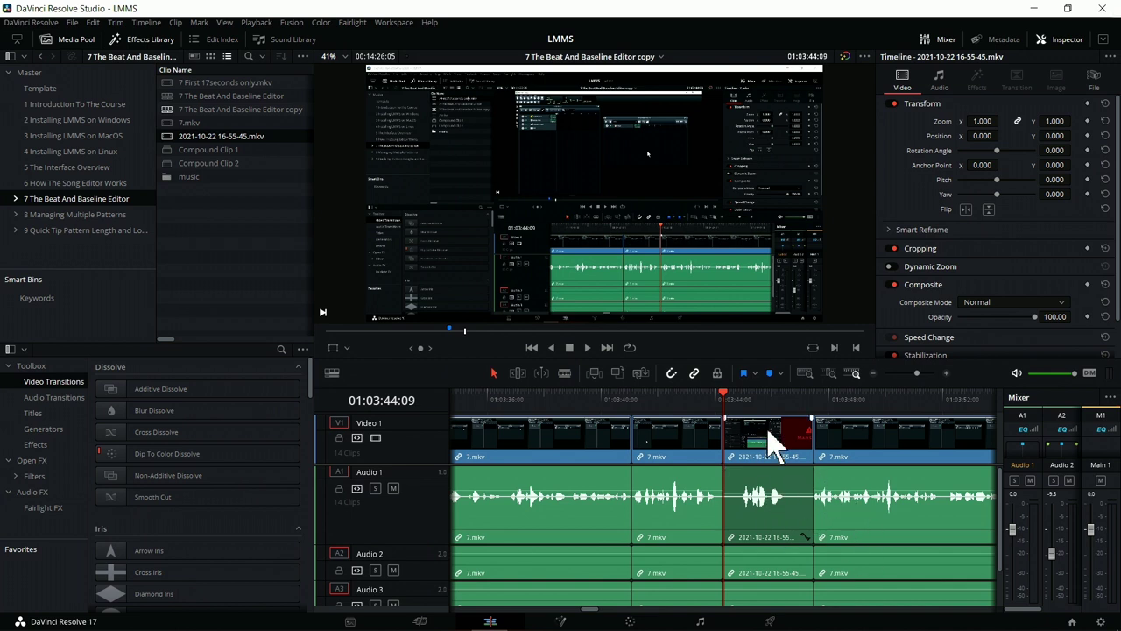
drag(734, 396, 801, 405)
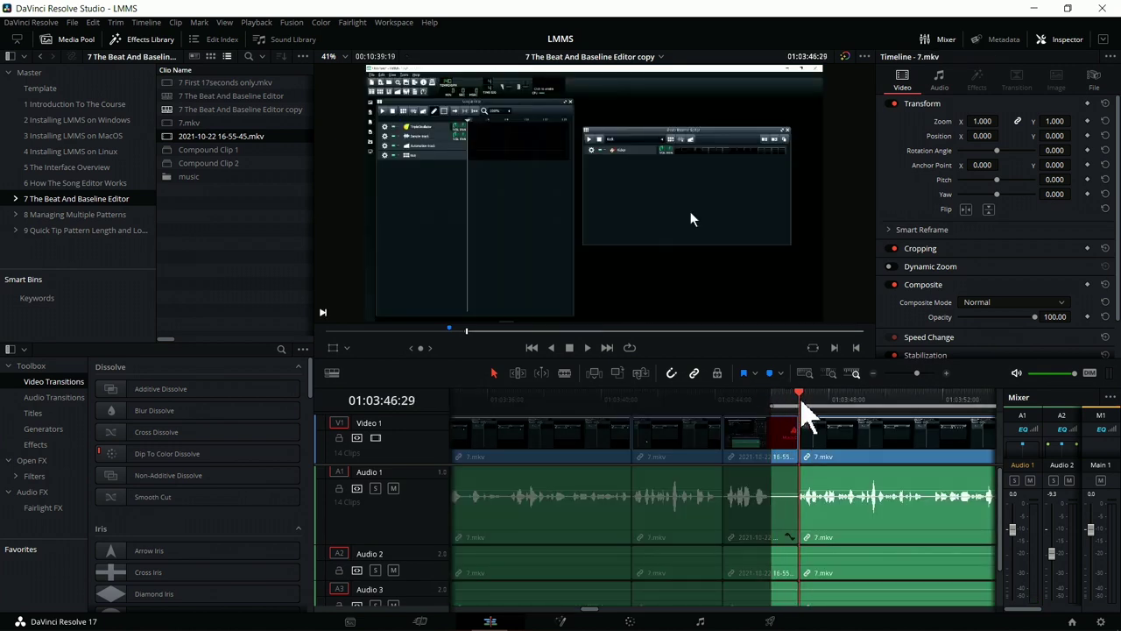
key(ctrl+z)
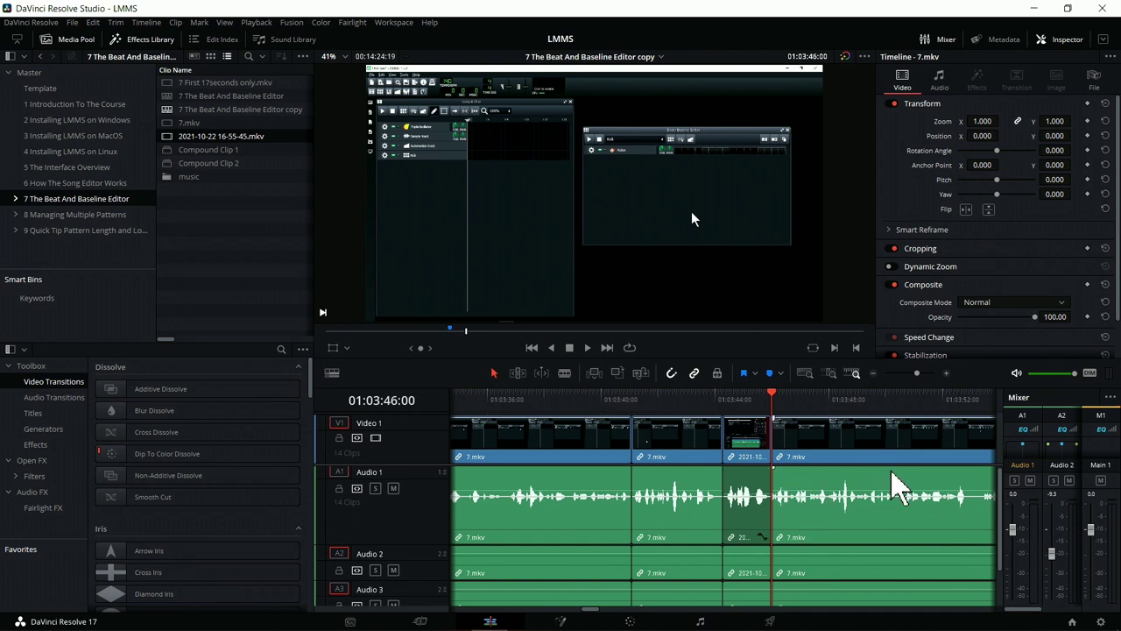
Listen to 7.mkv after the recording, from 01:03:46:00 to 01:03:48:05, and replay part of it
key(space)
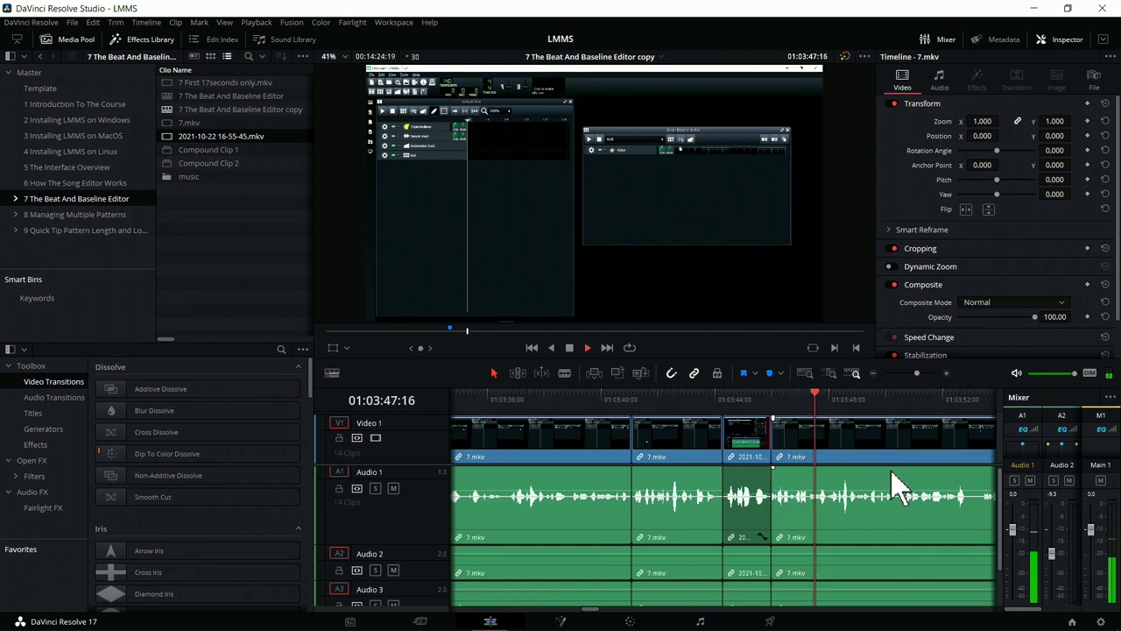
key(space)
scroll(863, 520, up, 3)
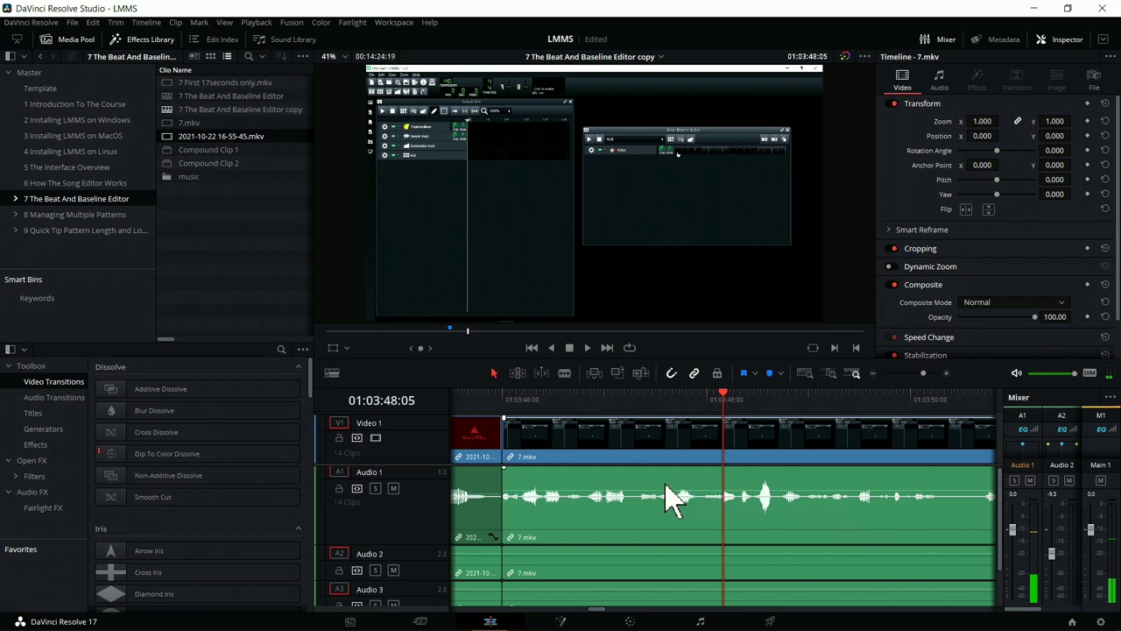
click(642, 401)
key(space)
Split 7.mkv across all tracks at 01:03:46:24 and save the project
click(575, 401)
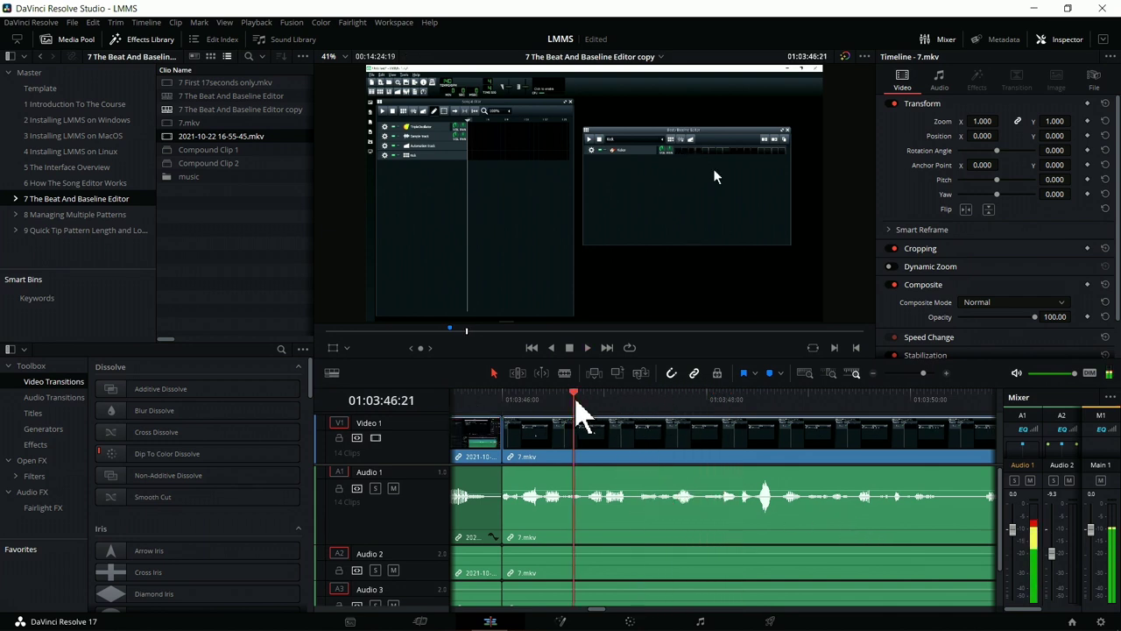
click(583, 401)
click(585, 401)
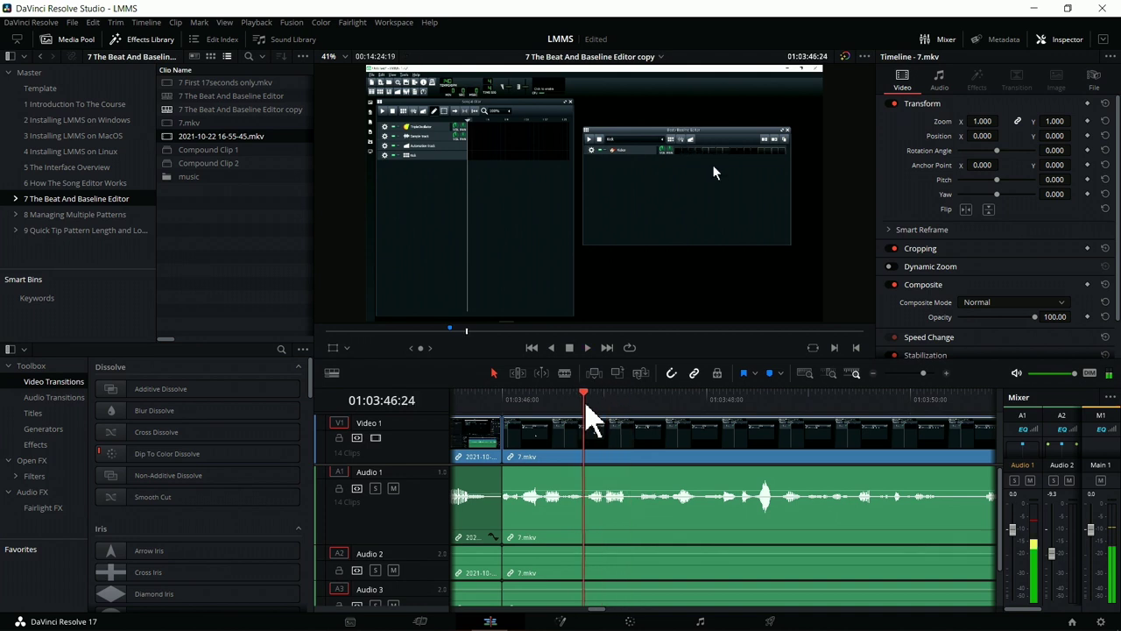
click(591, 517)
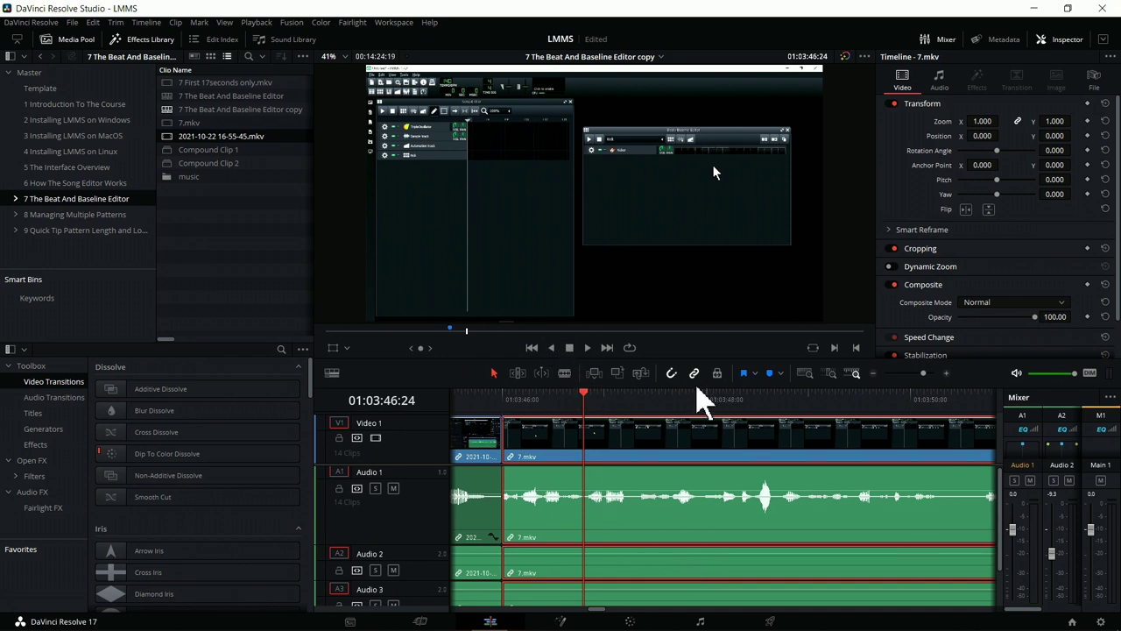
key(b)
click(584, 512)
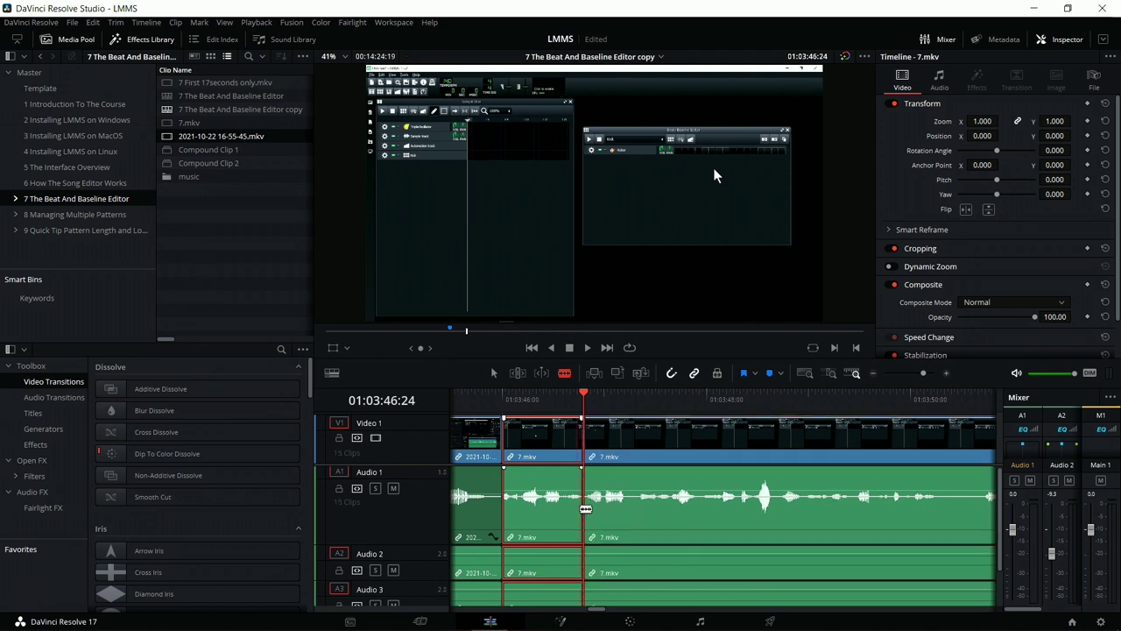
key(ctrl+s)
key(a)
Turn off linked selection and delete the Audio 1 and Audio 2 parts of the short 7.mkv segment after the recording
scroll(633, 501, left, 5)
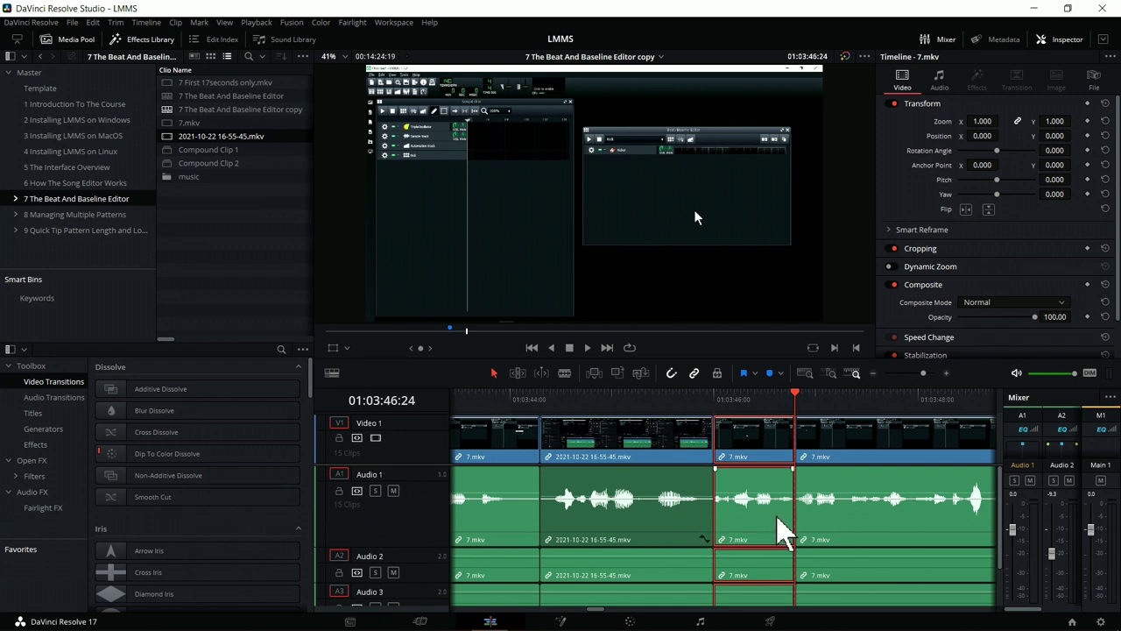
scroll(777, 517, down, 1)
scroll(775, 524, up, 1)
click(741, 406)
click(620, 451)
click(764, 464)
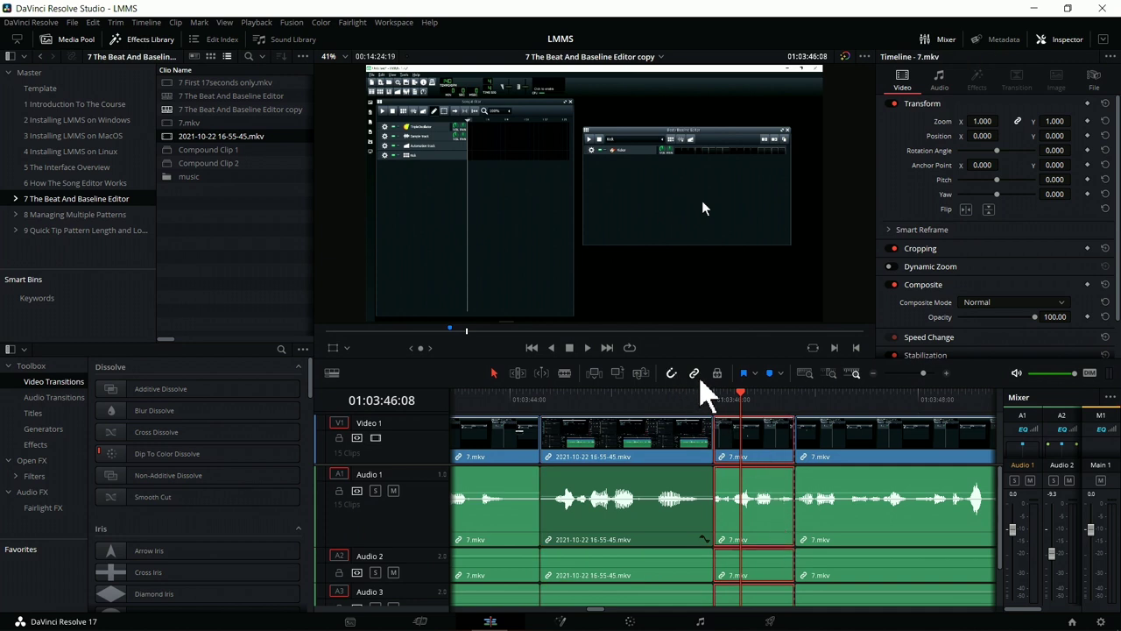
click(768, 576)
click(777, 531)
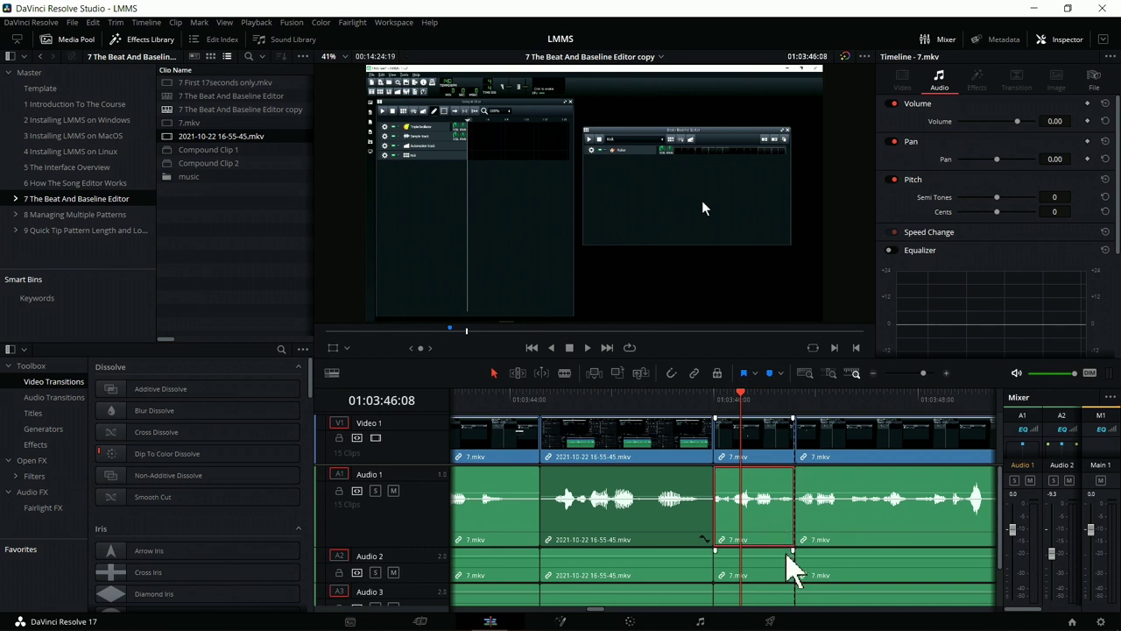
key(BackSpace)
Delete the short 7.mkv segment's remaining audio on Audio 3 and Audio 4
scroll(783, 576, down, 3)
click(776, 569)
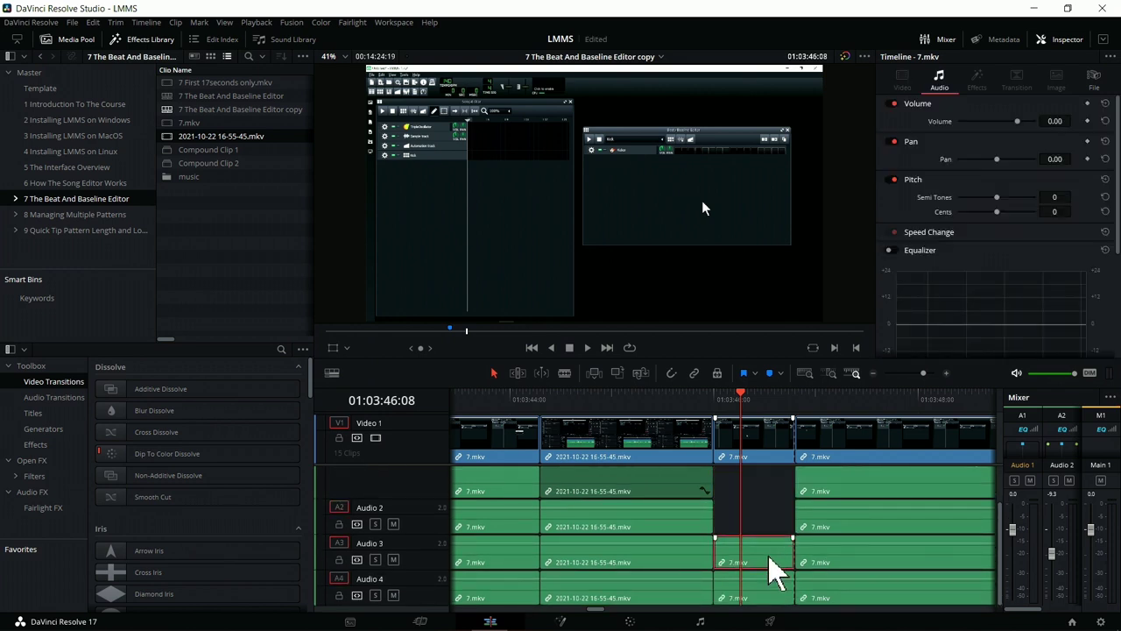
key(BackSpace)
click(771, 600)
key(BackSpace)
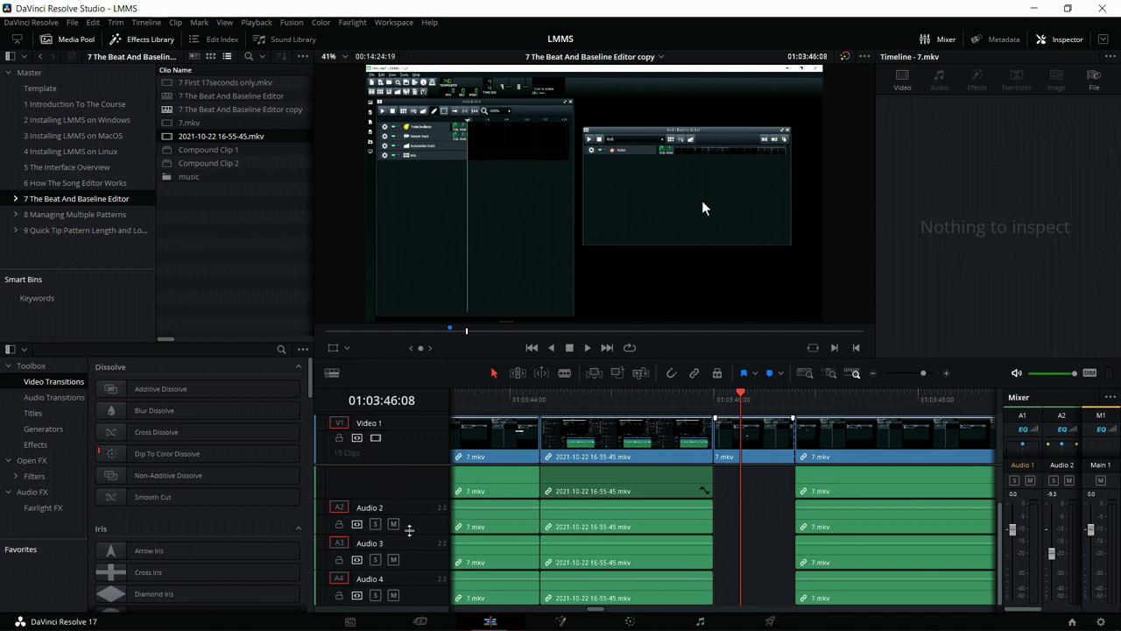
Turn on snapping and replace the recording's video with the short 7.mkv video segment, extended to cover 01:03:44:09 to 01:03:46:00
scroll(431, 531, up, 3)
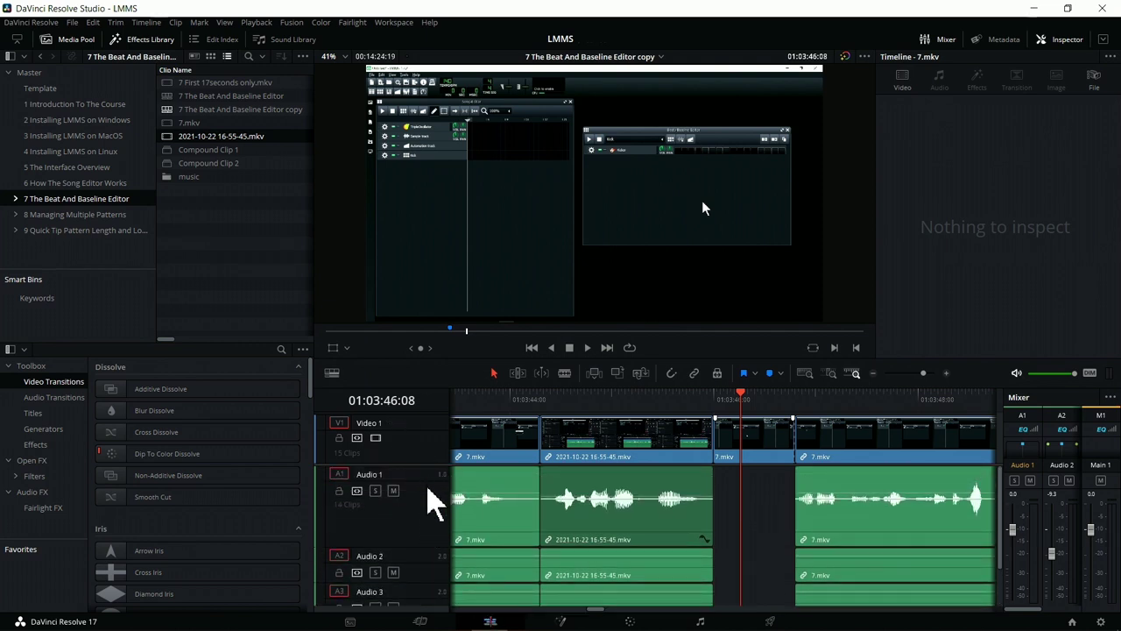
scroll(438, 504, down, 3)
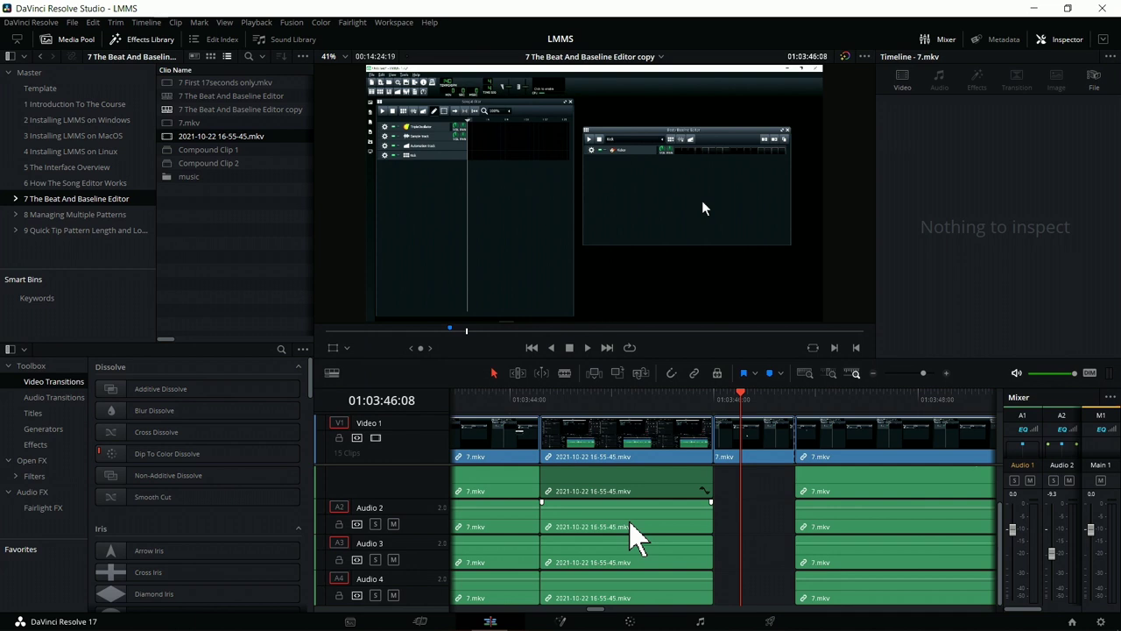
scroll(442, 524, up, 3)
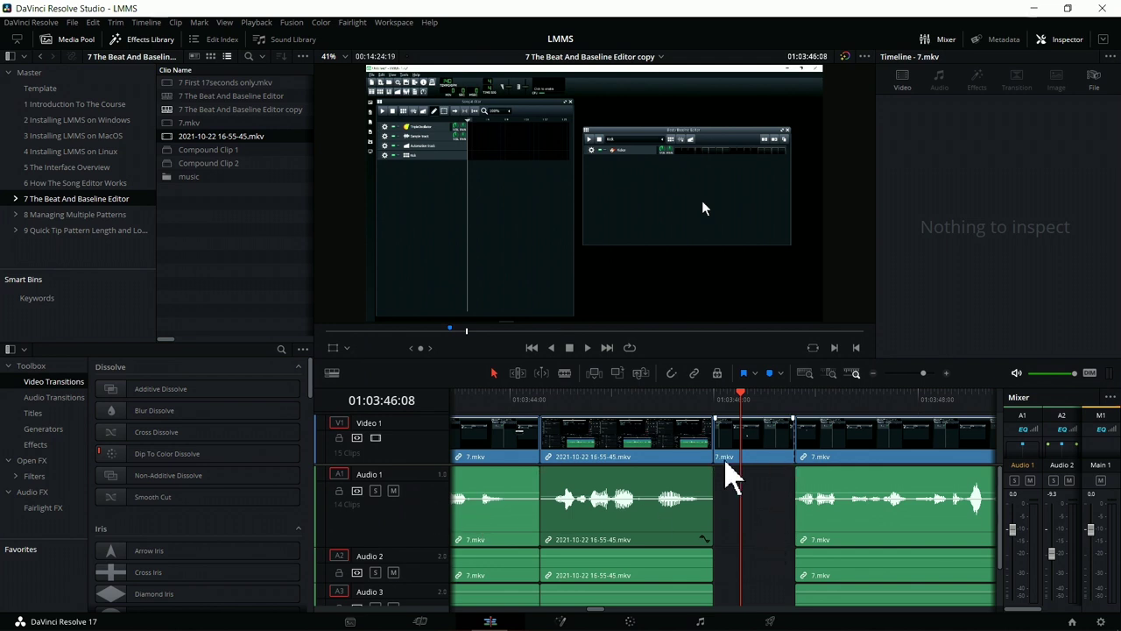
mouse_move(752, 462)
mouse_down()
mouse_move(573, 453)
mouse_move(580, 462)
mouse_move(620, 451)
mouse_move(580, 455)
mouse_move(624, 438)
mouse_move(745, 447)
mouse_up()
click(671, 373)
drag(655, 449, 714, 433)
click(708, 452)
key(BackSpace)
Turn linked selection on and ripple delete the empty gap between 01:03:46:00 and 01:03:46:24
click(759, 450)
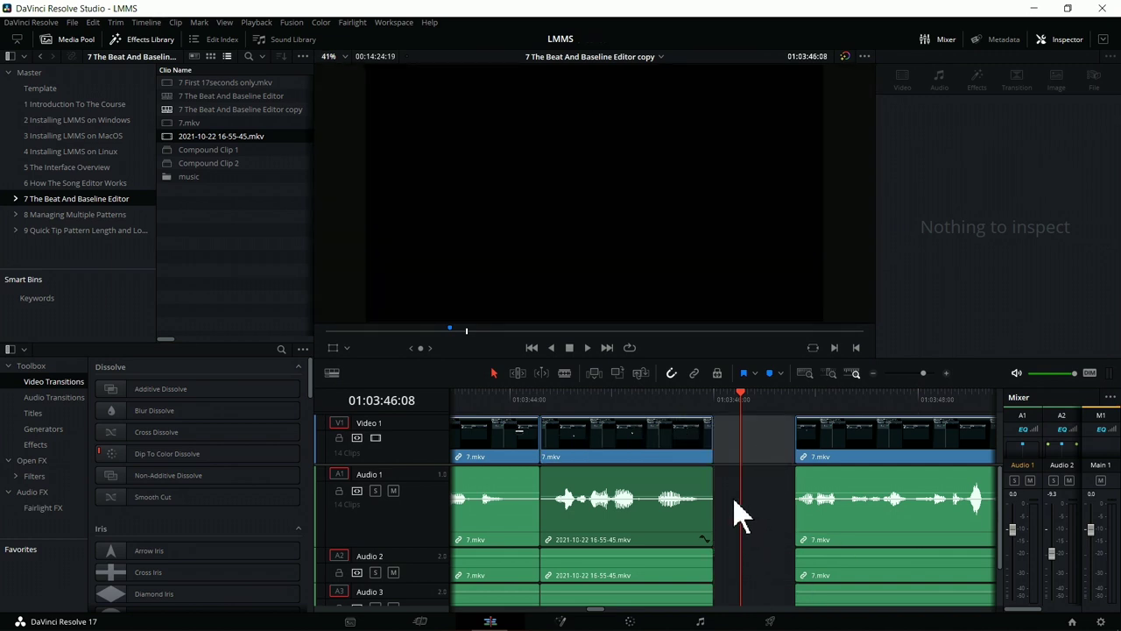
click(695, 373)
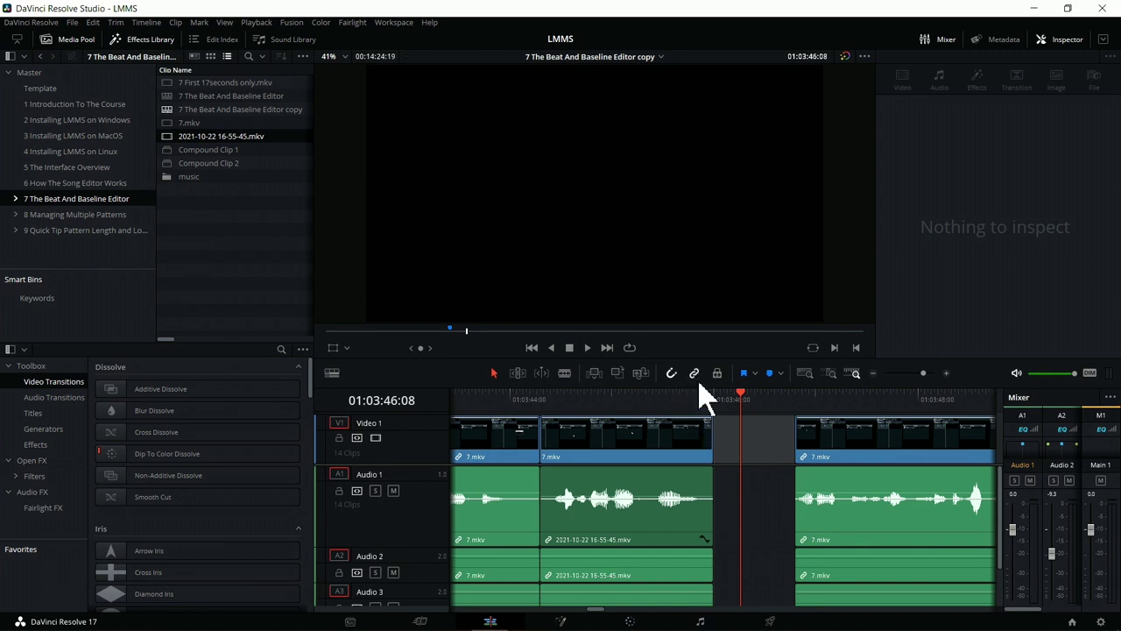
click(757, 455)
key(Delete)
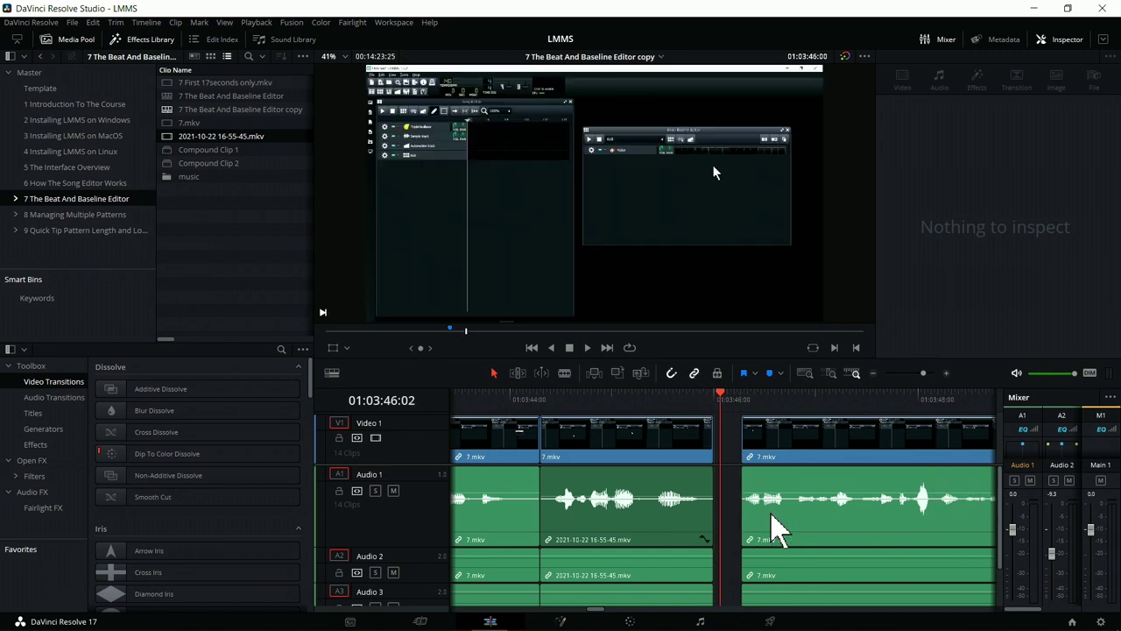
Undo the gap's removal, try removing it with linked selection off, and undo that attempt
key(ctrl+z)
key(Delete)
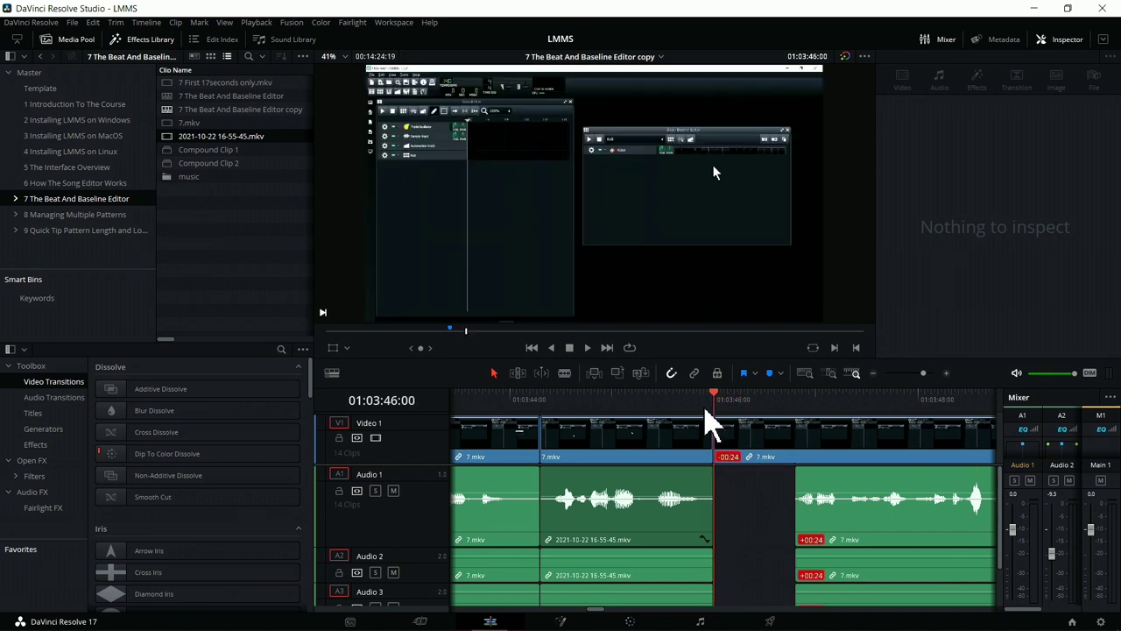
key(ctrl+z)
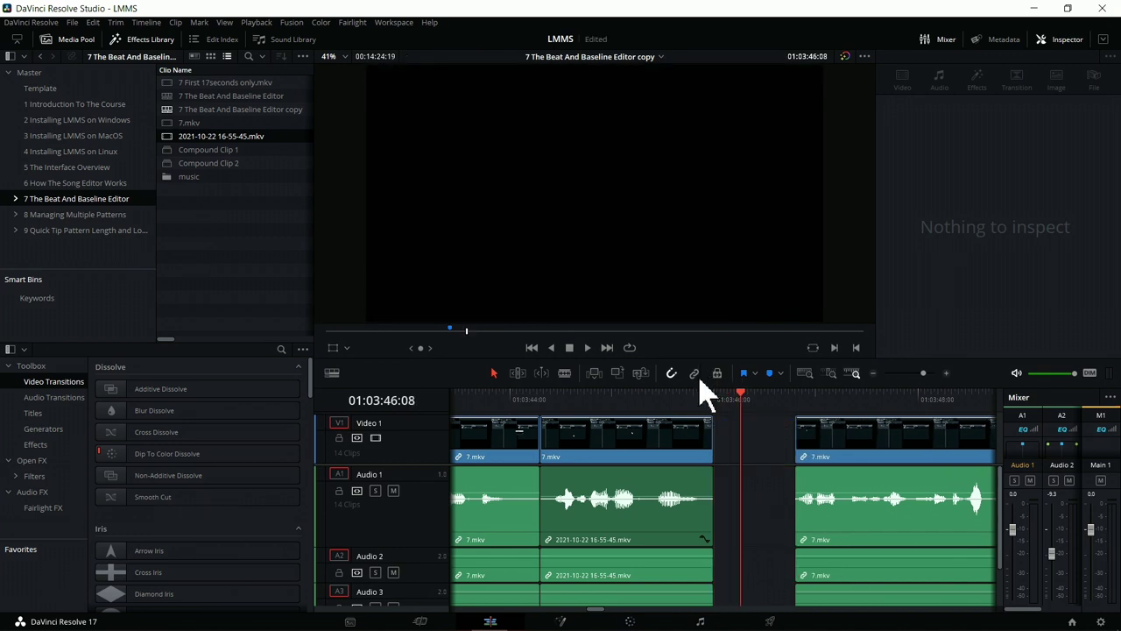
With linked selection on, ripple delete the gap after the recording and play the result from 01:03:44:09
click(756, 434)
key(Delete)
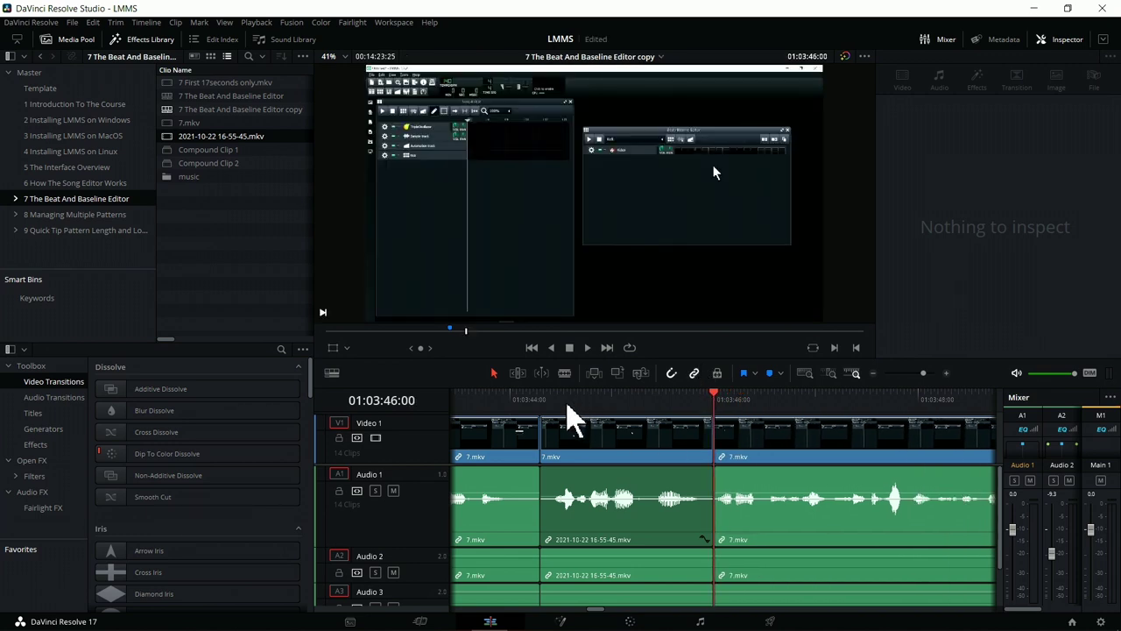
click(539, 401)
key(space)
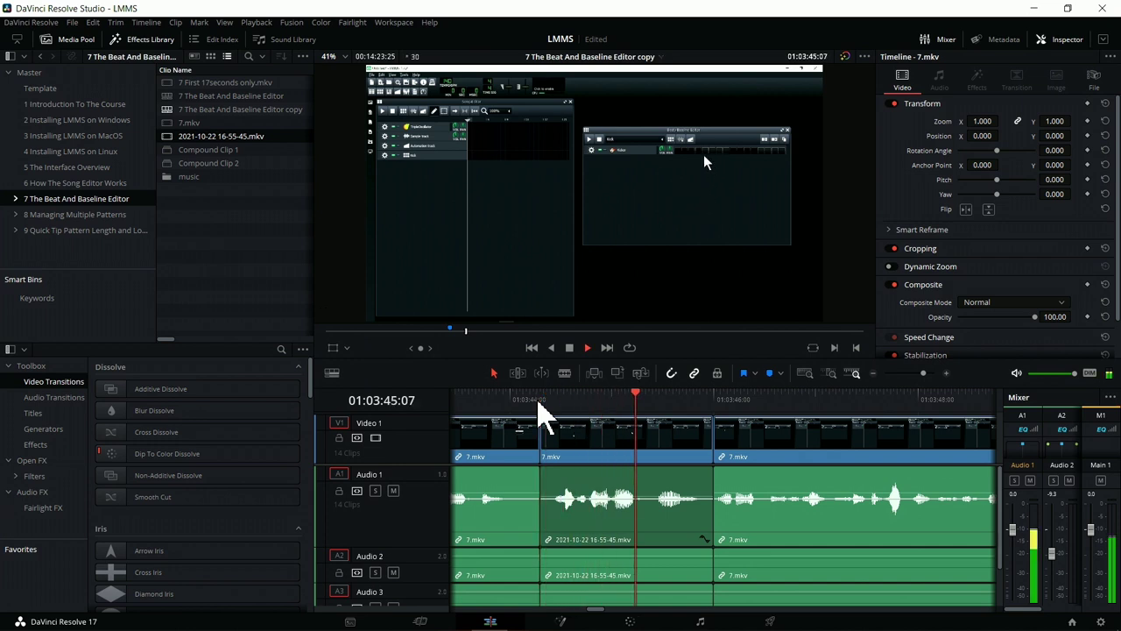
Stop playback, lower the new recording's Audio 1 volume to -6.03 dB, and return the playhead to 01:03:44:09
key(space)
mouse_move(701, 496)
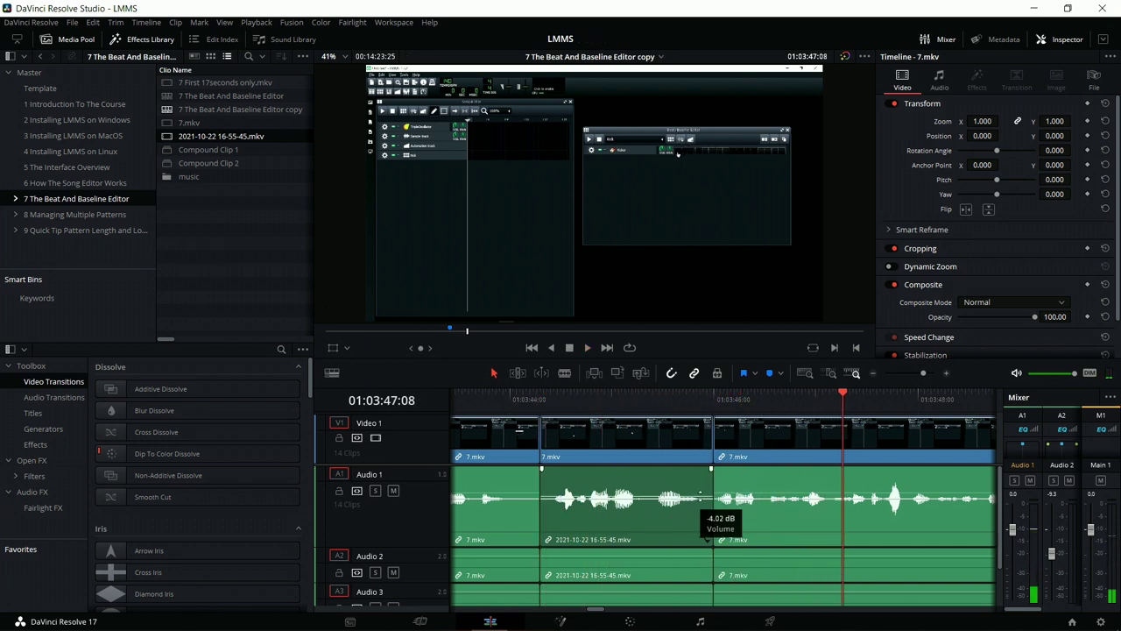
drag(700, 491, 704, 495)
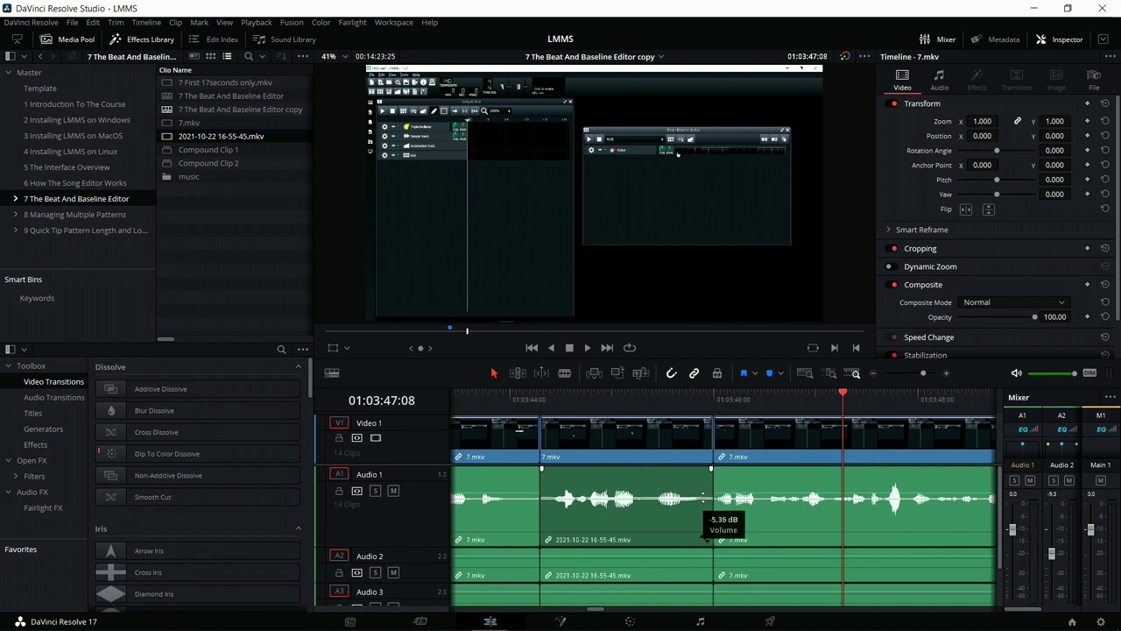
click(542, 407)
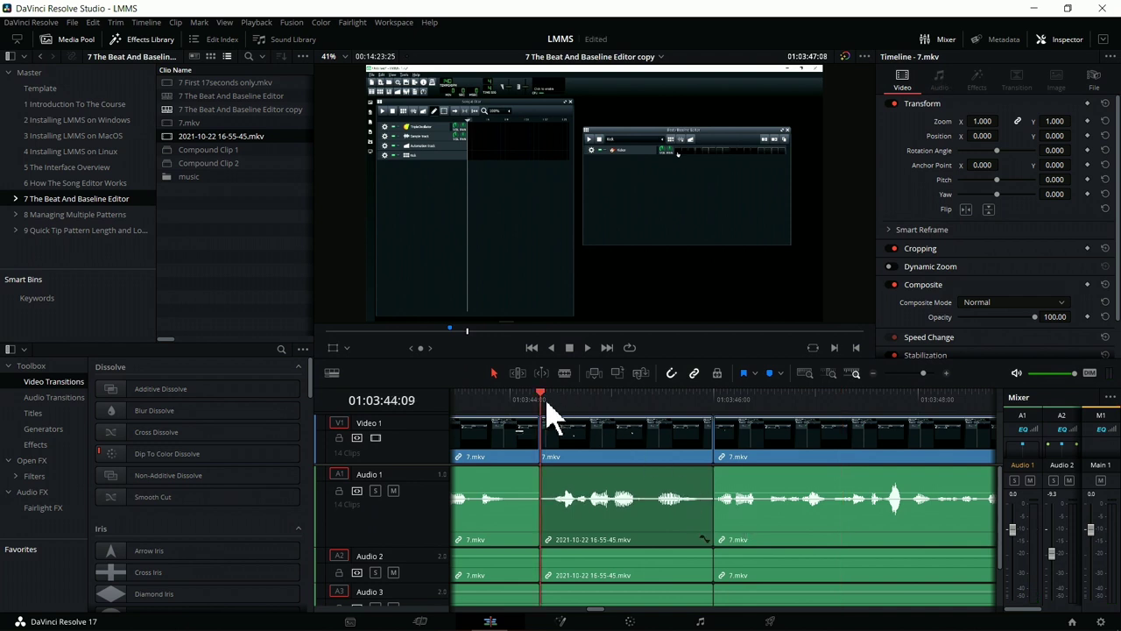
Select only the new recording's Audio 1 clip, leaving its linked clips on the other audio tracks unselected
click(647, 515)
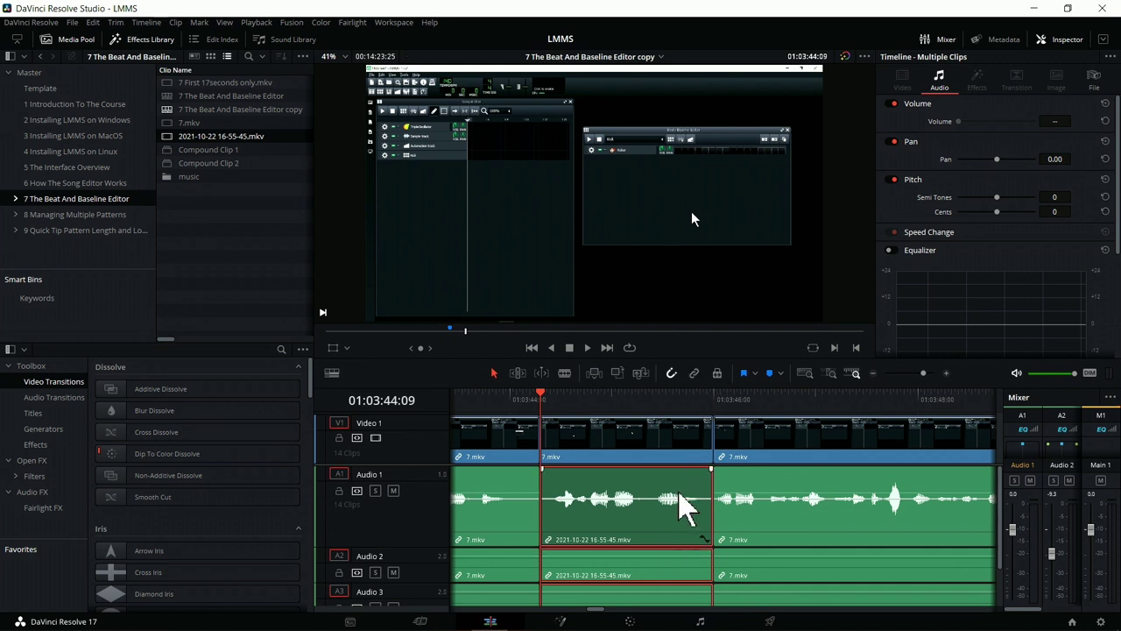
drag(679, 507, 749, 495)
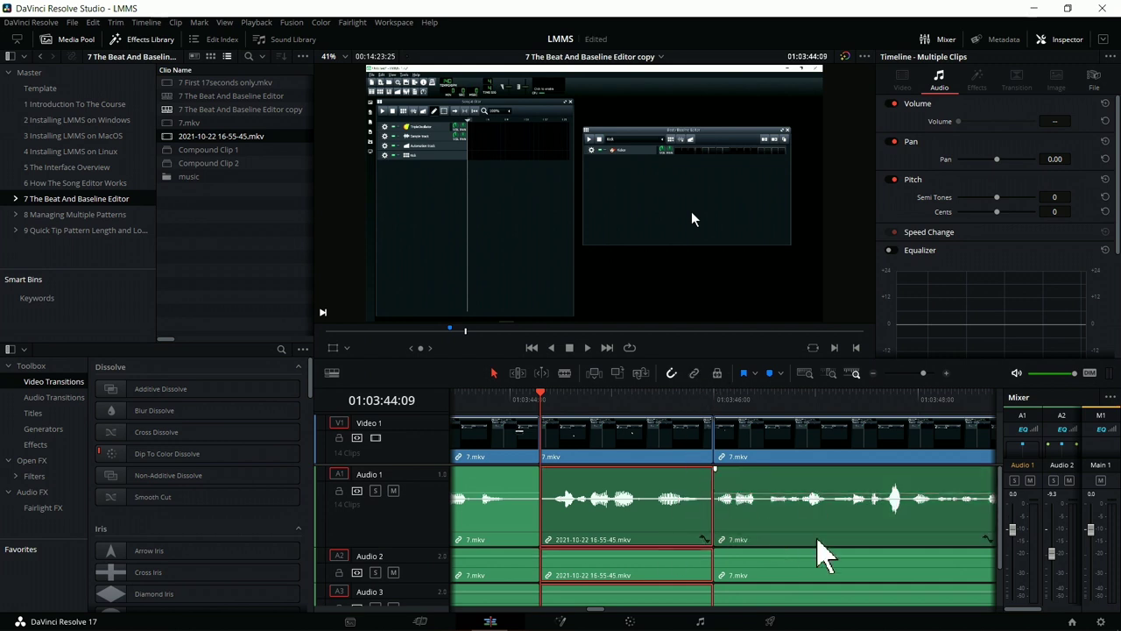
click(668, 537)
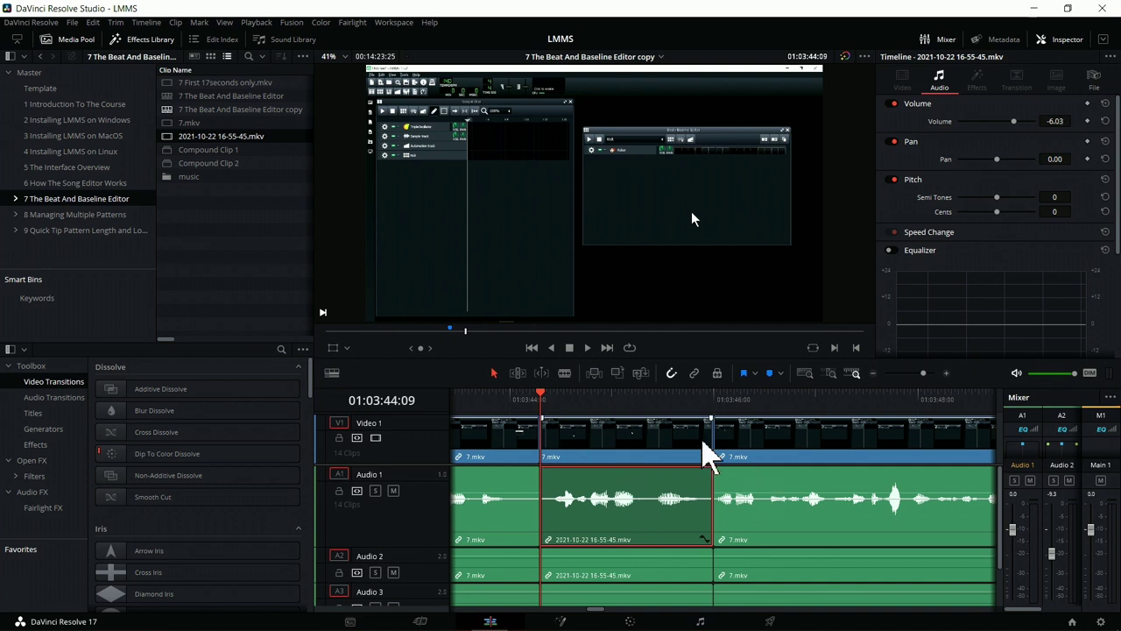
key(space)
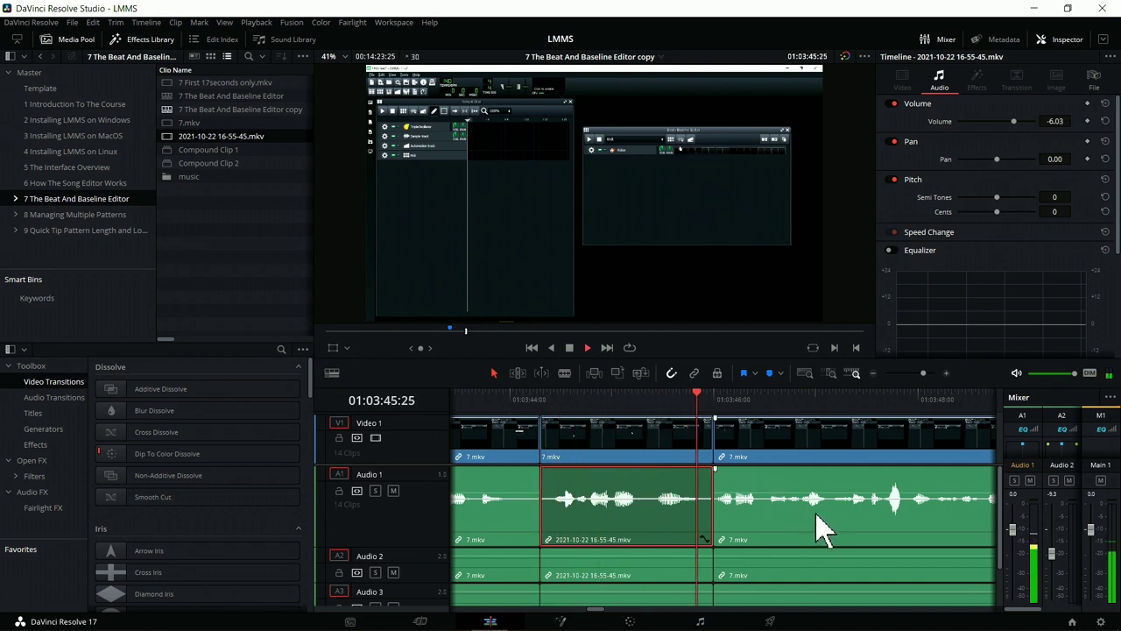
key(space)
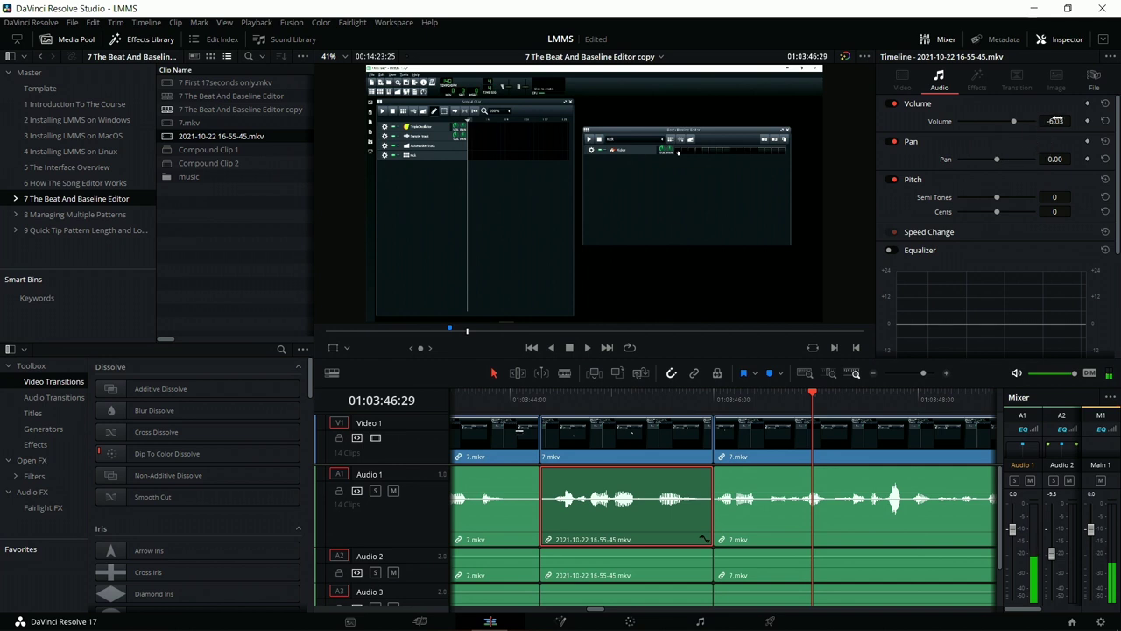
key(Return)
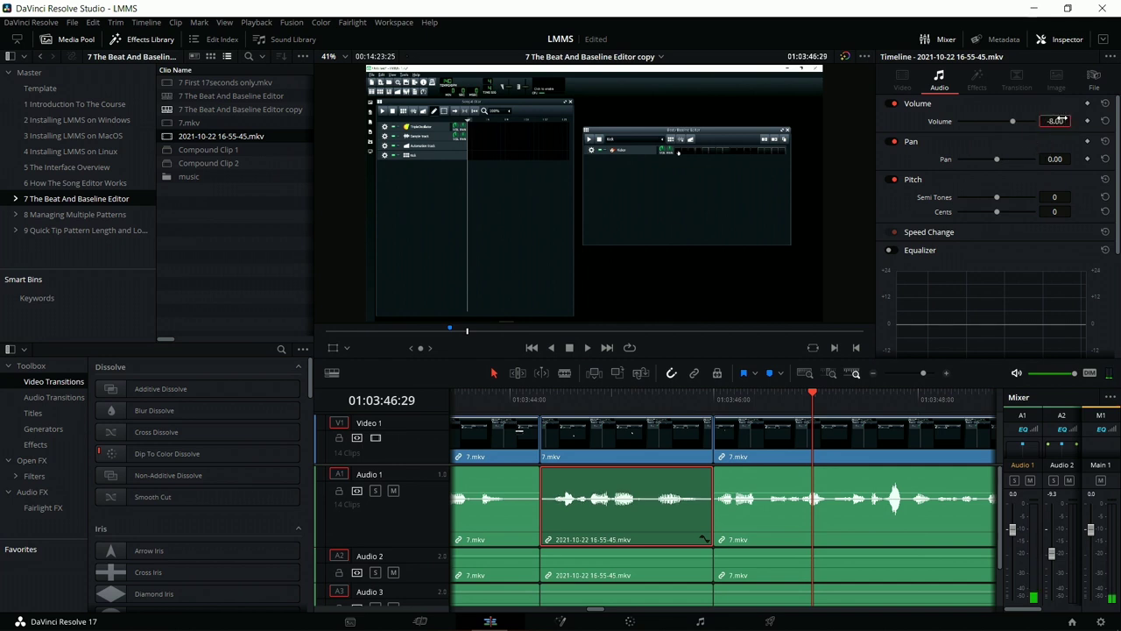
click(541, 414)
key(space)
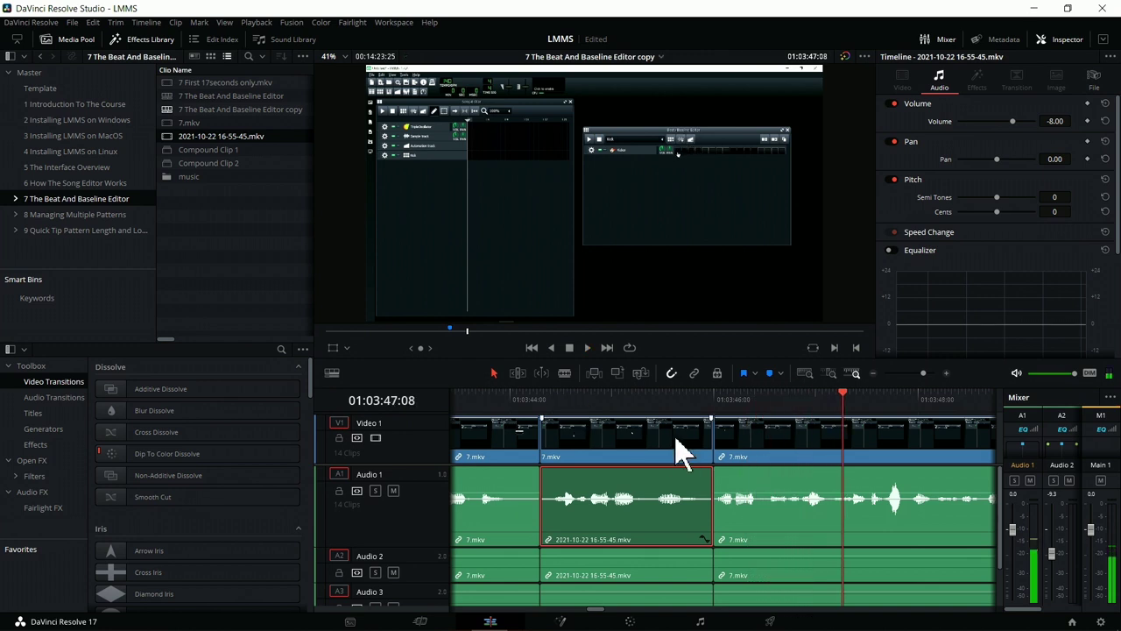
Mark a 5-frame range at the cut near 01:03:46:00 and select all clips on the timeline
key(Up)
click(695, 374)
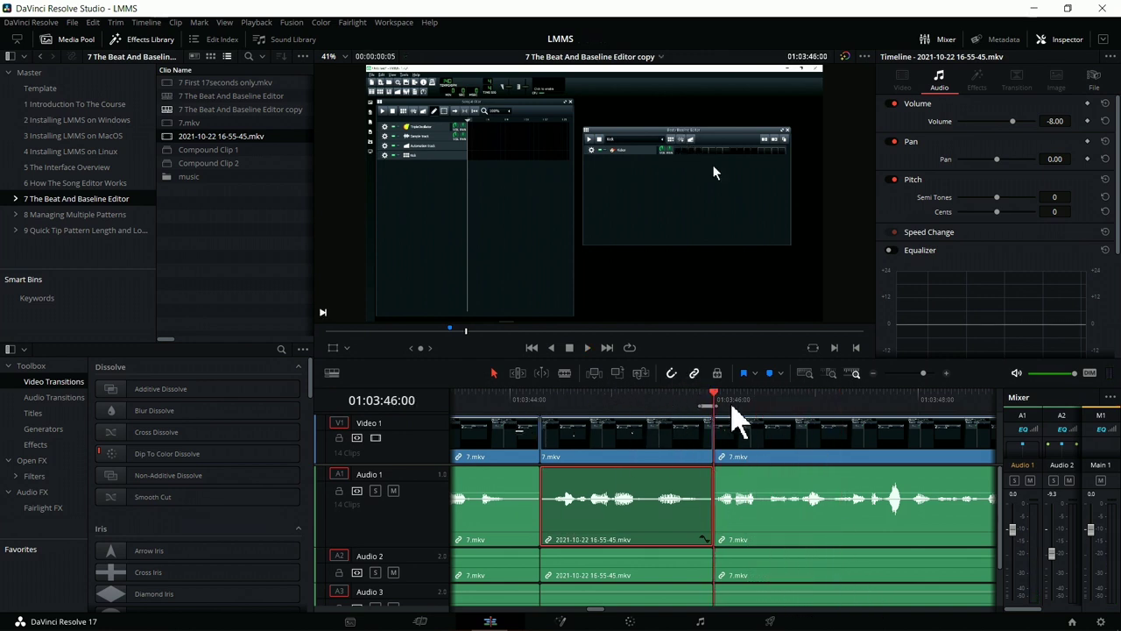
click(475, 450)
click(647, 453)
key(ctrl+a)
scroll(724, 509, down, 6)
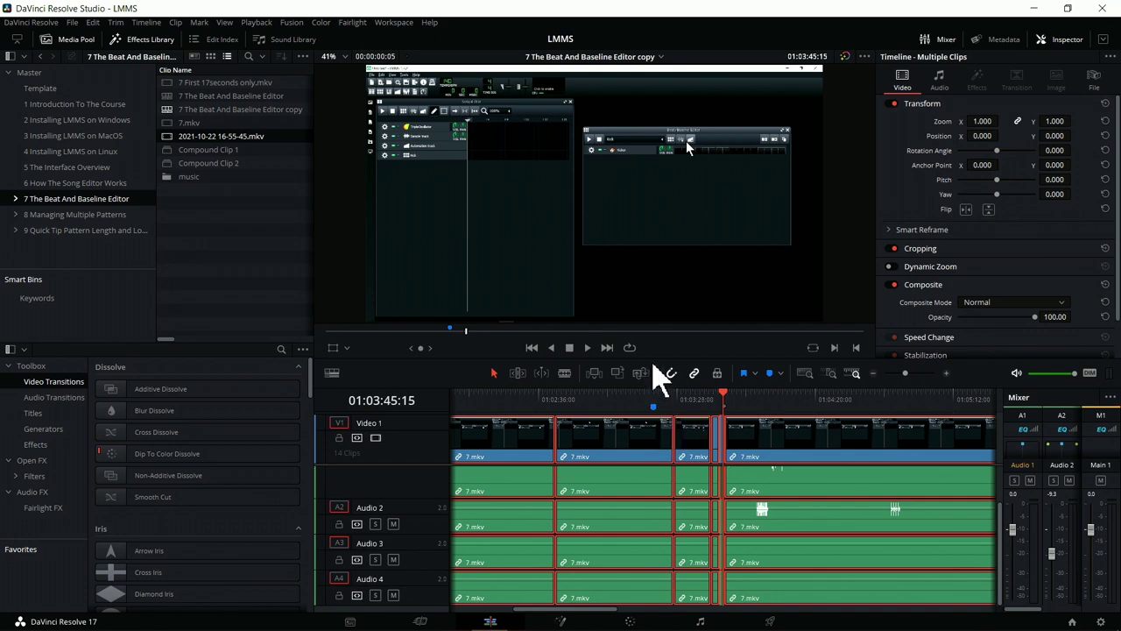
Enlarge the timeline area and ripple-delete the marked 5-frame range at the end of the inserted clip
drag(645, 383, 656, 303)
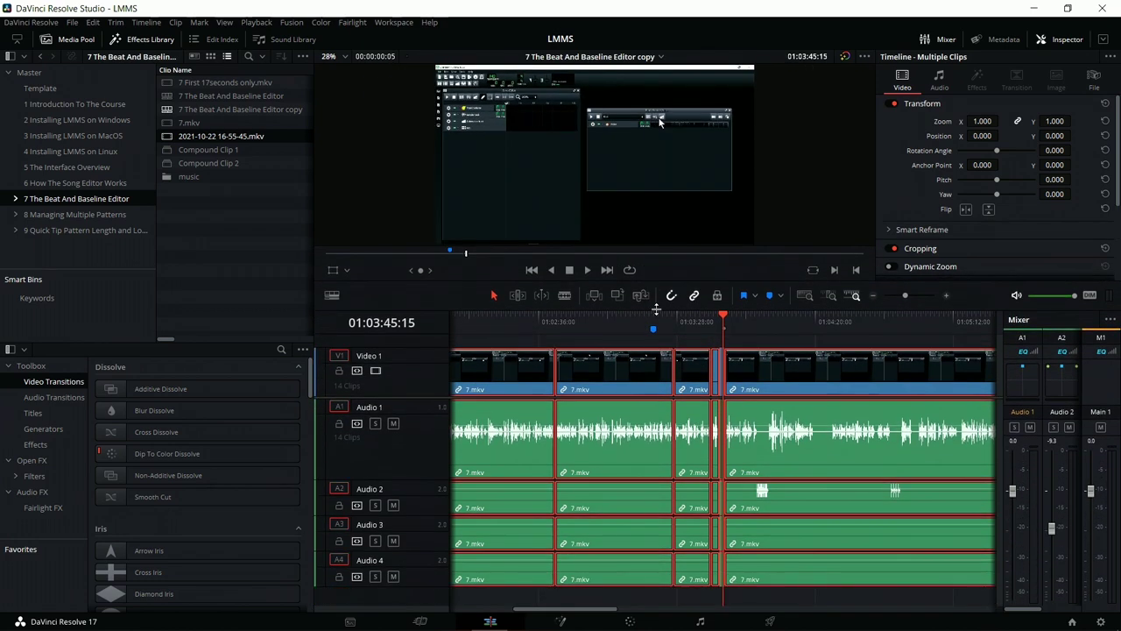
scroll(758, 430, up, 3)
click(745, 401)
key(Delete)
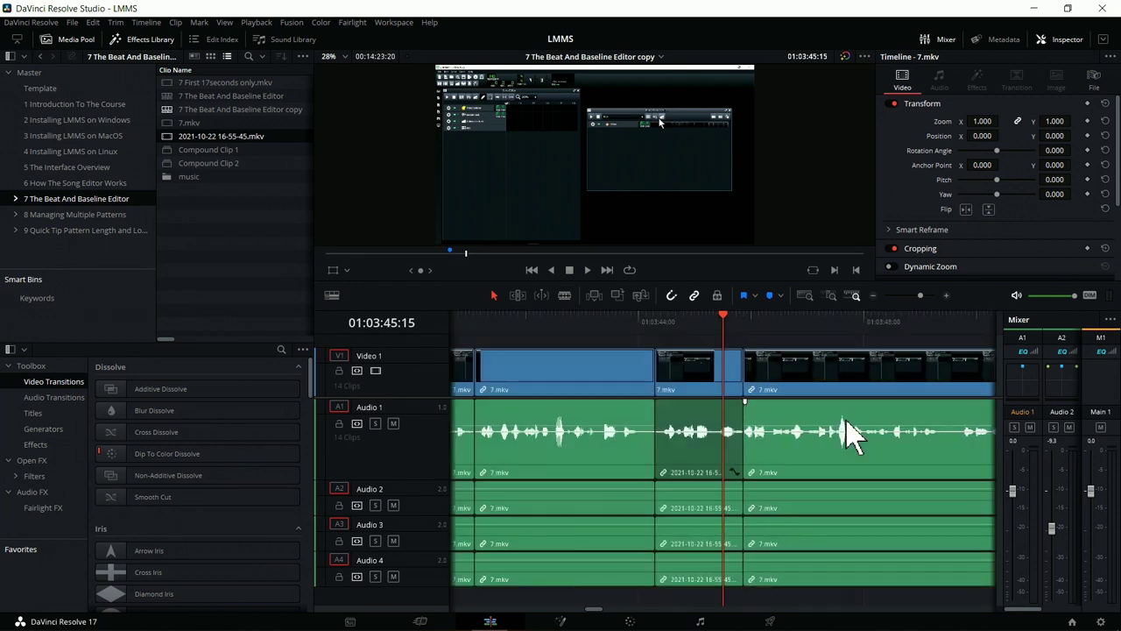
Play across the shortened cut after the inserted clip and undo the range deletion
click(657, 319)
key(space)
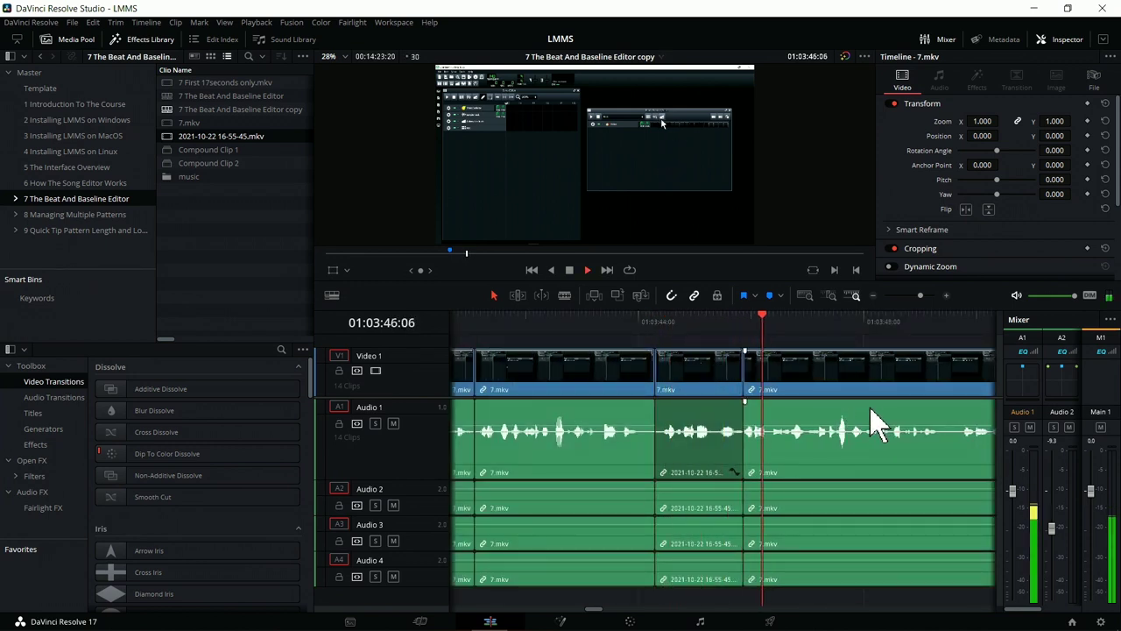
key(space)
key(shift+a)
scroll(876, 429, up, 5)
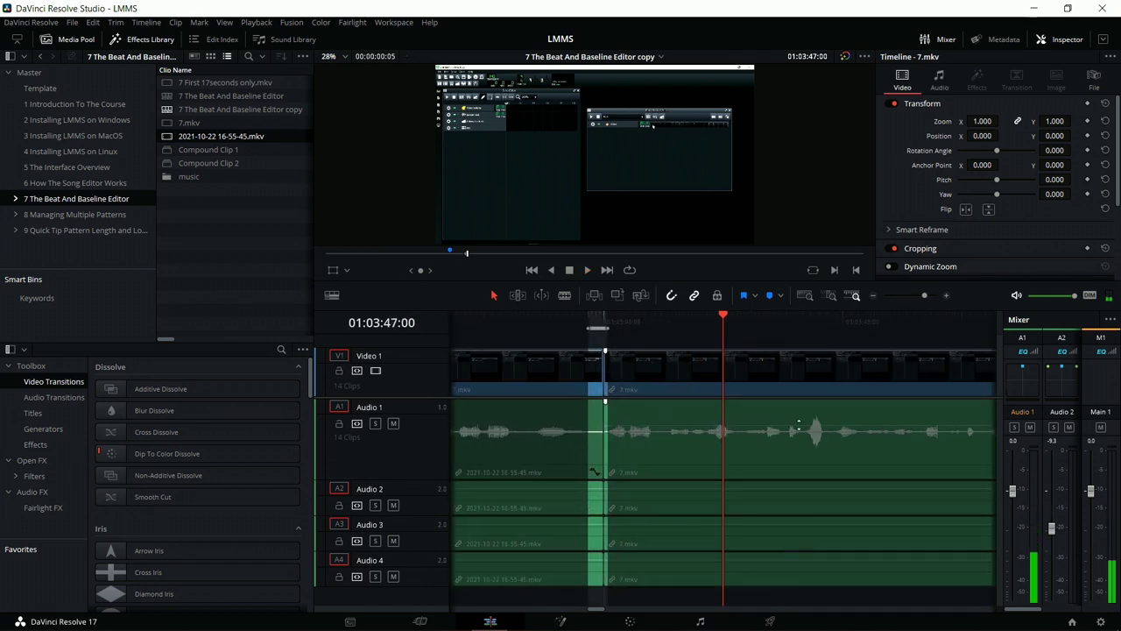
Move the marked range's out point back to 01:03:45:29 and ripple-delete the range across all tracks
click(505, 322)
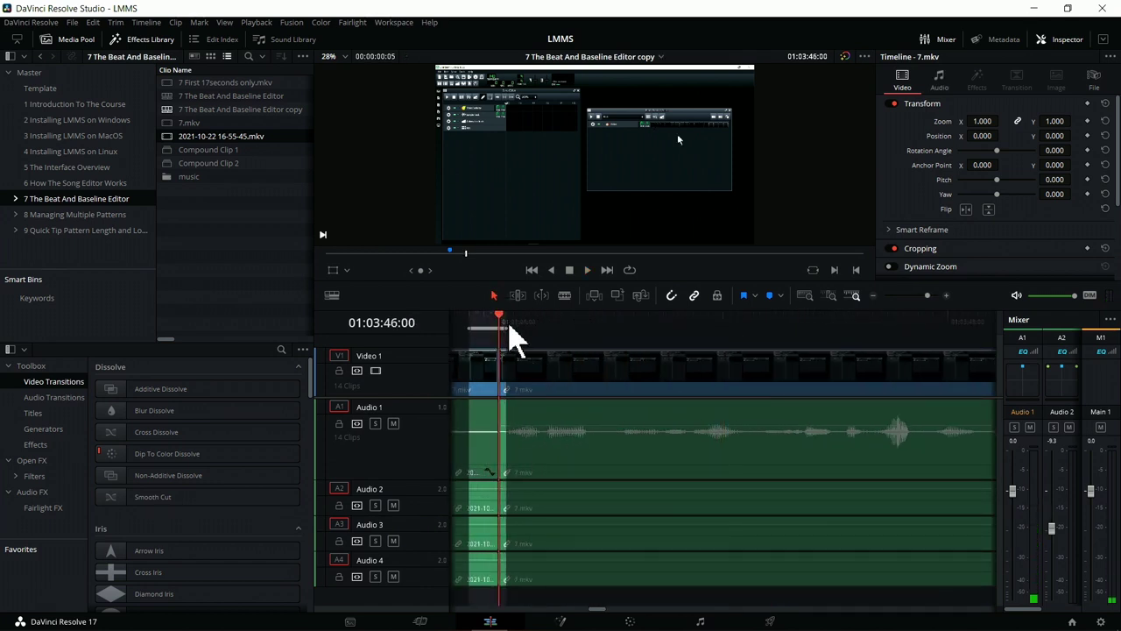
key(alt+slash)
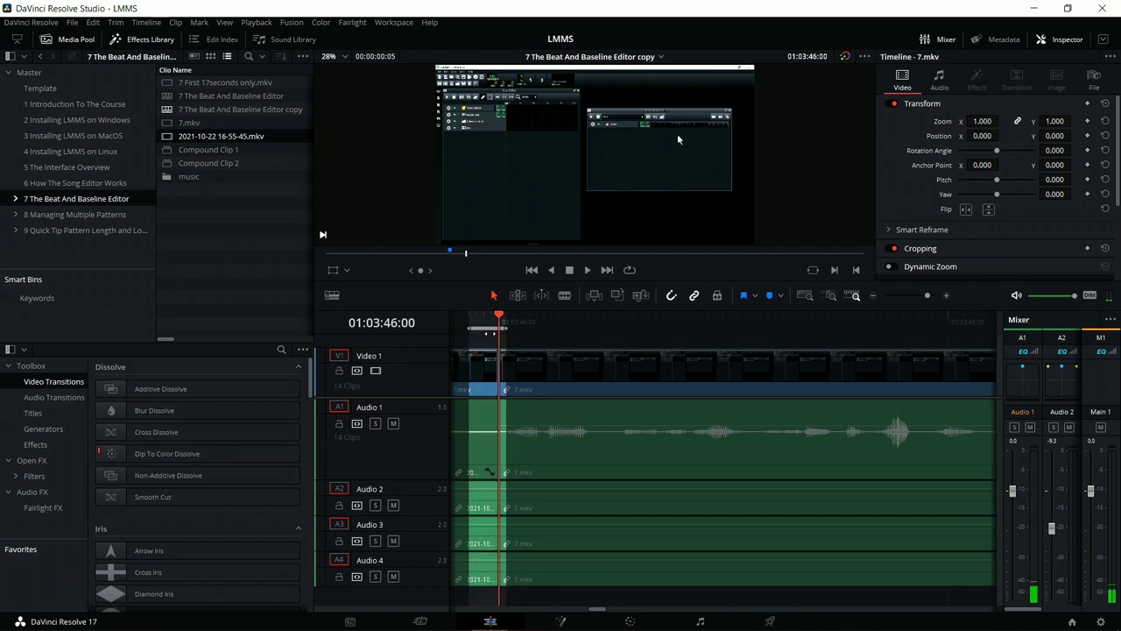
key(Left)
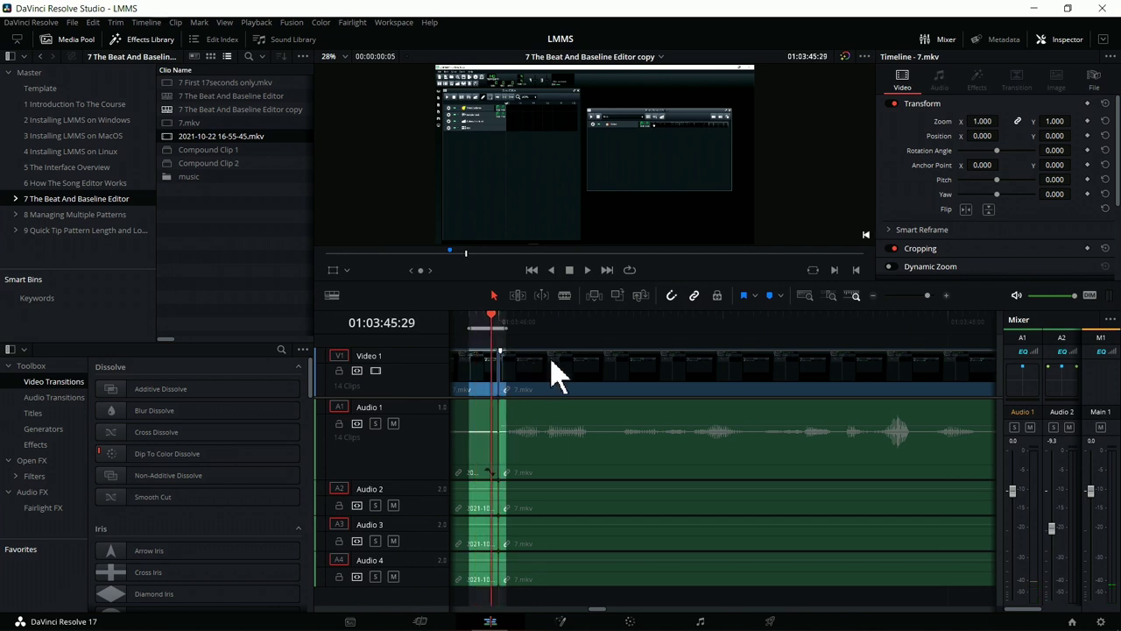
key(o)
key(alt+x)
scroll(551, 368, down, 2)
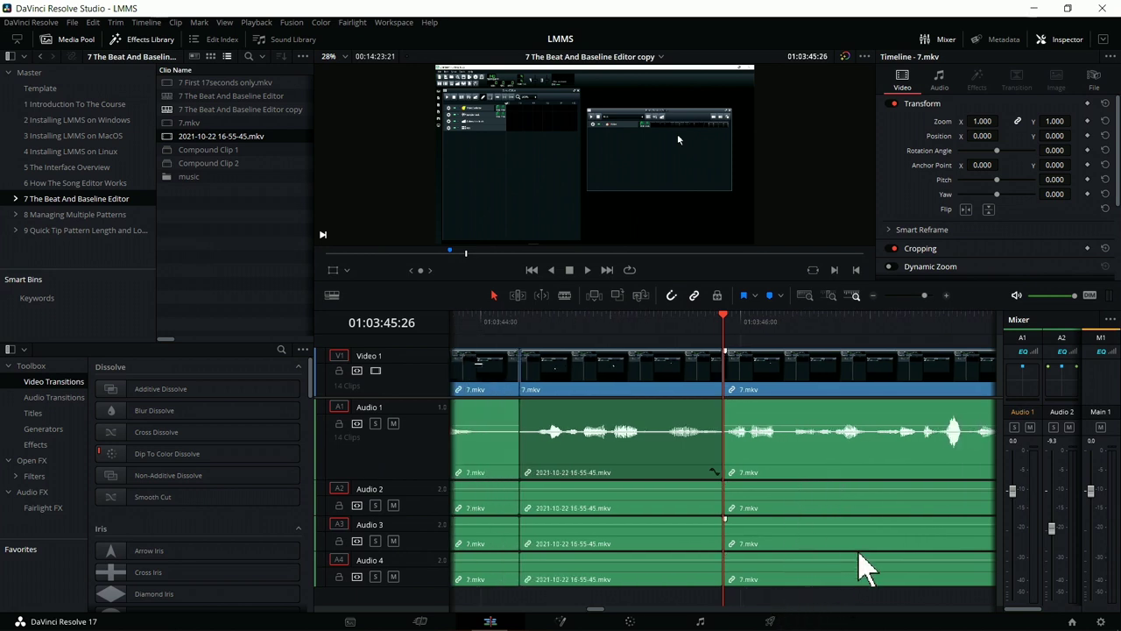
Select the clips following the cut and mark a range from 01:03:45:26 to 01:03:46:20
key(y)
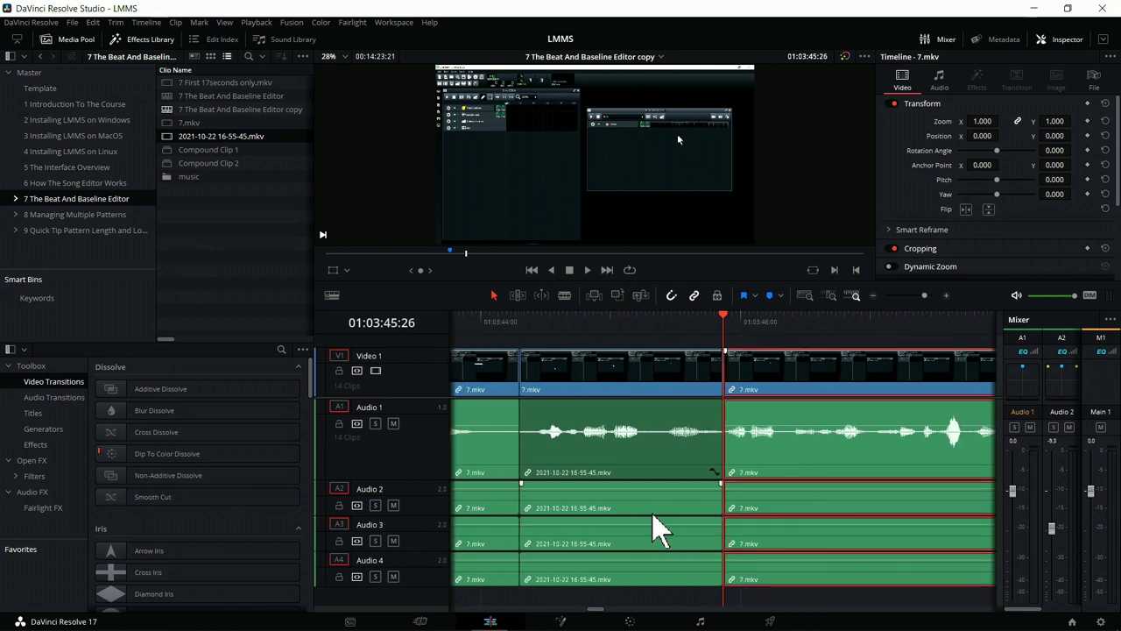
key(i)
click(827, 322)
key(o)
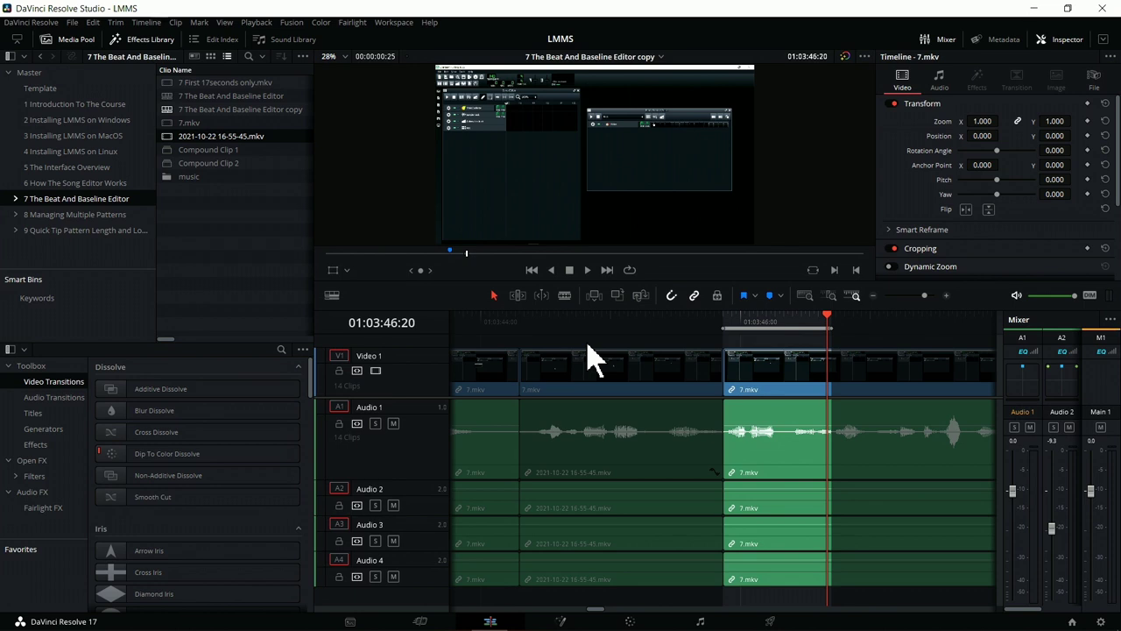
scroll(771, 451, down, 5)
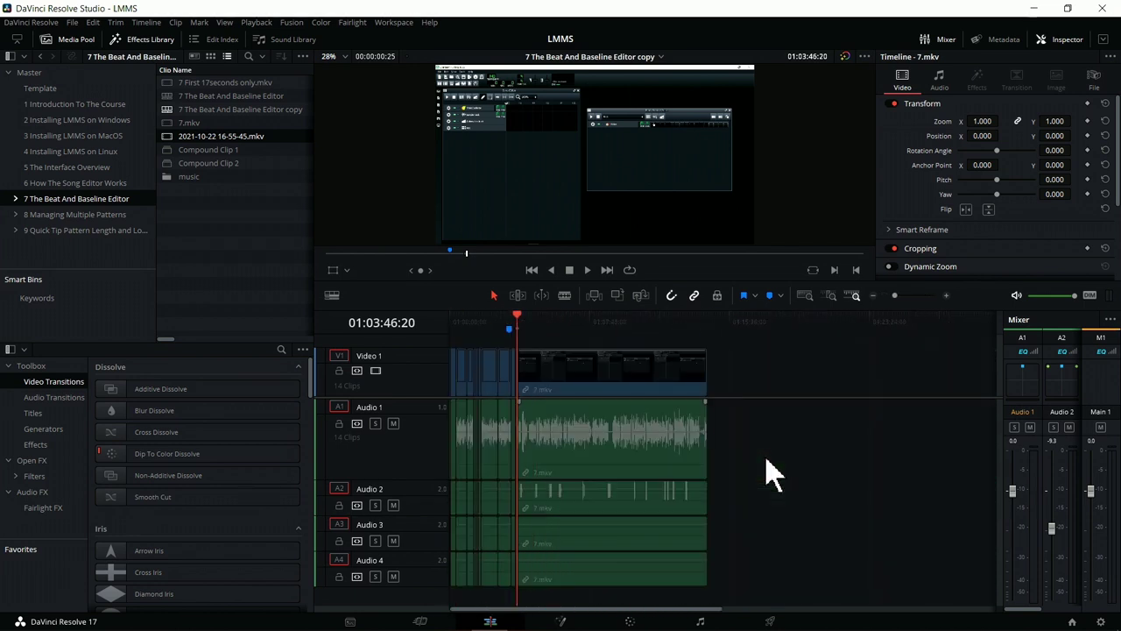
scroll(809, 496, up, 3)
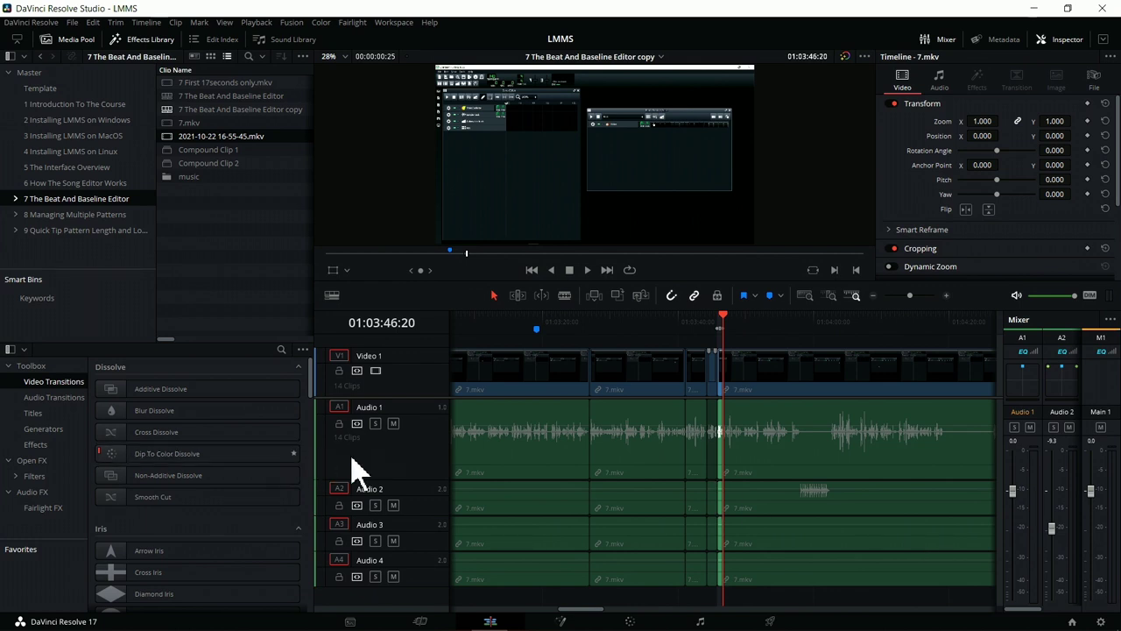
Raise the Audio 2 fader to 0.0 in the mixer and play from 01:03:44:09 at double speed
click(1052, 530)
drag(1055, 507, 1056, 495)
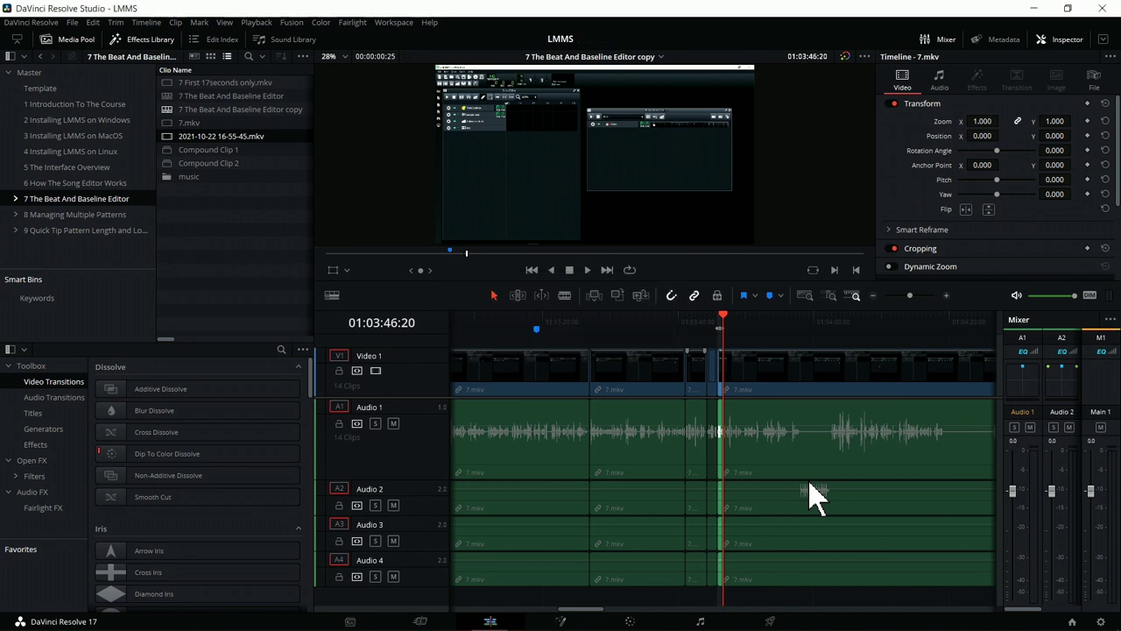
click(710, 326)
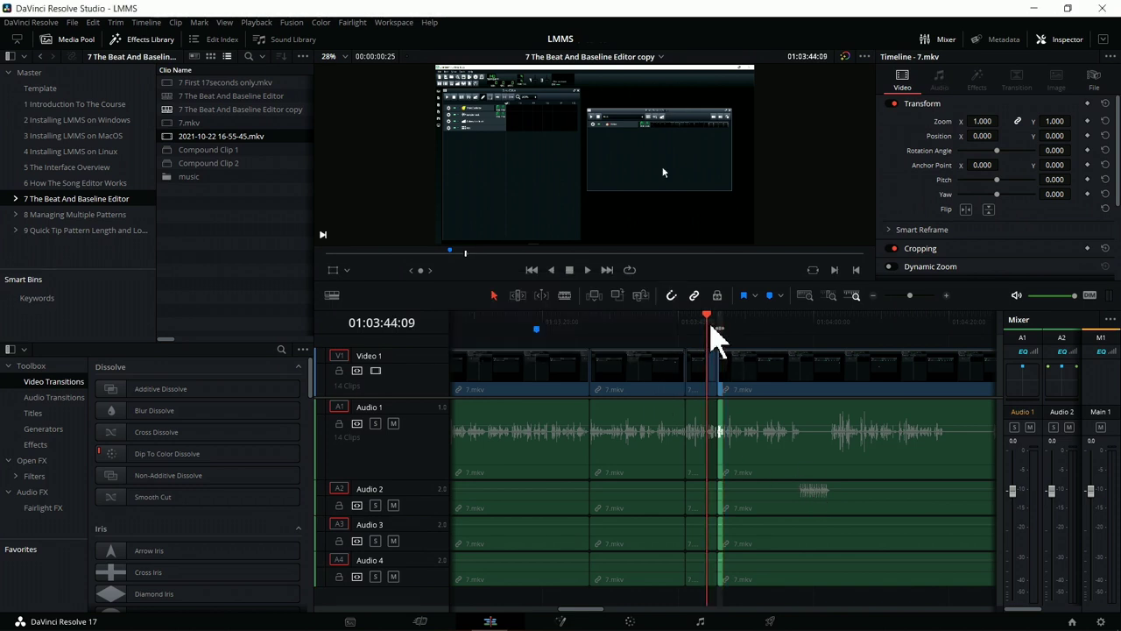
key(l)
key(l)
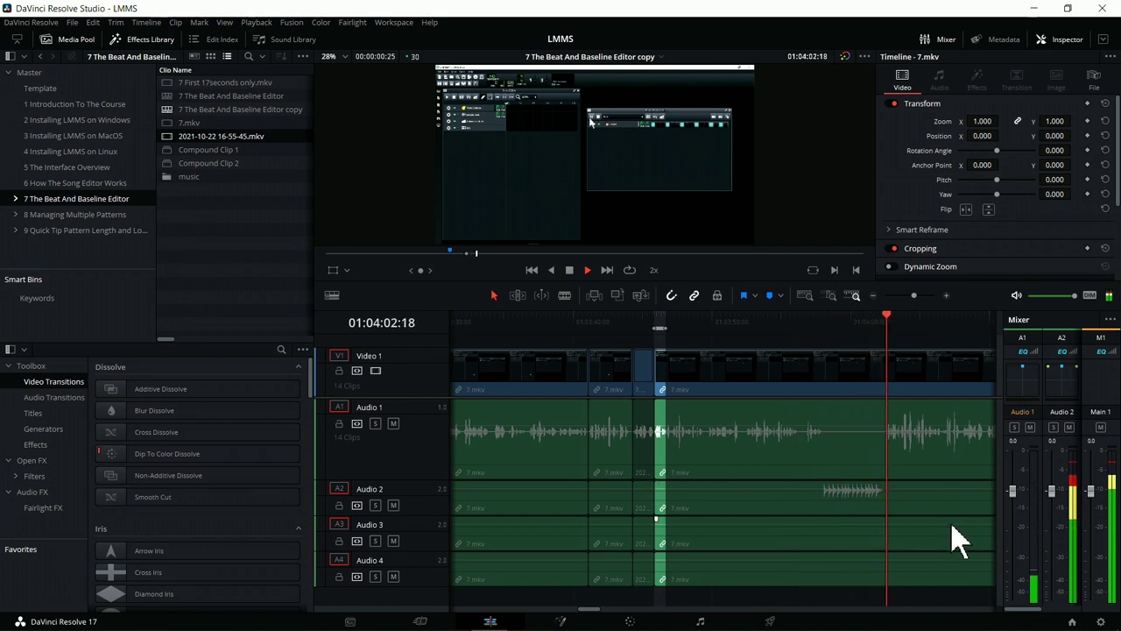
key(space)
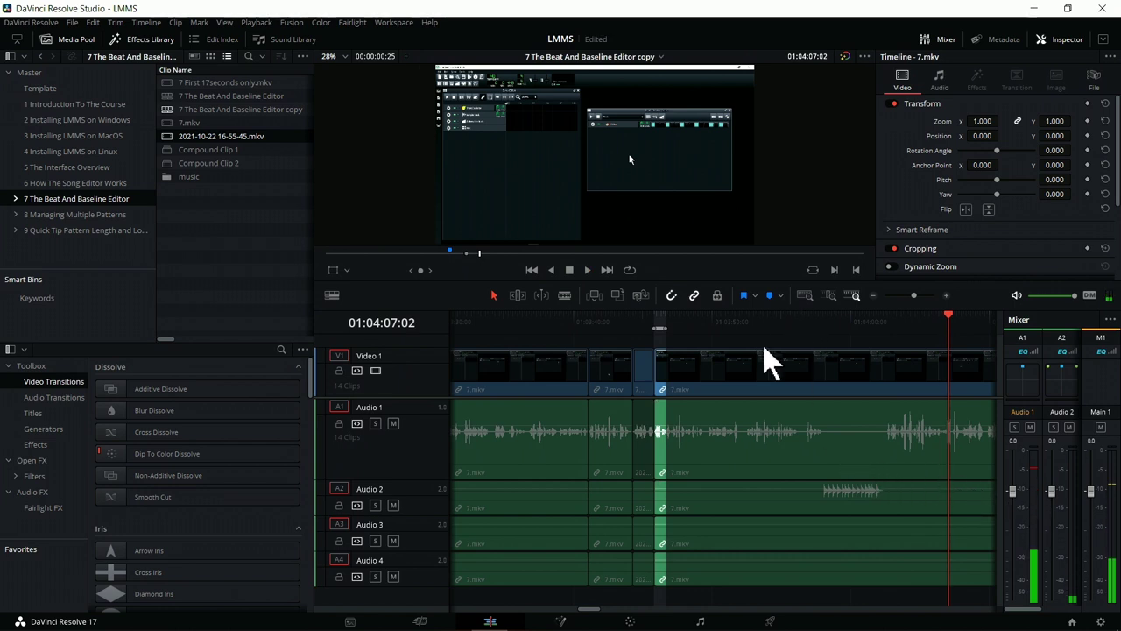
Clear the marked in/out range and play the Audio 2 beat section from 01:03:56:13
click(802, 329)
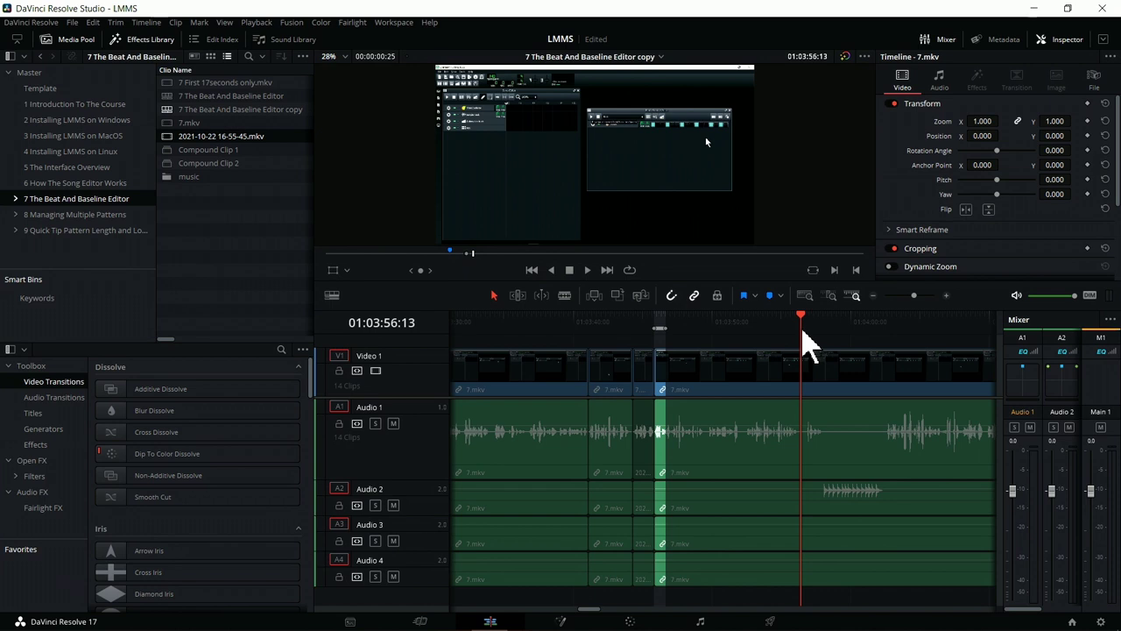
key(Delete)
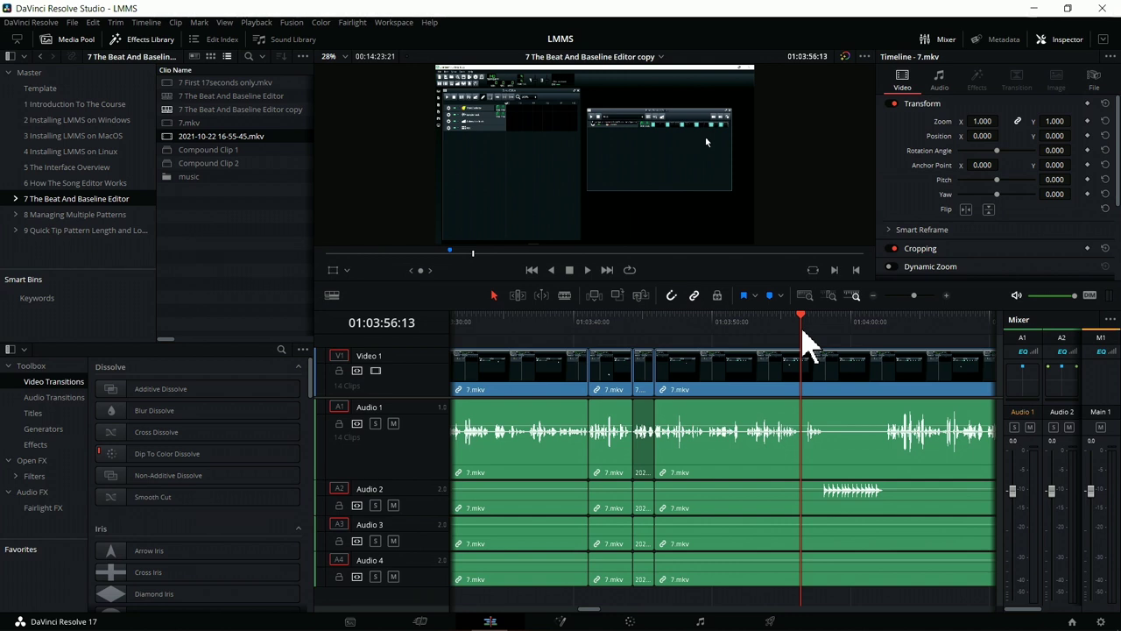
key(space)
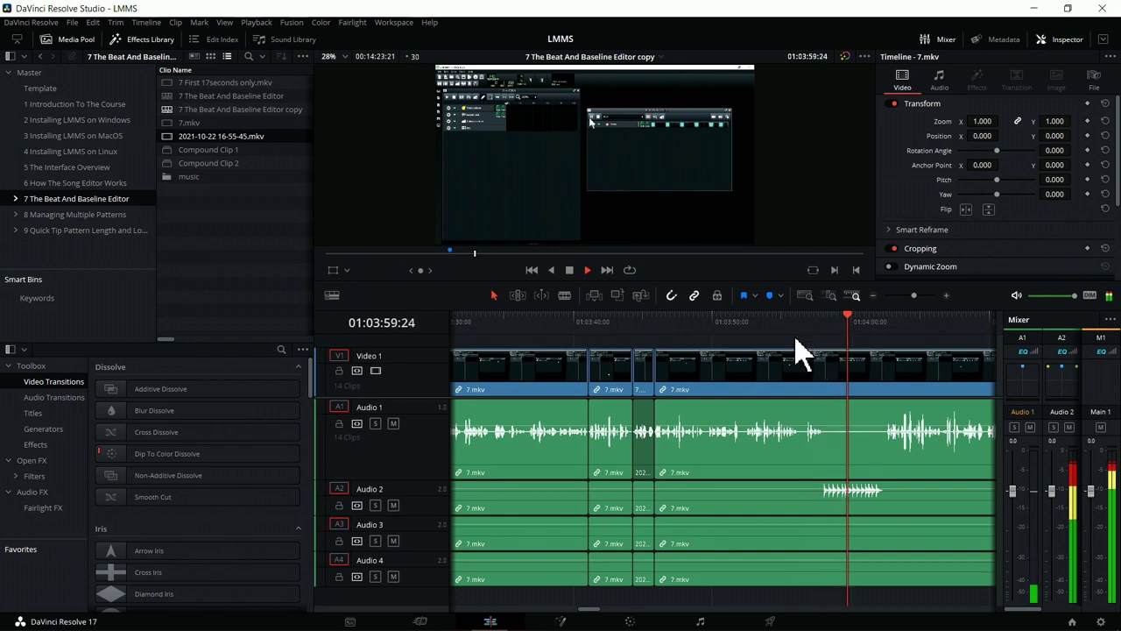
key(space)
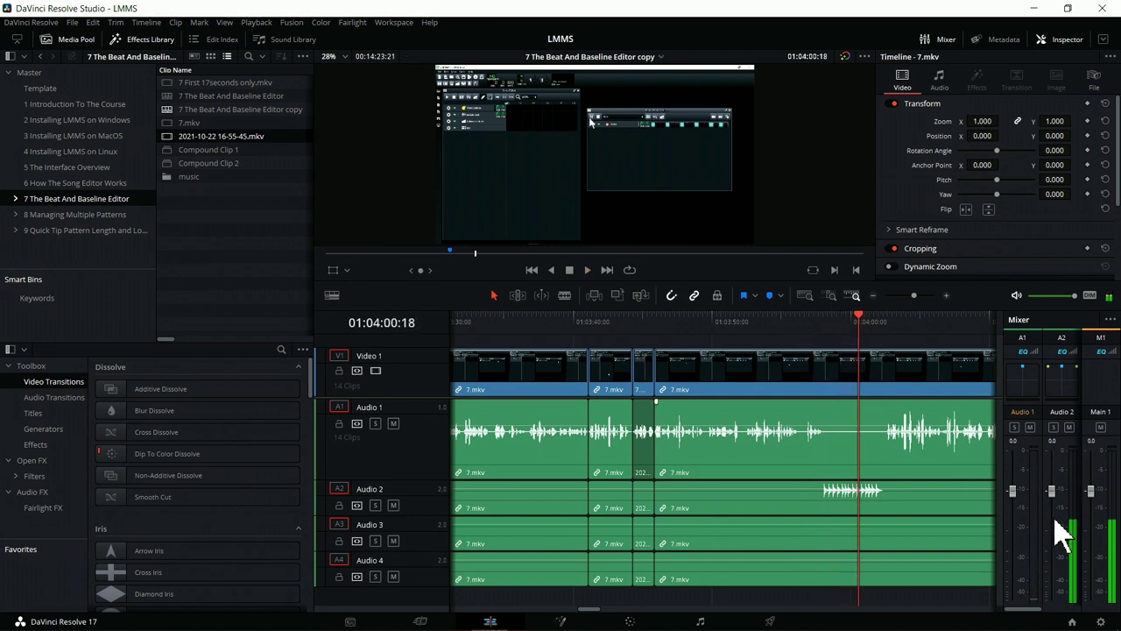
Lower the Audio 2 fader to -10 in the mixer and play the beat section again
drag(1052, 491, 1051, 525)
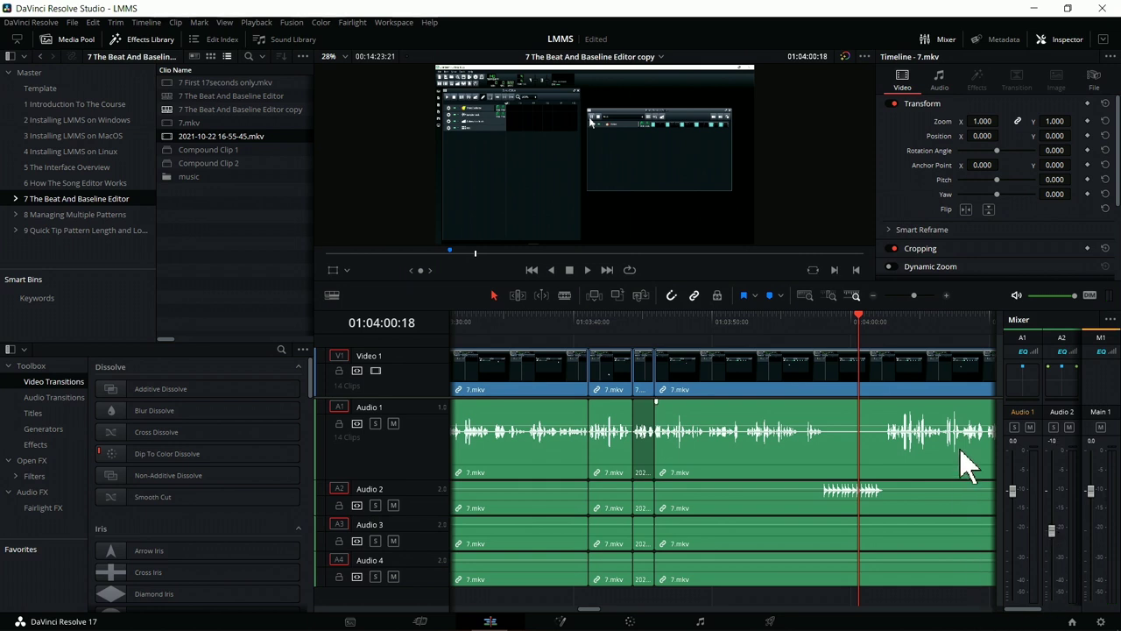
click(808, 326)
key(space)
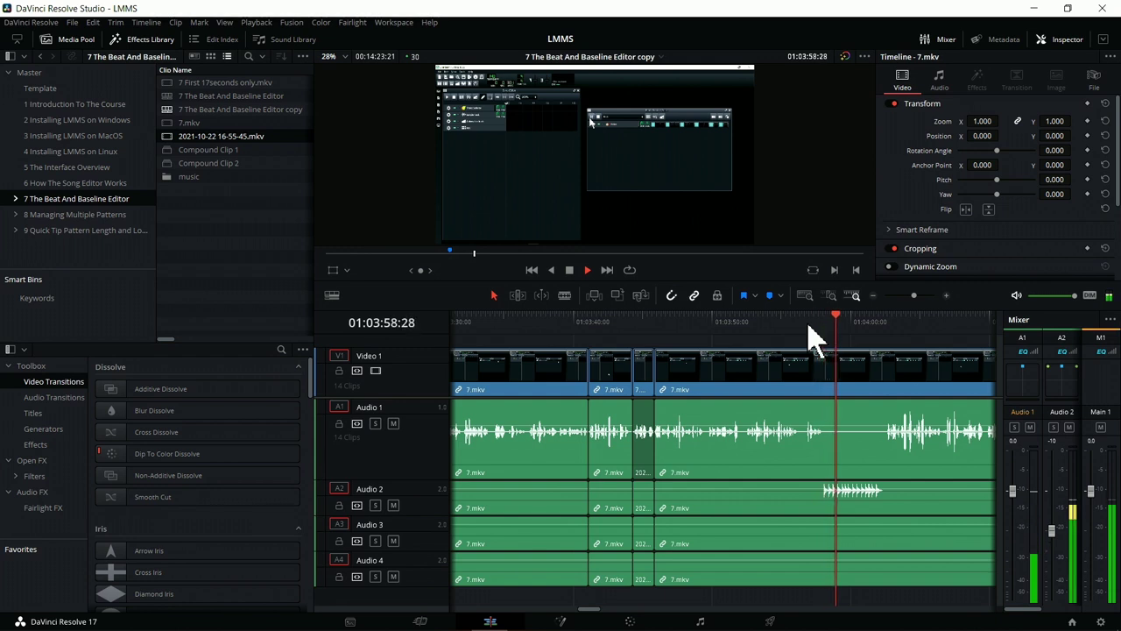
key(space)
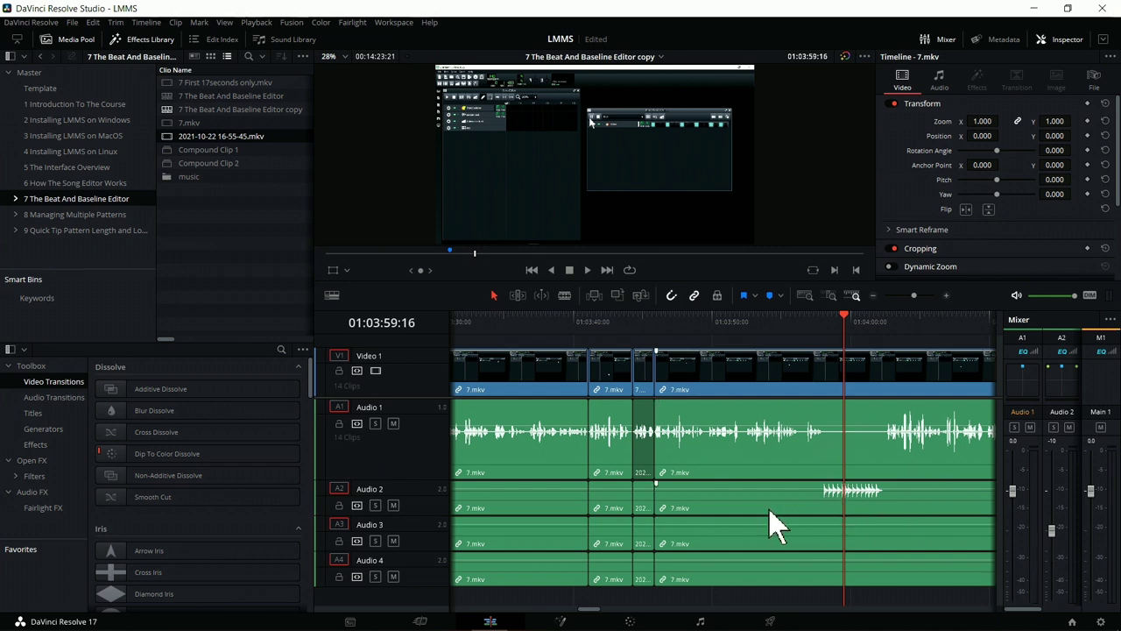
Play the Audio 1 narration leading into the Audio 2 beats to examine the pause before them
click(789, 331)
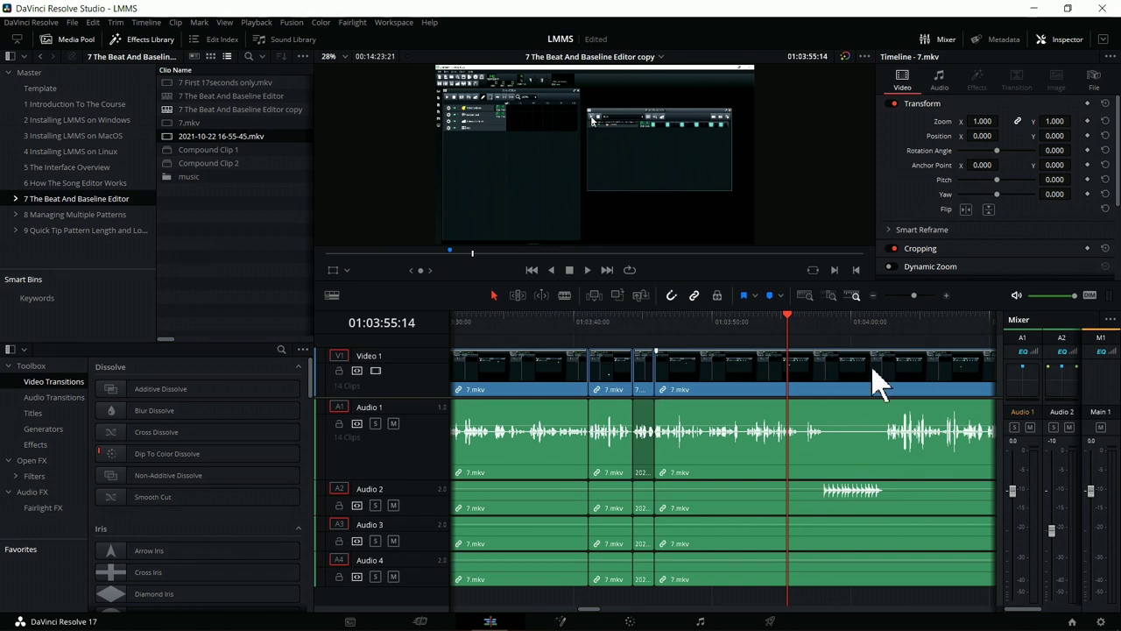
click(720, 322)
key(space)
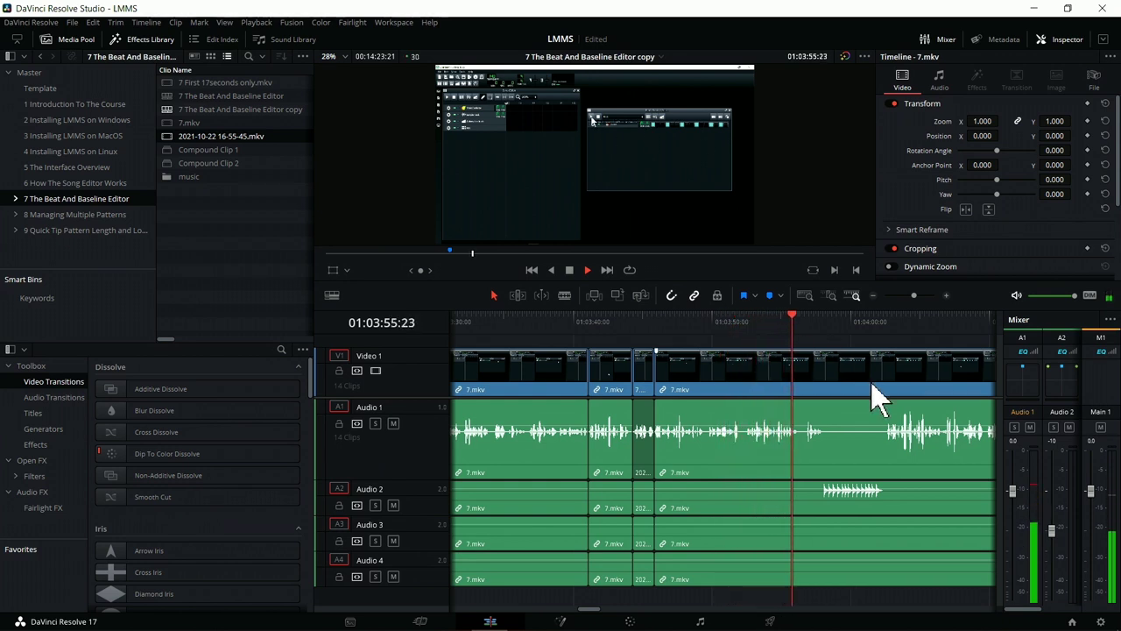
scroll(868, 487, up, 2)
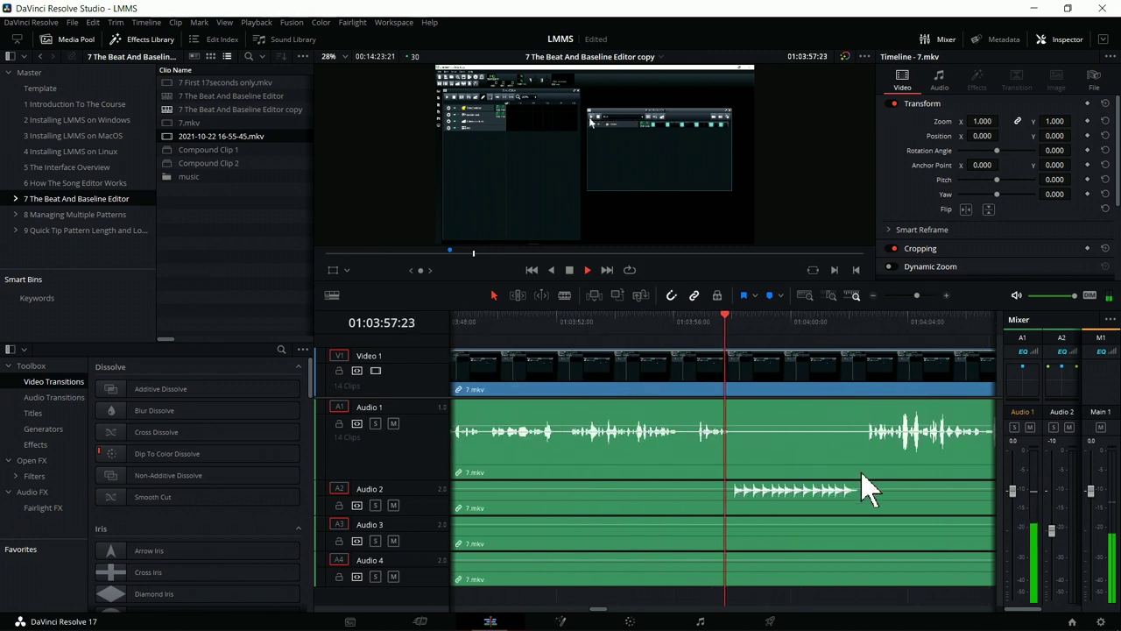
scroll(867, 486, up, 2)
key(space)
click(477, 325)
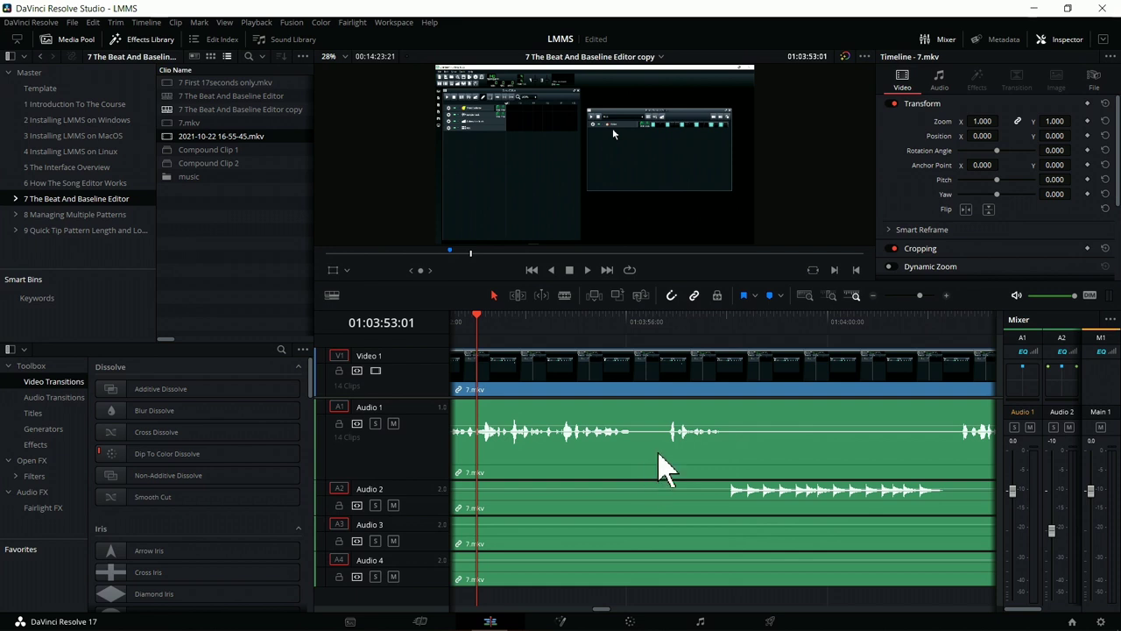
Mark a range from 01:03:55:10 to 01:03:58:00, ending just before the Audio 2 beats
click(547, 324)
key(space)
drag(562, 326, 594, 333)
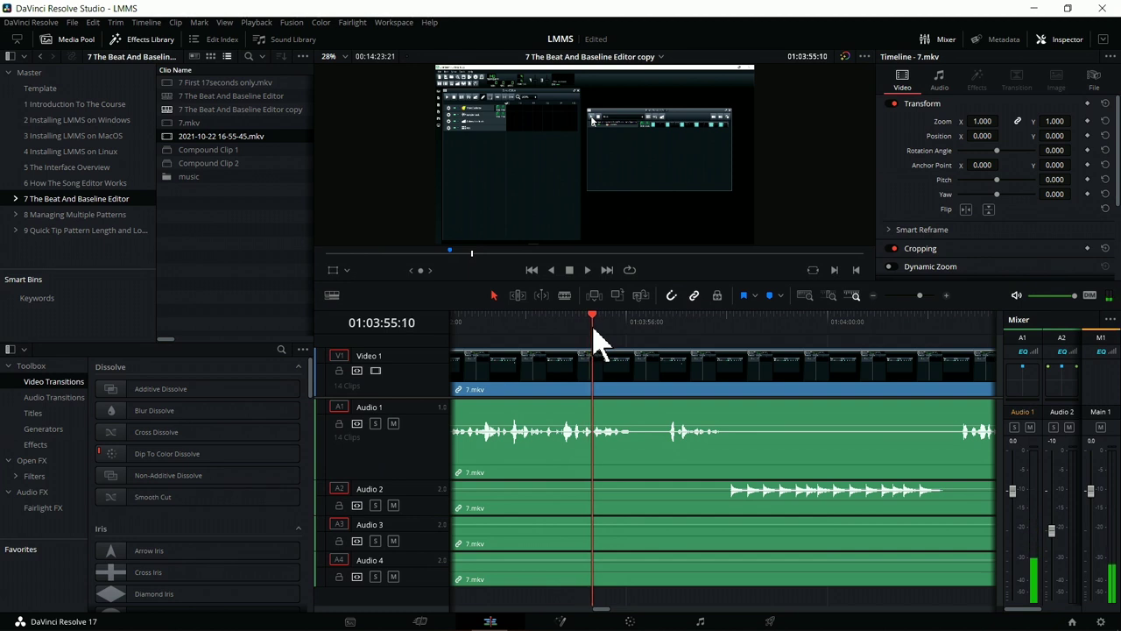
key(i)
drag(736, 331, 729, 331)
key(o)
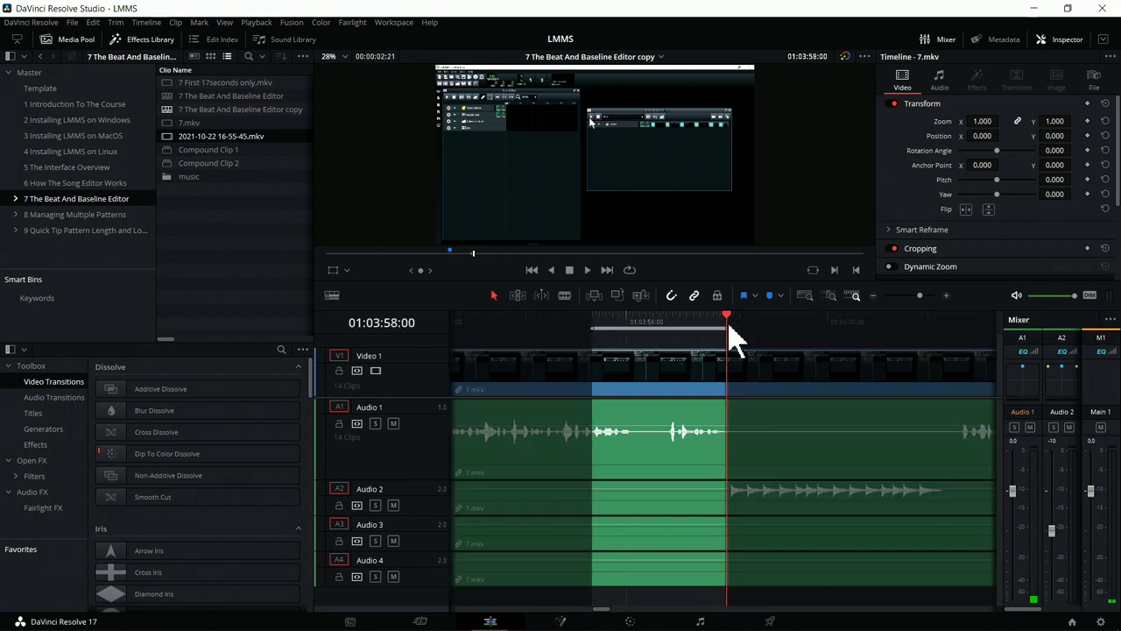
Ripple-delete the marked range before the Audio 2 beats and play the narration and beats across the new cut
key(BackSpace)
click(517, 331)
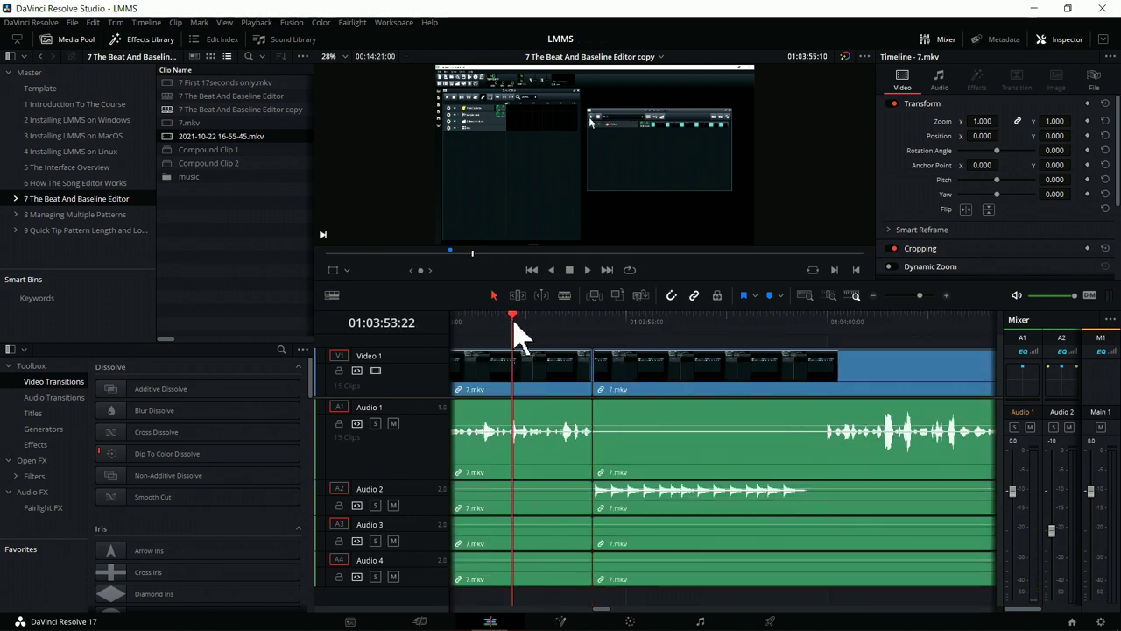
key(space)
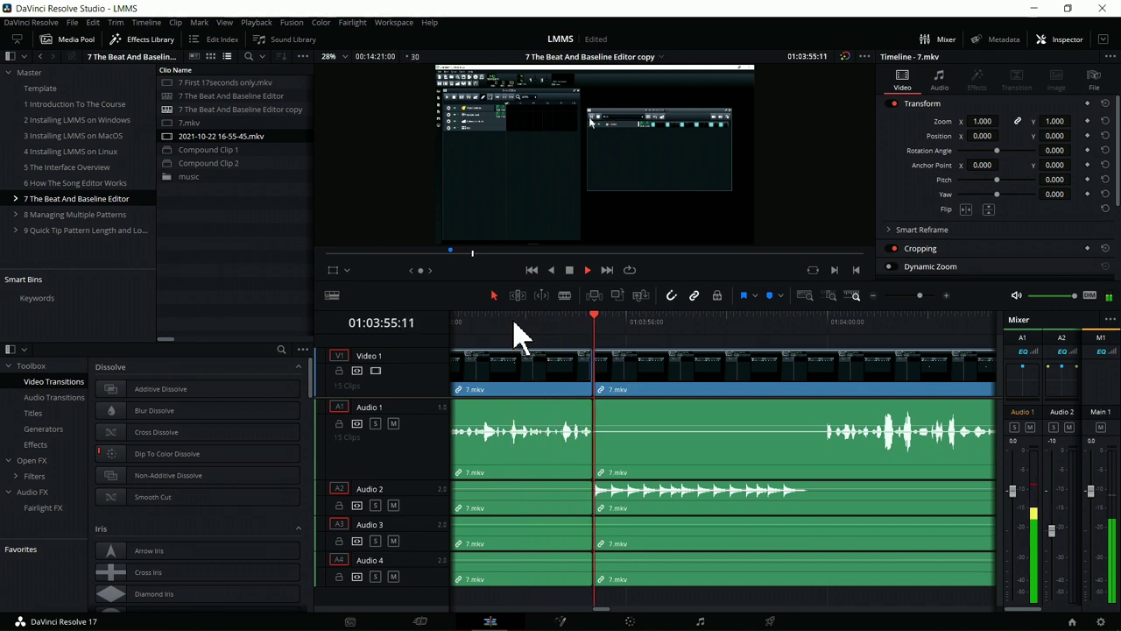
key(space)
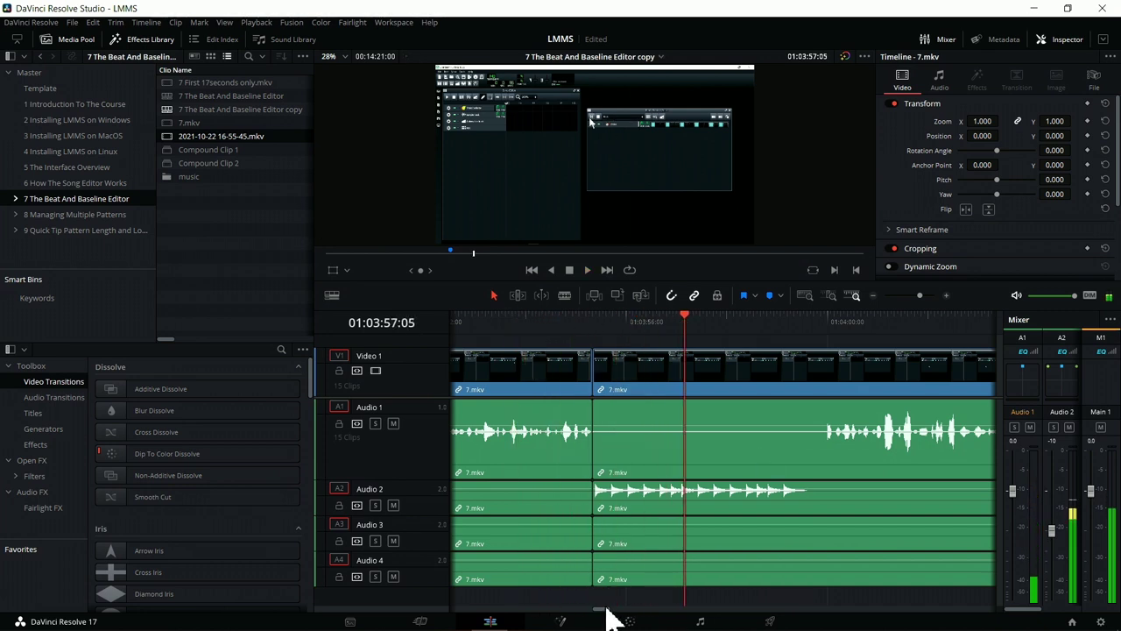
scroll(606, 611, left, 5)
scroll(601, 607, right, 5)
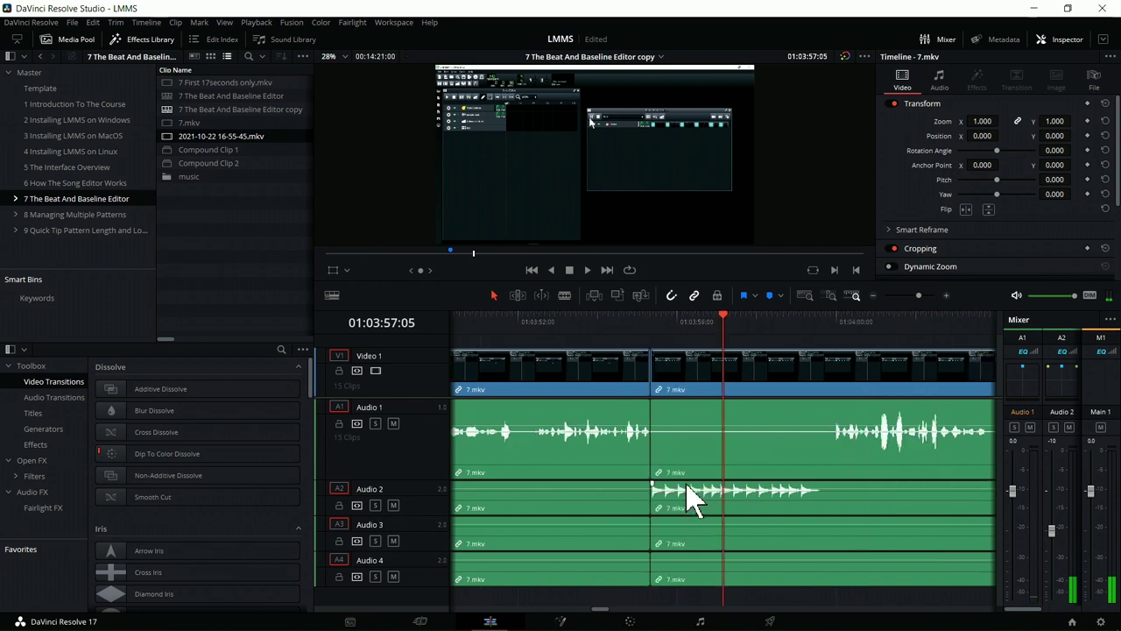
click(495, 322)
key(space)
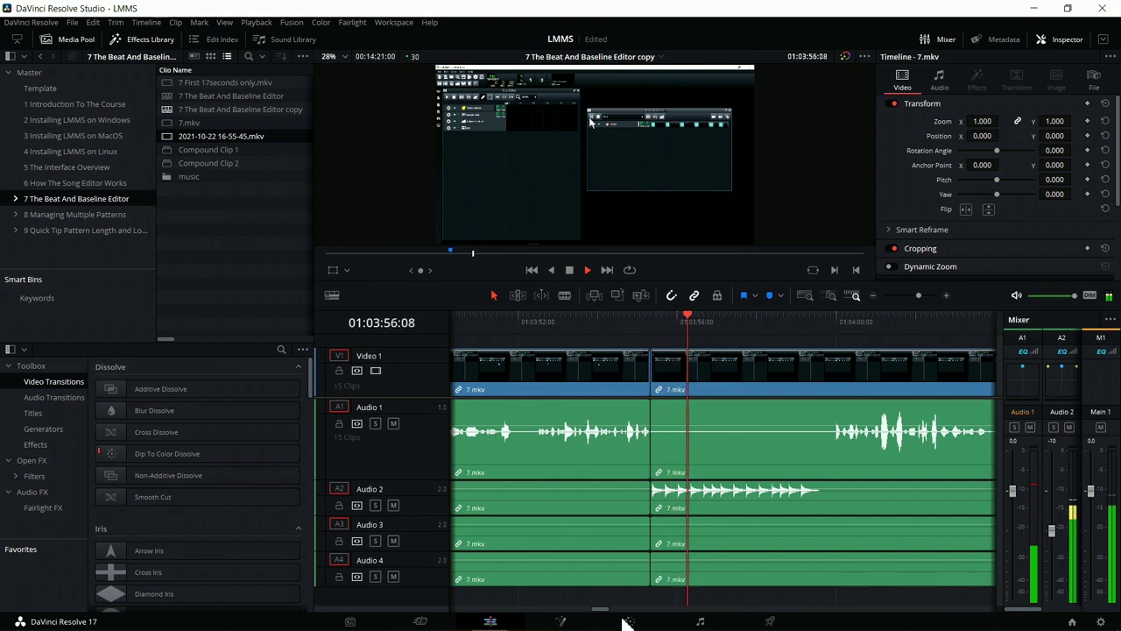
Play the following narration at double speed to examine it for the next pause
key(ctrl+minus)
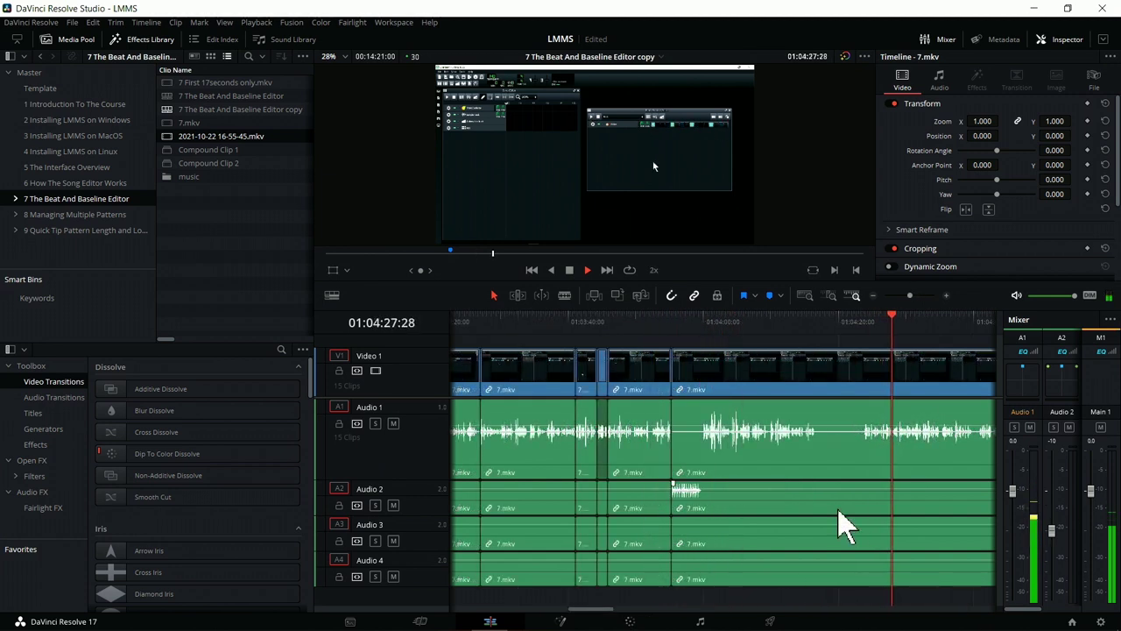
key(space)
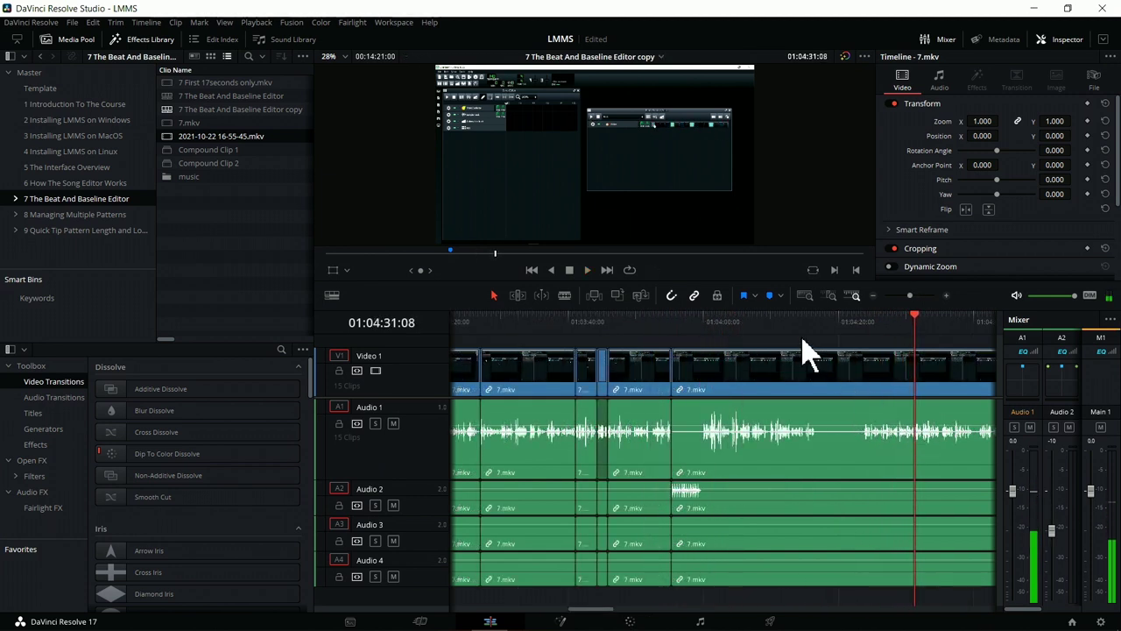
click(778, 322)
key(ctrl+equal)
key(space)
key(l)
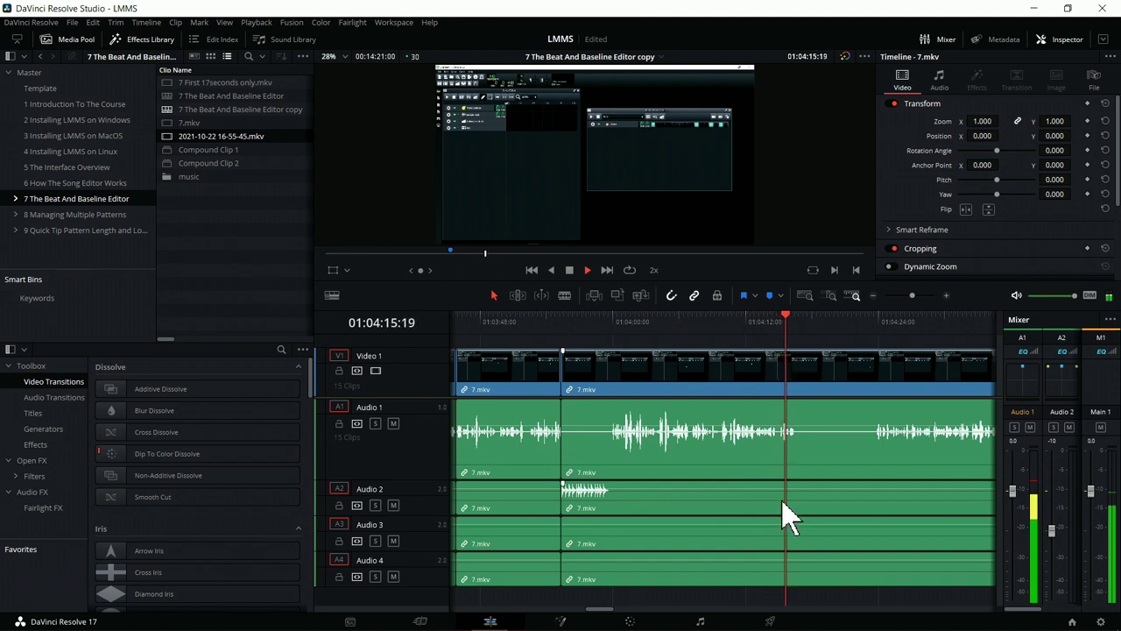
Mark the silent narration pause from about 01:04:15 to 01:04:24 and ripple-delete it
click(875, 322)
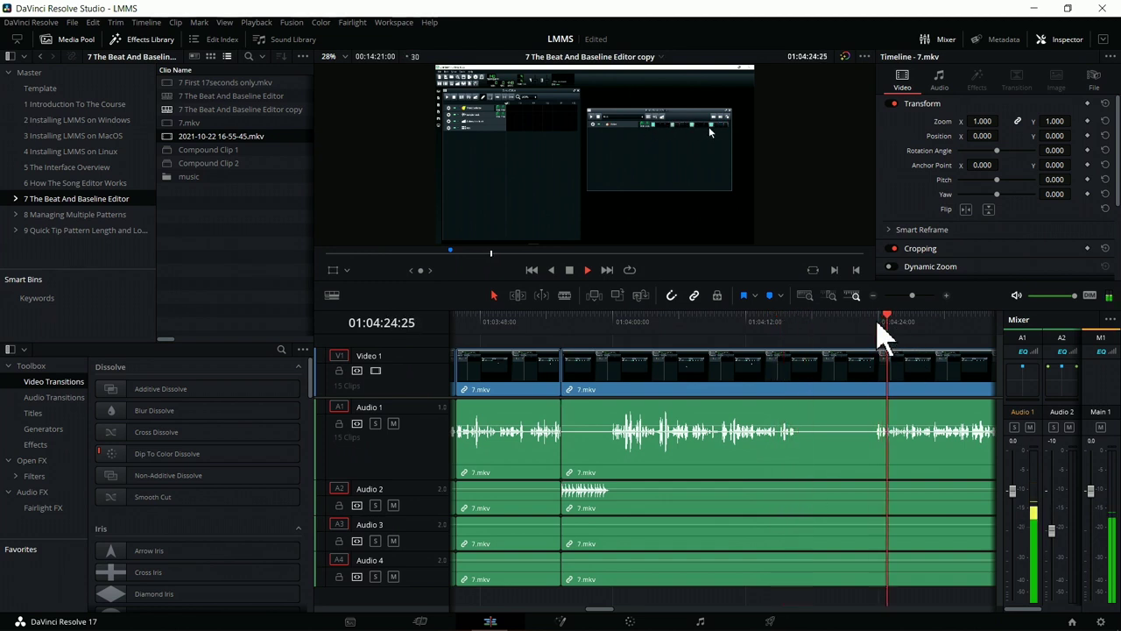
click(761, 321)
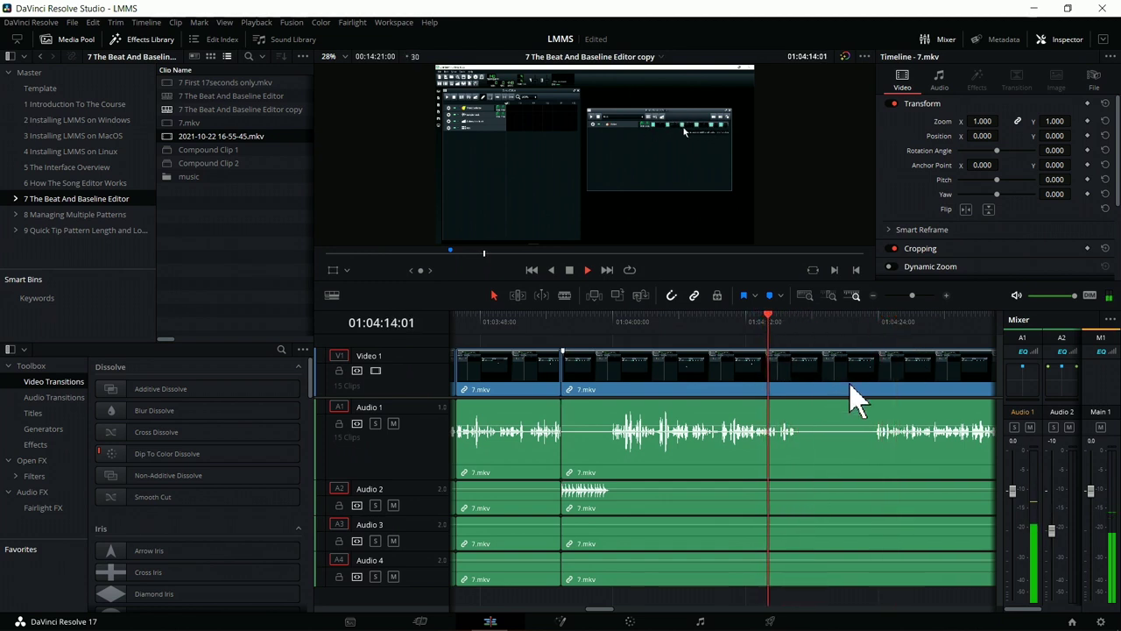
key(space)
key(i)
click(883, 325)
key(o)
key(Delete)
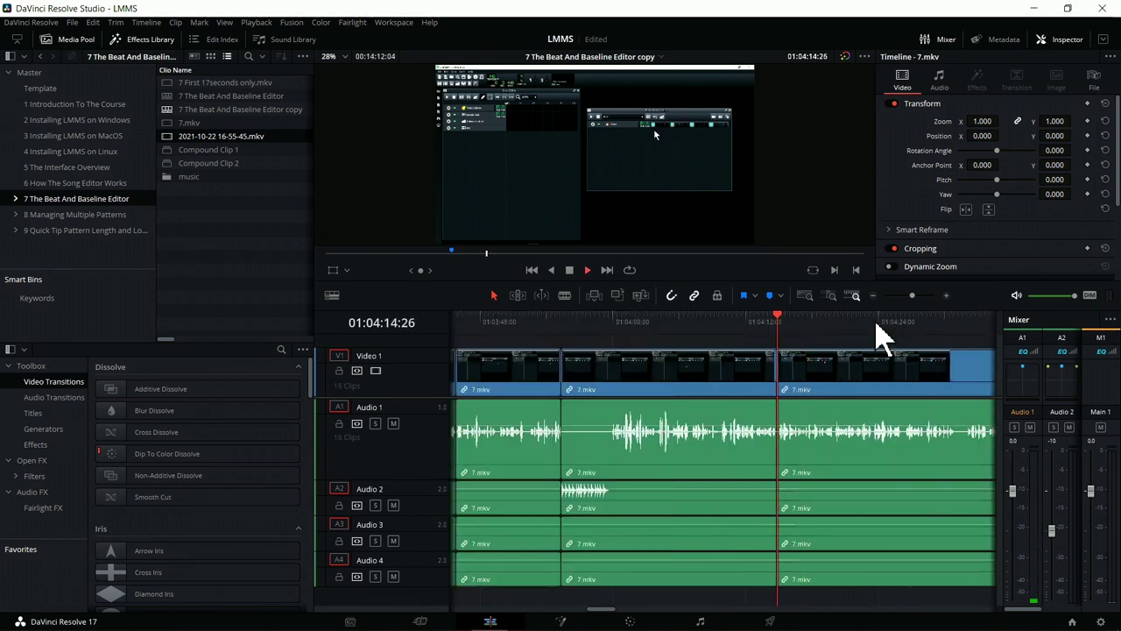
Play across the cut near 01:04:15 and review the narration at increased speed up to the next Audio 2 beats
key(space)
click(754, 333)
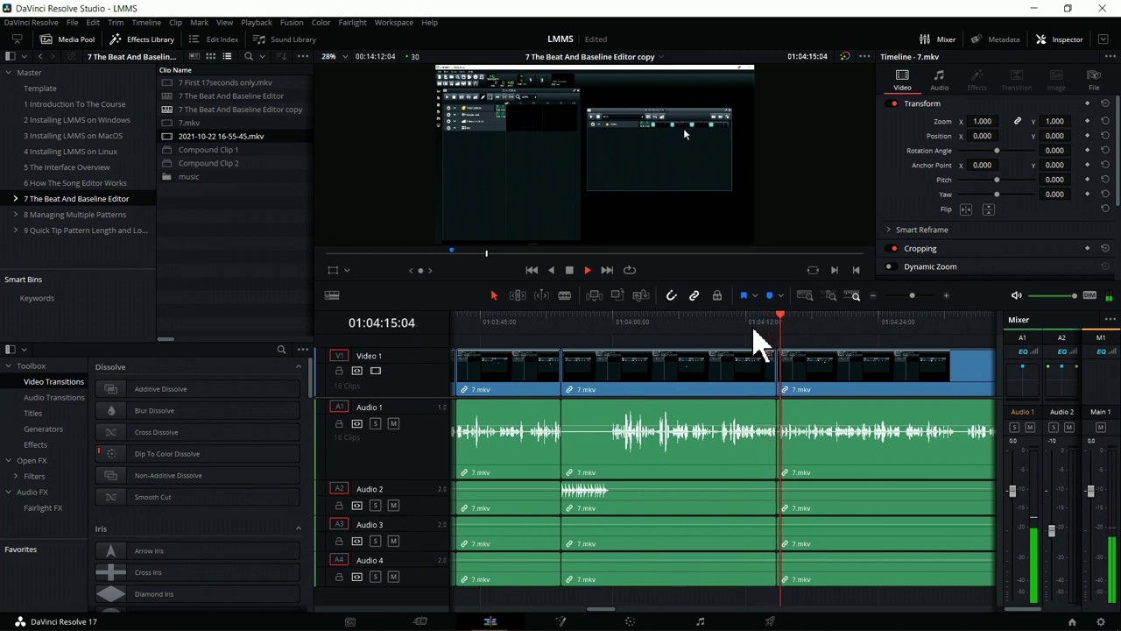
key(l)
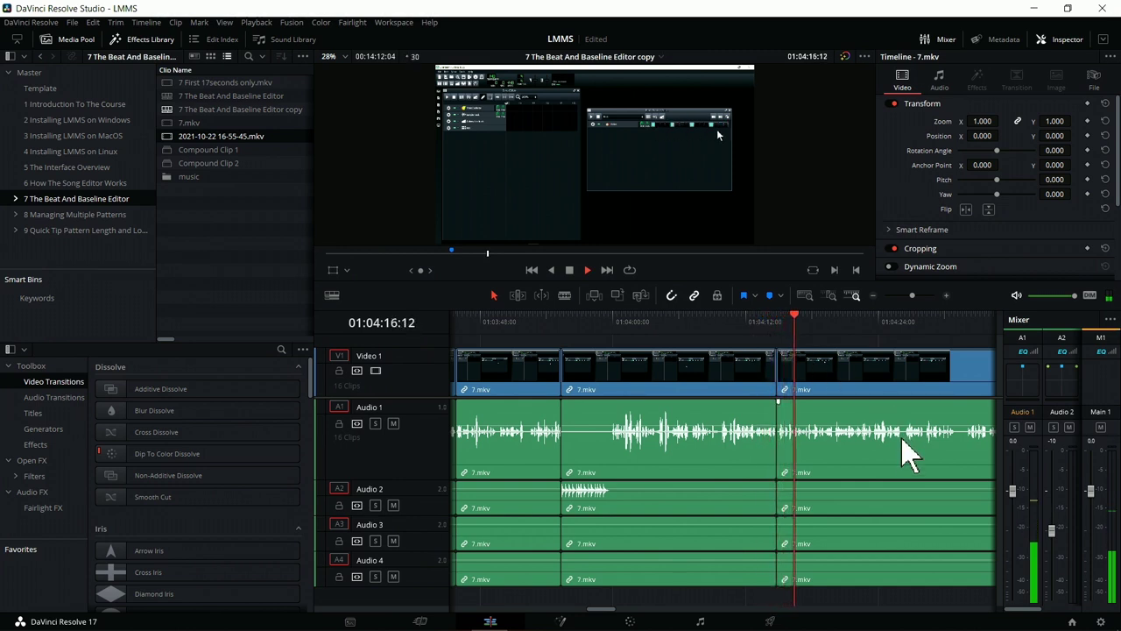
key(l)
key(l)
key(l)
key(k)
key(l)
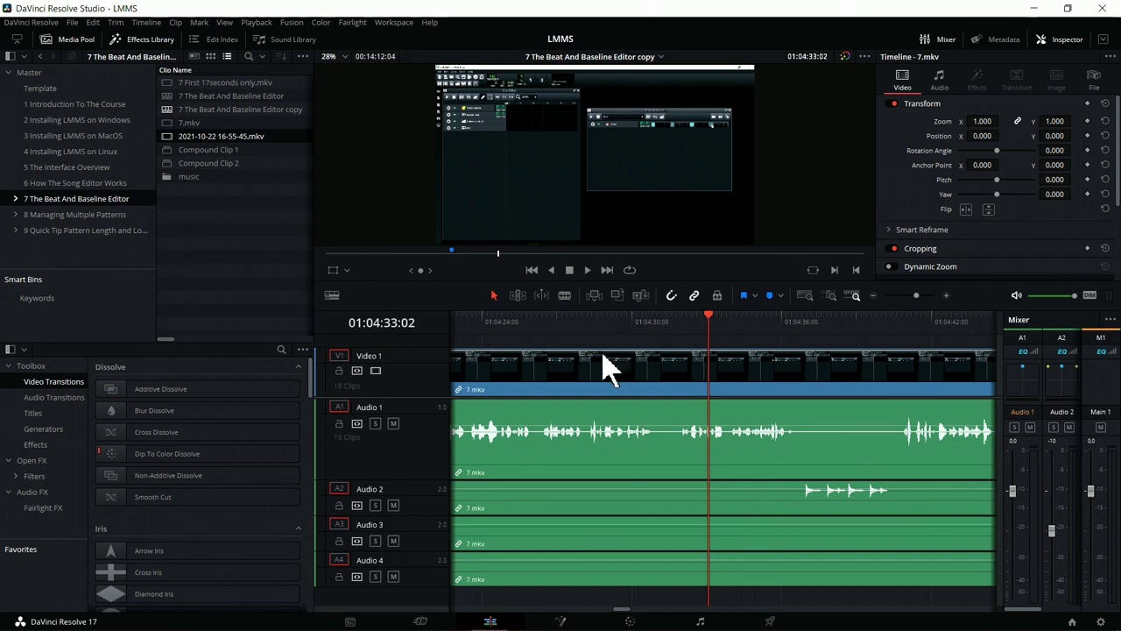
Play the narration from 01:04:24:17 and cut out the pause between about 01:04:30 and 01:04:32
drag(645, 335, 685, 335)
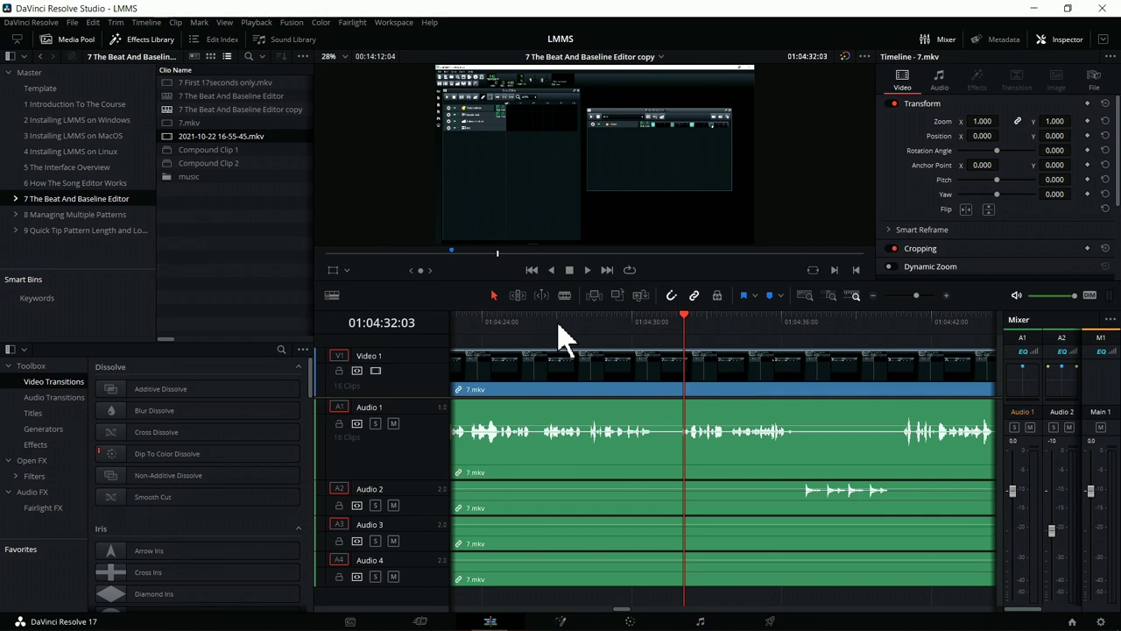
click(497, 327)
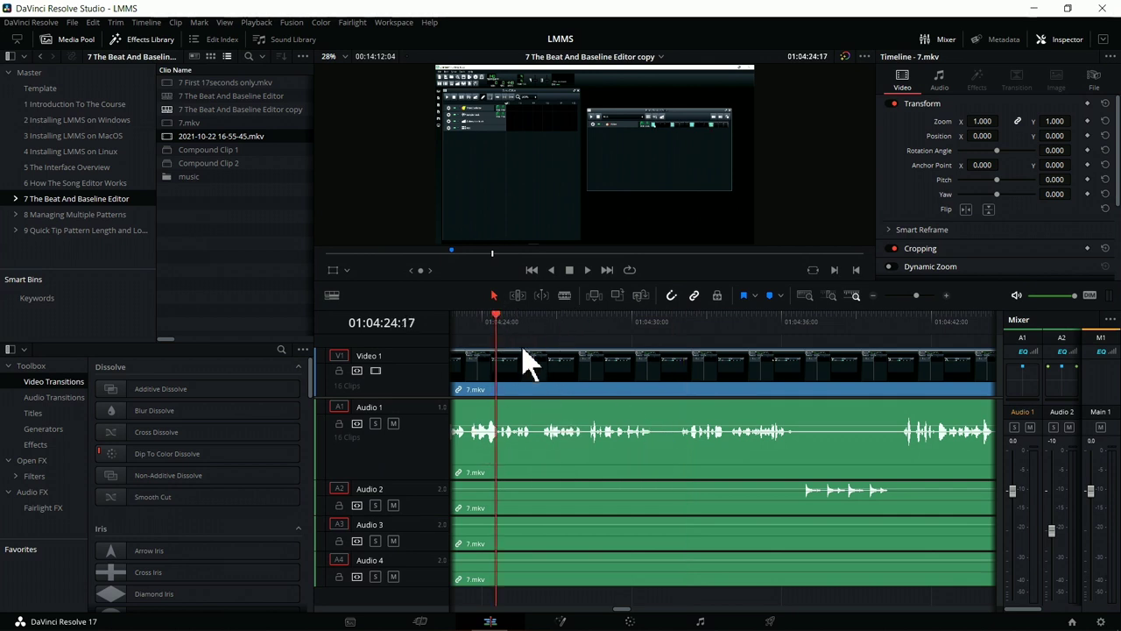
mouse_move(870, 629)
key(space)
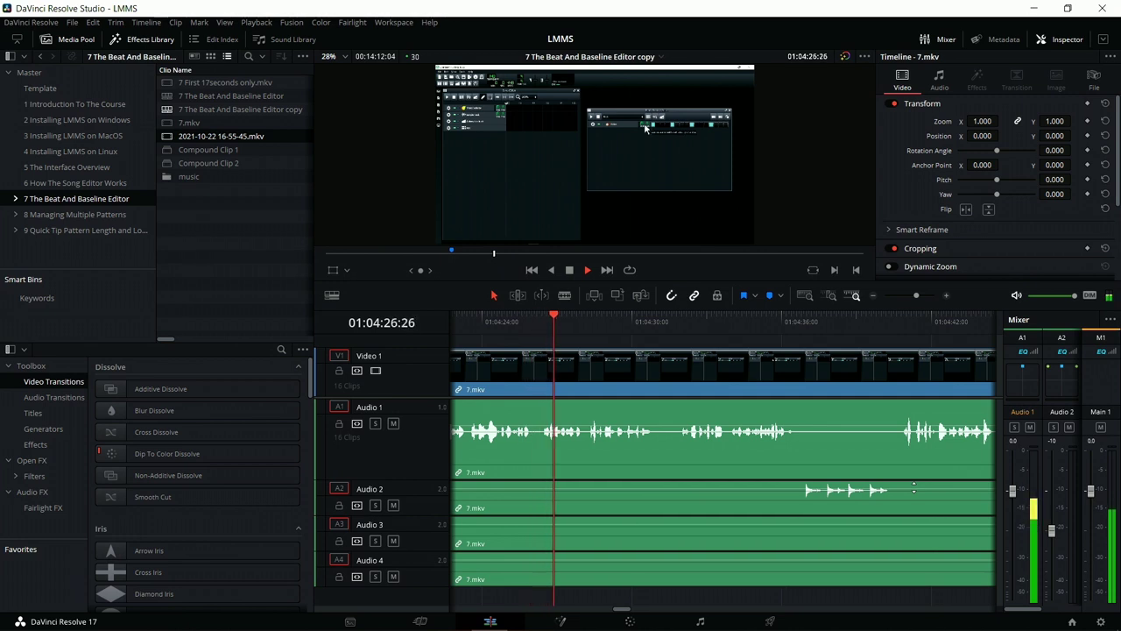
scroll(819, 467, up, 2)
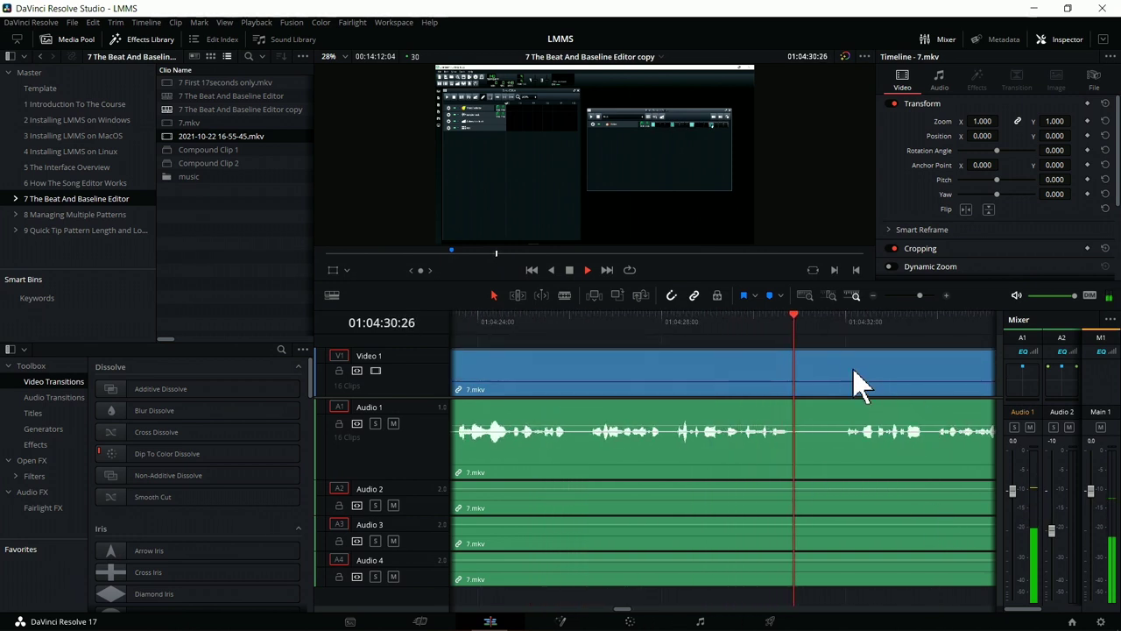
click(719, 323)
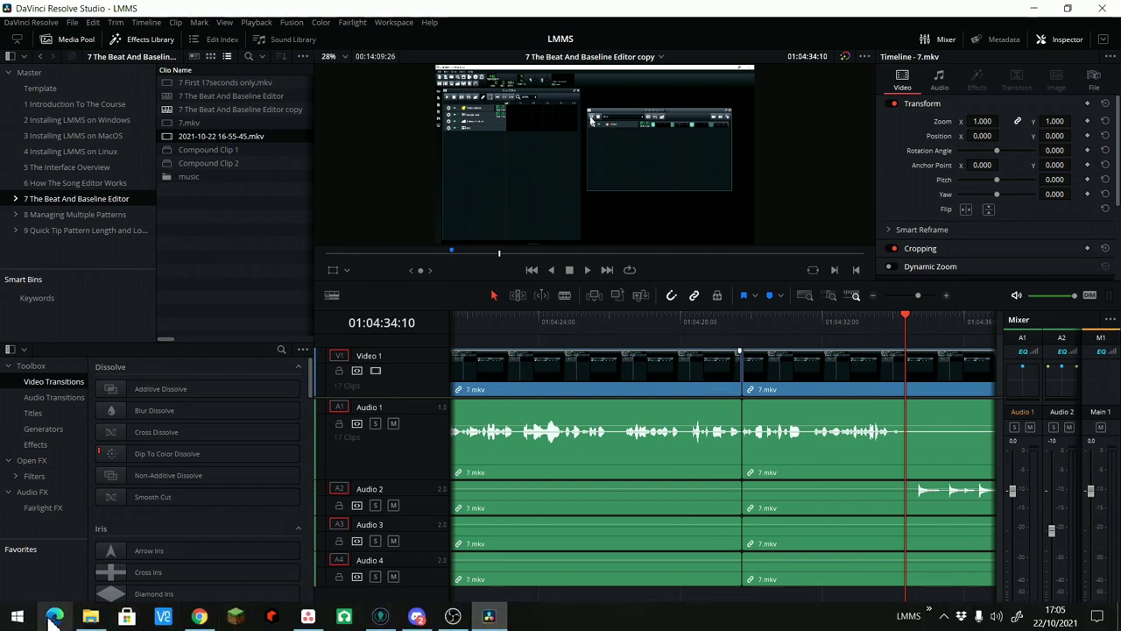
Switch to File Explorer and open the LMMS course folder from Quick access
click(89, 617)
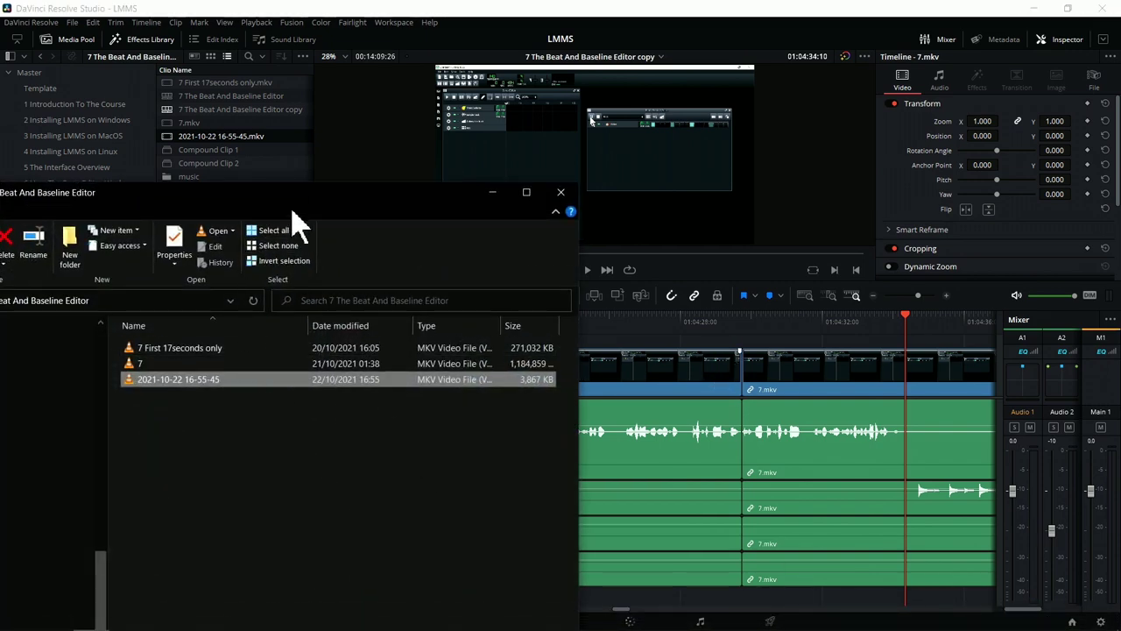
drag(388, 186, 794, 125)
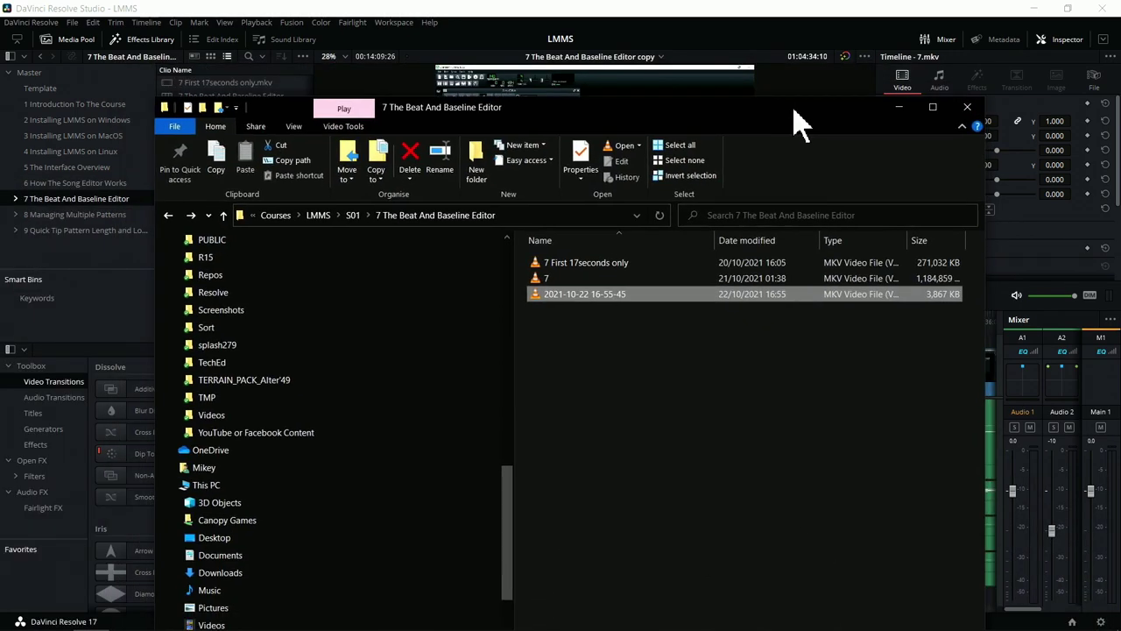
drag(508, 495, 508, 257)
click(219, 455)
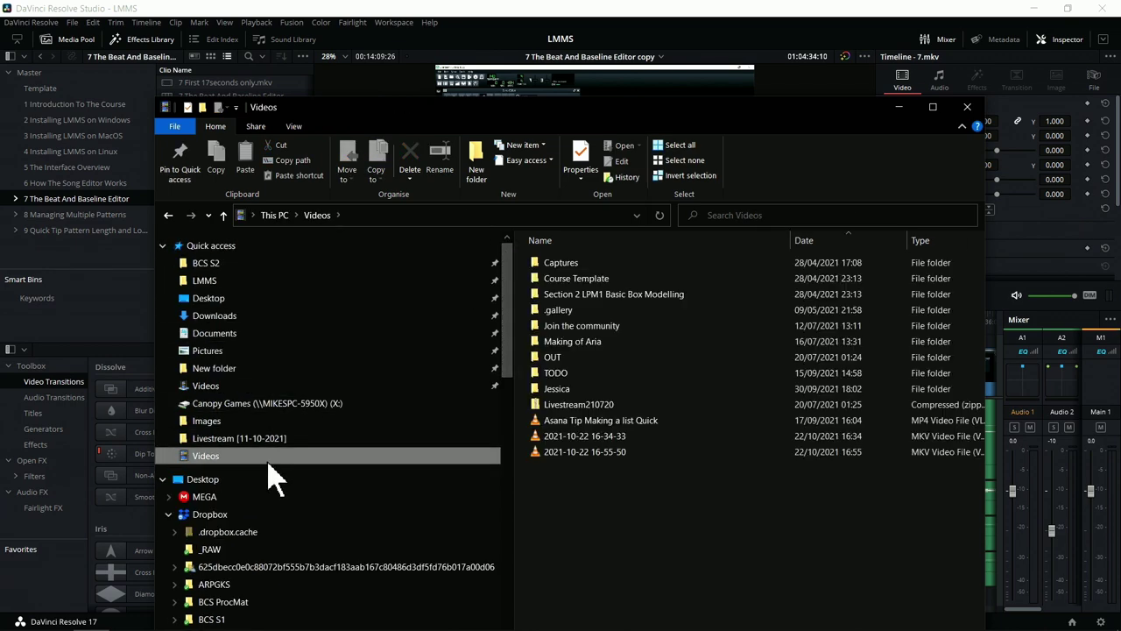
click(262, 286)
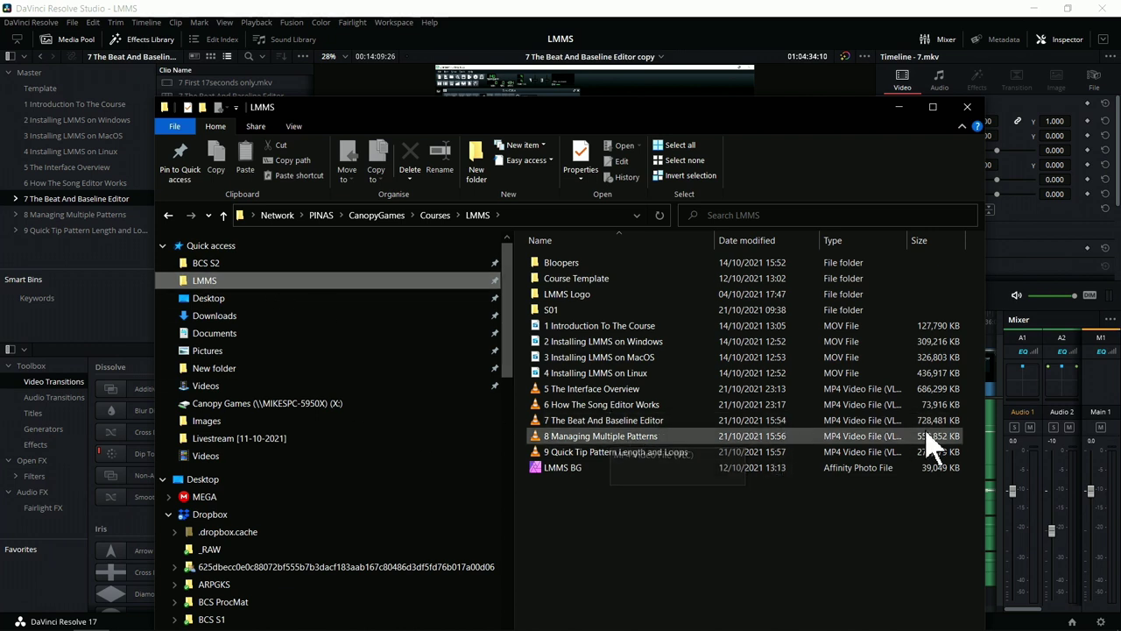
Open the 7 The Beat And Baseline Editor MP4 in VLC, shrink the player window and pause playback
click(607, 427)
double_click(605, 426)
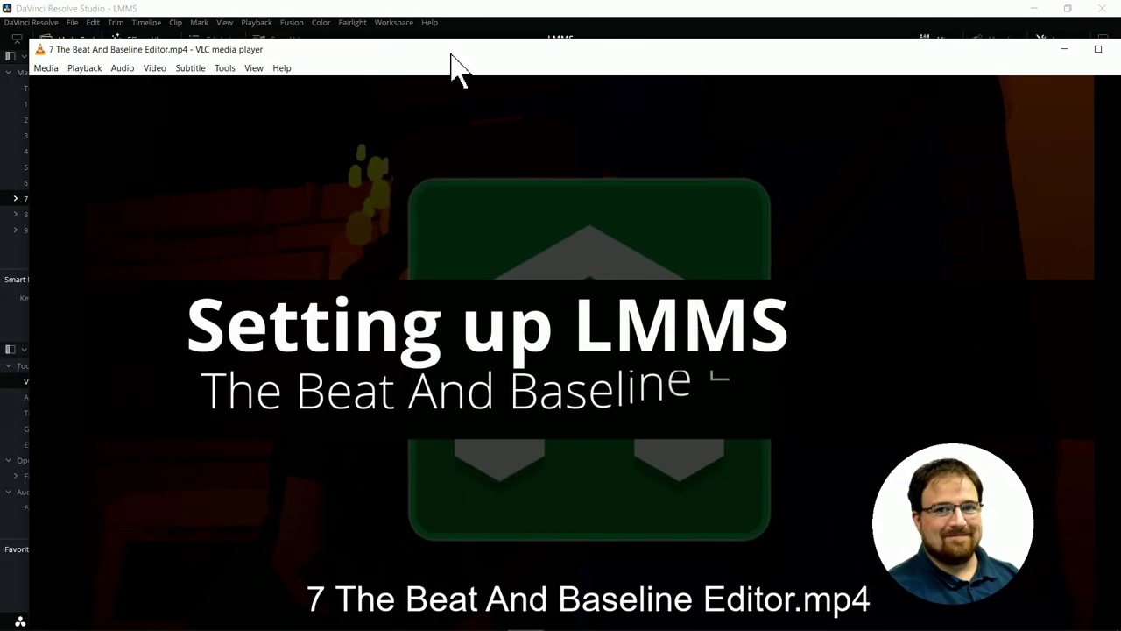
drag(25, 35, 500, 448)
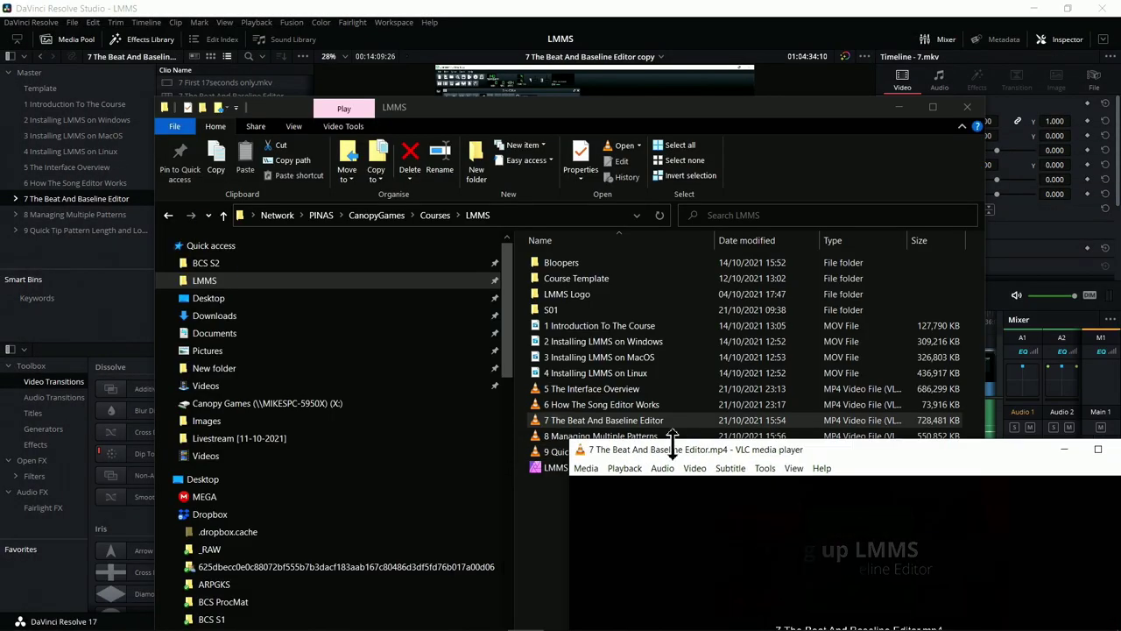
drag(944, 459, 676, 196)
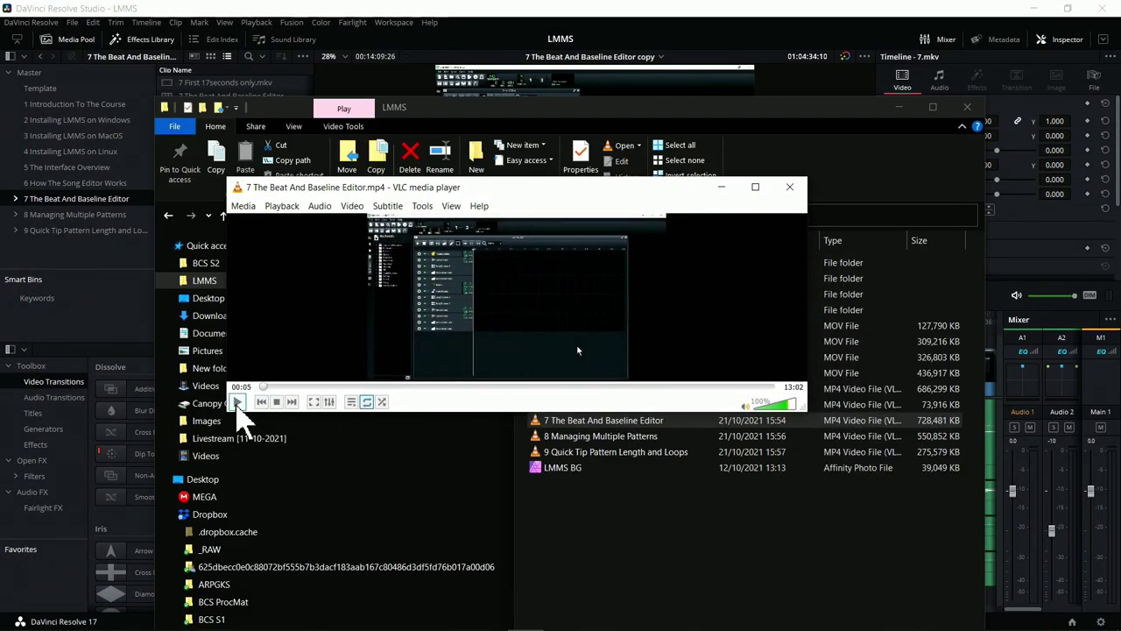
Scrub the exported video to about 05:06 to find the passage matching the current timeline section
click(352, 386)
drag(354, 389, 417, 387)
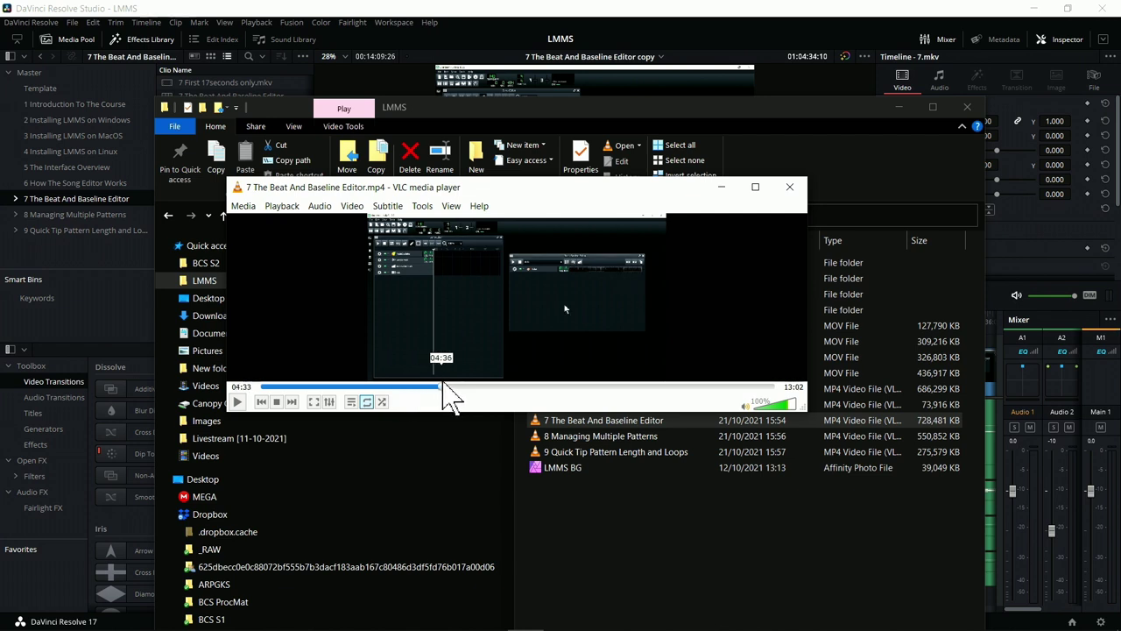
drag(449, 394, 443, 396)
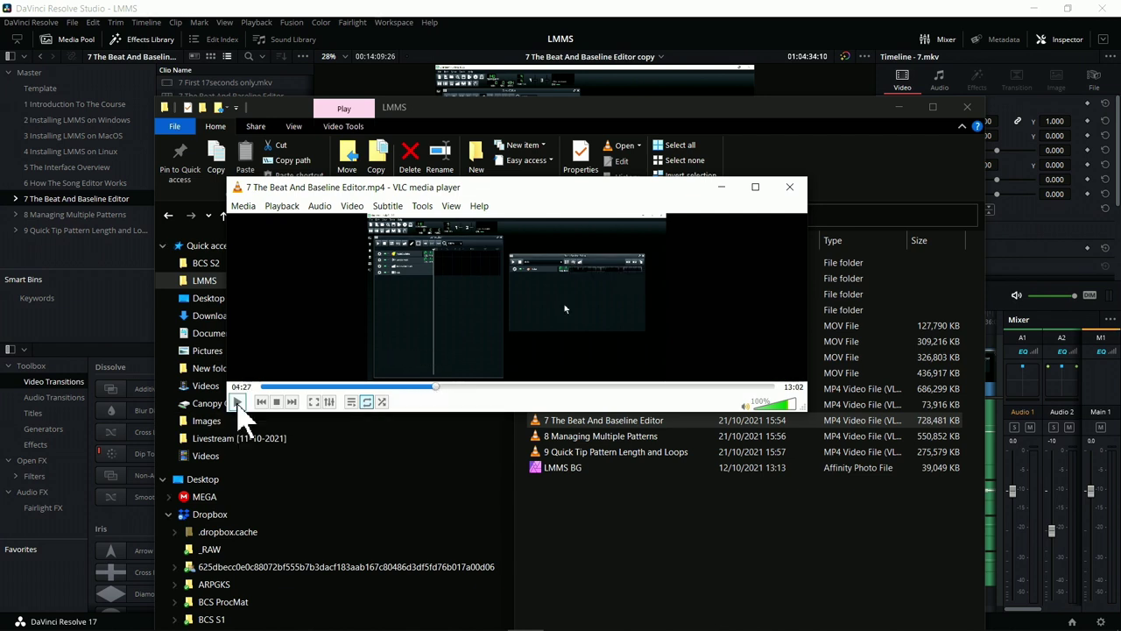
click(460, 387)
key(space)
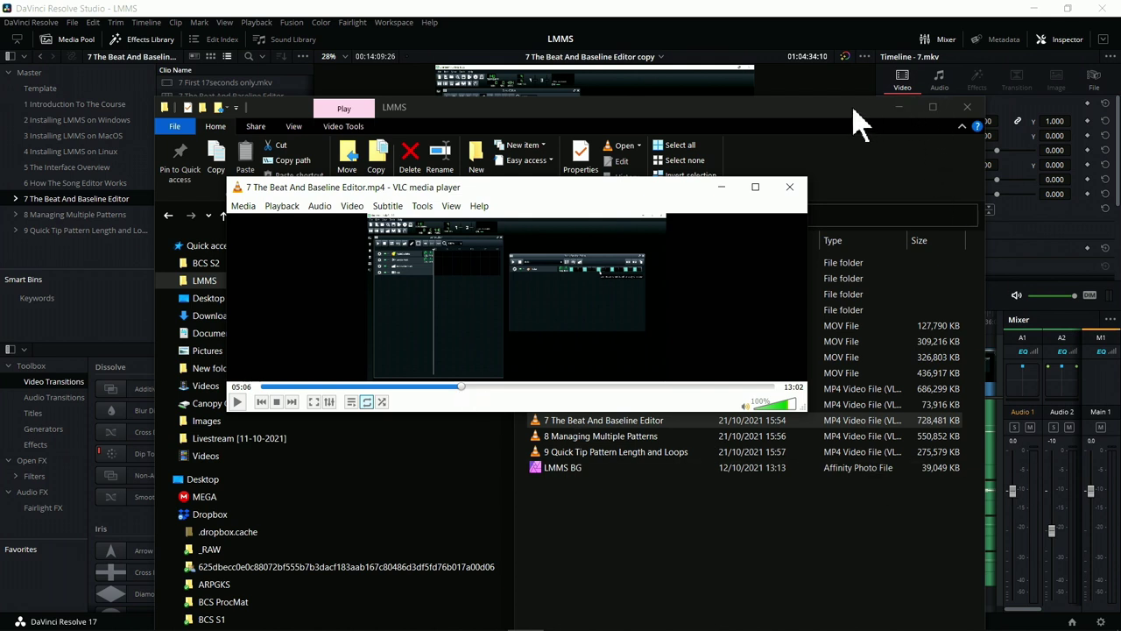
Return to DaVinci Resolve and play the timeline narration from about 01:04:25 for comparison with the export
click(846, 12)
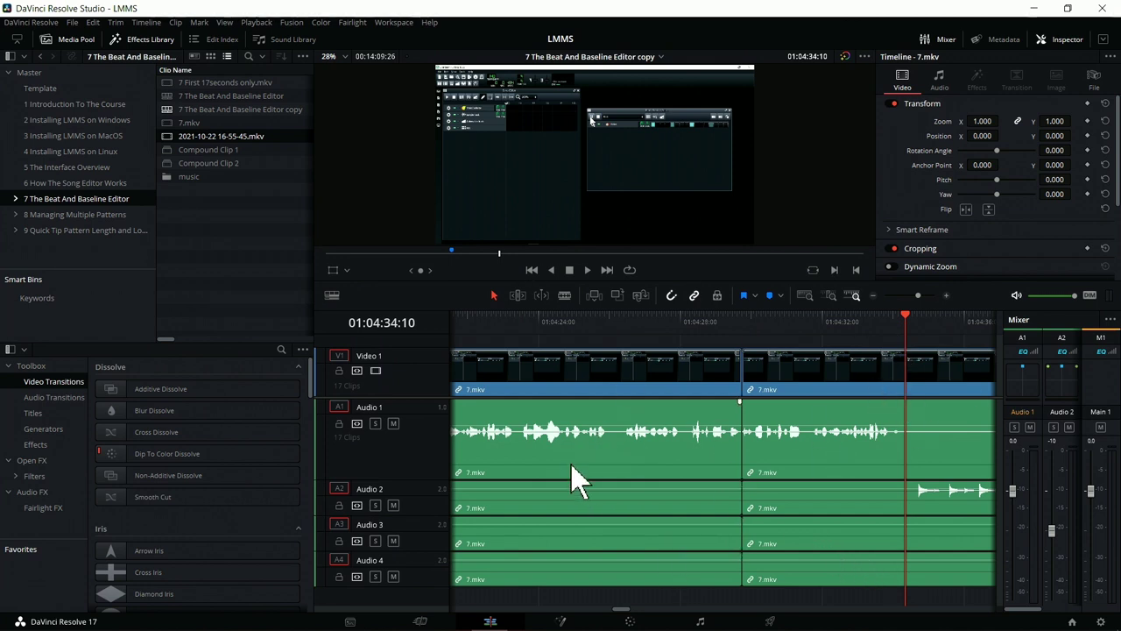
click(742, 324)
key(space)
click(565, 322)
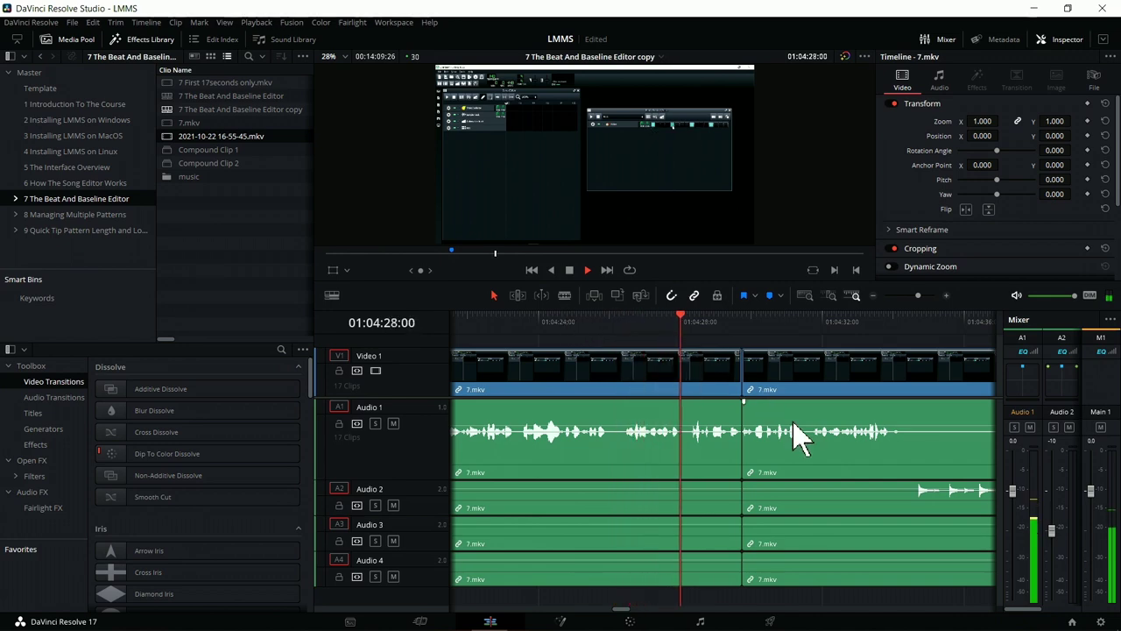
Switch to VLC and play the exported video from about 05:15, stopping playback and minimising the player when done
key(alt+Tab)
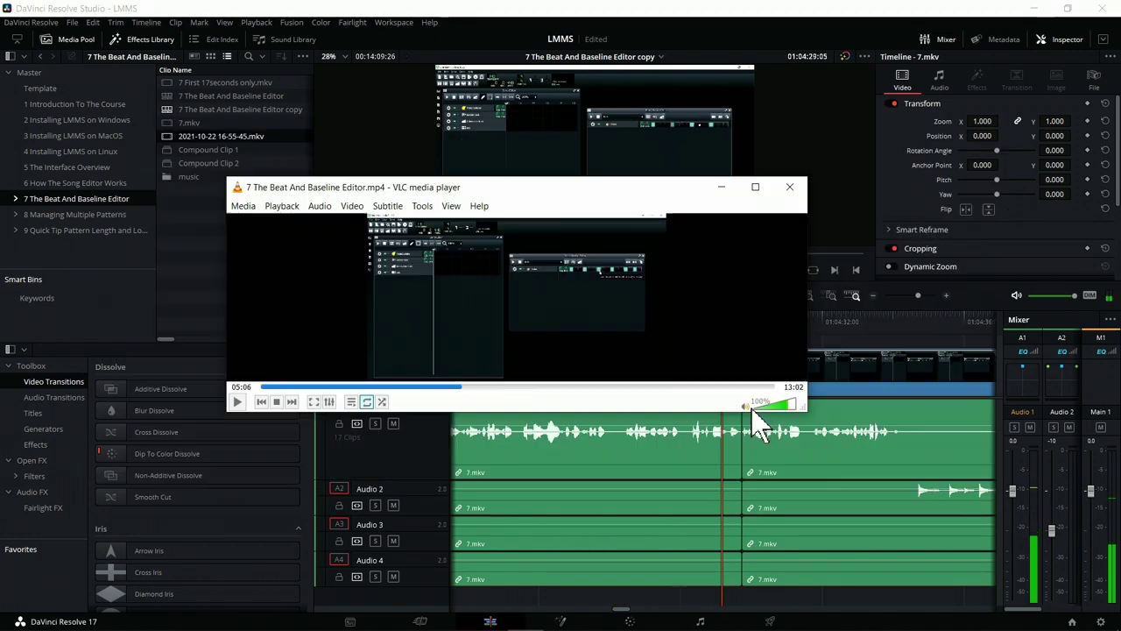
click(468, 392)
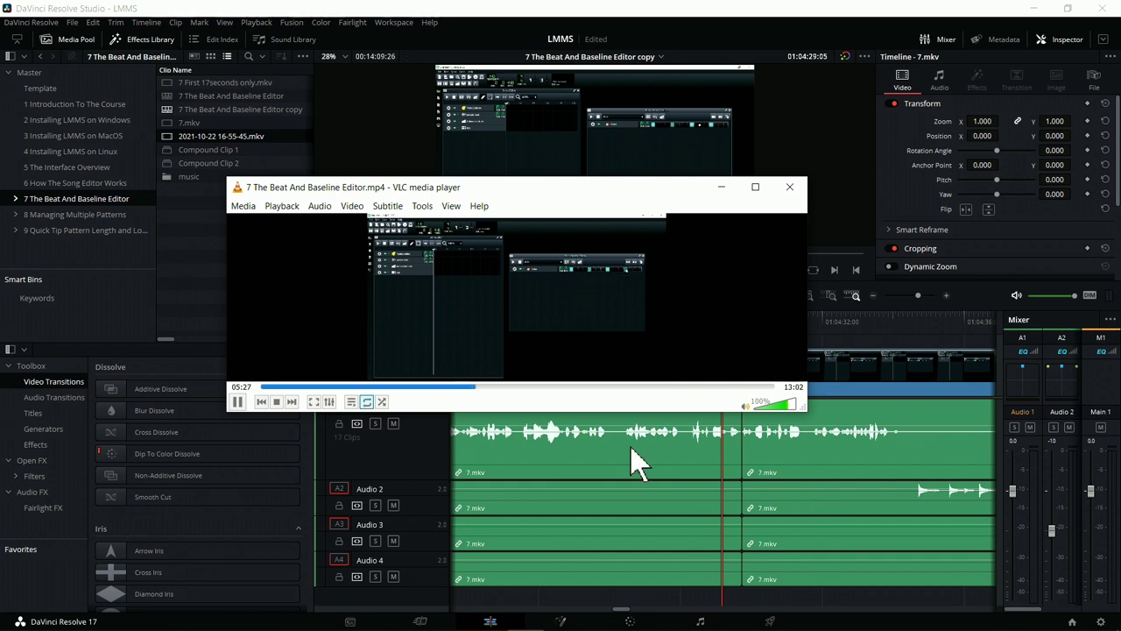
click(276, 402)
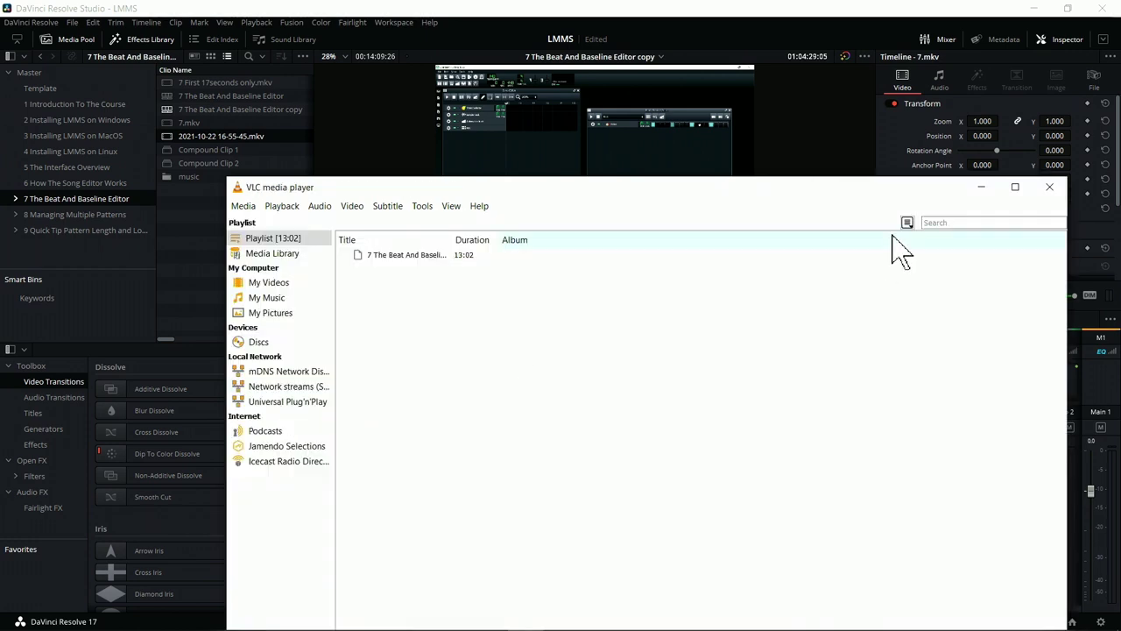
click(981, 187)
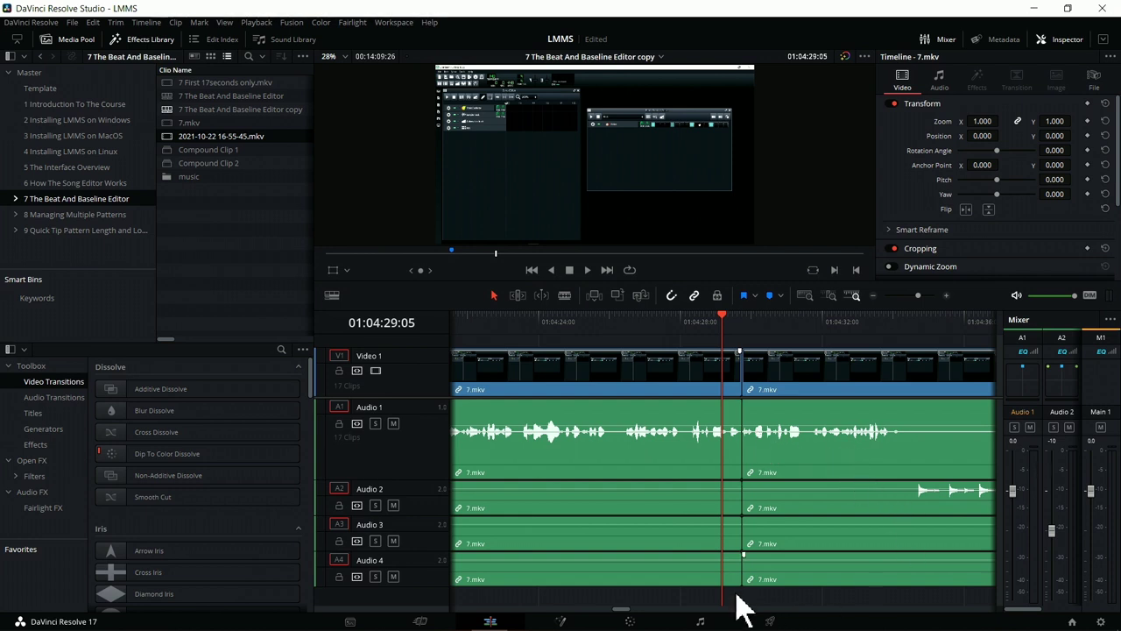
Play the narration from about 01:04:30 at double speed to listen for the next section to trim
drag(628, 618, 628, 610)
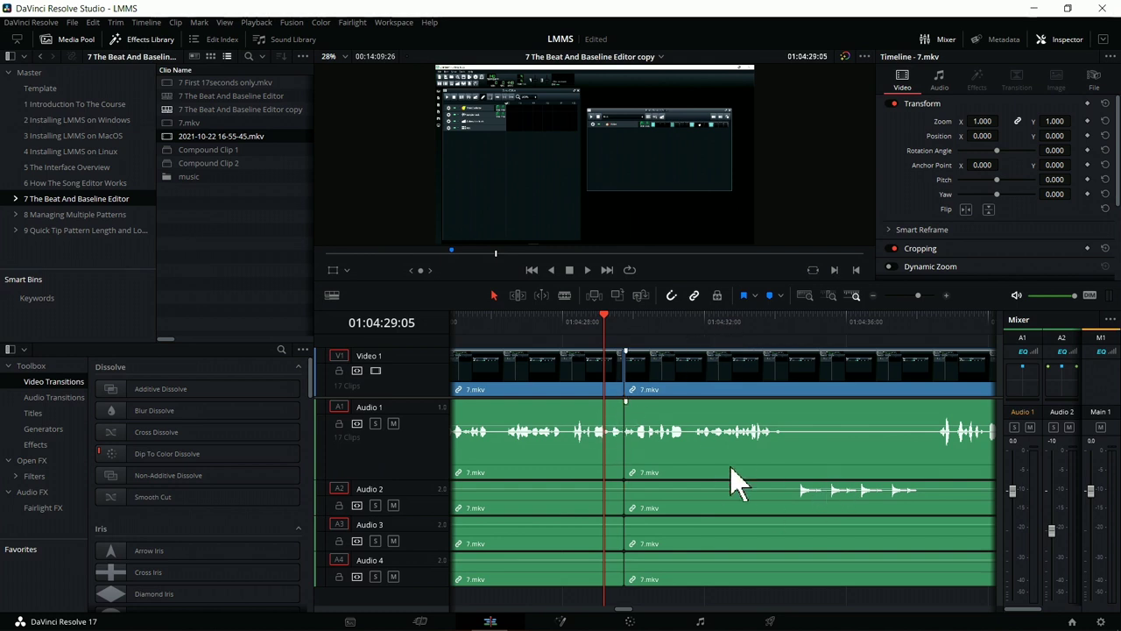
click(646, 330)
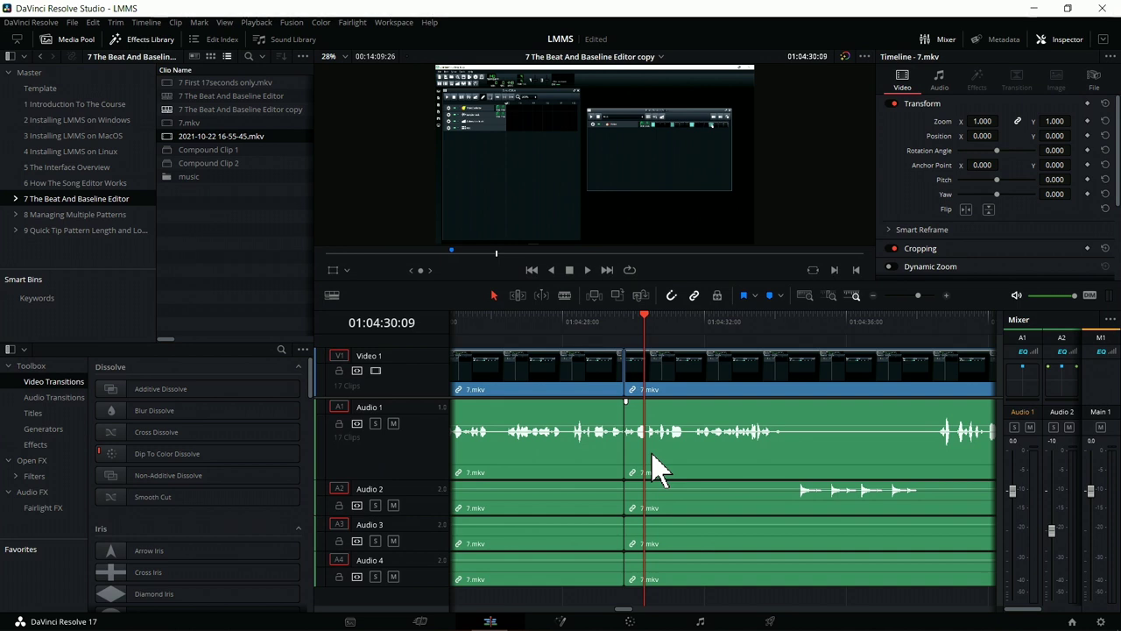
key(space)
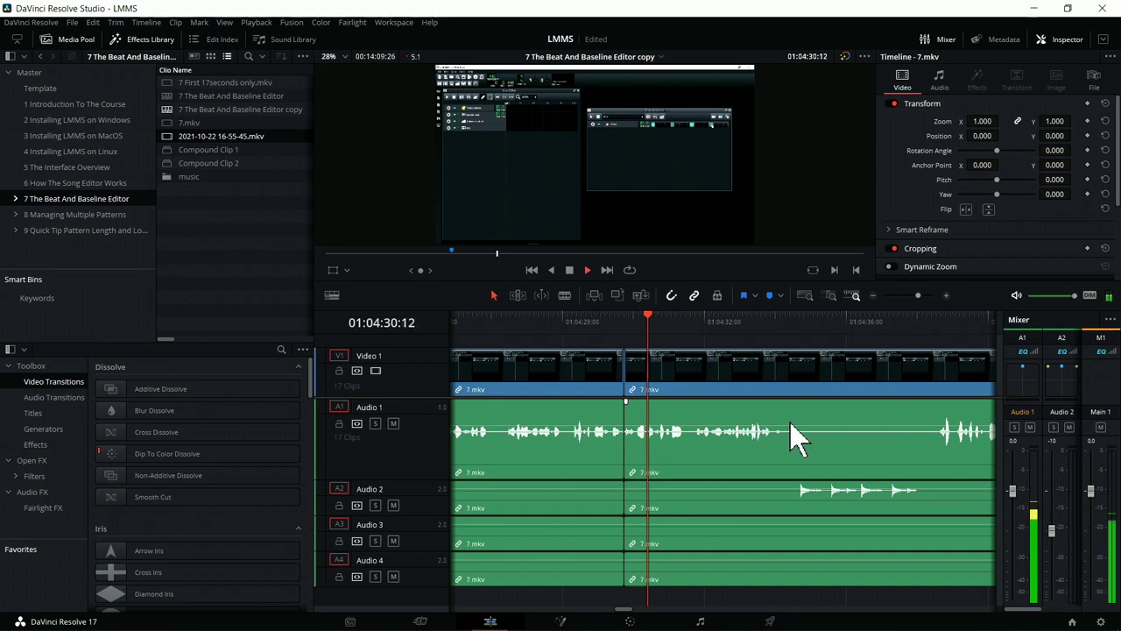
key(l)
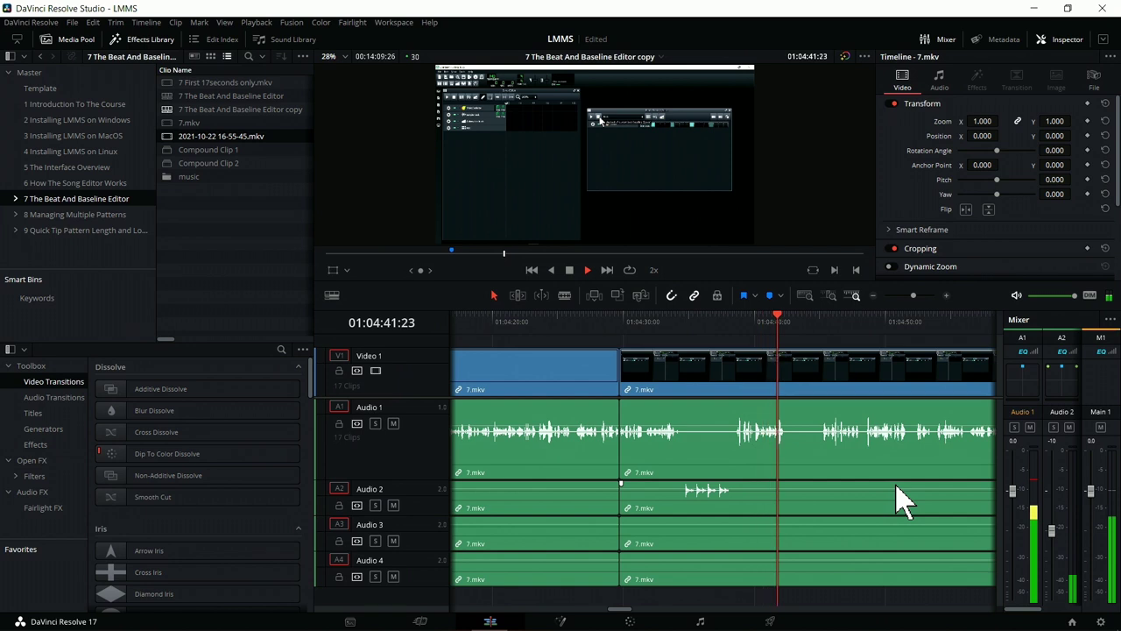
Ripple-delete the silent pause across all tracks between 01:04:42:09 and 01:04:45:06
key(ctrl+equal)
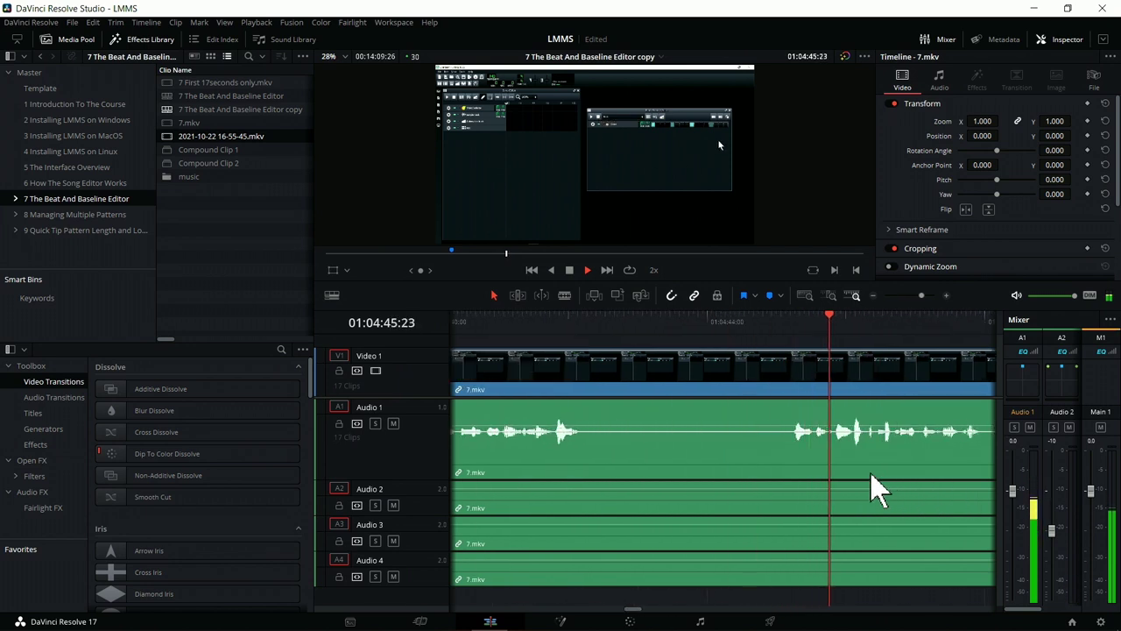
click(577, 328)
drag(577, 329, 591, 328)
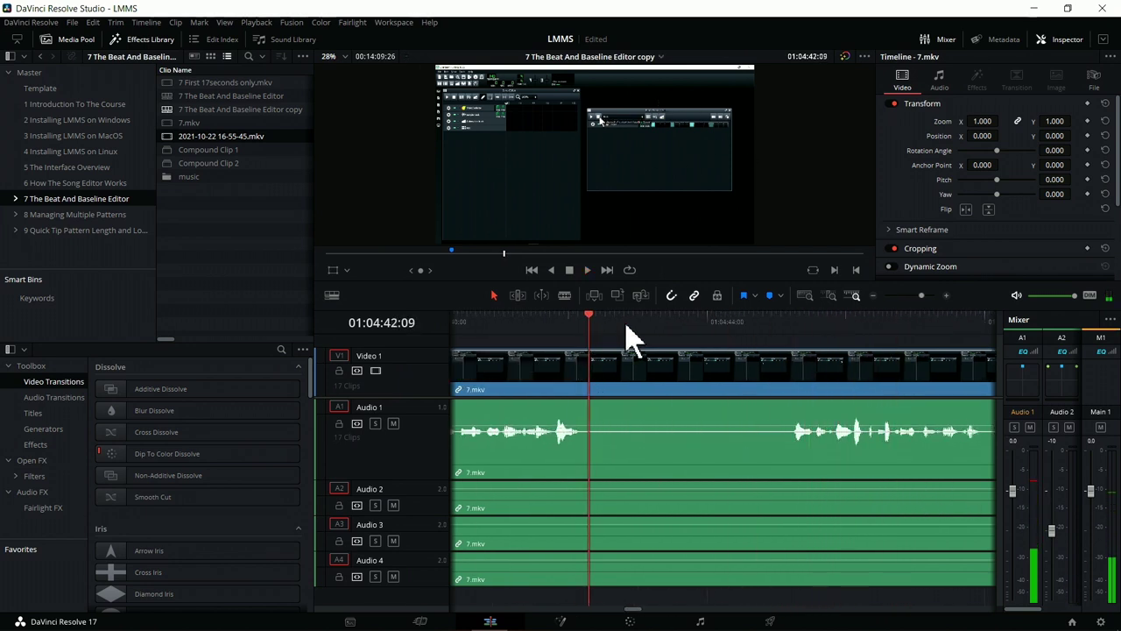
key(i)
click(789, 328)
key(o)
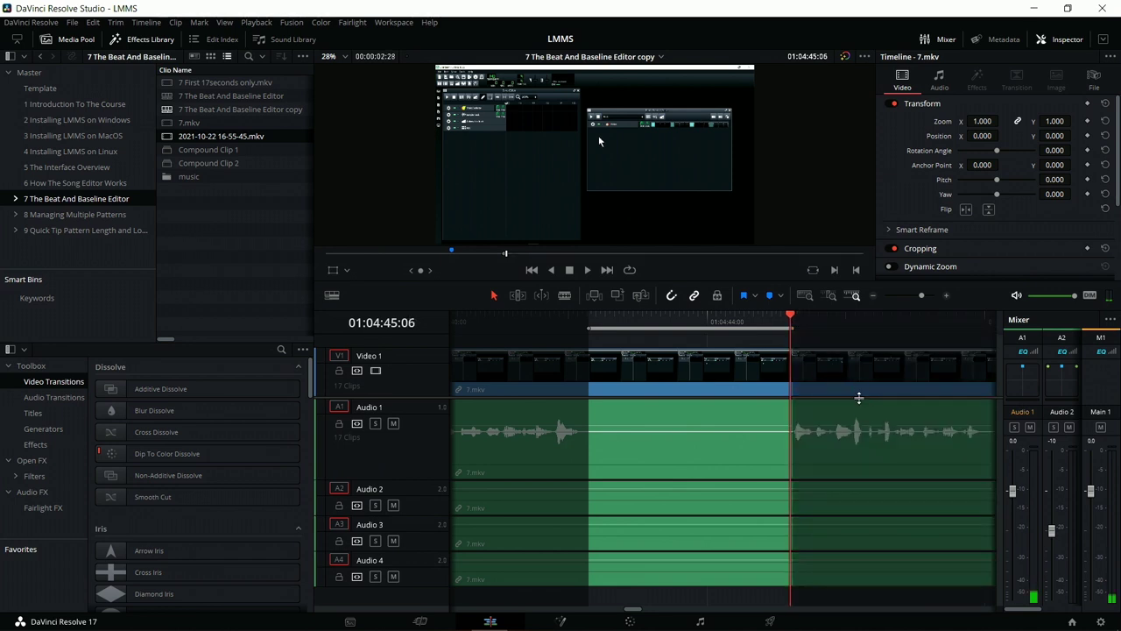
key(Delete)
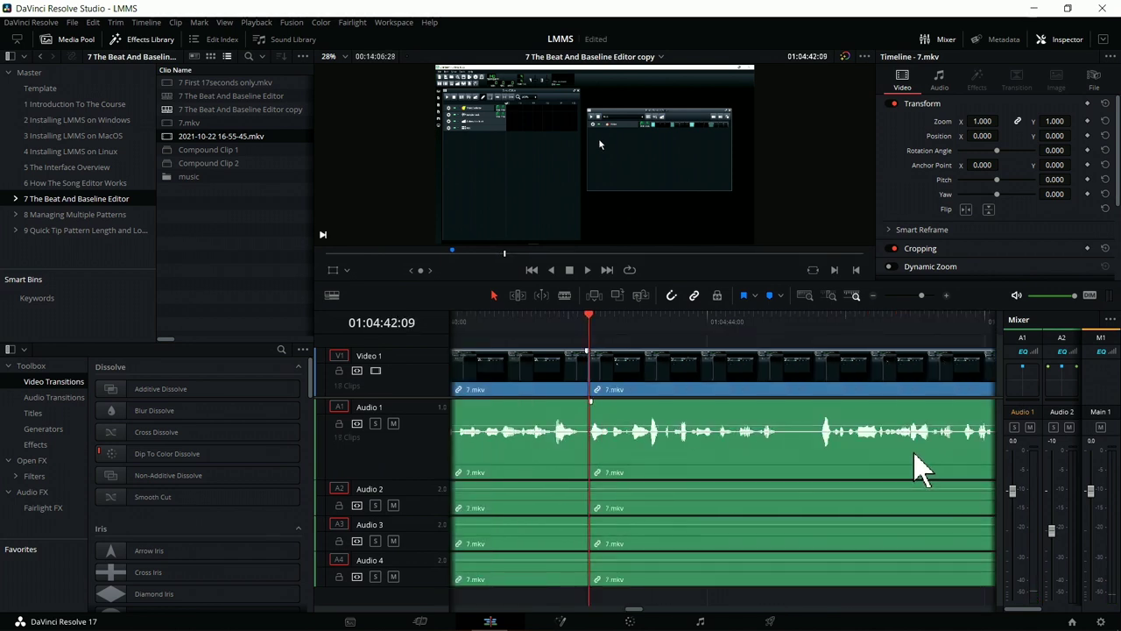
Play the narration across the cut at 01:04:42 at double speed and replay it from about 01:04:48
key(l)
key(l)
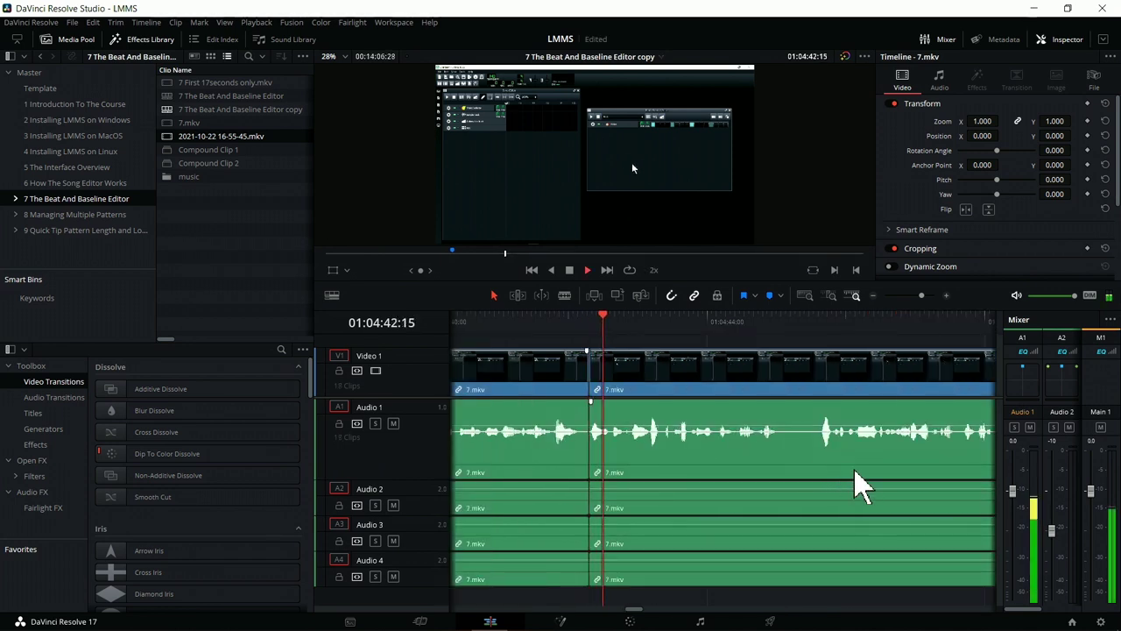
key(ctrl+minus)
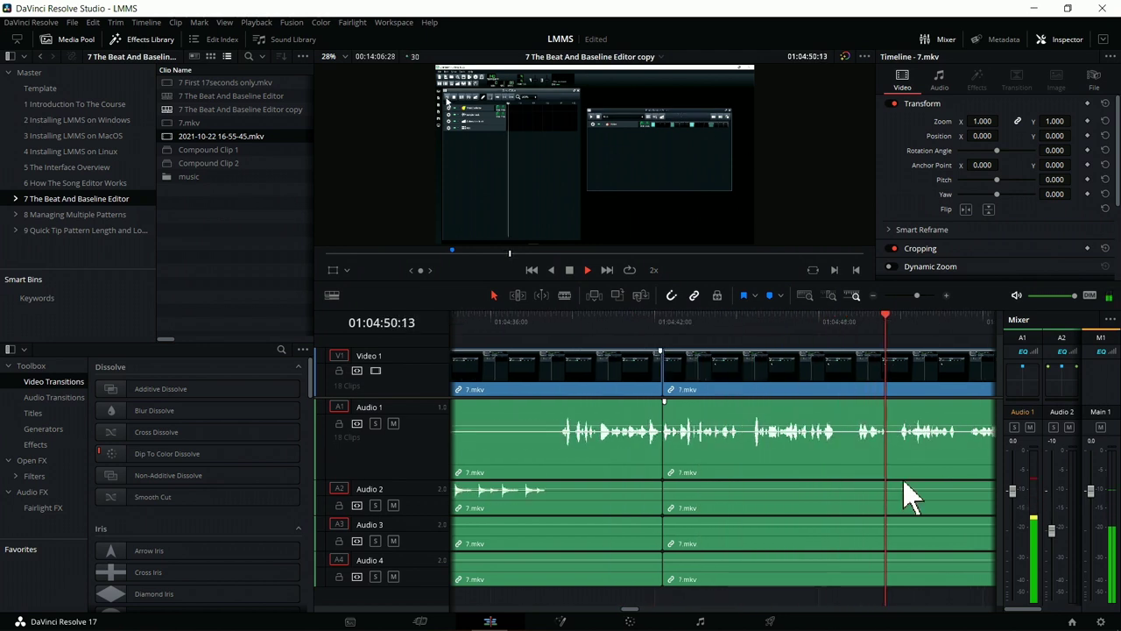
click(829, 328)
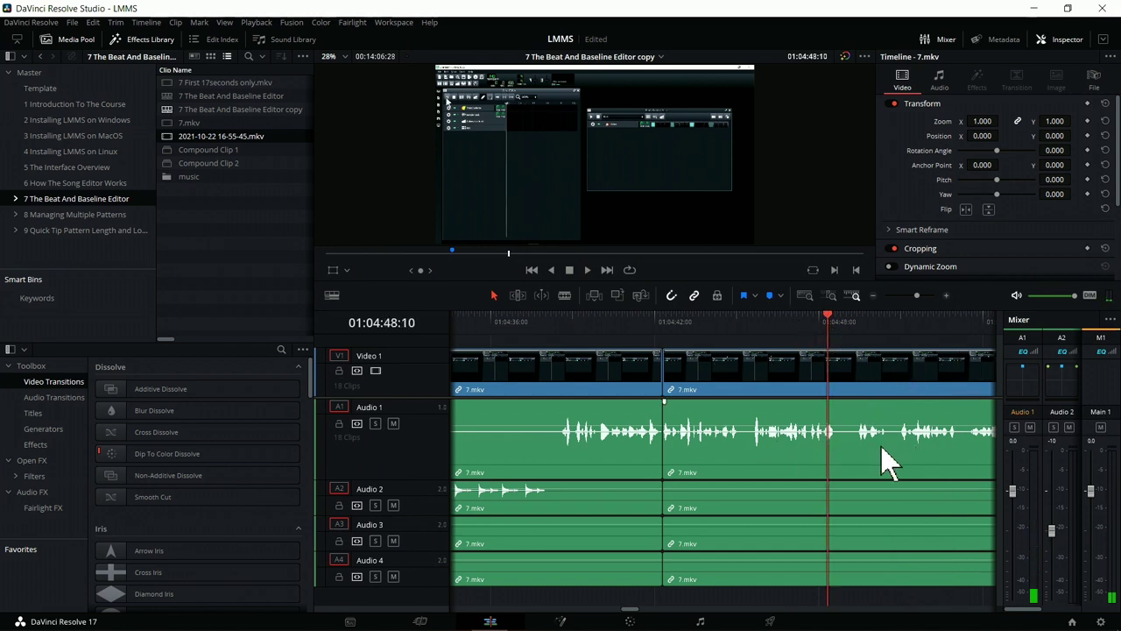
click(730, 326)
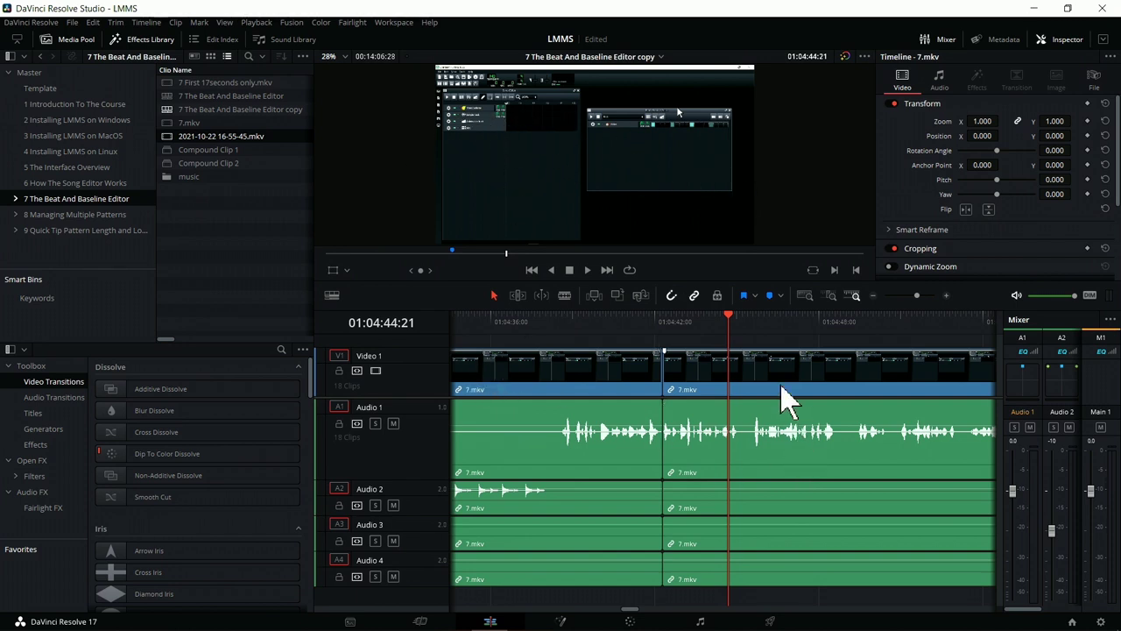
click(821, 321)
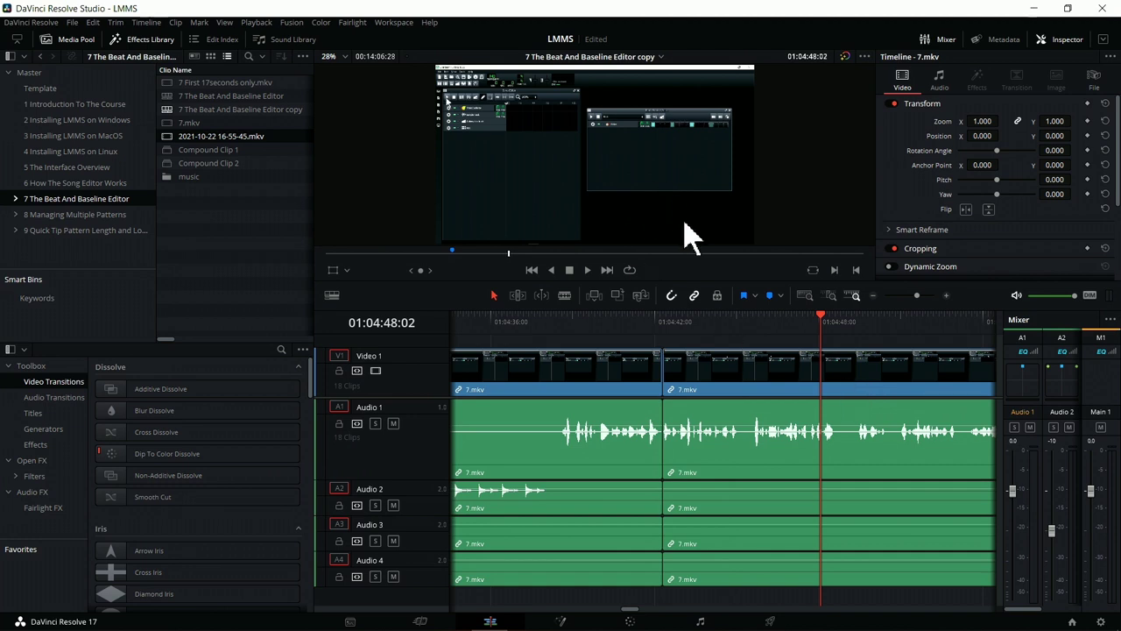
key(space)
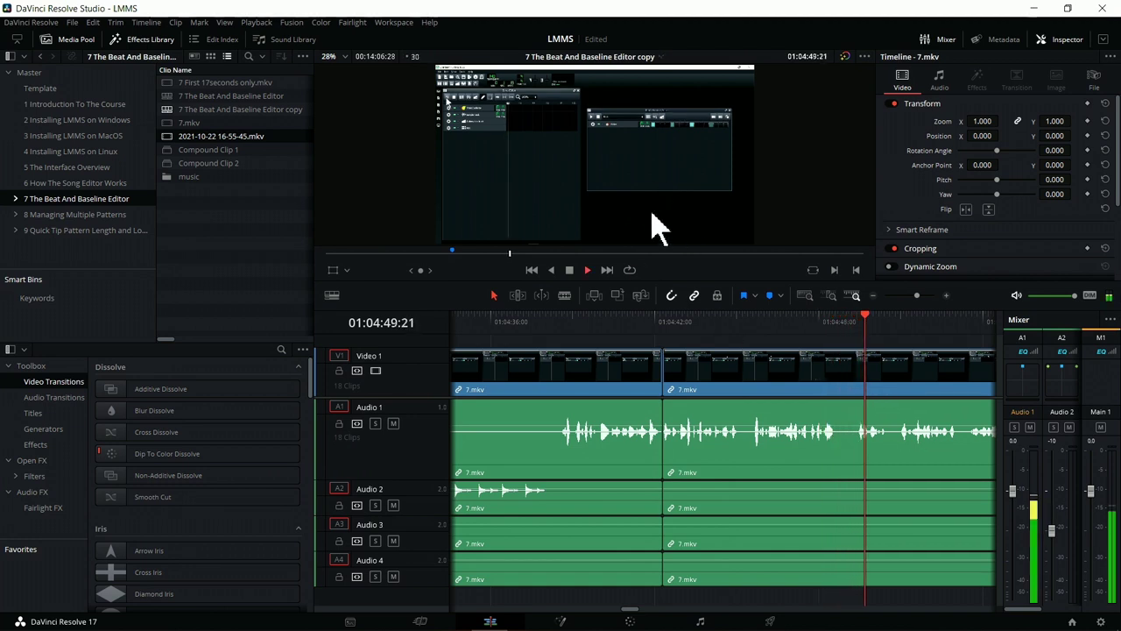
drag(636, 610, 645, 610)
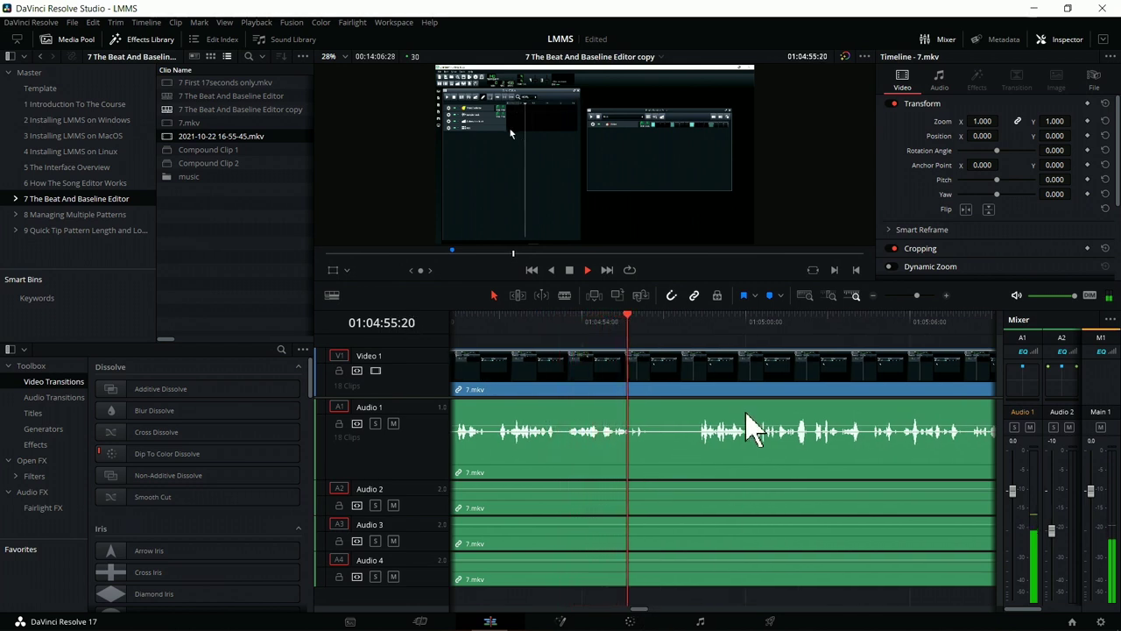
Compare the narration around 01:04:59 with the passage from about 01:04:49 to locate the section to cut
click(697, 326)
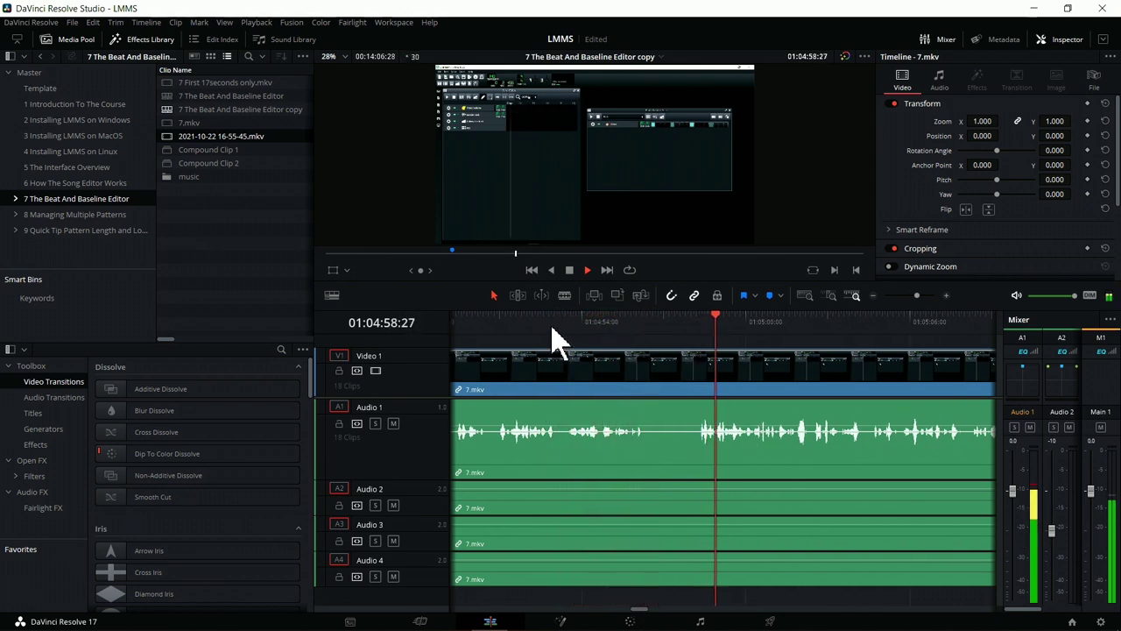
scroll(677, 451, down, 1)
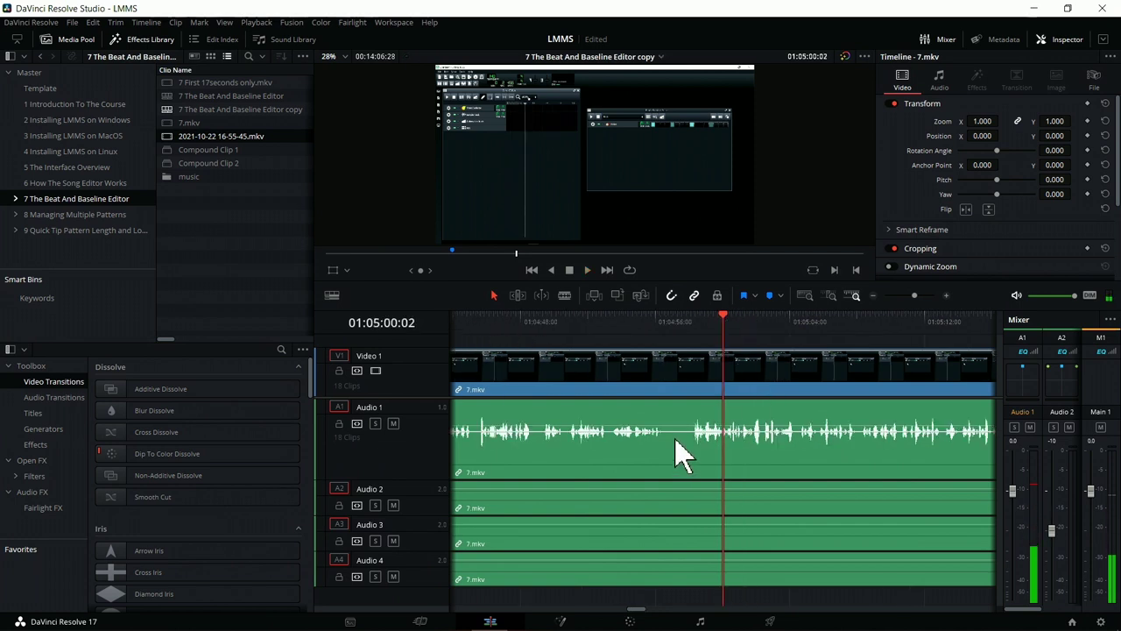
scroll(682, 454, down, 2)
scroll(695, 481, up, 2)
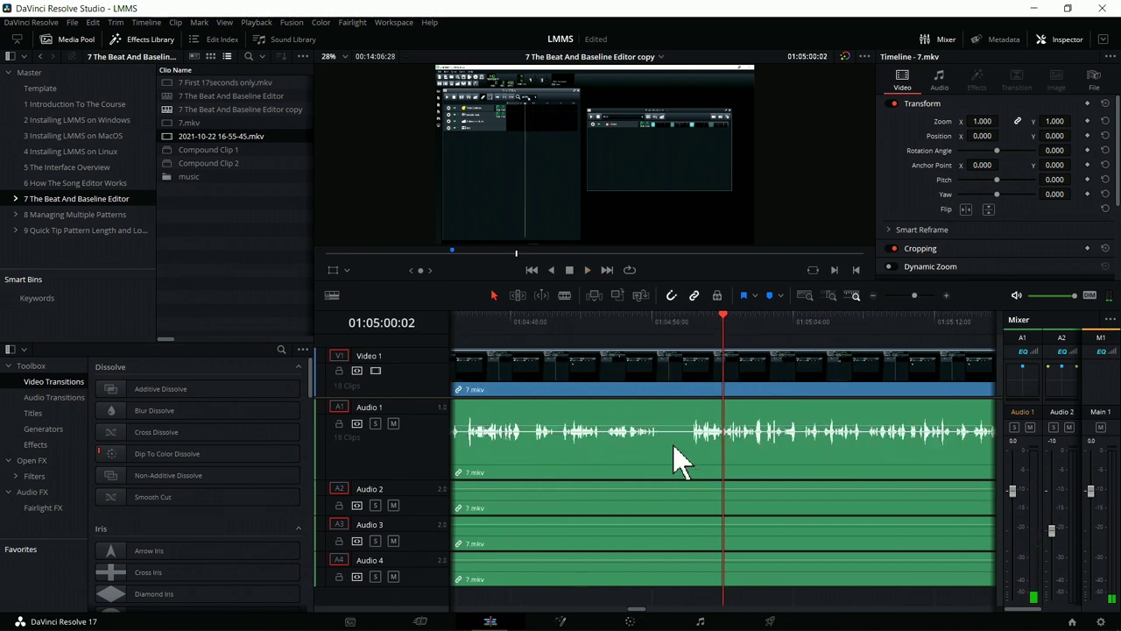
click(696, 326)
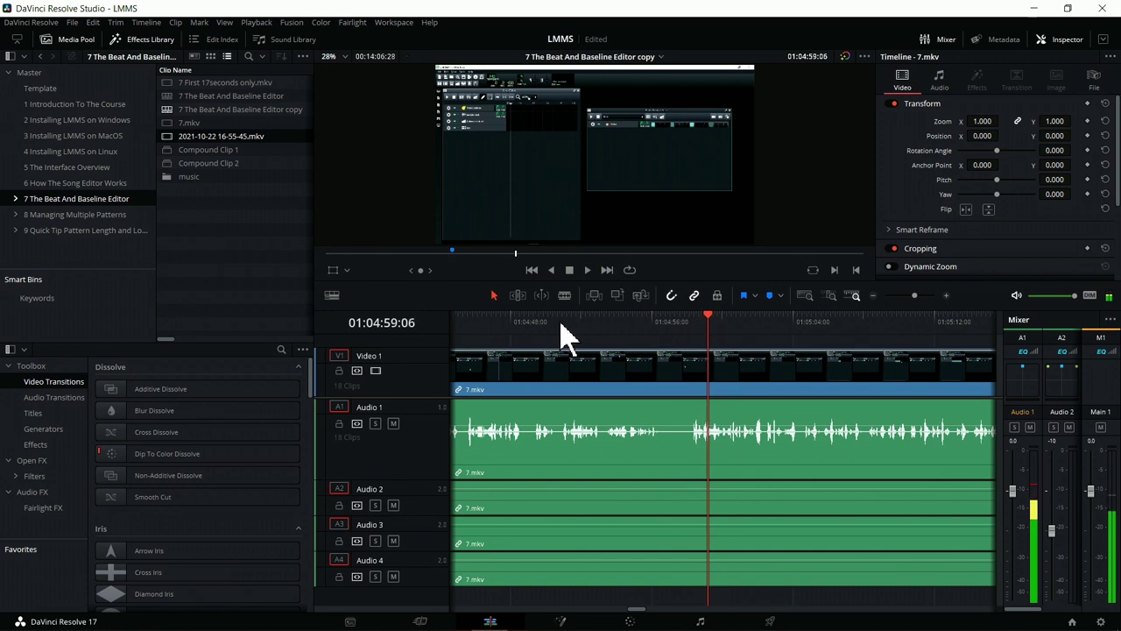
click(523, 326)
key(space)
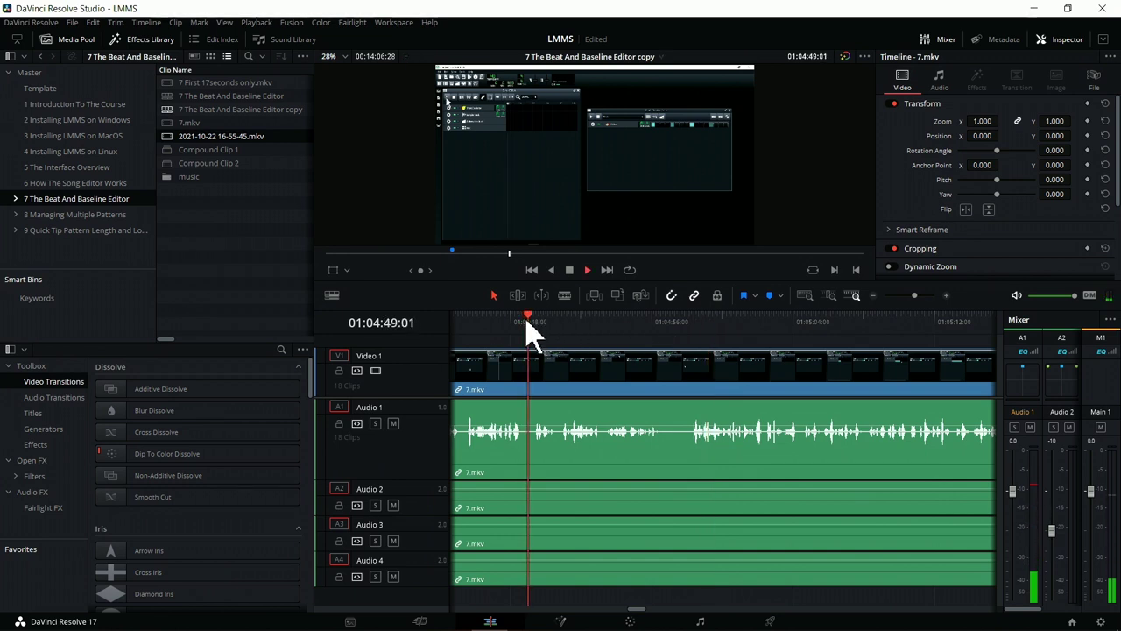
key(l)
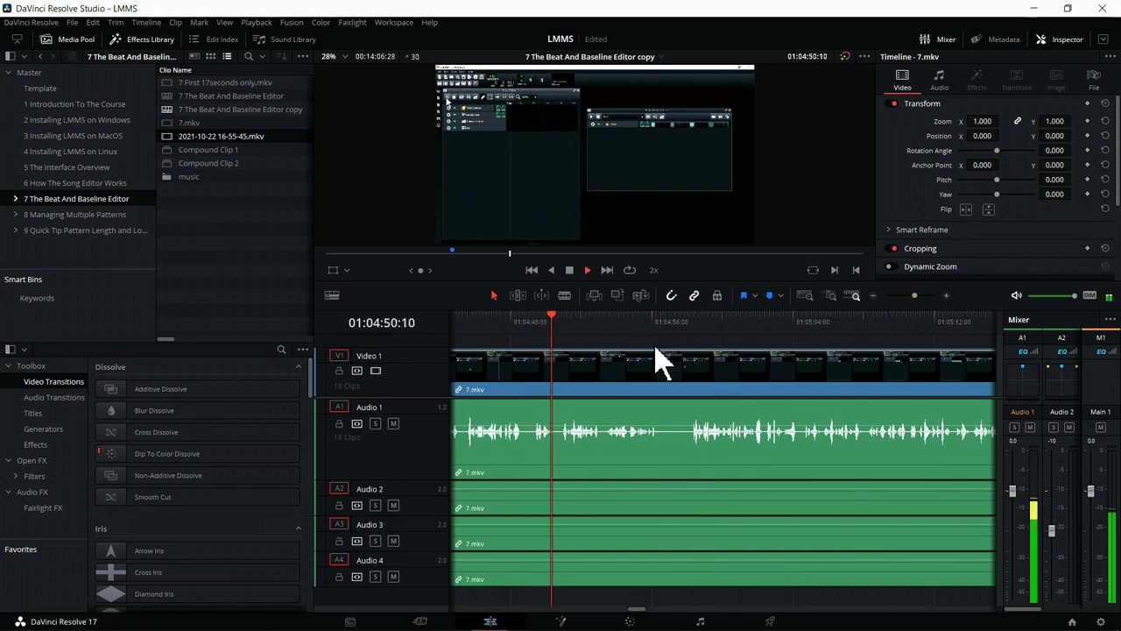
Ripple-delete the section from about 01:04:51 to about 01:04:58, just before the narration resumes after the silence
click(558, 326)
key(space)
key(i)
drag(681, 325, 693, 325)
key(o)
key(BackSpace)
Play the narration at double speed up to about 01:05:19 and select the Audio 2 clip without its linked tracks
key(l)
key(l)
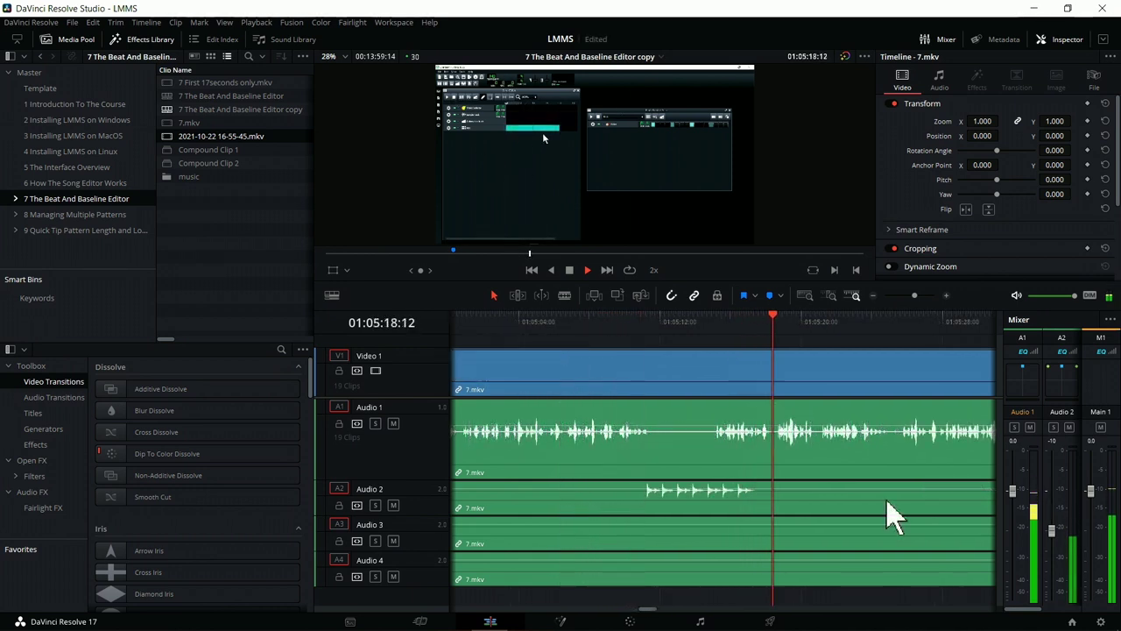
key(space)
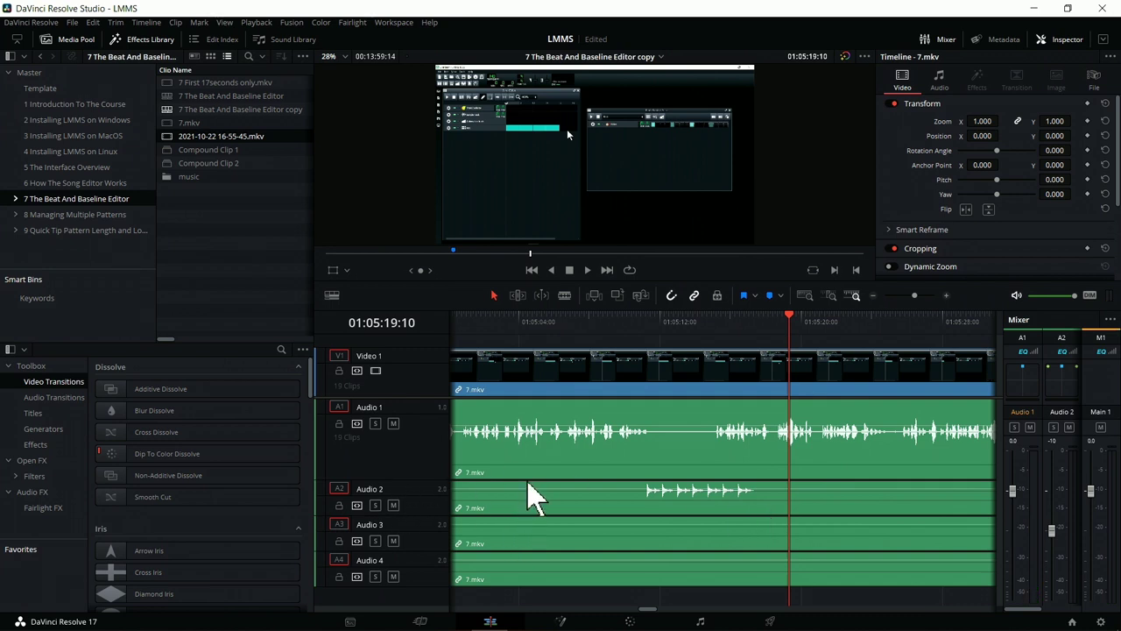
click(601, 520)
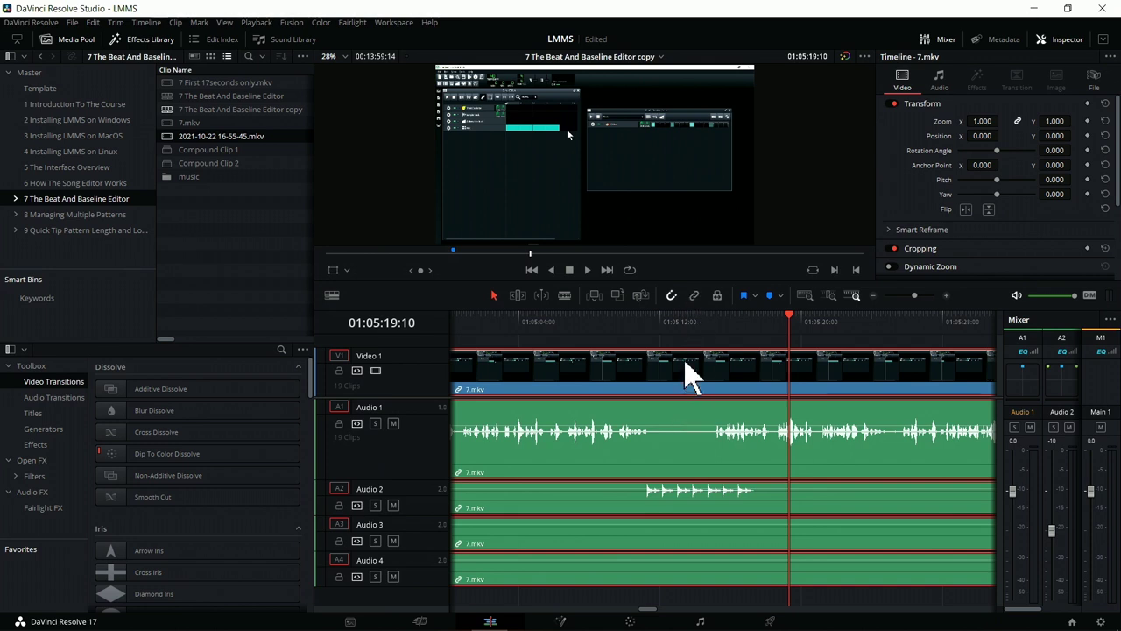
click(606, 503)
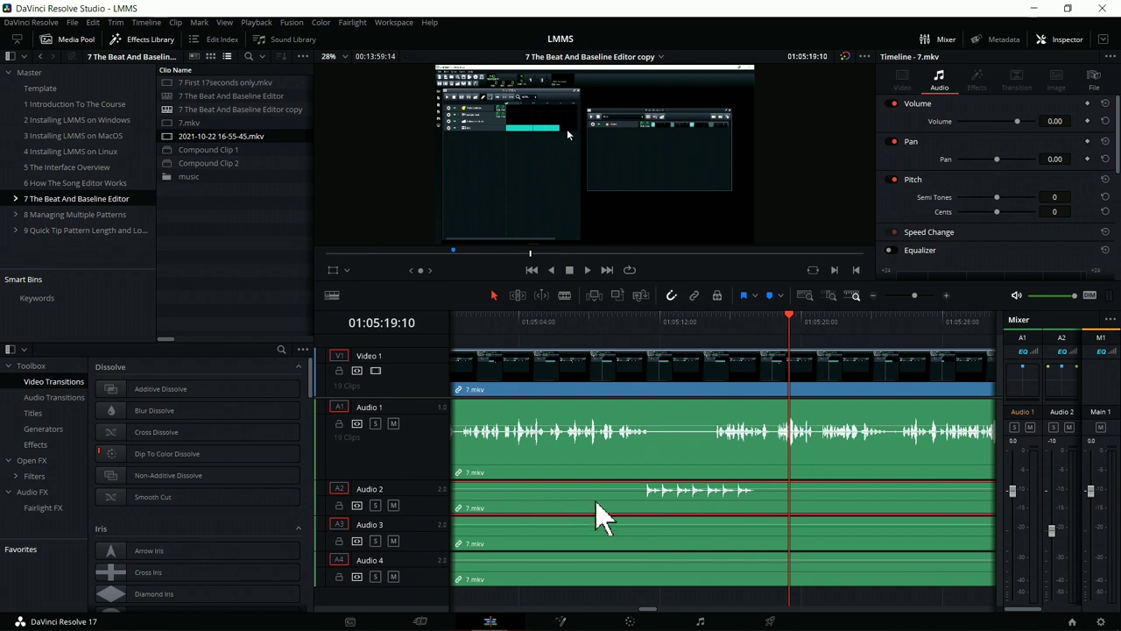
Play on at double speed and ripple-delete the narration phrase between 01:05:33:18 and 01:05:36:17
drag(731, 322, 692, 329)
key(l)
key(l)
scroll(657, 348, up, 3)
click(734, 324)
click(907, 323)
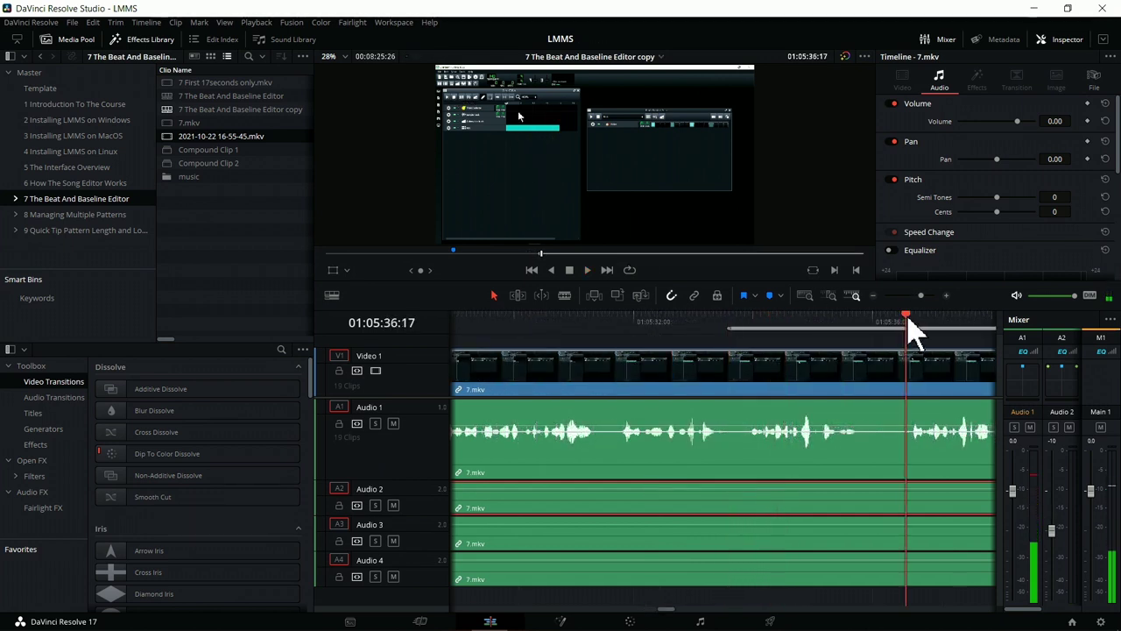
key(o)
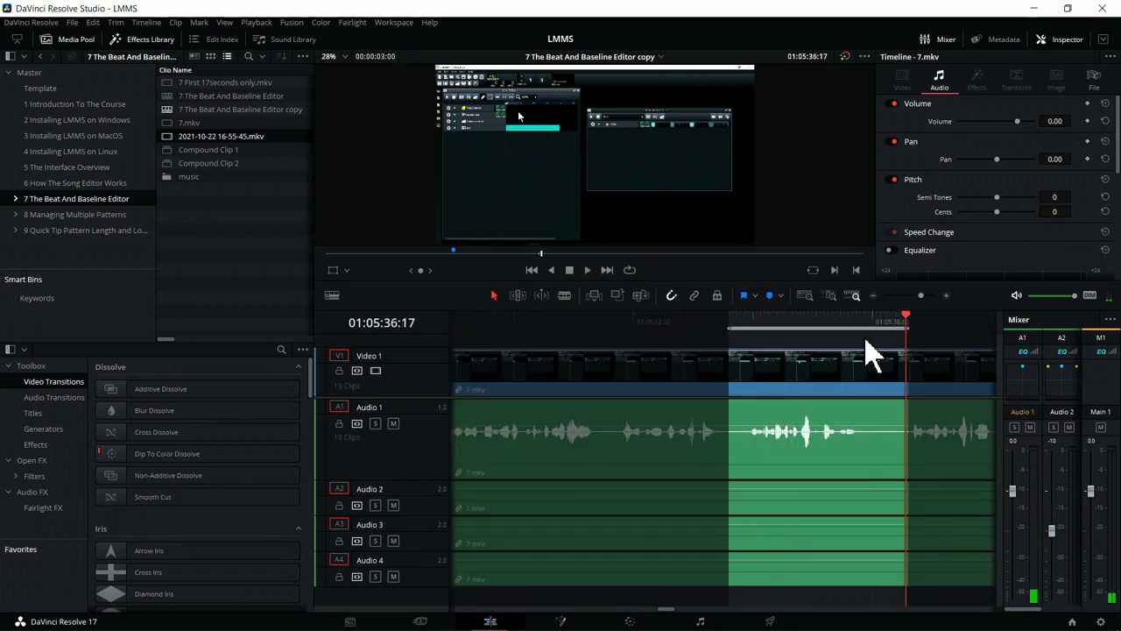
key(BackSpace)
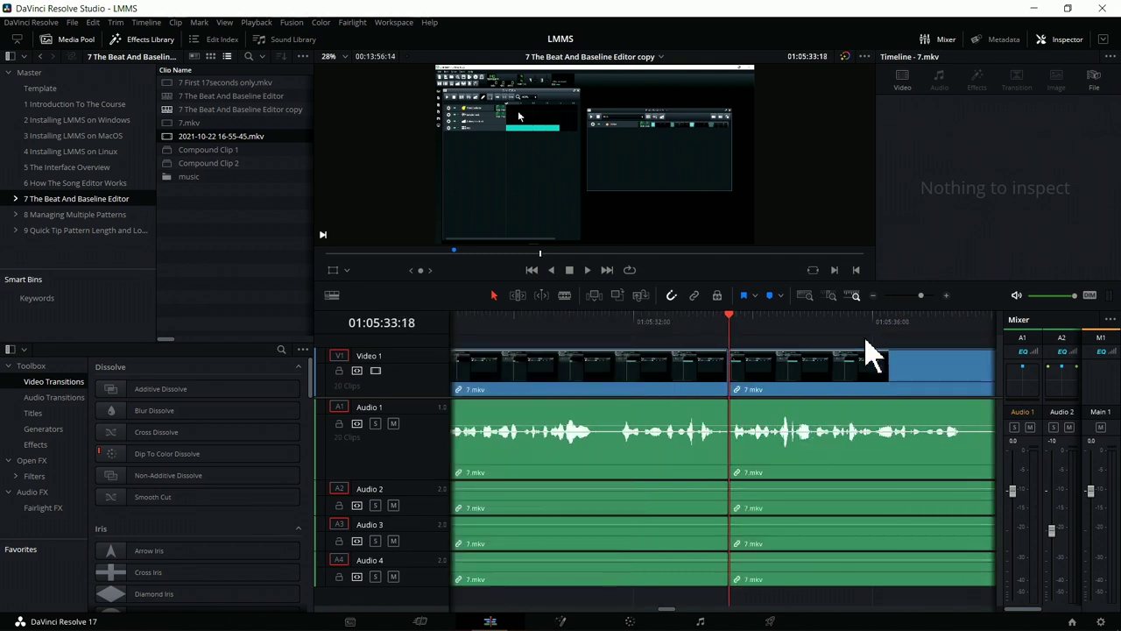
Review the cut by playing from about 01:05:32 at double speed, stopping at about 01:05:48
click(611, 330)
key(l)
key(l)
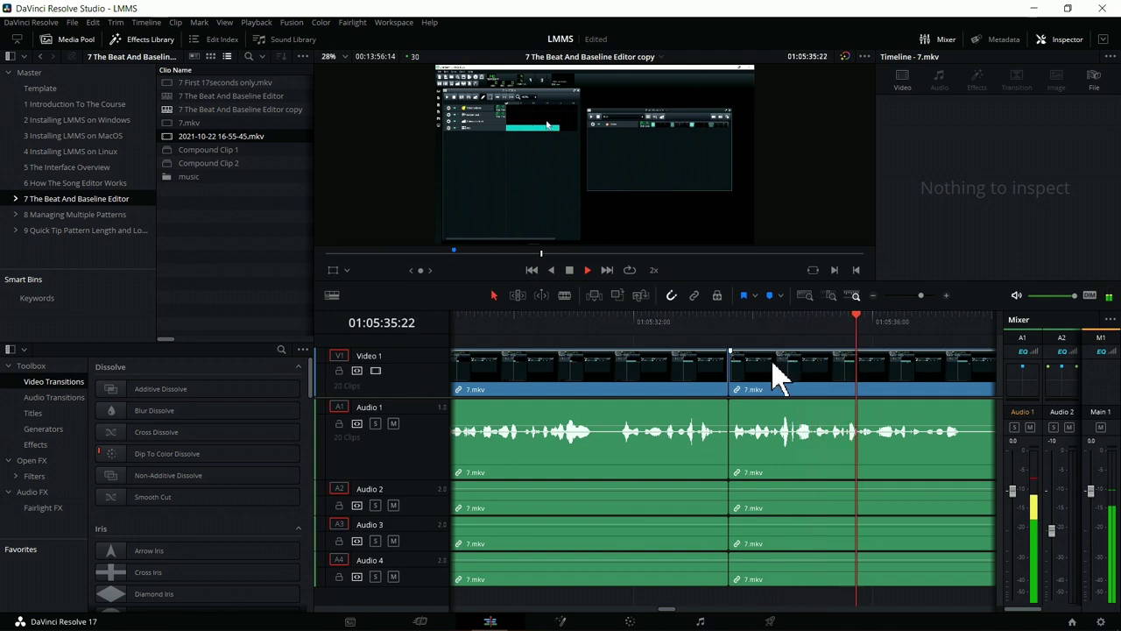
scroll(929, 495, down, 3)
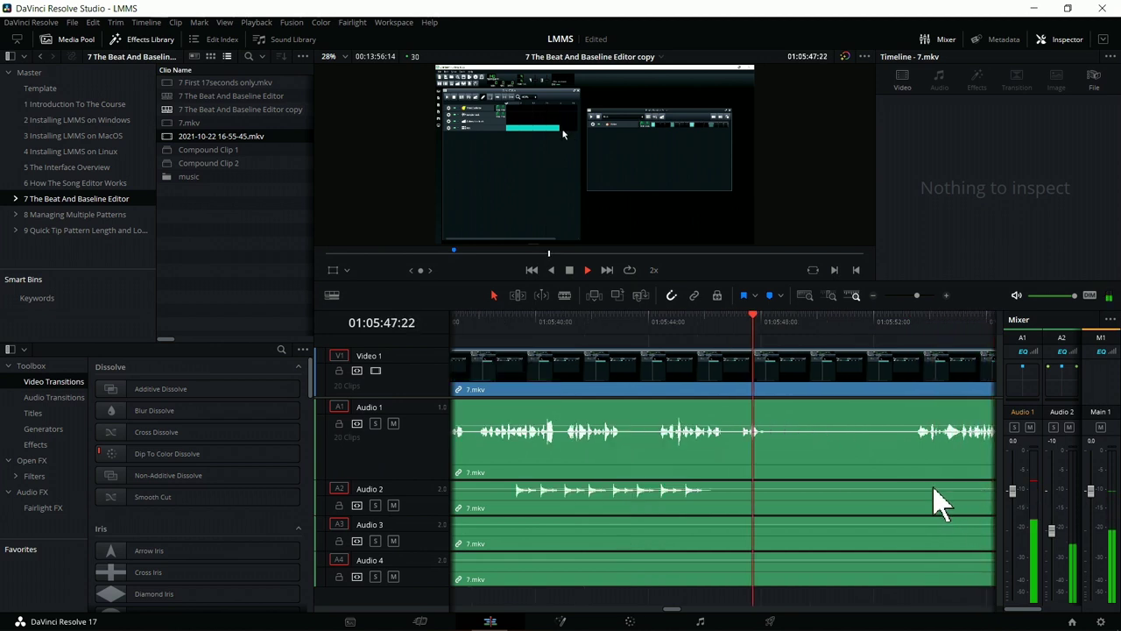
key(space)
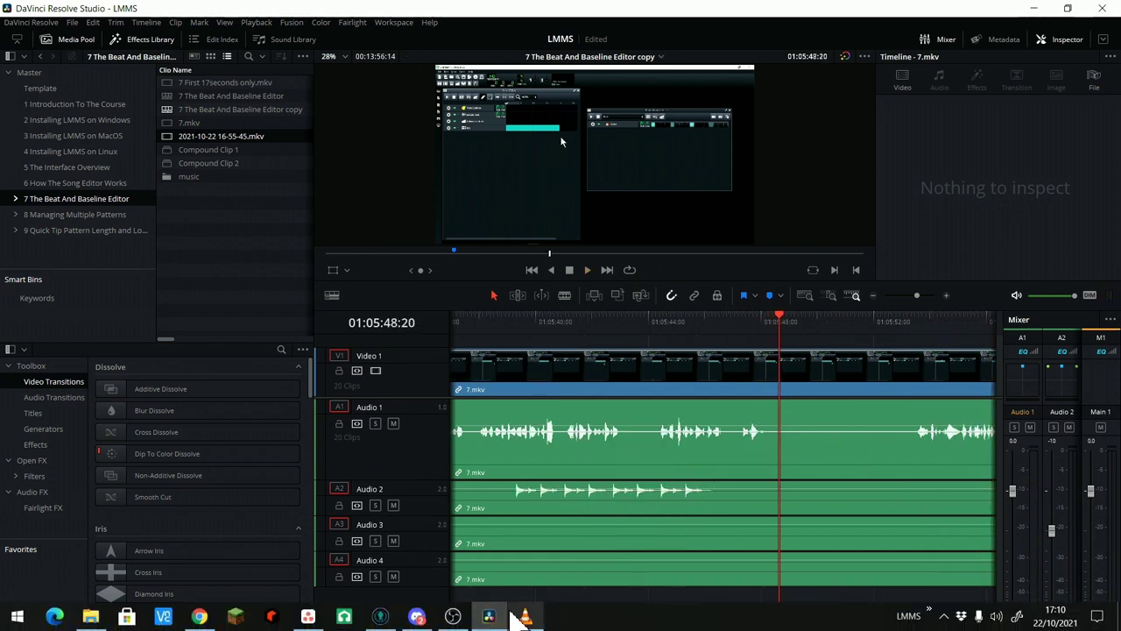
Switch to VLC, start the 7 The Beat And Baseline Editor MP4, shrink the player window and scrub to about 06:14
click(526, 616)
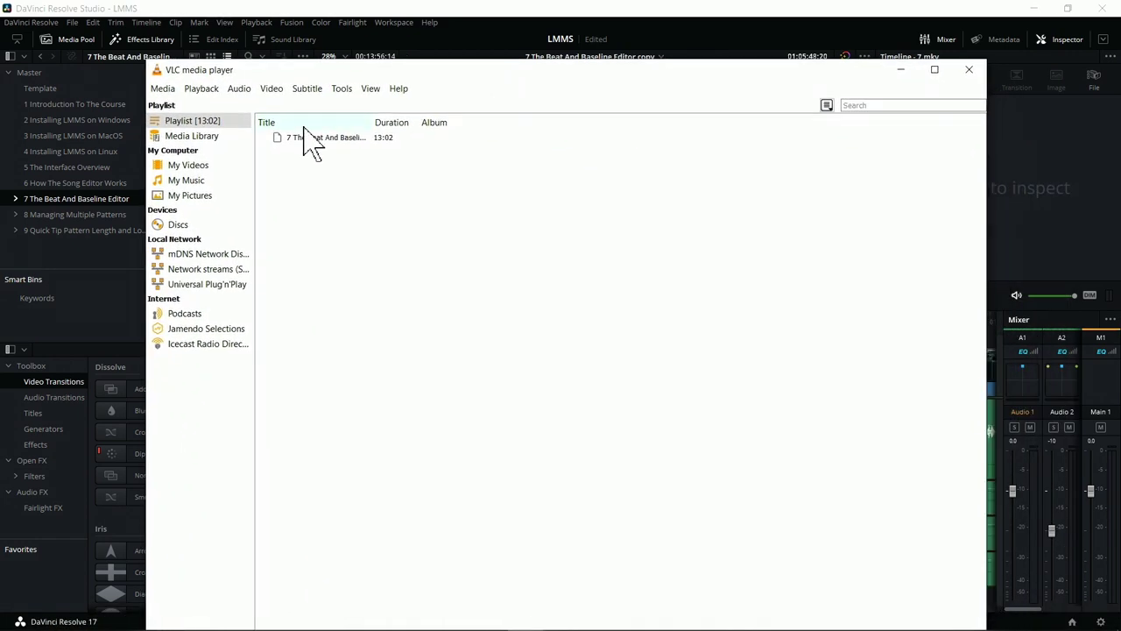
double_click(320, 146)
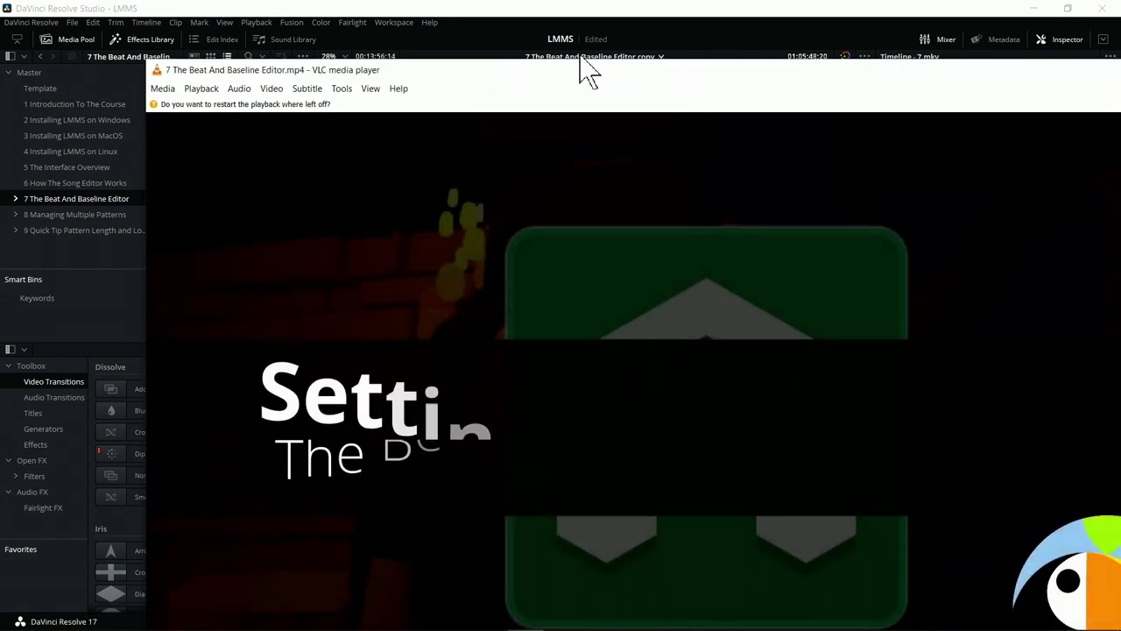
click(585, 56)
click(525, 616)
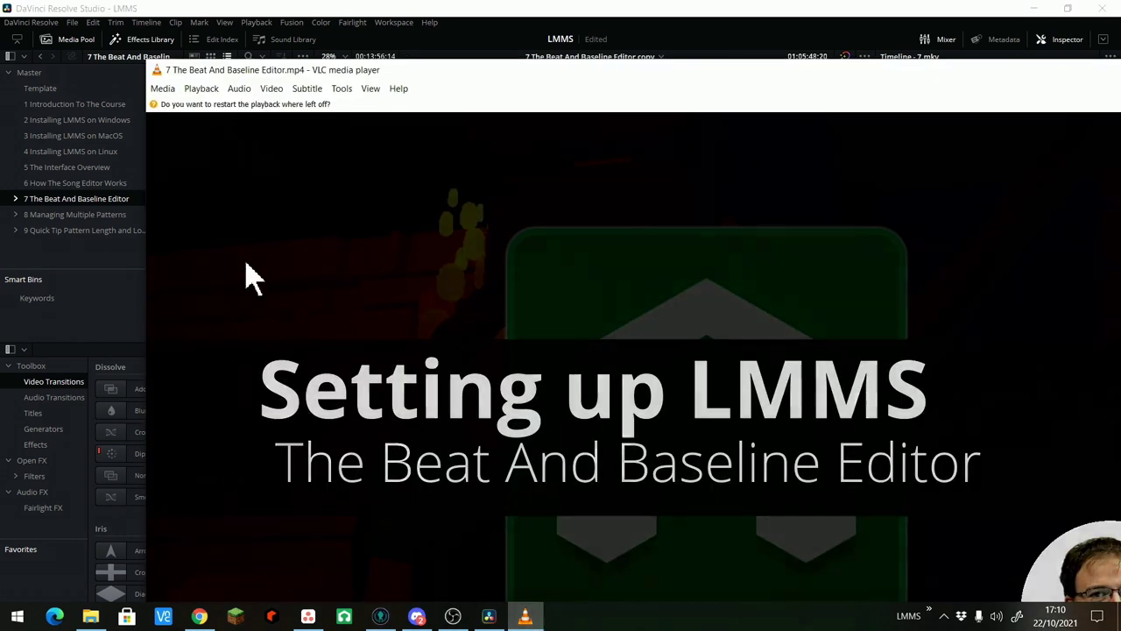
drag(151, 67, 490, 115)
drag(395, 380, 467, 380)
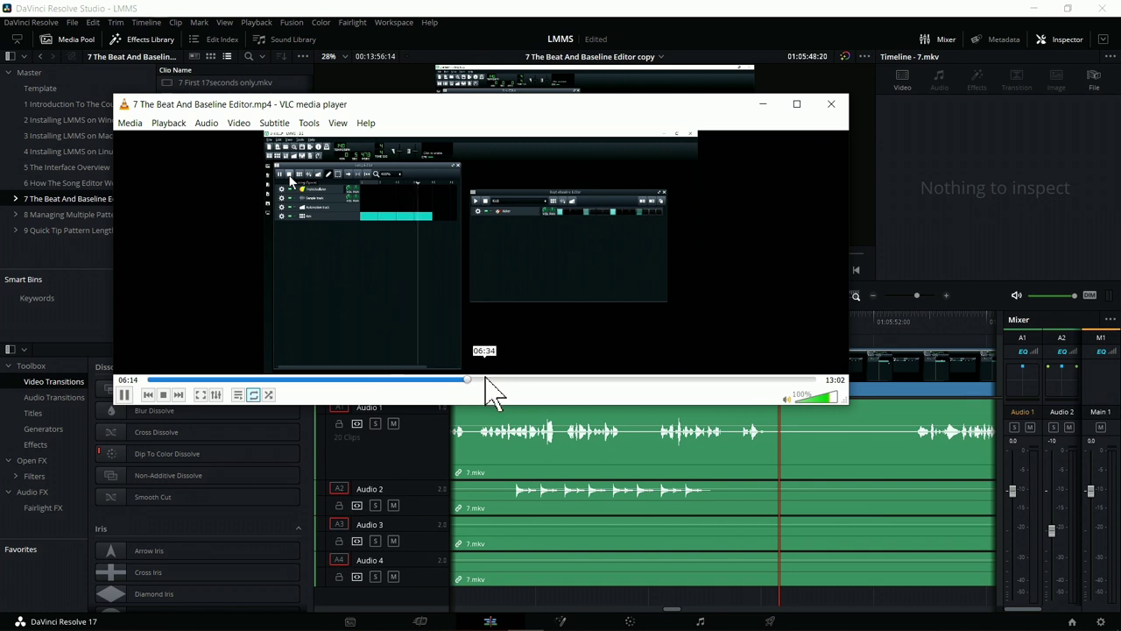
Check the exported video from about 06:34, pause it at 06:44 and close the player to return to DaVinci Resolve
click(485, 380)
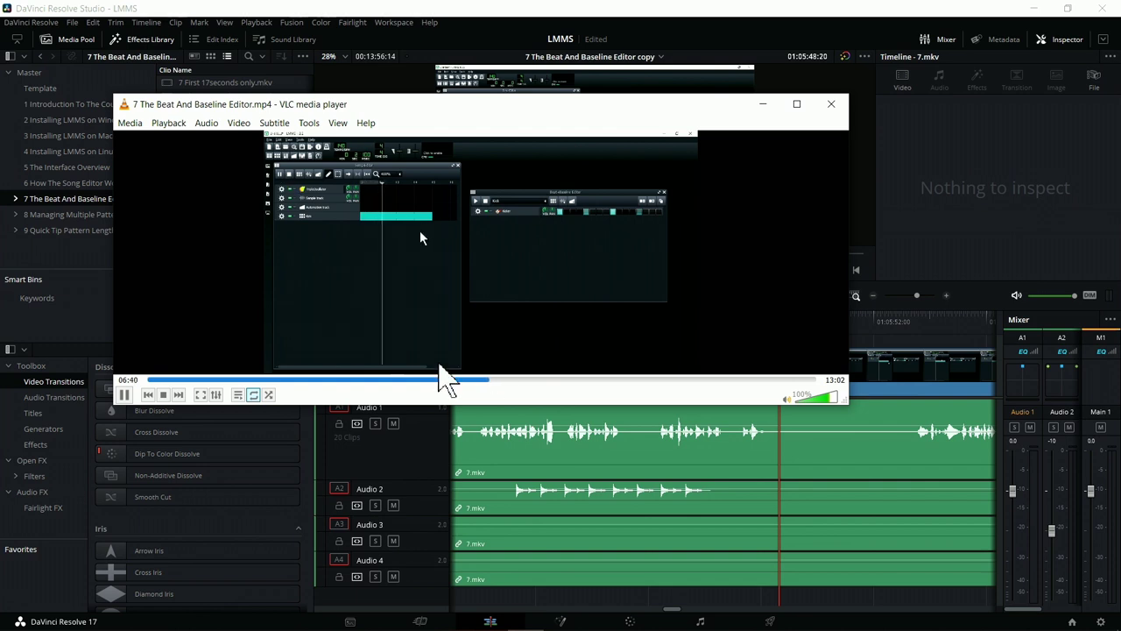
click(126, 395)
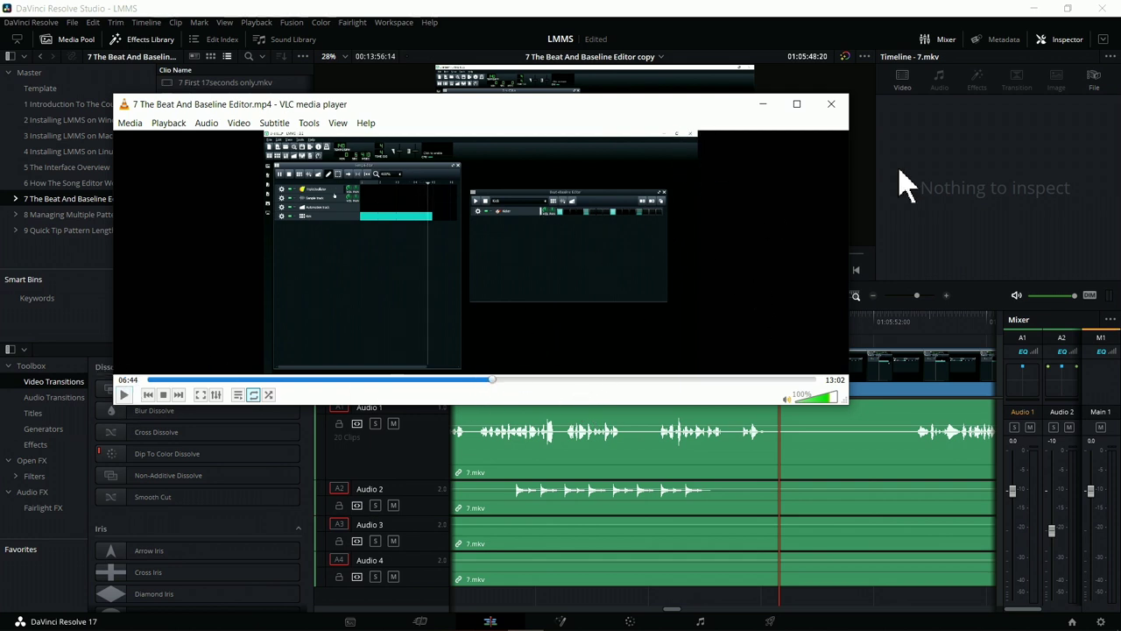
click(831, 105)
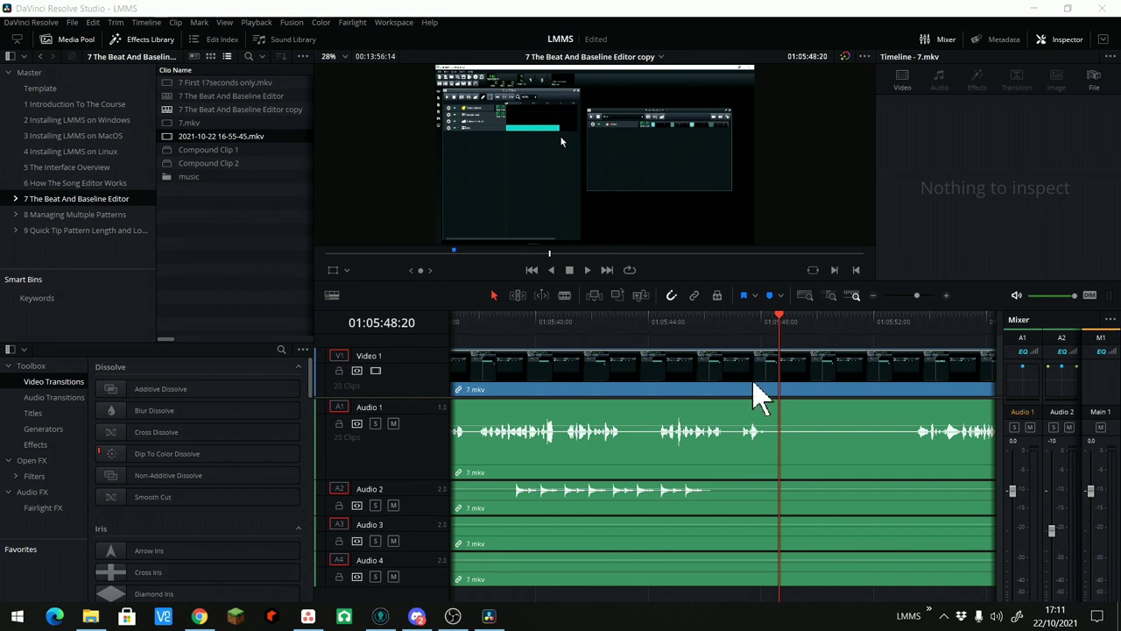
Look over the timeline waveforms and replay the narration at double speed from shortly before 01:05:48:20
click(756, 430)
scroll(777, 458, down, 5)
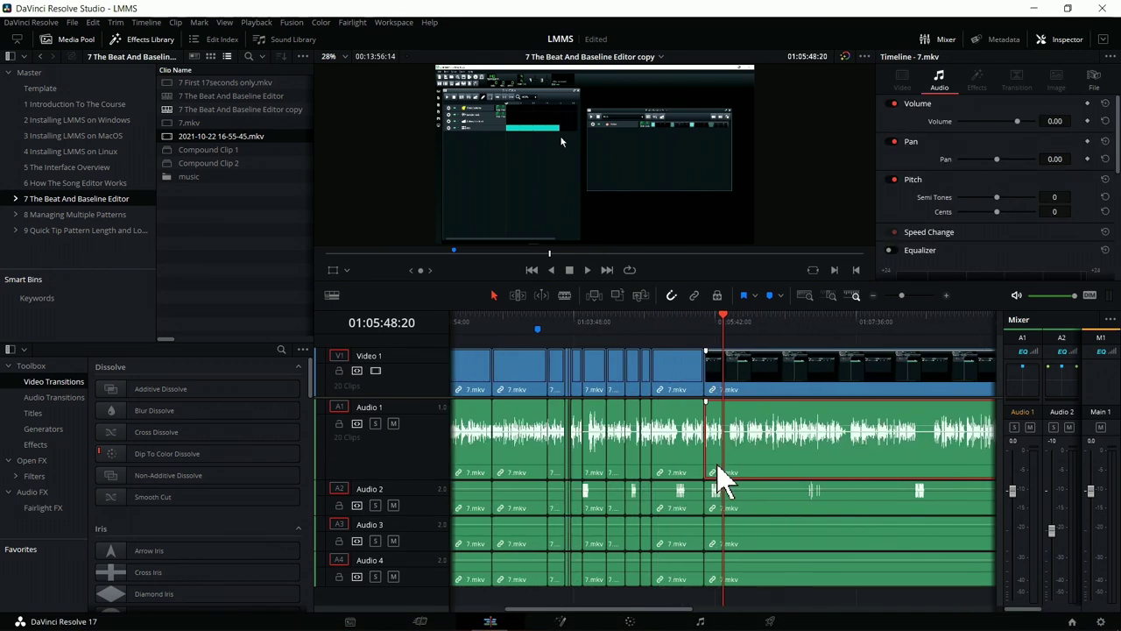
scroll(717, 477, down, 3)
mouse_move(818, 626)
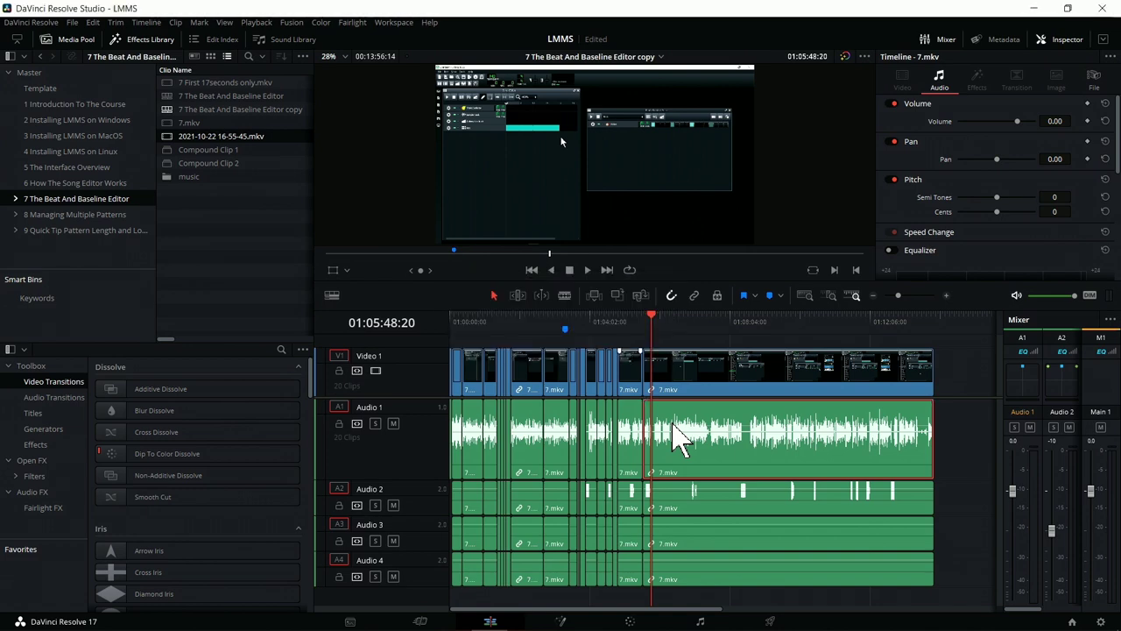
scroll(788, 512, up, 6)
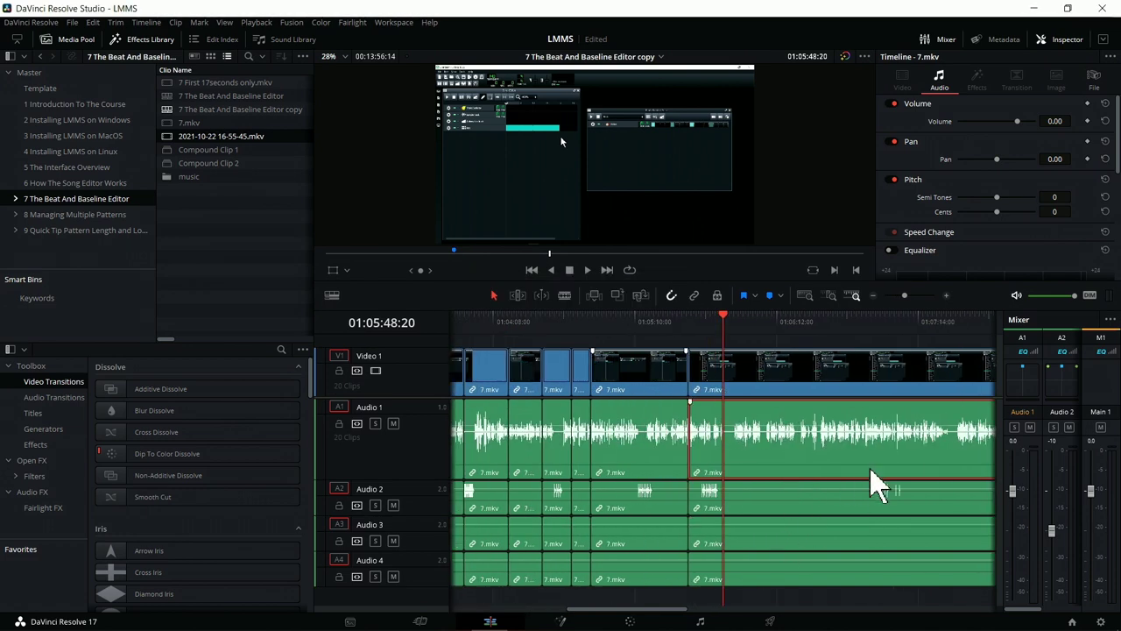
click(662, 321)
key(l)
key(l)
scroll(861, 501, up, 3)
Mark the redundant narration starting at about 01:05:57 with in and out points and ripple-delete it
click(675, 338)
key(i)
click(780, 333)
key(Left)
key(Left)
key(o)
key(BackSpace)
Play on at double speed and ripple-delete the narration between about 01:06:10 and 01:06:20:17
key(l)
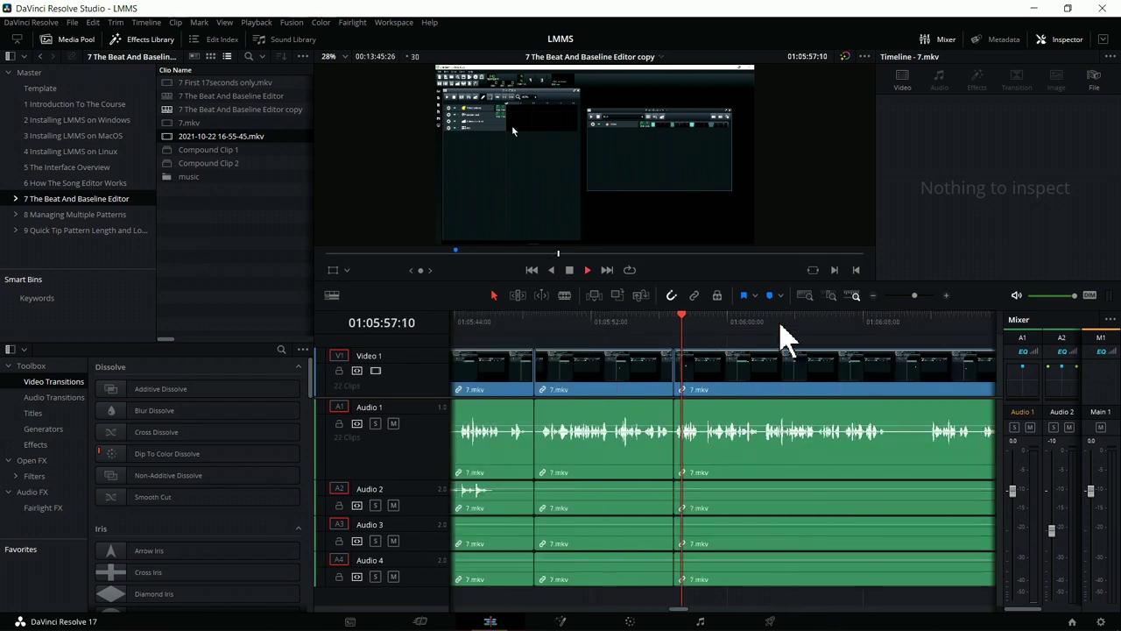
key(l)
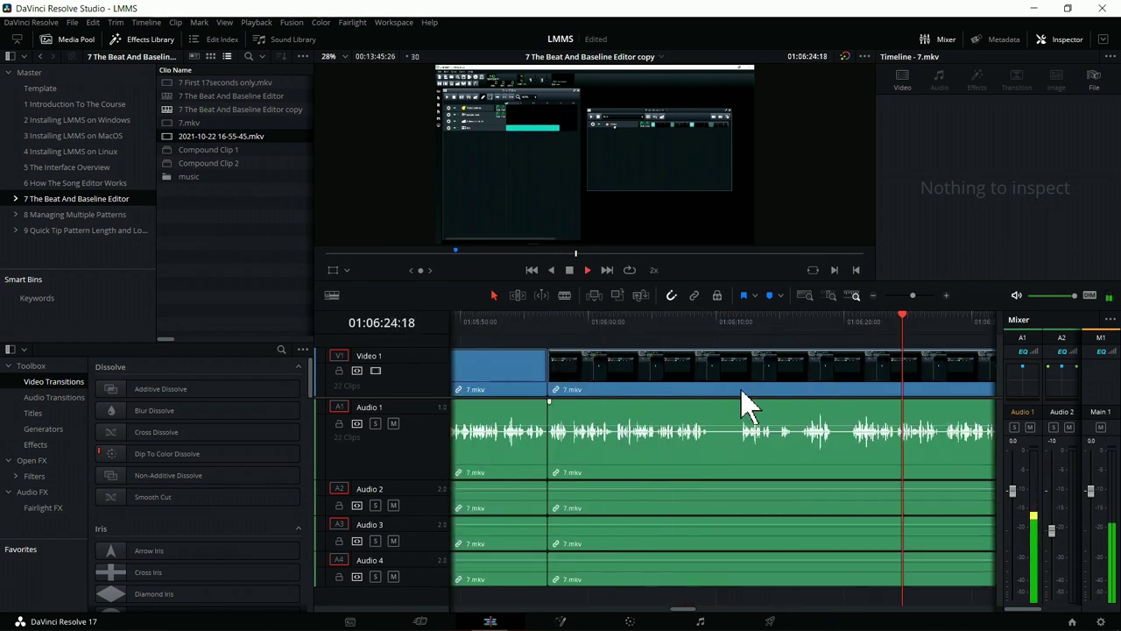
drag(697, 336, 725, 342)
key(i)
drag(852, 327, 851, 327)
key(o)
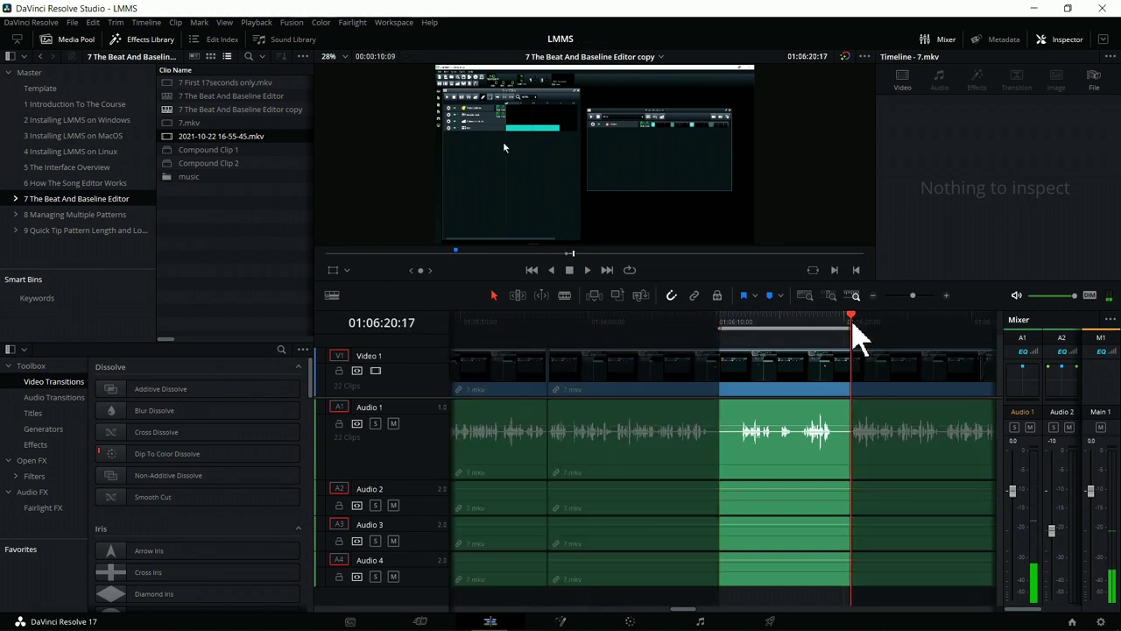
key(BackSpace)
Review the cut by playing at double speed from about 01:06:10, stopping at about 01:06:58 and stepping back slightly
key(space)
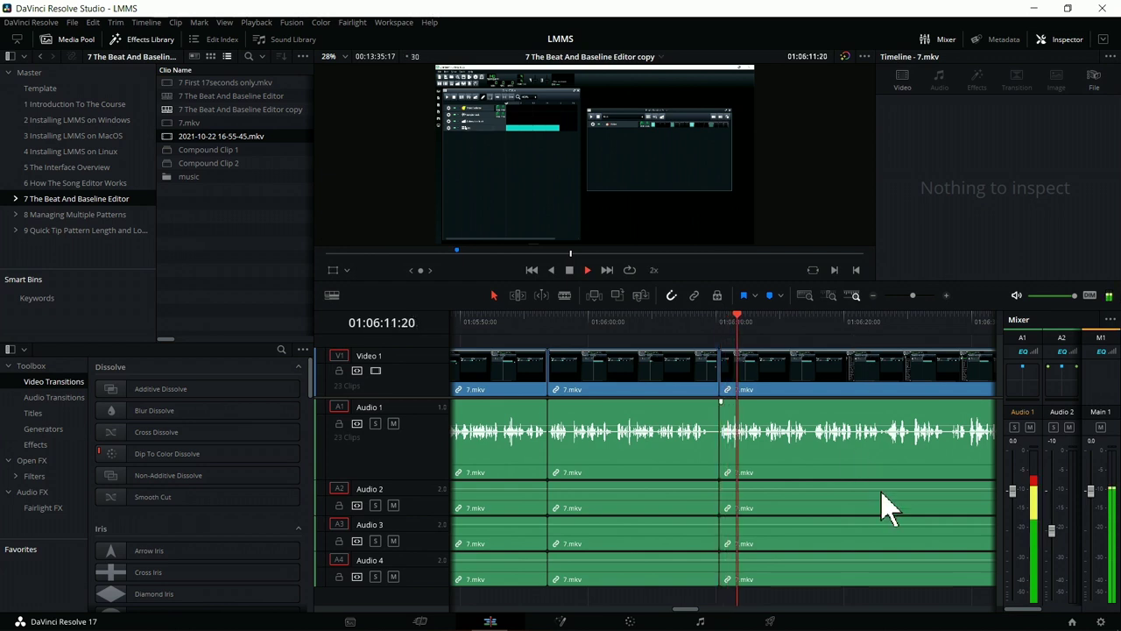
key(l)
key(ctrl+minus)
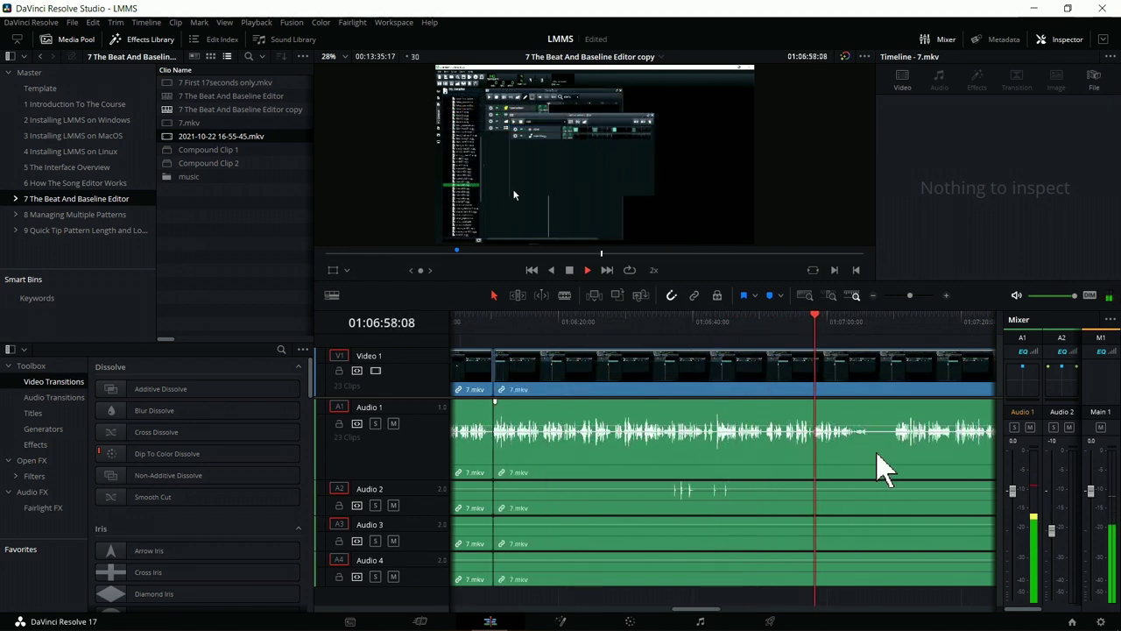
key(space)
click(806, 337)
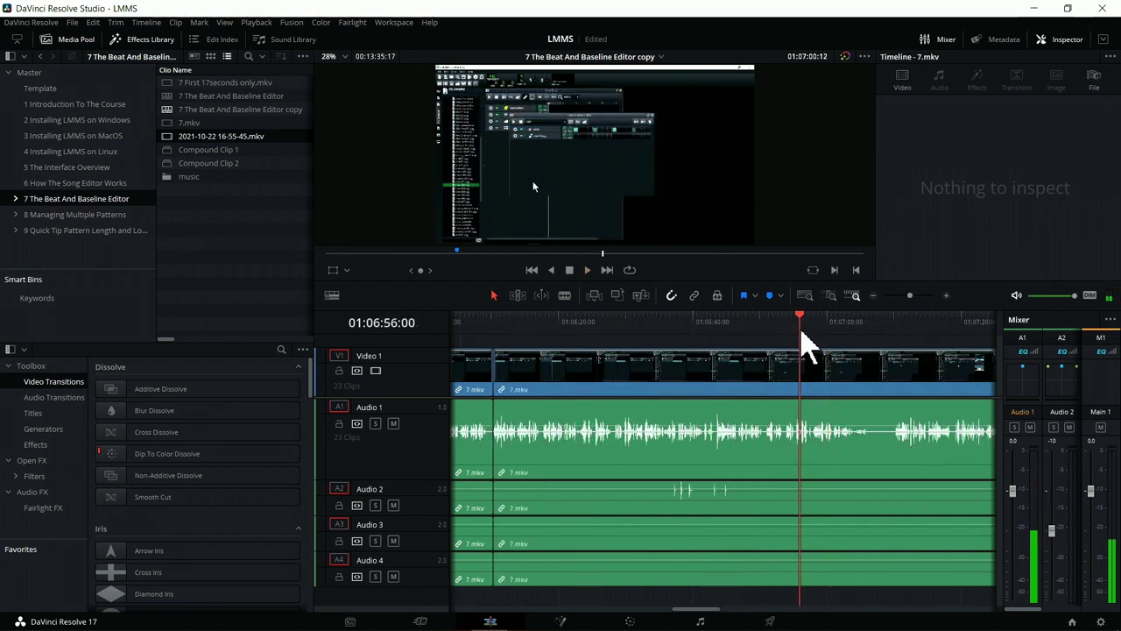
Replay the passage around 01:06:56 and ripple-delete the short section between about 01:06:57 and 01:06:58
key(ctrl+equal)
key(ctrl+equal)
key(ctrl+equal)
drag(761, 326, 736, 323)
key(space)
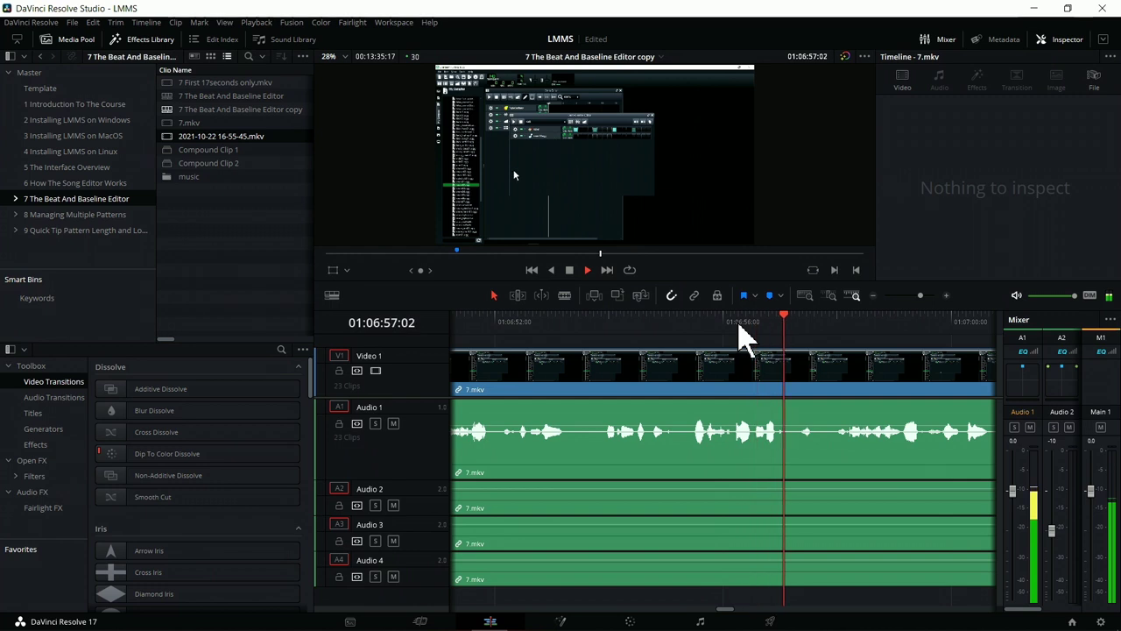
key(space)
click(782, 324)
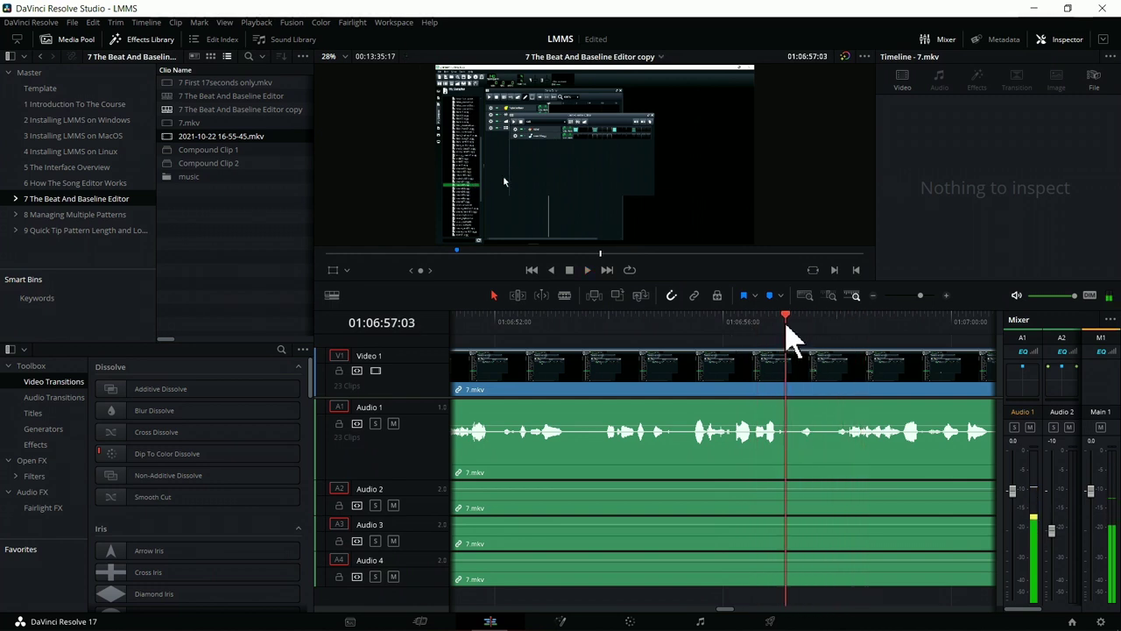
key(i)
mouse_move(826, 333)
mouse_down()
mouse_move(845, 332)
mouse_move(835, 332)
mouse_up()
key(o)
key(BackSpace)
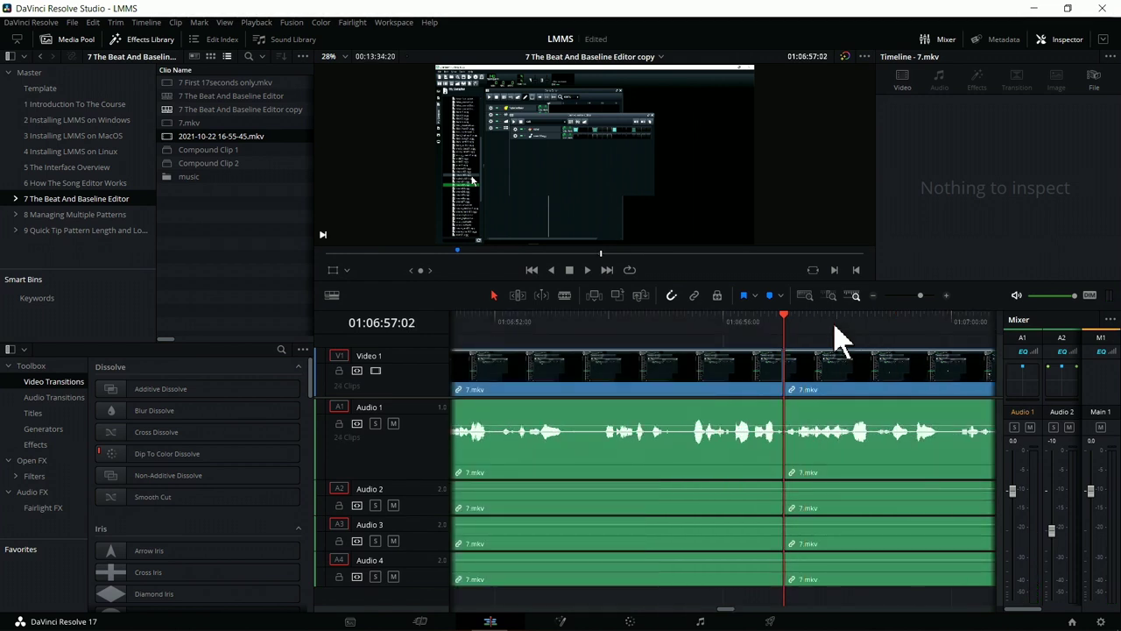
Play on at double speed to about 01:07:15 and set an out point at the speech onset at 01:07:09:09
key(l)
key(l)
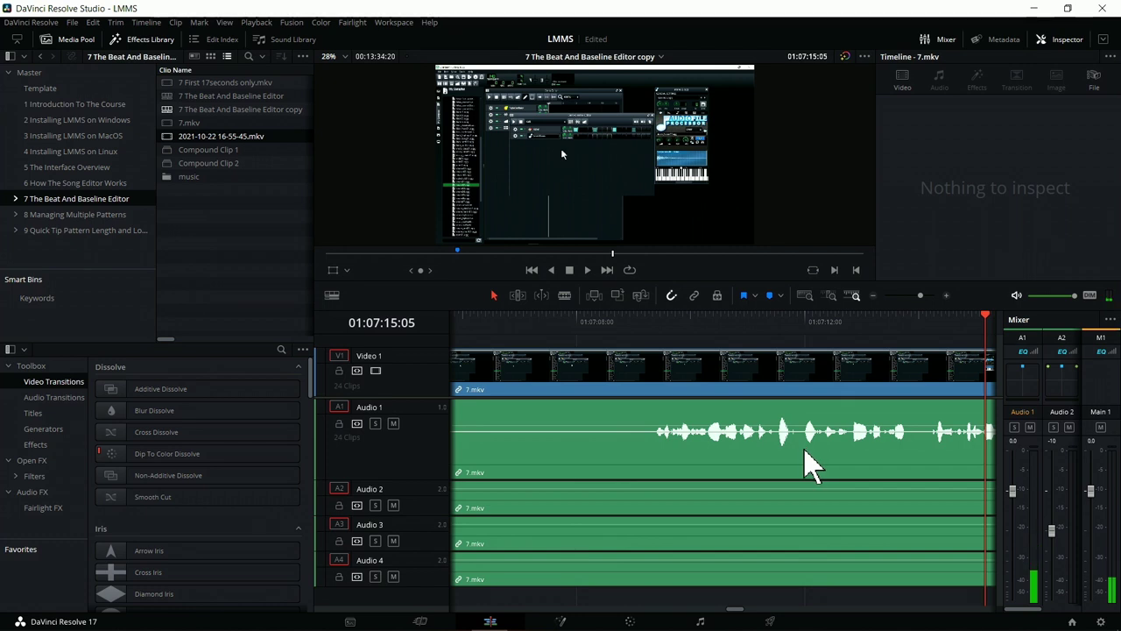
scroll(701, 539, down, 5)
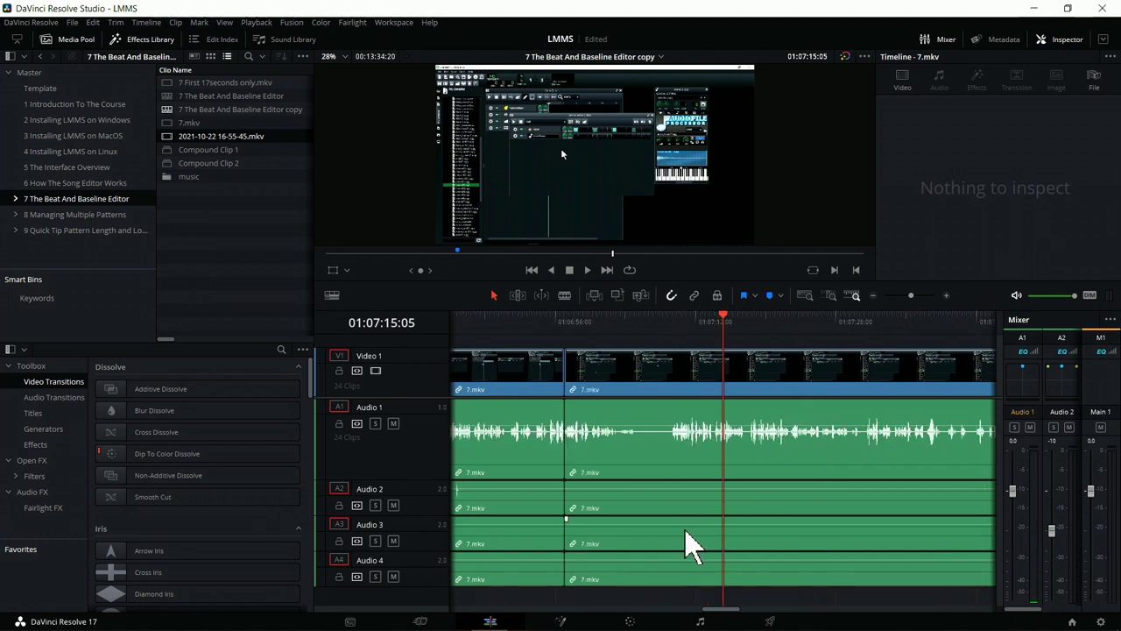
scroll(671, 476, up, 2)
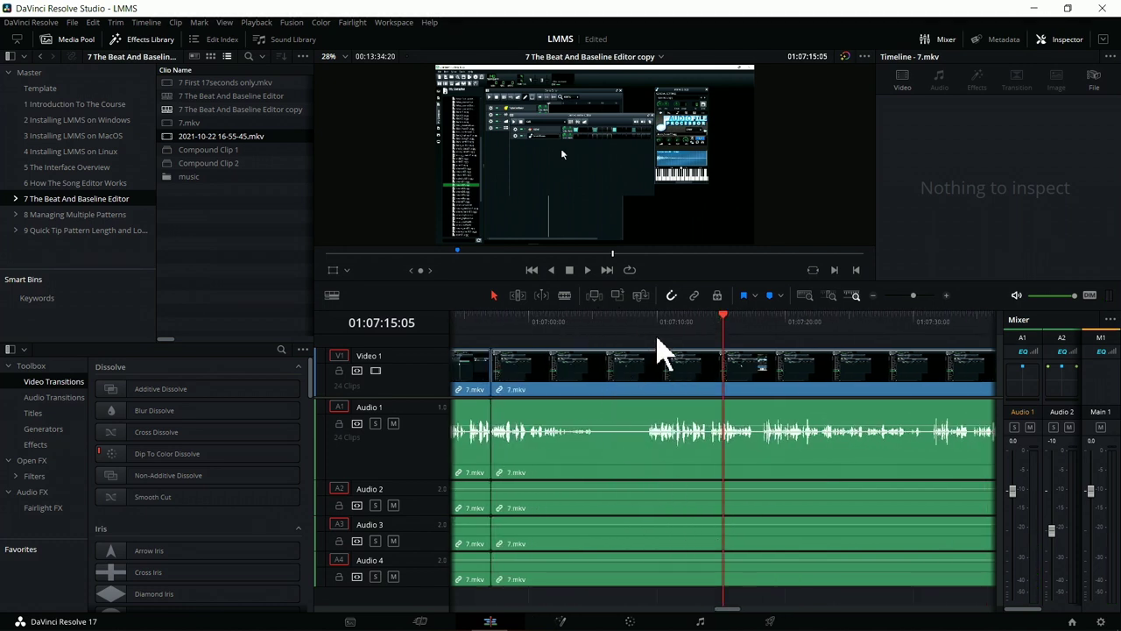
drag(653, 324, 650, 322)
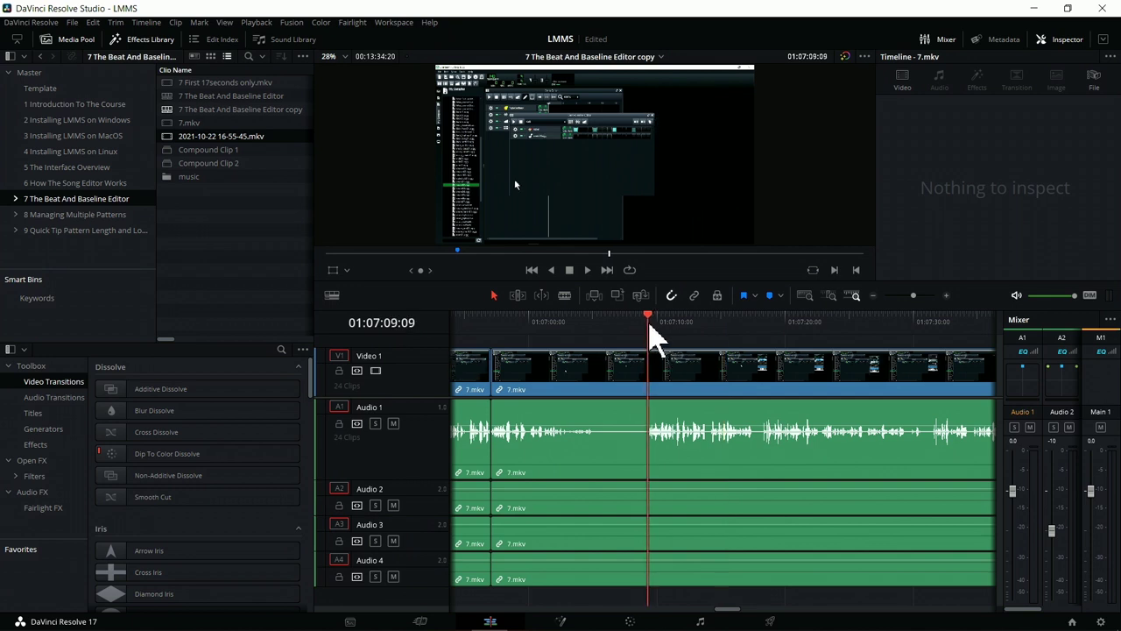
scroll(841, 478, up, 3)
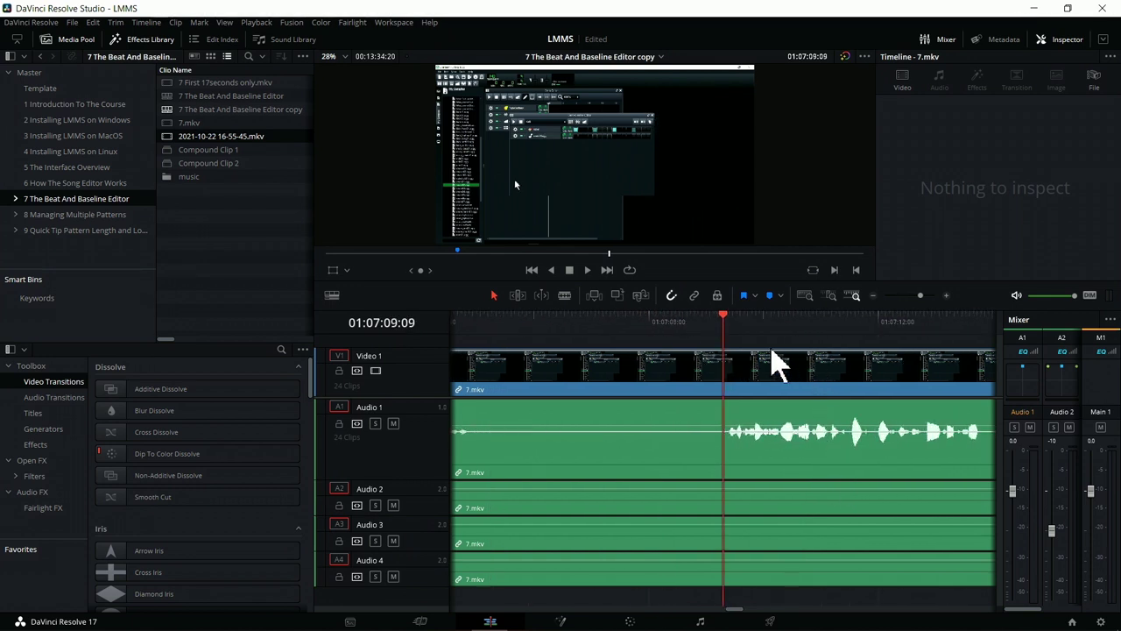
key(o)
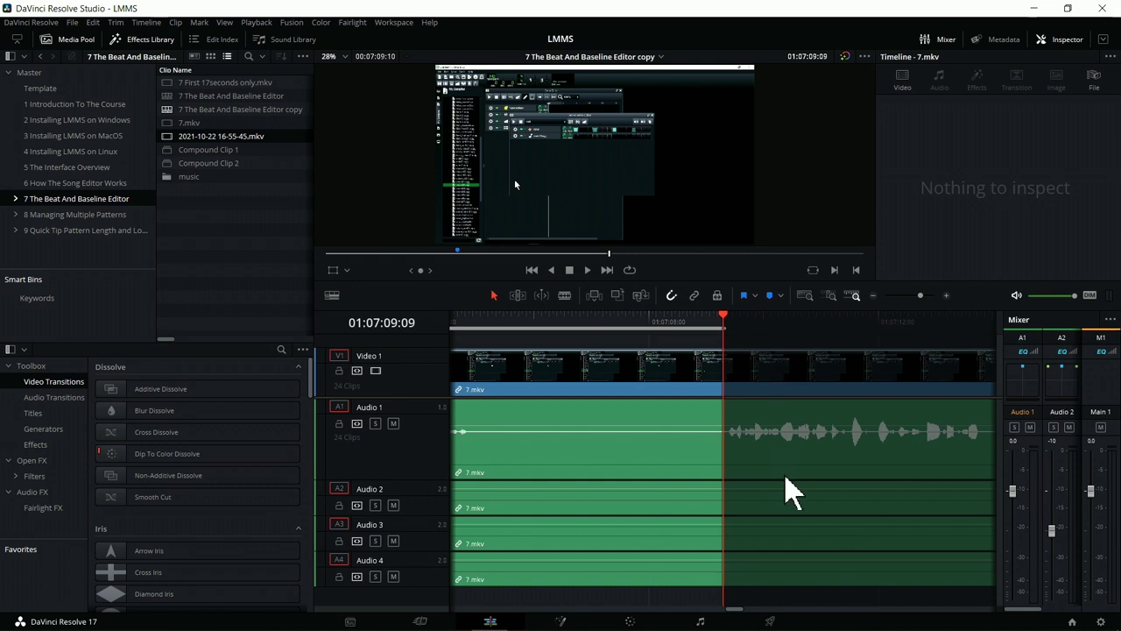
Listen to the narration after 01:07:09:09 and across the cut near 01:06:57 to find where the removal should begin
scroll(776, 523, down, 1)
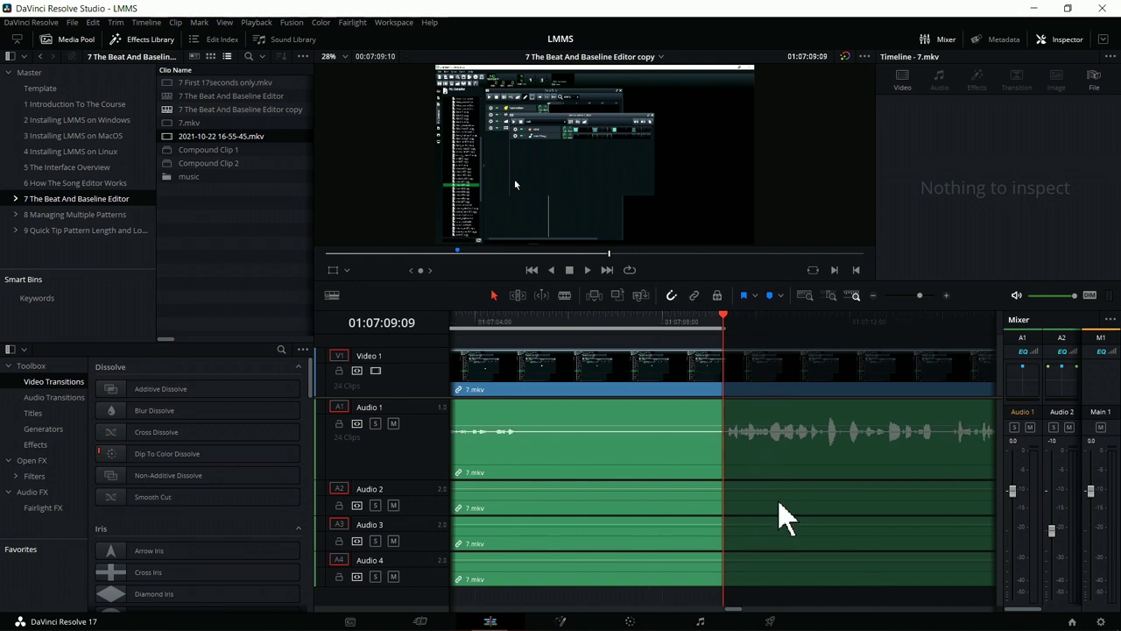
key(space)
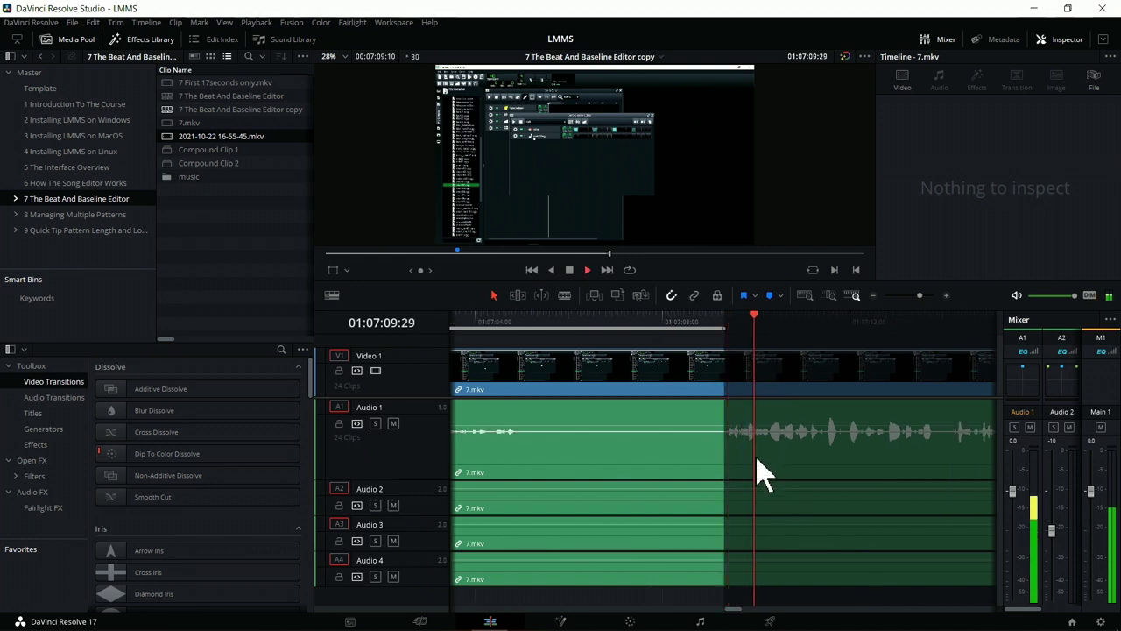
key(space)
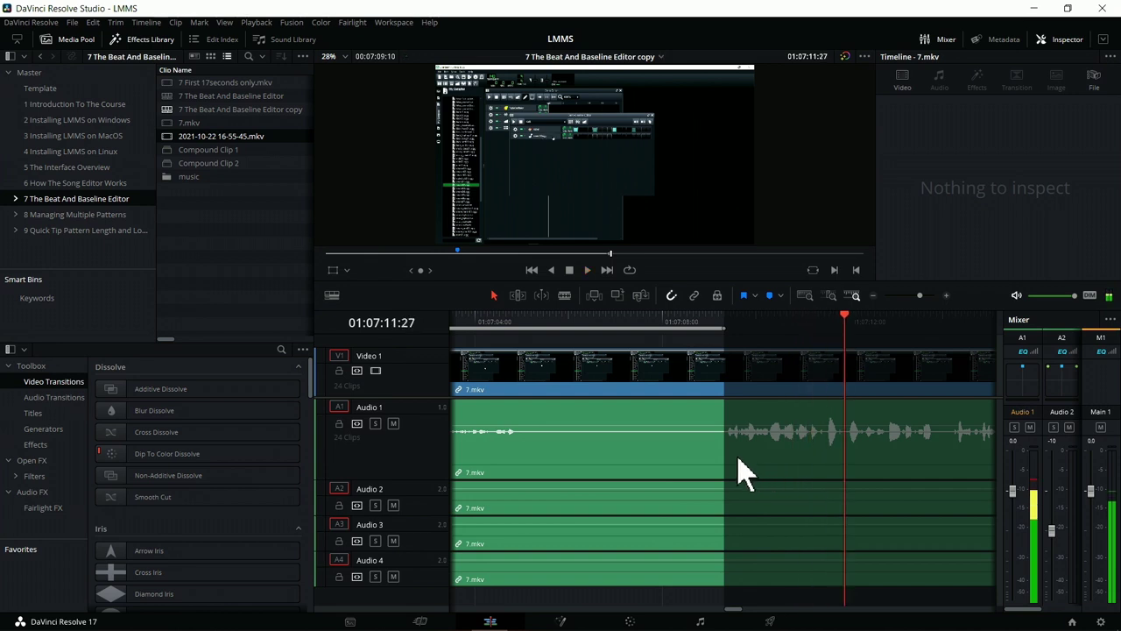
scroll(744, 504, down, 3)
click(593, 324)
key(space)
scroll(775, 472, up, 3)
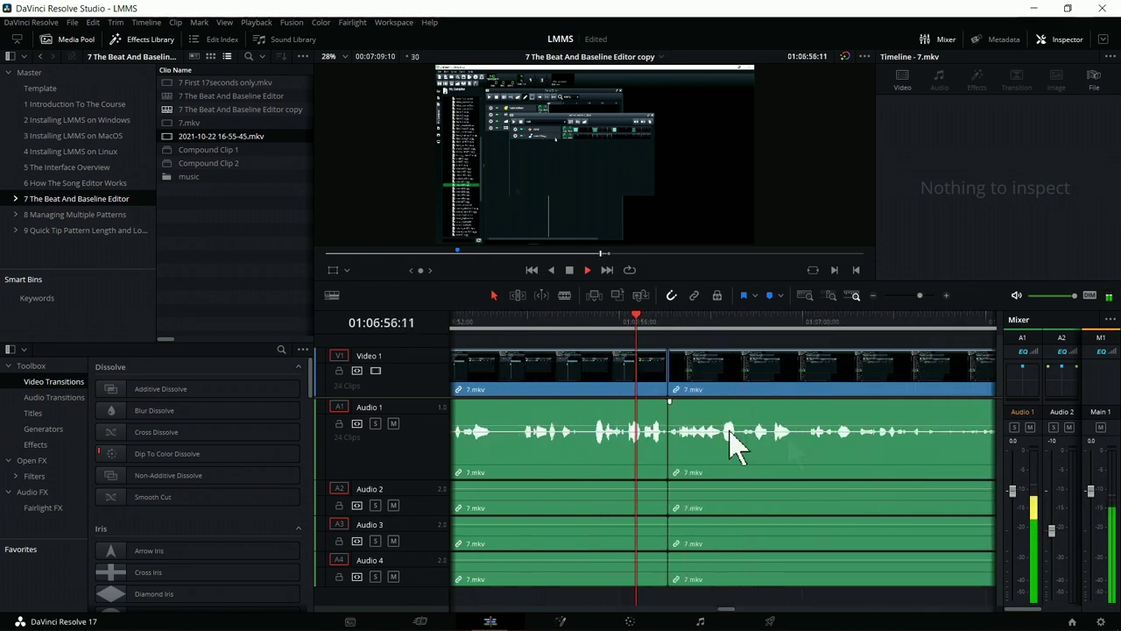
key(space)
Replay the speech from about 01:06:49 and ripple-delete everything from about 01:06:50 up to the out point at 01:07:09:09
click(473, 323)
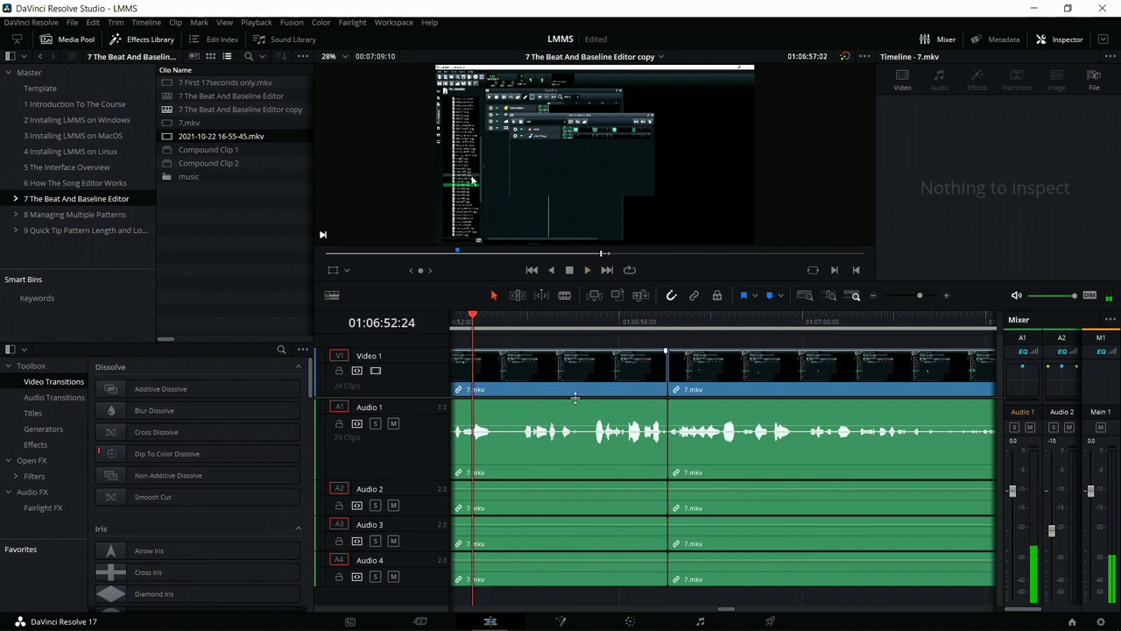
scroll(568, 405, down, 1)
click(612, 324)
key(space)
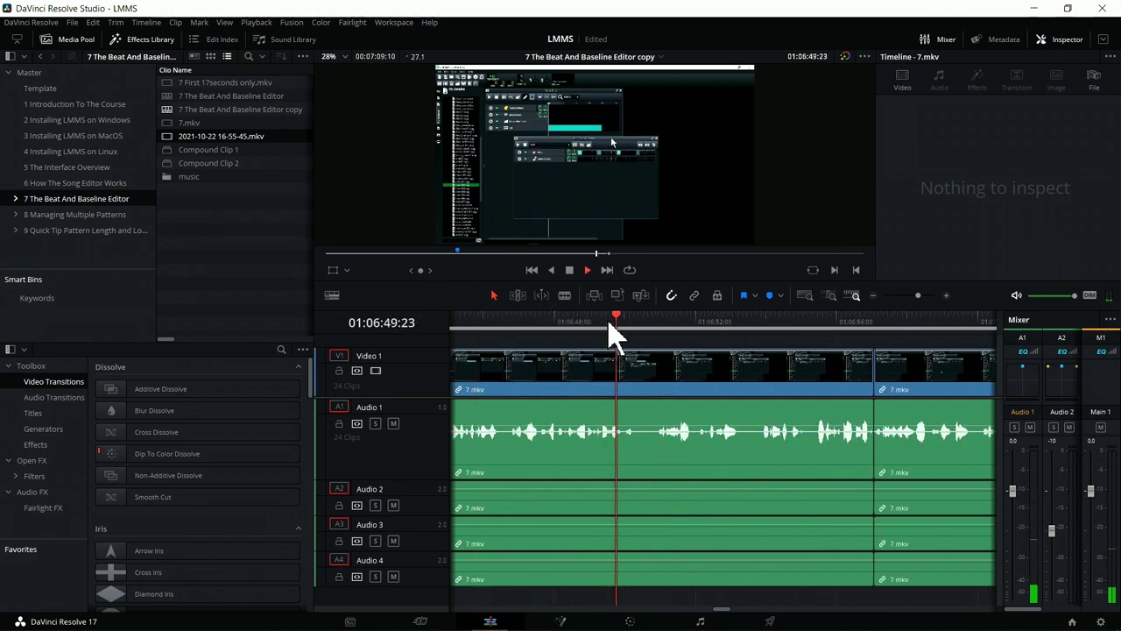
key(space)
click(648, 324)
key(Right)
key(ctrl+b)
Play on at double speed to about 01:07:18, and replay the narration between about 01:07:12 and 01:07:15
key(space)
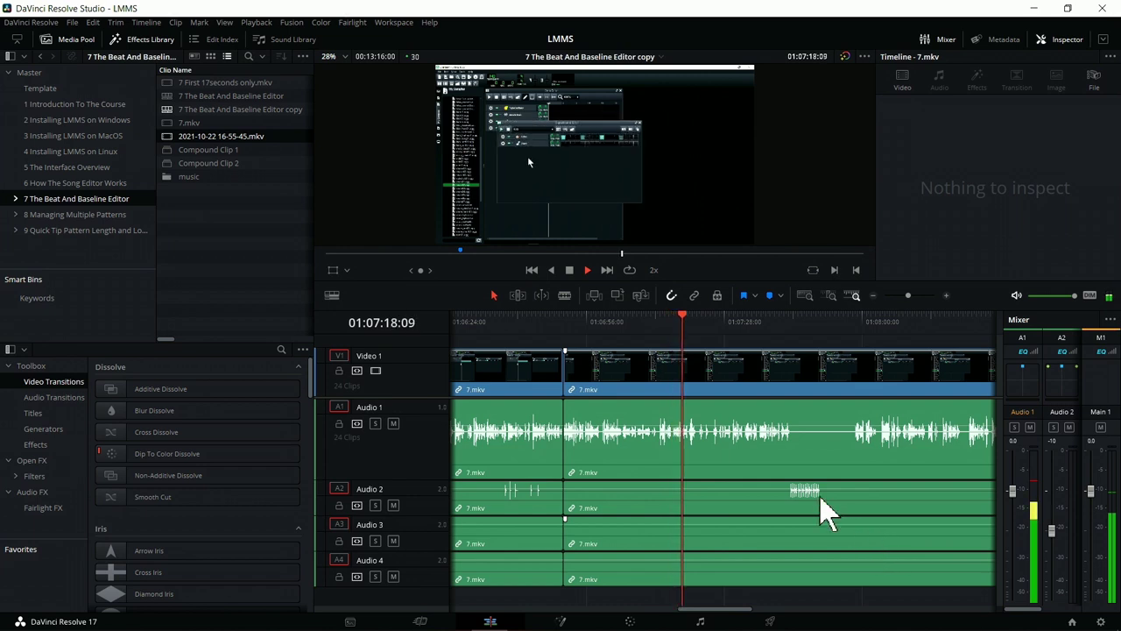
key(space)
key(ctrl+equal)
key(ctrl+equal)
click(474, 321)
key(space)
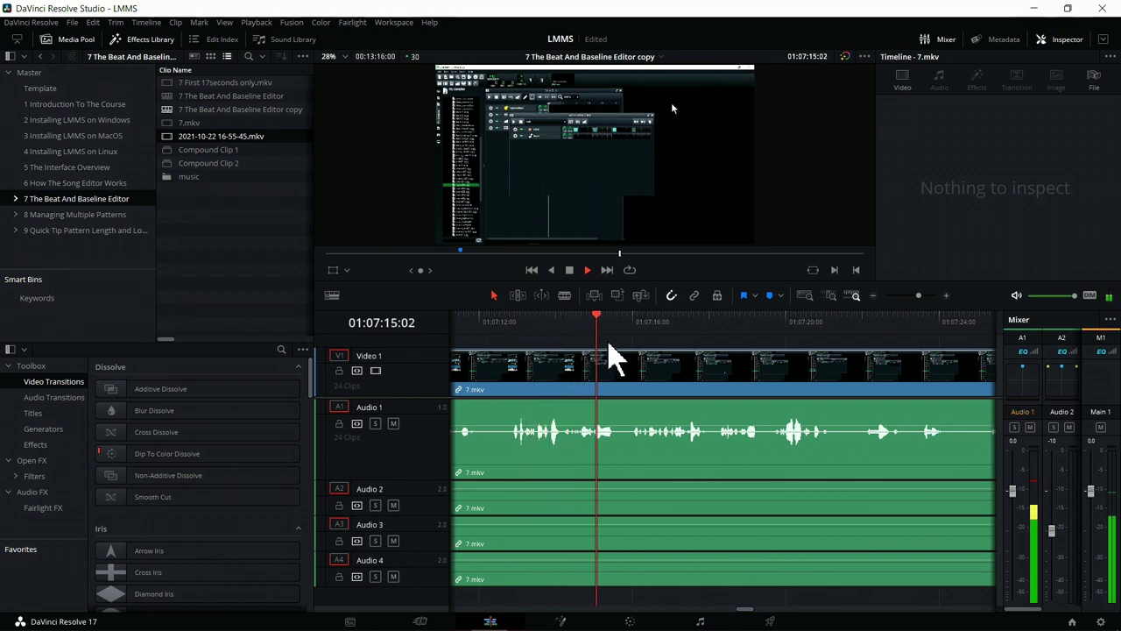
key(space)
key(ctrl+equal)
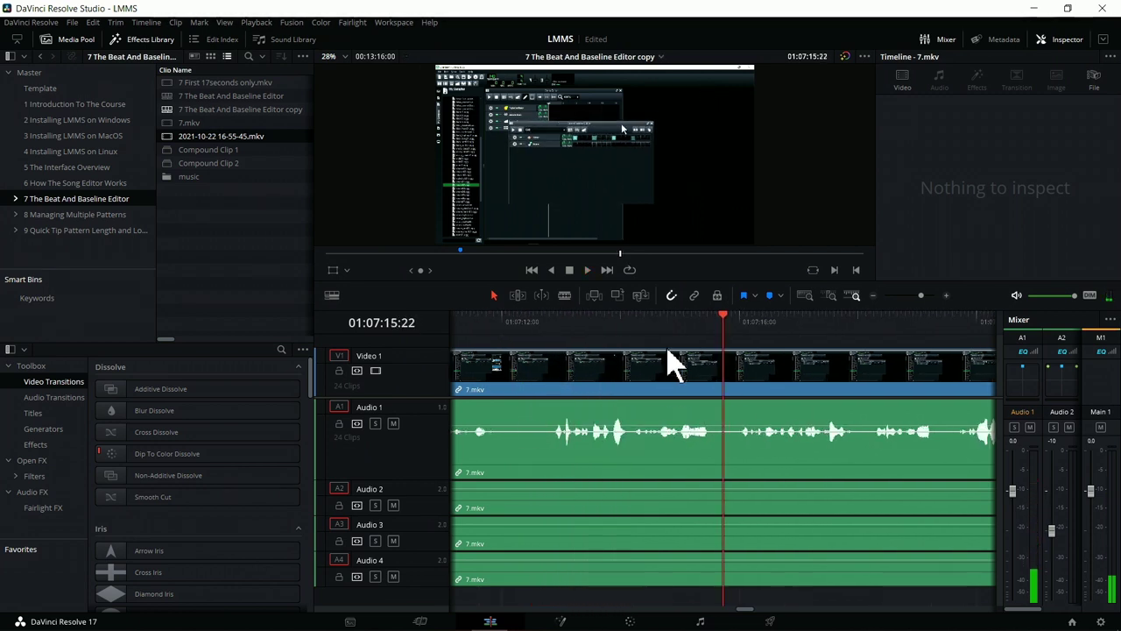
click(596, 319)
key(space)
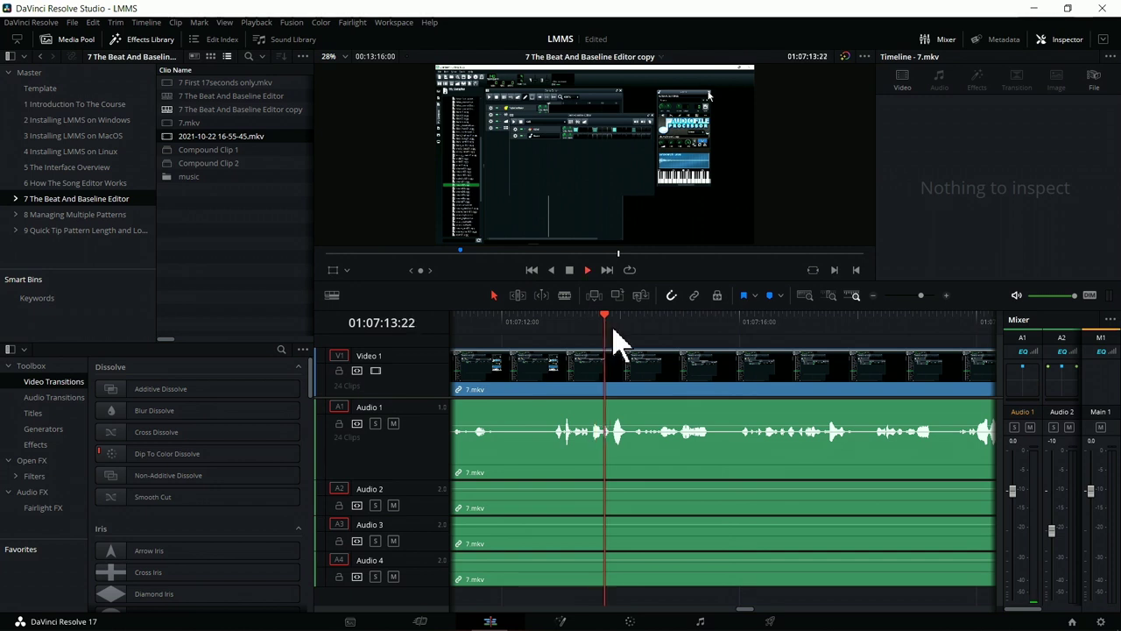
Ripple-delete the short narration phrase between about 01:07:14 and 01:07:15:29
drag(624, 340, 633, 342)
key(i)
click(743, 340)
drag(743, 340, 739, 339)
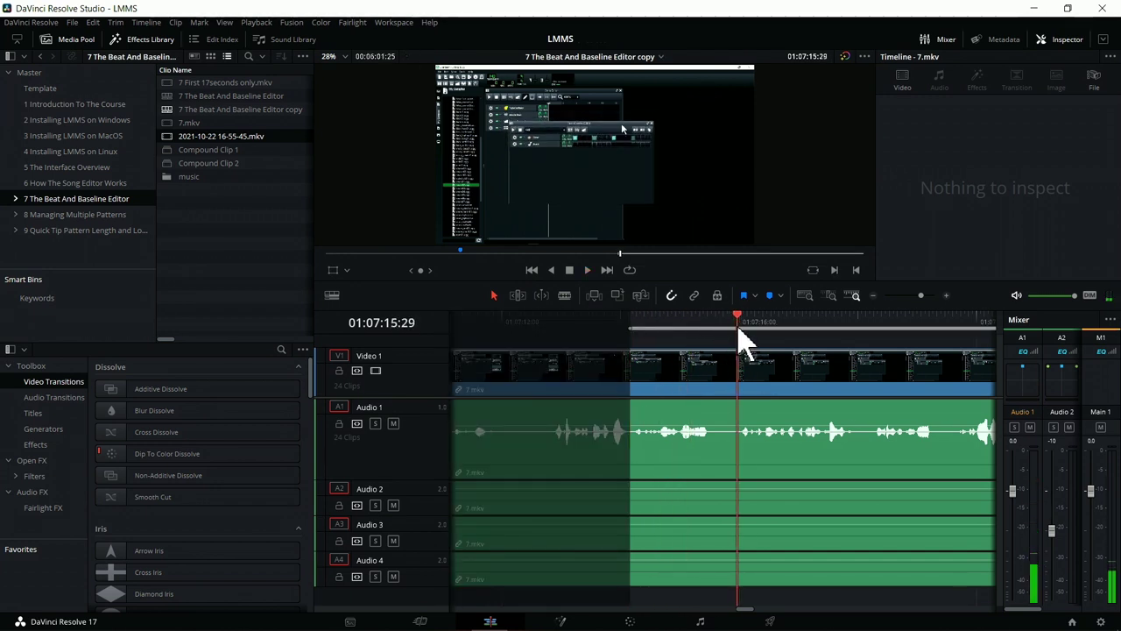
key(o)
key(BackSpace)
Play on to about 01:07:27, and replay the narration between about 01:07:19 and 01:07:27 to find redundant speech and pauses
key(space)
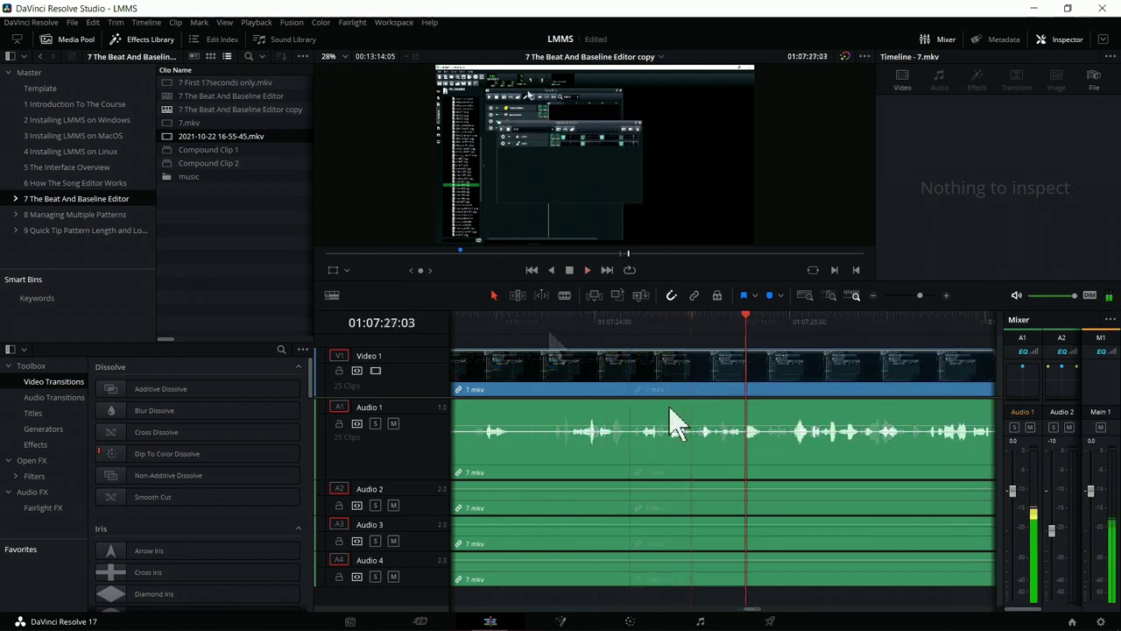
key(ctrl+equal)
key(ctrl+equal)
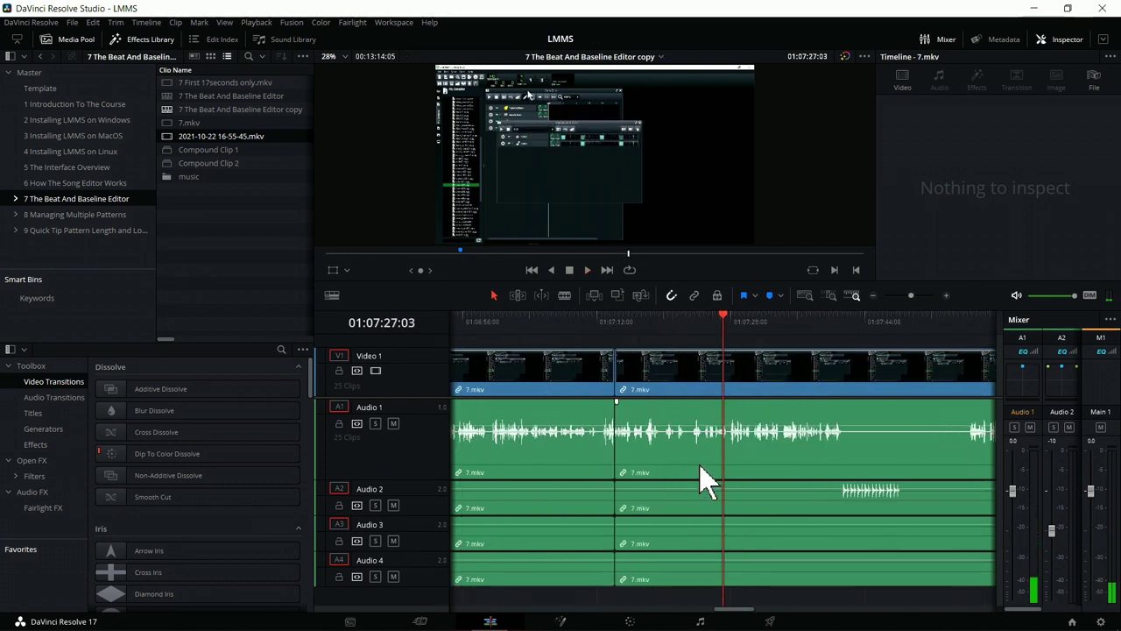
click(626, 334)
key(ctrl+equal)
key(ctrl+equal)
key(ctrl+equal)
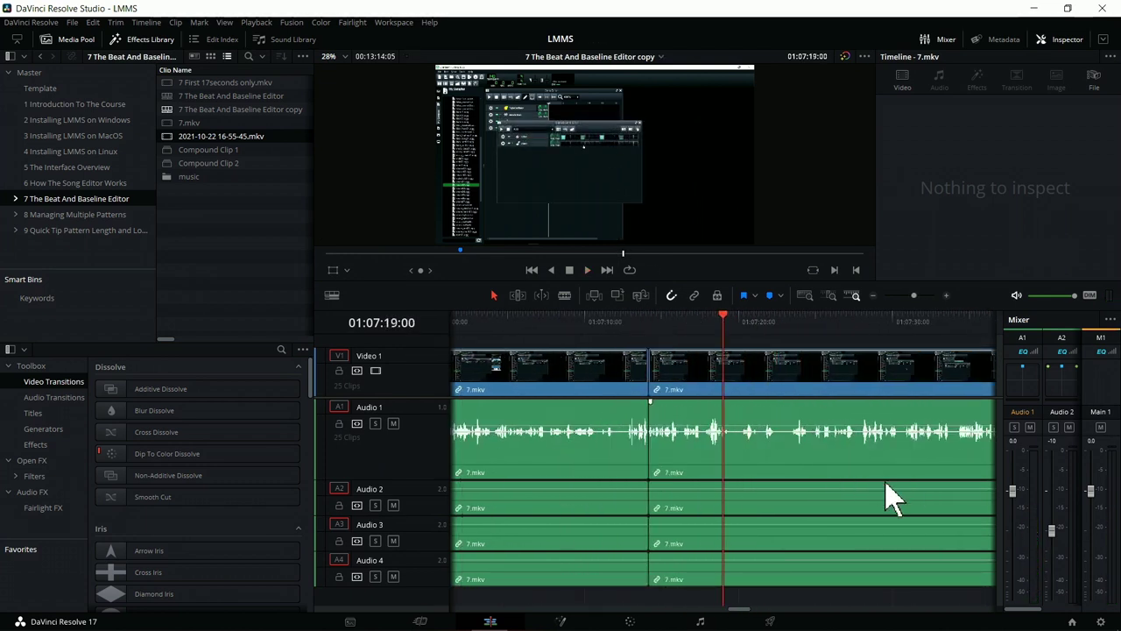
scroll(747, 620, right, 4)
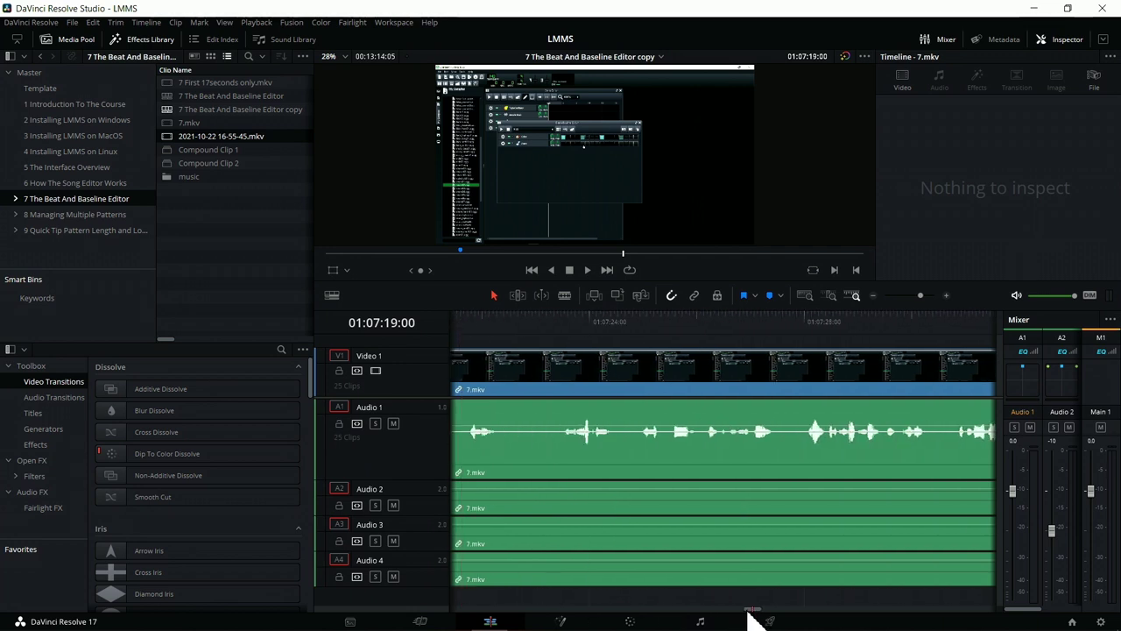
scroll(750, 620, right, 2)
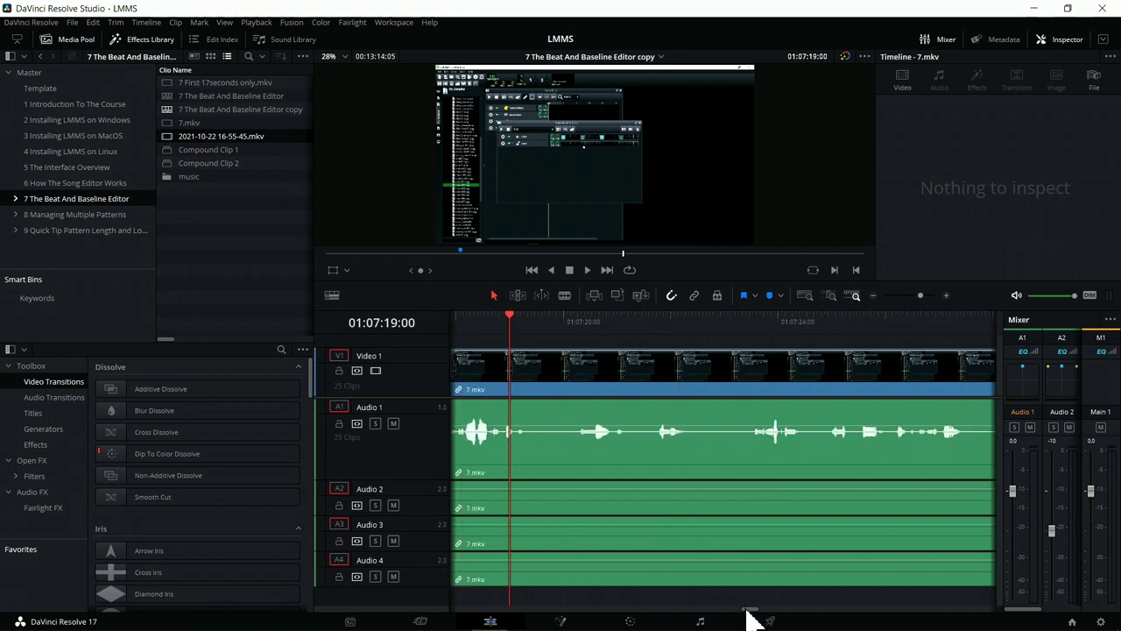
key(space)
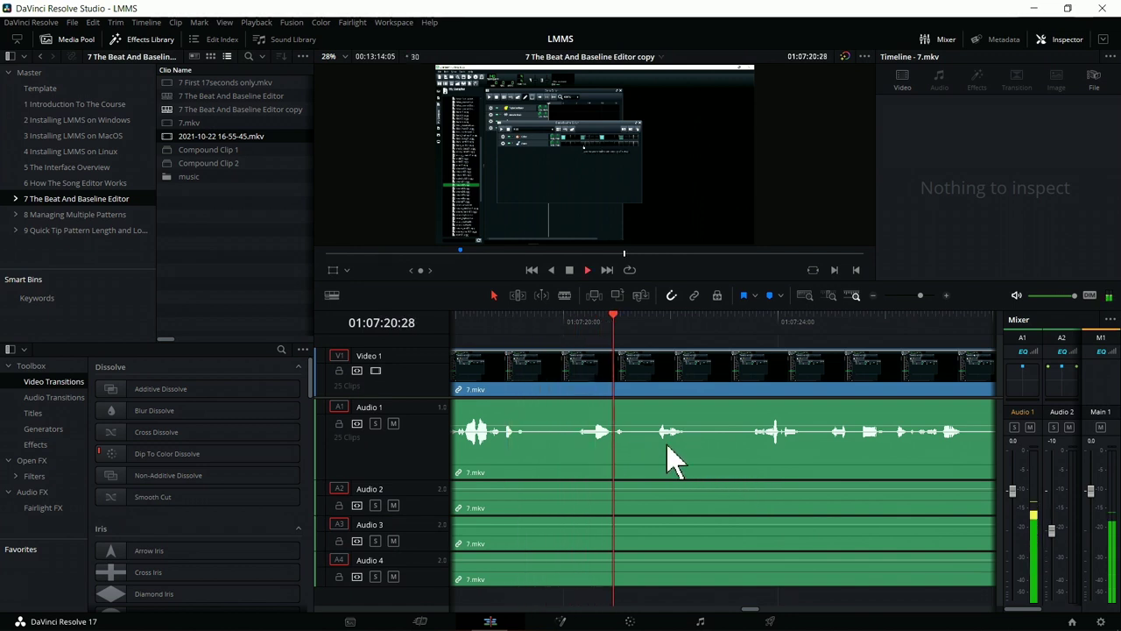
drag(523, 322, 528, 322)
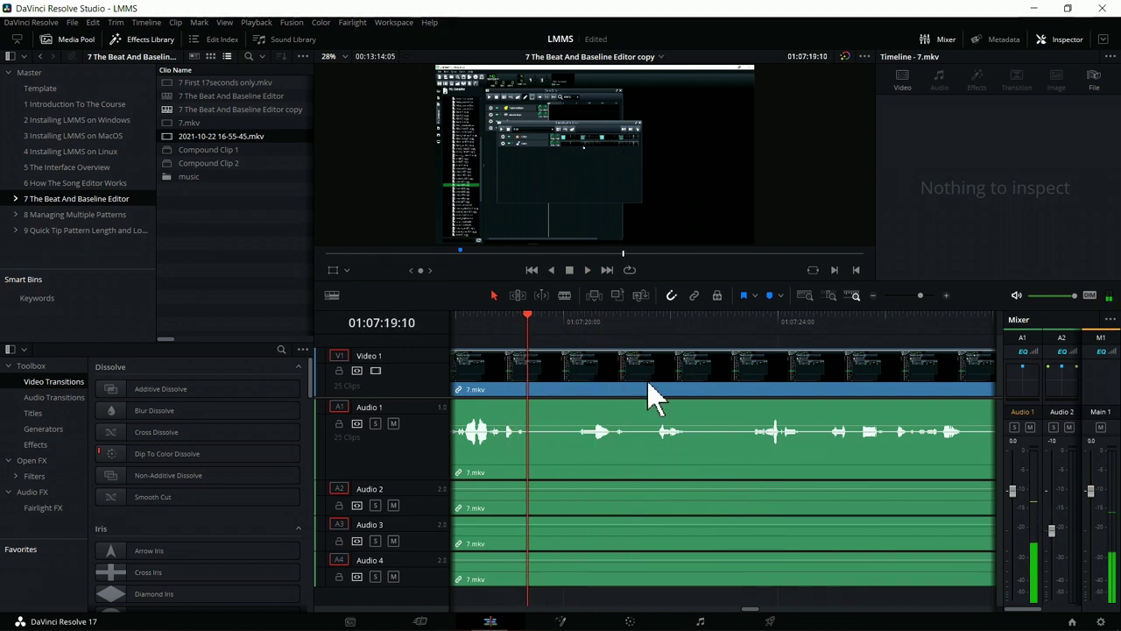
scroll(784, 465, down, 2)
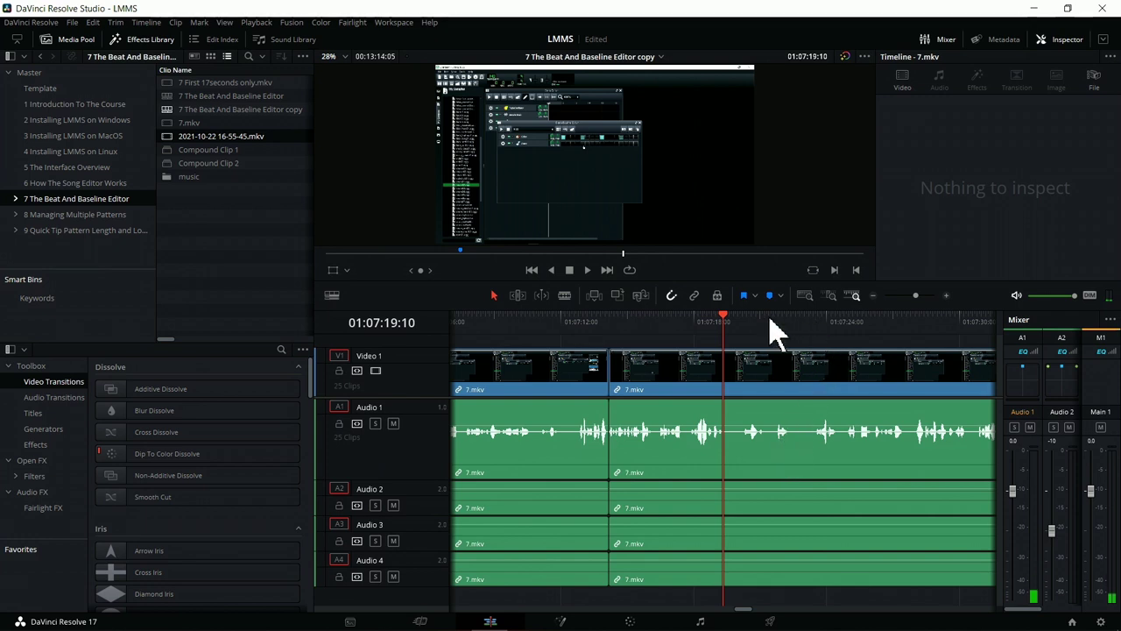
mouse_move(828, 324)
mouse_down()
mouse_move(893, 334)
mouse_move(808, 333)
mouse_up()
key(space)
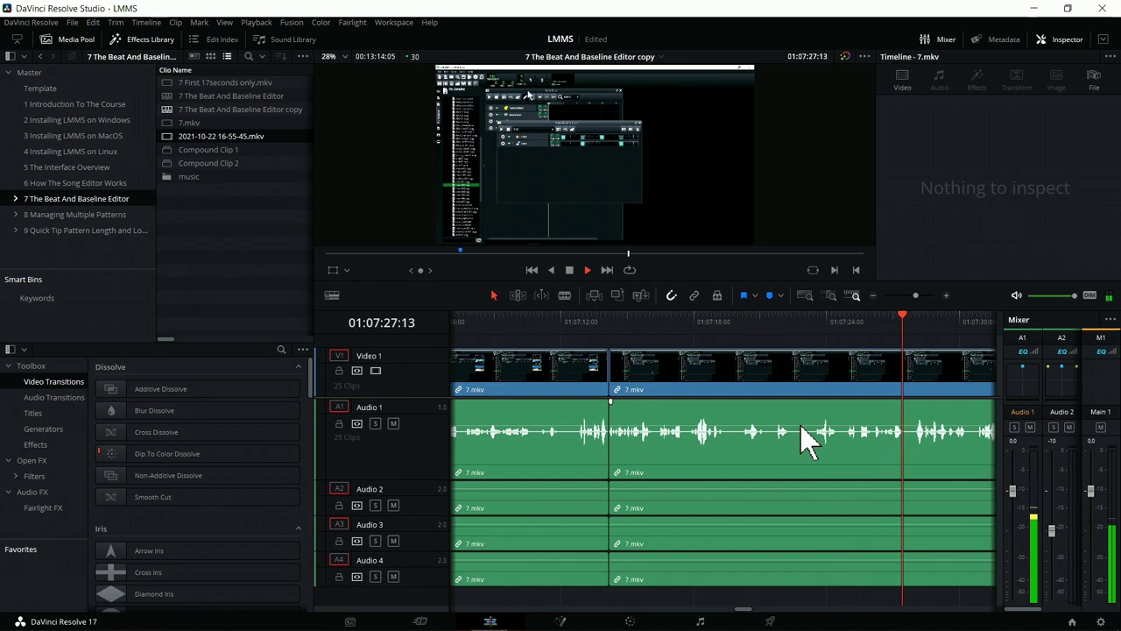
Replay the narration around 01:07:18 to 01:07:23 and ripple-delete the short section from 01:07:19:10 to 01:07:20:07
click(697, 324)
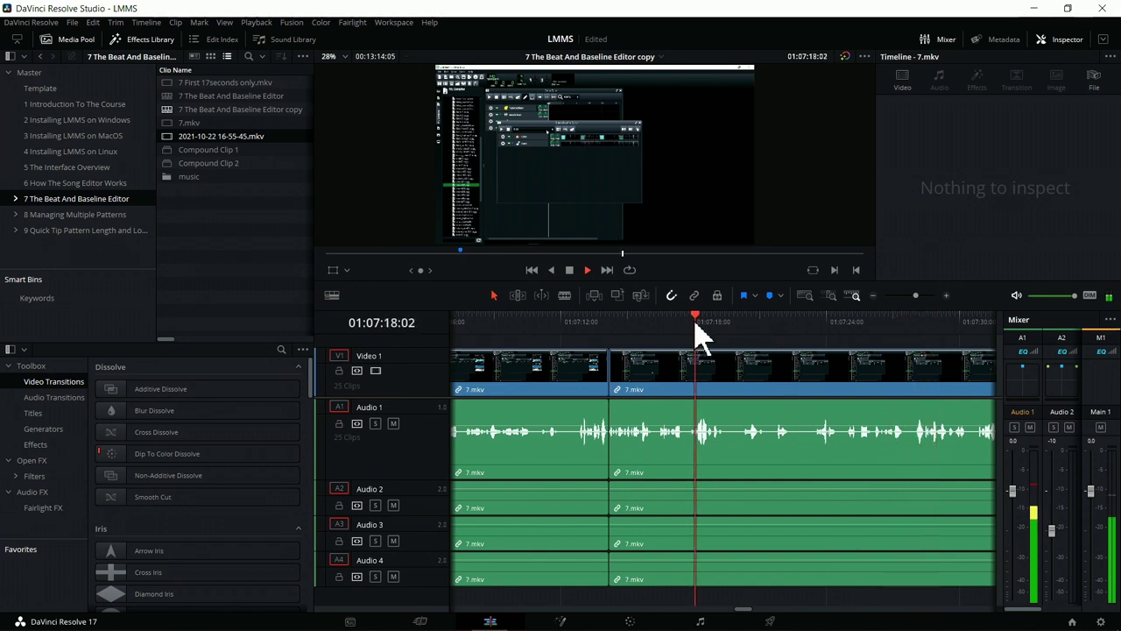
key(i)
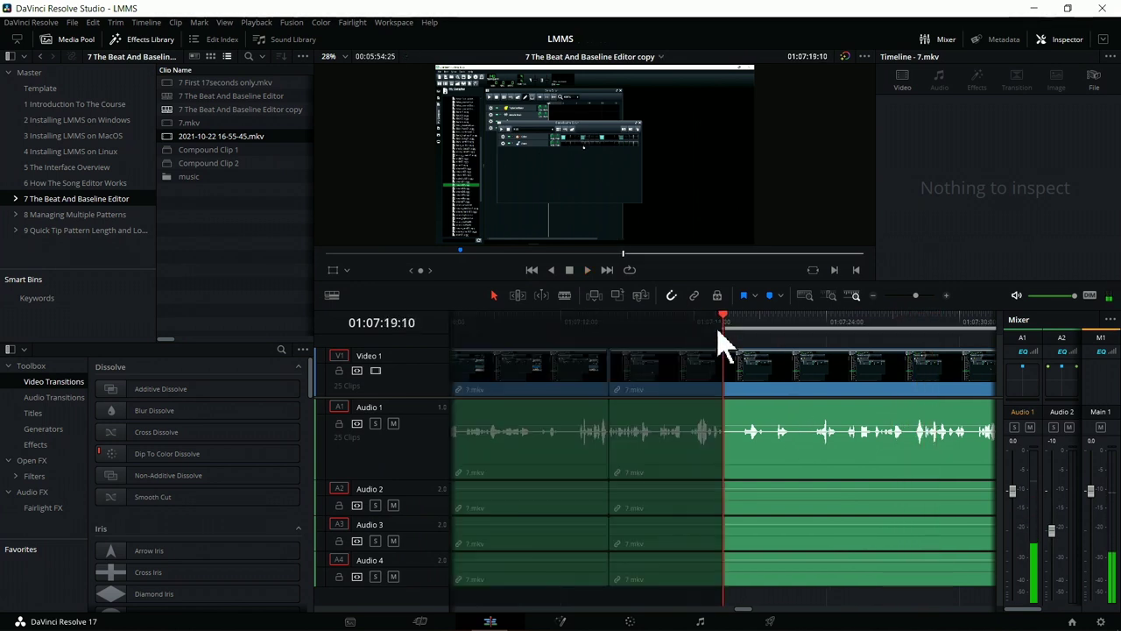
key(space)
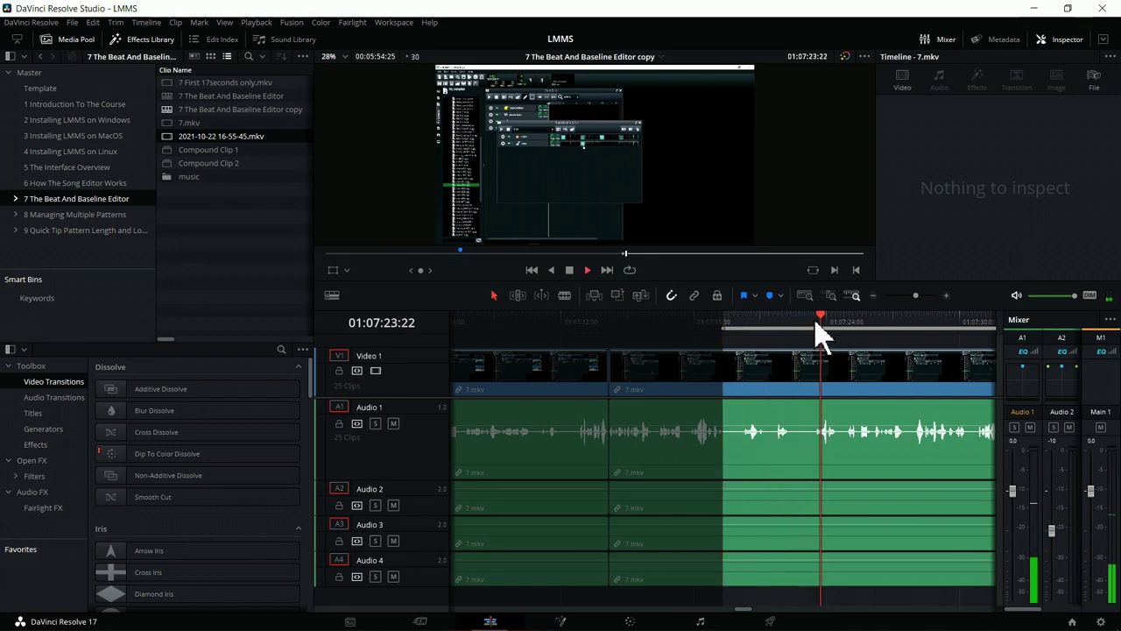
drag(738, 325, 744, 326)
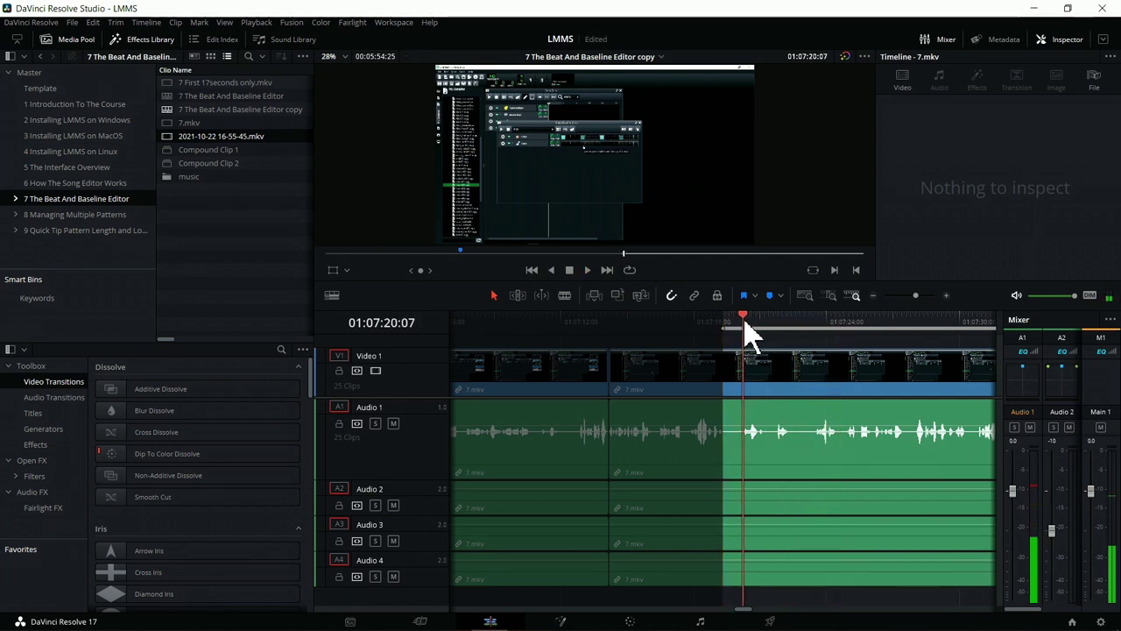
key(o)
key(BackSpace)
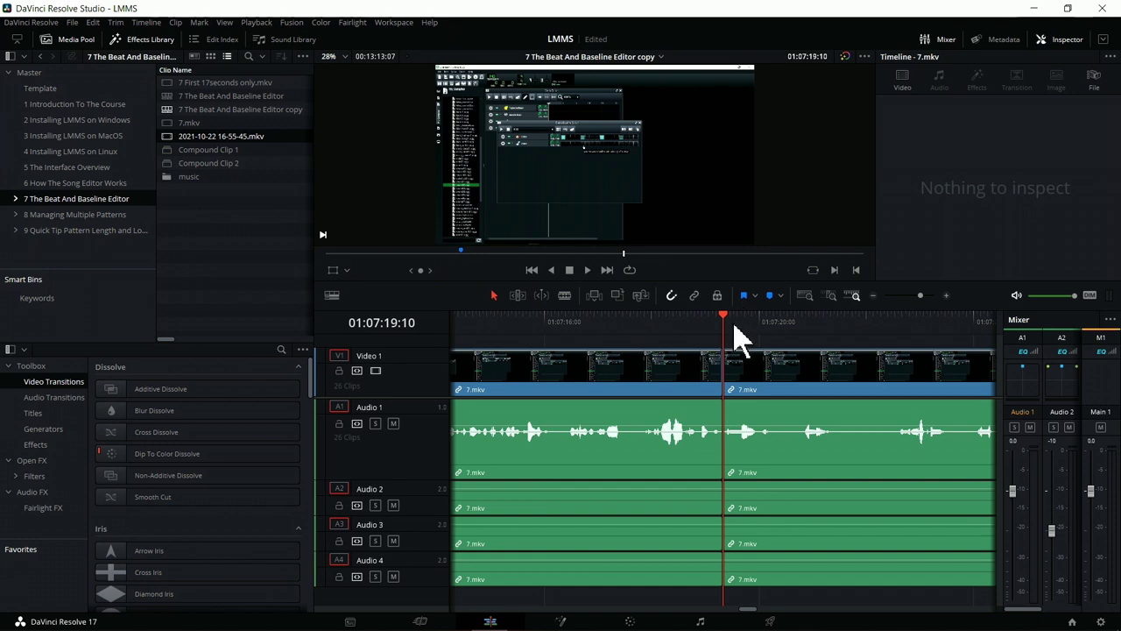
Play across the new cut and ripple-delete the narration from 01:07:20:09 to 01:07:22:16
key(space)
drag(735, 325, 776, 335)
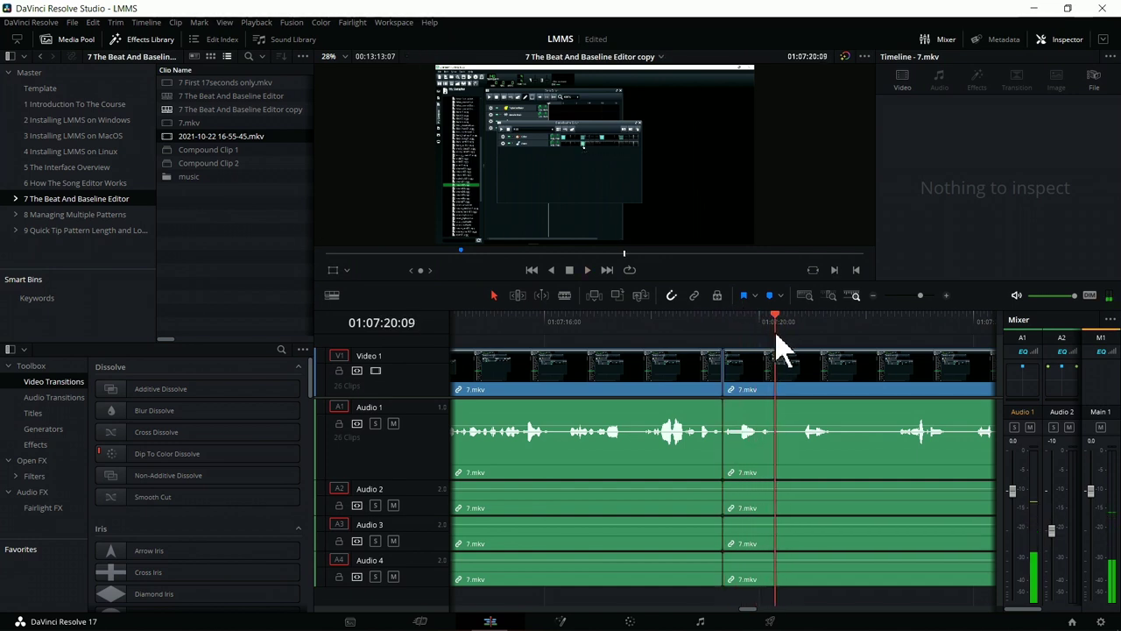
key(i)
click(896, 320)
drag(899, 322, 895, 321)
key(o)
key(BackSpace)
Play on at double speed past the beat playback and ripple-delete the silent pause from 01:07:45:12 to 01:07:53:08
key(l)
key(l)
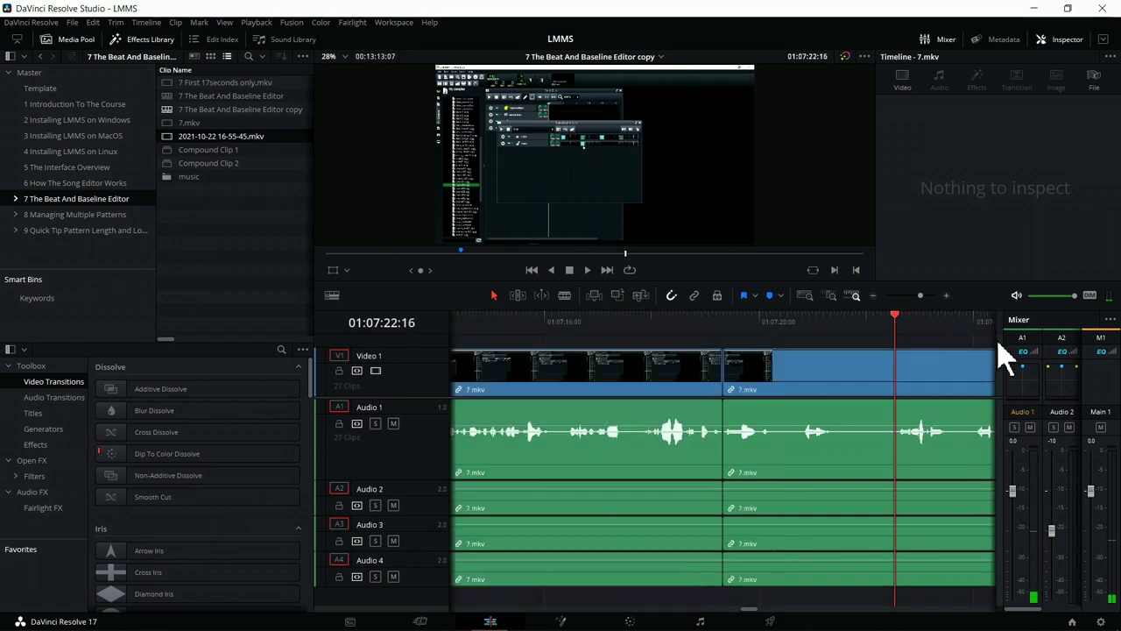
scroll(850, 517, down, 3)
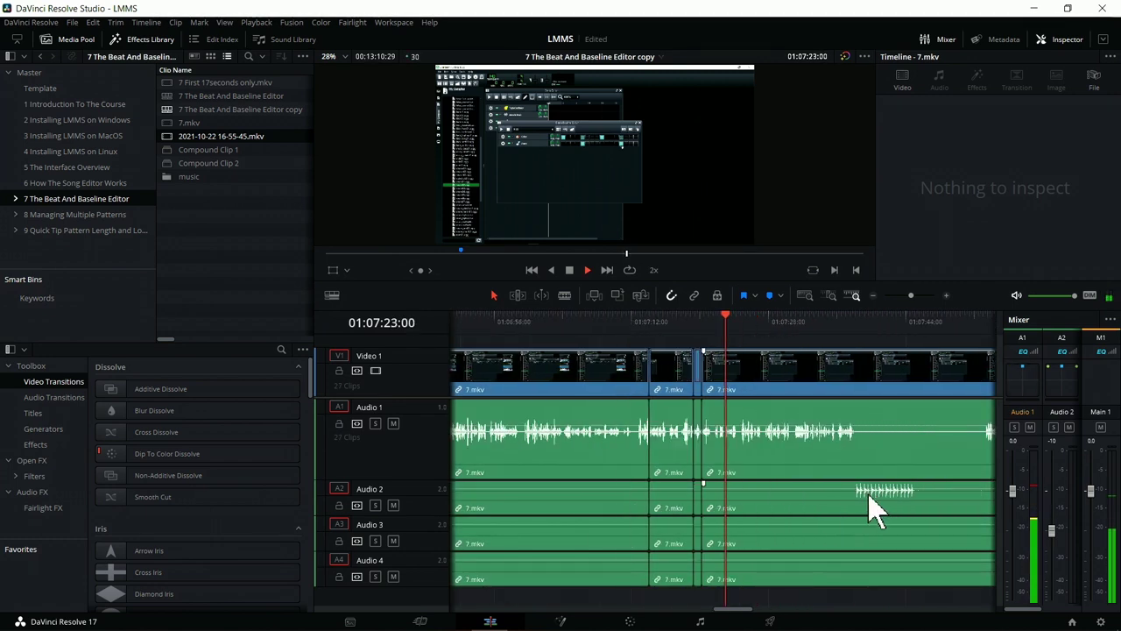
key(l)
key(l)
key(l)
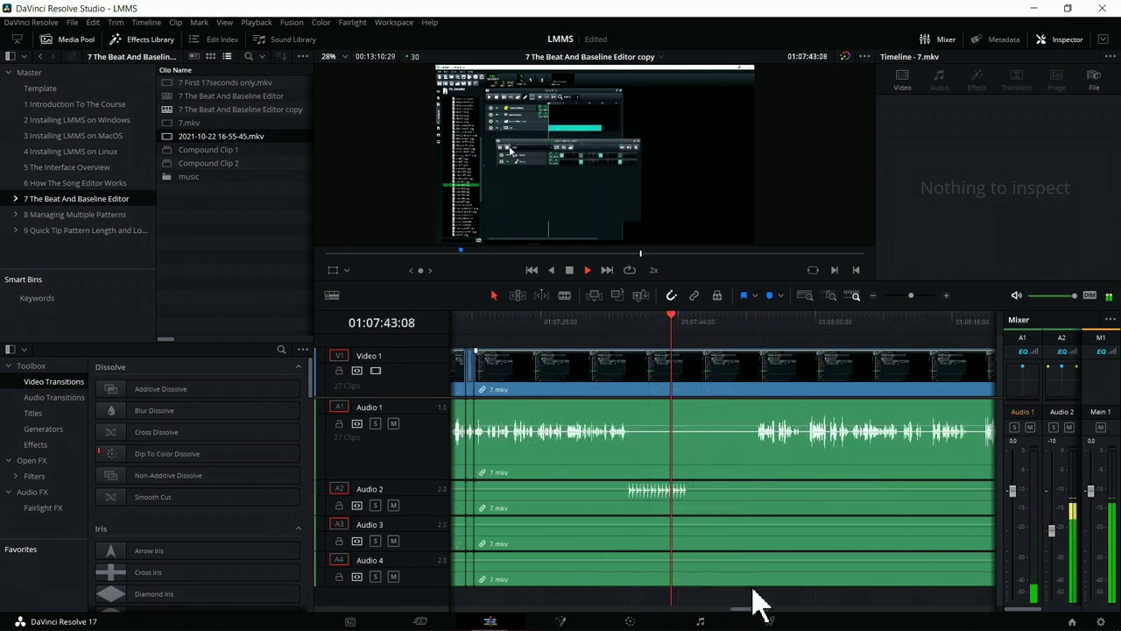
key(k)
key(i)
drag(746, 323, 759, 331)
key(o)
key(End)
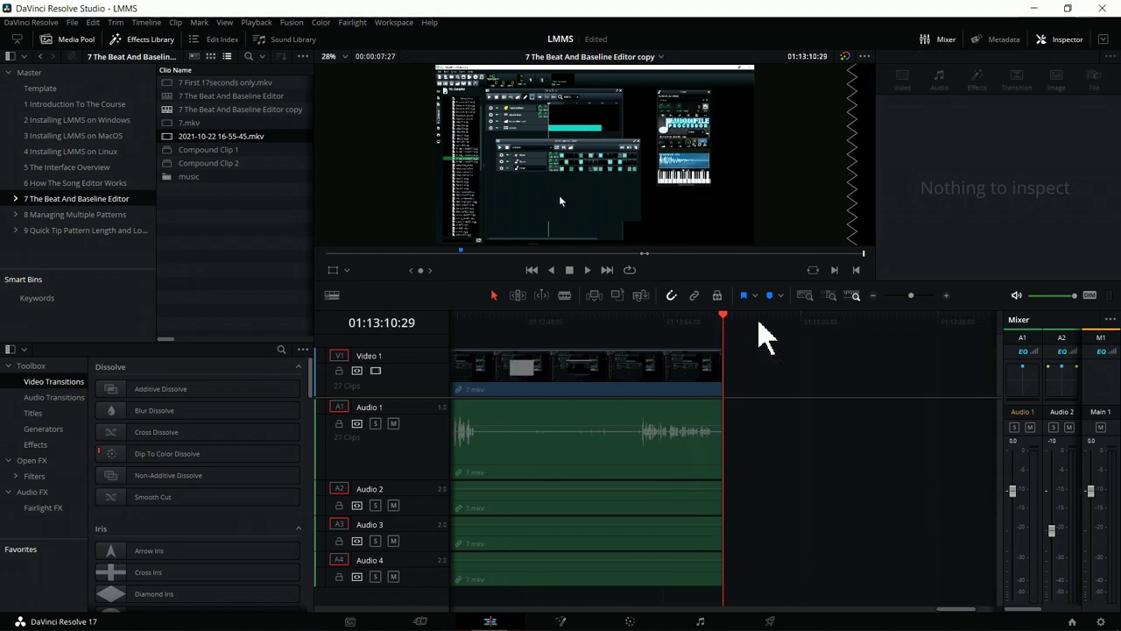
key(shift+o)
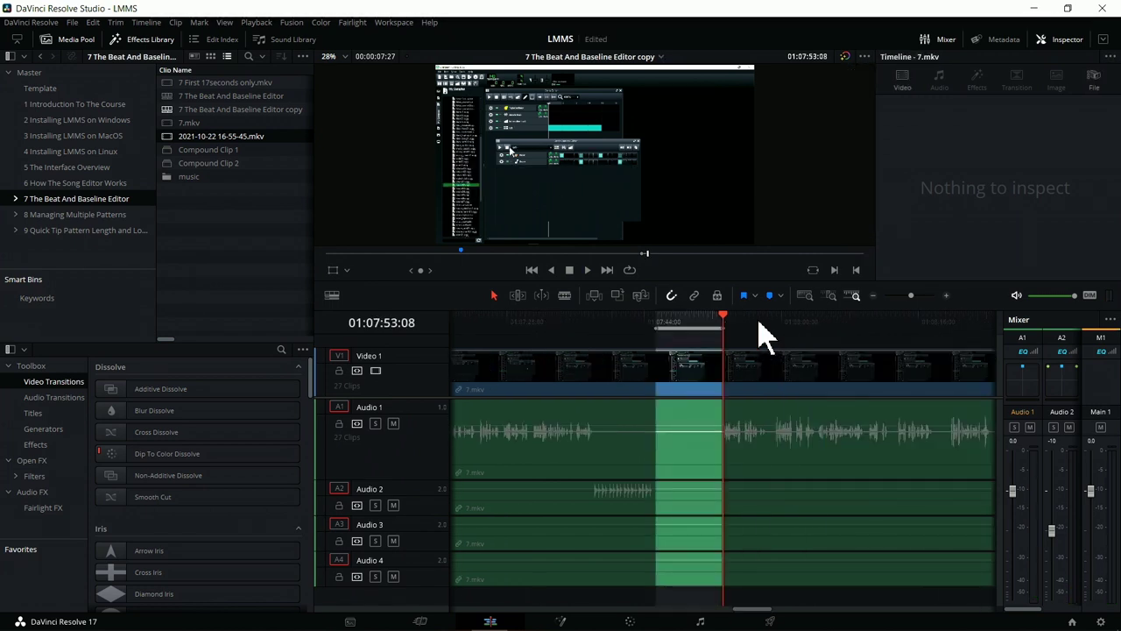
key(BackSpace)
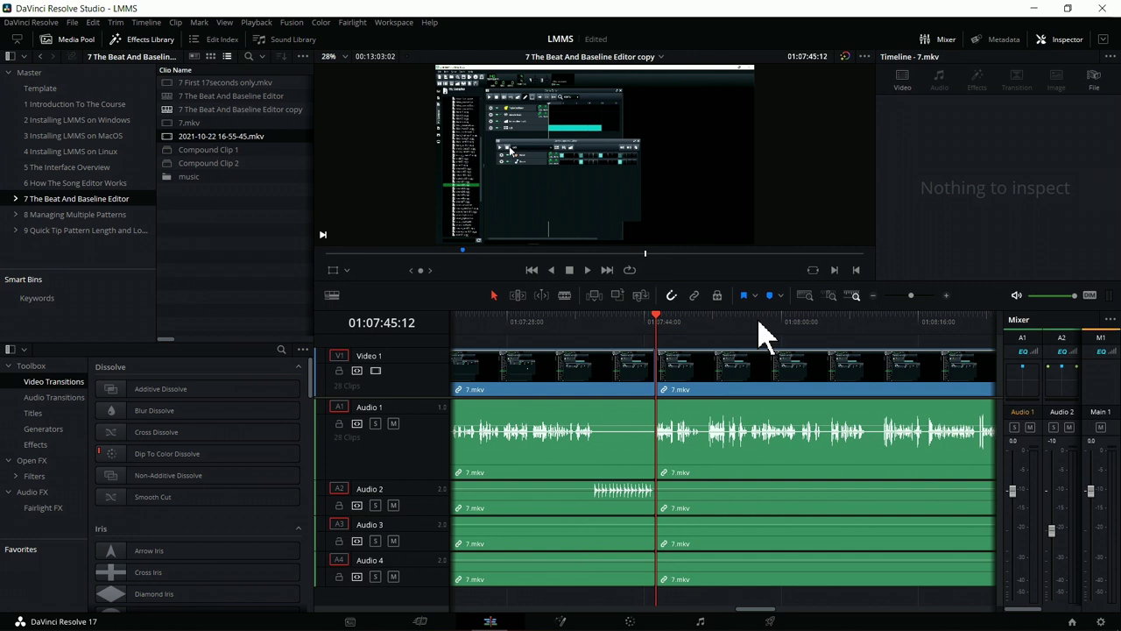
Replay the narration from the cut at 01:07:45:12 and mark an in point at 01:07:47:22
key(space)
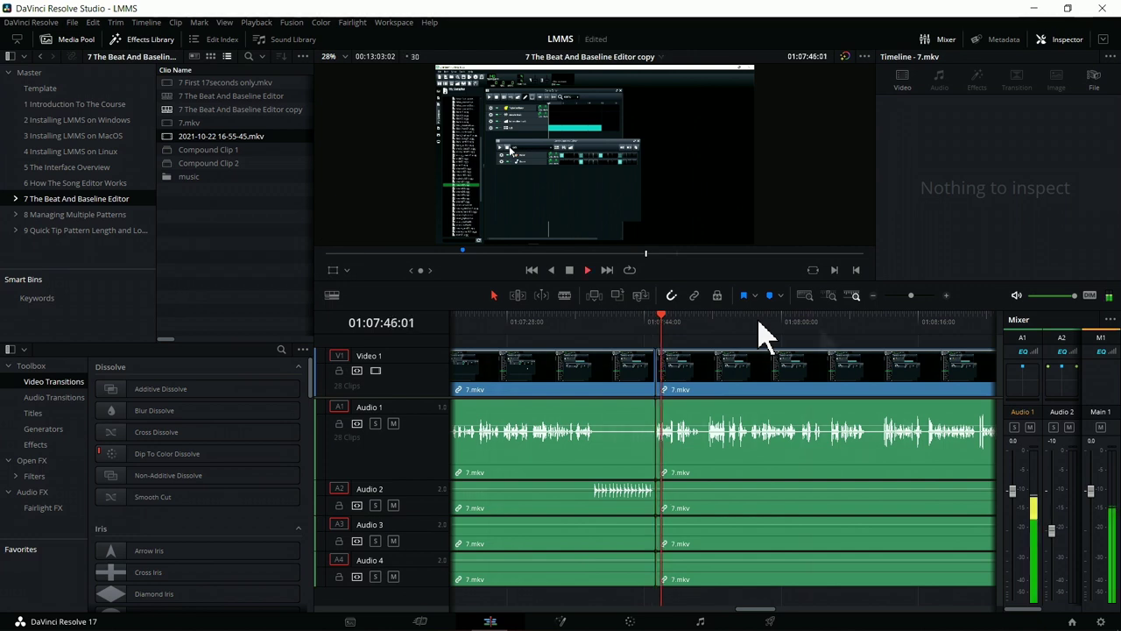
click(907, 336)
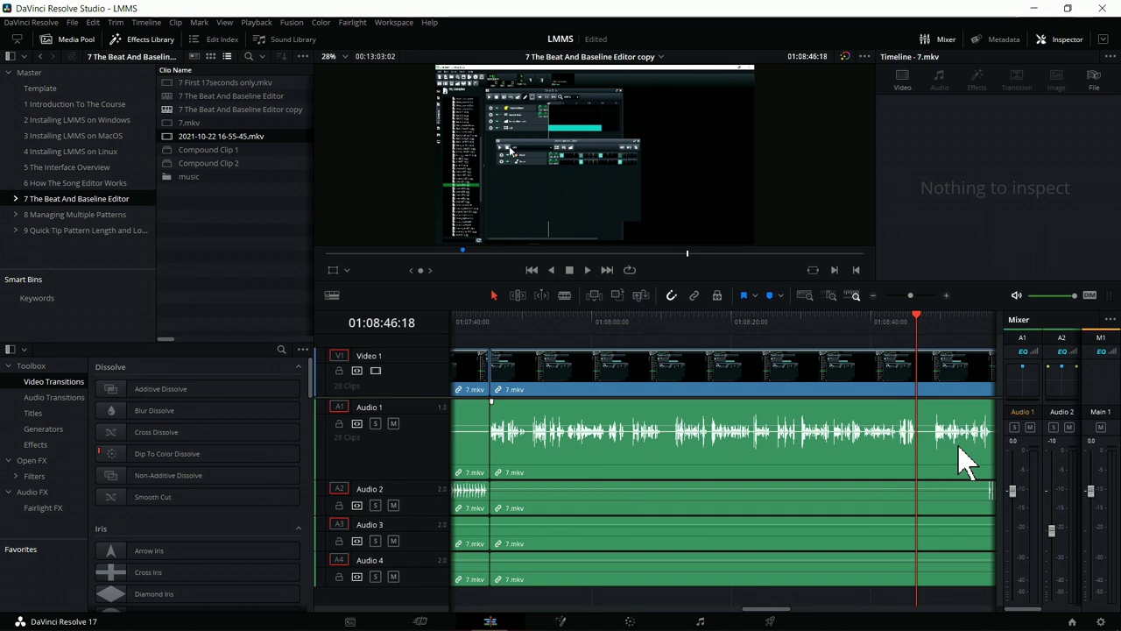
click(490, 321)
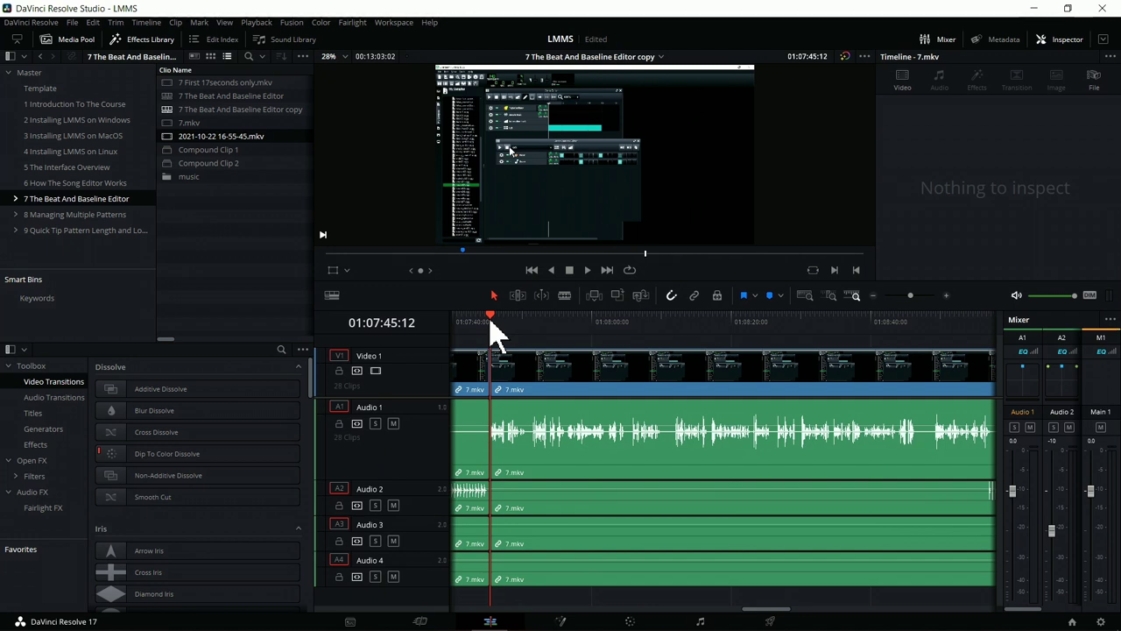
key(space)
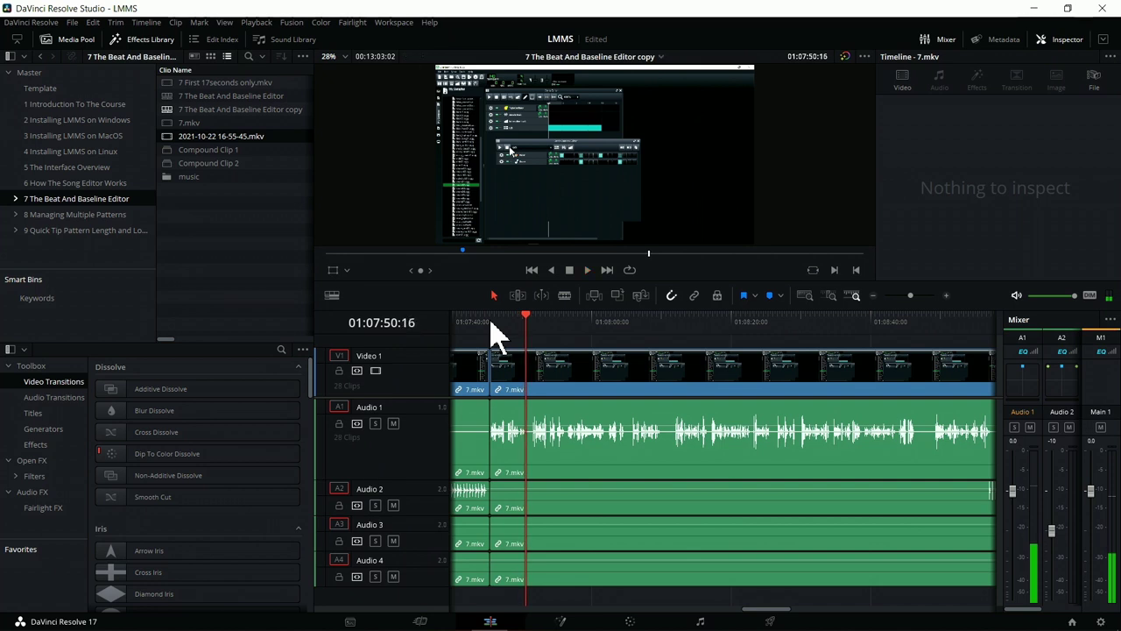
drag(505, 321, 508, 324)
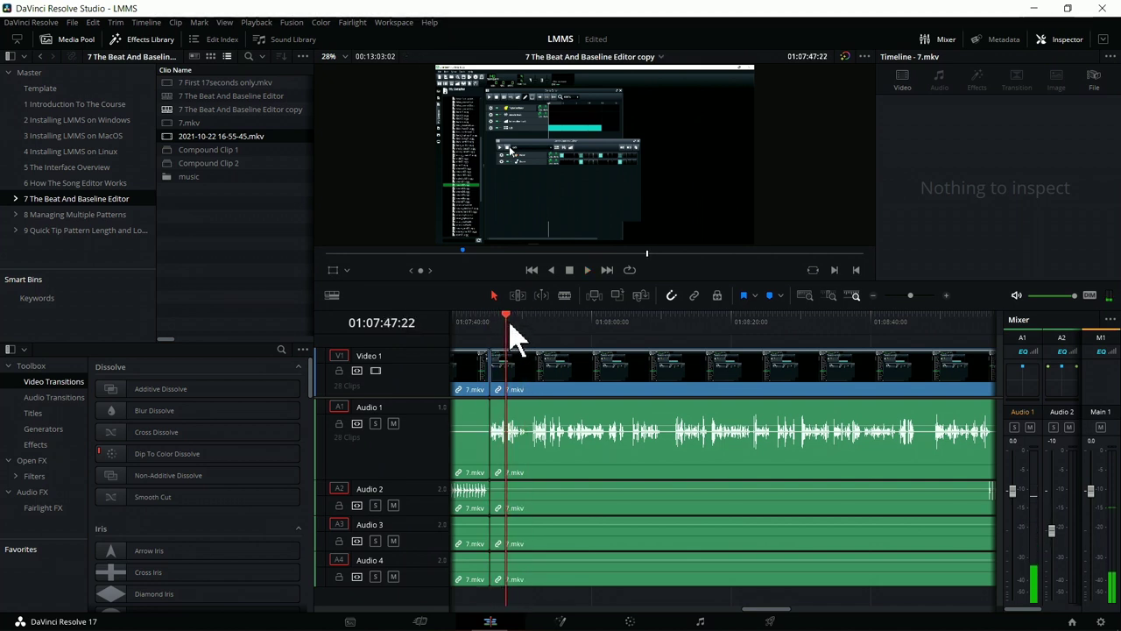
key(i)
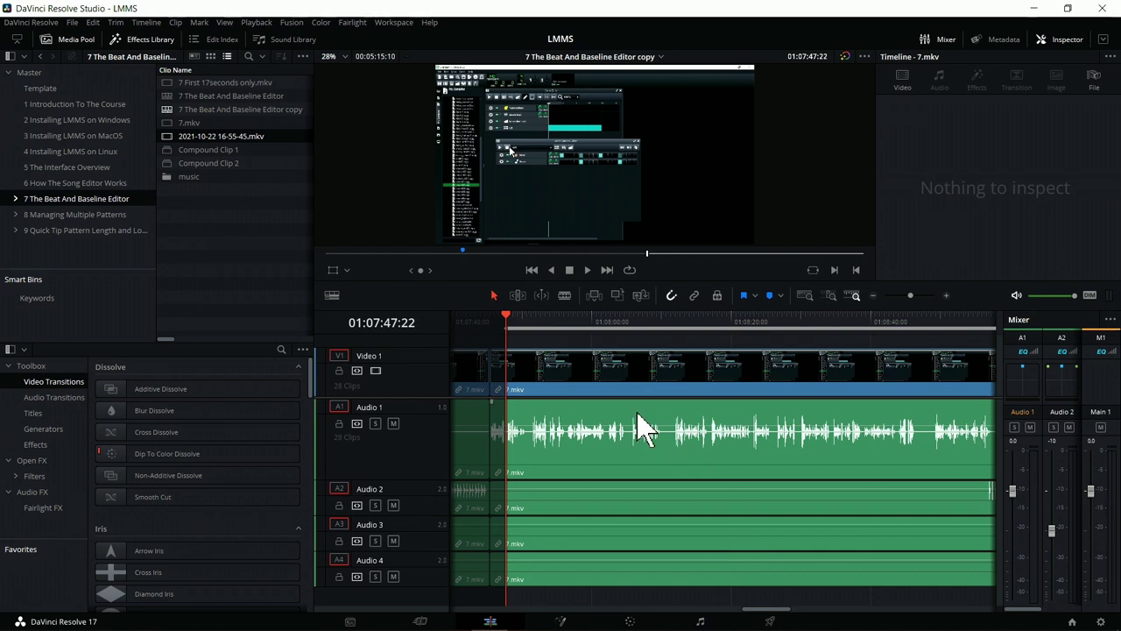
Check the speech starting near 01:08:11 and ripple-delete everything from the in point up to 01:08:11:18
click(598, 326)
scroll(740, 452, up, 1)
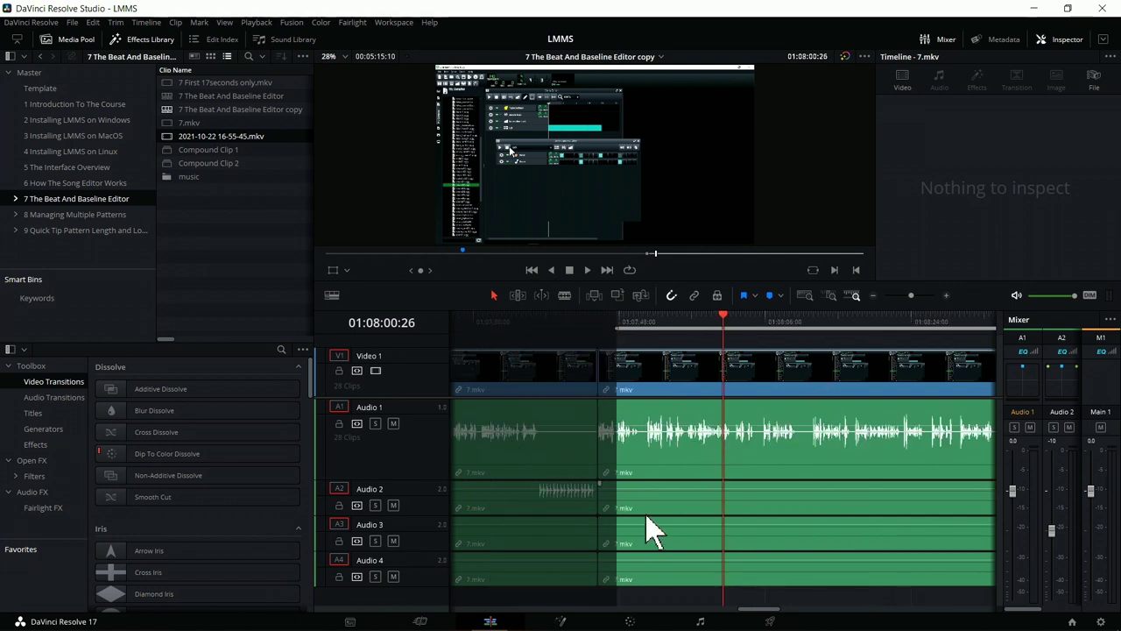
click(648, 322)
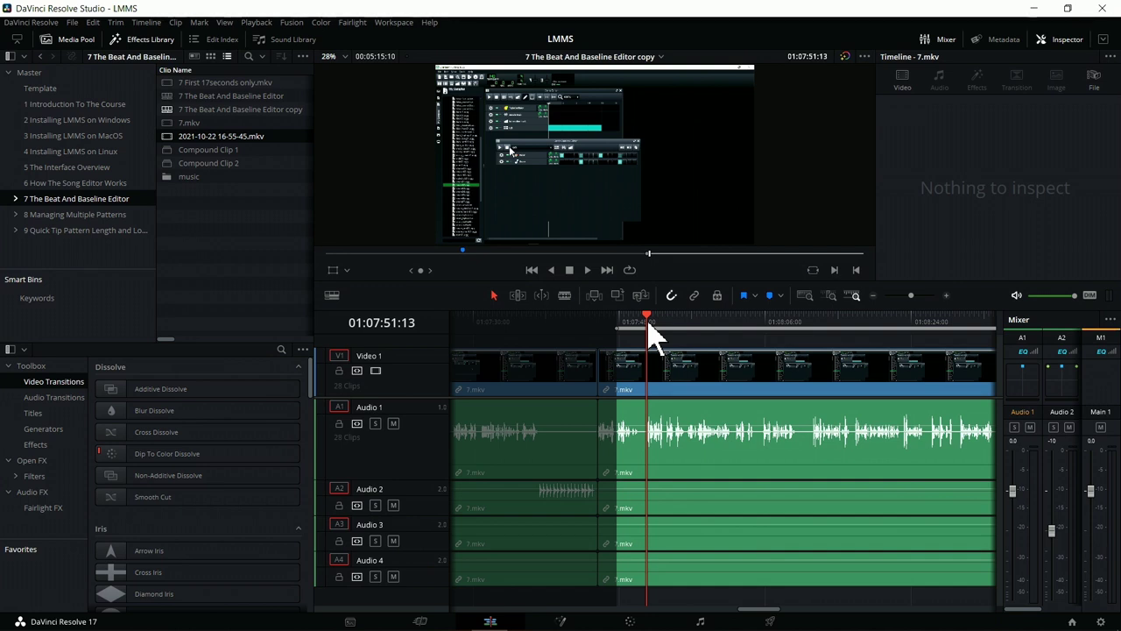
click(811, 324)
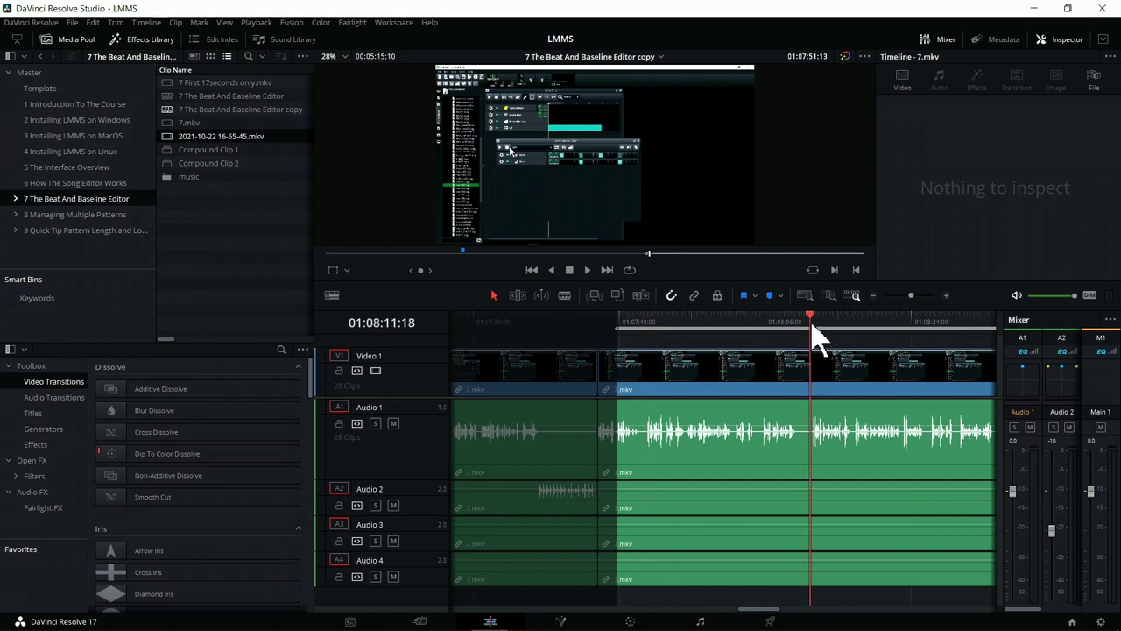
key(space)
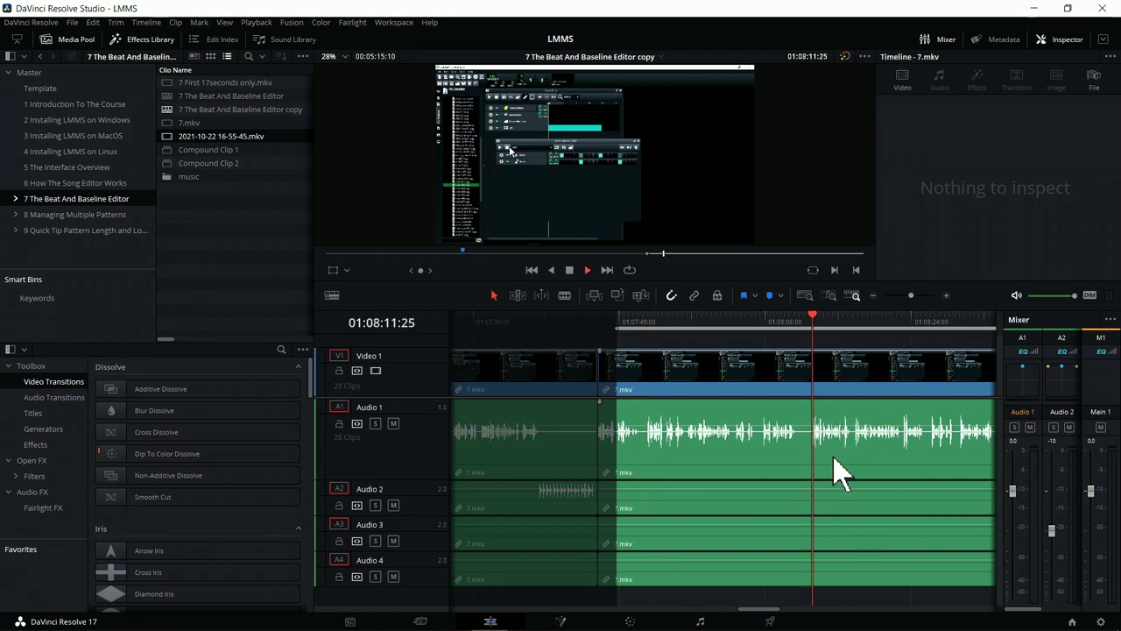
drag(806, 321, 812, 321)
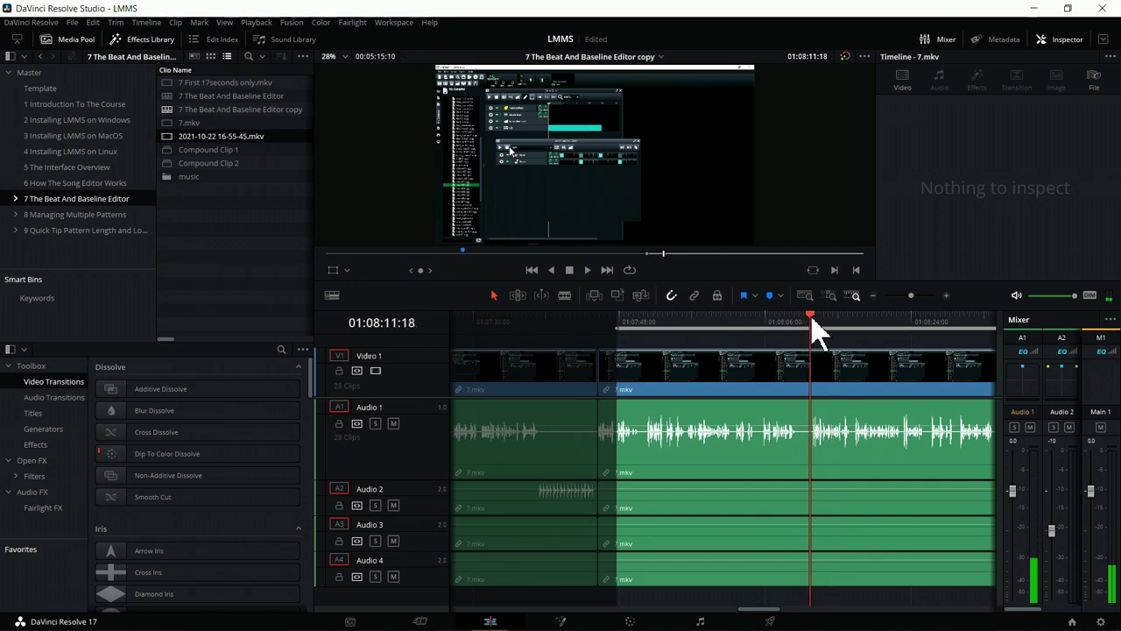
key(ctrl+z)
key(Up)
Play across the new cut and ripple-delete the short leftover clip between 01:07:45:12 and 01:07:47:22 on all tracks
click(599, 332)
key(space)
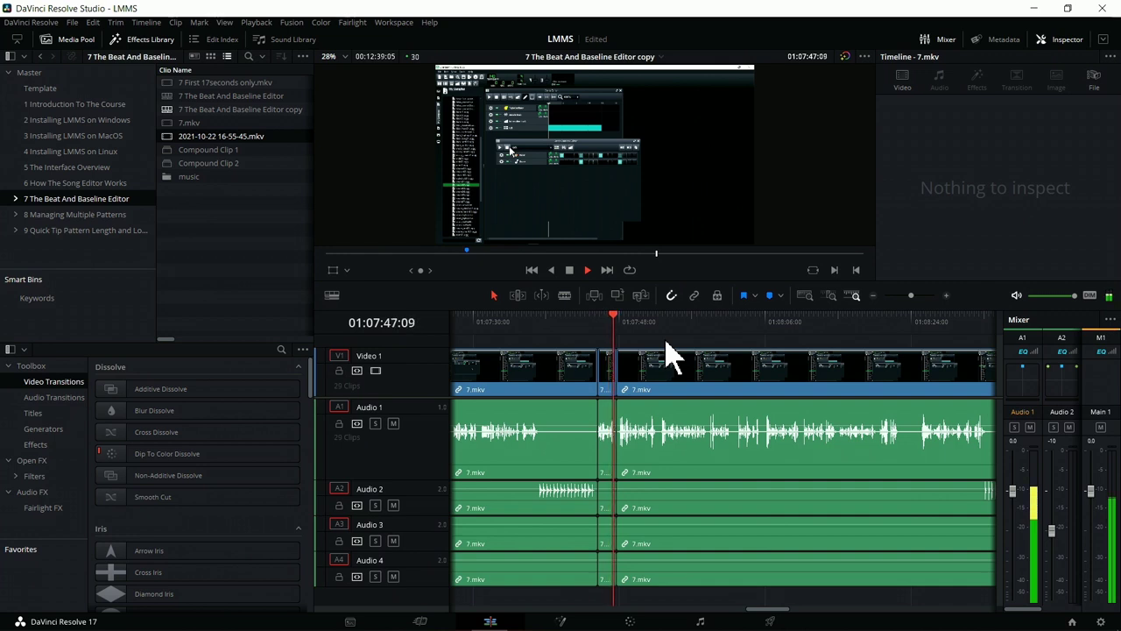
key(space)
drag(604, 336, 614, 579)
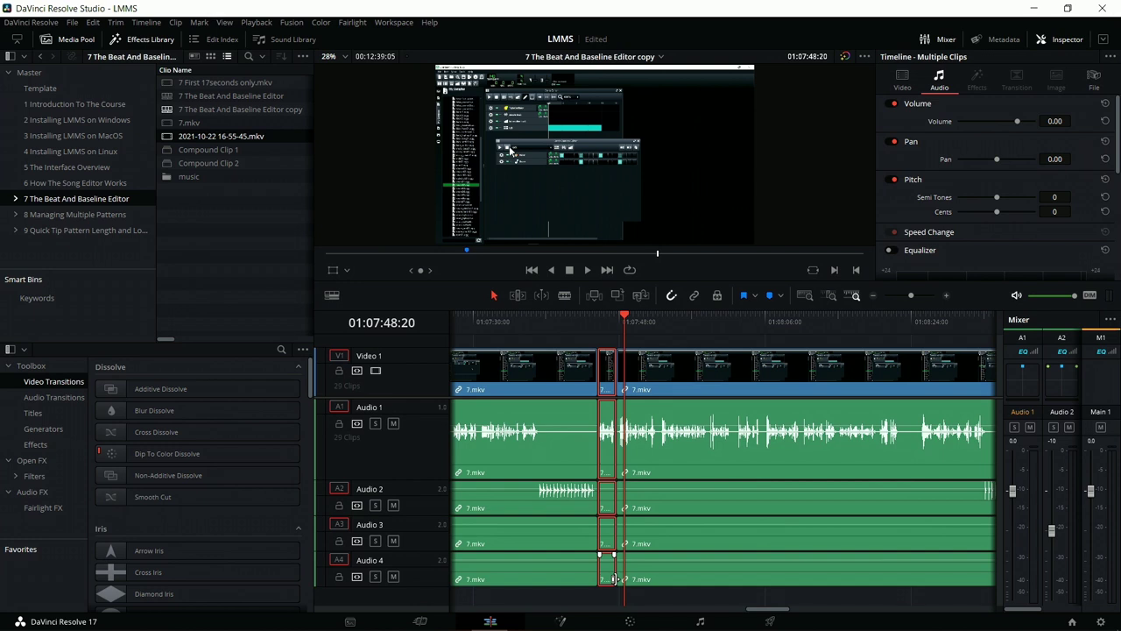
key(Delete)
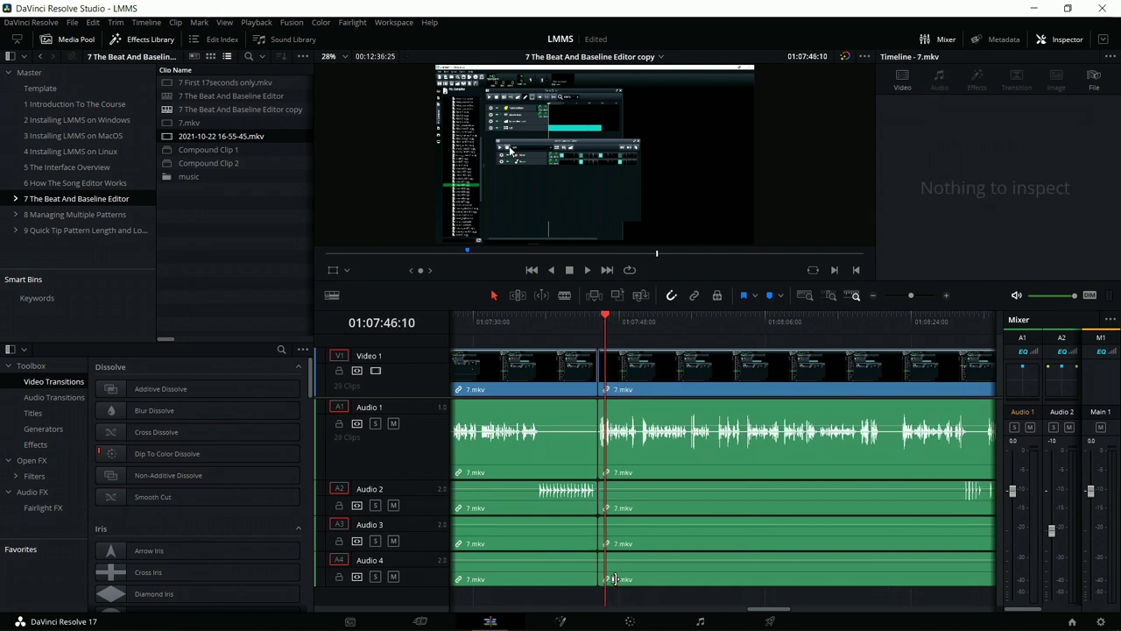
Replay the narration from the cut at 01:07:45:12 at double speed and ripple-delete about four seconds just before 01:08:00
click(598, 325)
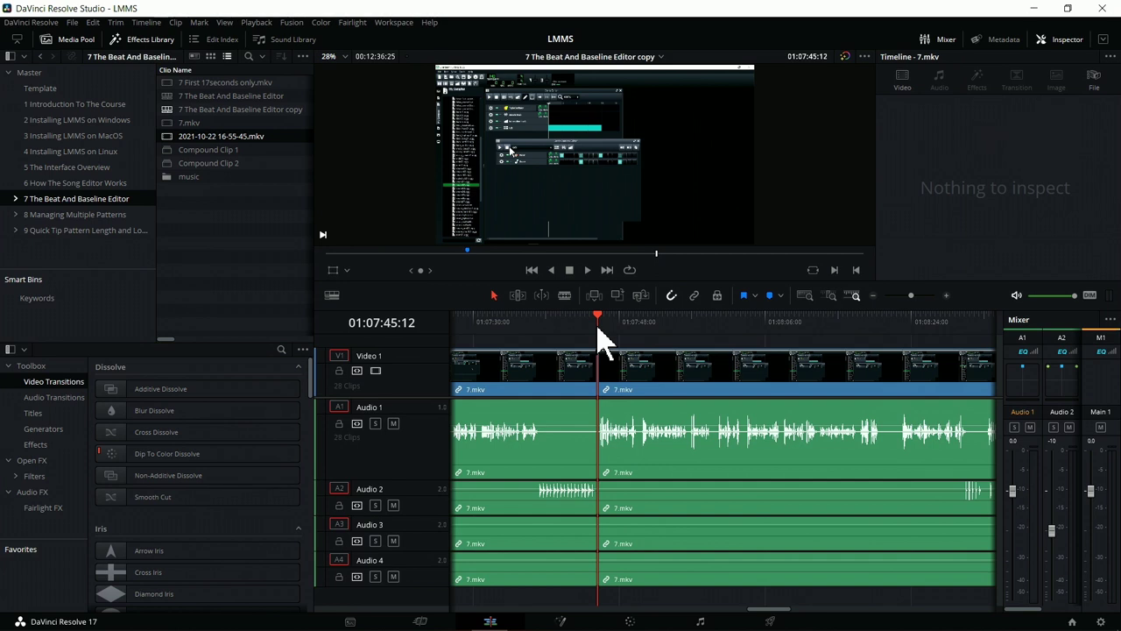
key(l)
key(l)
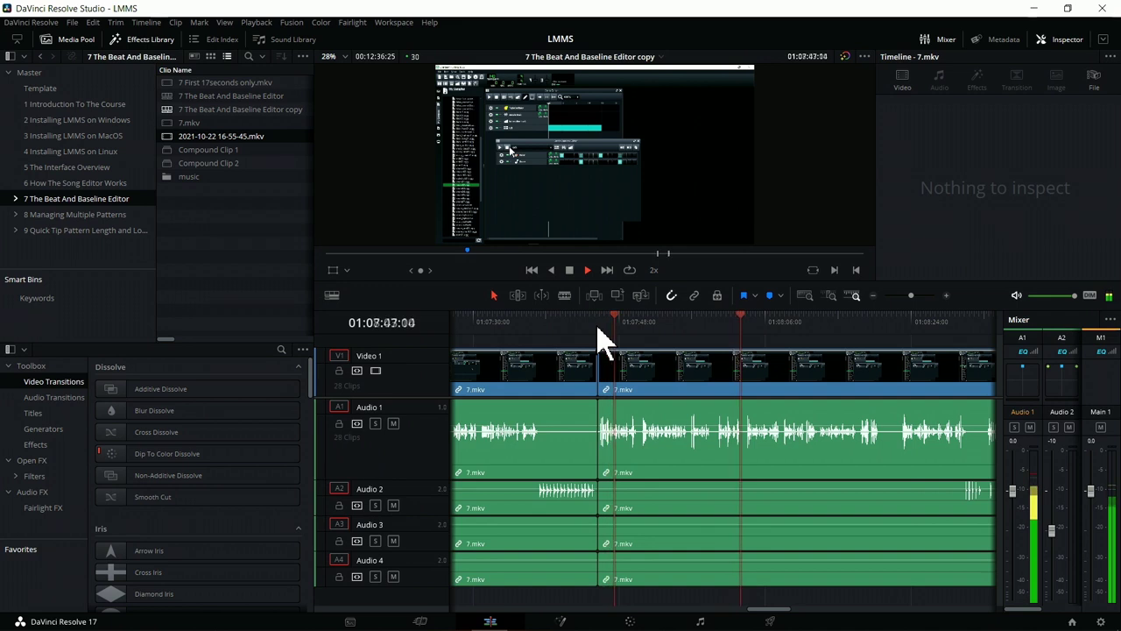
drag(722, 322, 746, 321)
key(i)
key(o)
key(BackSpace)
Play on at double speed and split the Video 1 clip at 01:08:18:13
key(l)
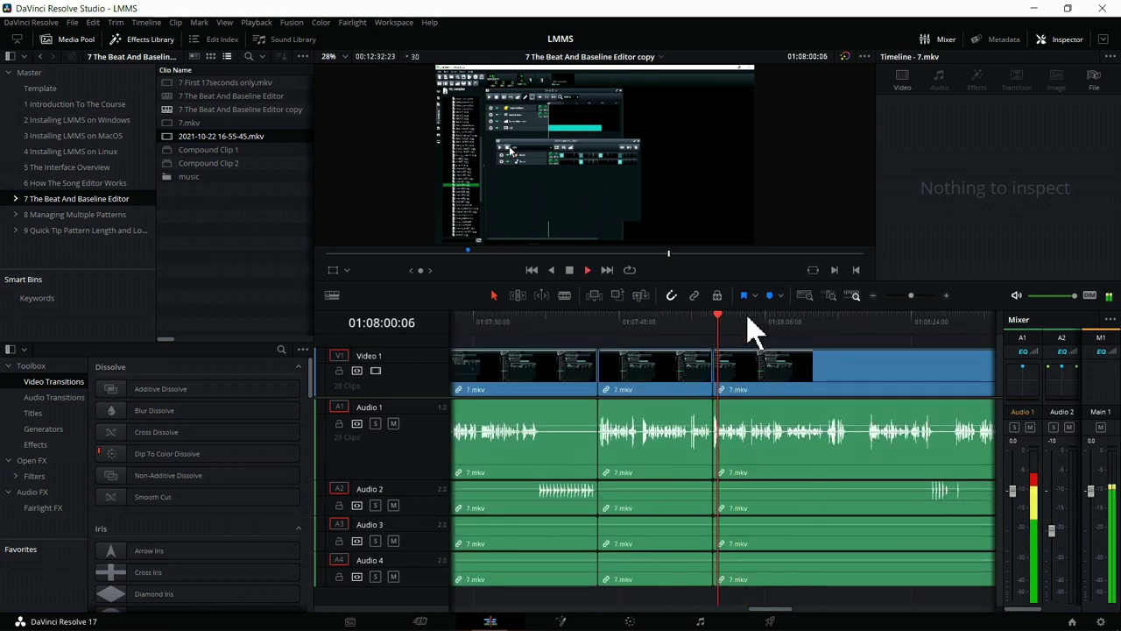
key(l)
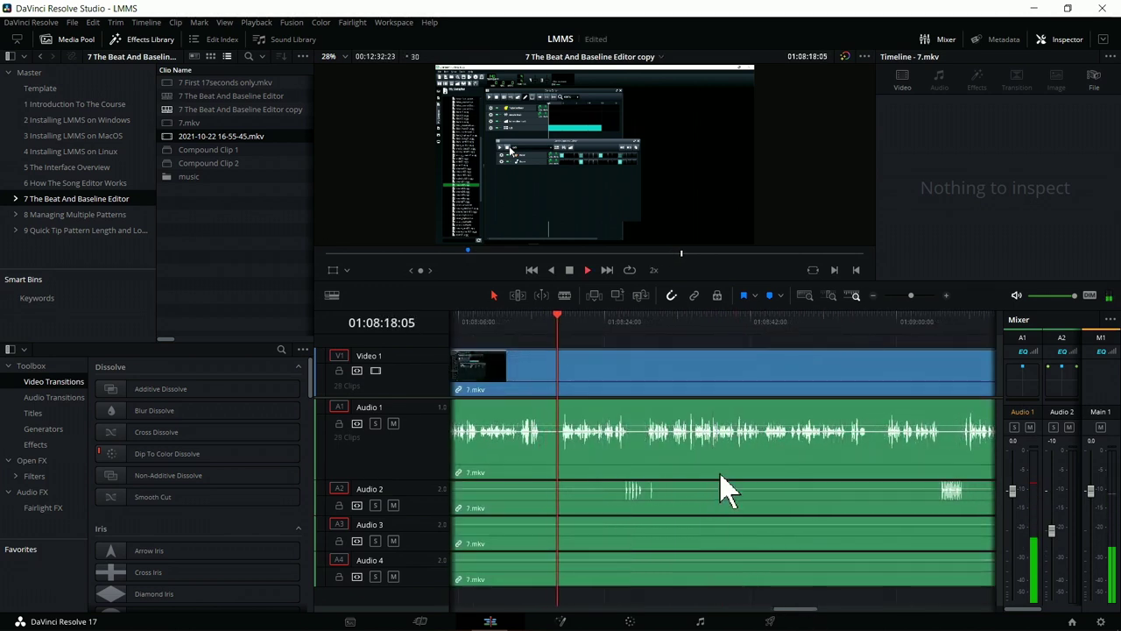
key(k)
key(b)
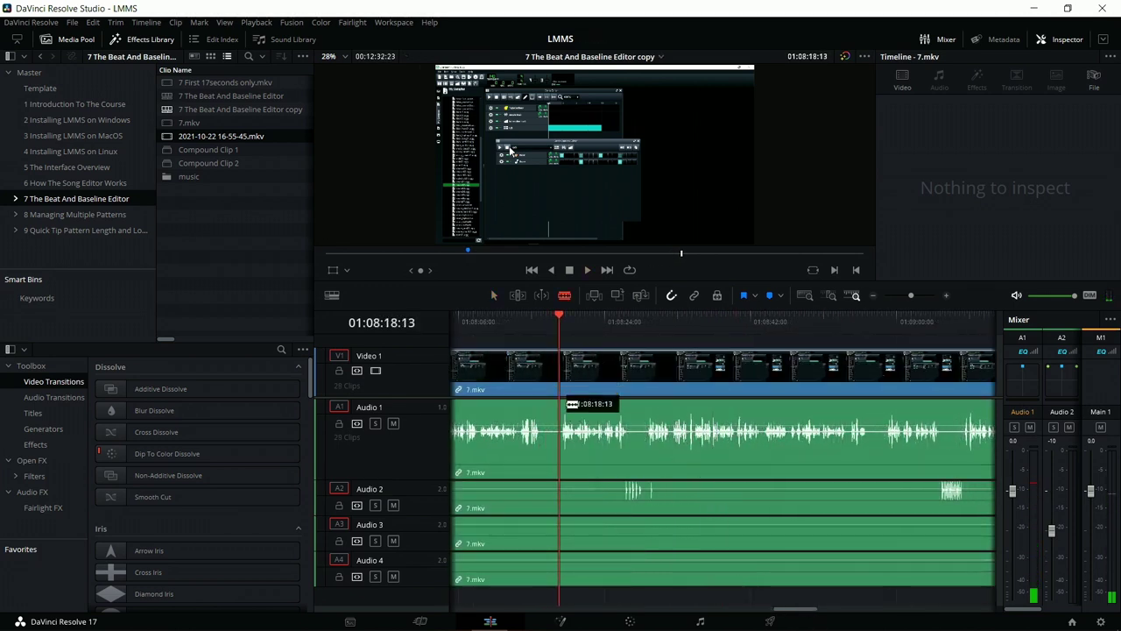
click(570, 372)
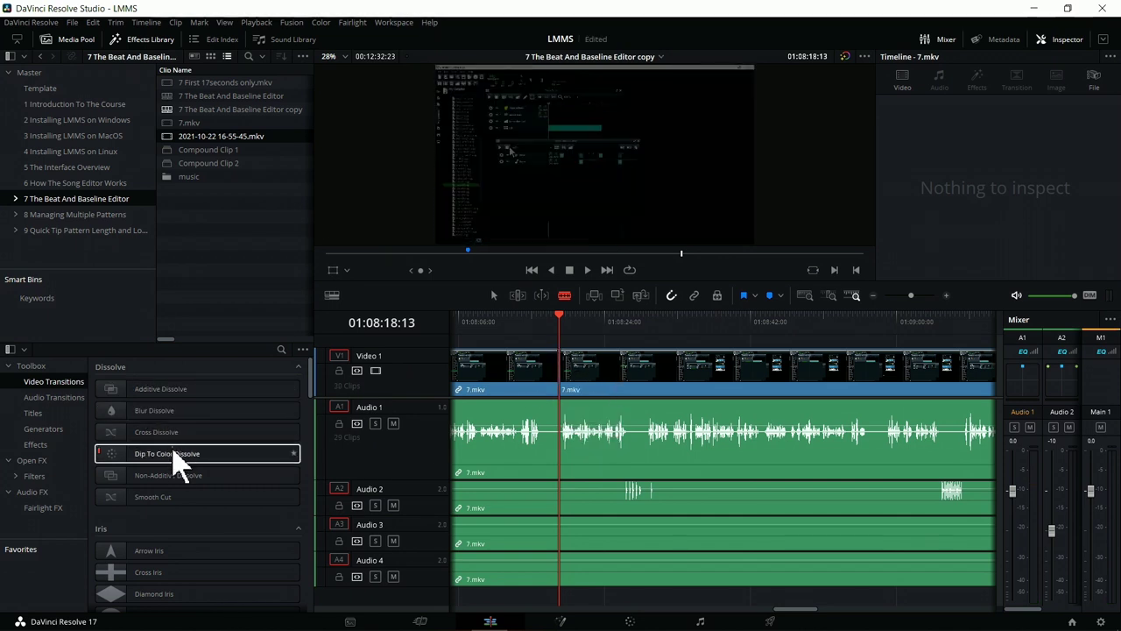
Apply a Dip To Color Dissolve to the video cut at 01:08:18:13 and play through it
drag(176, 462, 560, 375)
click(553, 318)
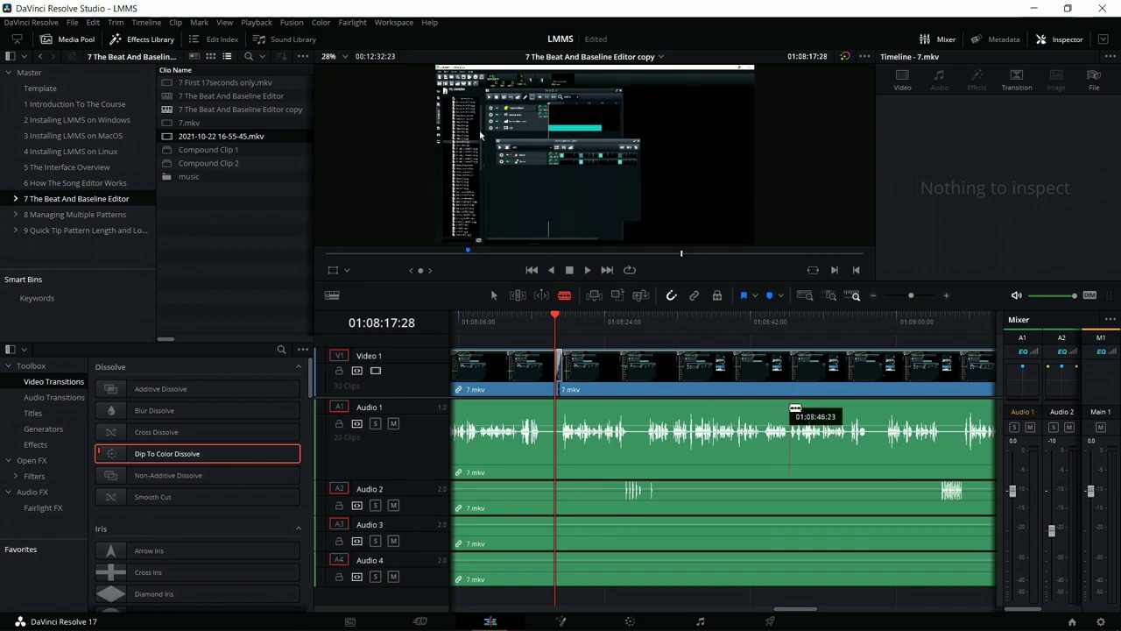
key(space)
key(space)
Adjust the Dip To Color Dissolve to 36 frames ending on the cut and replay the transition
scroll(596, 399, up, 5)
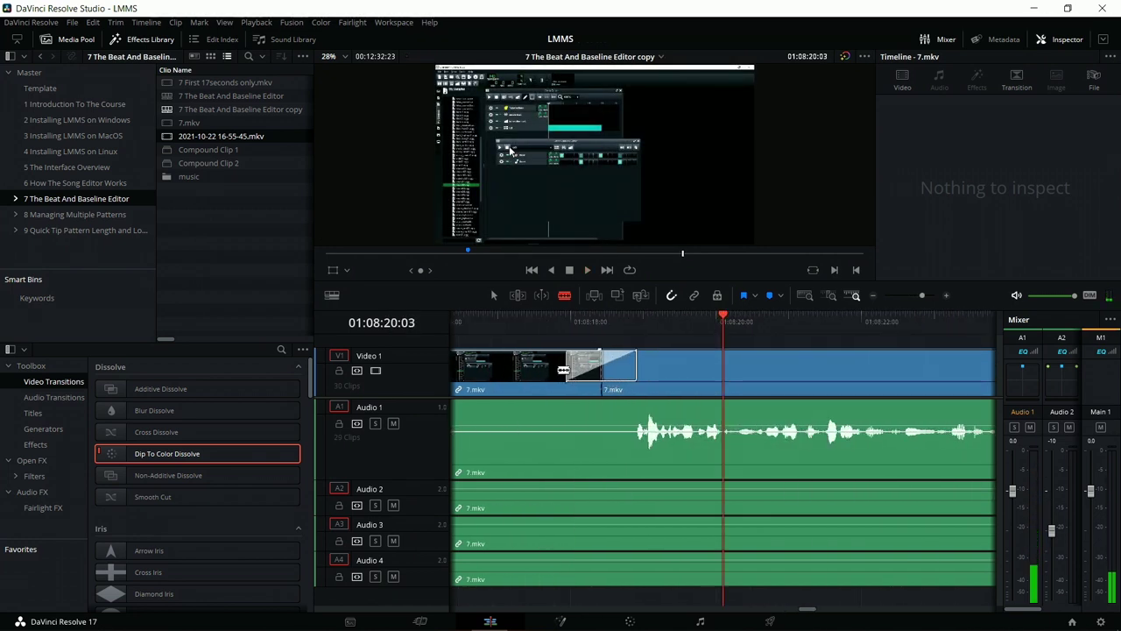
click(493, 296)
click(569, 369)
drag(568, 369, 488, 368)
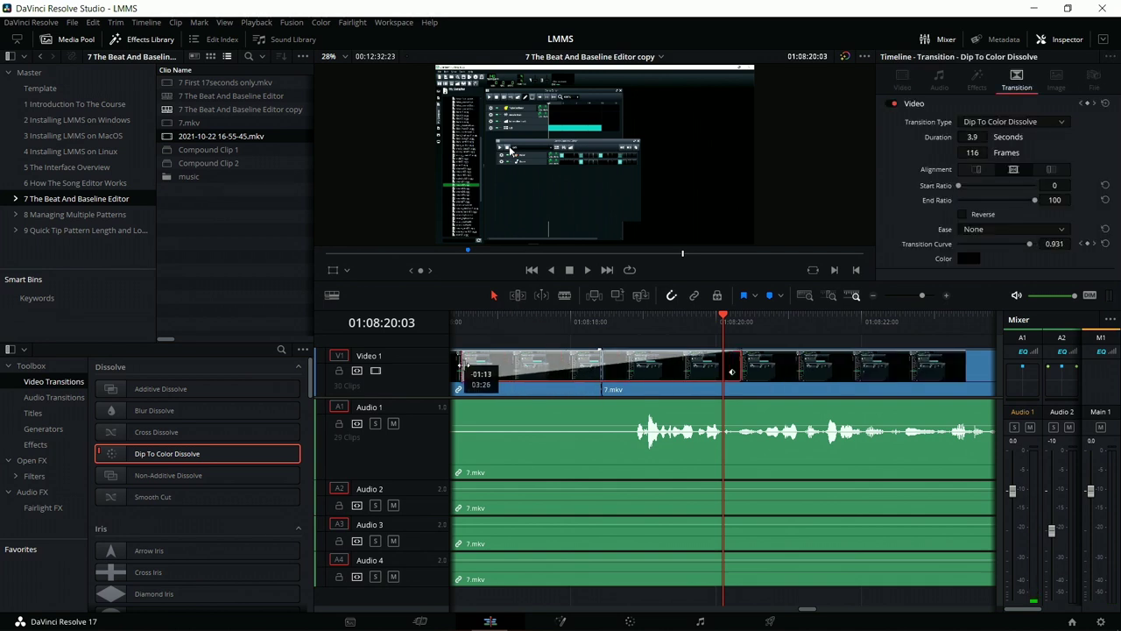
scroll(777, 454, down, 3)
drag(680, 368, 670, 364)
click(637, 317)
key(space)
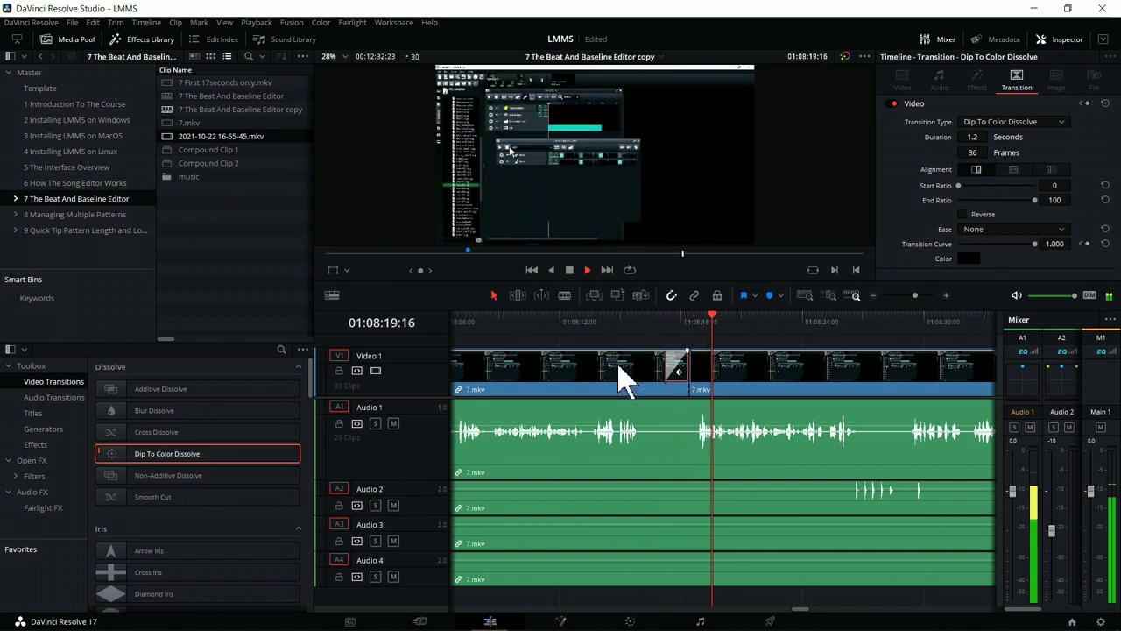
Play on at double speed, recheck the narration around 01:08:47 and ripple-delete the short pause just before it
key(l)
scroll(876, 506, down, 3)
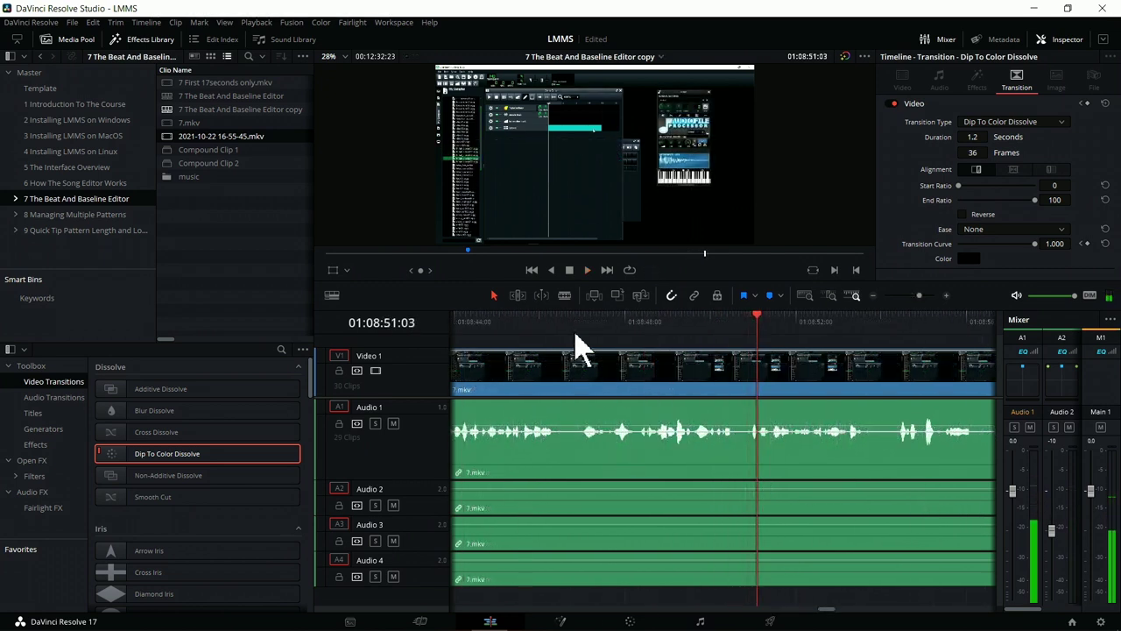
click(582, 323)
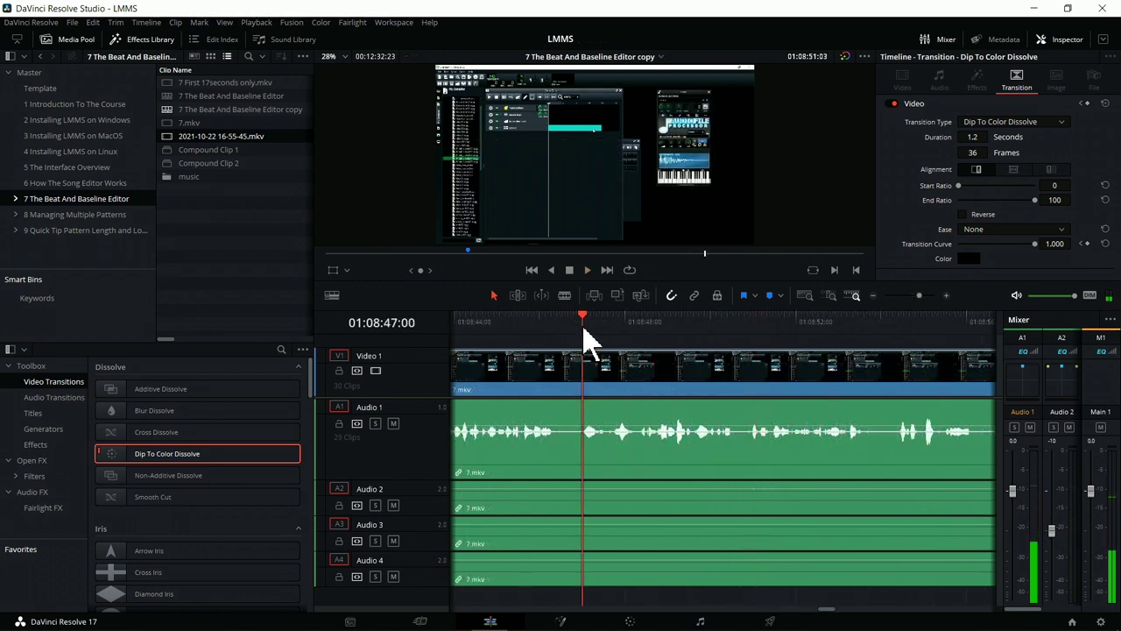
scroll(768, 456, up, 2)
key(space)
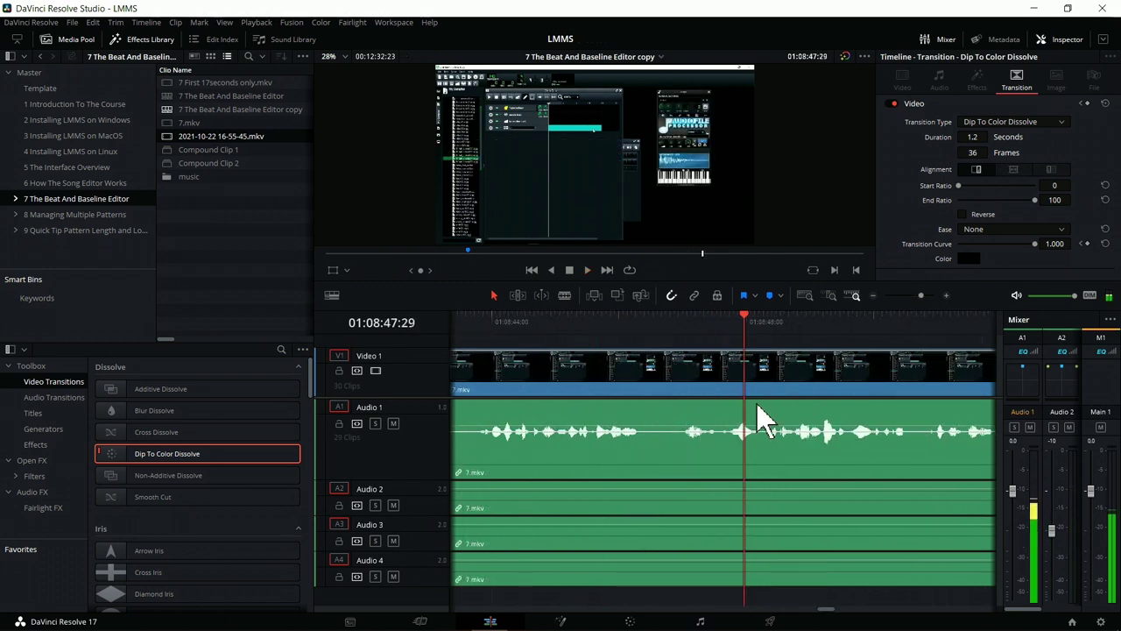
scroll(709, 454, up, 1)
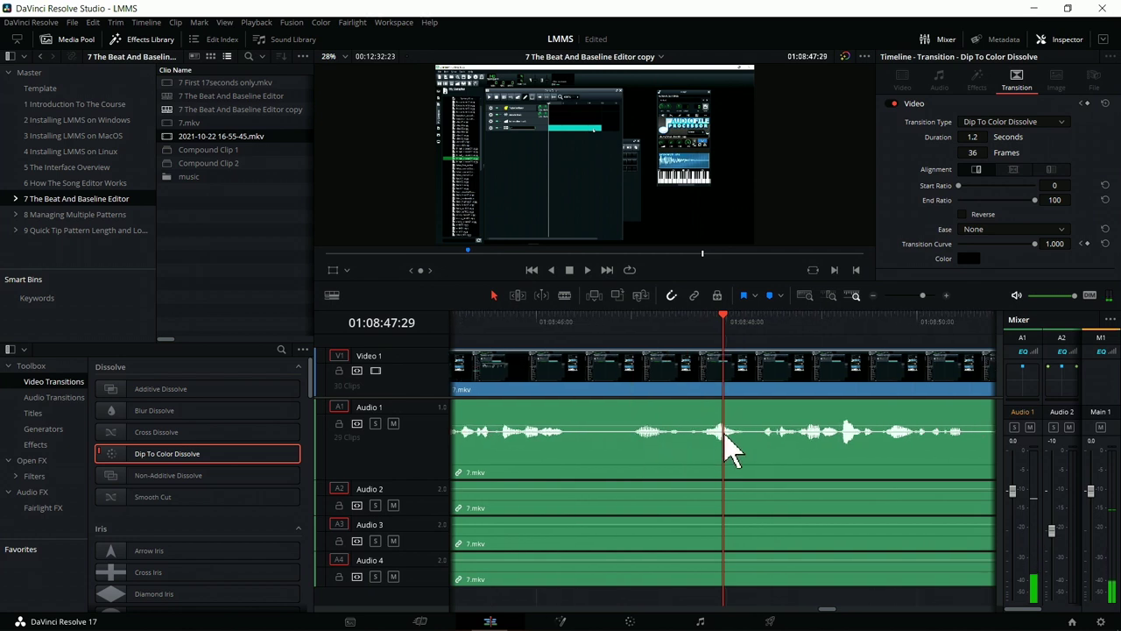
click(621, 323)
key(space)
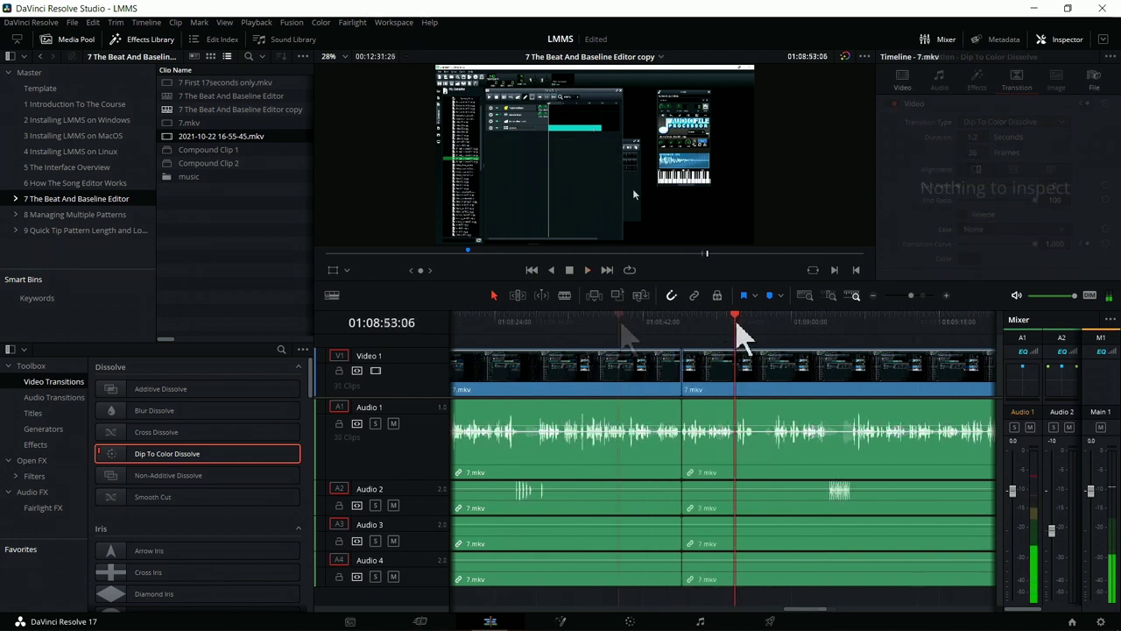
Ripple-delete the section from 01:08:53:06 to 01:08:57:24 on all tracks
key(i)
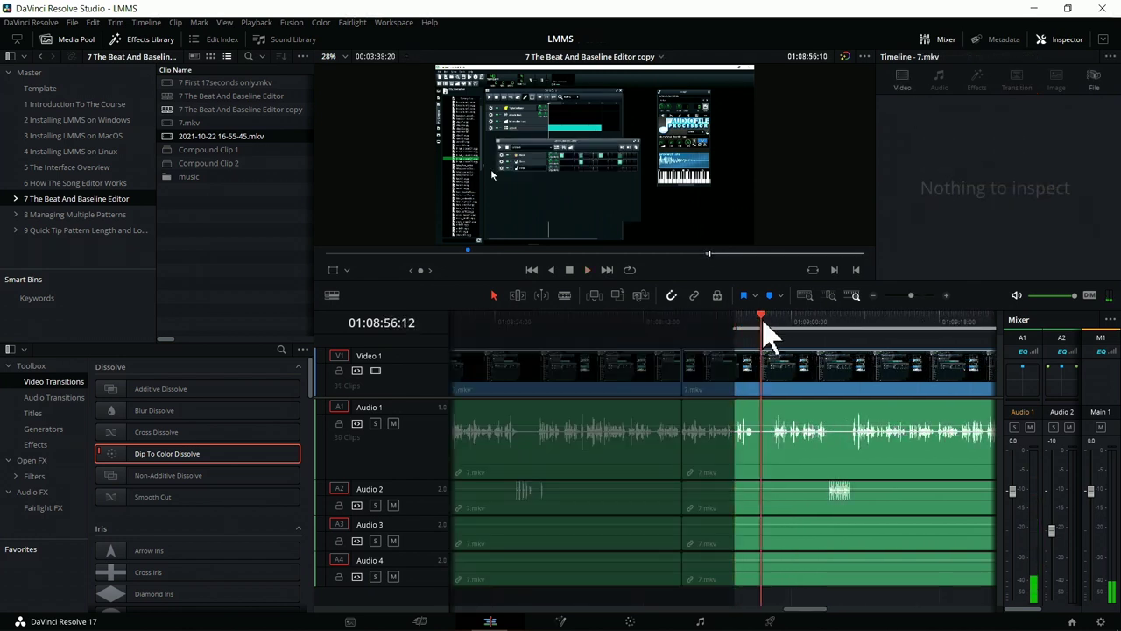
key(j)
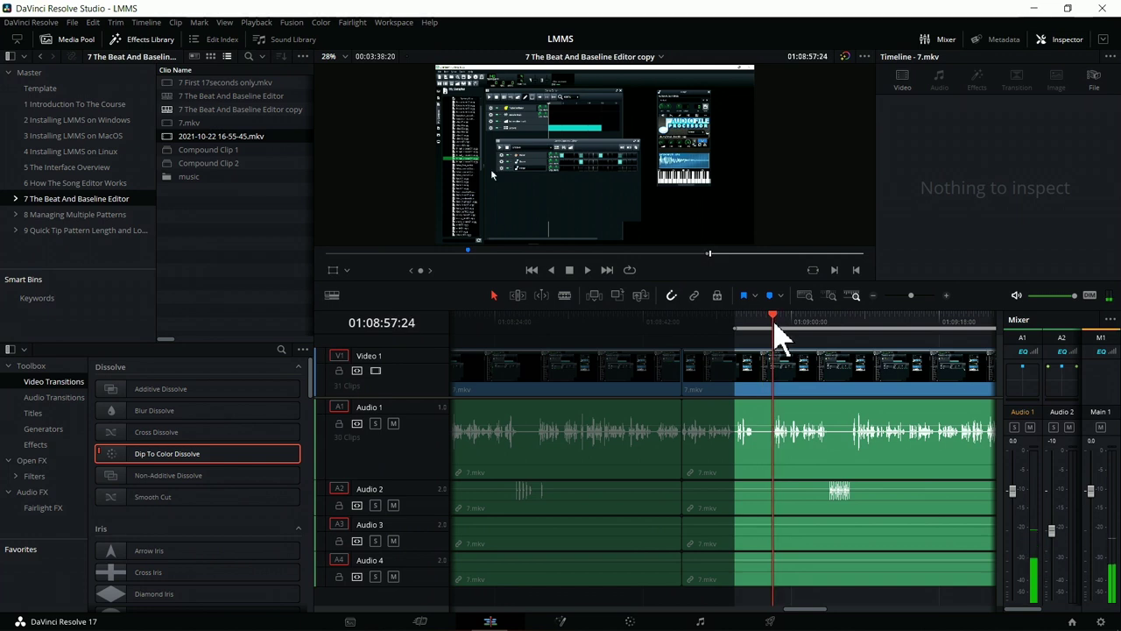
key(o)
key(BackSpace)
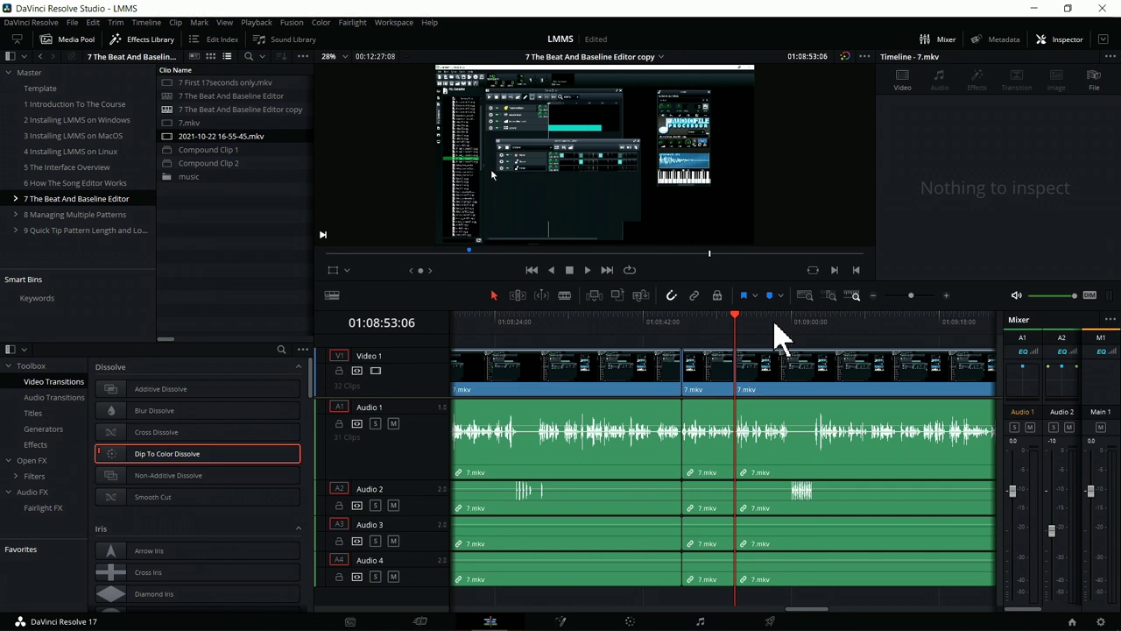
Play on at double speed and ripple-delete about ten seconds of narration starting at 01:09:28:02
key(l)
key(l)
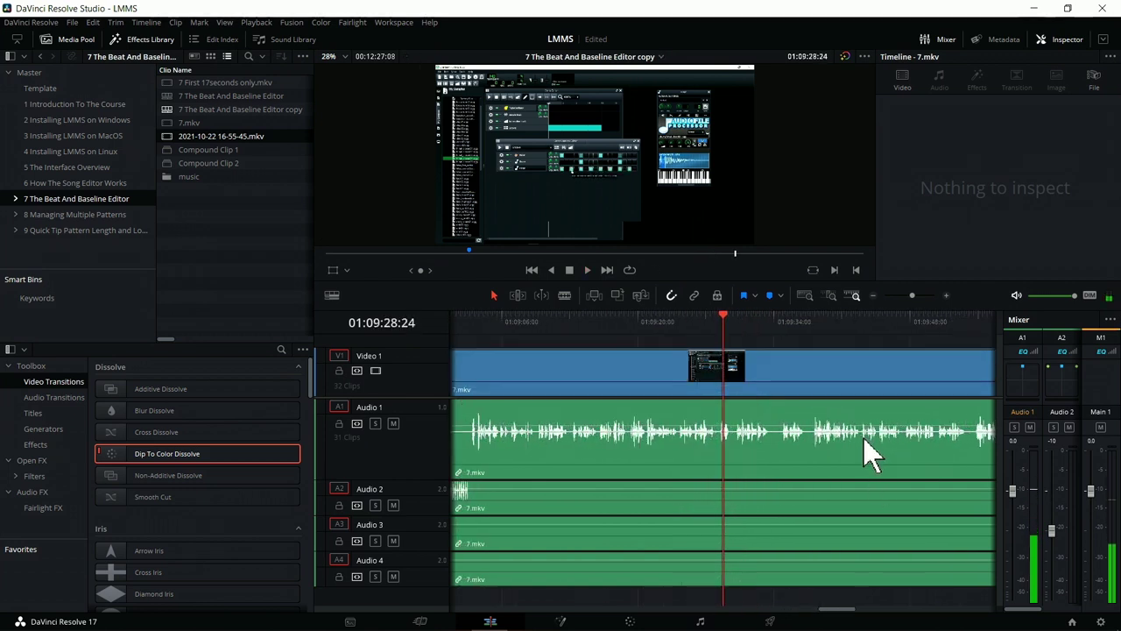
scroll(863, 456, up, 4)
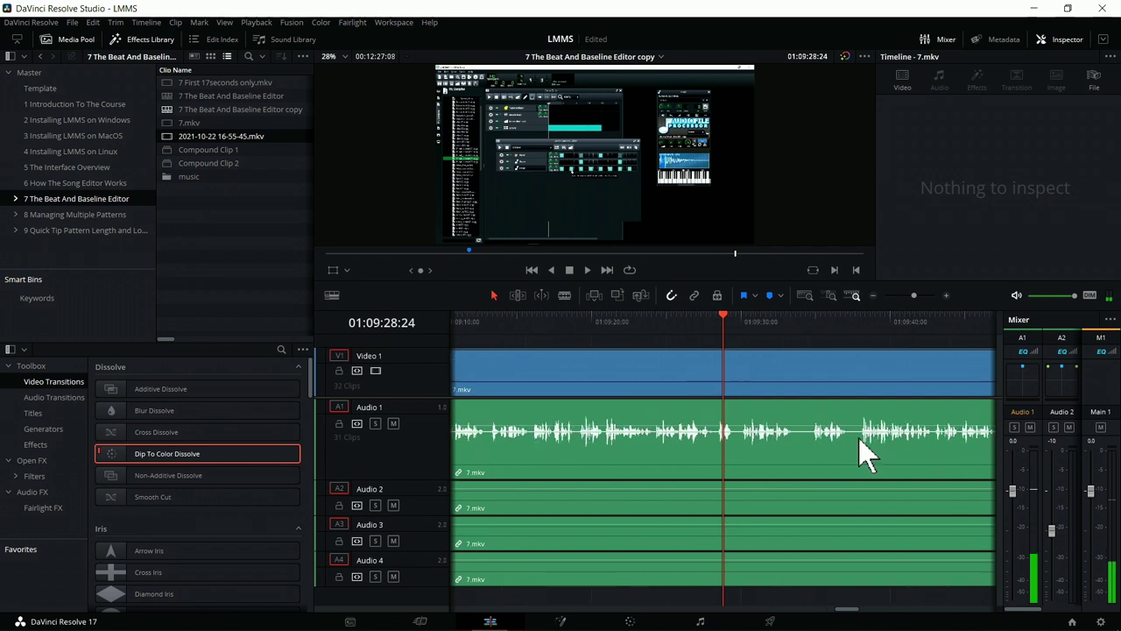
drag(689, 332, 701, 331)
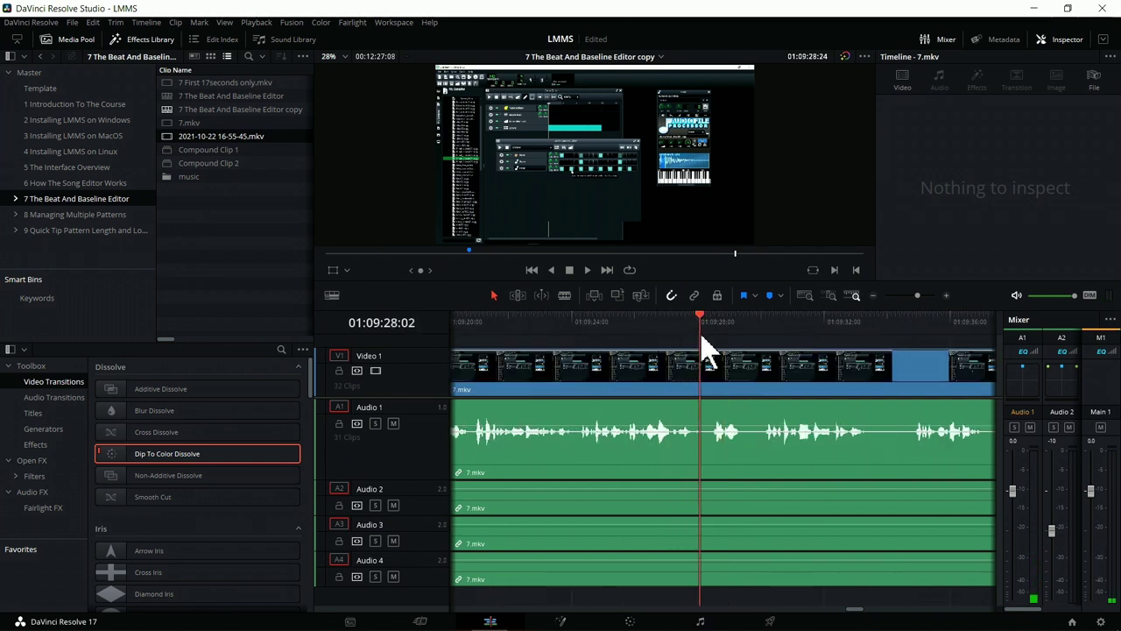
key(i)
scroll(880, 473, down, 3)
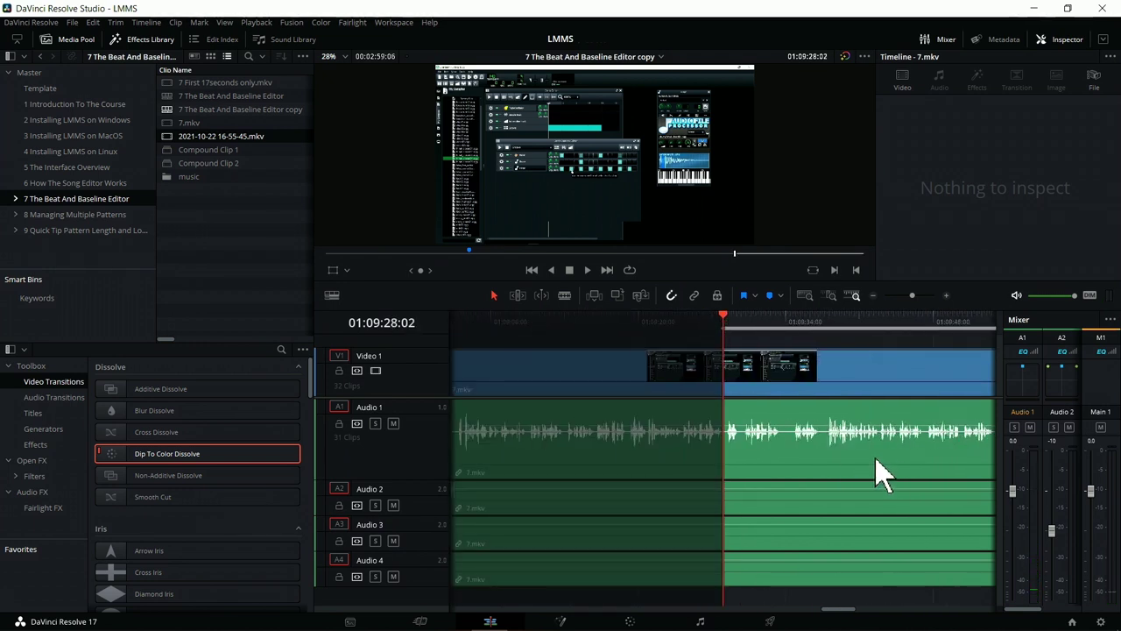
drag(851, 330, 851, 325)
key(o)
key(Delete)
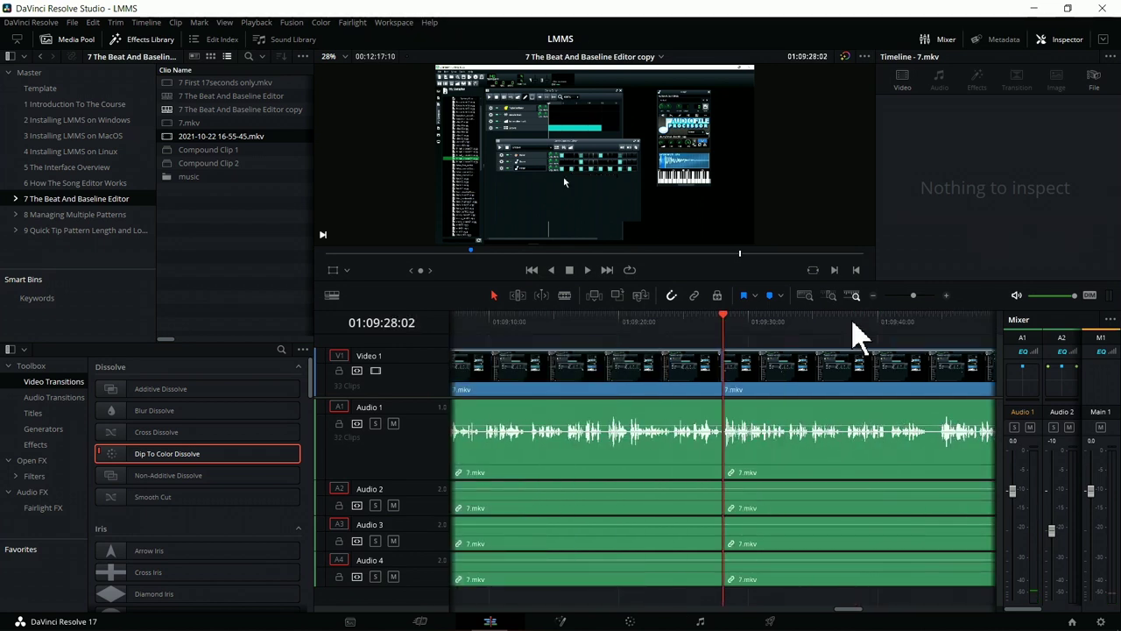
Replay the narration across the cut at 01:09:28:02 and inspect the pause near 01:09:44
click(694, 319)
key(space)
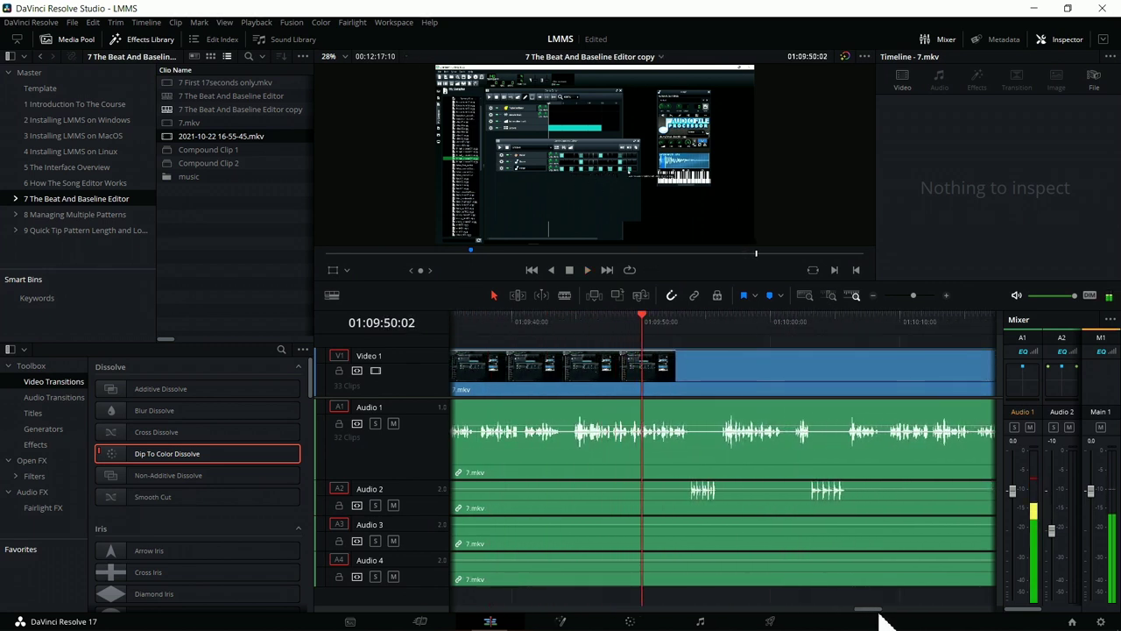
click(546, 318)
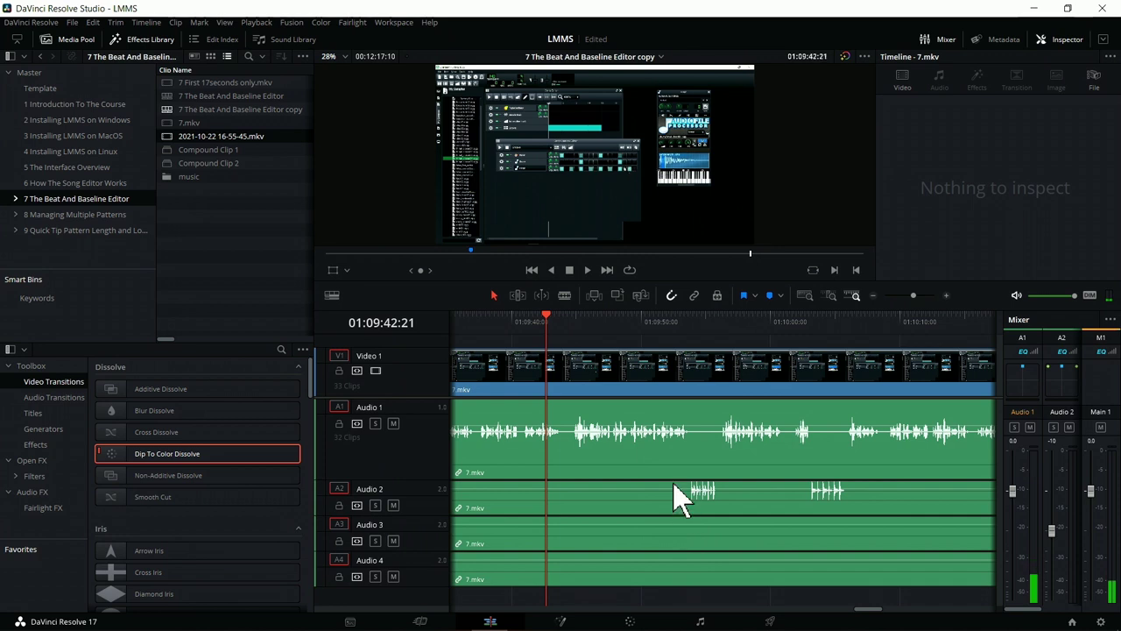
key(space)
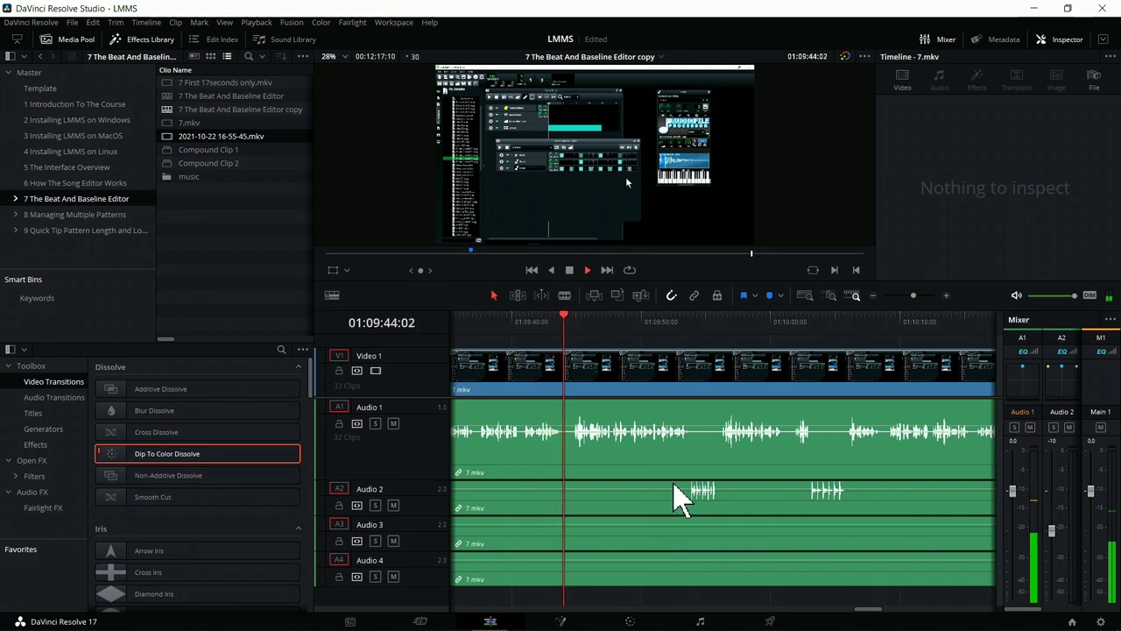
key(space)
key(ctrl+equal)
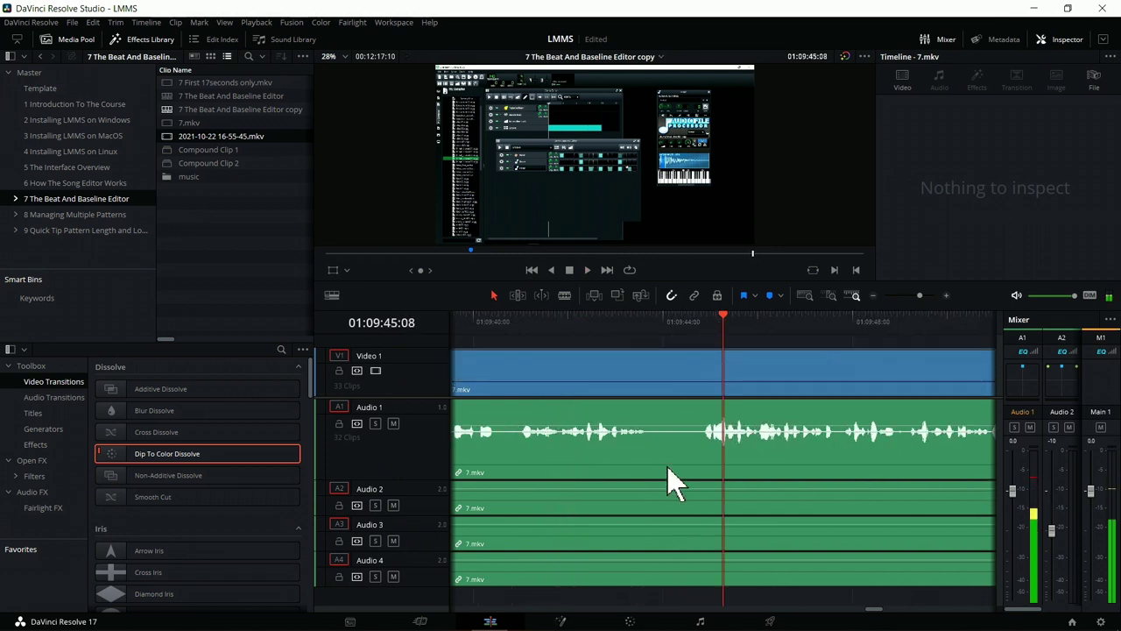
Ripple-delete the silent pause from 01:09:43:28 to 01:09:44:24 on all tracks
click(661, 325)
key(i)
drag(671, 325, 706, 330)
key(o)
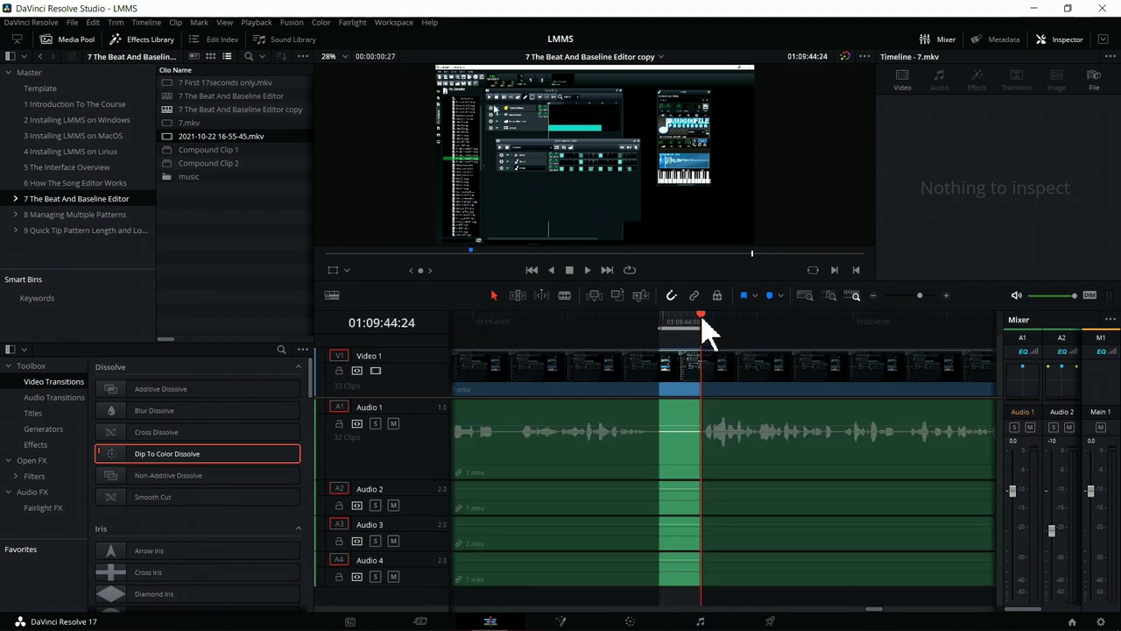
key(BackSpace)
Play on at double speed, recheck the narration around 01:09:59 and ripple-delete about nine seconds starting near 01:10:33
key(ctrl+minus)
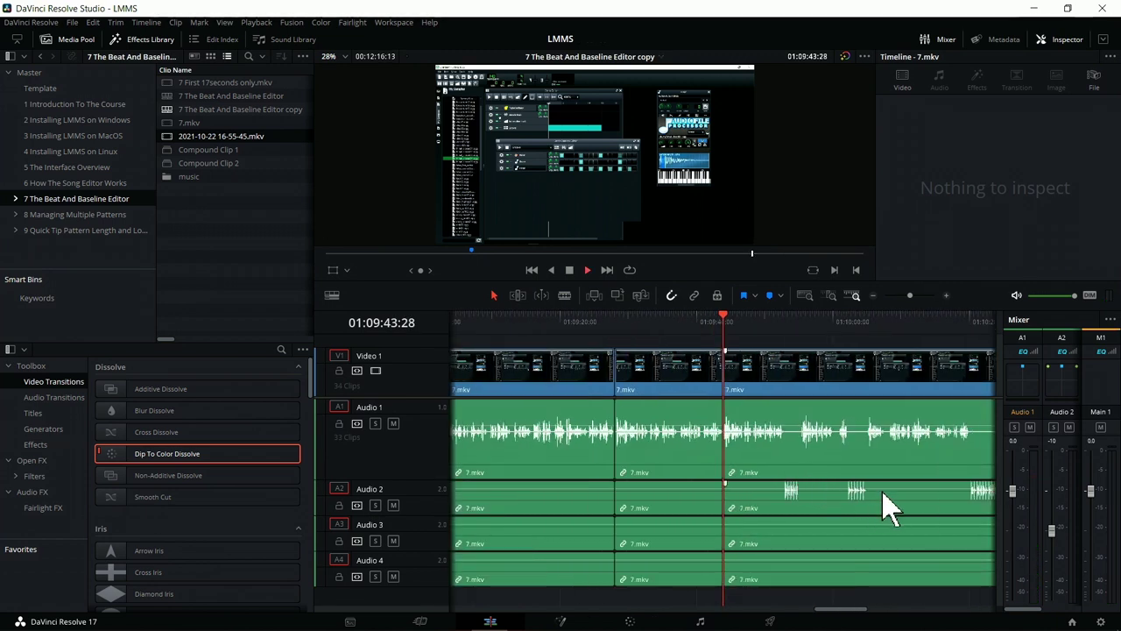
key(l)
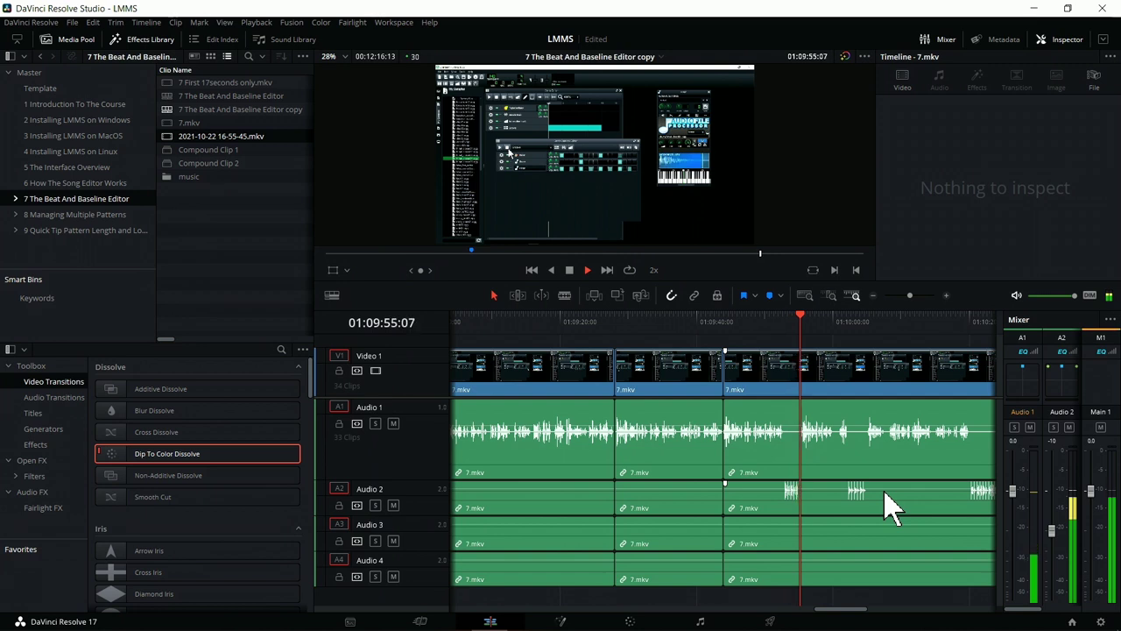
drag(854, 610, 873, 610)
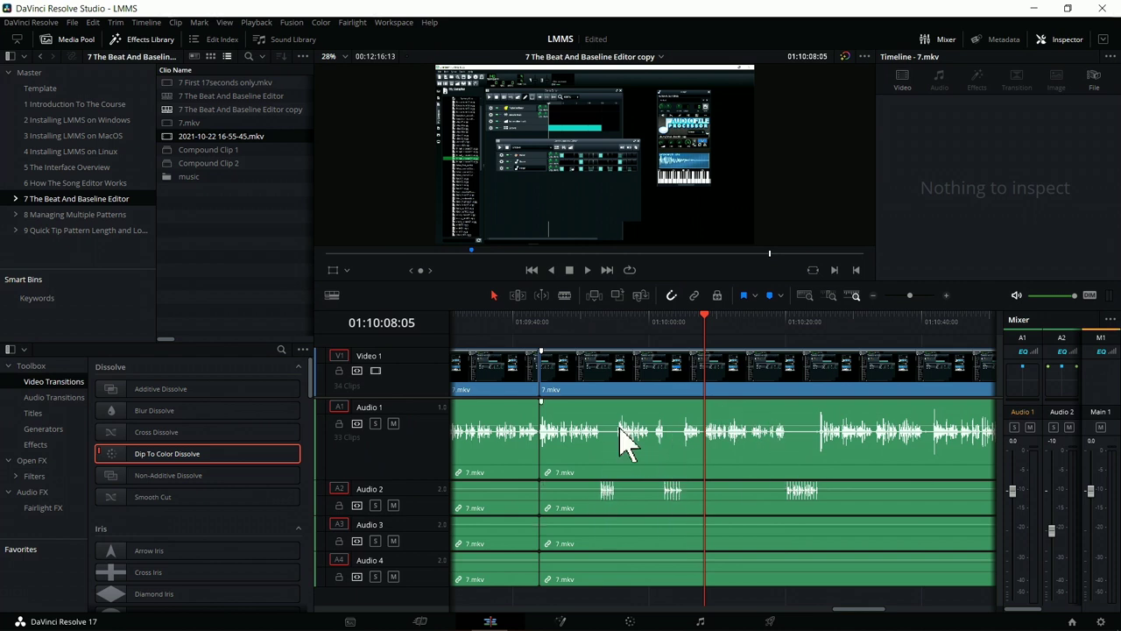
click(644, 324)
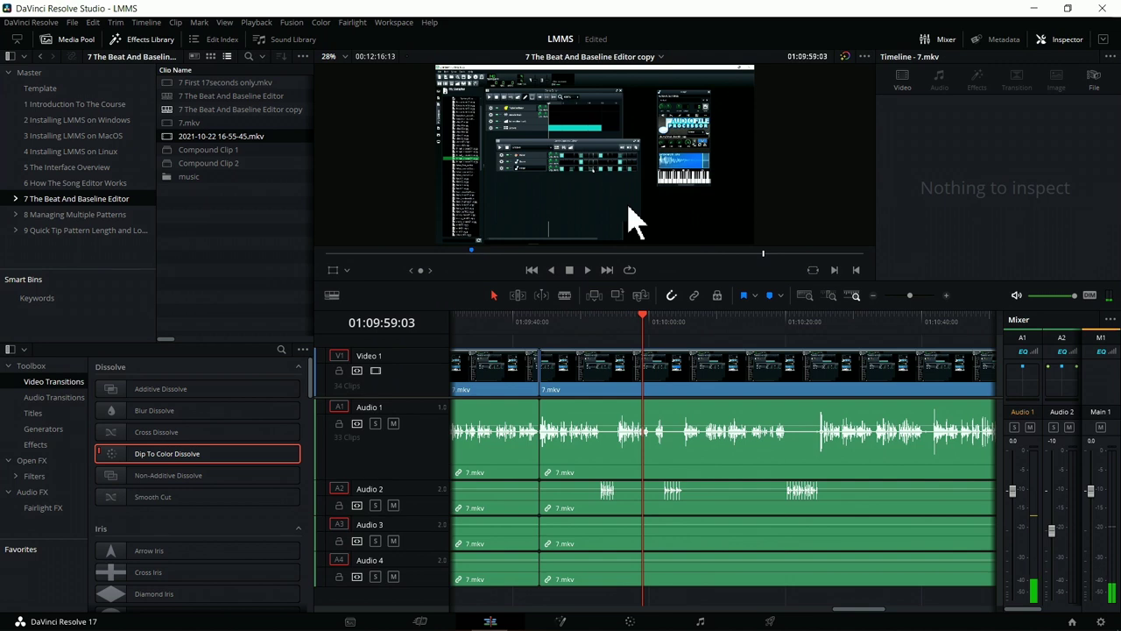
click(637, 333)
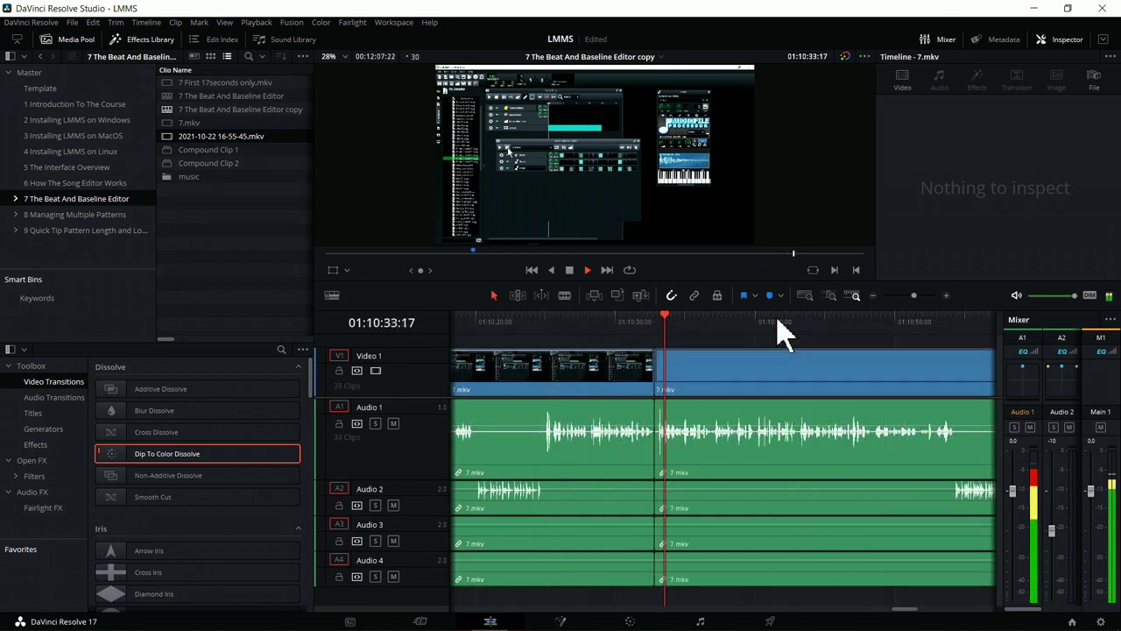
Play the narration after the cut near 01:10:33 at double speed and stop at 01:10:38:14
key(l)
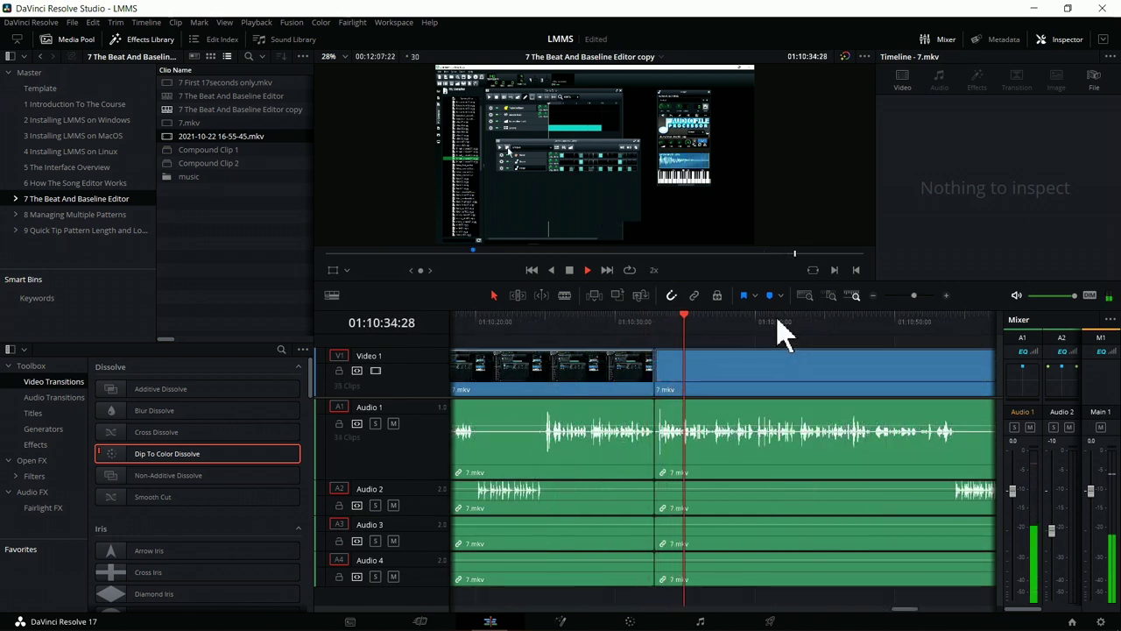
scroll(893, 450, down, 2)
key(space)
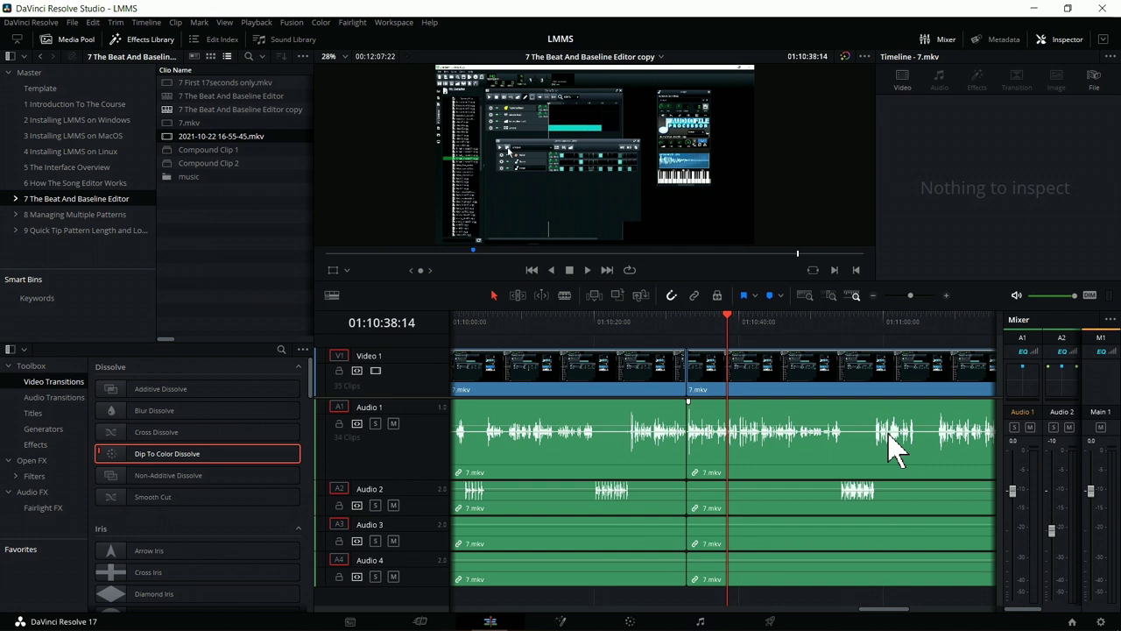
Review the closing narration from about 01:11:33 to 01:11:53 and inspect the footage around 01:11:39 in an enlarged viewer
click(692, 328)
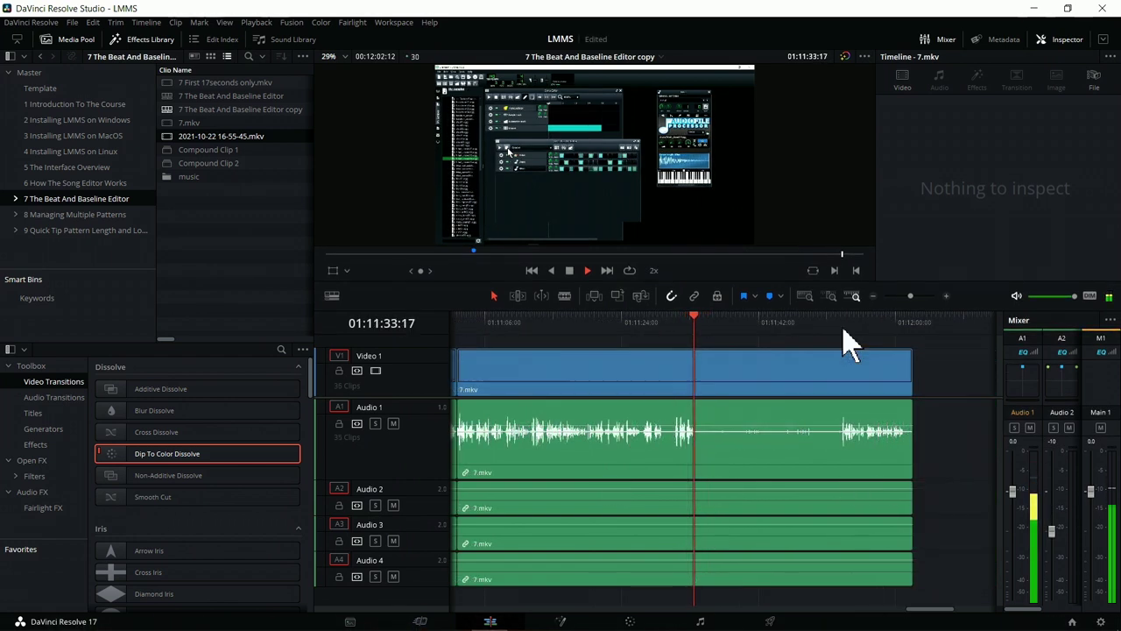
click(843, 332)
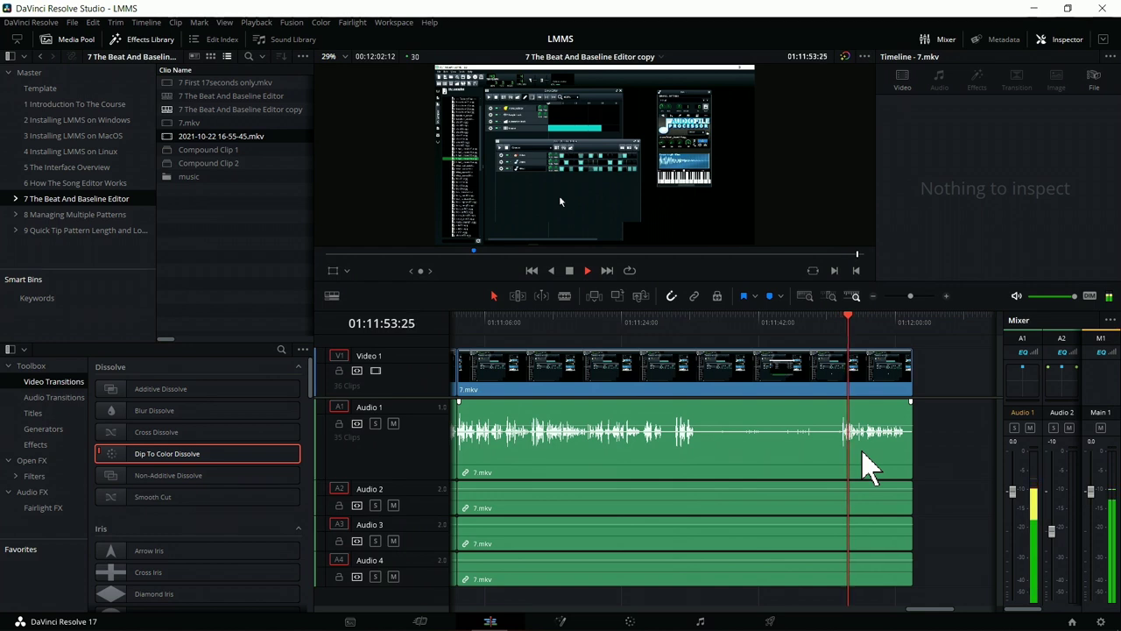
click(738, 322)
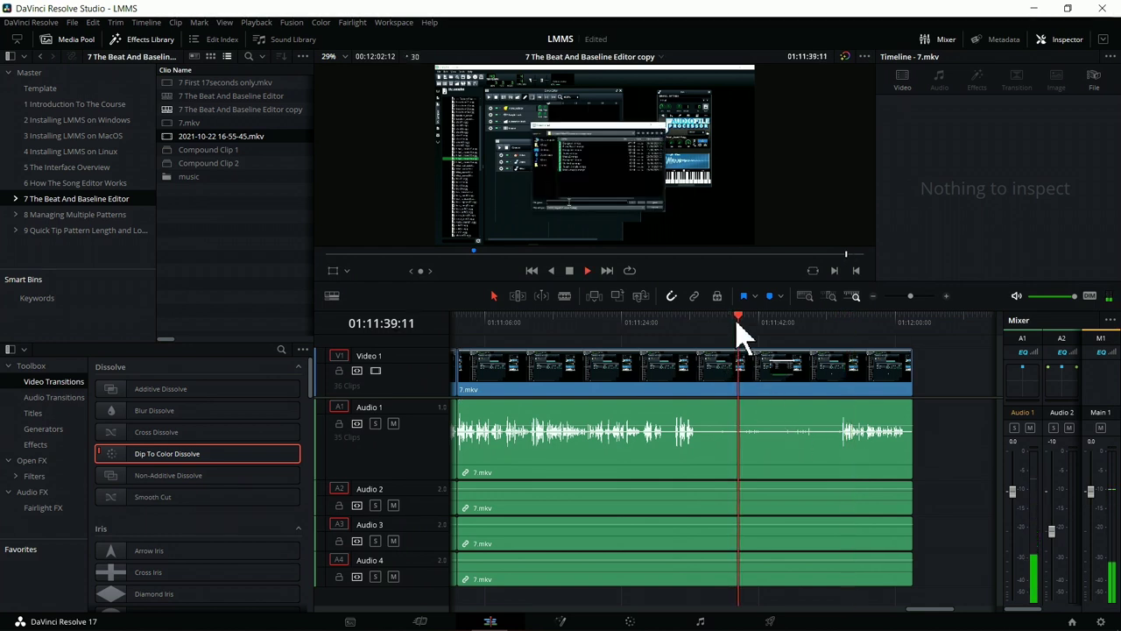
drag(742, 324, 771, 326)
drag(654, 280, 668, 436)
Ripple-delete about four seconds of the closing section, starting near 01:11:26
drag(706, 480, 639, 483)
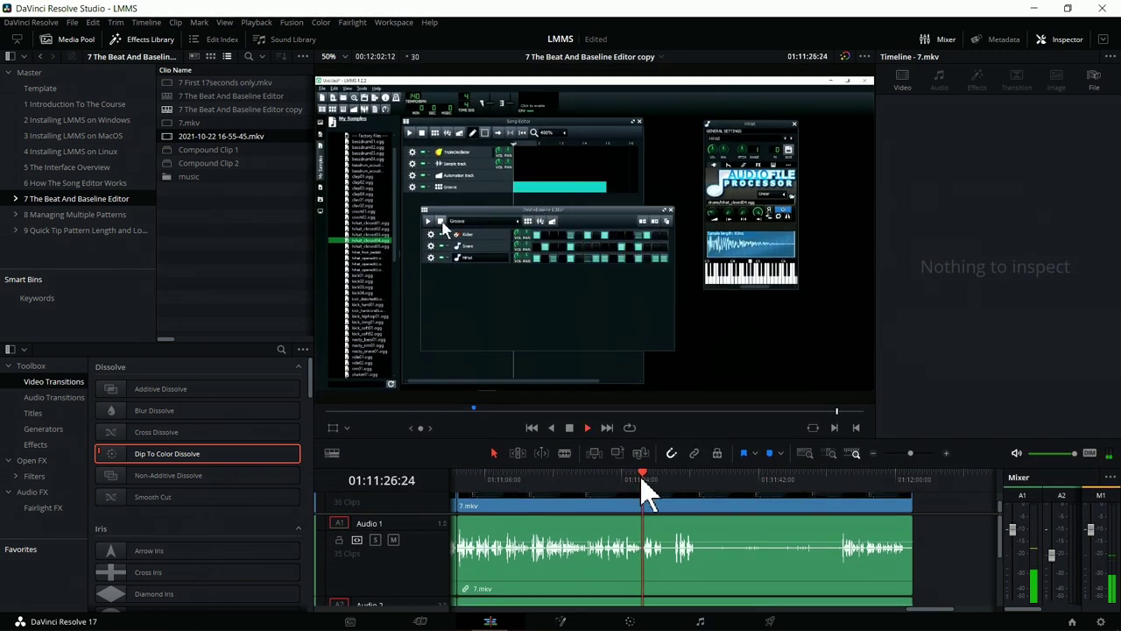
scroll(785, 521, up, 2)
click(702, 481)
drag(705, 491, 775, 495)
key(shift+Delete)
Play on from the new cut and split the Video 1 and Audio 1 clips at 01:11:30:02
key(space)
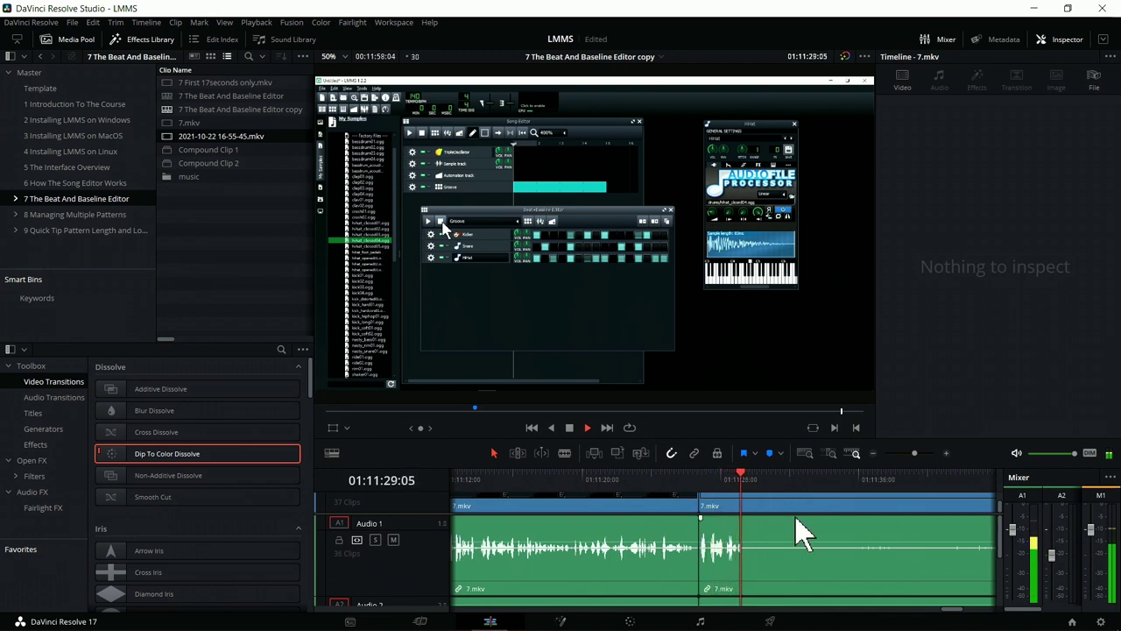
key(b)
click(758, 525)
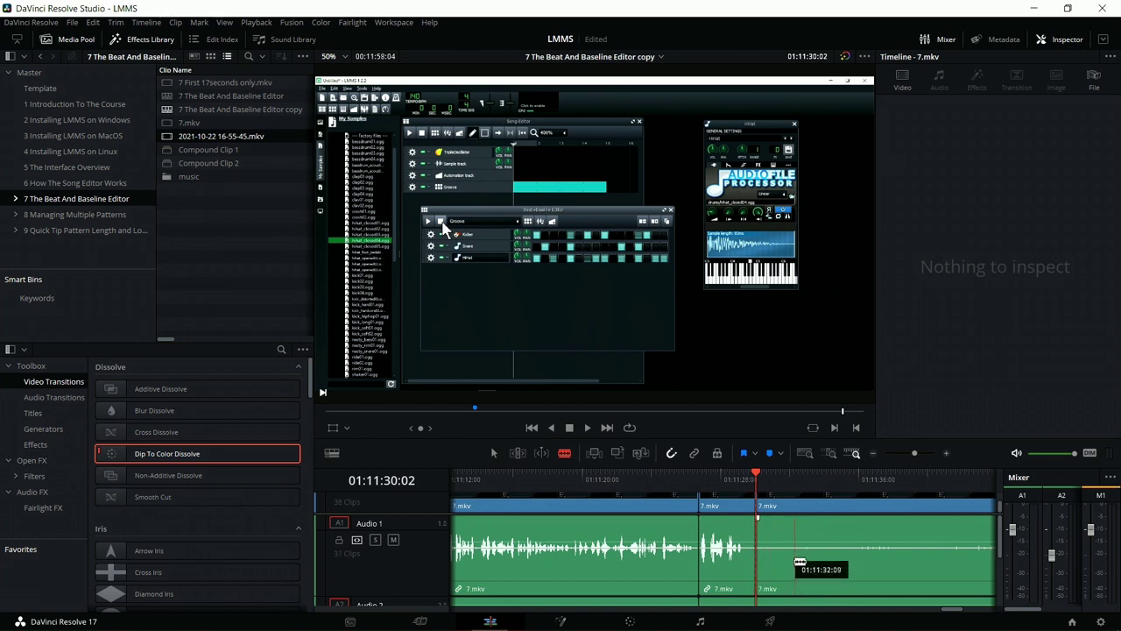
Delete the Audio 3 and Audio 4 tracks from the timeline
scroll(795, 568, down, 1)
key(ctrl+minus)
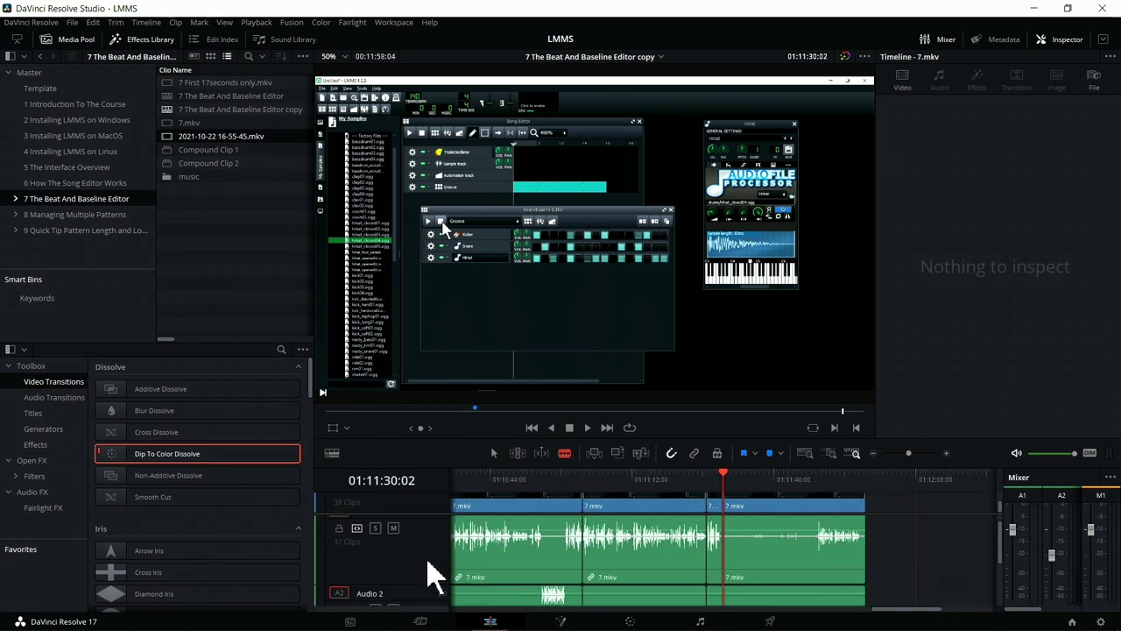
key(ctrl+minus)
drag(653, 436, 653, 200)
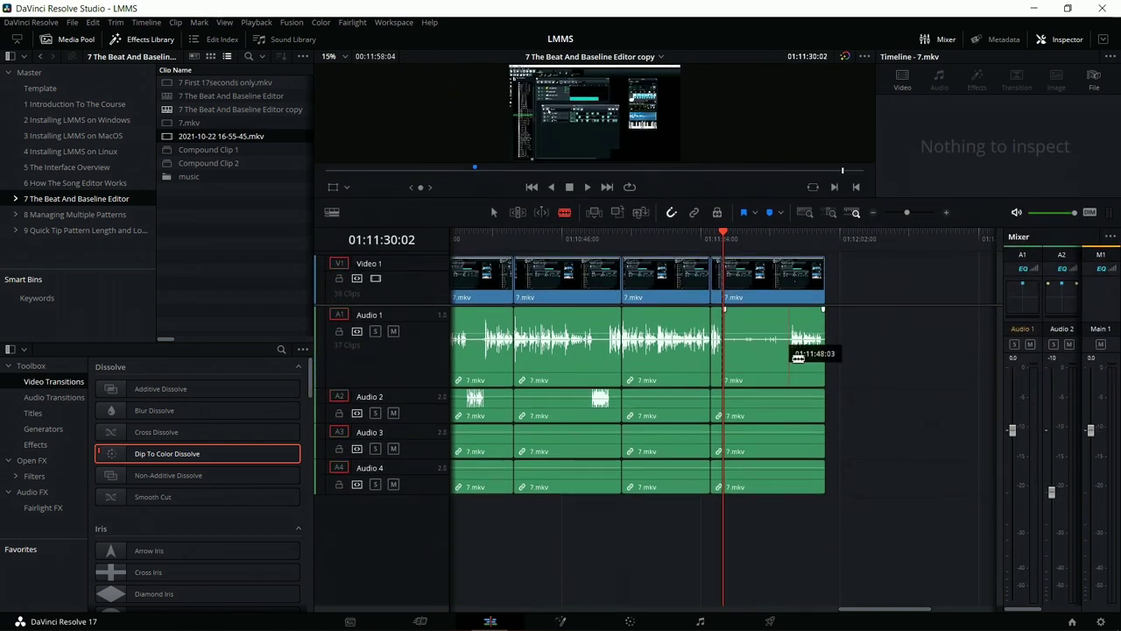
right_click(418, 451)
click(493, 530)
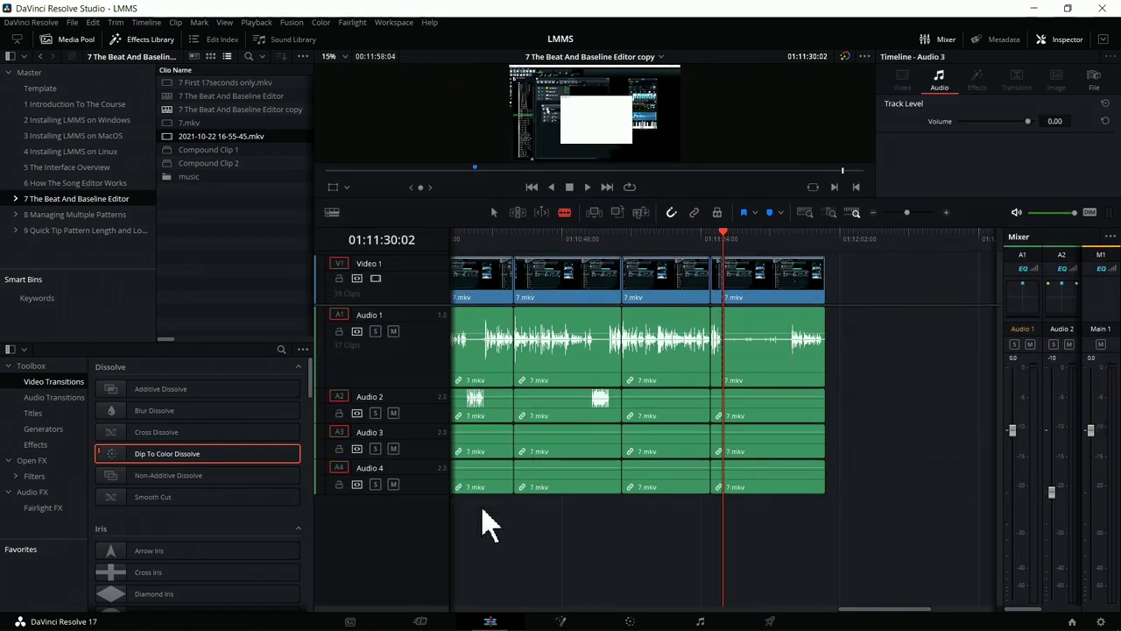
right_click(426, 444)
click(488, 528)
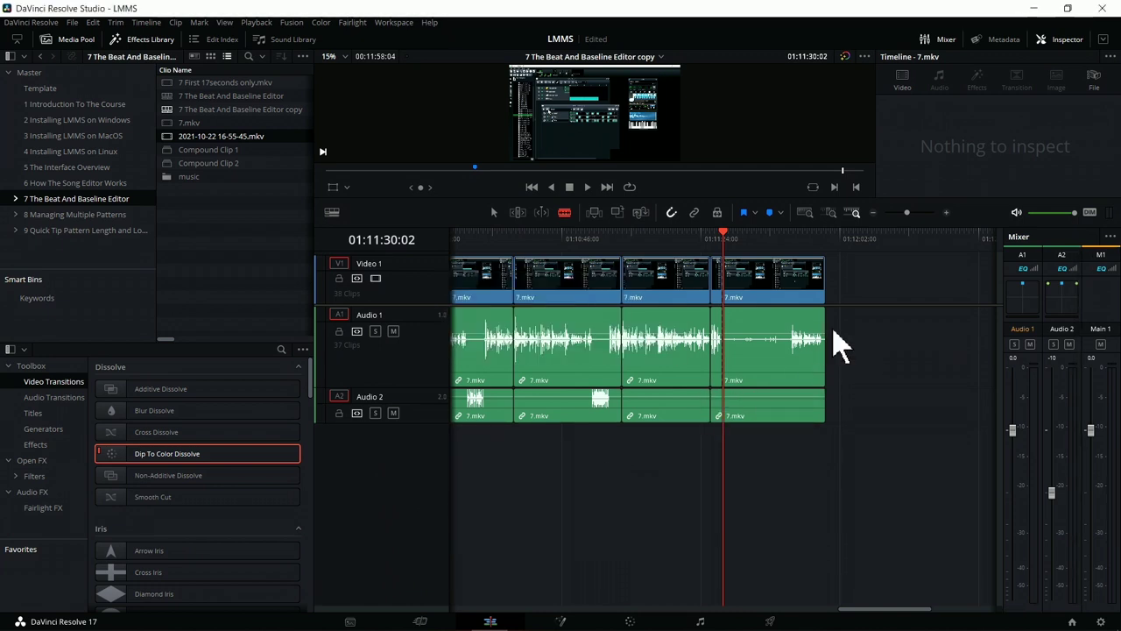
Split the Video 1 clip near 01:11:33 and at 01:11:34:23, around the opening of the save dialog
drag(838, 292, 832, 363)
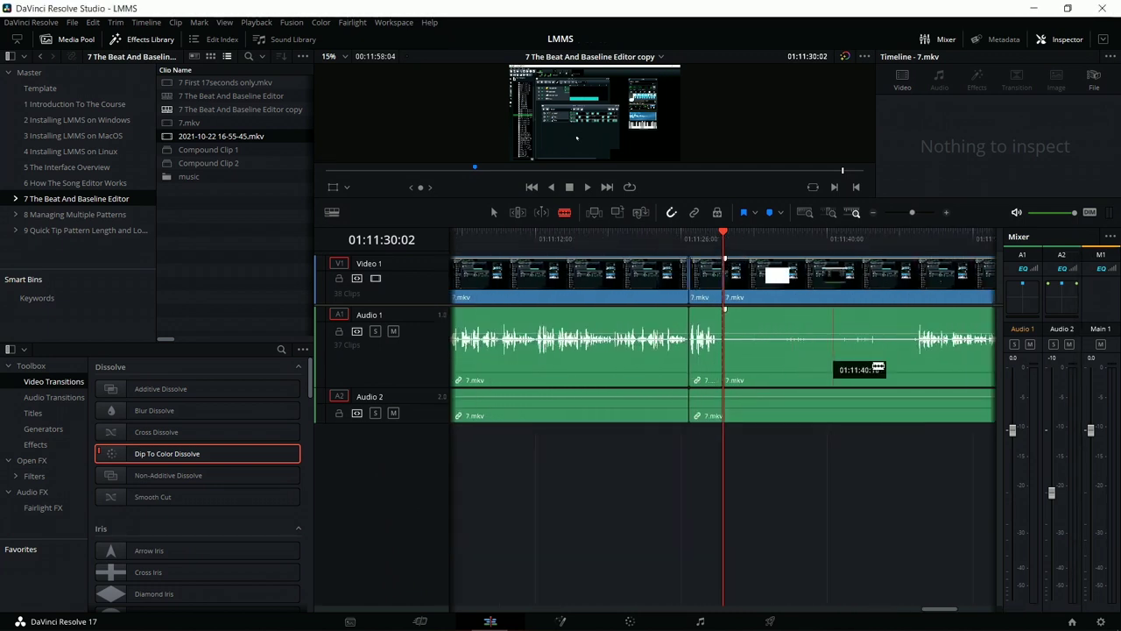
drag(730, 242, 772, 234)
click(779, 269)
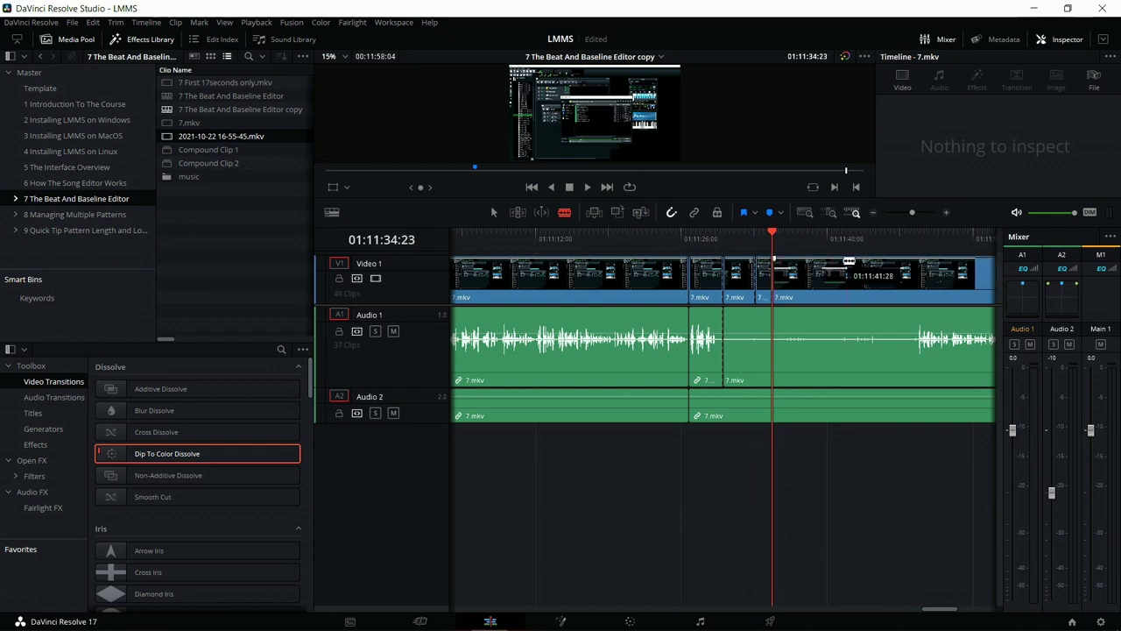
Find the file naming in the save dialog and split the Video 1 clip near 01:11:41 and at 01:11:45:02
click(807, 238)
drag(808, 242, 845, 242)
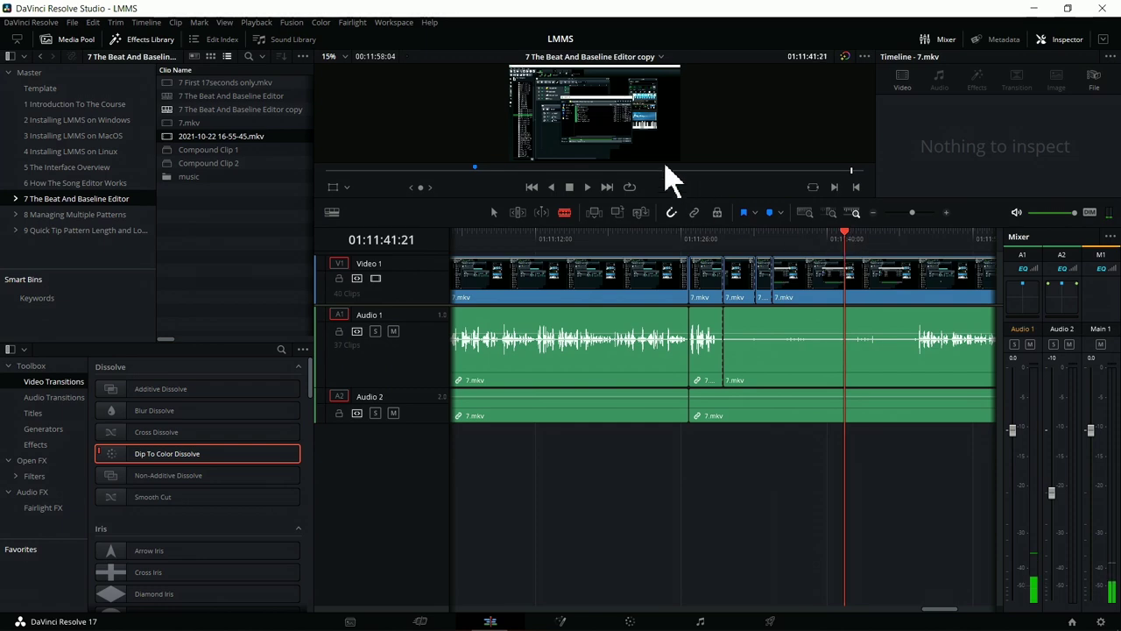
drag(659, 197, 762, 474)
drag(842, 507, 883, 510)
click(885, 538)
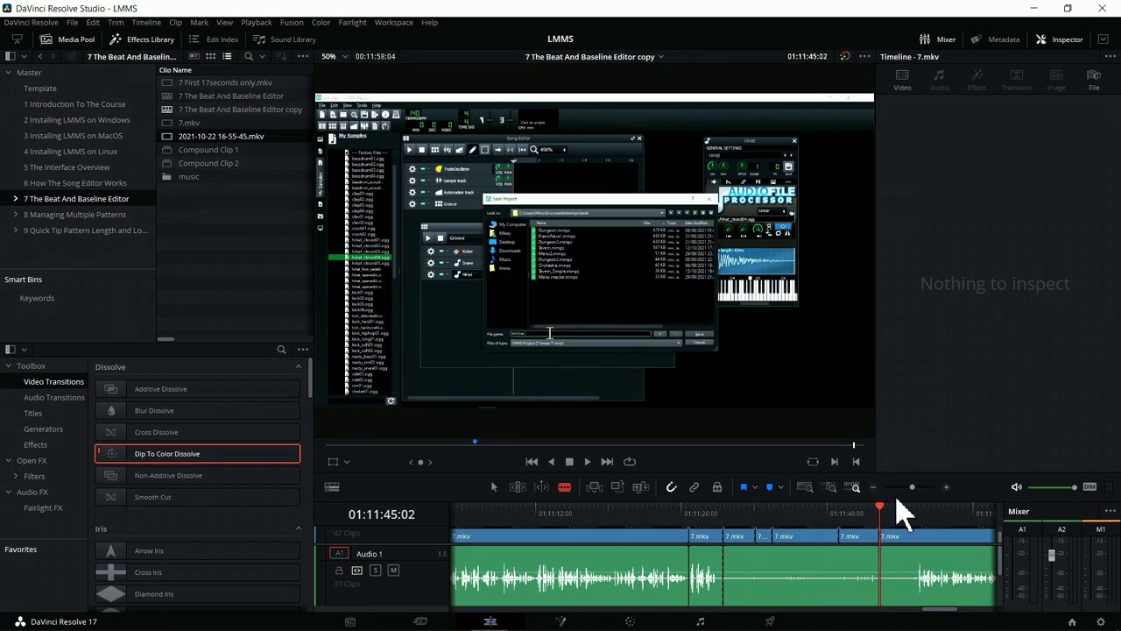
drag(896, 501, 895, 300)
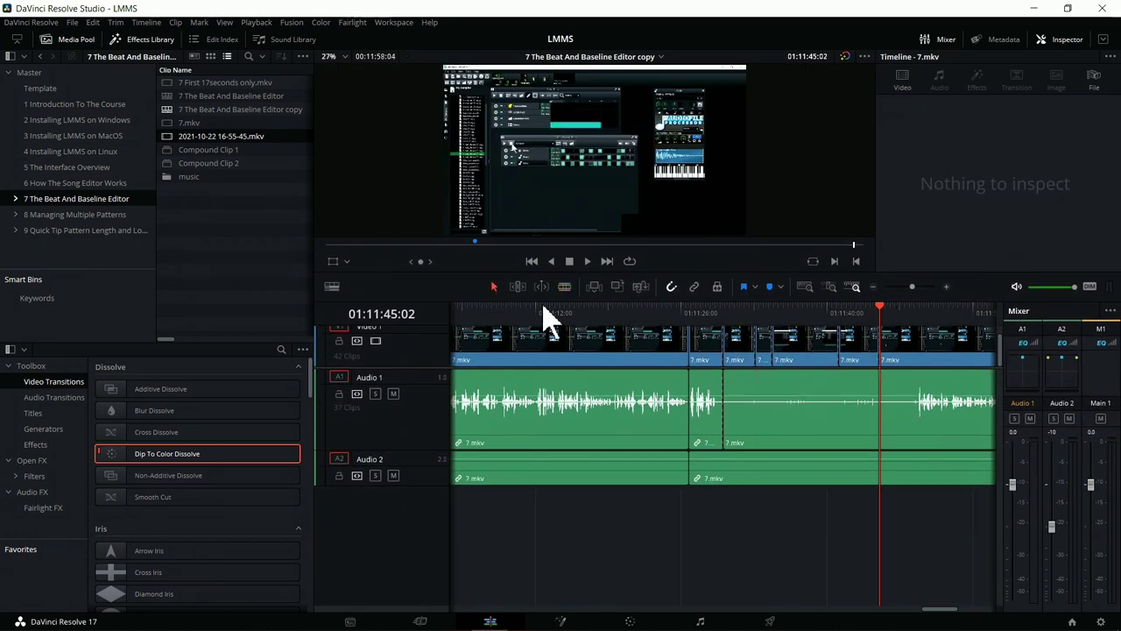
Try to ripple-delete the unneeded Video 1 segments after 01:11:30:02 without splitting the audio, and undo the deletions
click(744, 357)
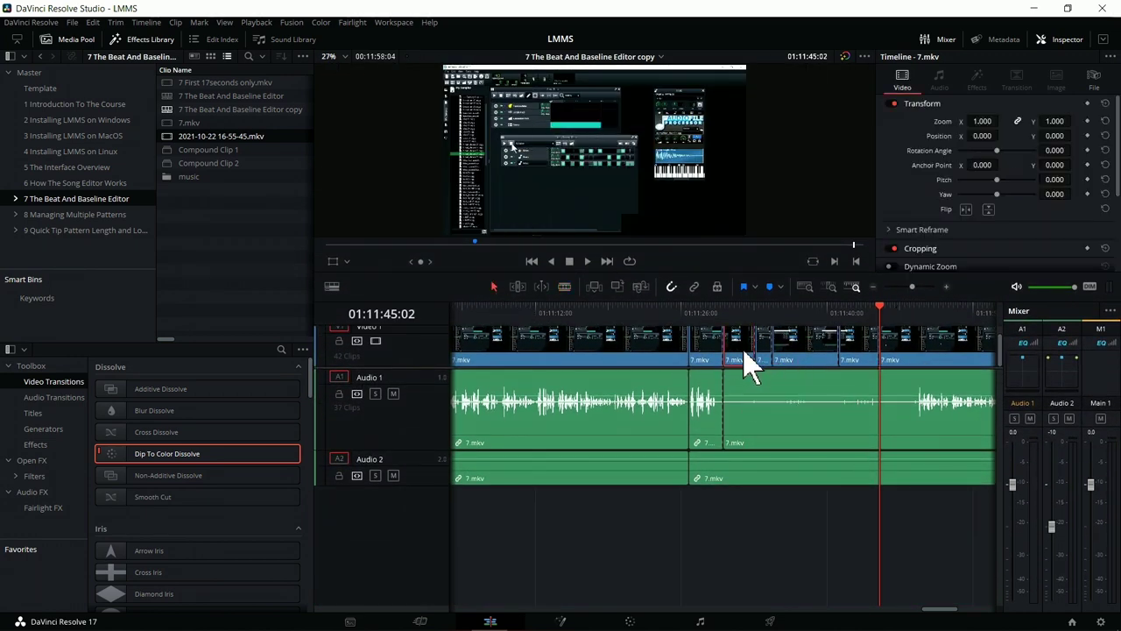
key(Delete)
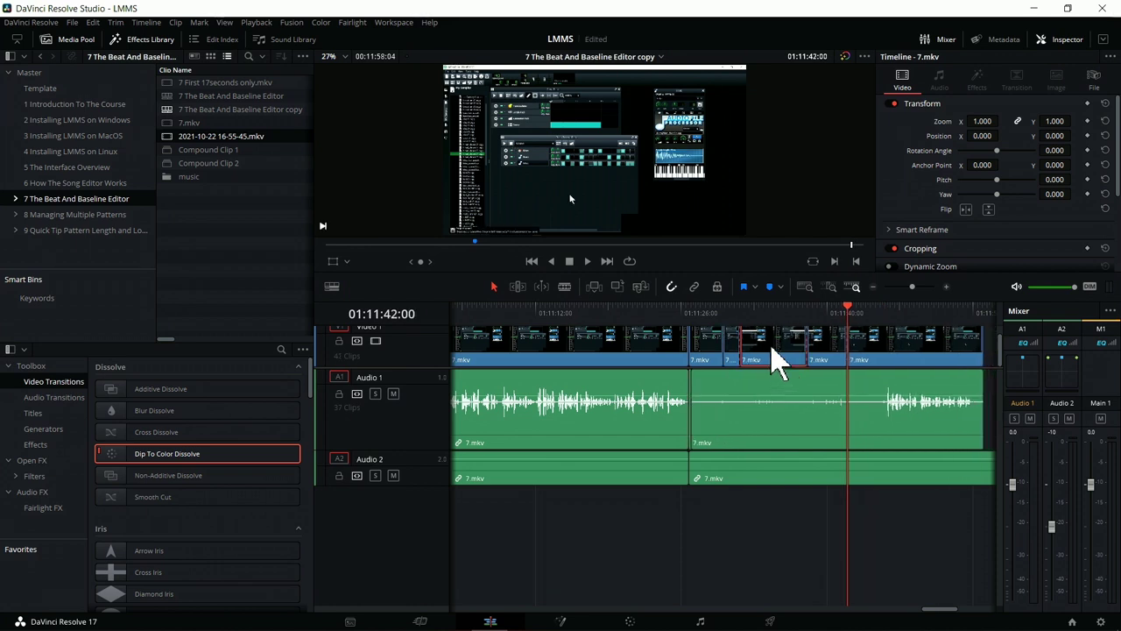
key(Delete)
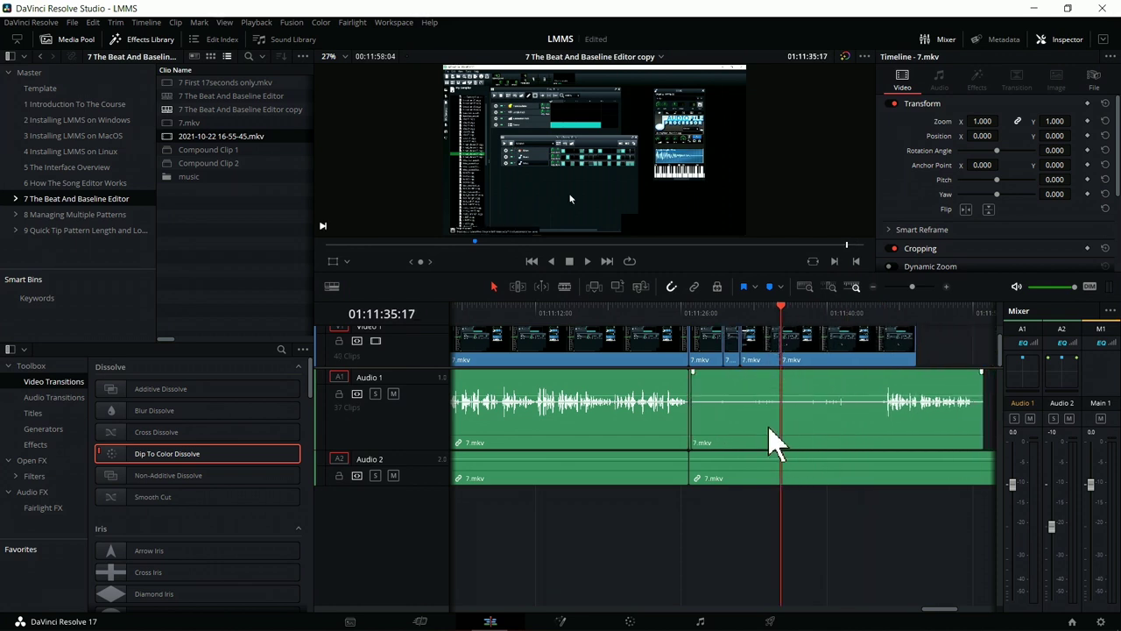
key(ctrl+z)
key(ctrl+z)
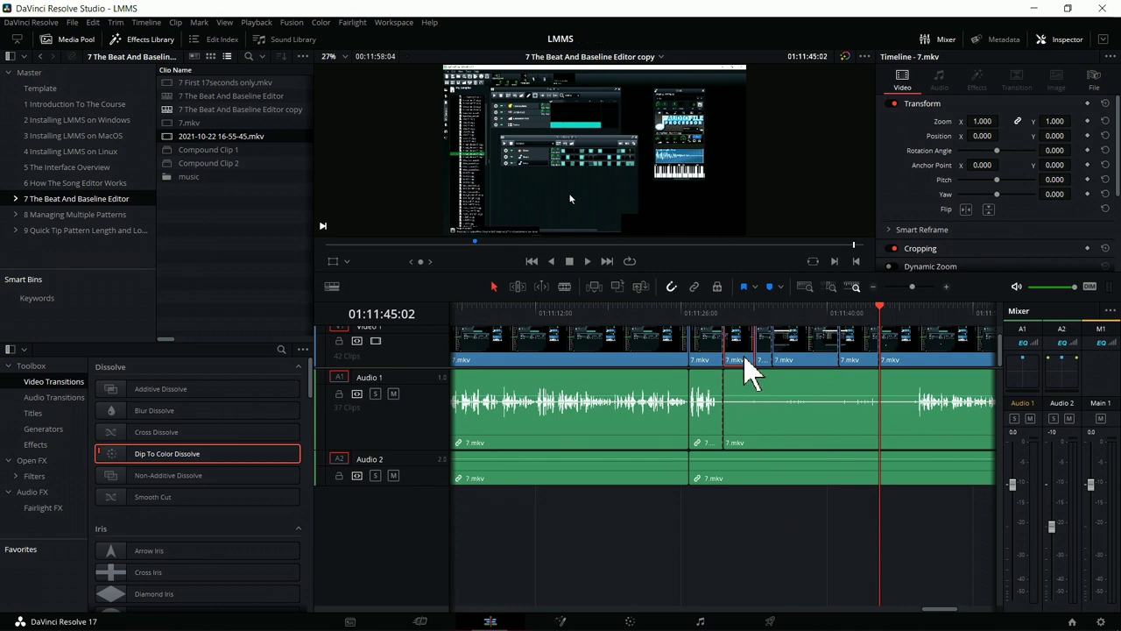
key(Delete)
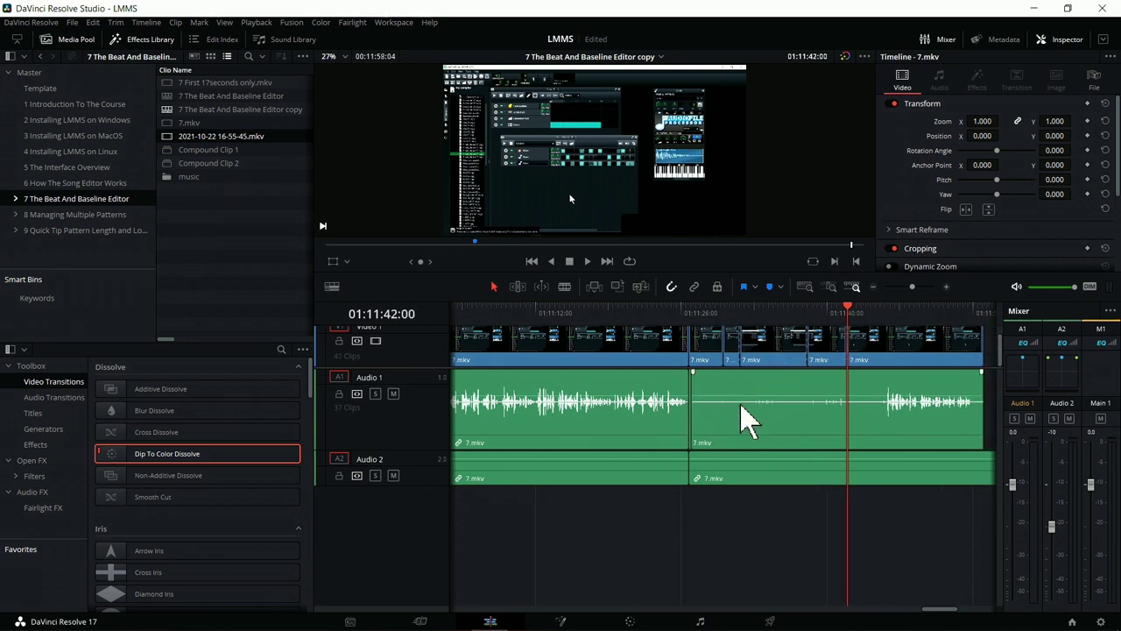
key(ctrl+z)
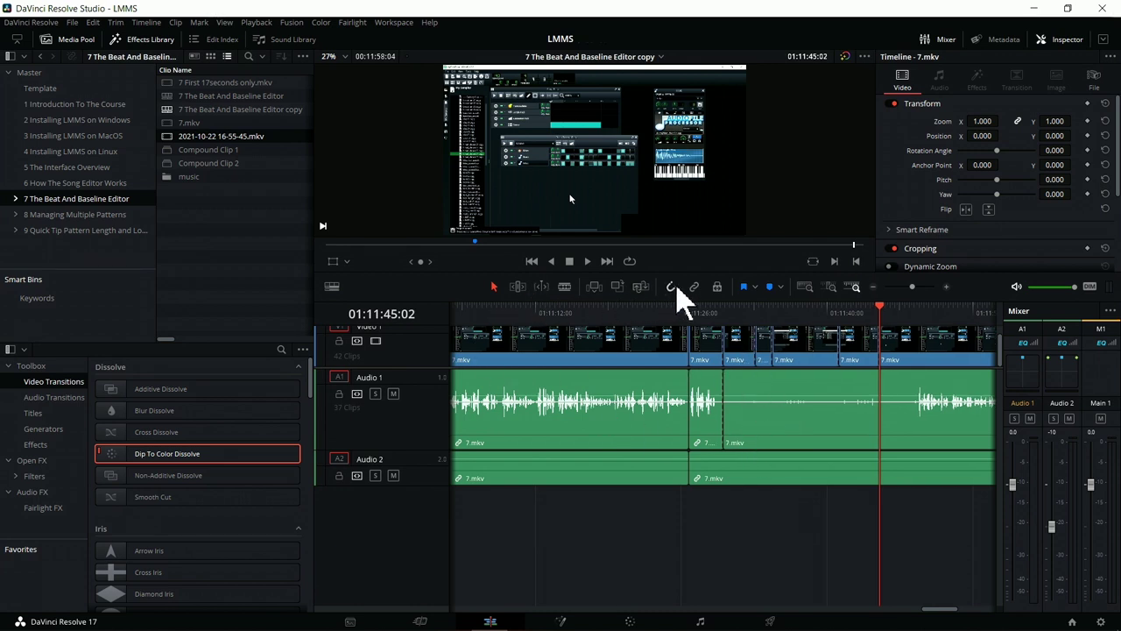
Split Audio 1 and Audio 2 at the same points as the video cuts between 01:11:30:02 and 01:11:45:02
key(b)
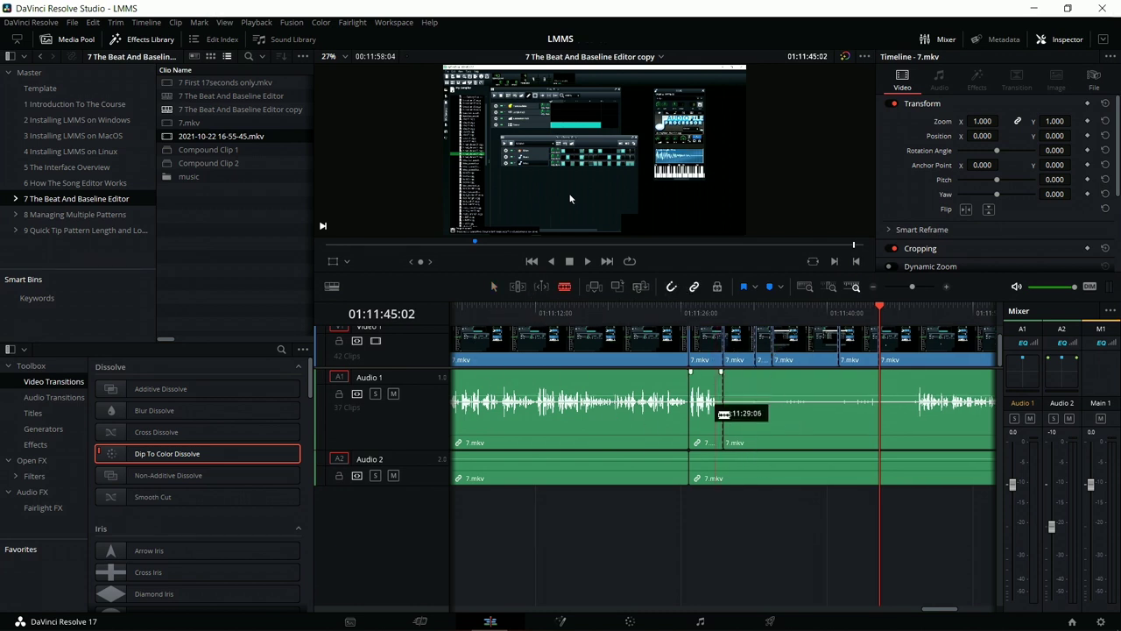
click(772, 403)
click(839, 405)
click(882, 436)
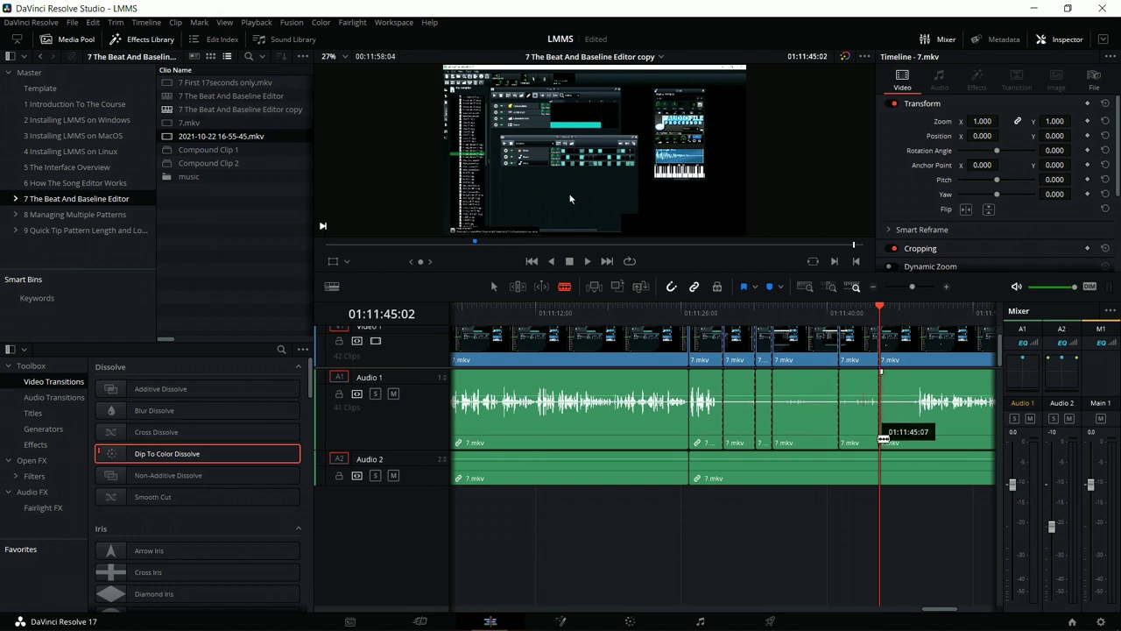
click(881, 465)
click(839, 464)
click(726, 463)
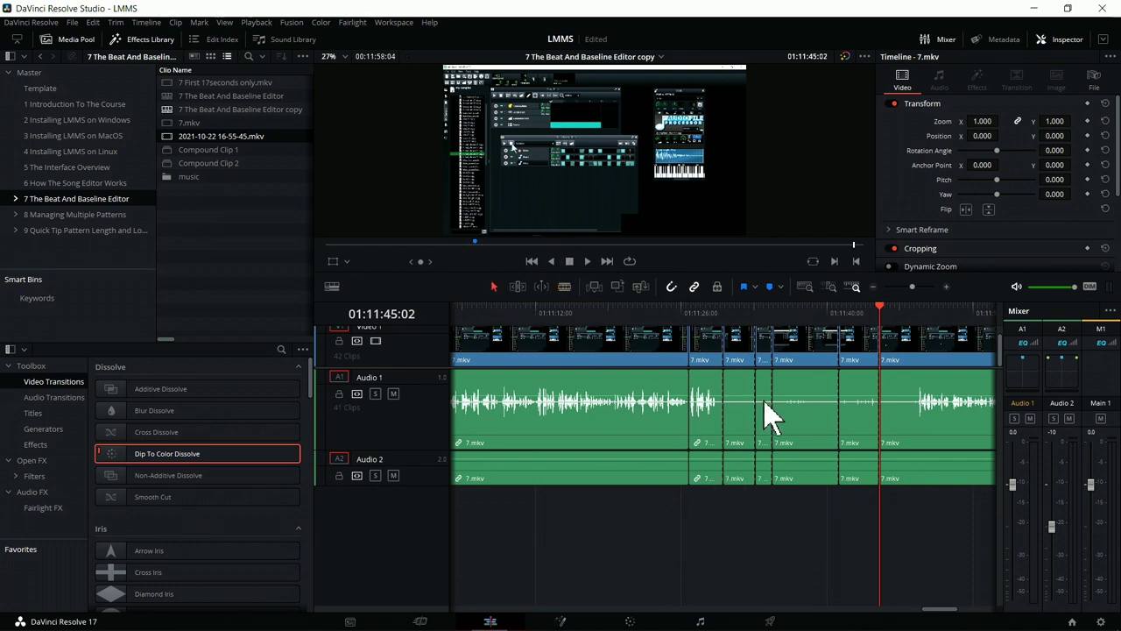
Delete the segments before the dialog opens and before the file naming, remove the closing narration clip, and save the project
click(742, 351)
key(Delete)
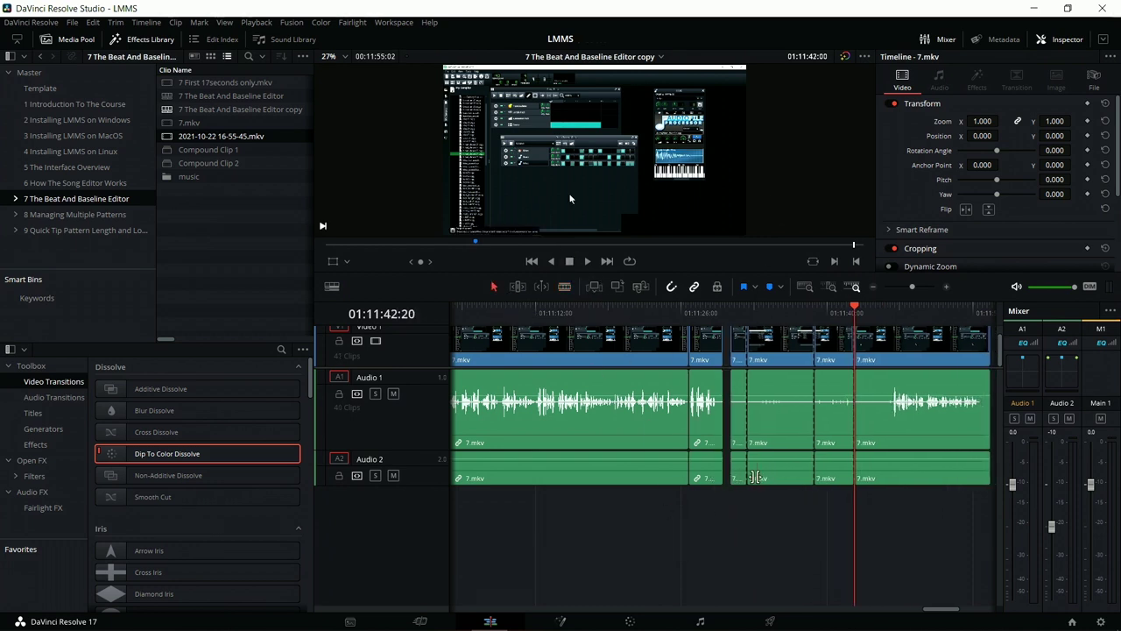
click(768, 359)
key(Delete)
click(850, 395)
key(Delete)
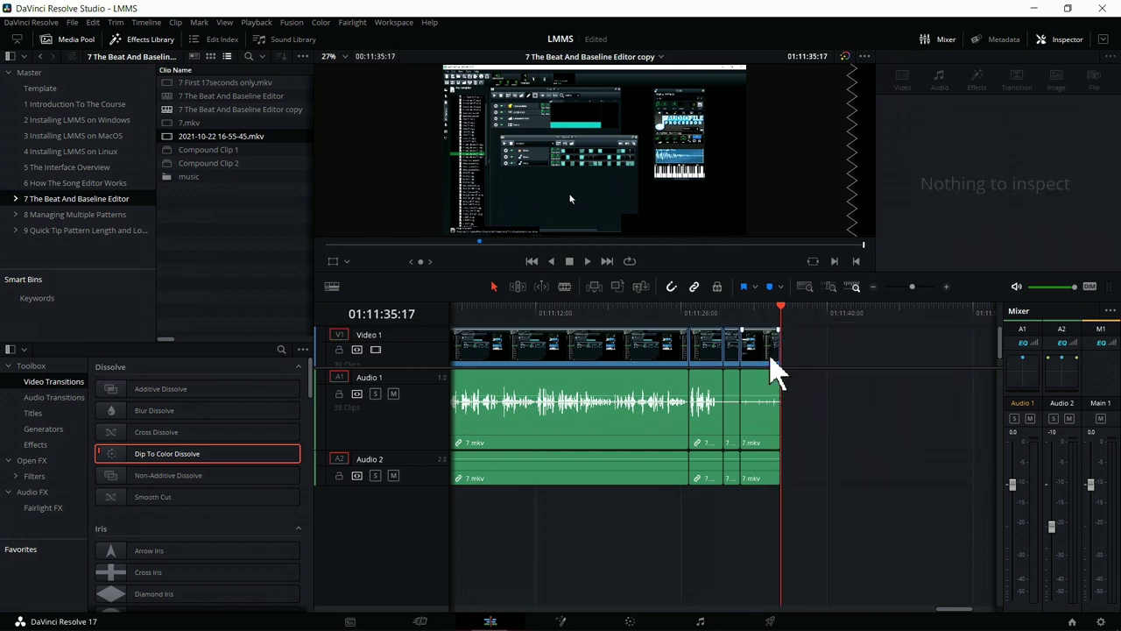
key(ctrl+s)
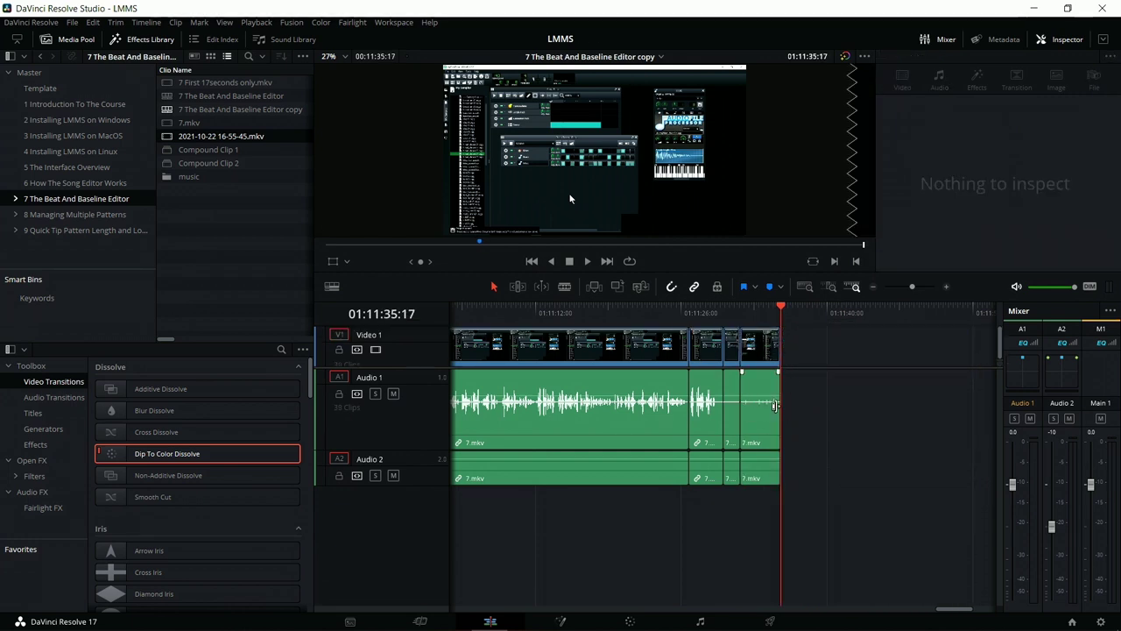
Try ending the timeline at 01:11:30:02 by deleting the remaining audio tail, and replay the ending from 01:11:23:00
drag(795, 420, 735, 480)
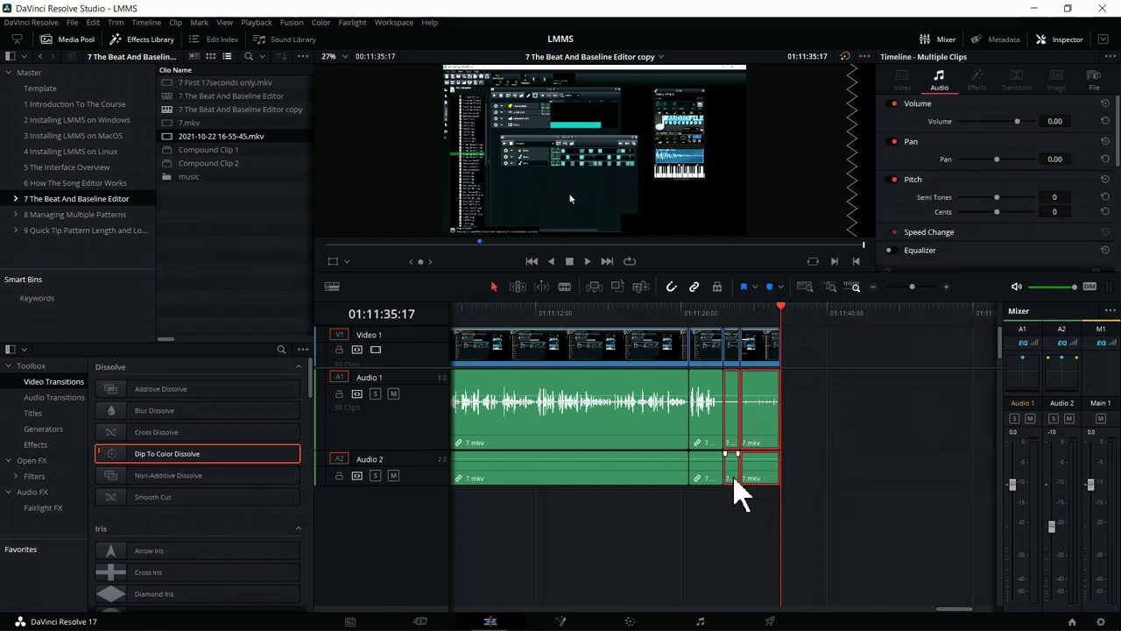
key(Delete)
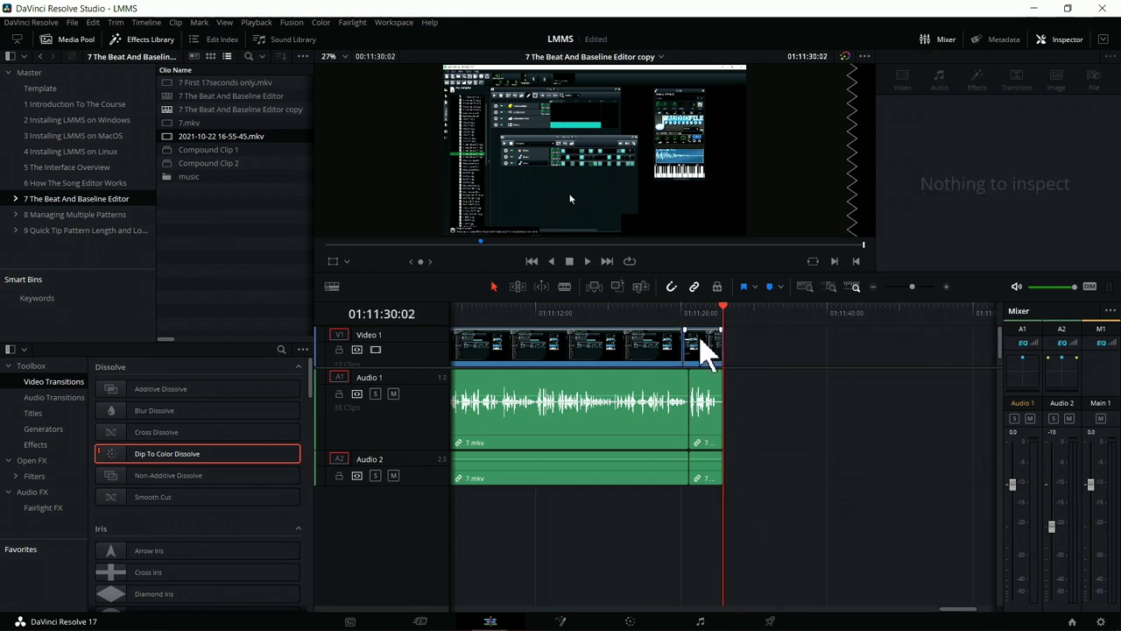
click(651, 313)
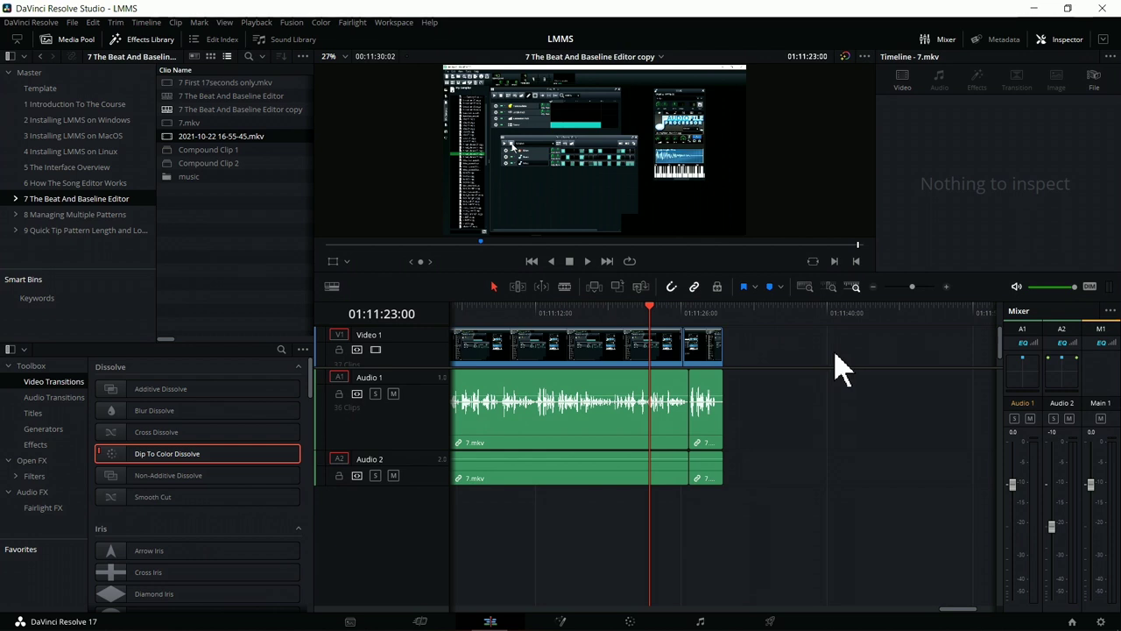
key(space)
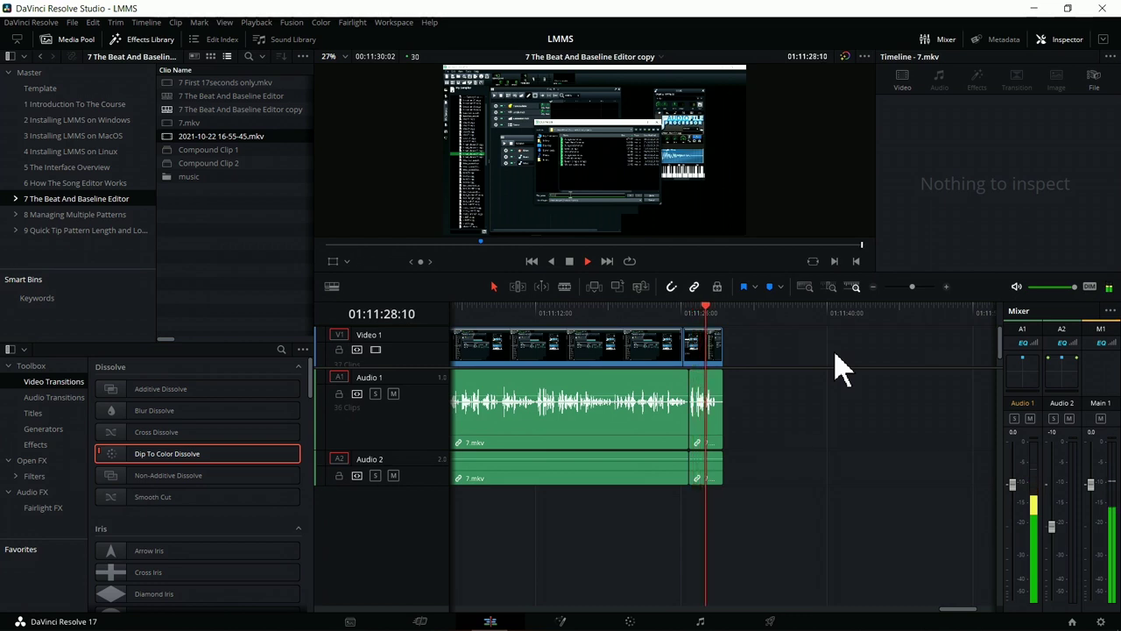
Undo the shortened ending and the removal of the closing narration clip after 01:11:35:17
key(ctrl+v)
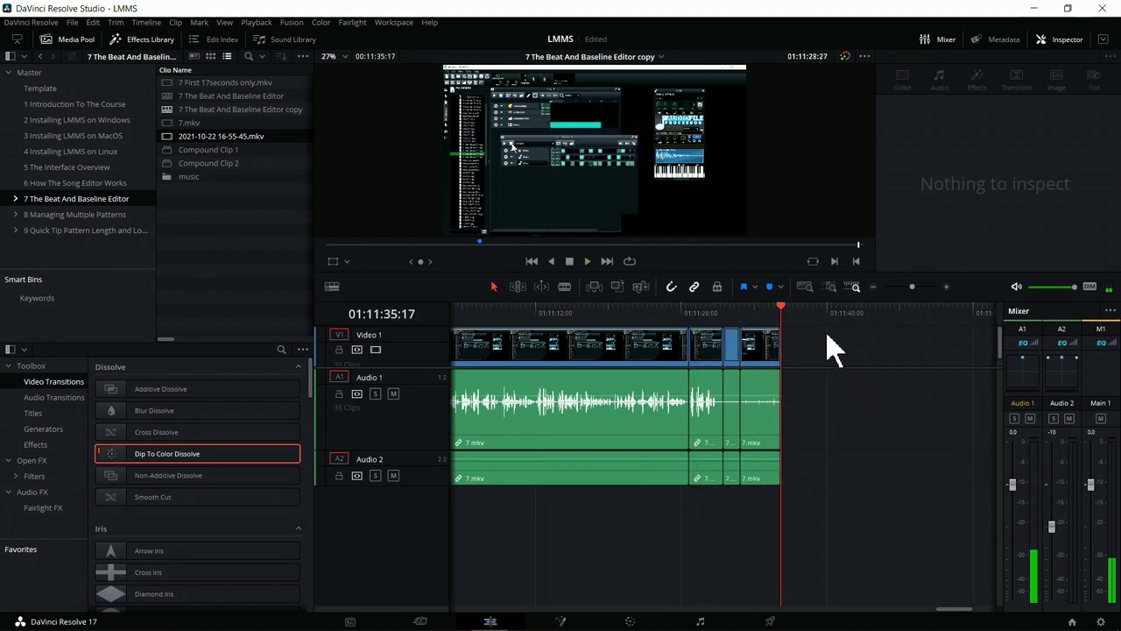
click(894, 351)
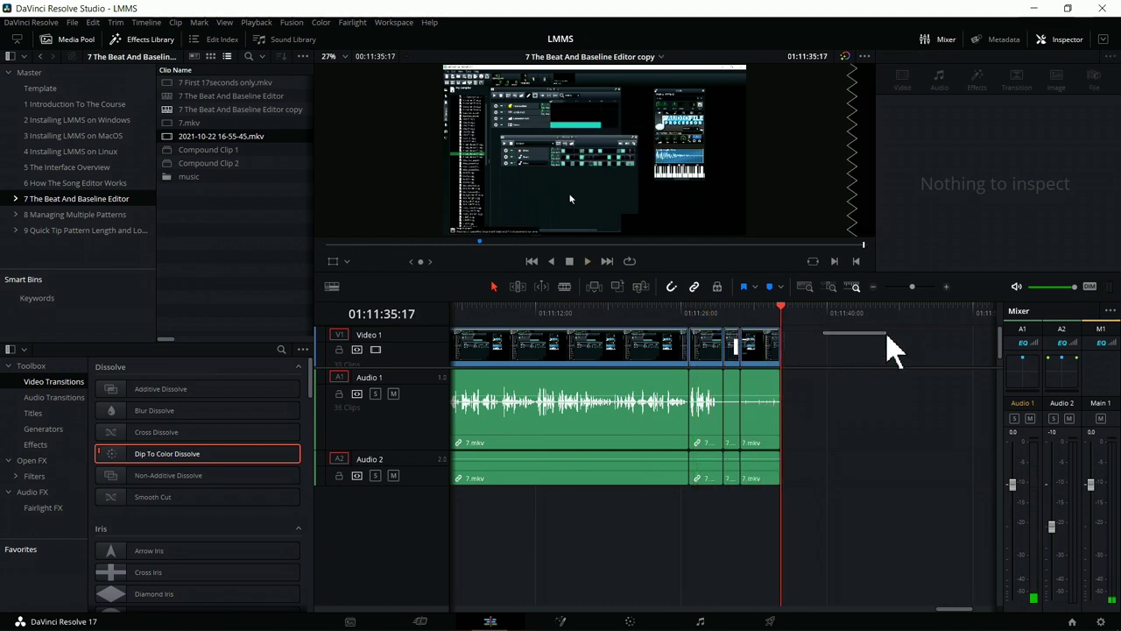
key(ctrl+v)
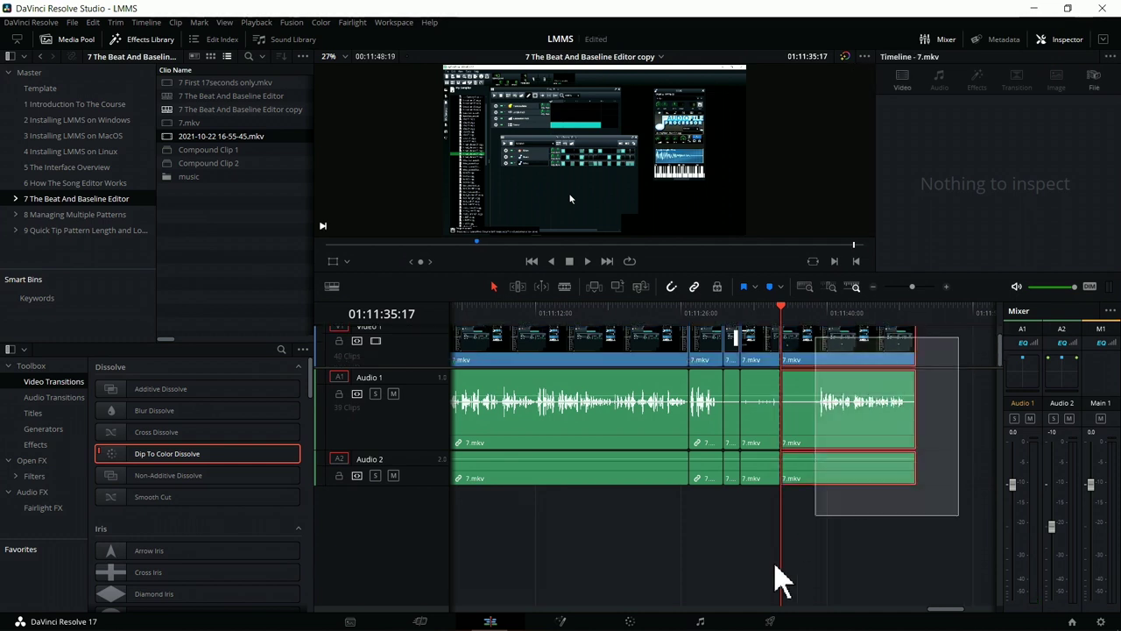
Delete the closing narration clip after 01:11:35:17 on all tracks and replay the ending from about 01:11:31
key(Delete)
click(733, 308)
key(space)
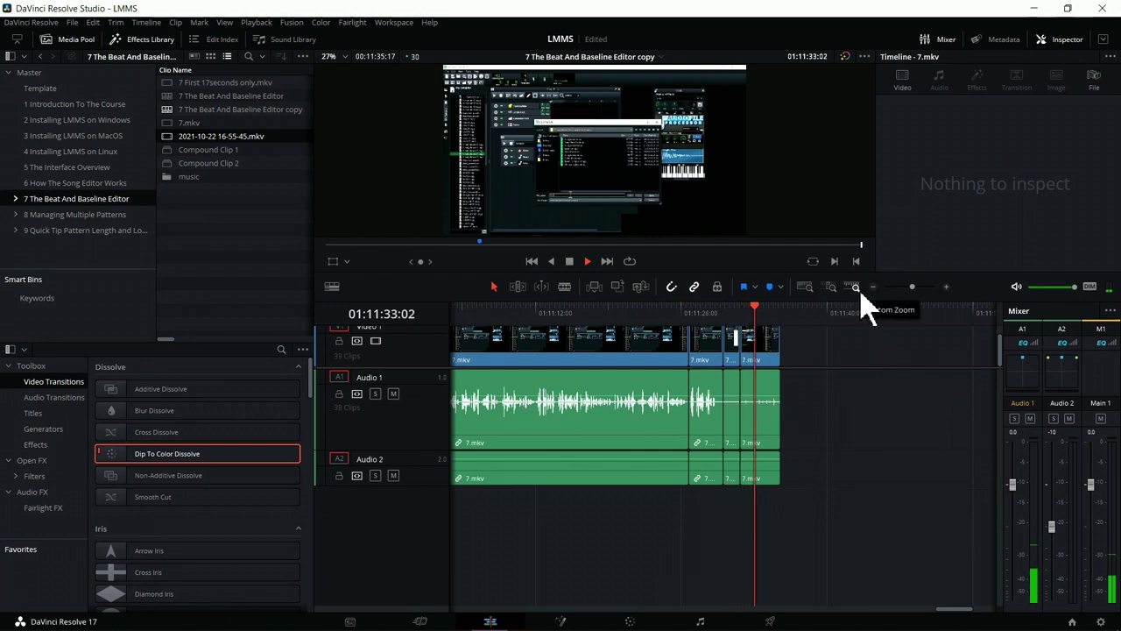
Combine the last two save-dialog video clips on Video 1 into a compound clip named Saving
key(space)
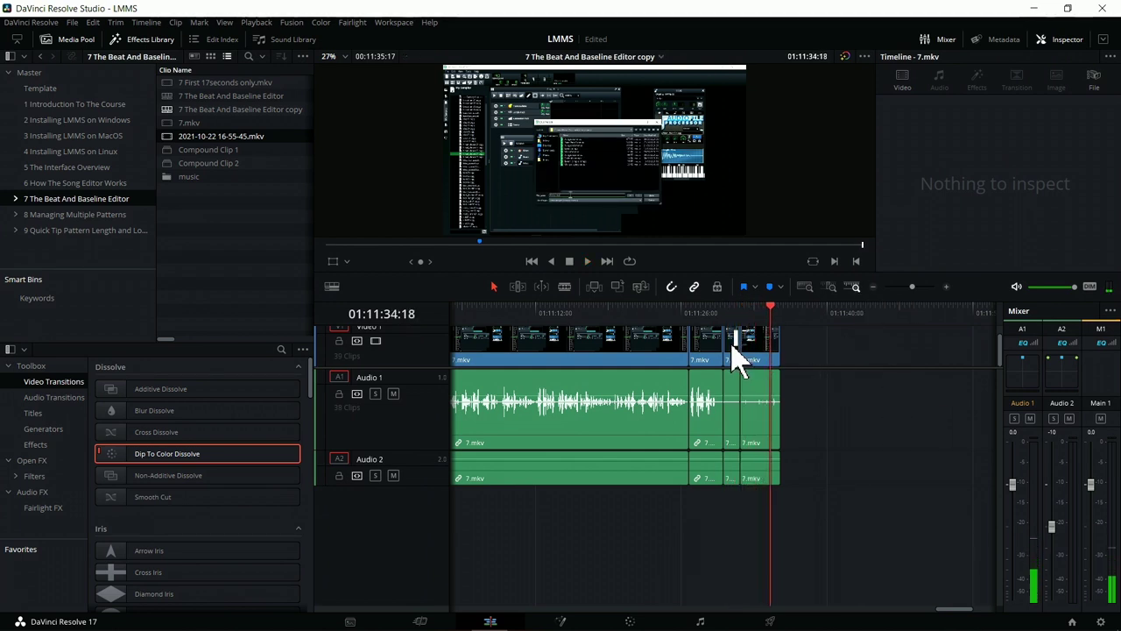
click(734, 355)
right_click(759, 359)
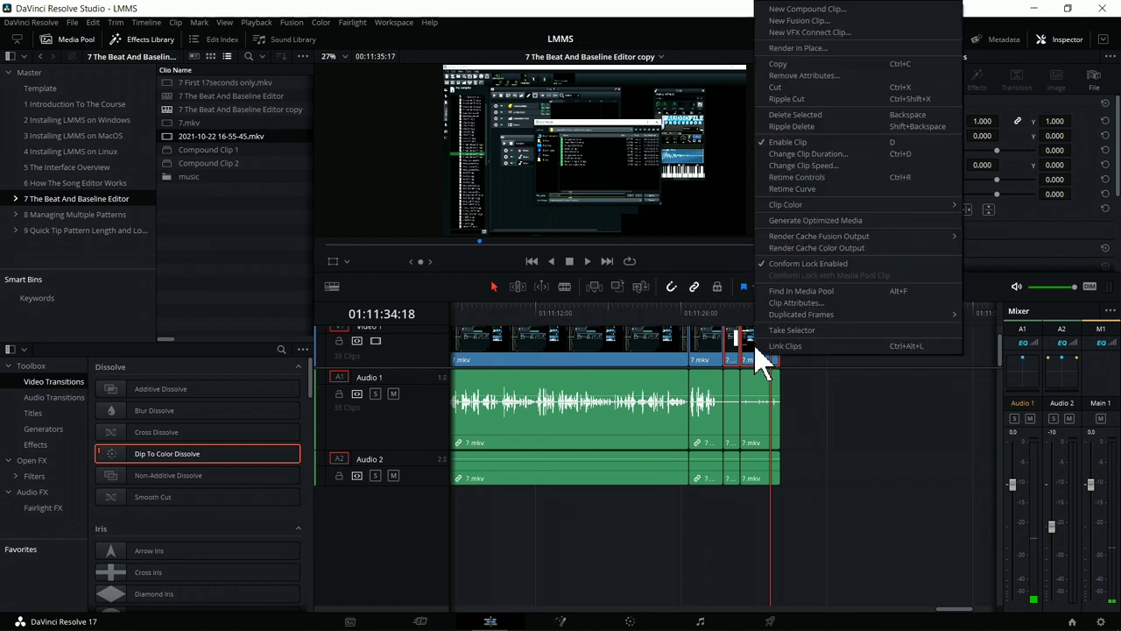
click(824, 25)
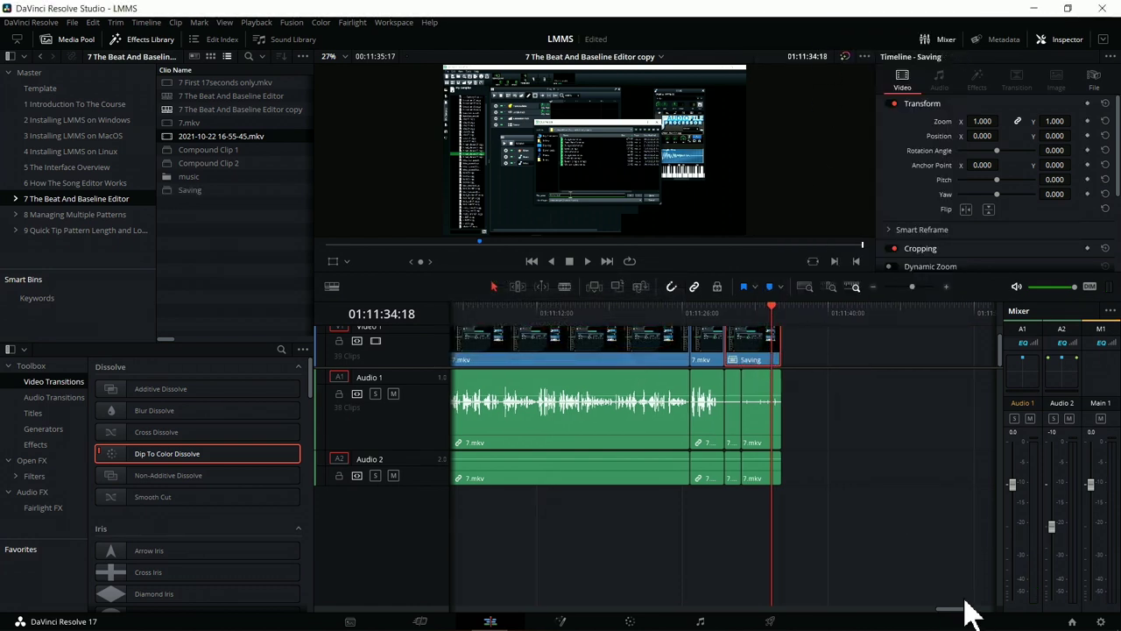
Move the Saving clip over the closing narration onto Video 2, starting at about 01:11:21, and play back the section
scroll(846, 363, up, 1)
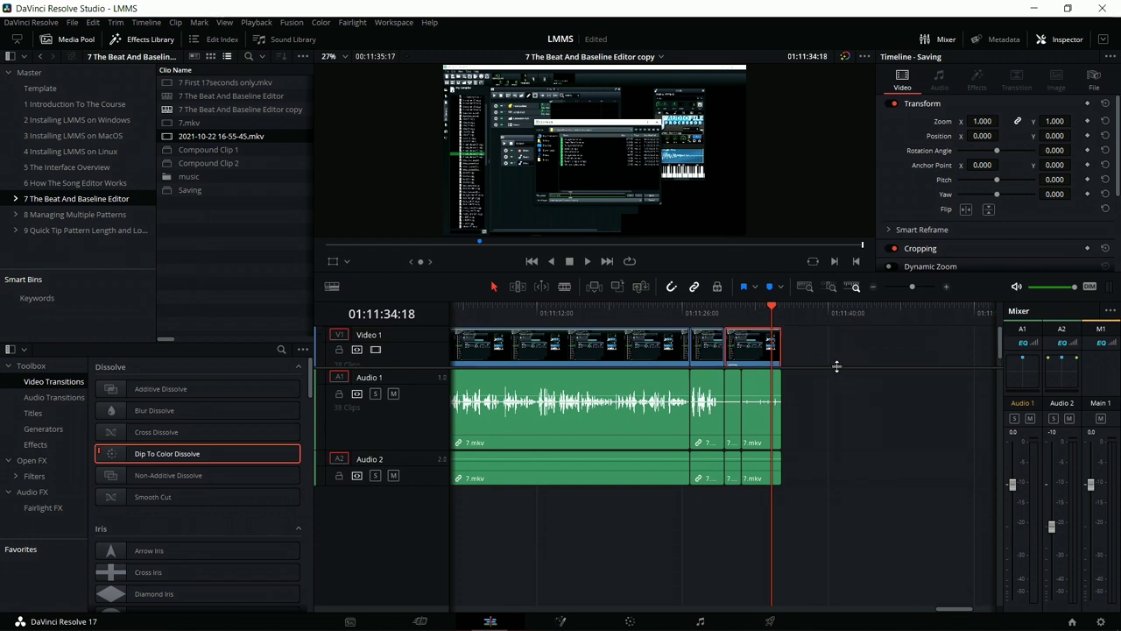
scroll(838, 385, up, 4)
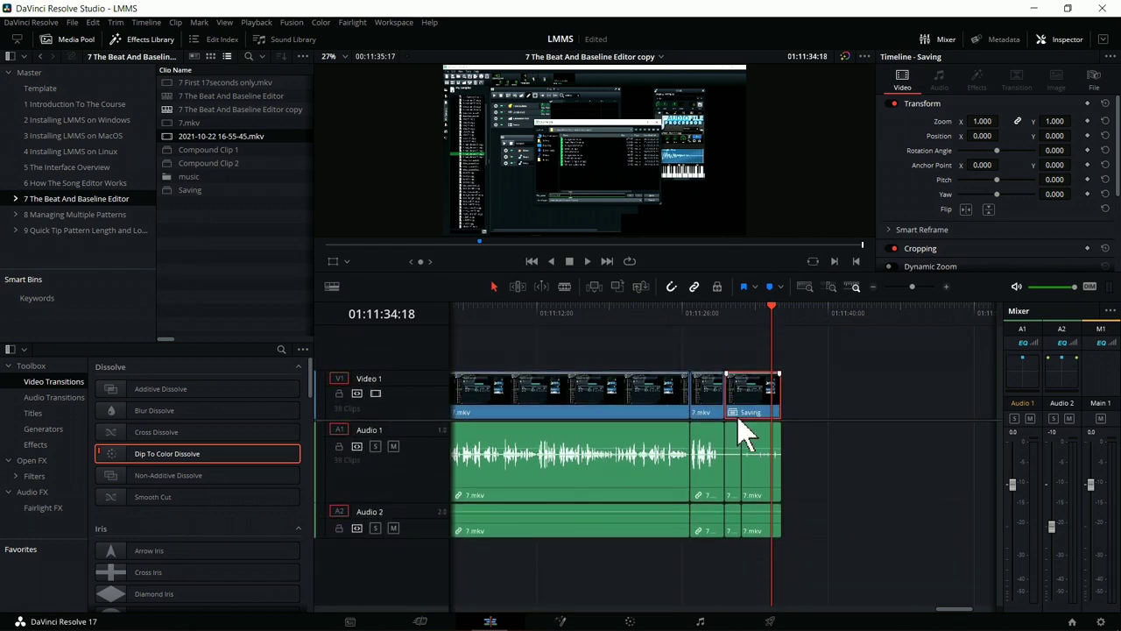
drag(743, 412, 672, 417)
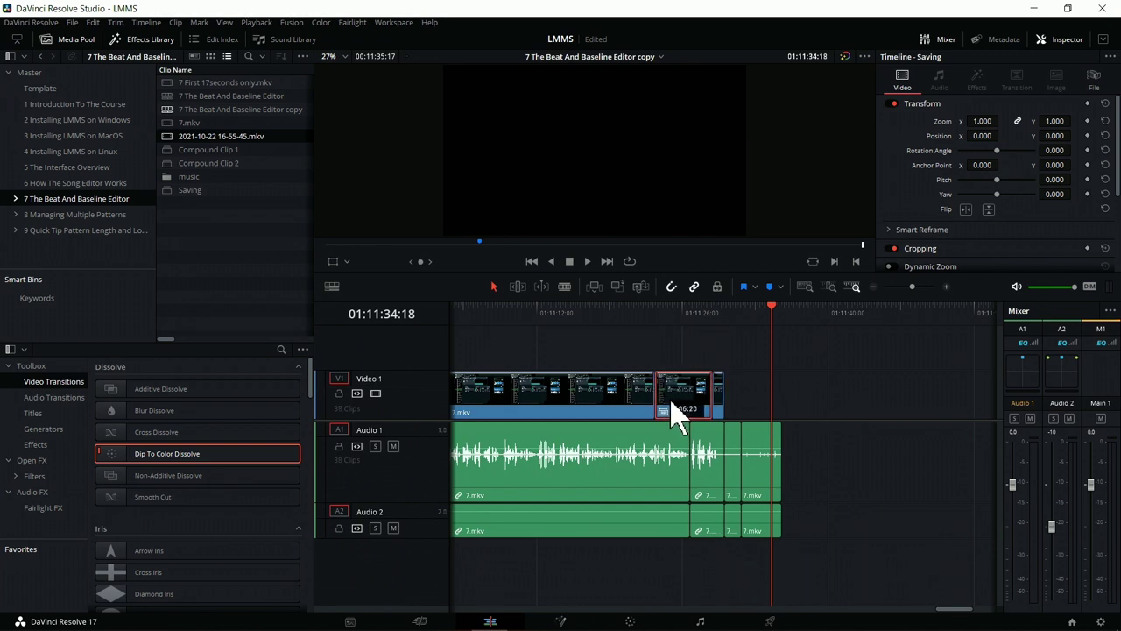
click(650, 318)
click(629, 333)
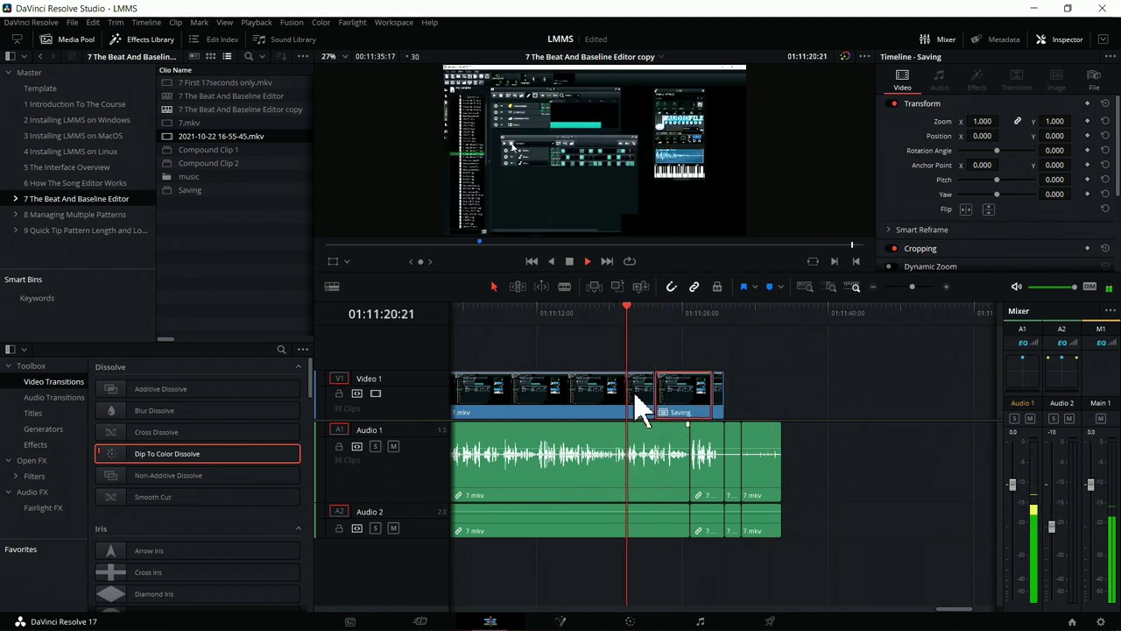
drag(689, 406, 650, 400)
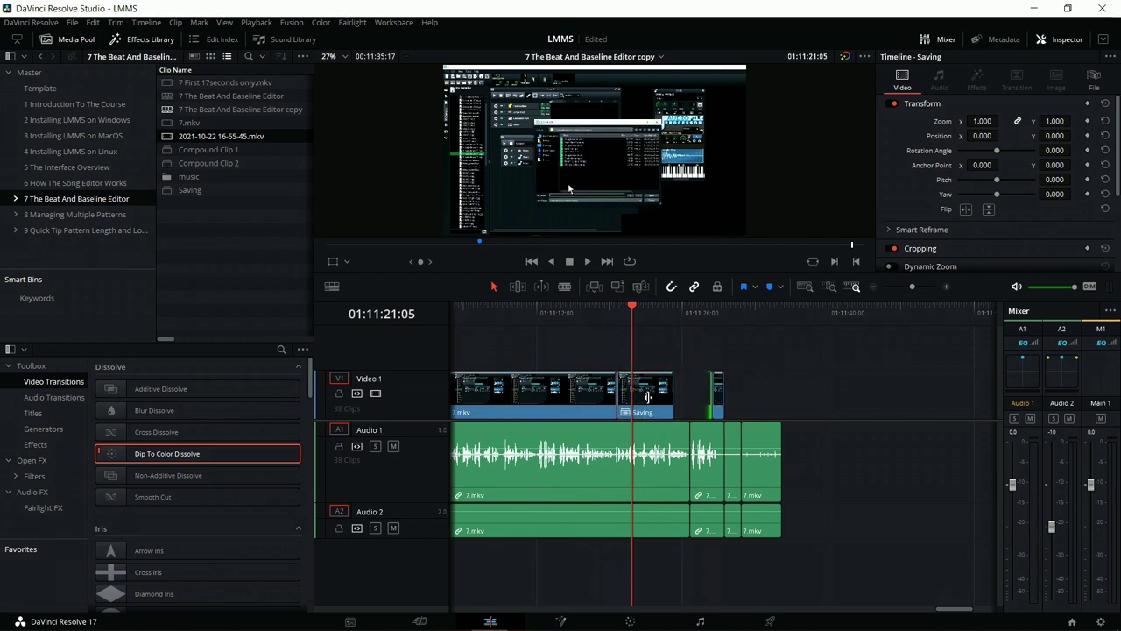
drag(640, 402, 622, 331)
key(space)
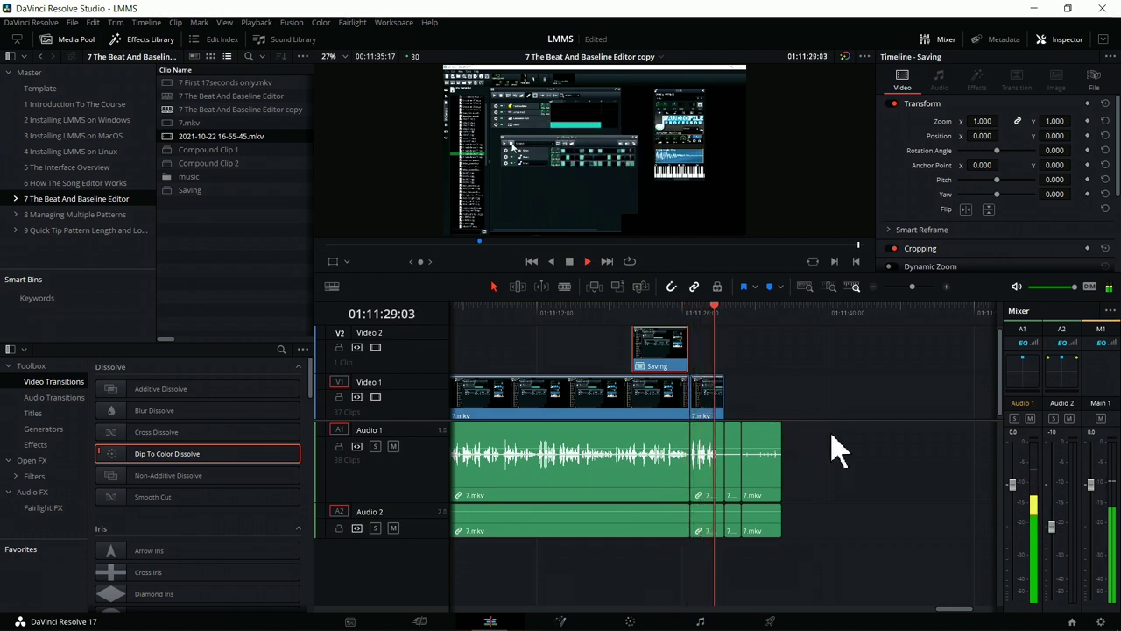
key(space)
Delete the leftover clips on Audio 1 and Audio 2 after 01:11:30:02
scroll(816, 430, up, 2)
scroll(771, 473, down, 4)
drag(800, 361, 741, 483)
key(Delete)
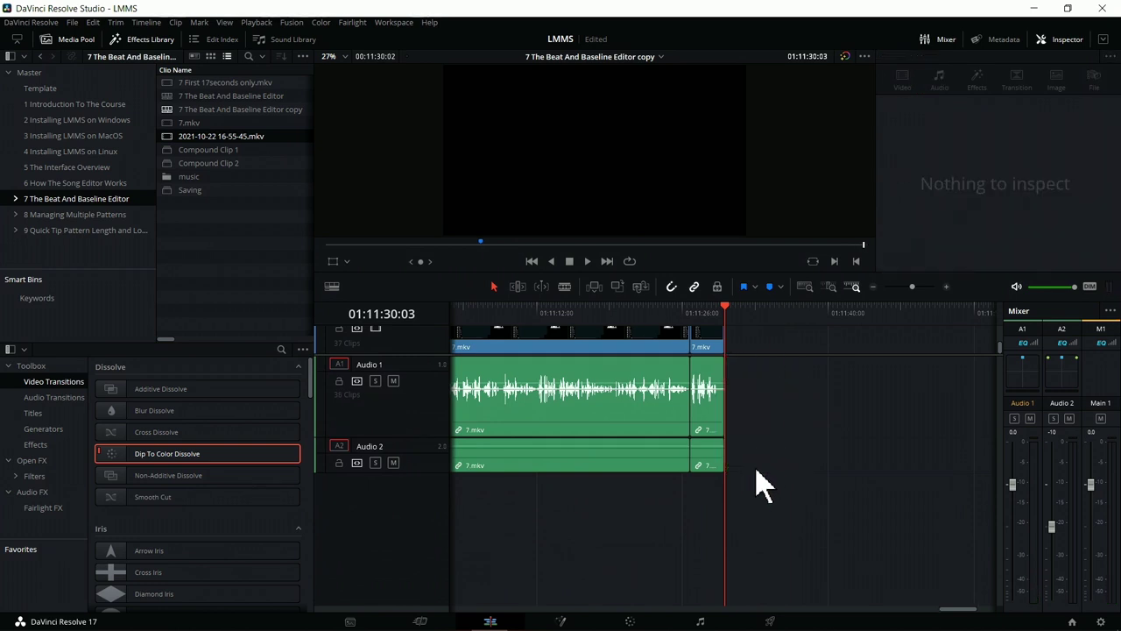
key(Left)
key(ctrl+minus)
key(ctrl+minus)
key(ctrl+minus)
key(ctrl+equal)
drag(820, 410, 542, 418)
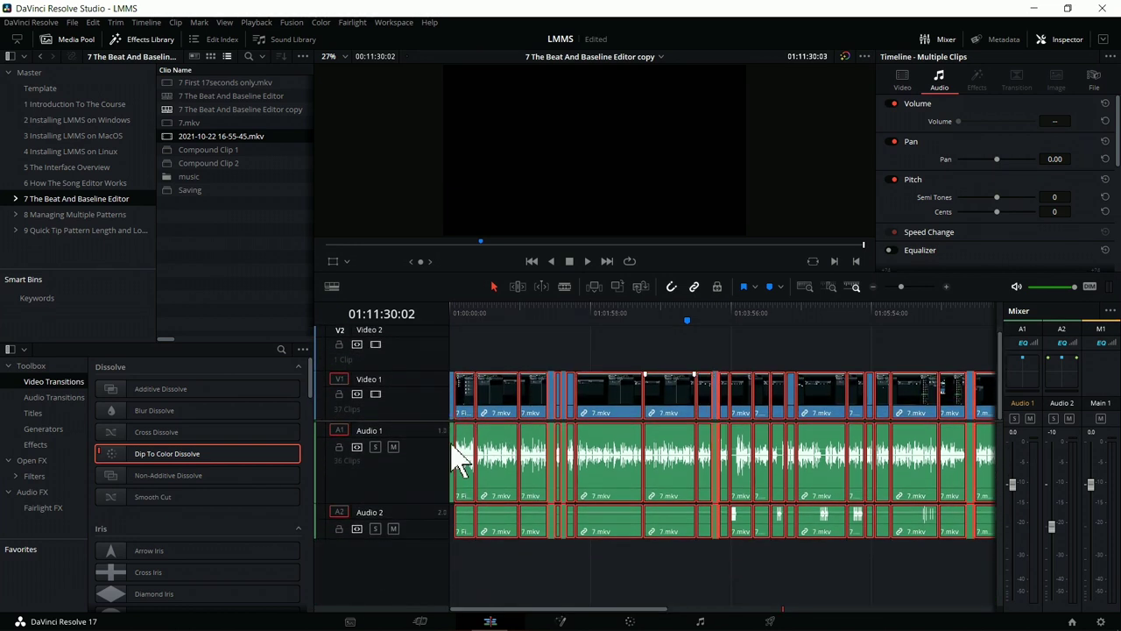
drag(455, 348, 544, 351)
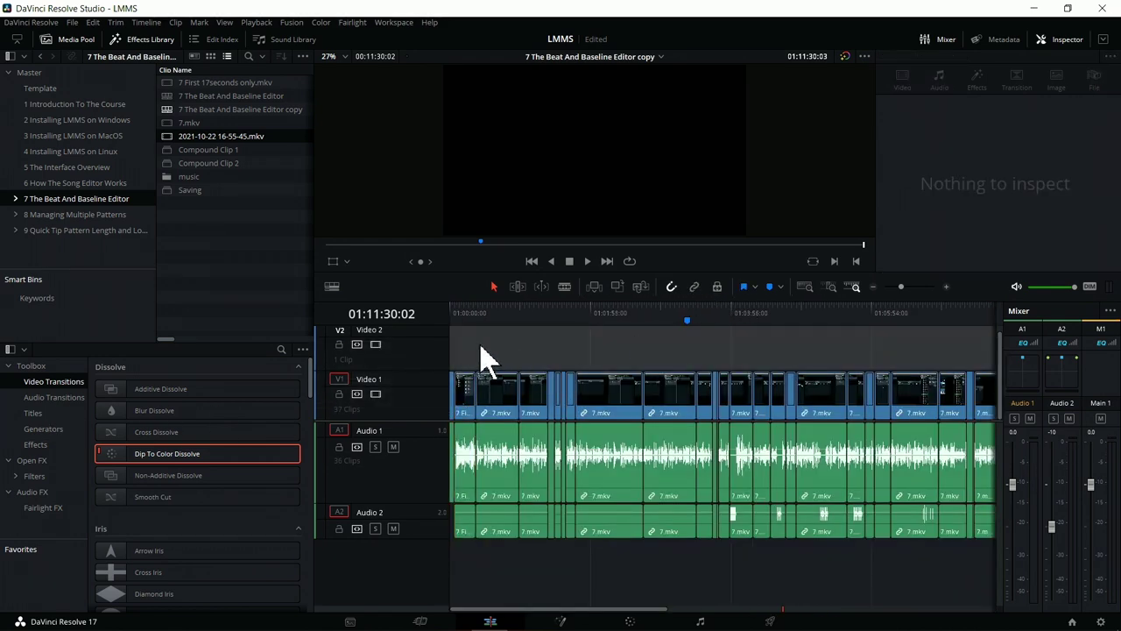
drag(465, 349, 635, 473)
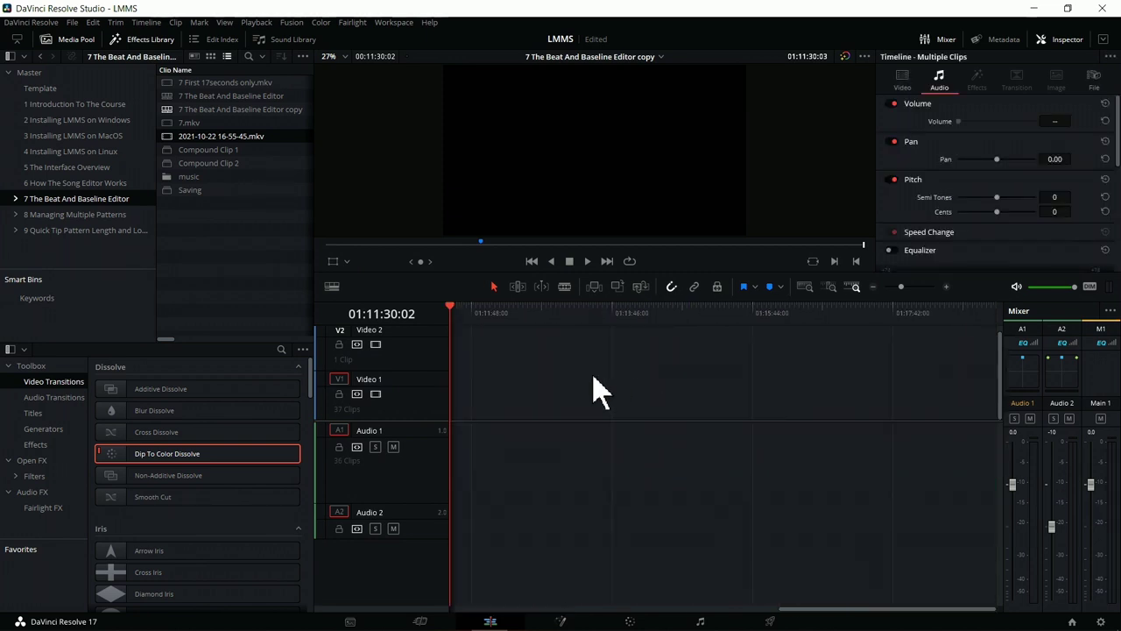
click(570, 483)
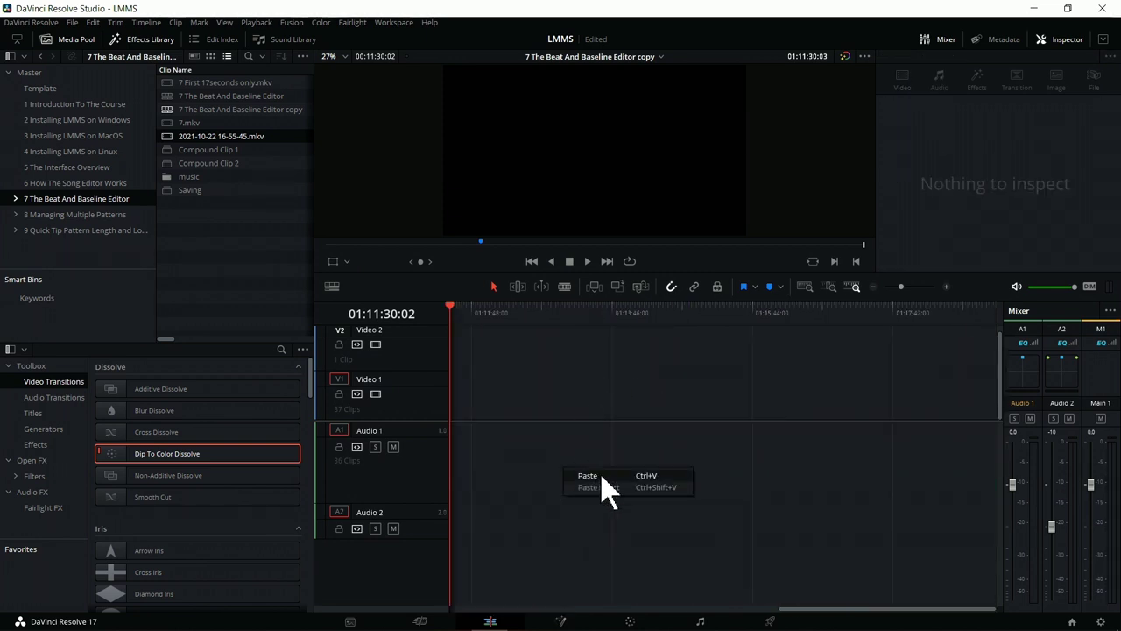
drag(828, 613, 658, 613)
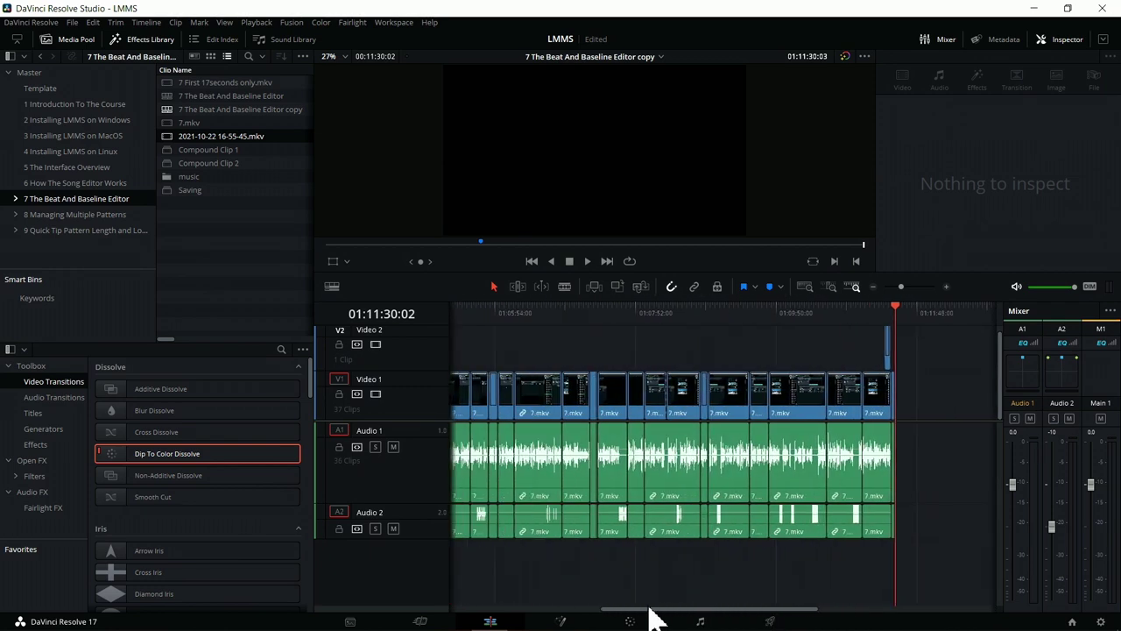
Combine all clips after the intro on the video tracks and Audio 1 into one compound clip with the default name
drag(936, 490, 473, 350)
right_click(500, 464)
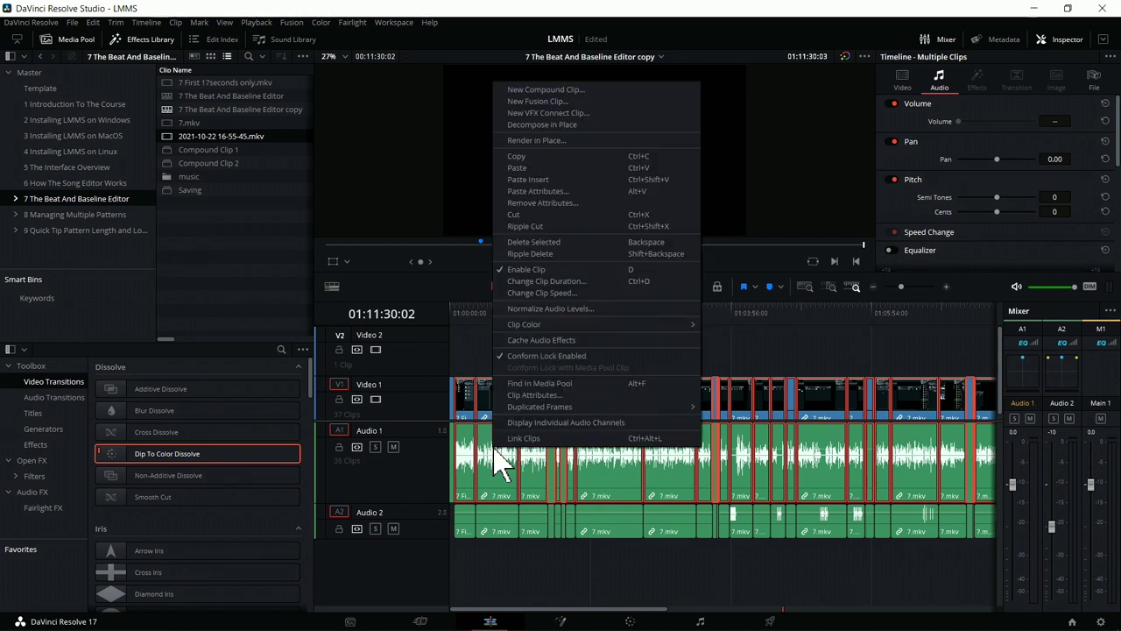
click(581, 93)
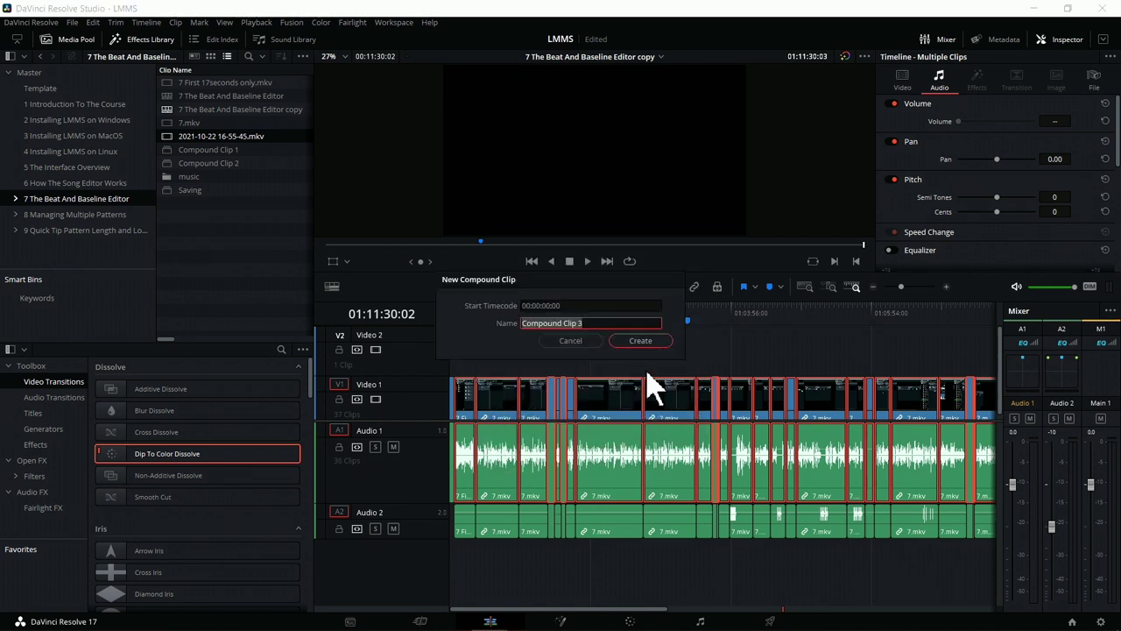
click(664, 348)
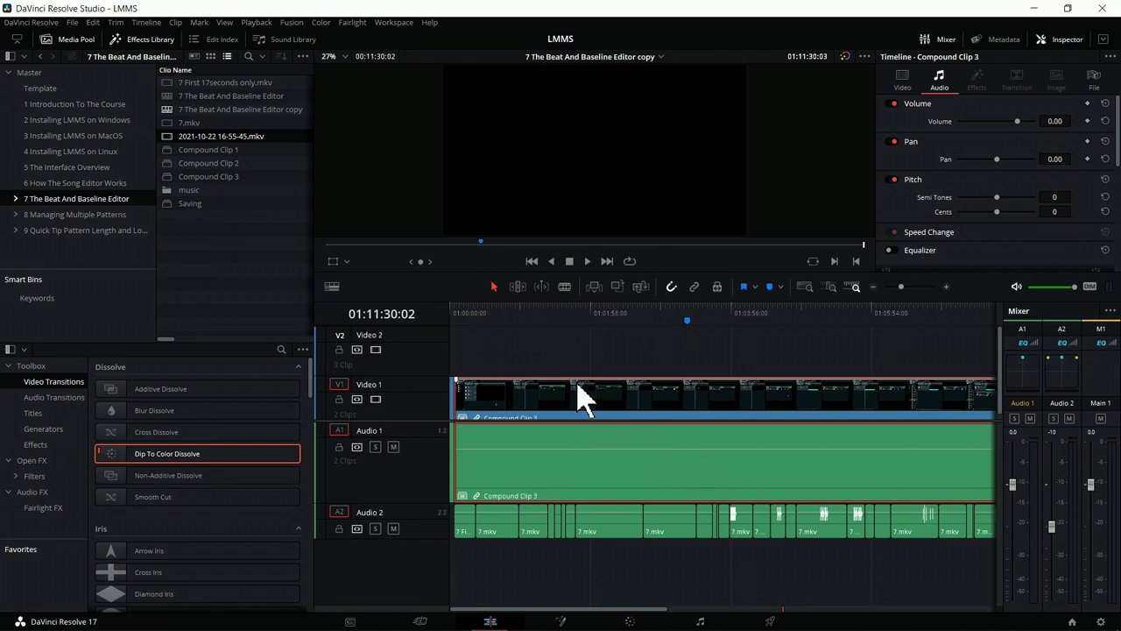
Play the start of the new compound clip and check the fades at both ends of the timeline
click(458, 314)
key(space)
key(space)
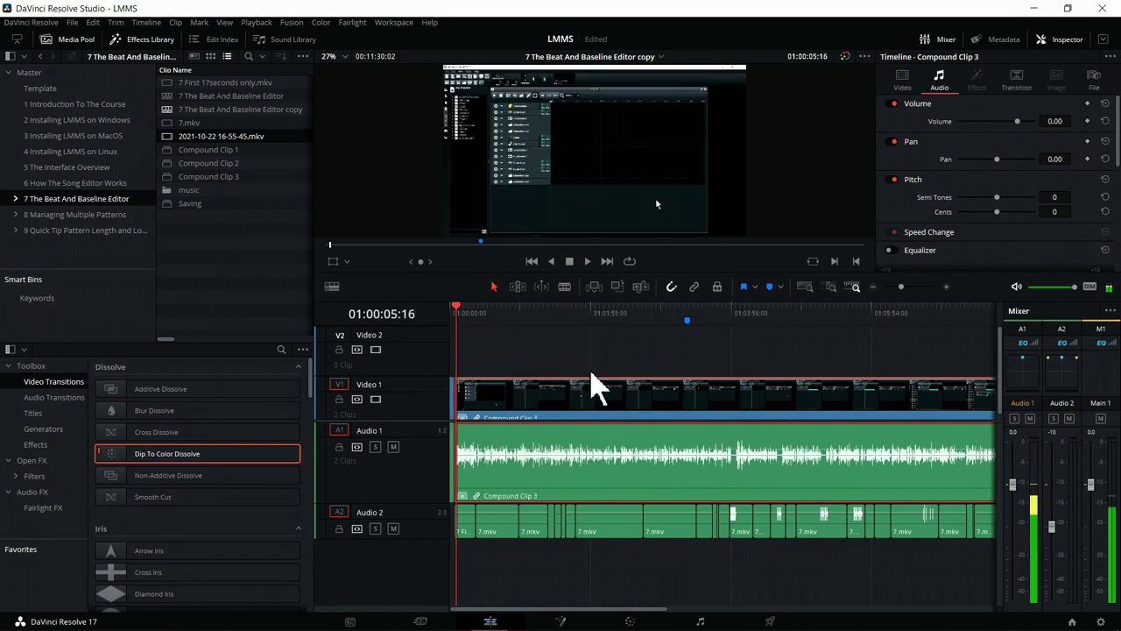
scroll(593, 381, up, 6)
key(End)
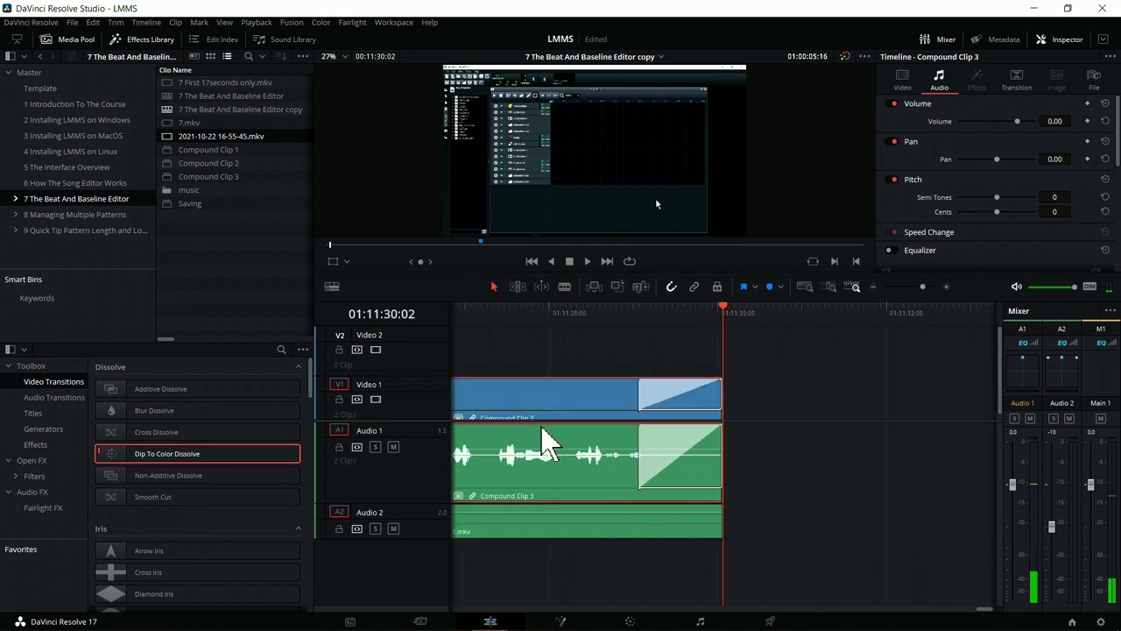
key(Home)
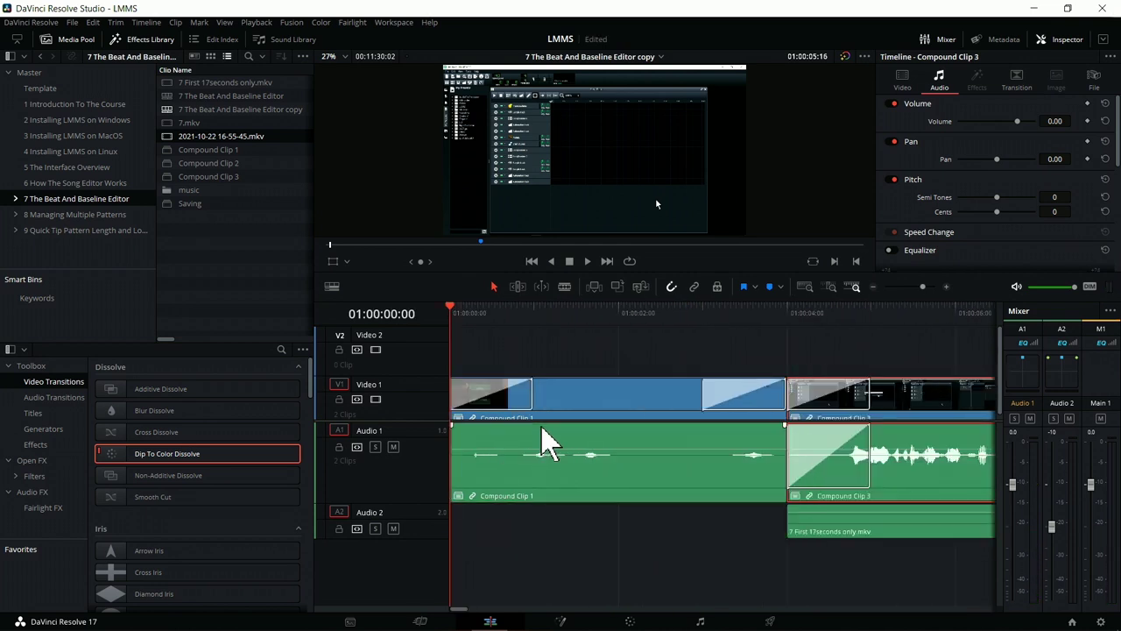
Combine all clips on Audio 2 into a separate compound clip with the default name
scroll(759, 513, down, 8)
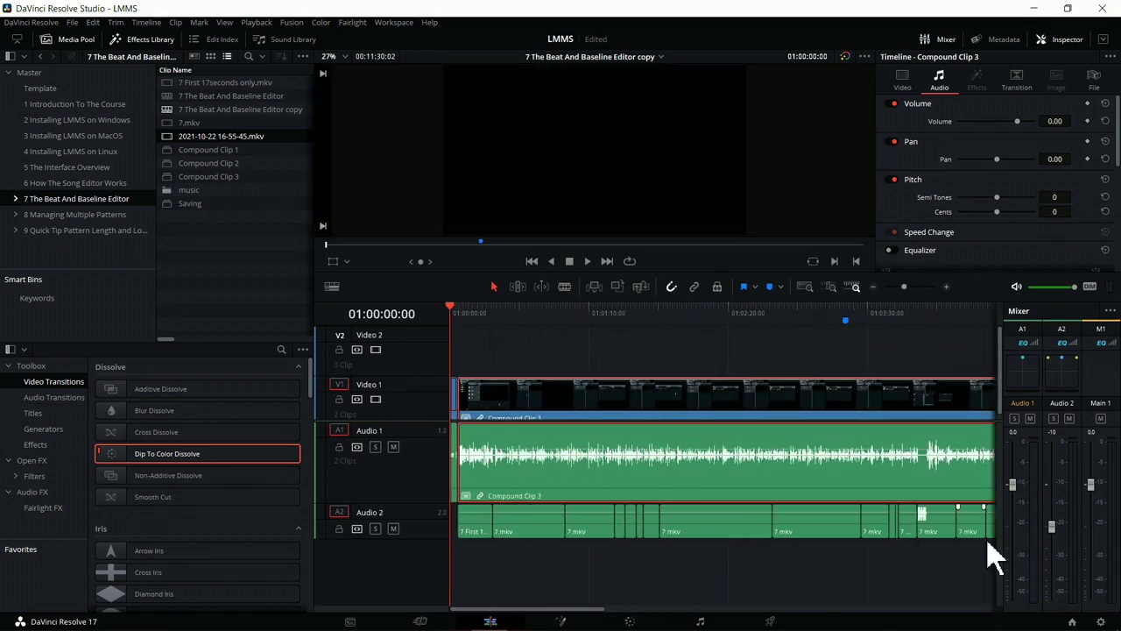
scroll(906, 538, down, 2)
drag(903, 536, 275, 546)
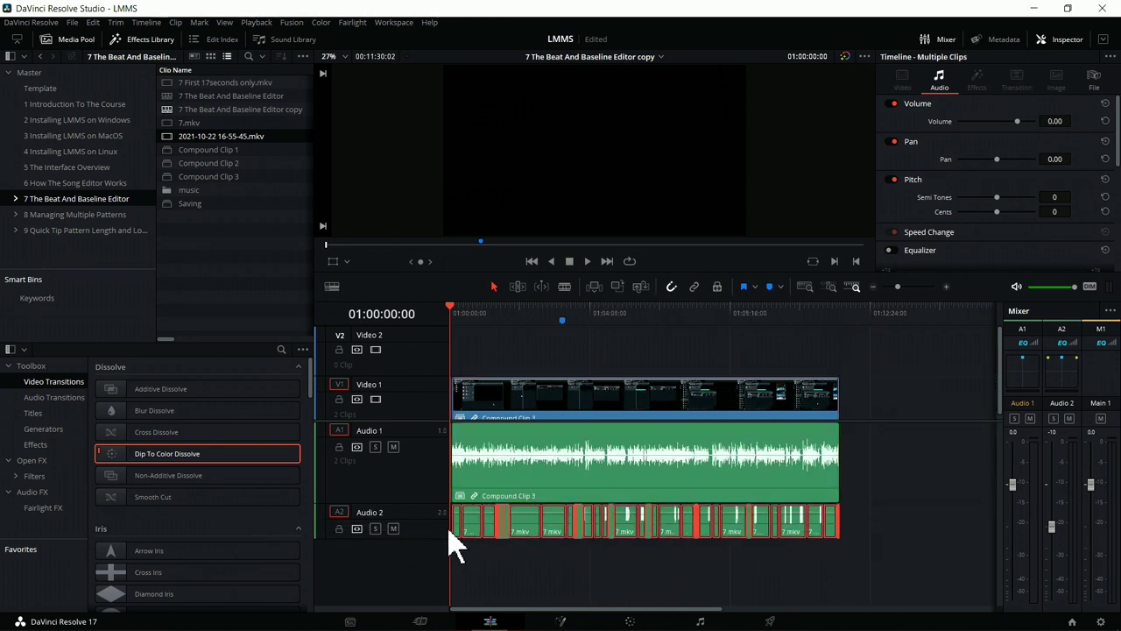
right_click(524, 531)
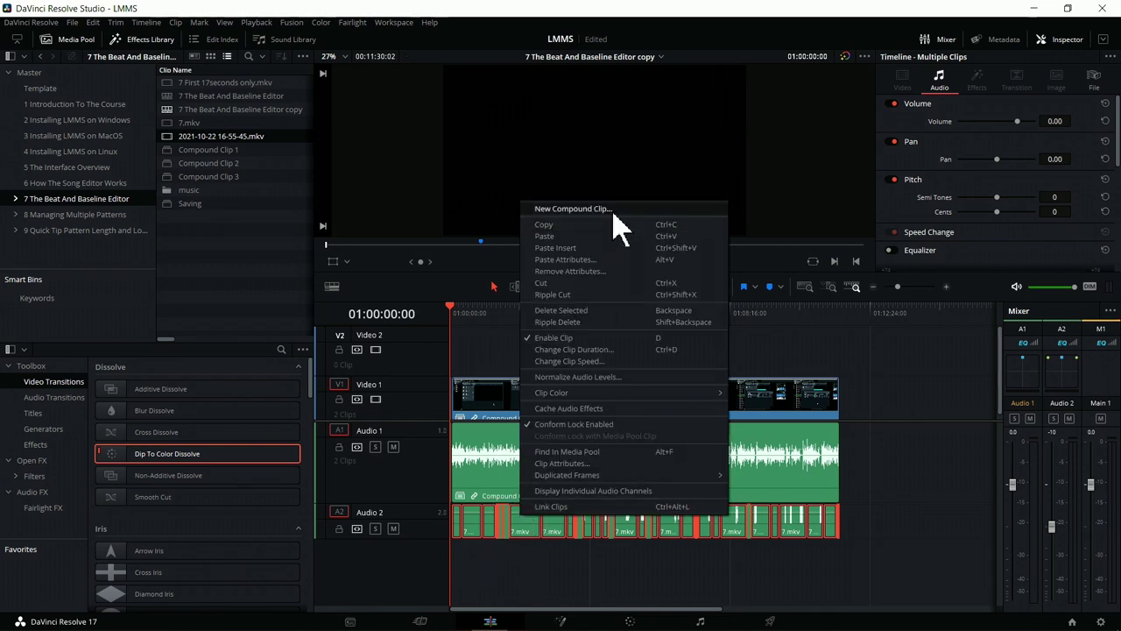
click(615, 217)
key(Escape)
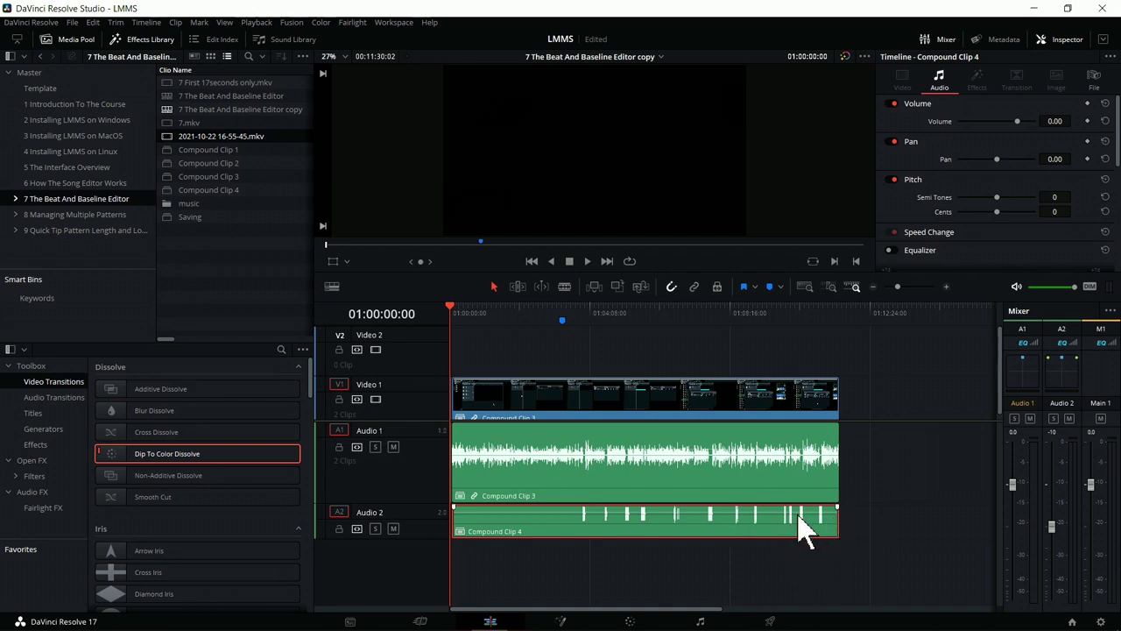
Normalize the audio level of the compound clip on Audio 1 using the EBU R128 mode
click(662, 486)
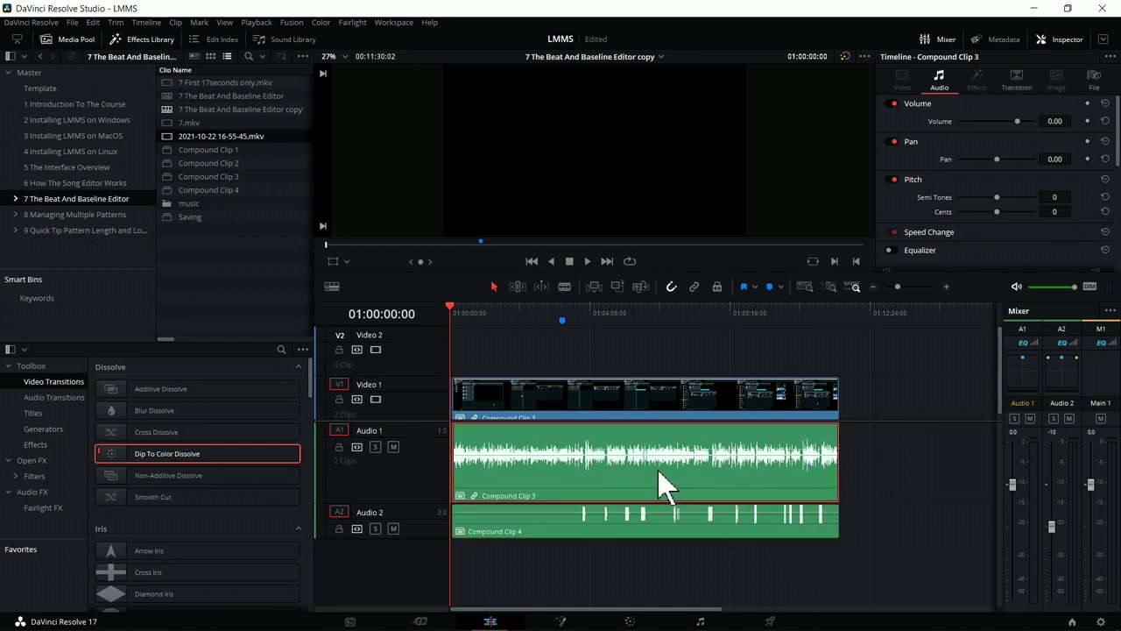
right_click(664, 455)
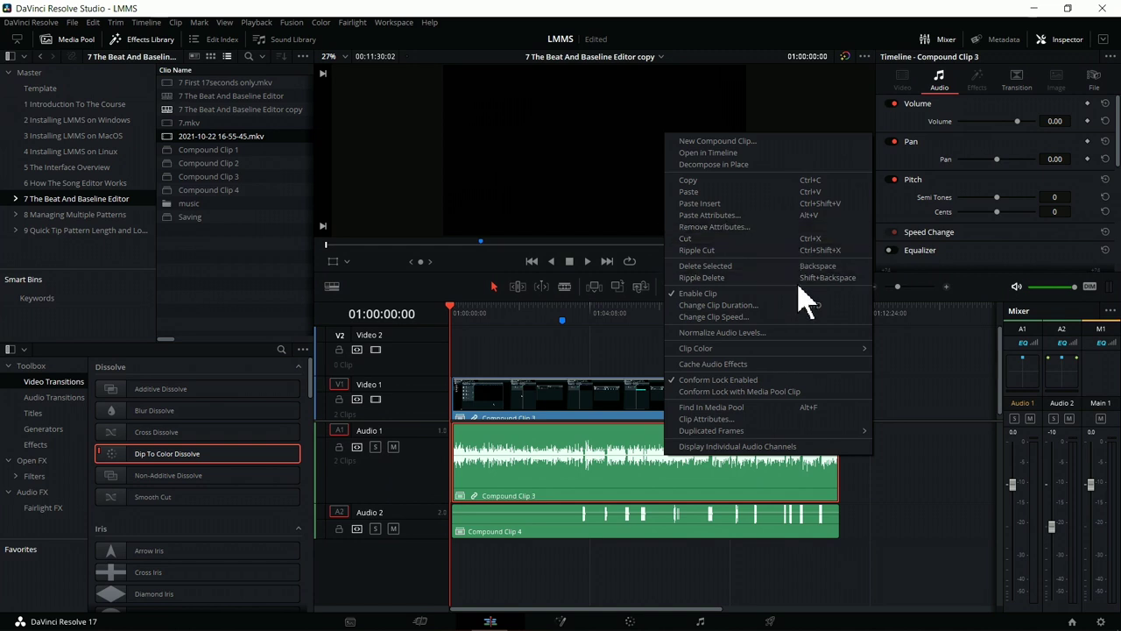
click(757, 335)
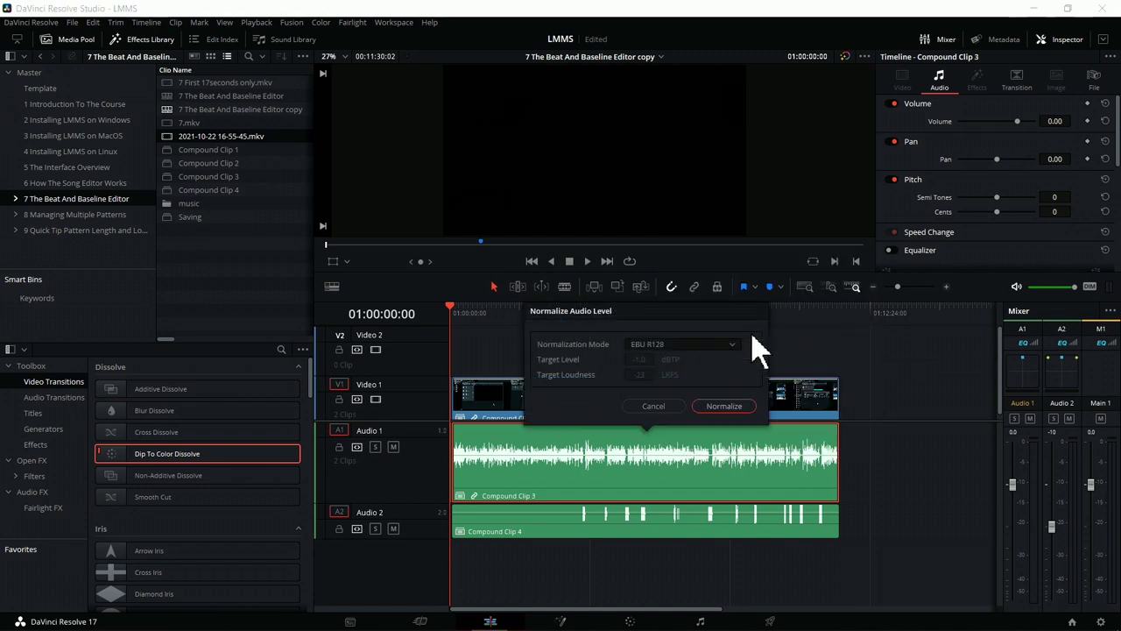
click(676, 346)
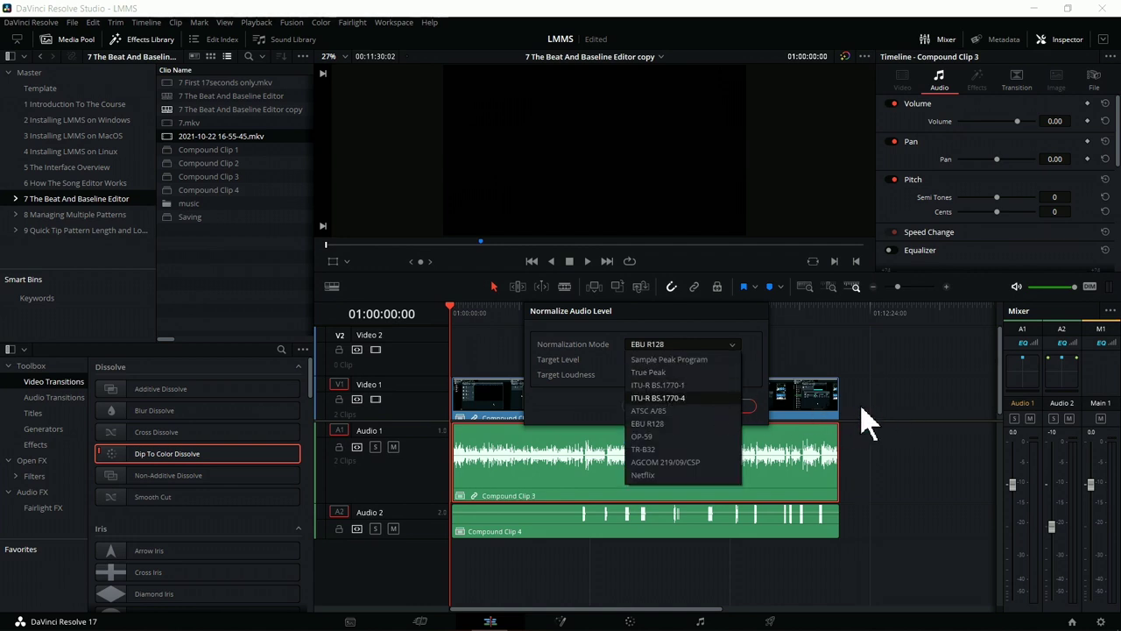
click(688, 426)
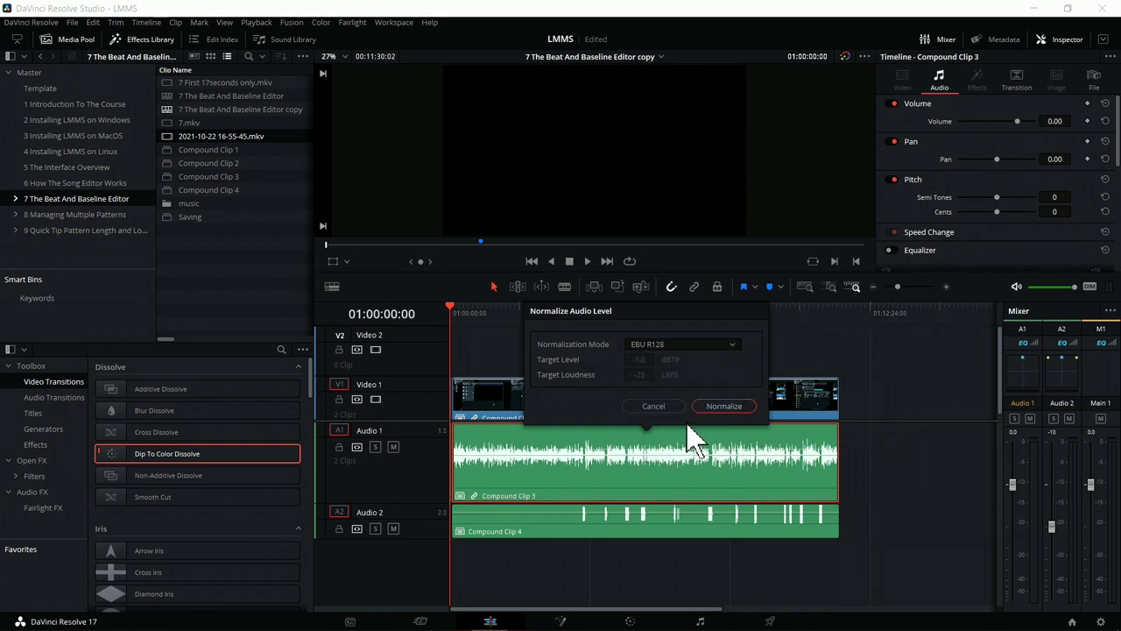
click(735, 407)
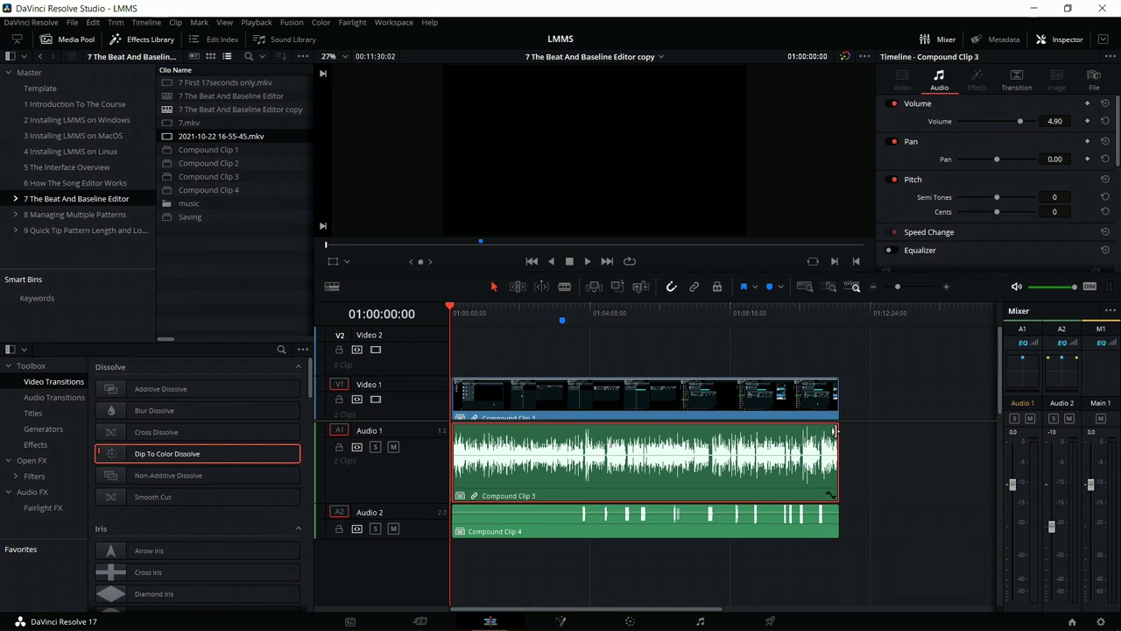
Add the entire timeline to the render queue with the Custom preset and start rendering it
click(770, 621)
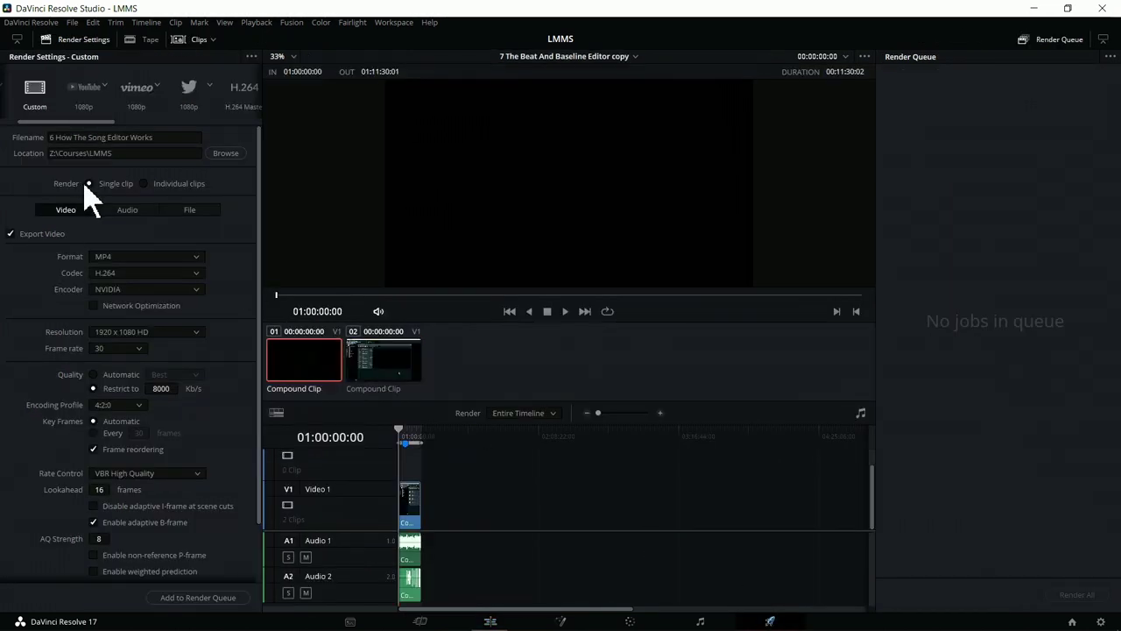
click(35, 92)
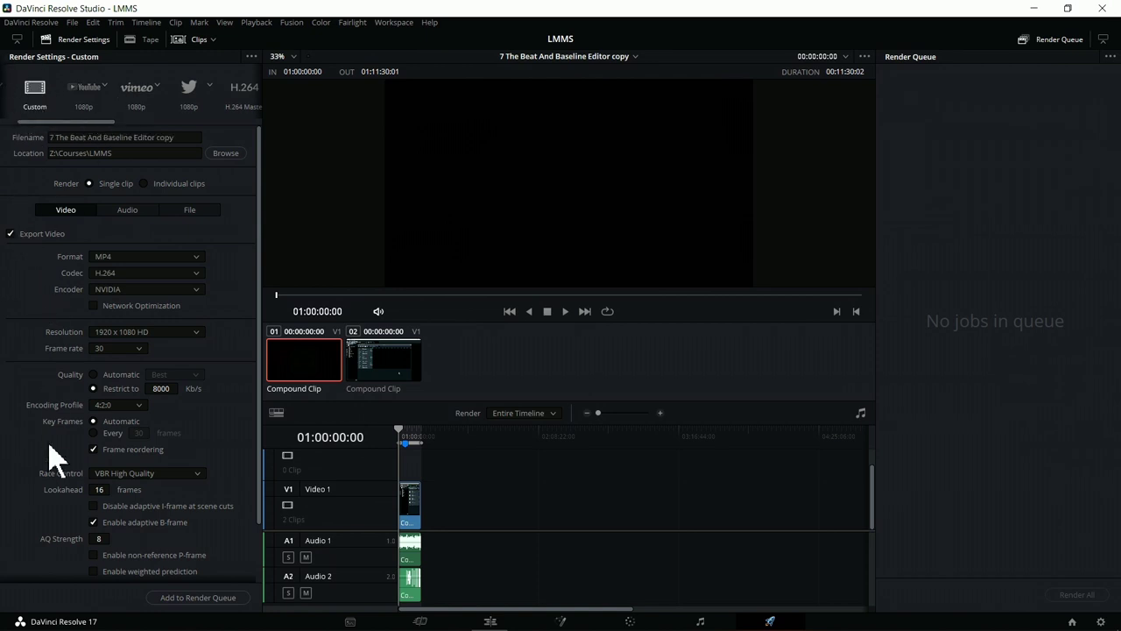
click(211, 598)
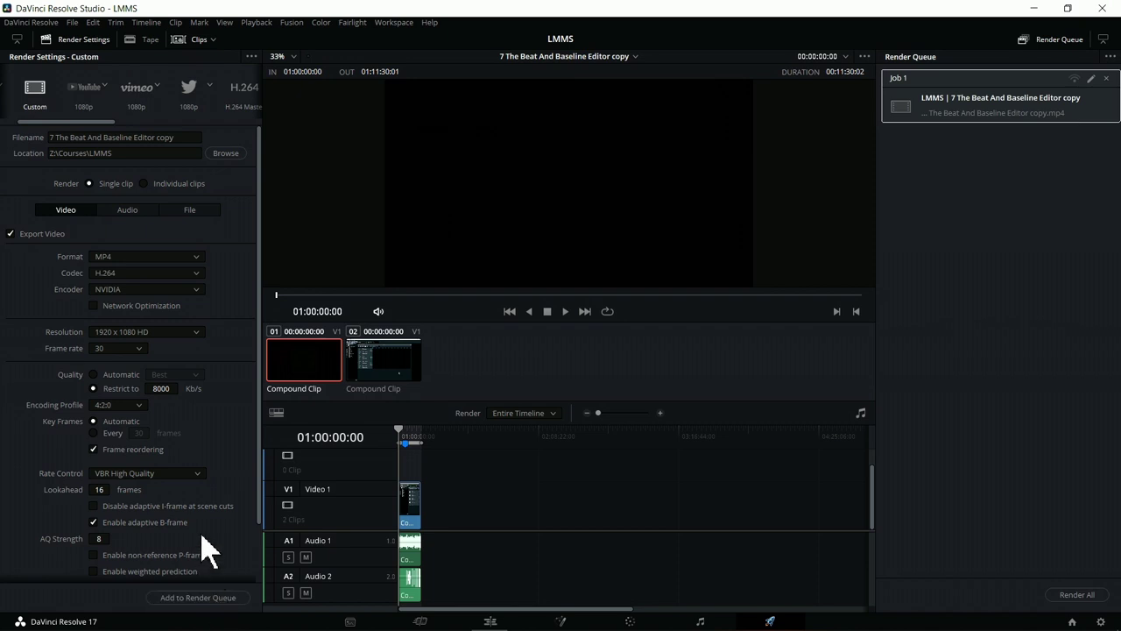
click(1077, 595)
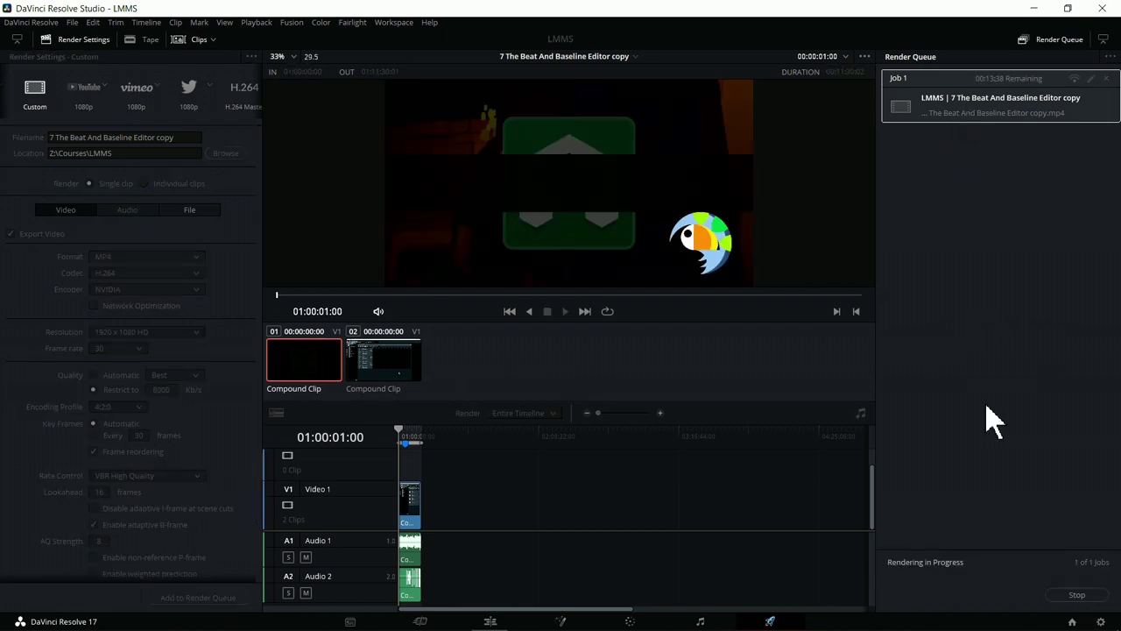